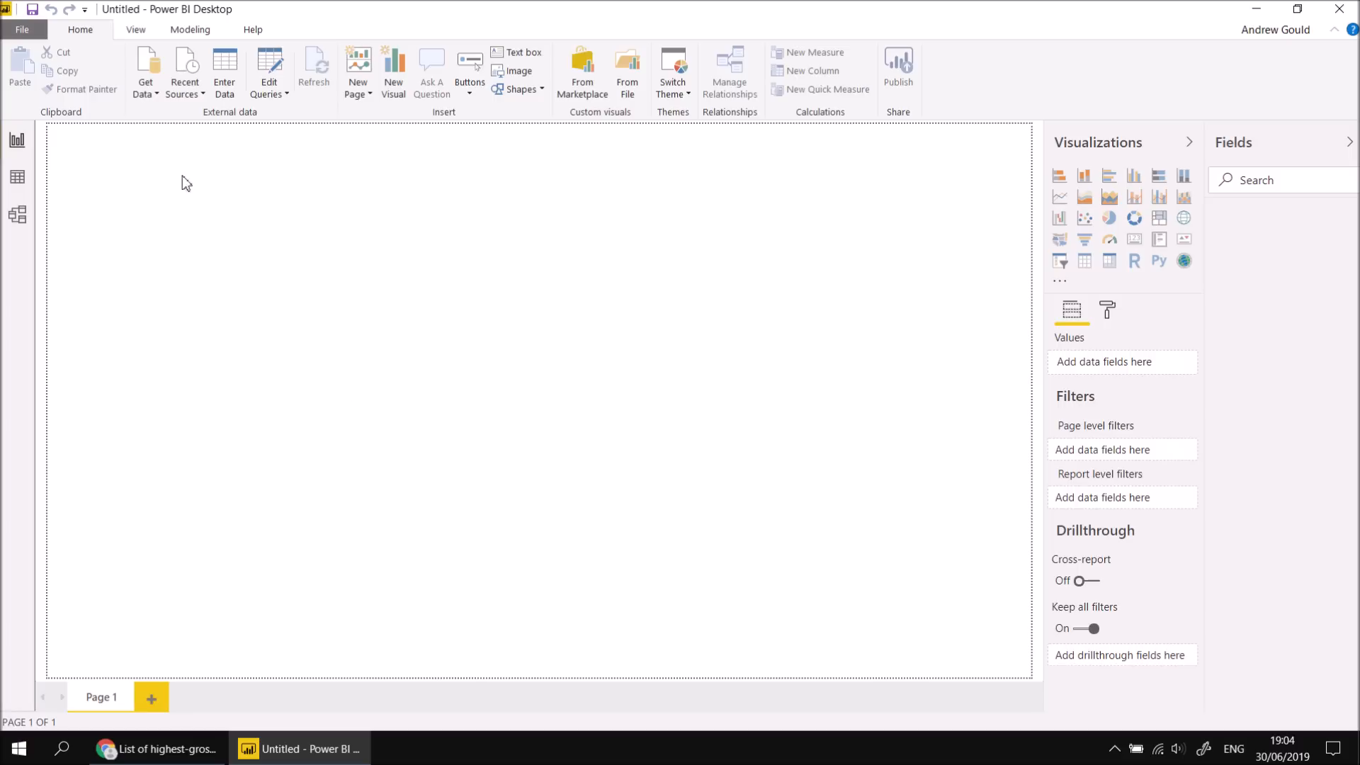
Start a Web data import using the copied URL of Wikipedia's list of highest-grossing films.
click(155, 98)
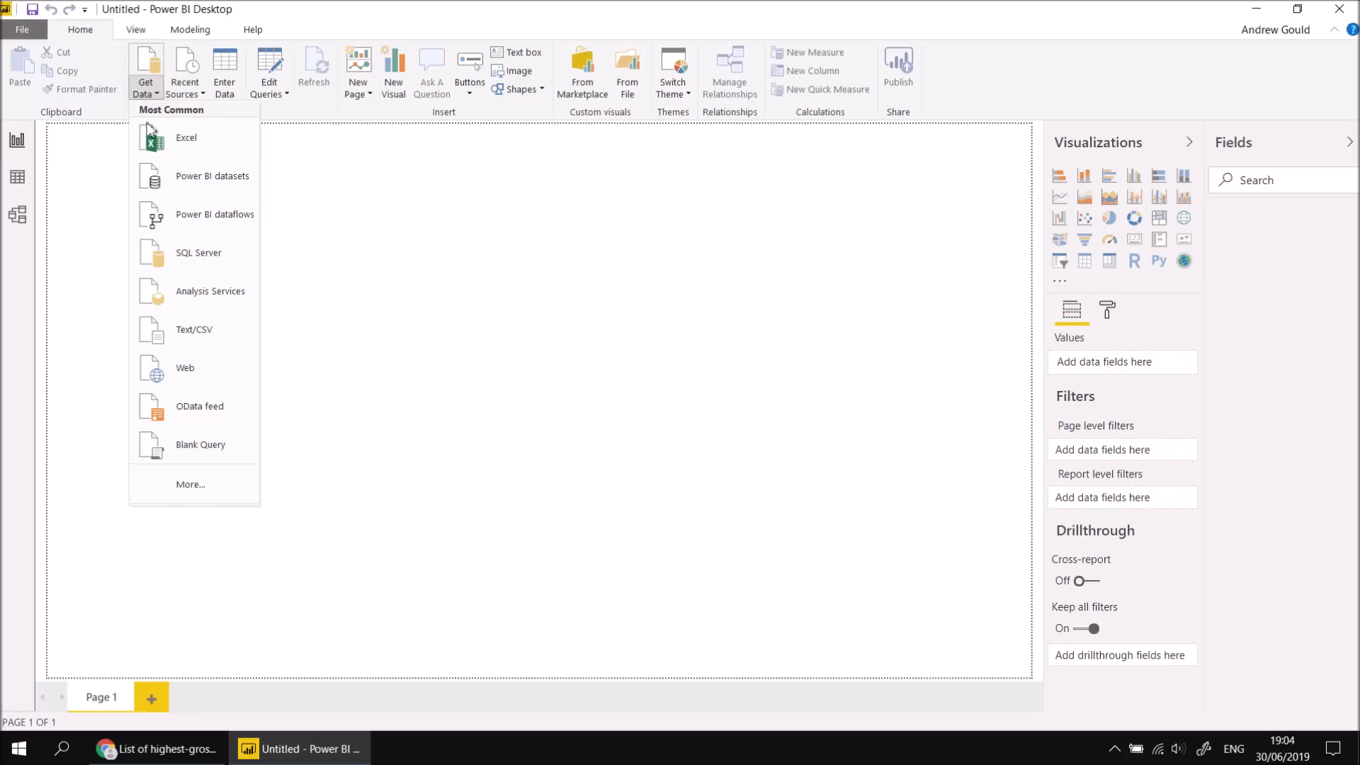
click(190, 376)
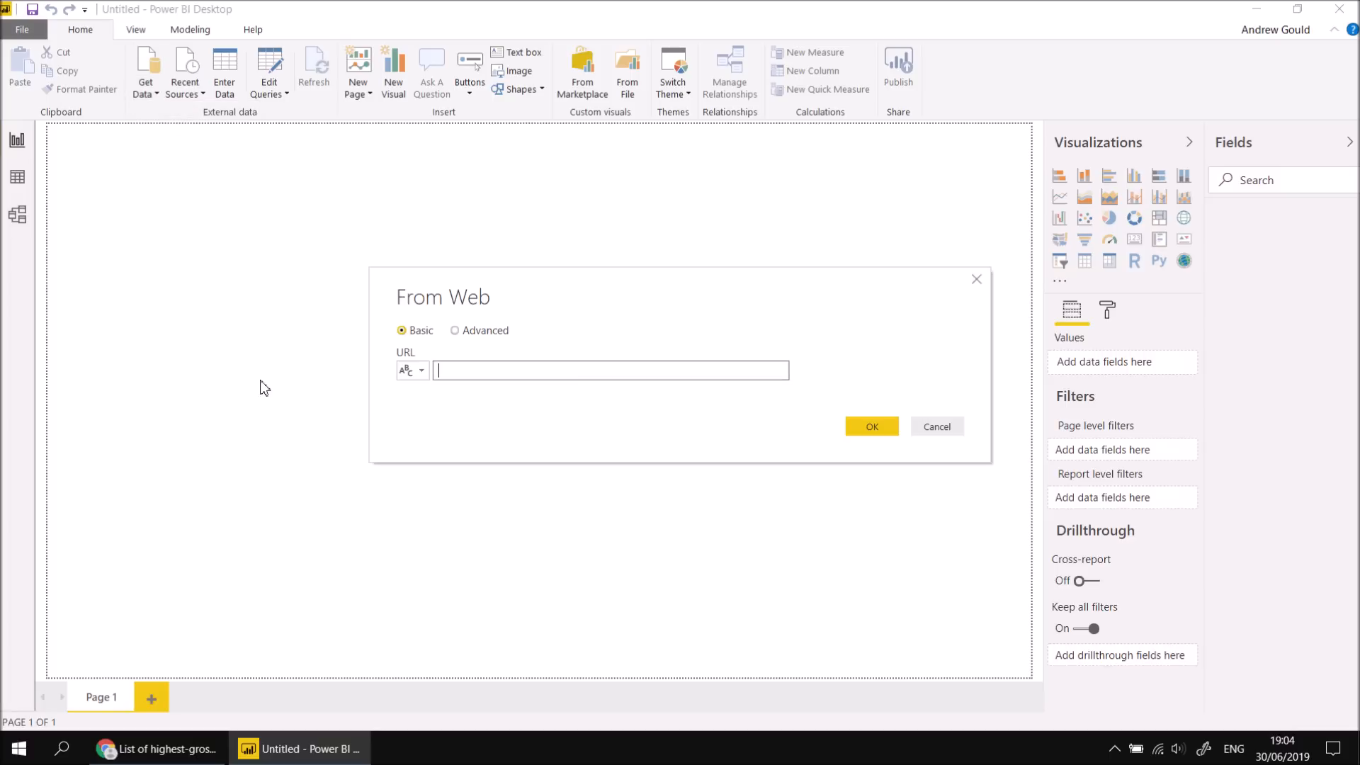
right_click(465, 372)
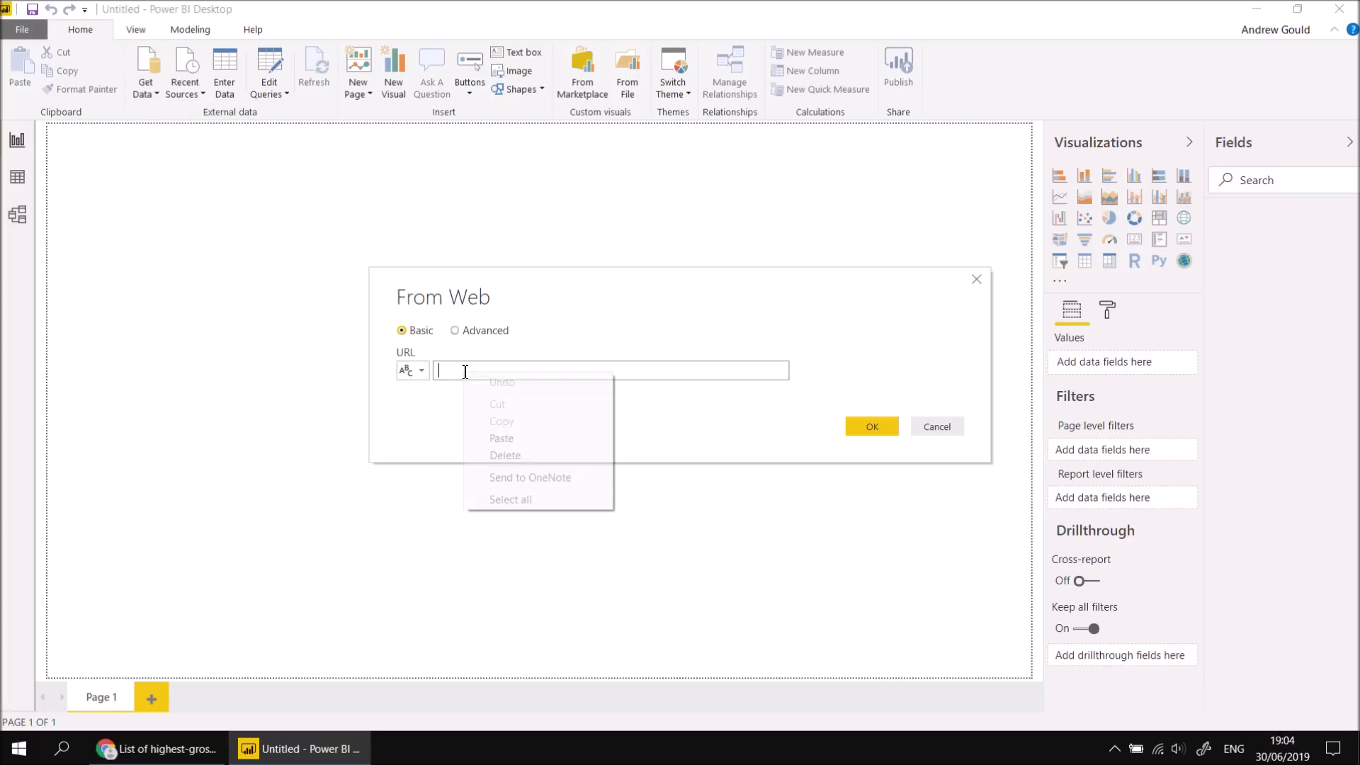
click(503, 439)
click(870, 429)
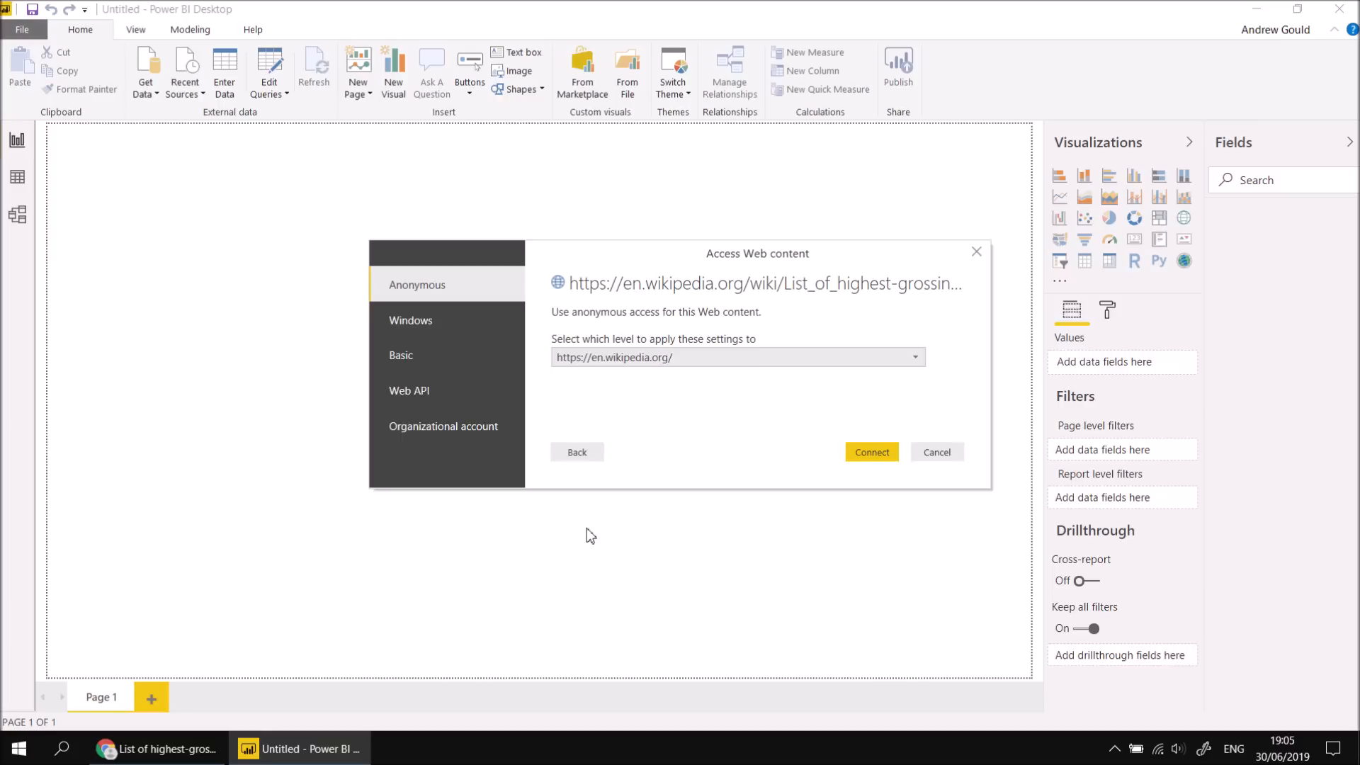
Look through the Windows, Basic and Web API access methods, and connect to the Wikipedia page with Anonymous access.
click(425, 328)
click(415, 363)
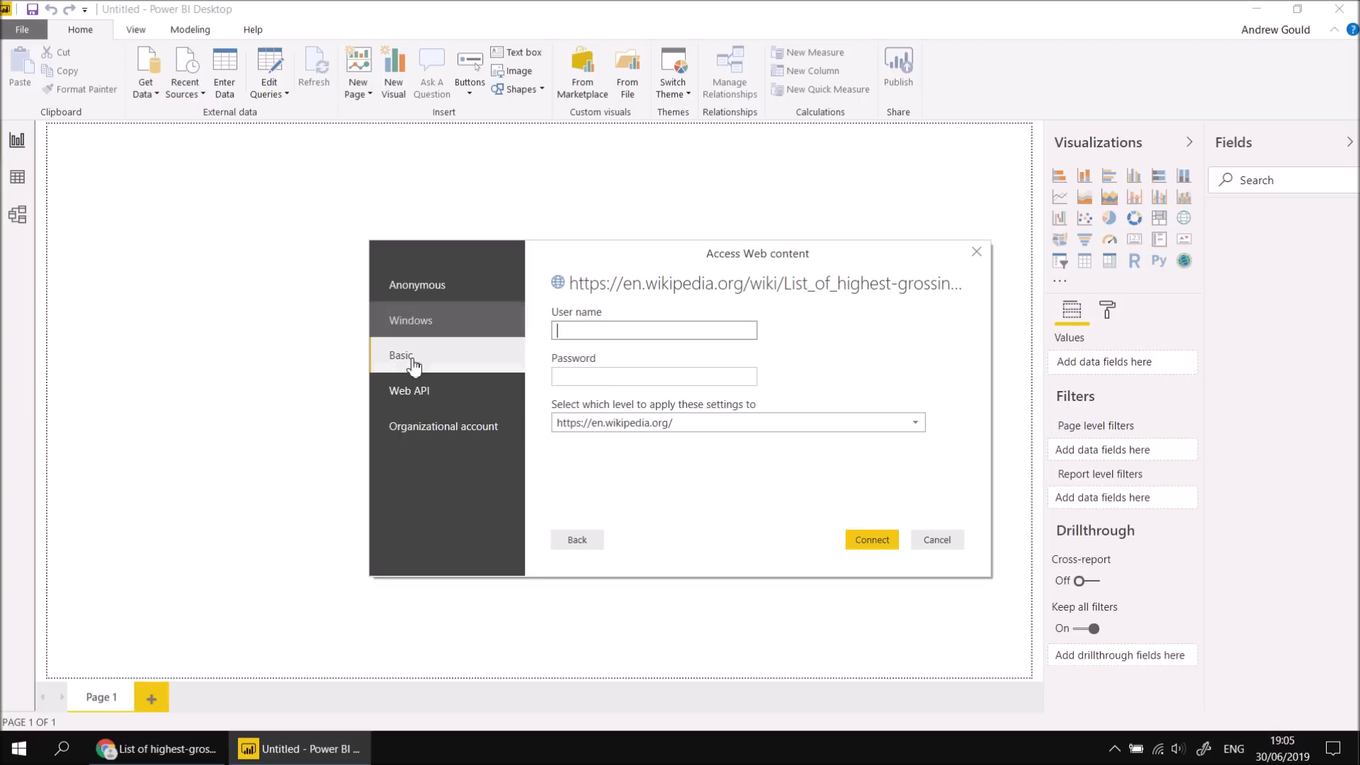
click(420, 396)
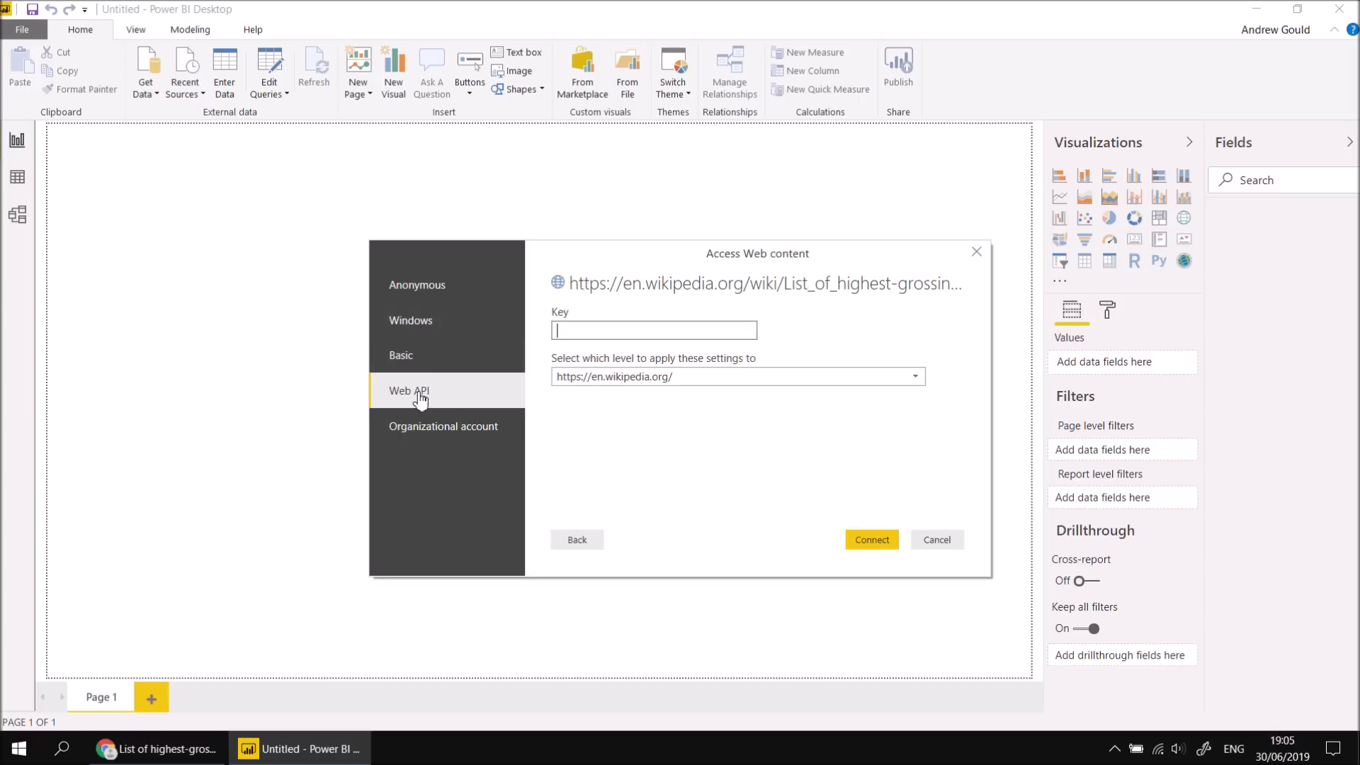
click(416, 295)
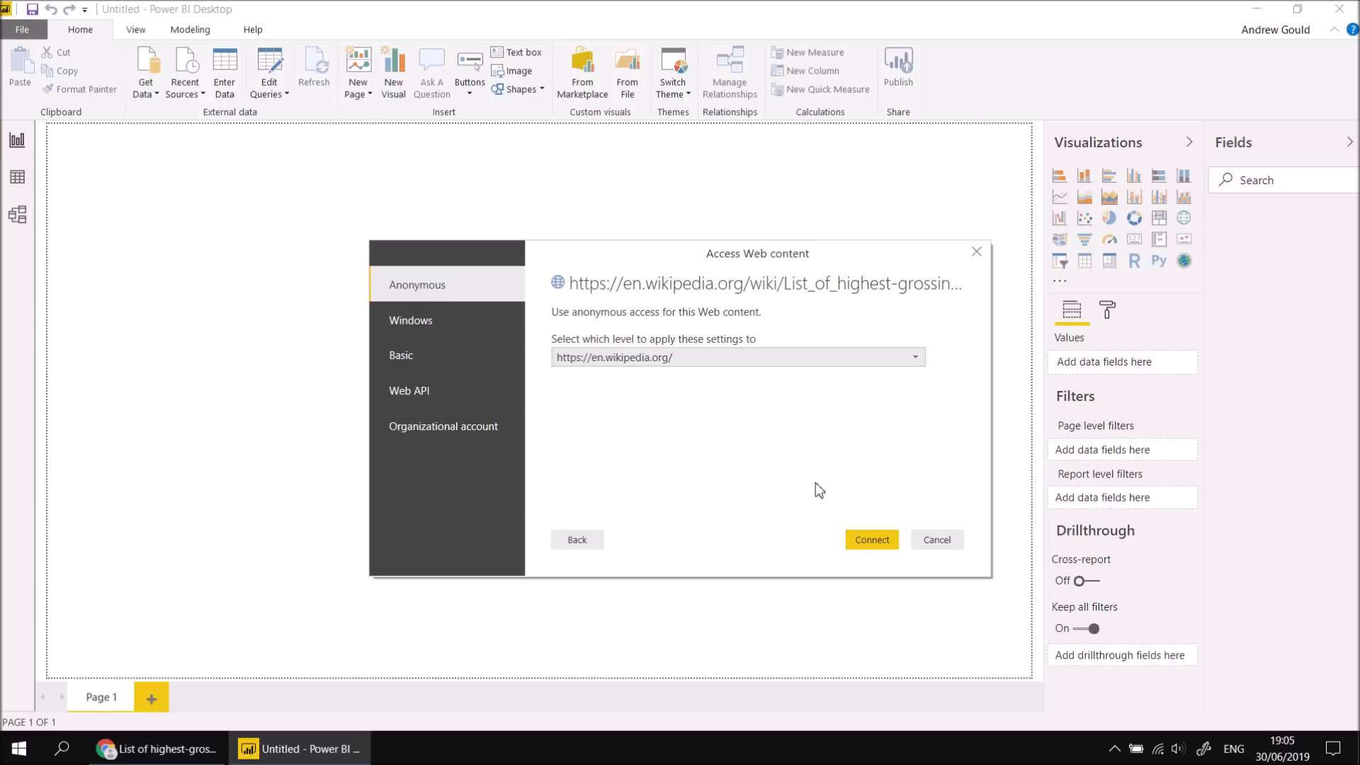
click(870, 539)
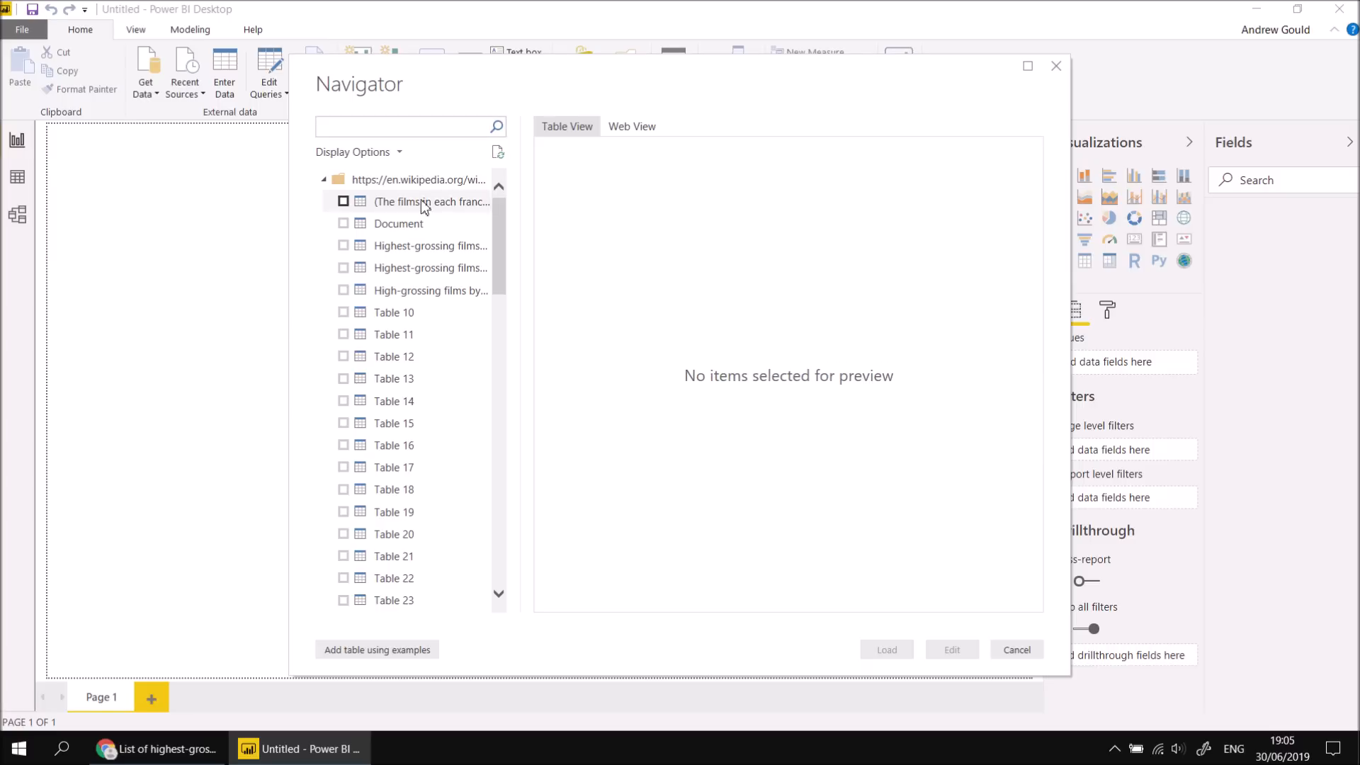
Preview the inflation-adjusted table and the Highest-grossing films[13] table, and select the latter for import.
click(423, 248)
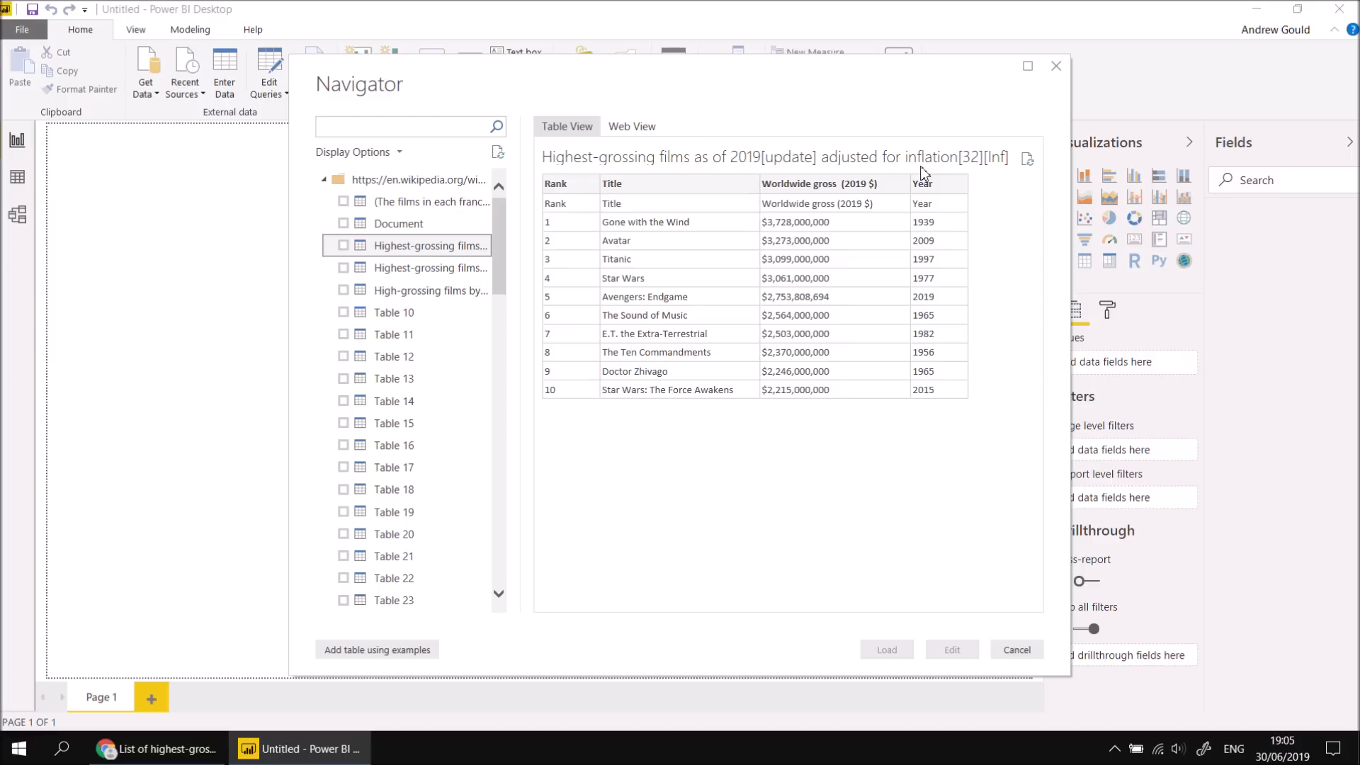
click(423, 272)
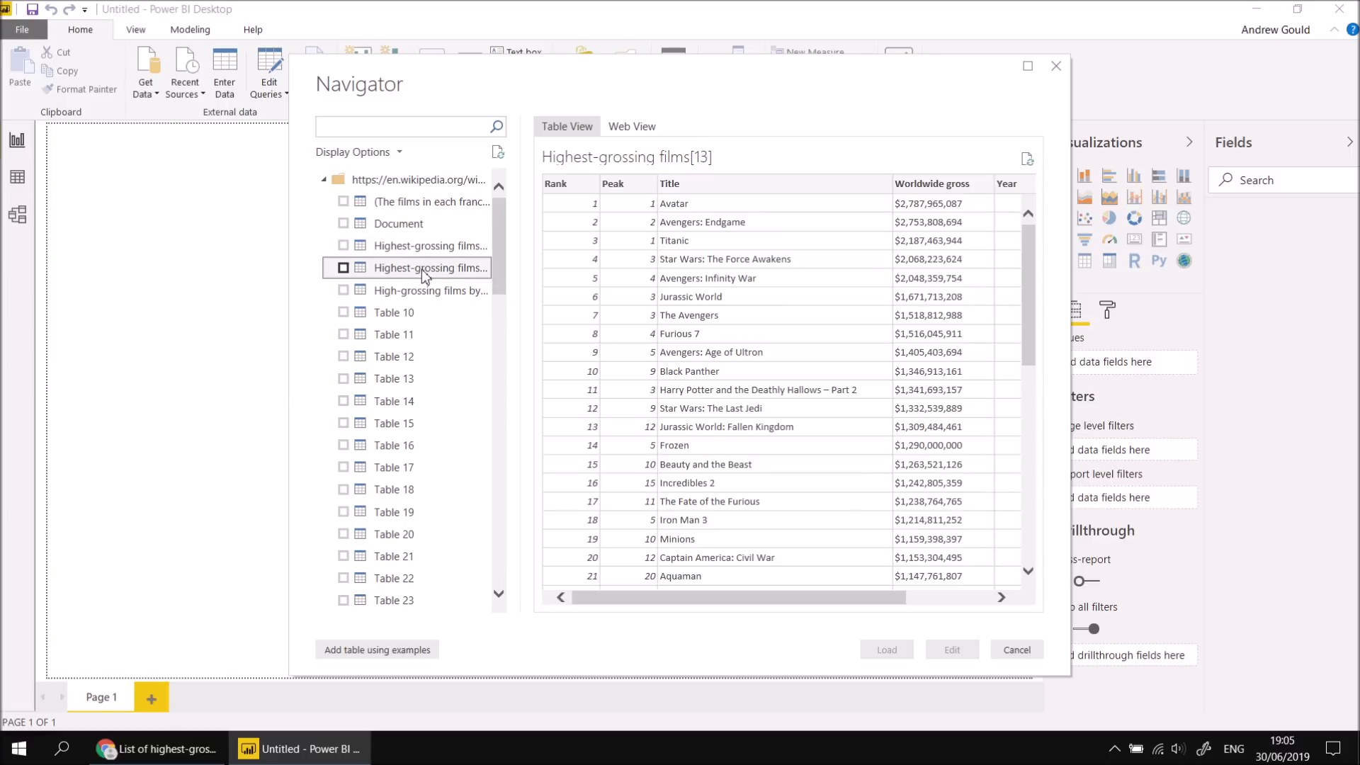
drag(1028, 243, 1035, 206)
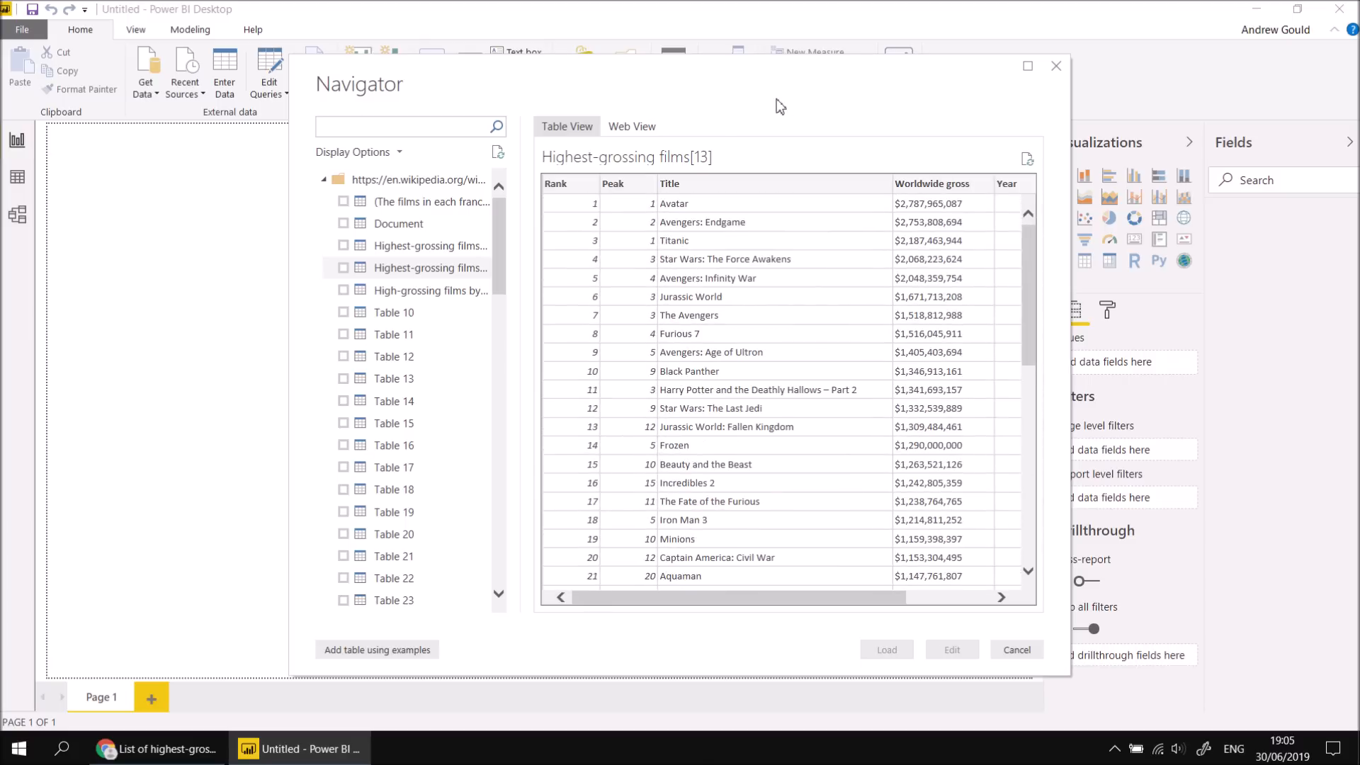
click(344, 269)
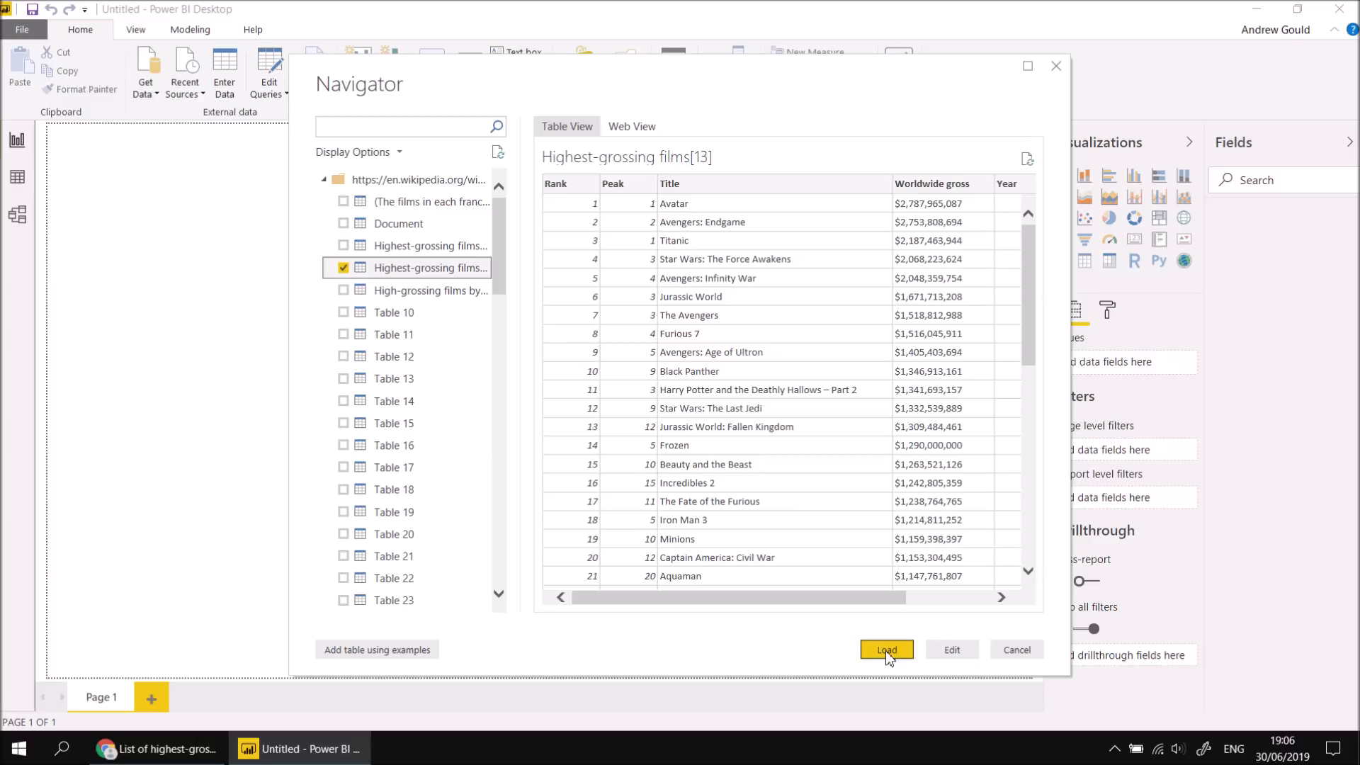
Open the selected table for editing in Power Query Editor and remove its Reference(s) column.
click(954, 650)
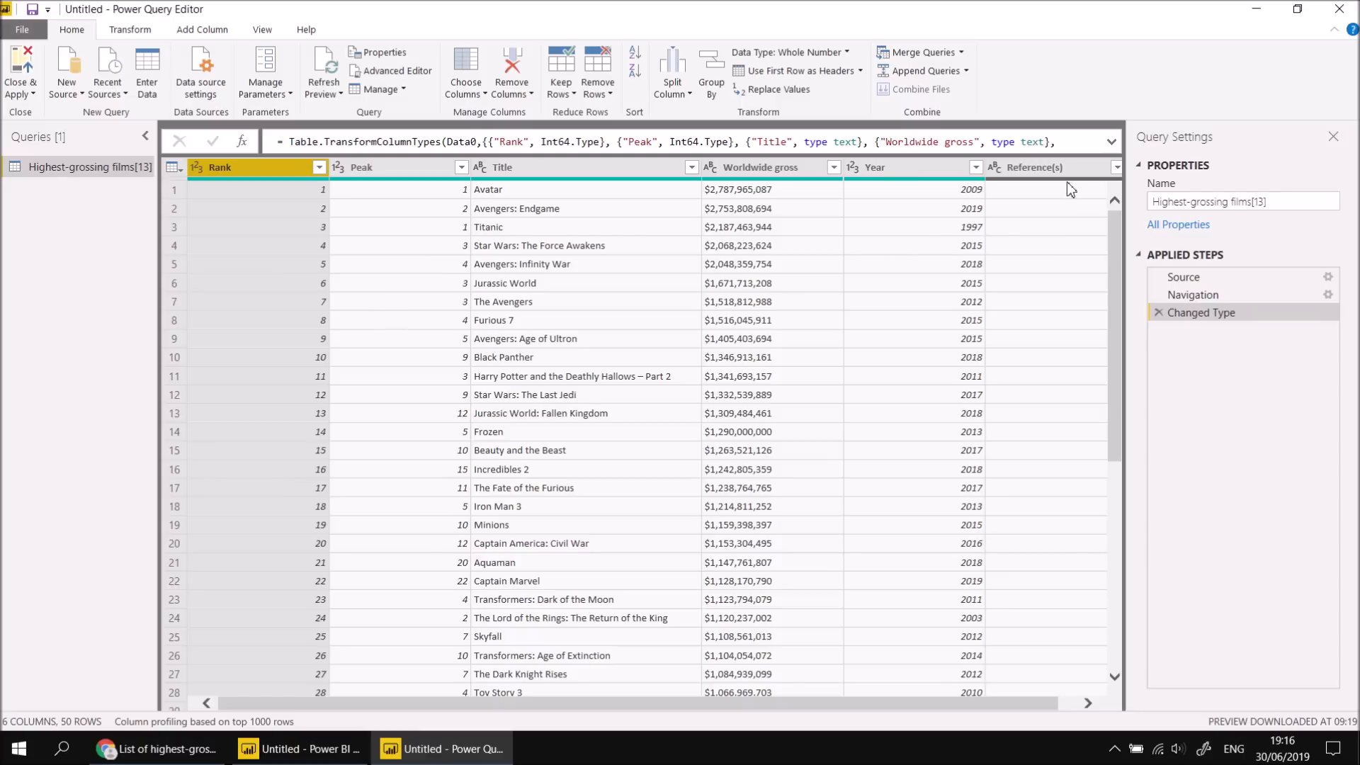
right_click(1039, 168)
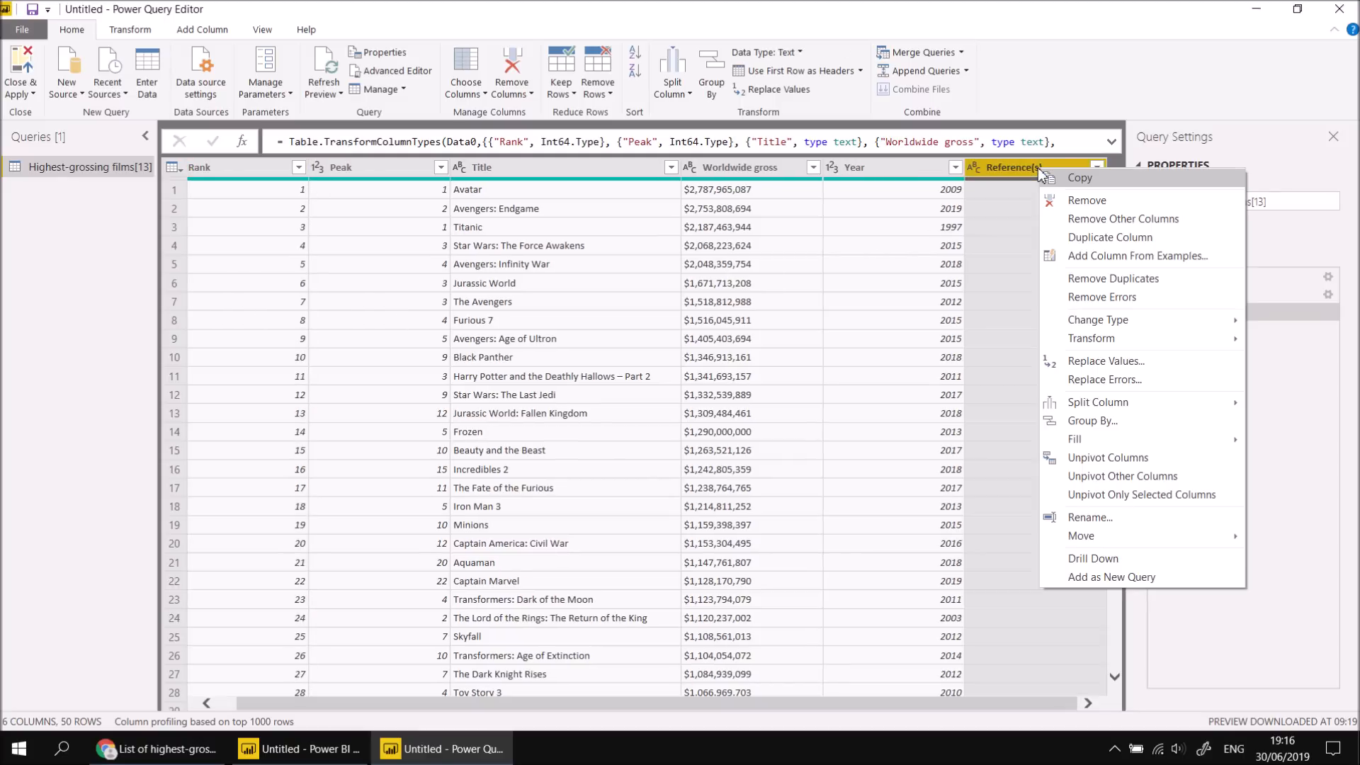
click(1055, 200)
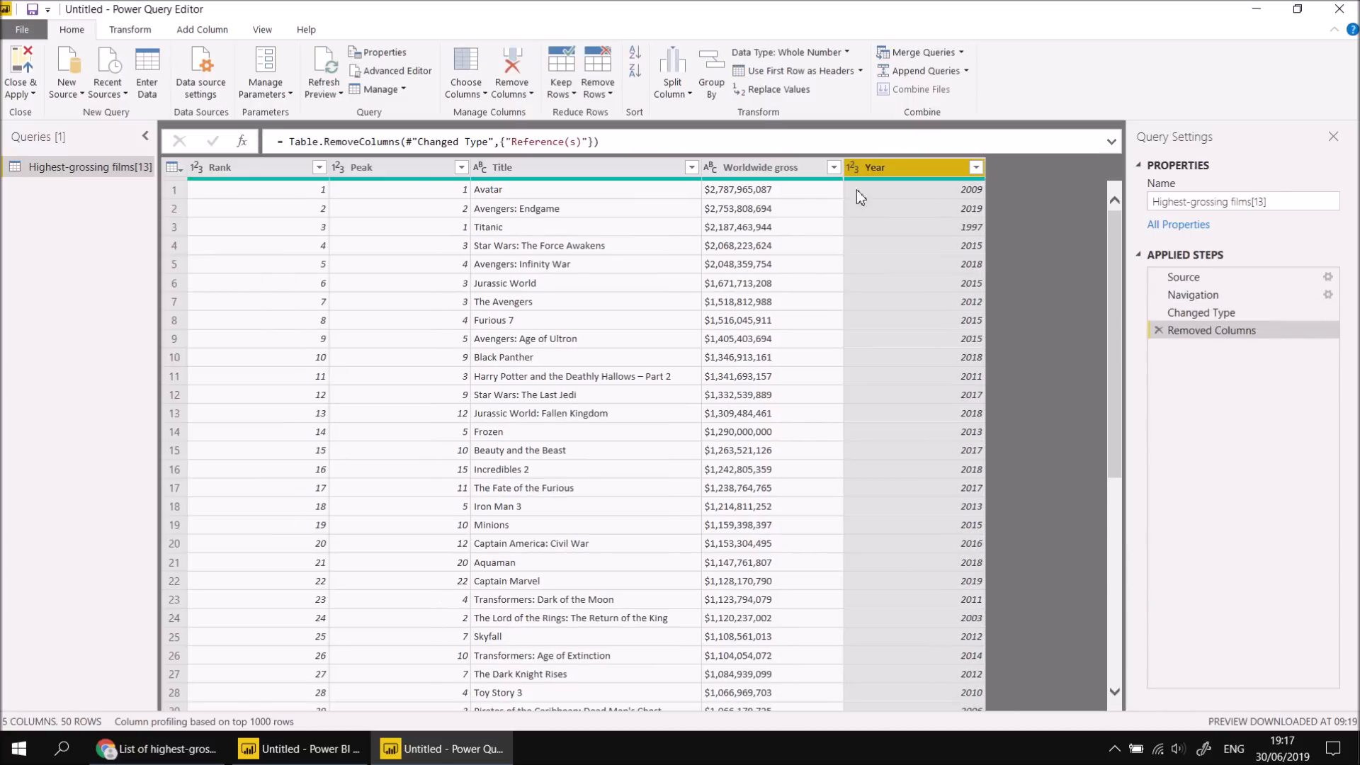
Try to change the Worldwide gross column to Fixed decimal number, and delete that type-change step.
click(711, 168)
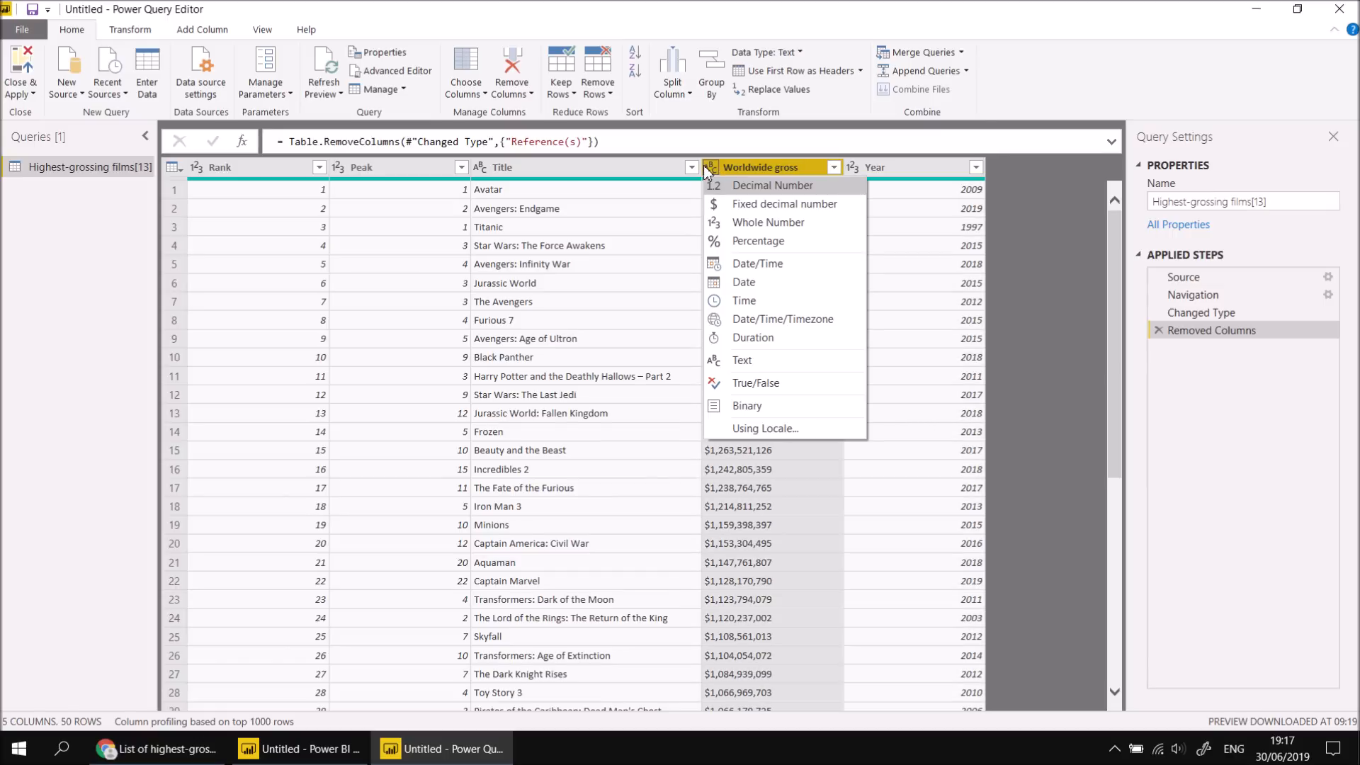
click(731, 206)
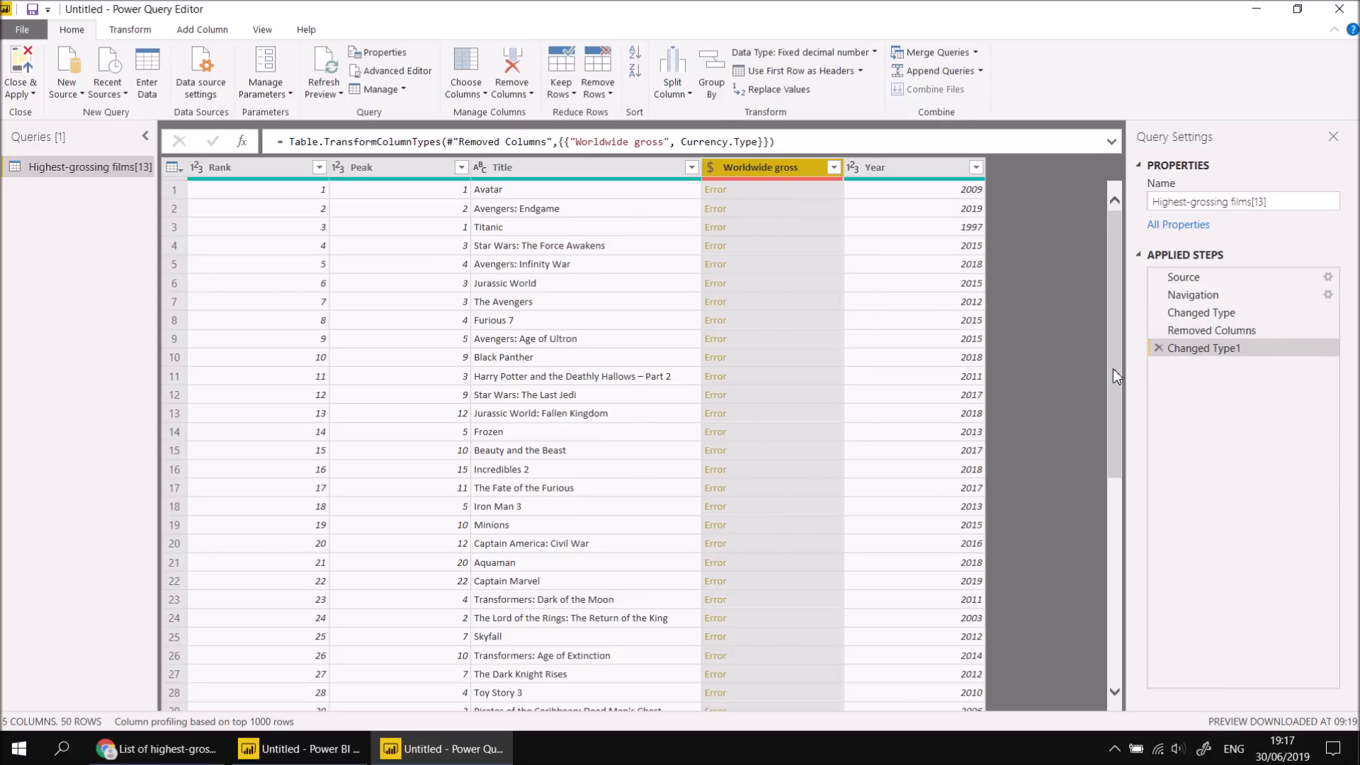
click(1159, 348)
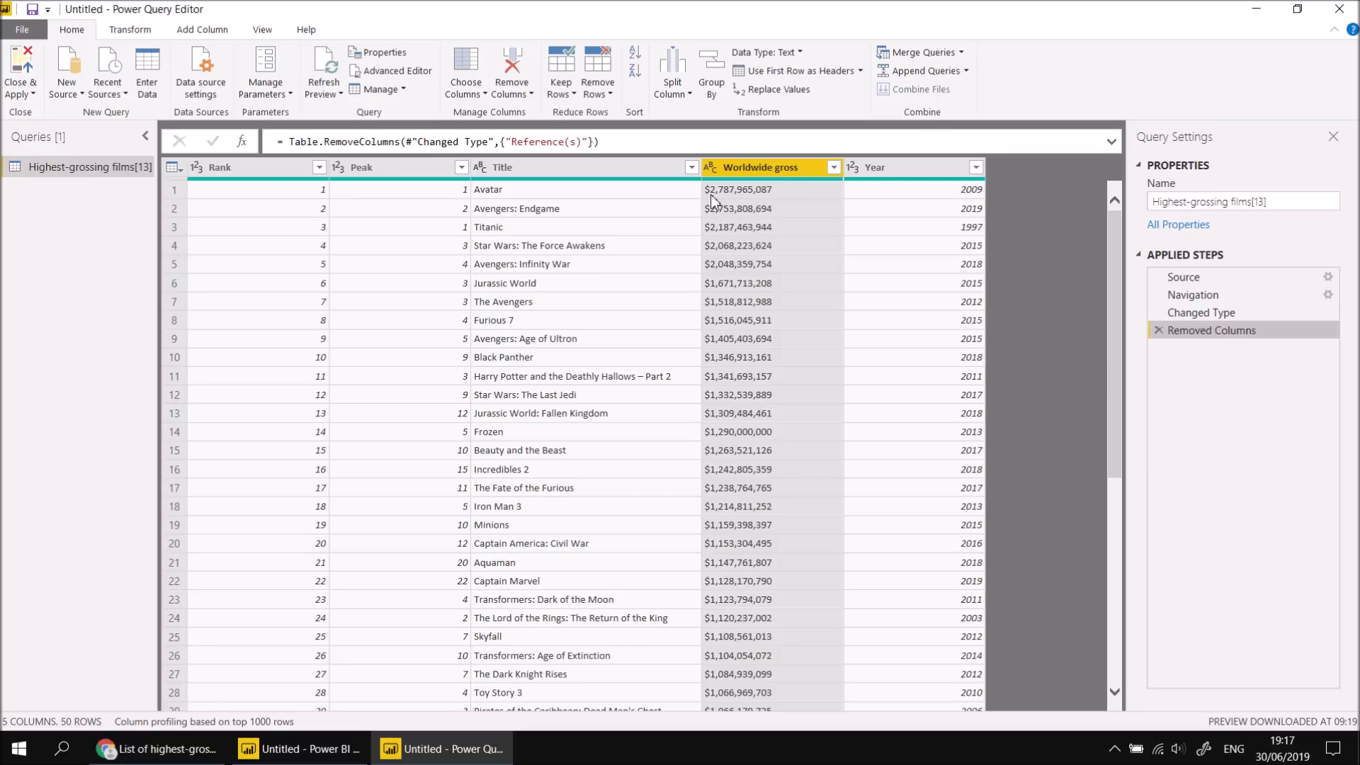
Extract the text after the "$" delimiter in the Worldwide gross column and set its data type to Fixed decimal number.
click(131, 30)
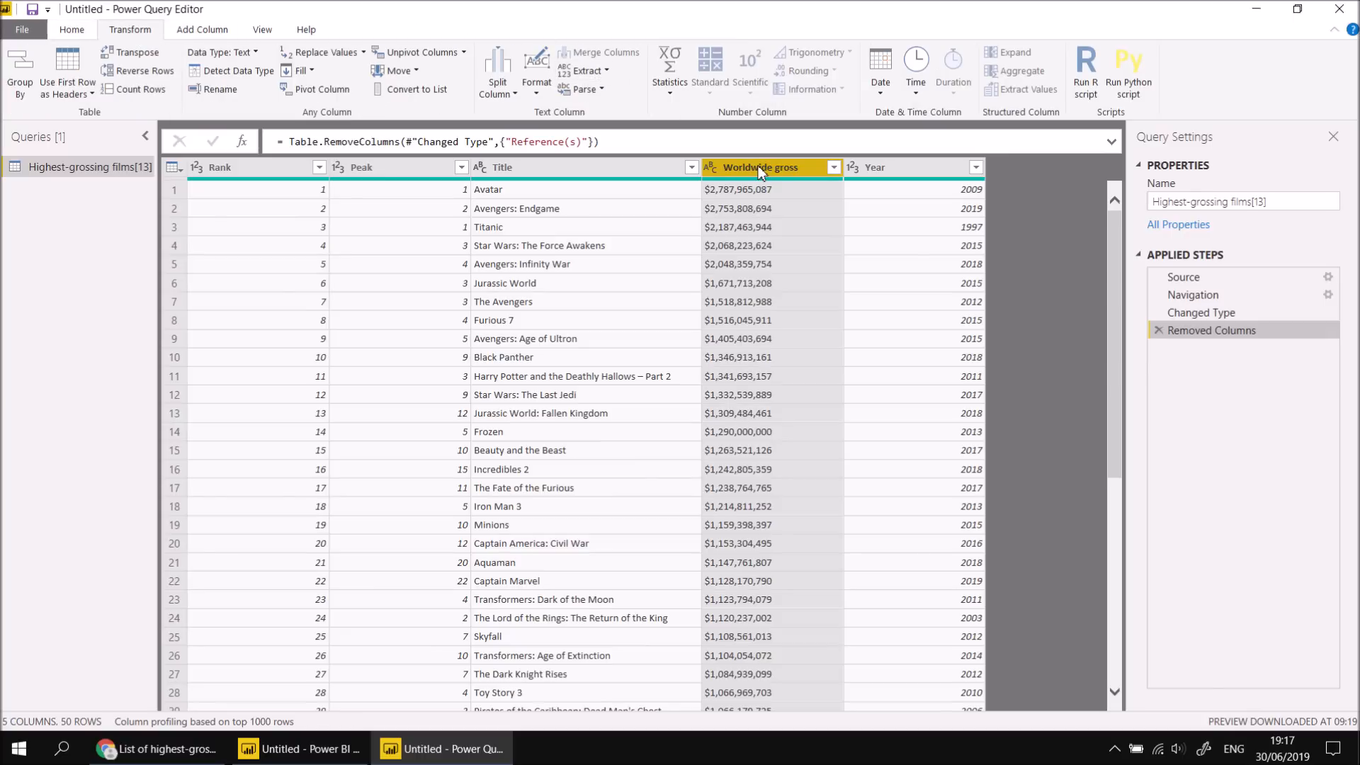
click(606, 71)
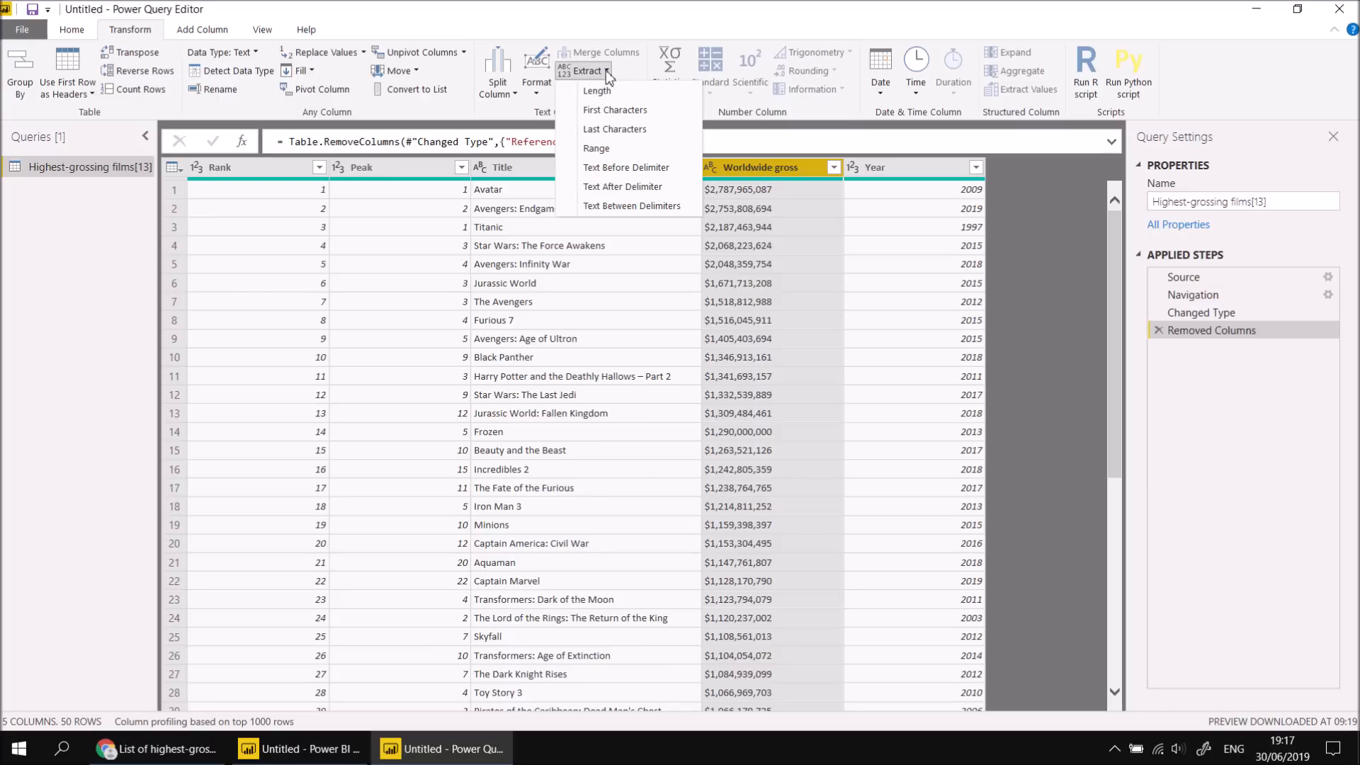
click(649, 192)
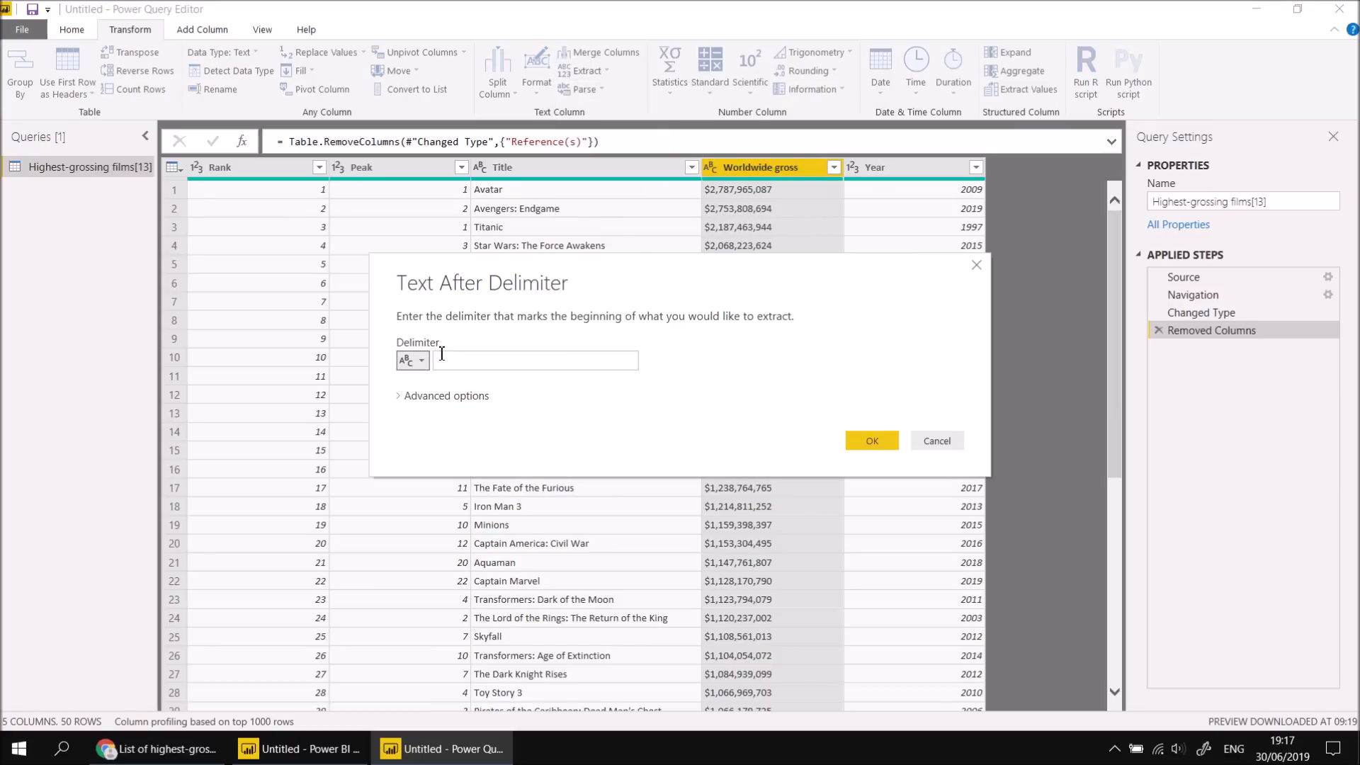
text($)
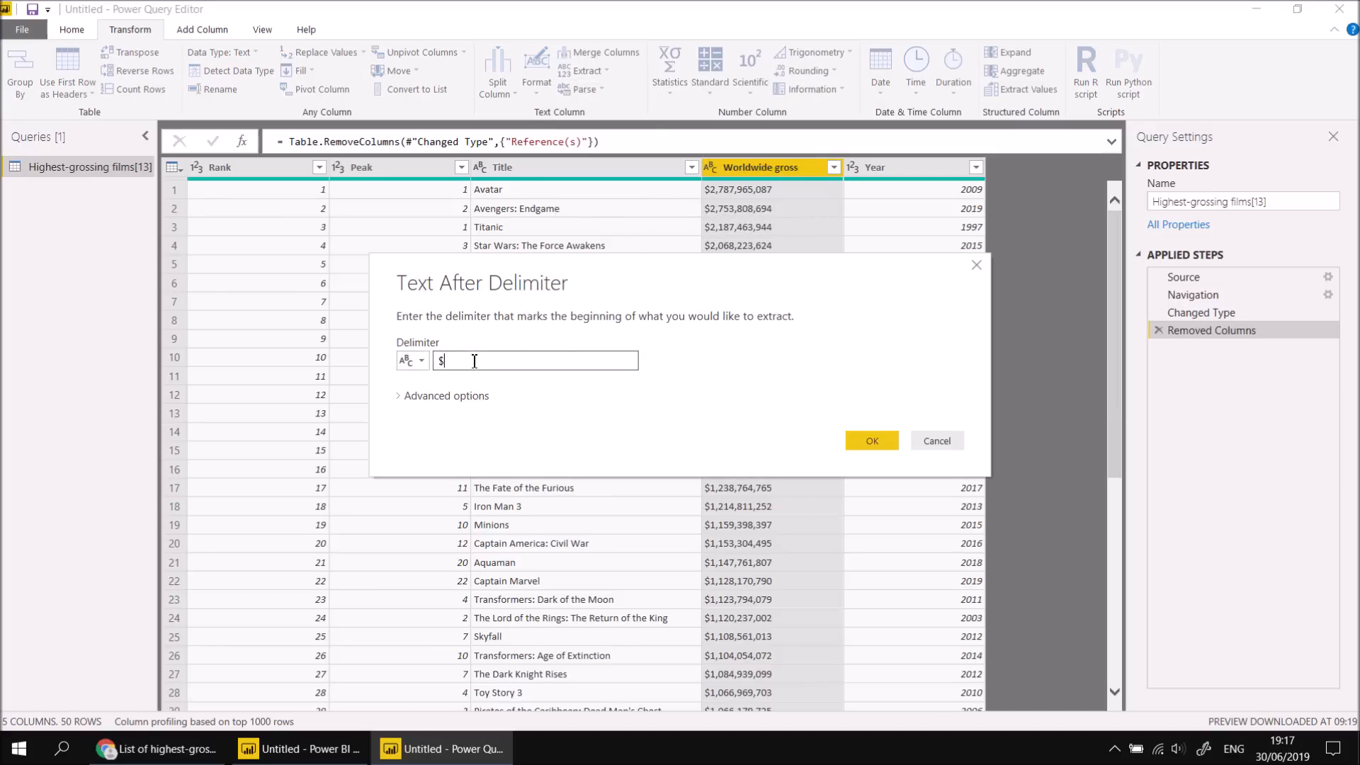
click(877, 439)
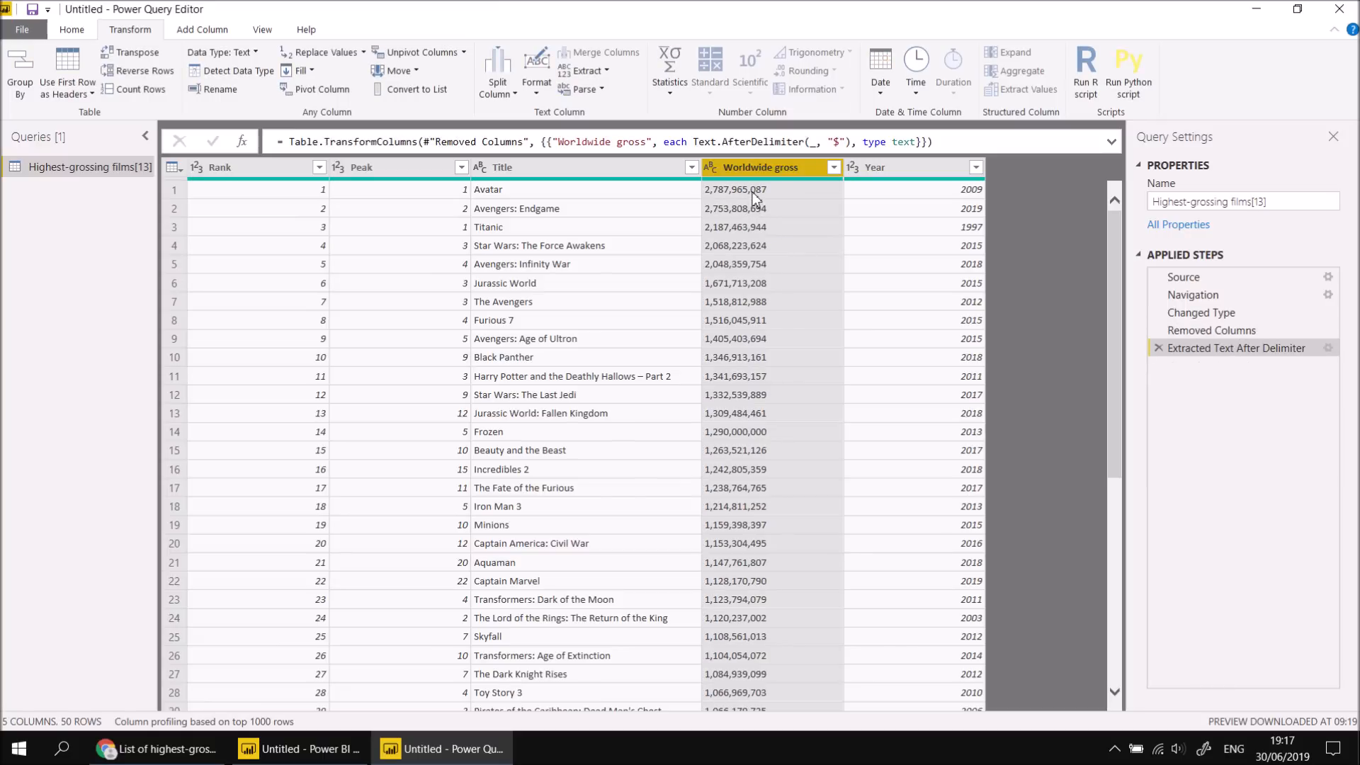
click(710, 168)
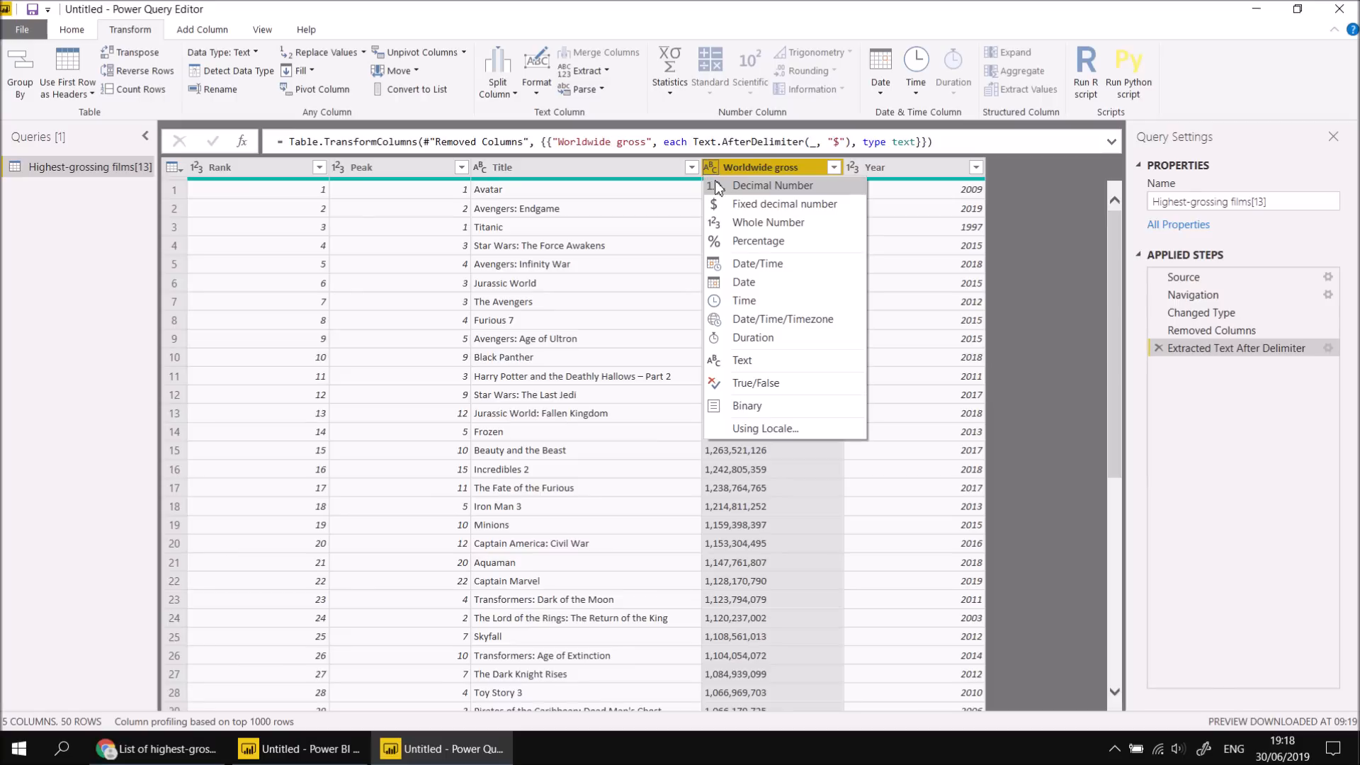
click(724, 207)
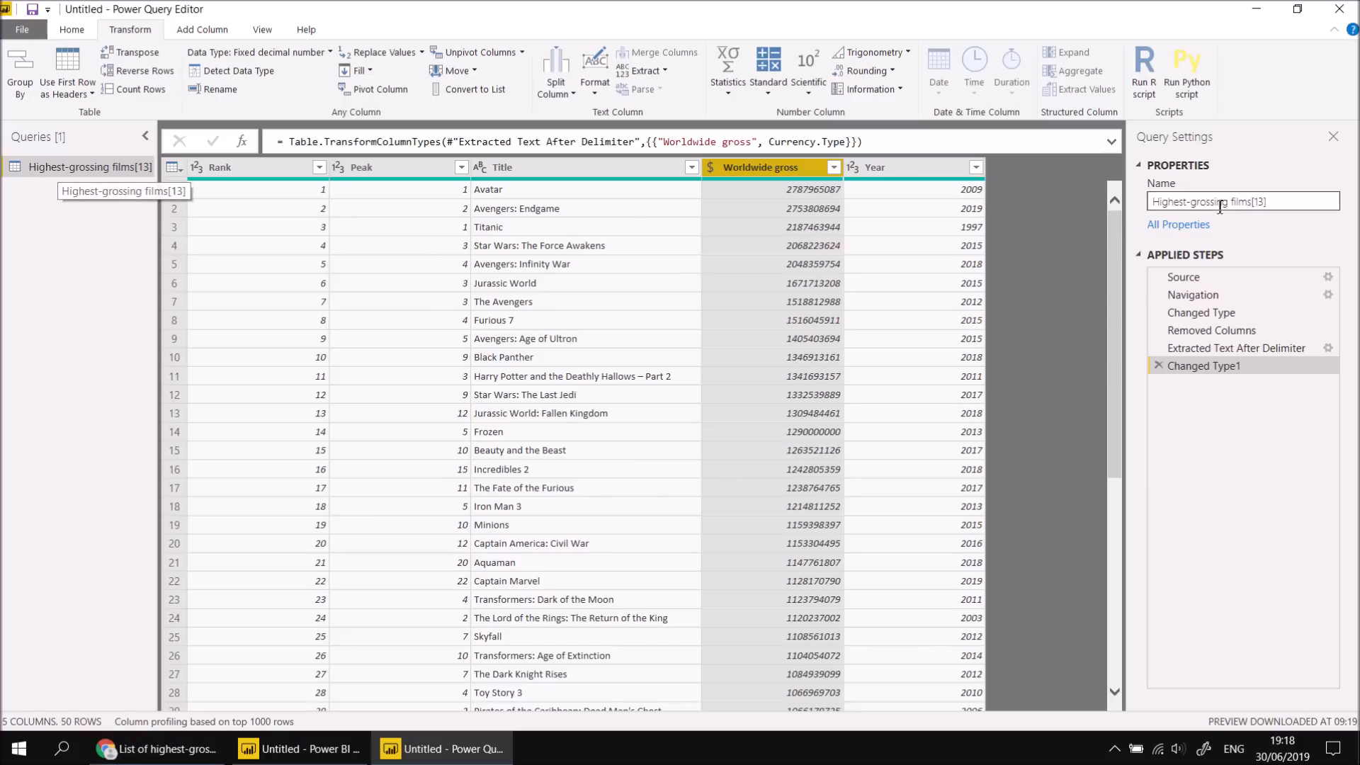
Rename the query to "Wikipedia Highest-grossing films", dropping the [13] suffix.
double_click(76, 170)
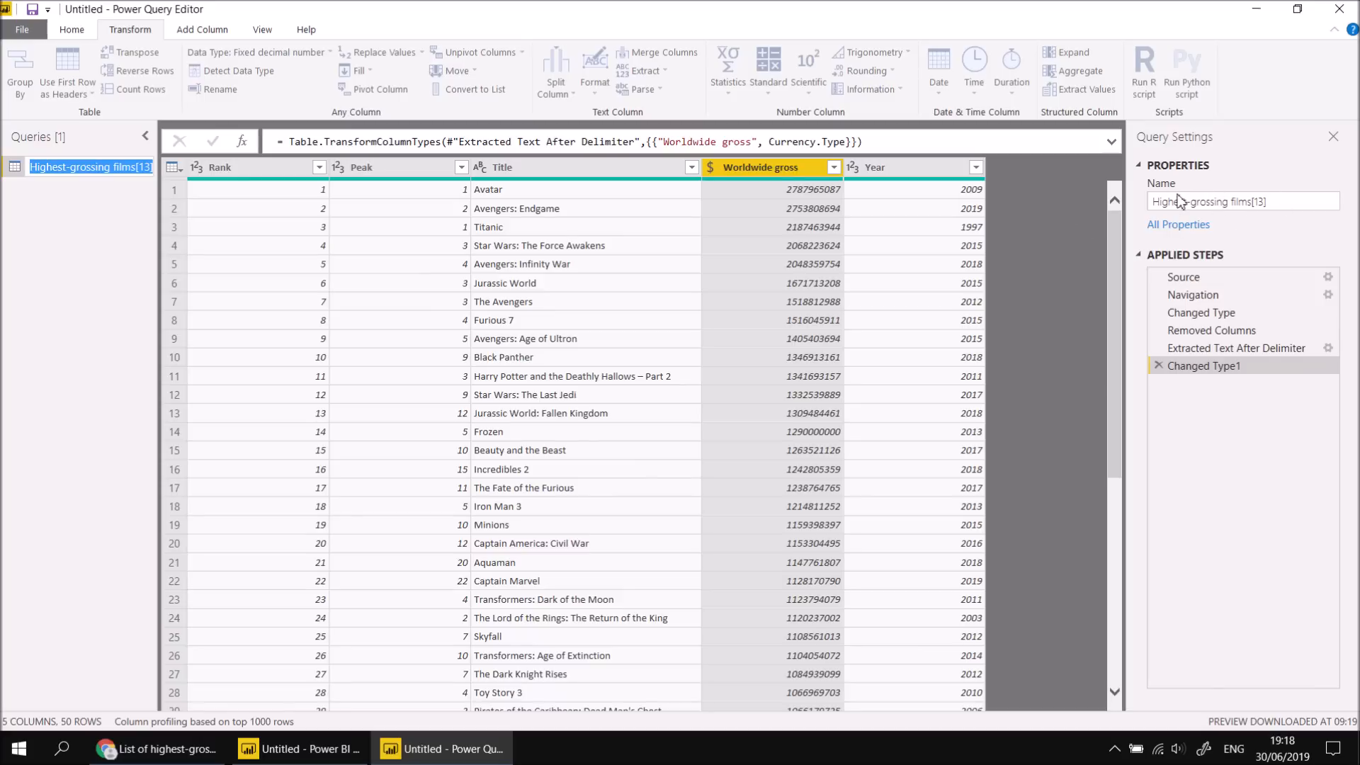
click(62, 169)
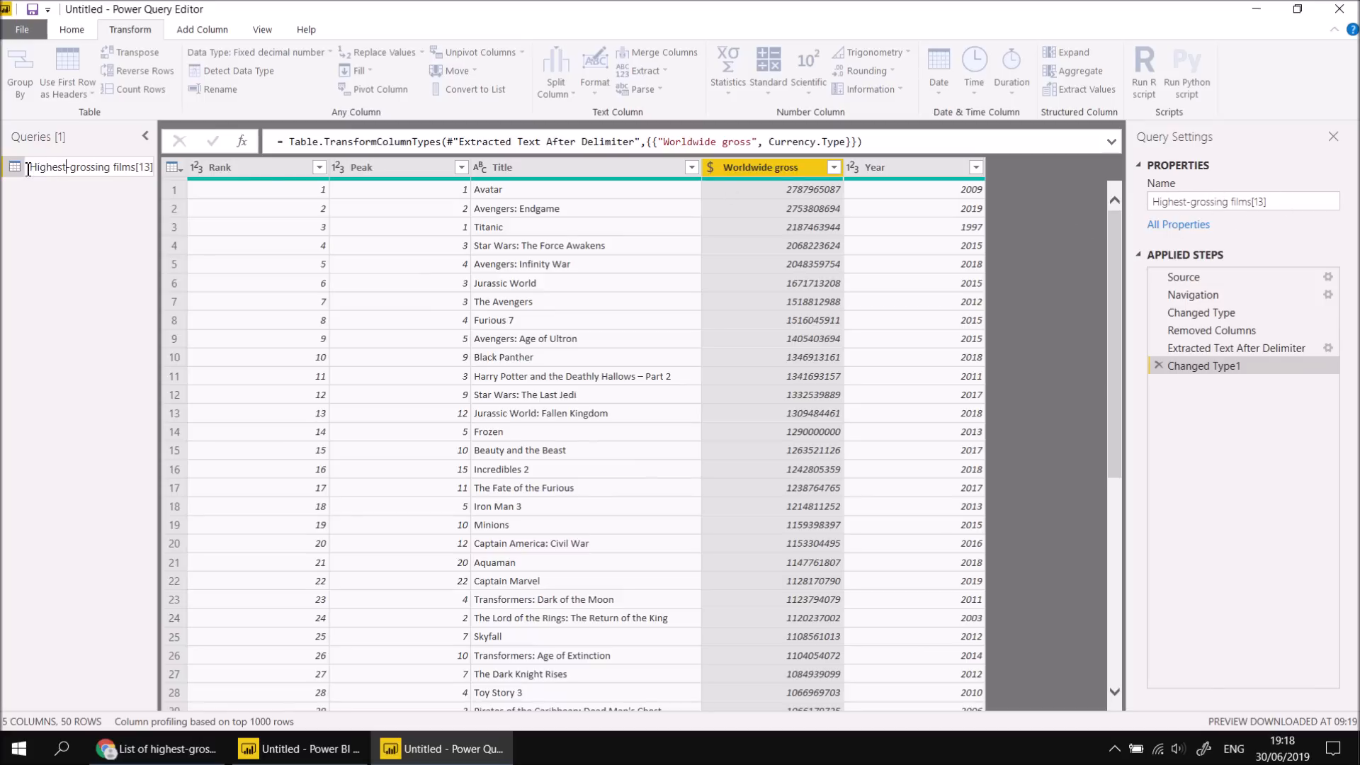
text(kipedia)
key(Right)
key(Right)
key(Right)
key(Right)
key(Right)
key(Right)
key(Right)
key(Right)
key(Right)
key(Right)
key(Right)
key(Right)
key(Right)
key(Right)
key(Right)
key(Right)
key(Right)
key(Right)
key(Right)
key(Right)
key(BackSpace)
key(BackSpace)
key(BackSpace)
key(BackSpace)
key(Return)
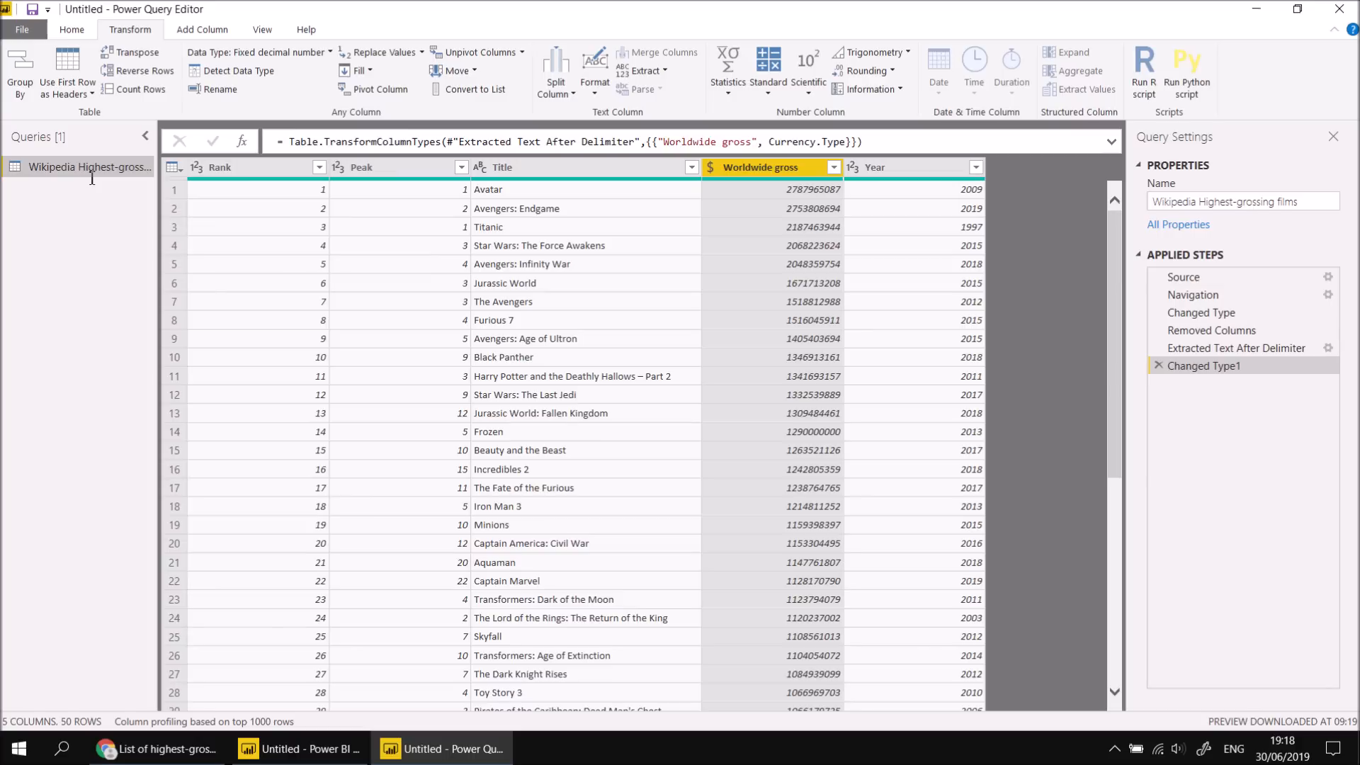
Close the query editor with its changes applied, and display the loaded films table in Data view.
click(66, 30)
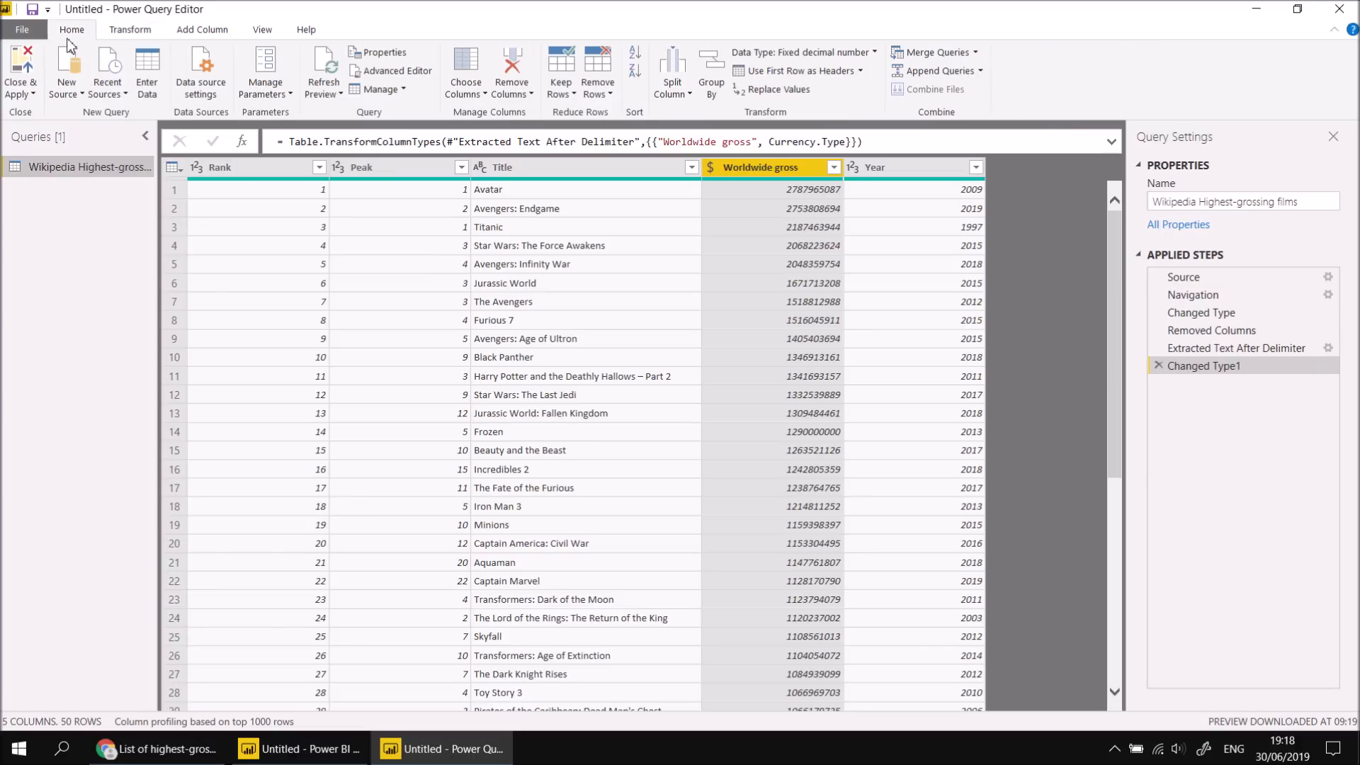
click(25, 65)
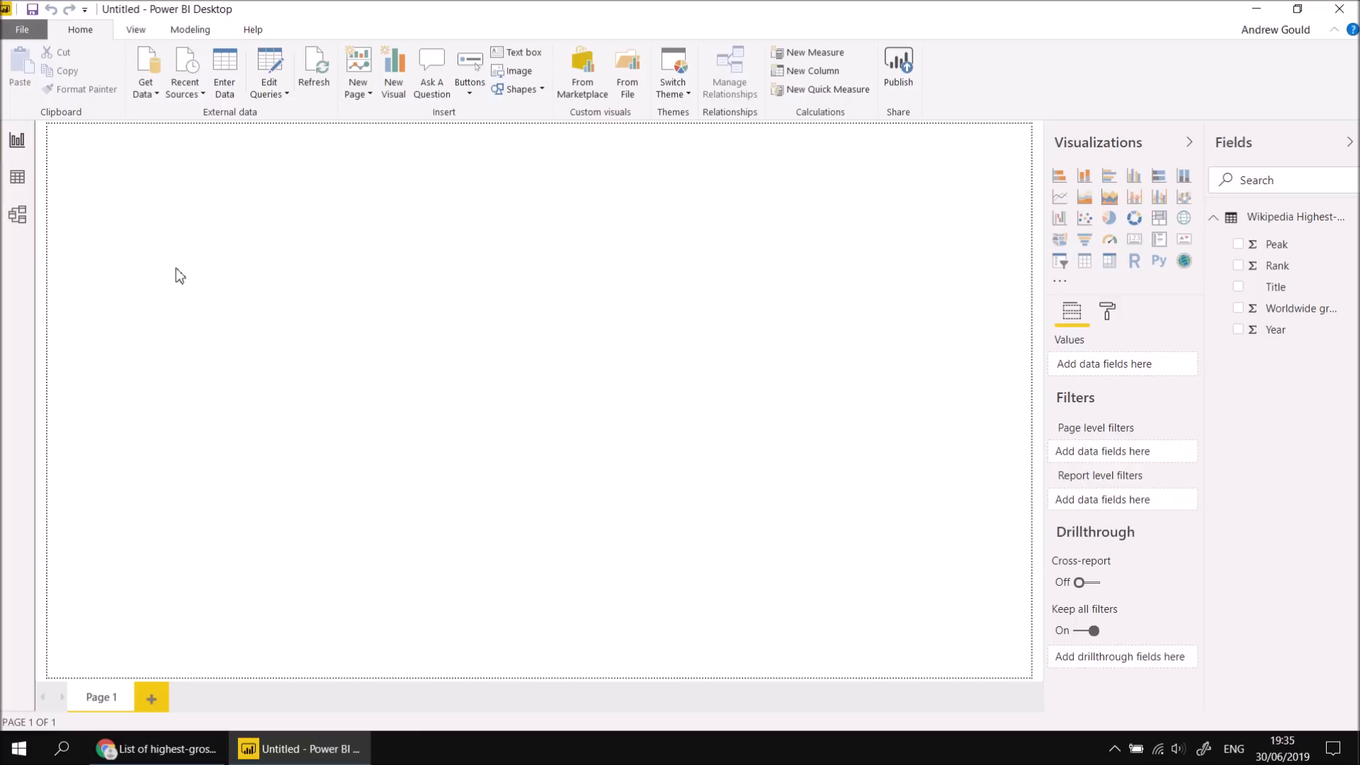
click(20, 183)
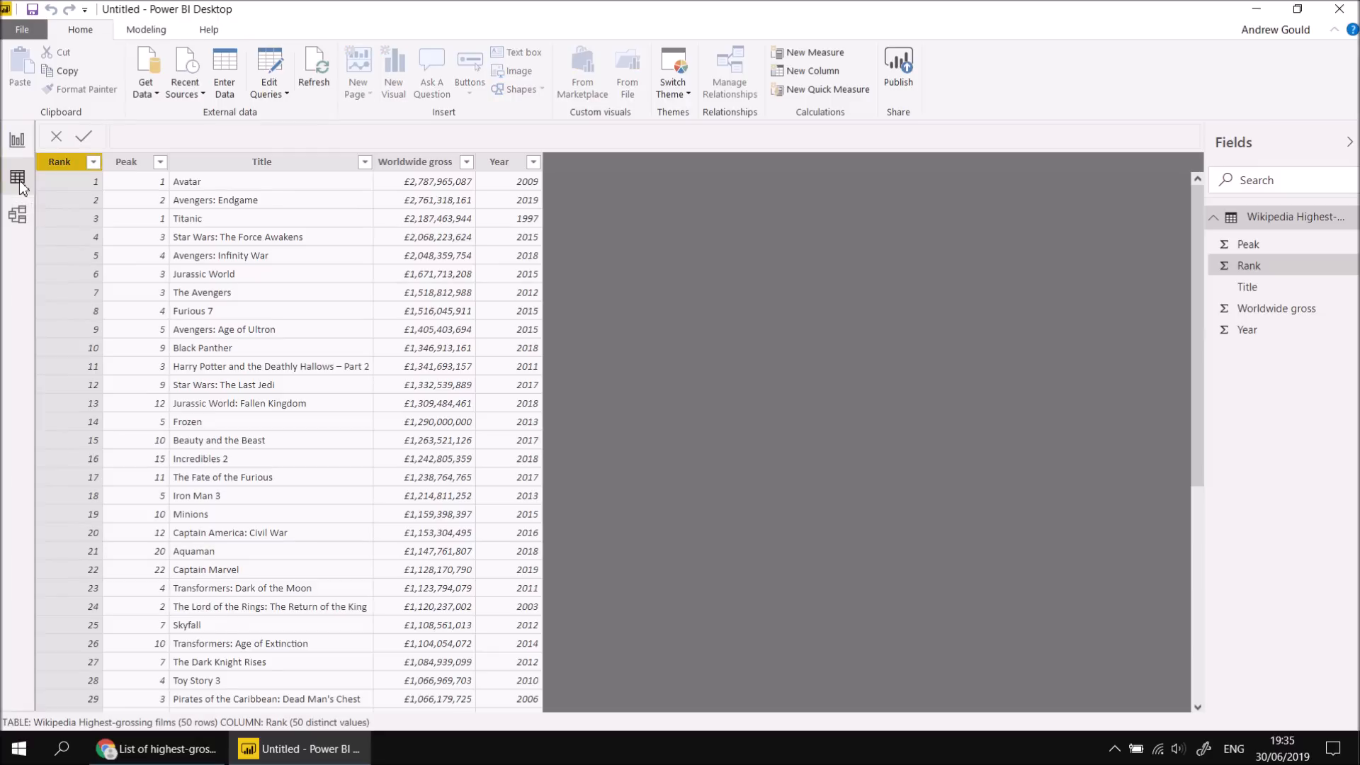
Format the Worldwide gross column with the currency format $ English (United States).
click(400, 167)
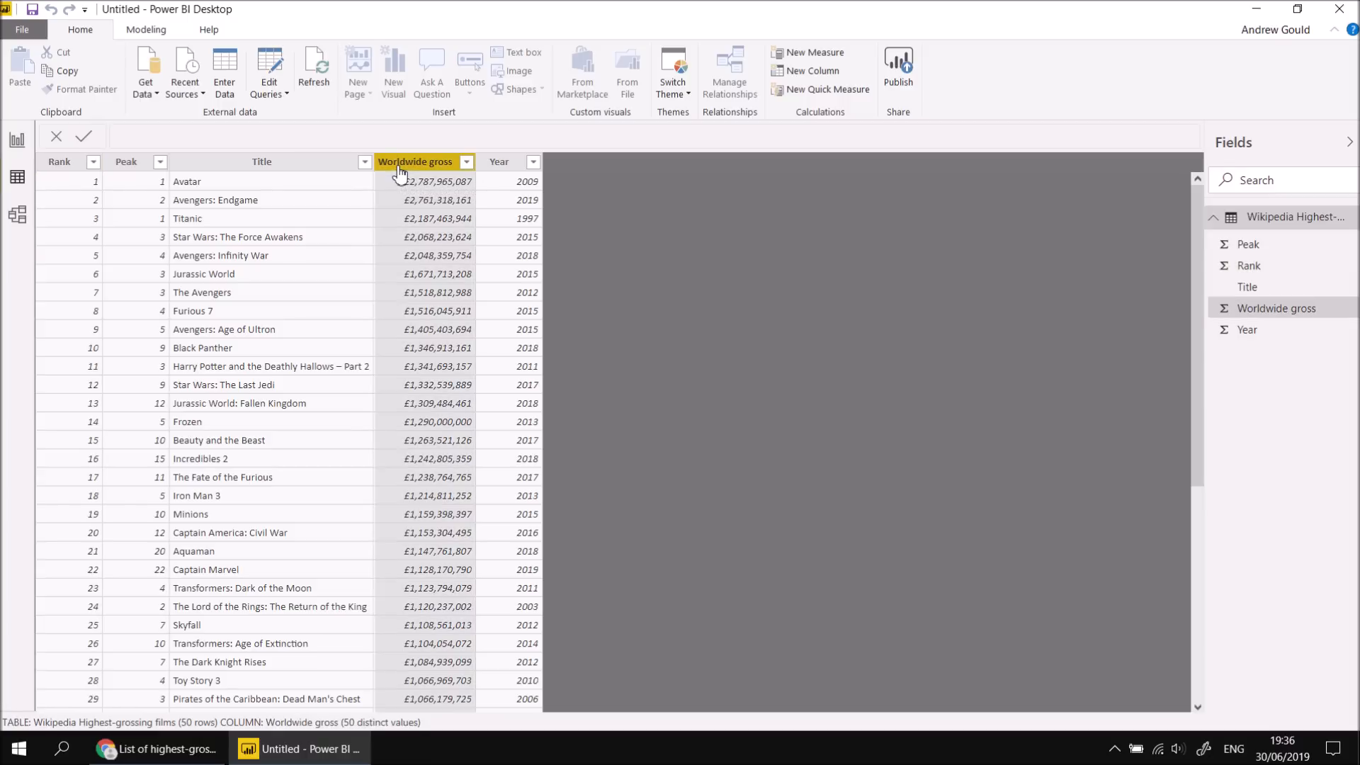
click(146, 31)
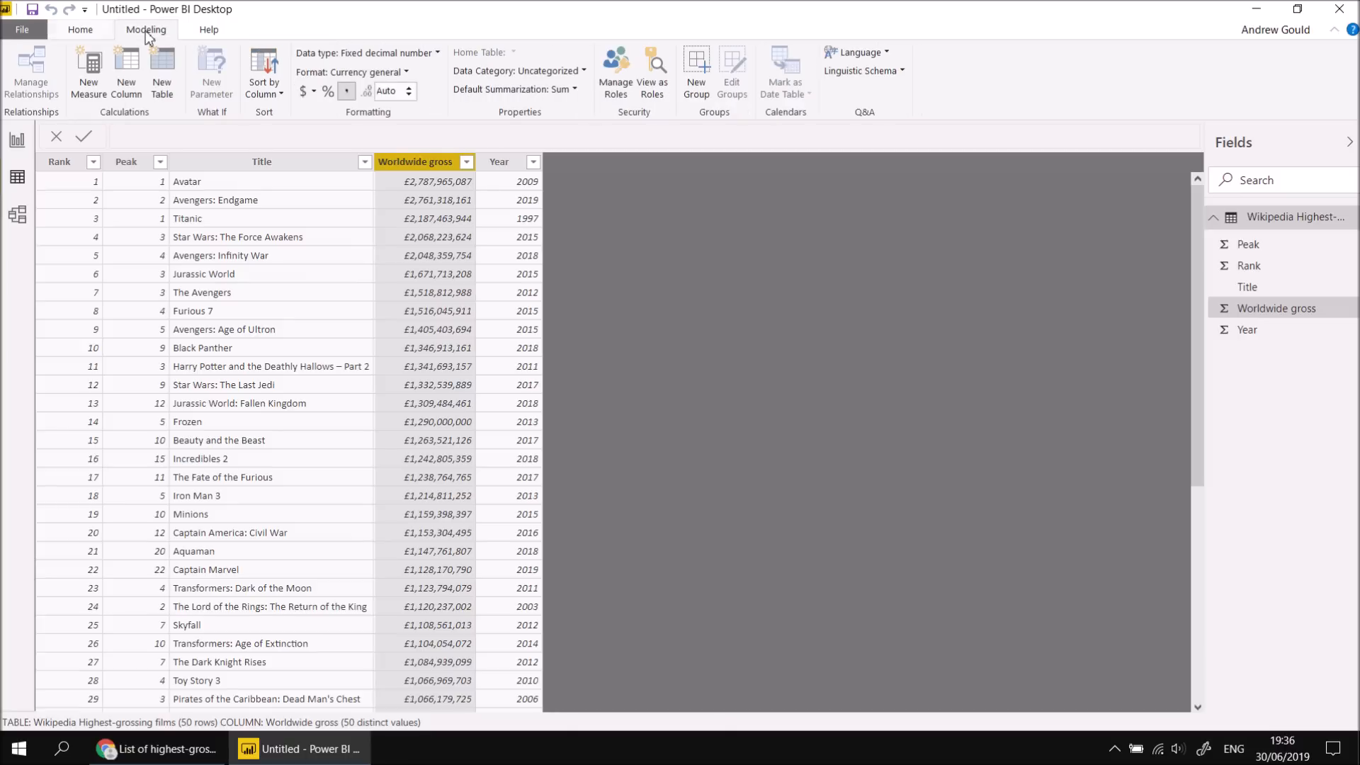
click(315, 93)
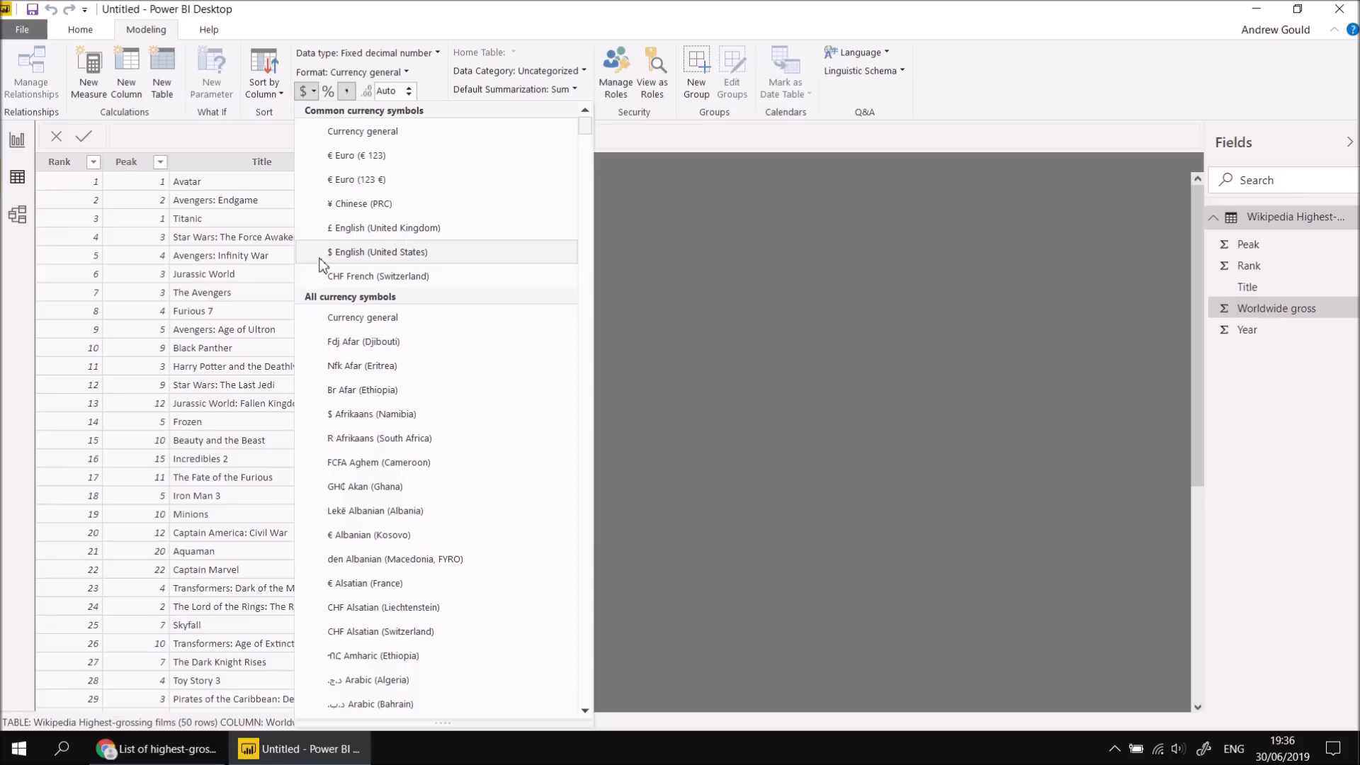
click(352, 254)
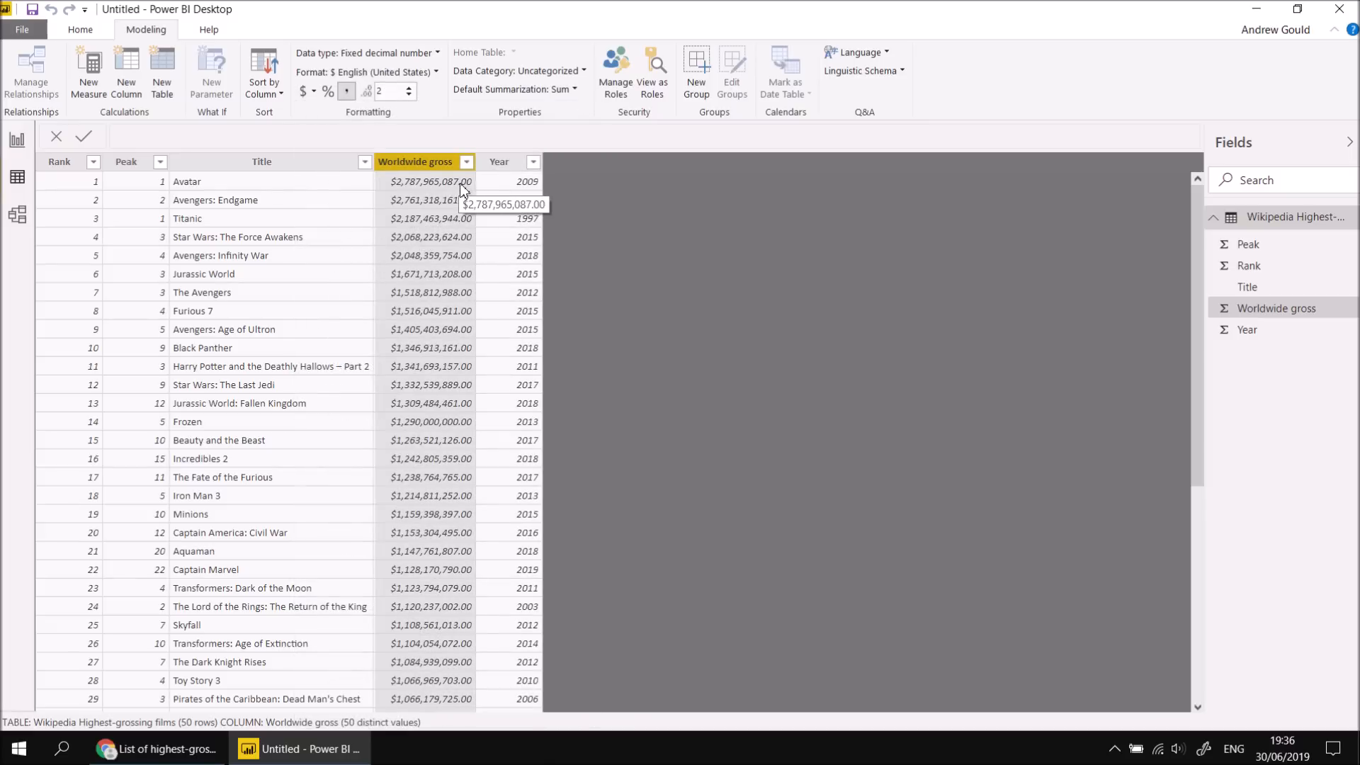
Reduce the Worldwide gross column to 0 decimal places and set the Year column's default summarization to Don't summarize.
click(410, 95)
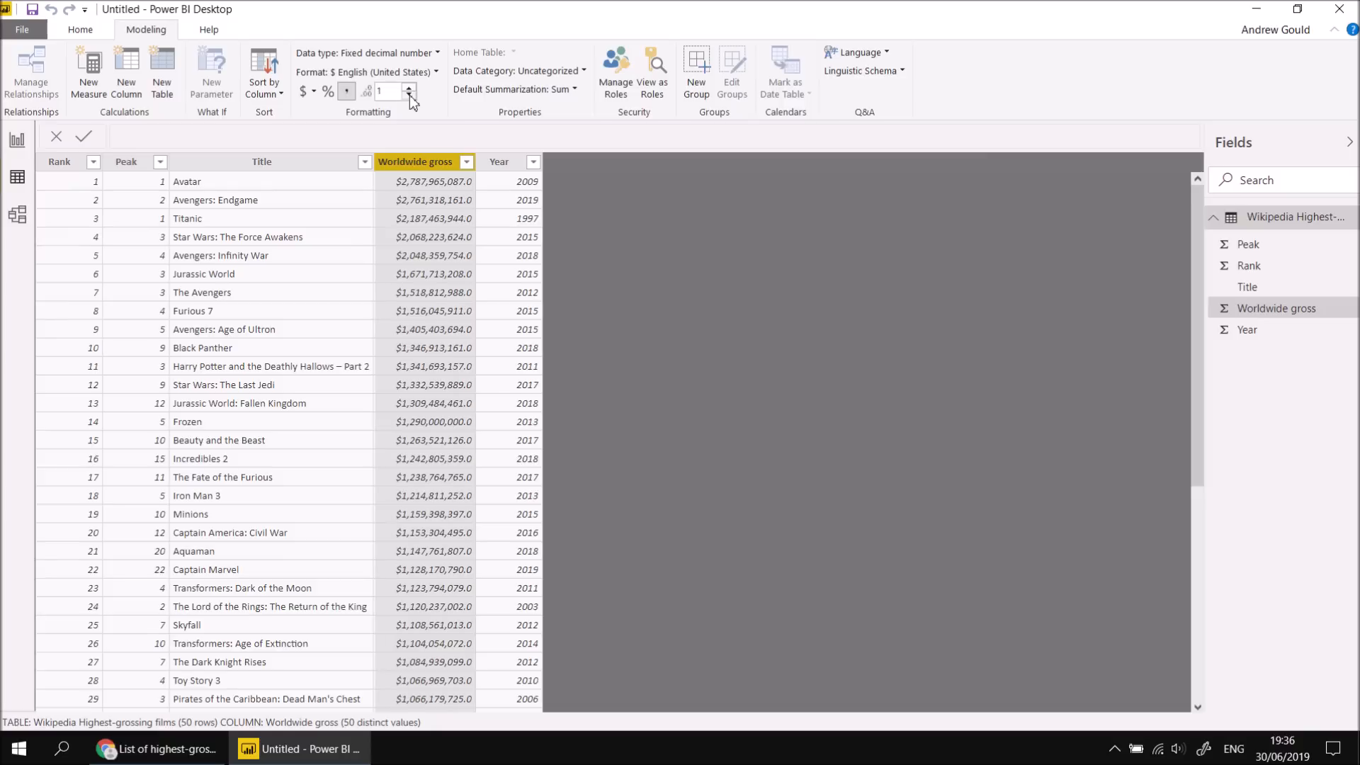
click(409, 95)
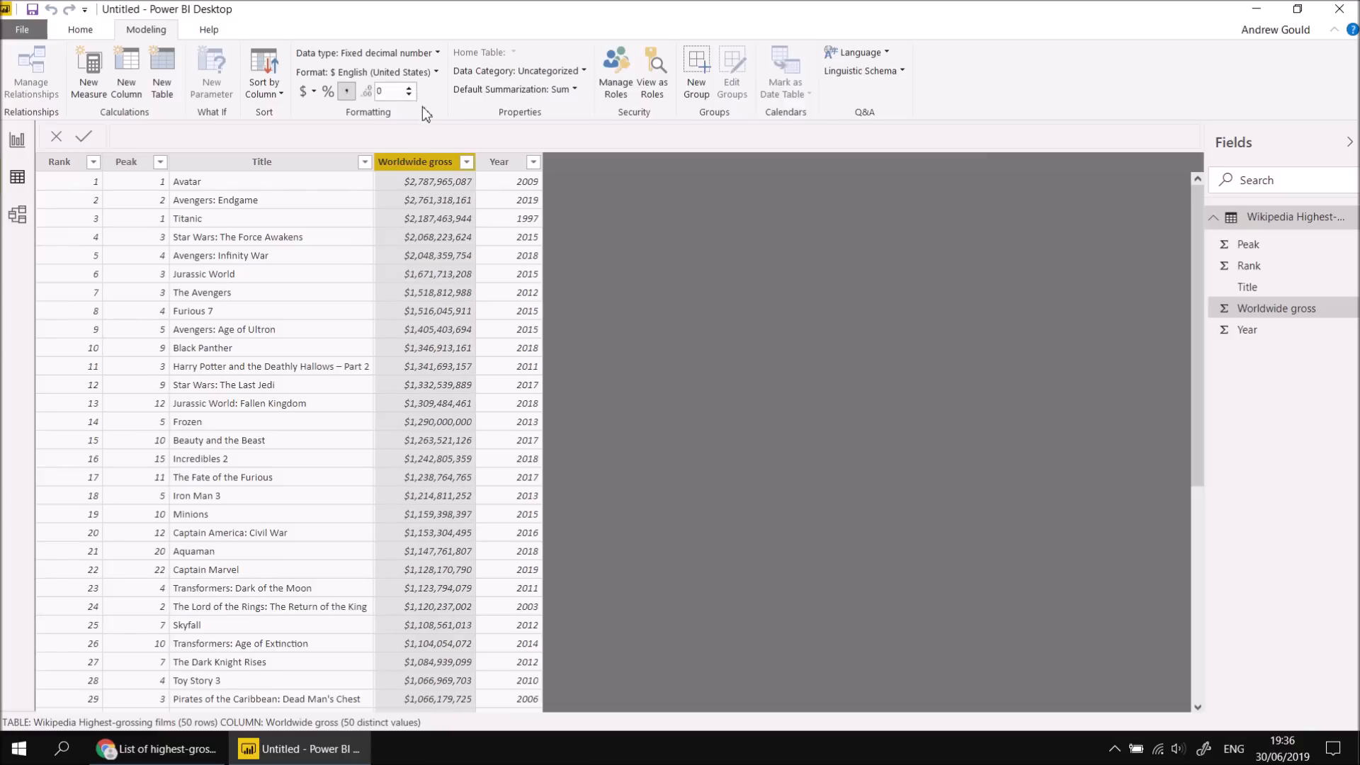
click(507, 164)
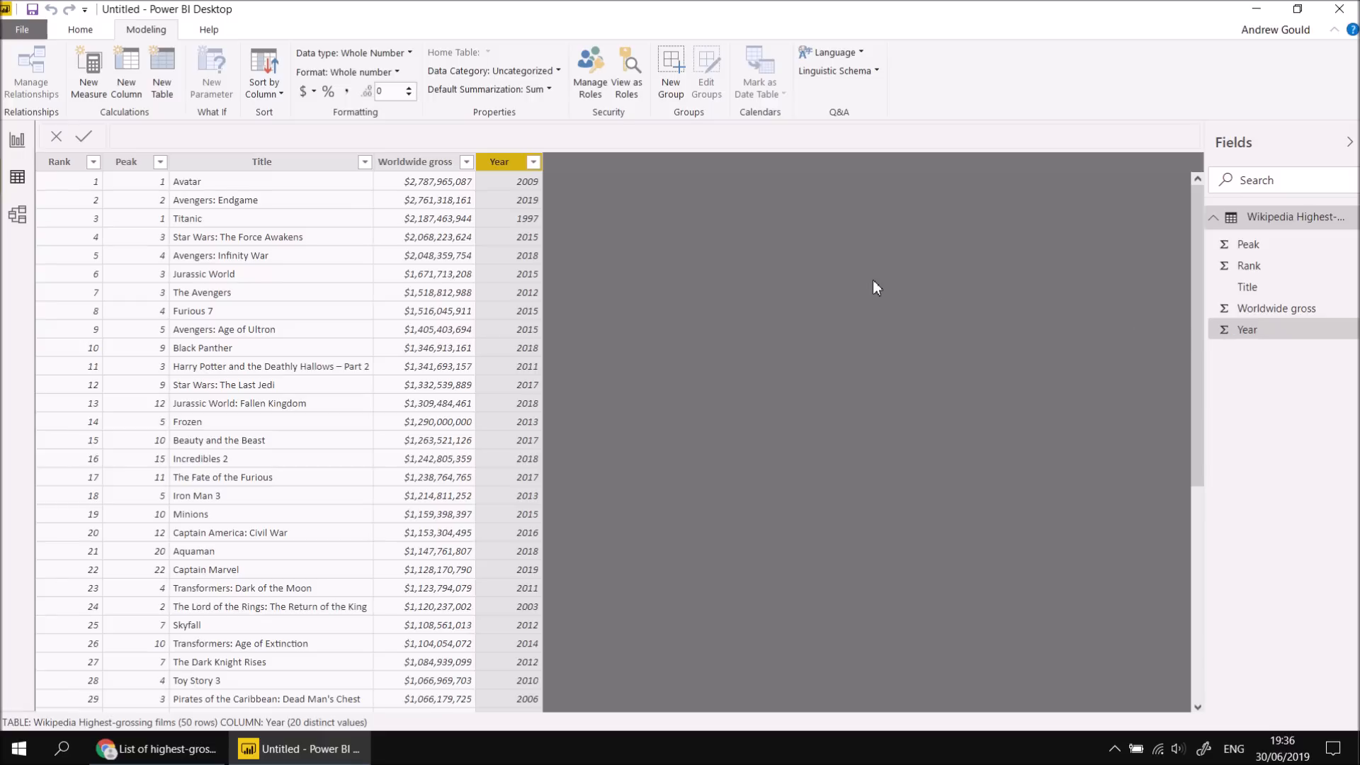
click(550, 92)
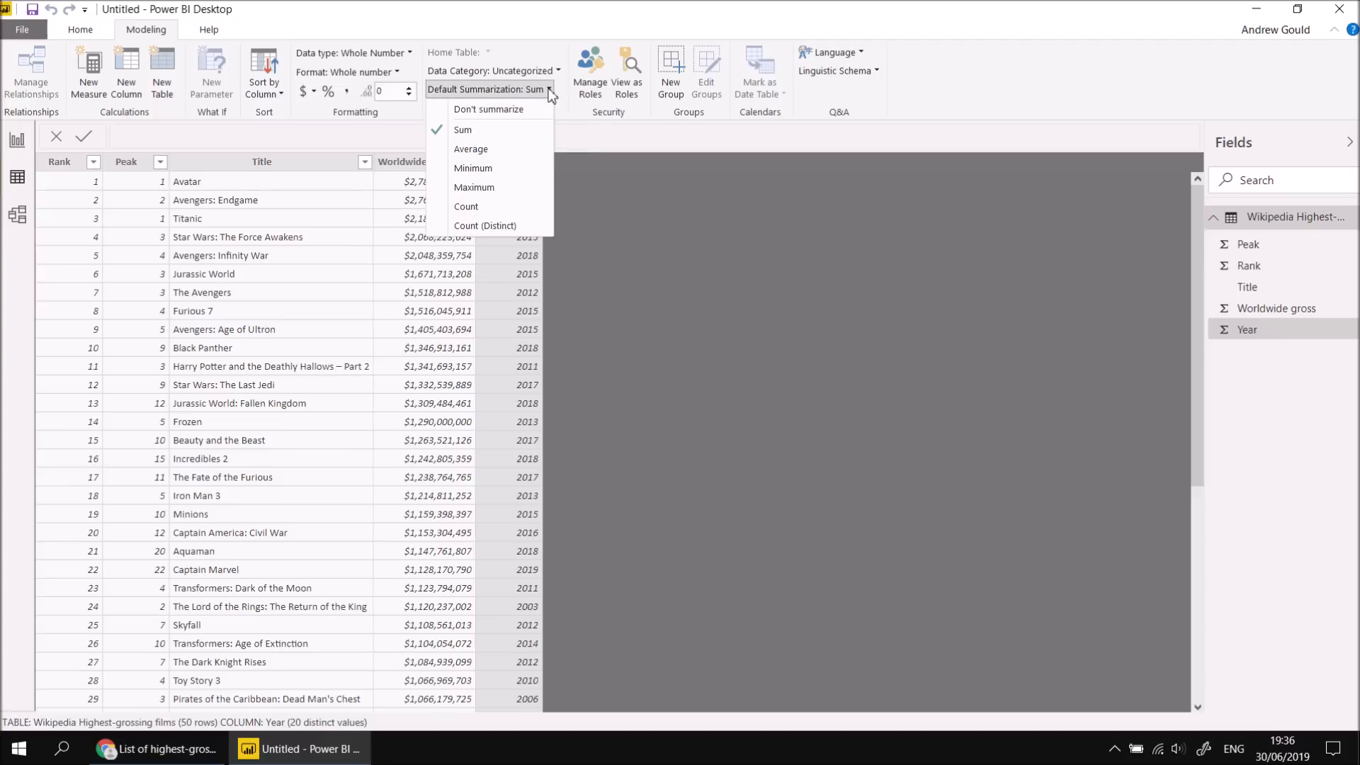
click(501, 110)
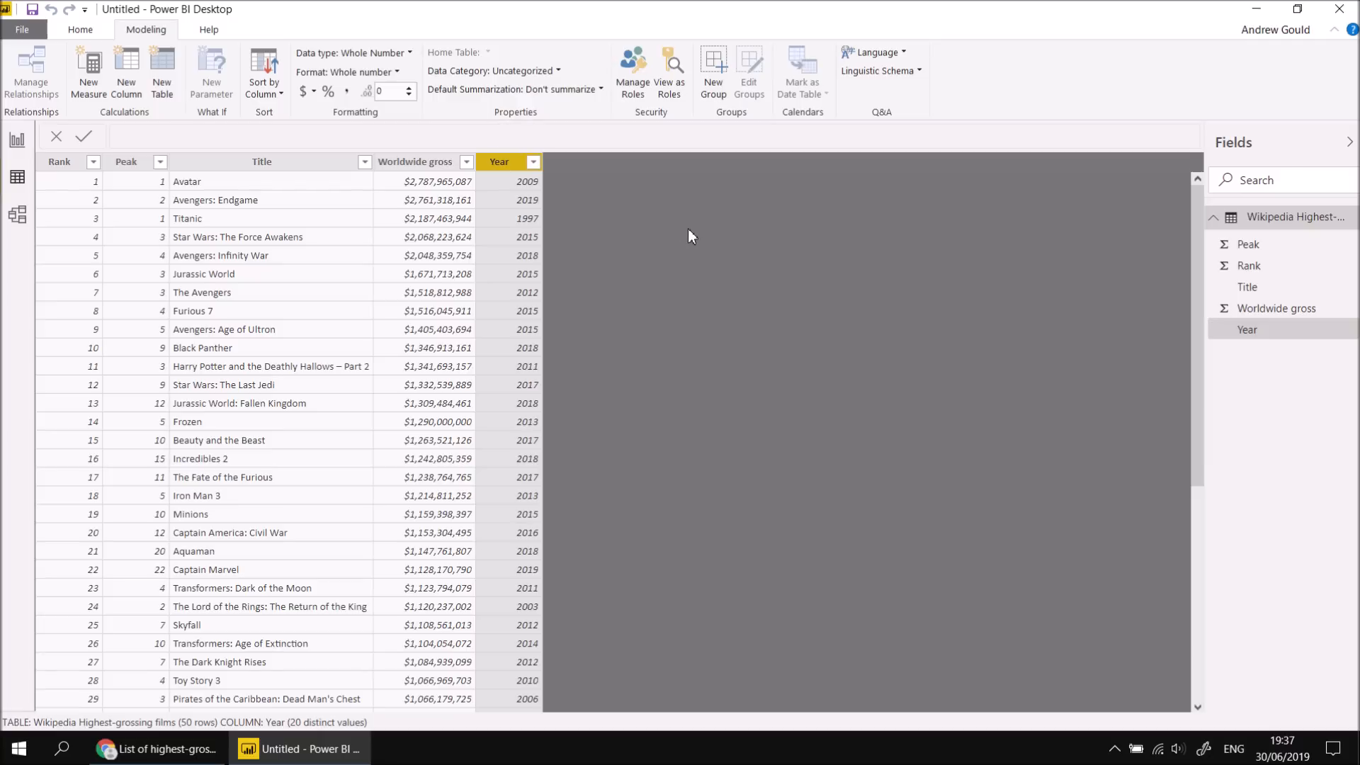
In Report view, add a treemap of Worldwide gross grouped by Year and enlarge it to fill the page.
click(18, 141)
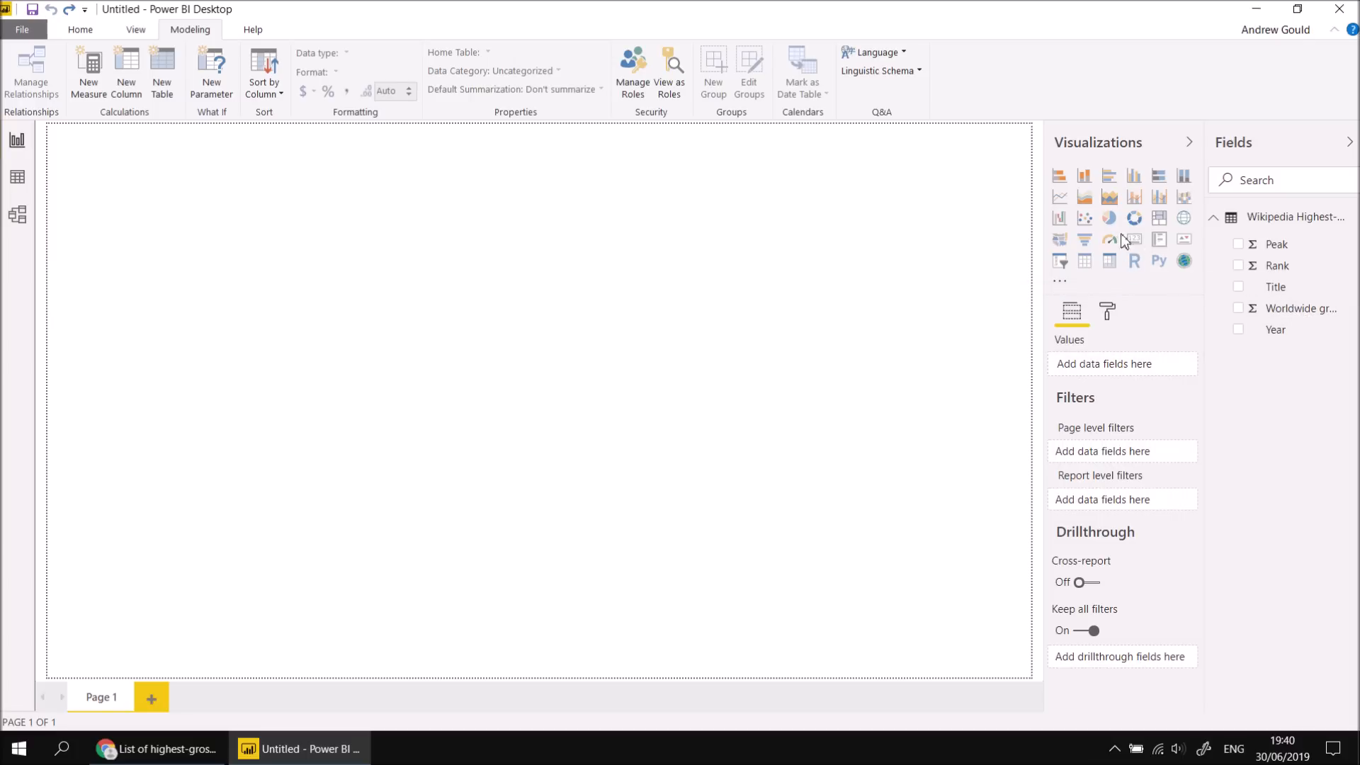
click(1162, 221)
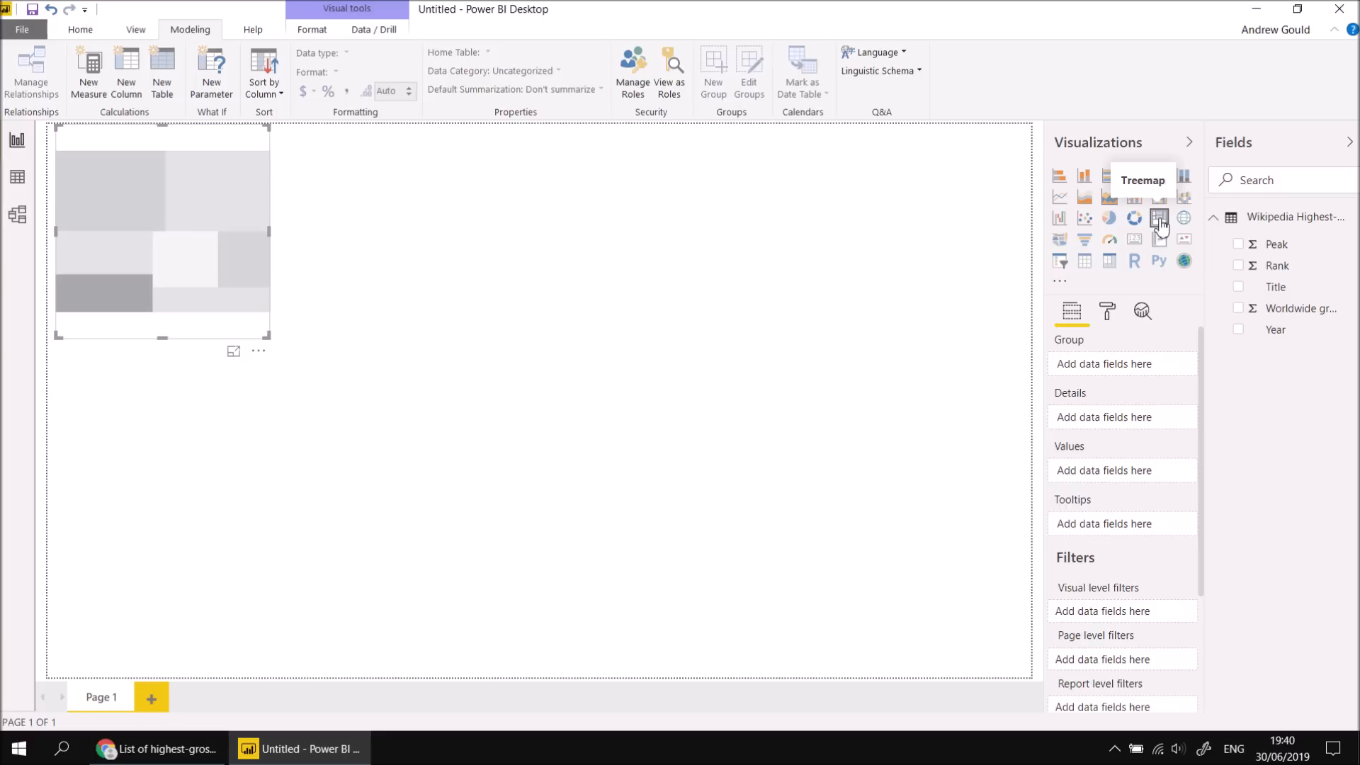
click(1240, 332)
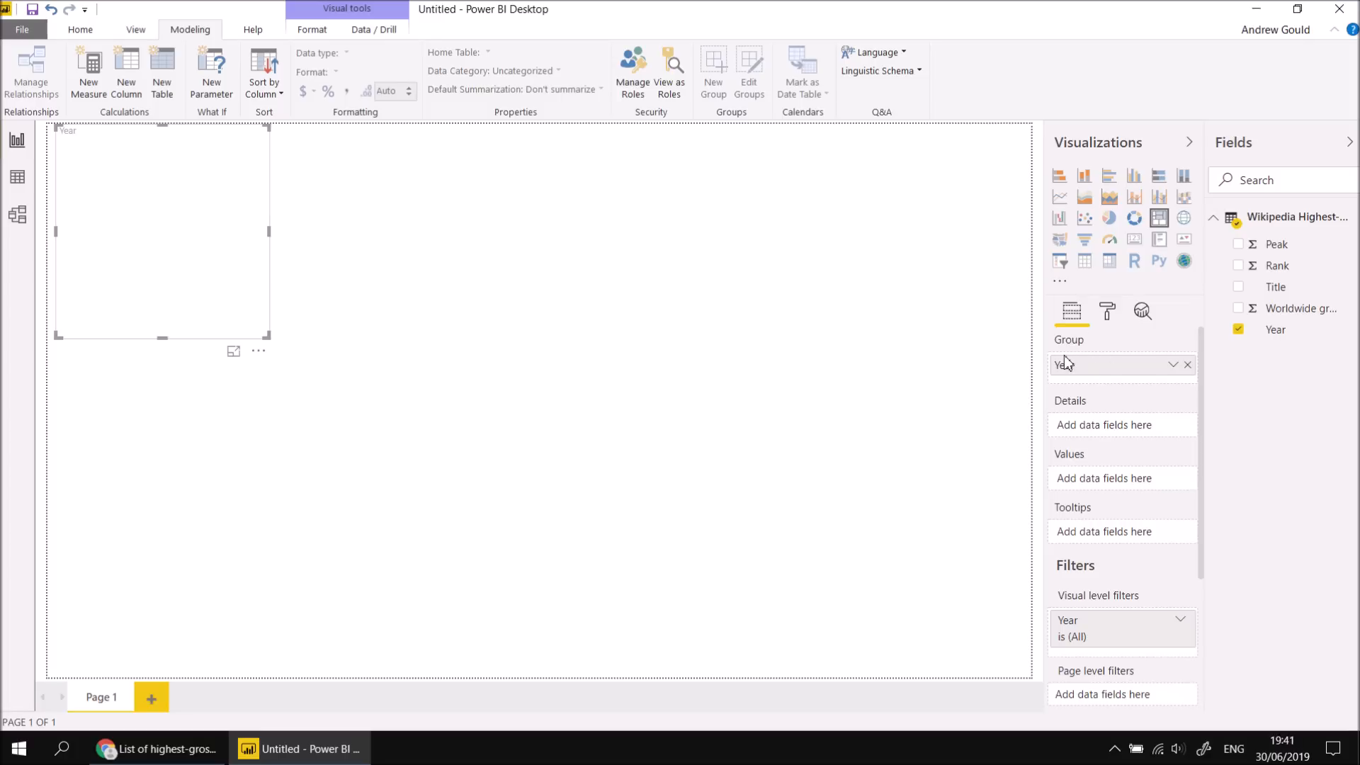
click(1239, 310)
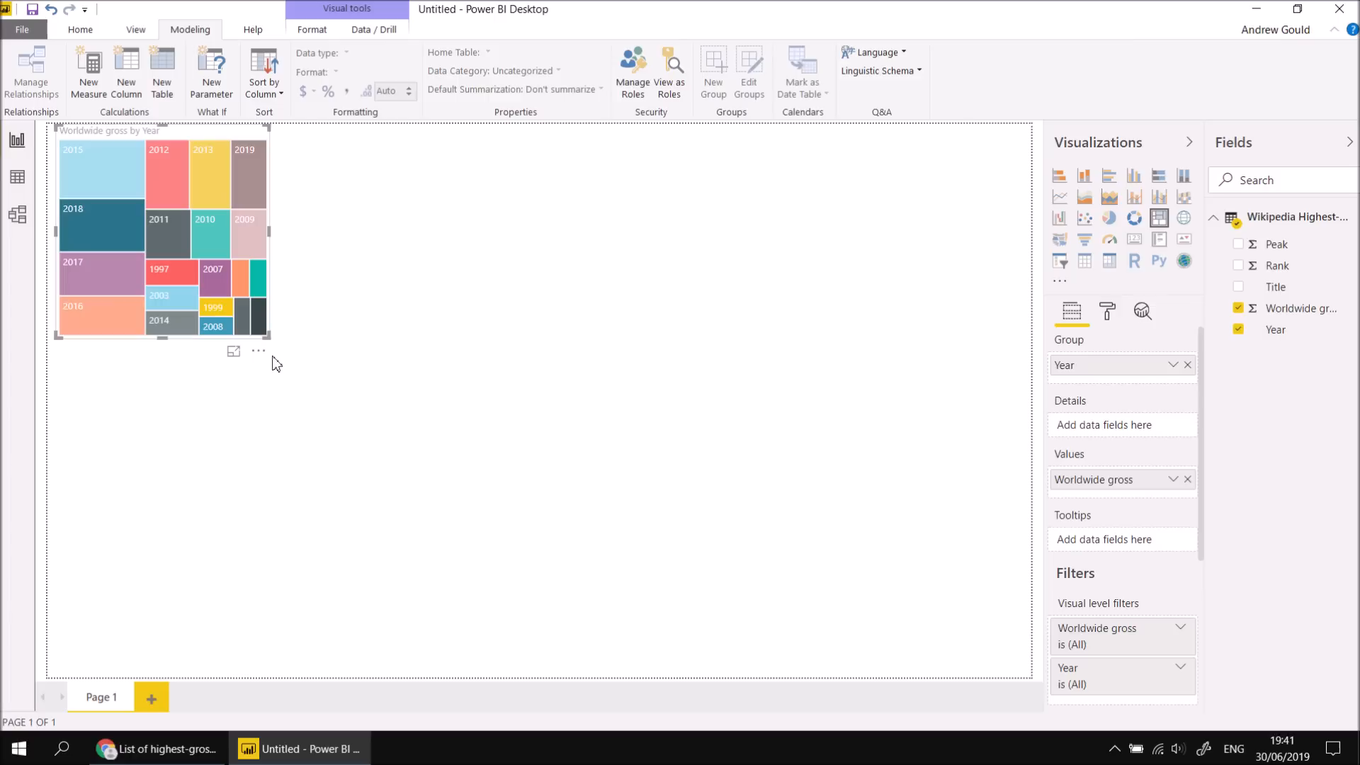
drag(270, 338, 983, 689)
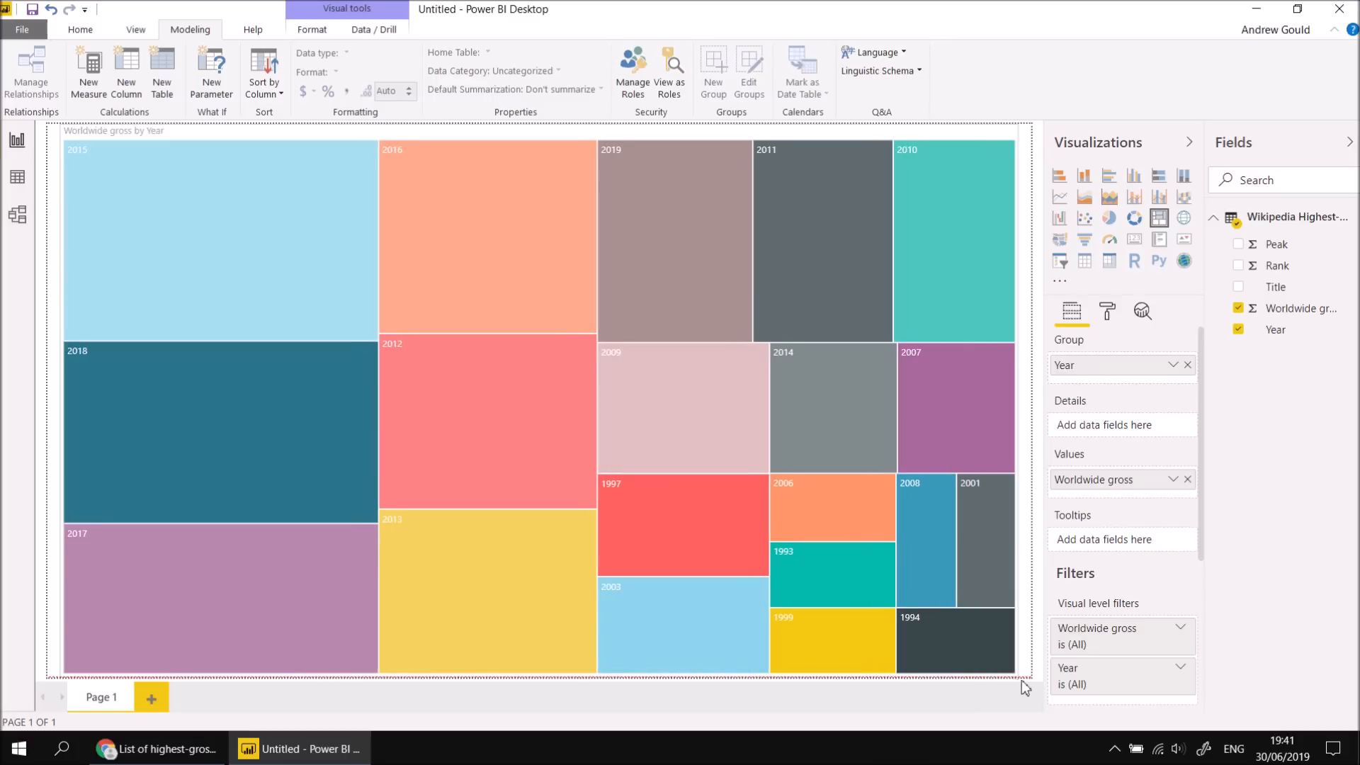
click(1036, 684)
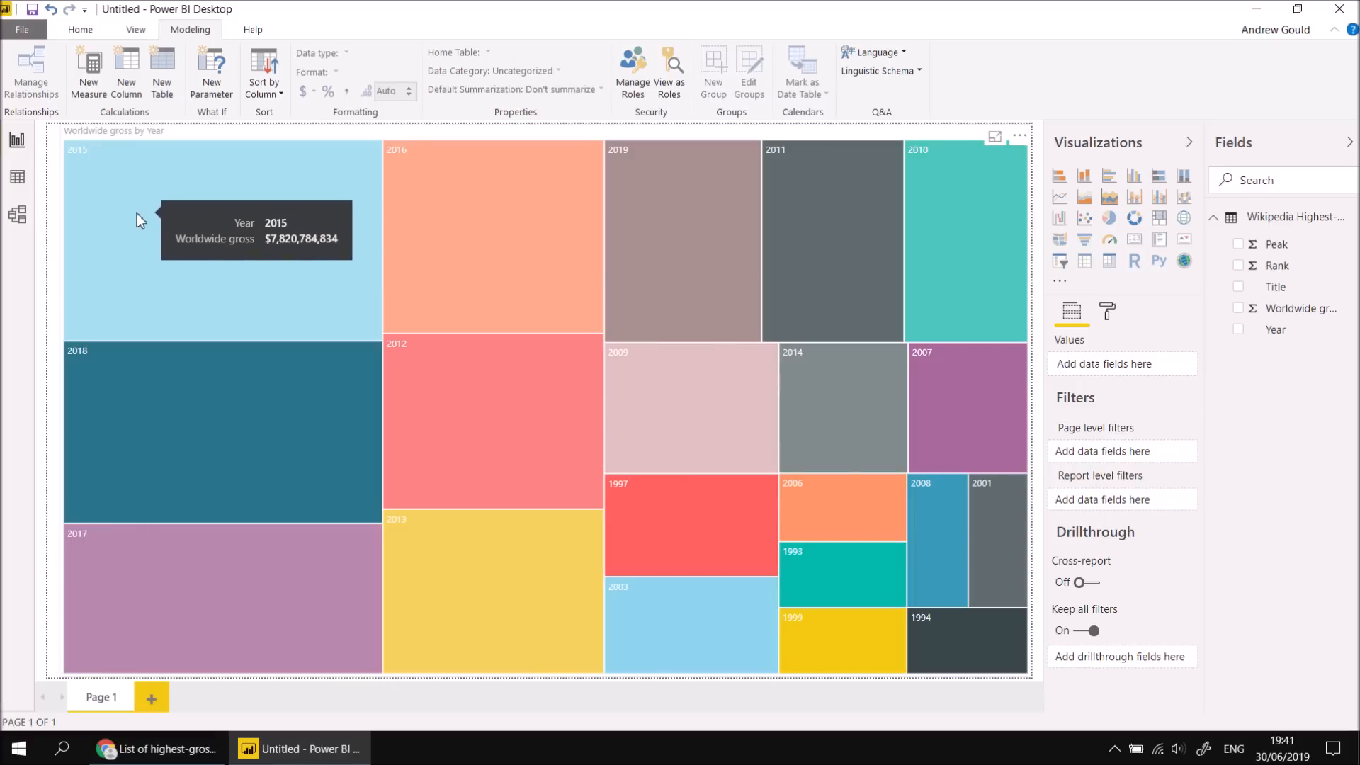
Add the Title field to the treemap's Details and inspect the gross values of individual 2015 films.
click(189, 130)
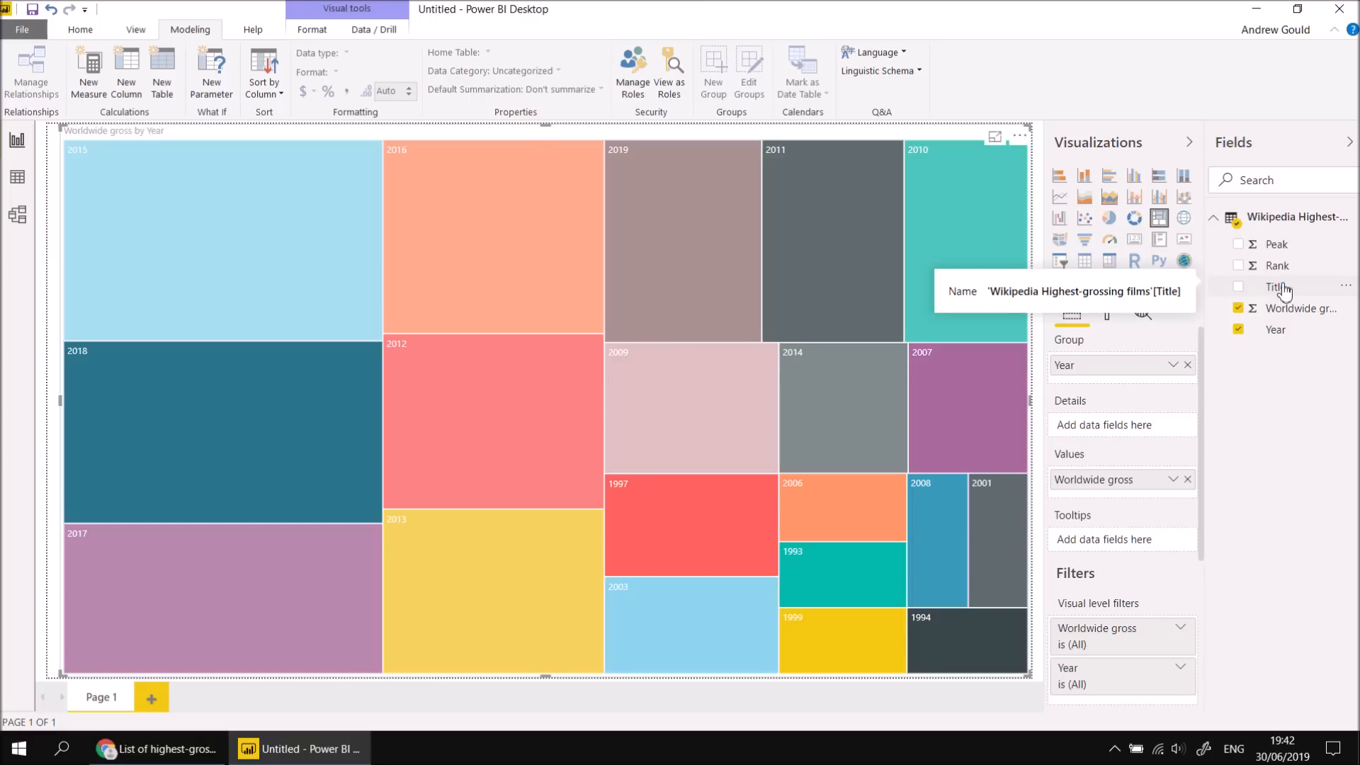
drag(1284, 289, 1124, 431)
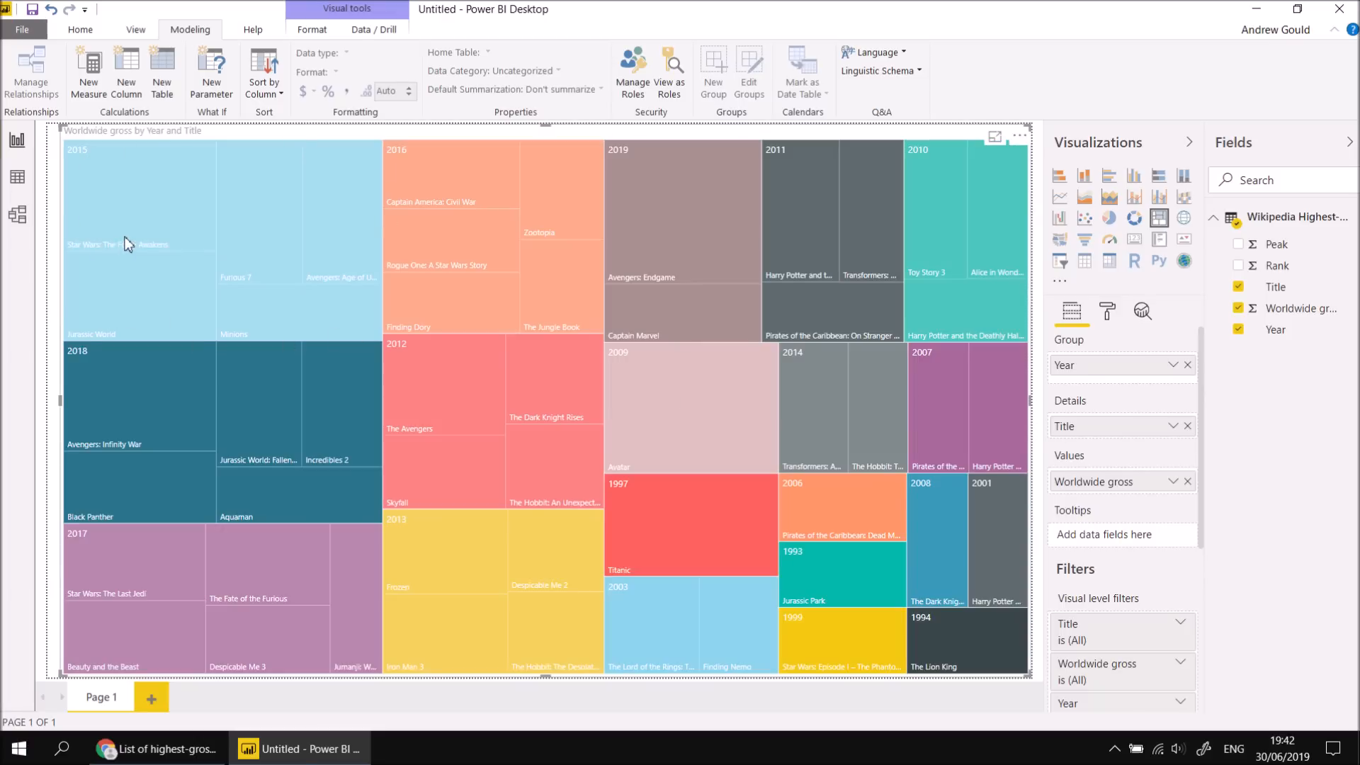
mouse_move(88, 248)
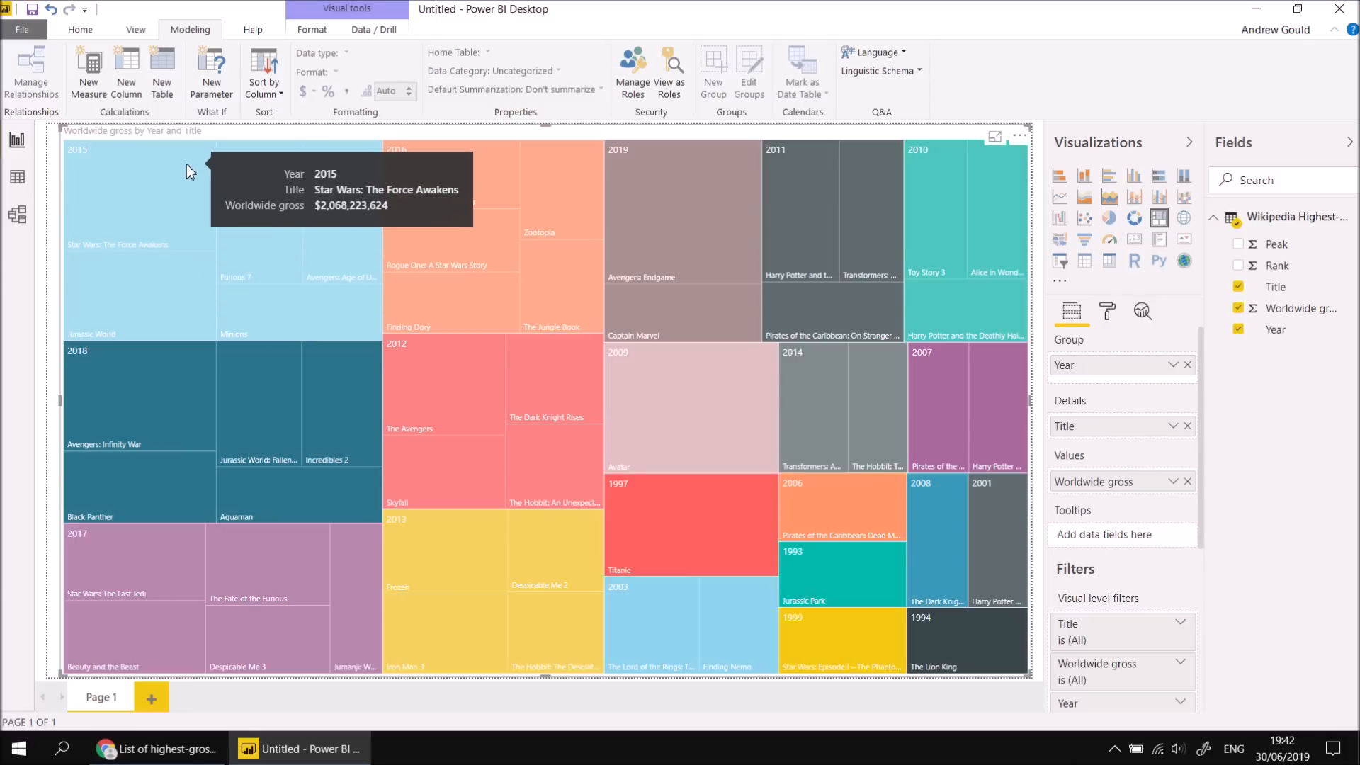
mouse_move(129, 286)
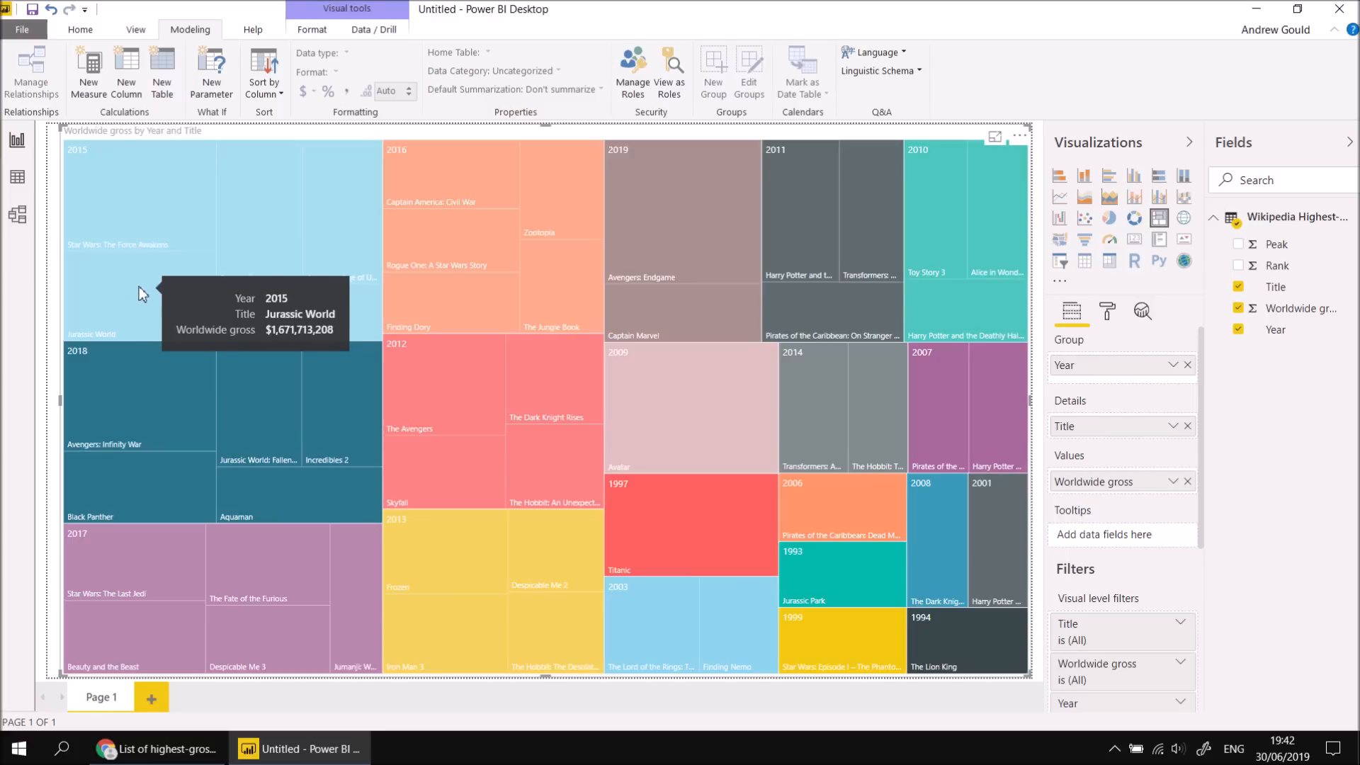
mouse_move(155, 219)
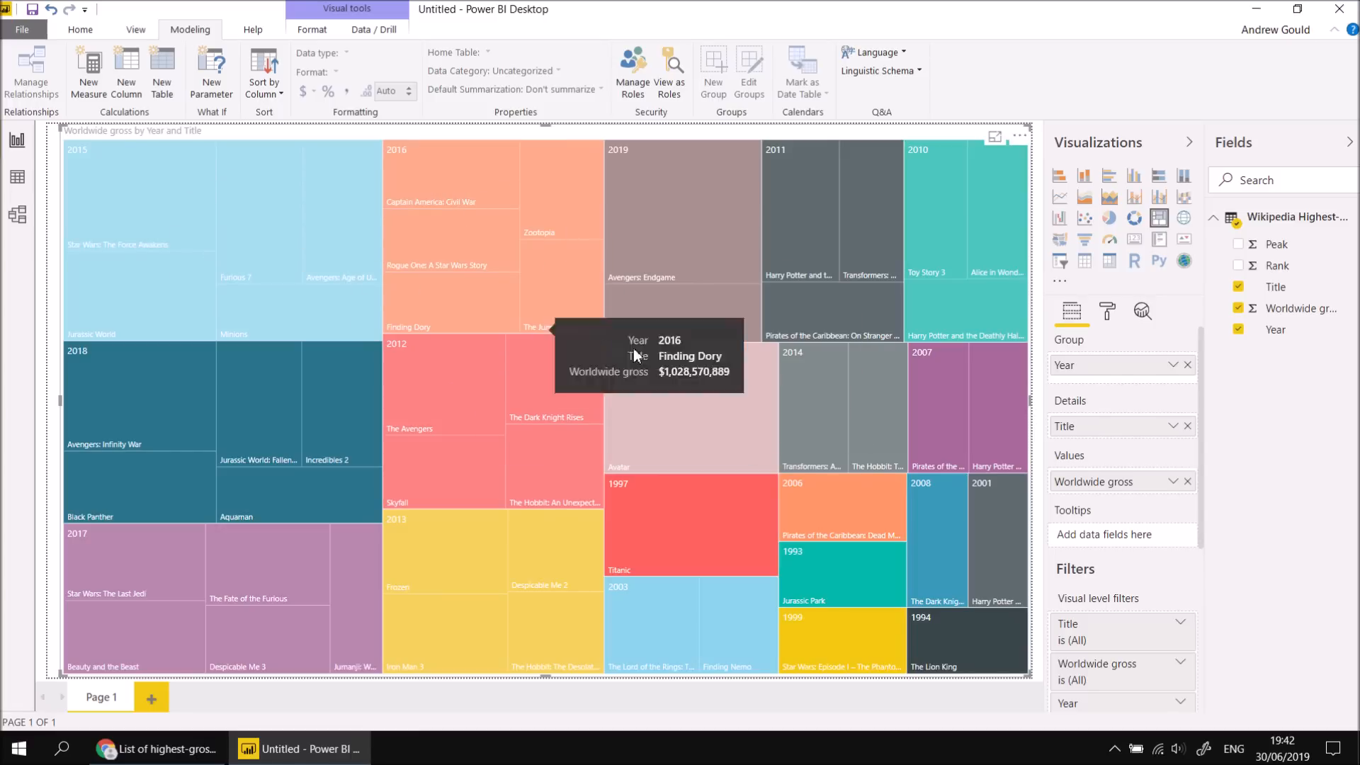
Move Title from the treemap's Details to its Group beneath Year, and briefly highlight the 2015 and 2012 tiles.
drag(1079, 434, 1080, 389)
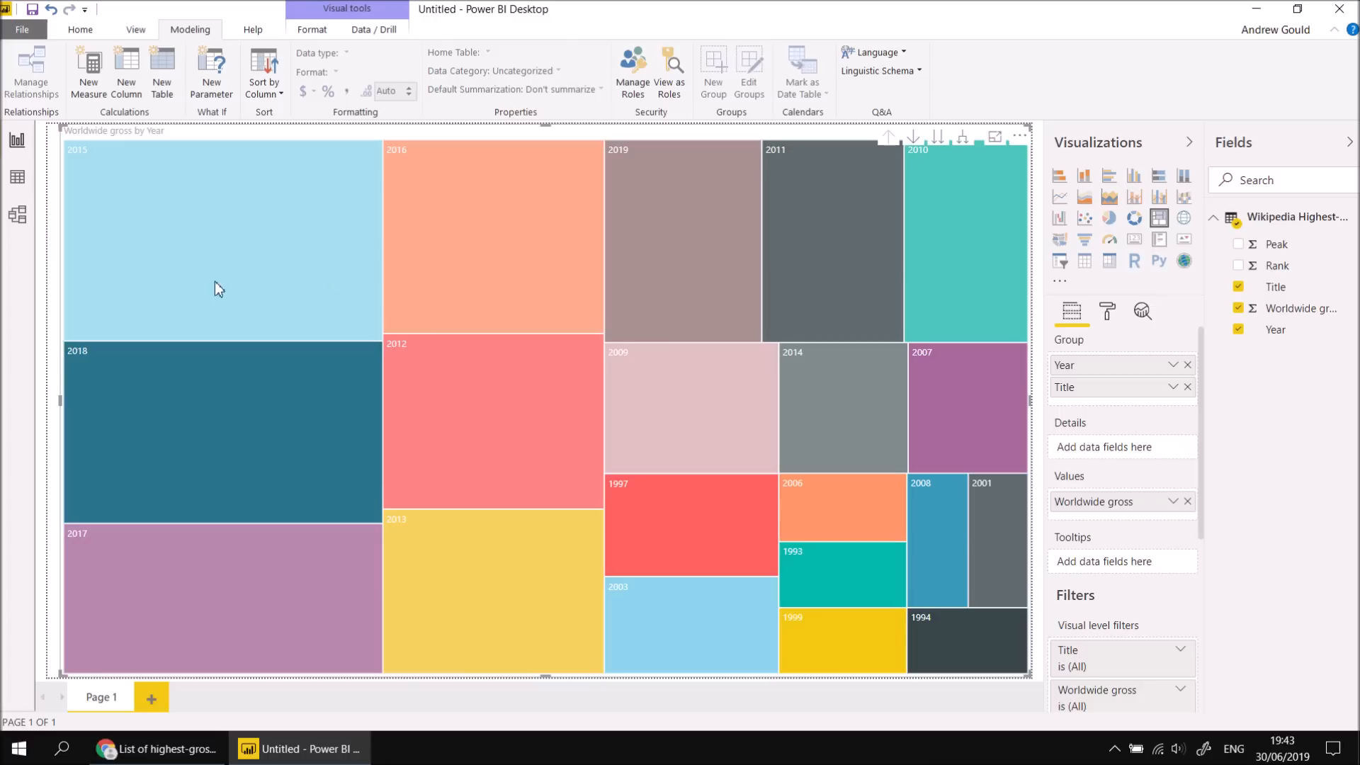
click(187, 228)
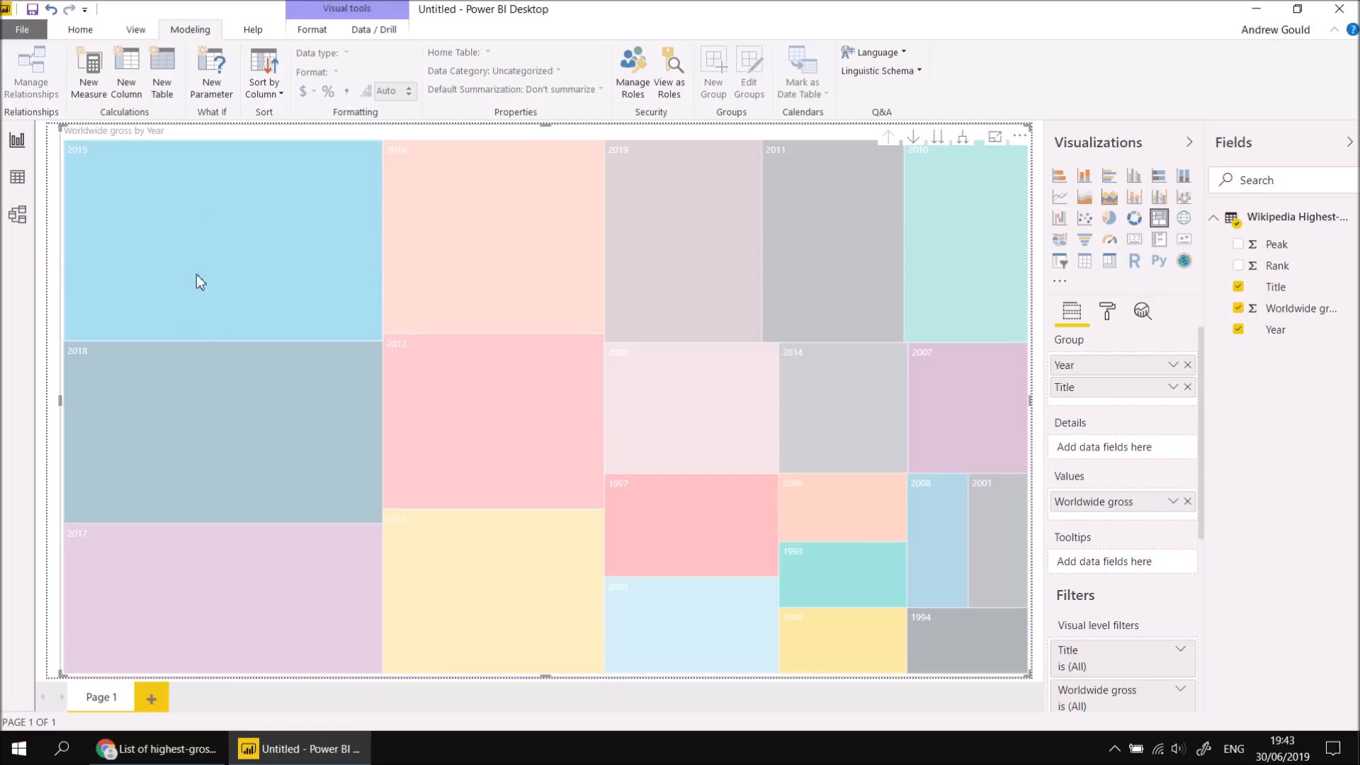
click(242, 219)
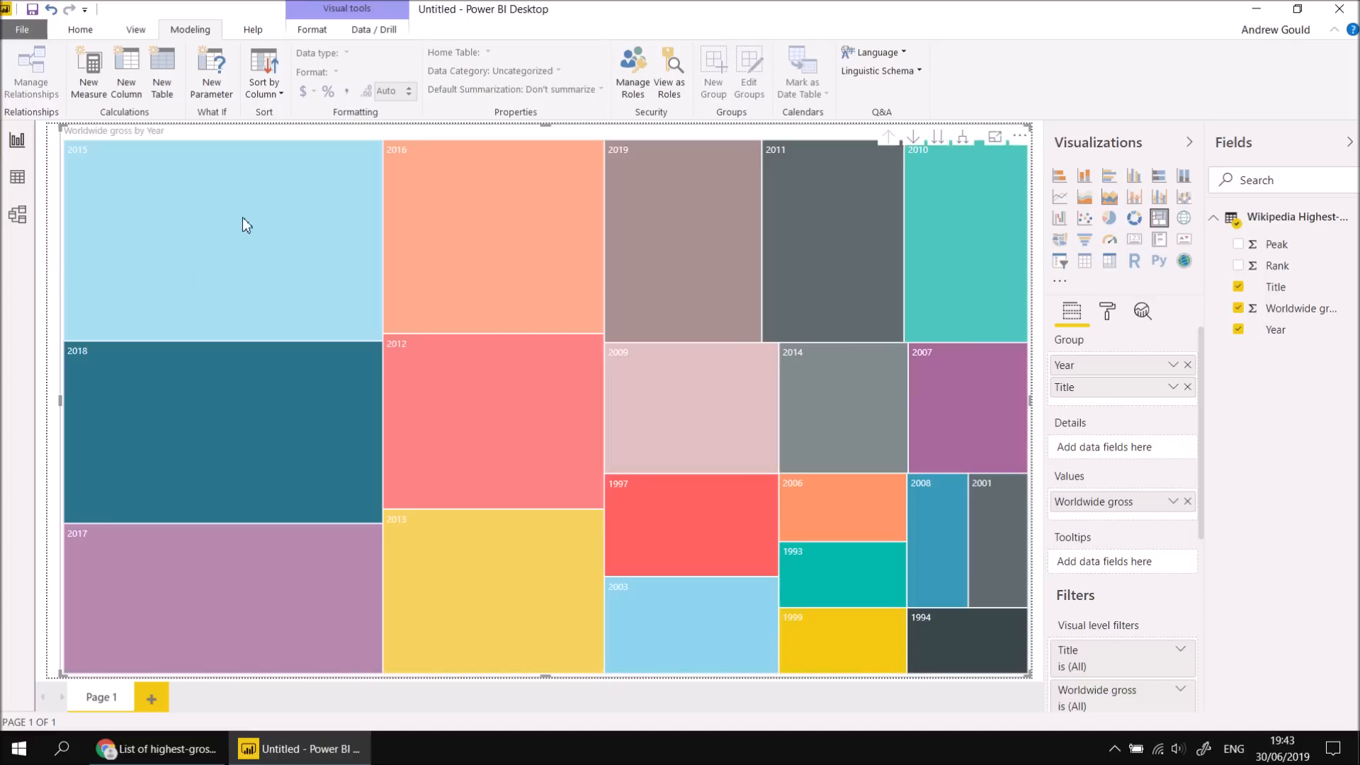
click(492, 416)
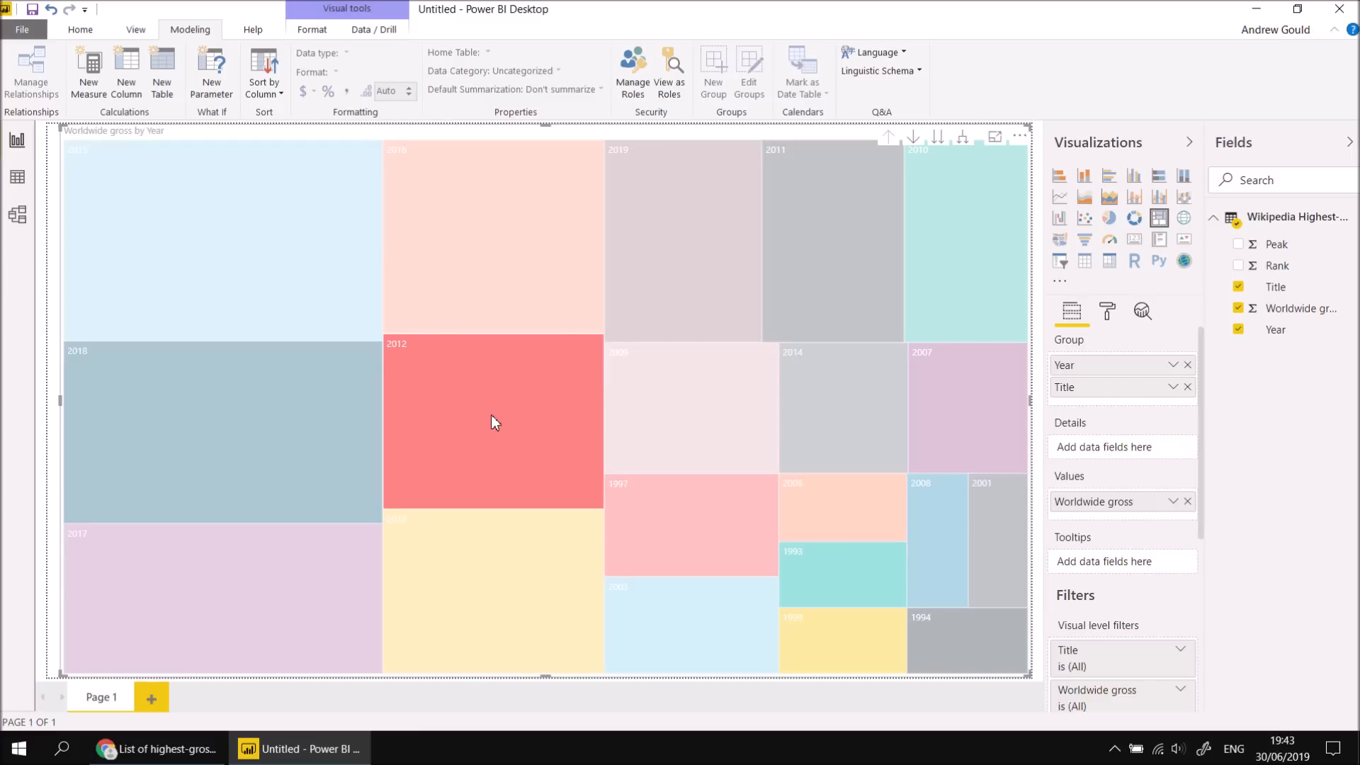
click(491, 416)
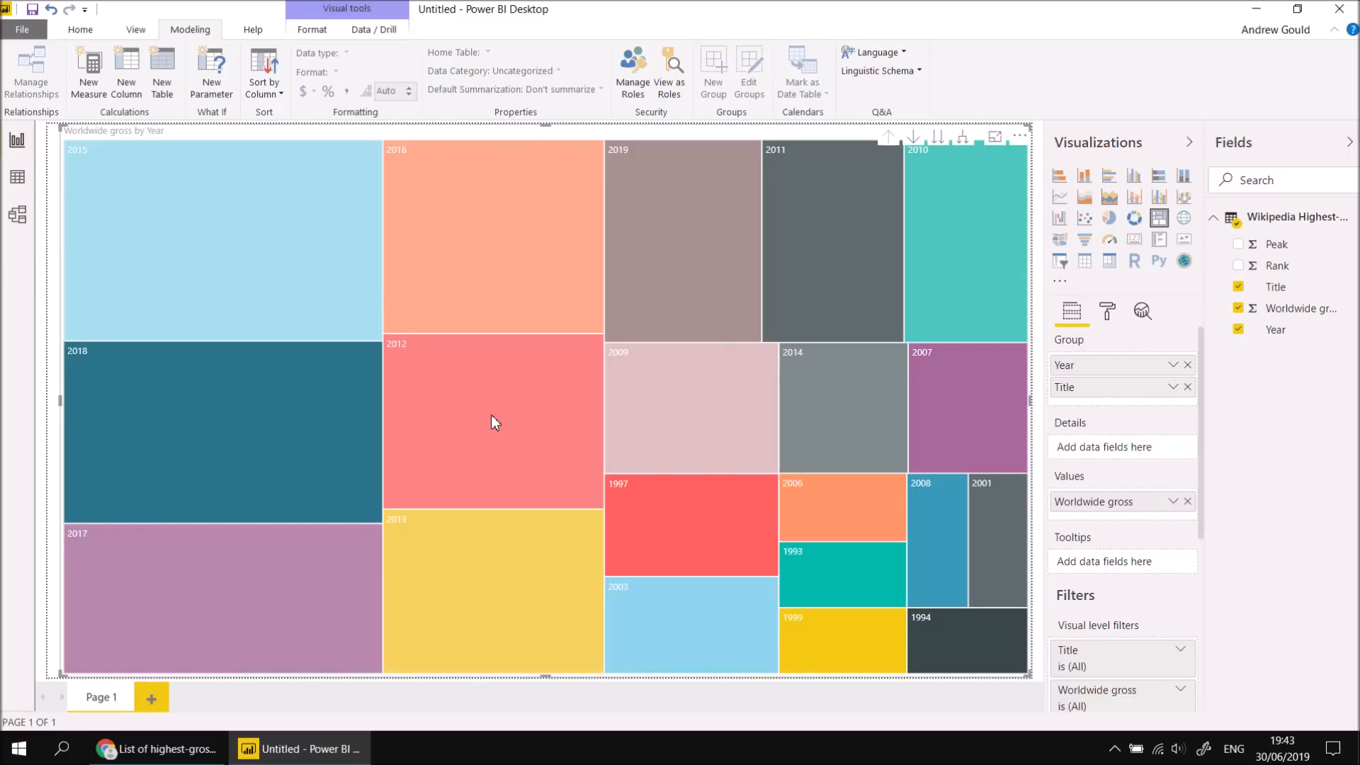
Turn on drill mode and drill into the 2015, 1997 and 2018 tiles, going back up to the year level after each.
click(913, 136)
click(186, 245)
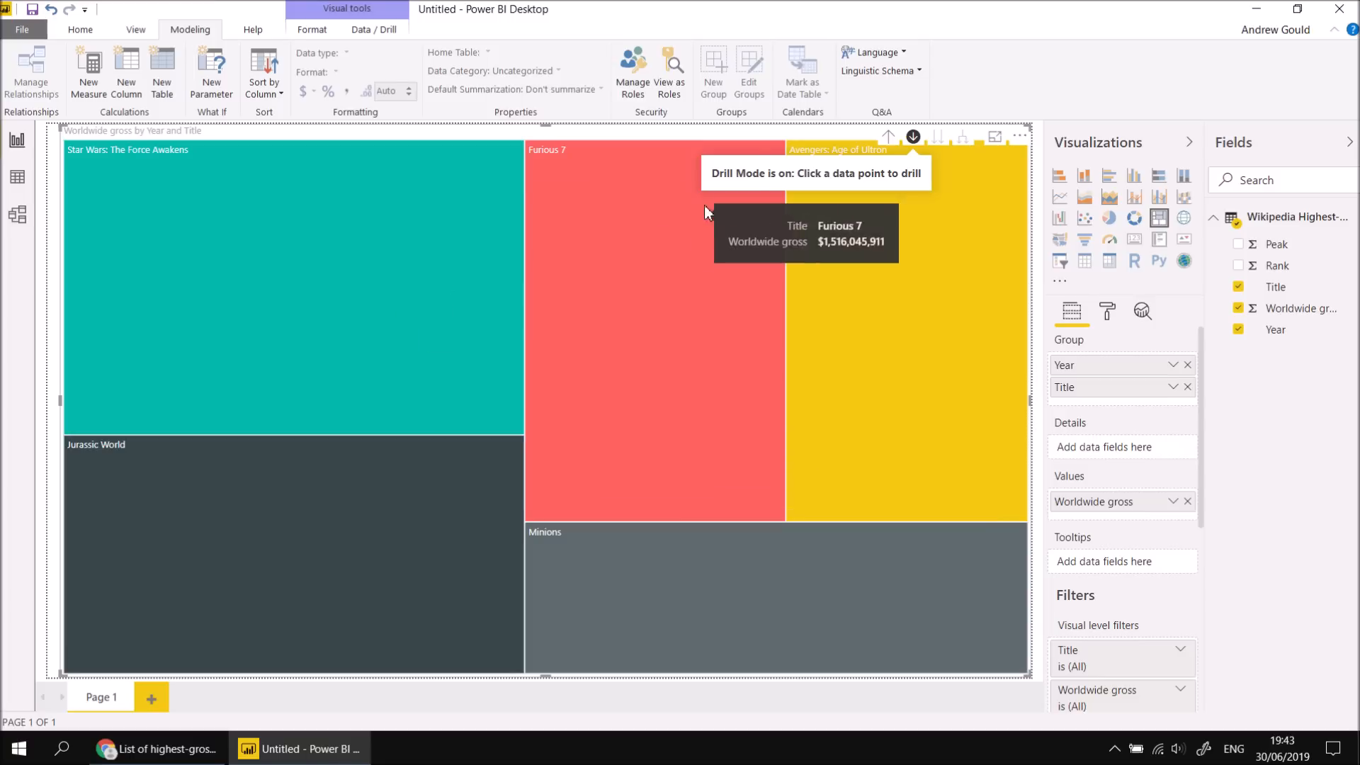
click(889, 139)
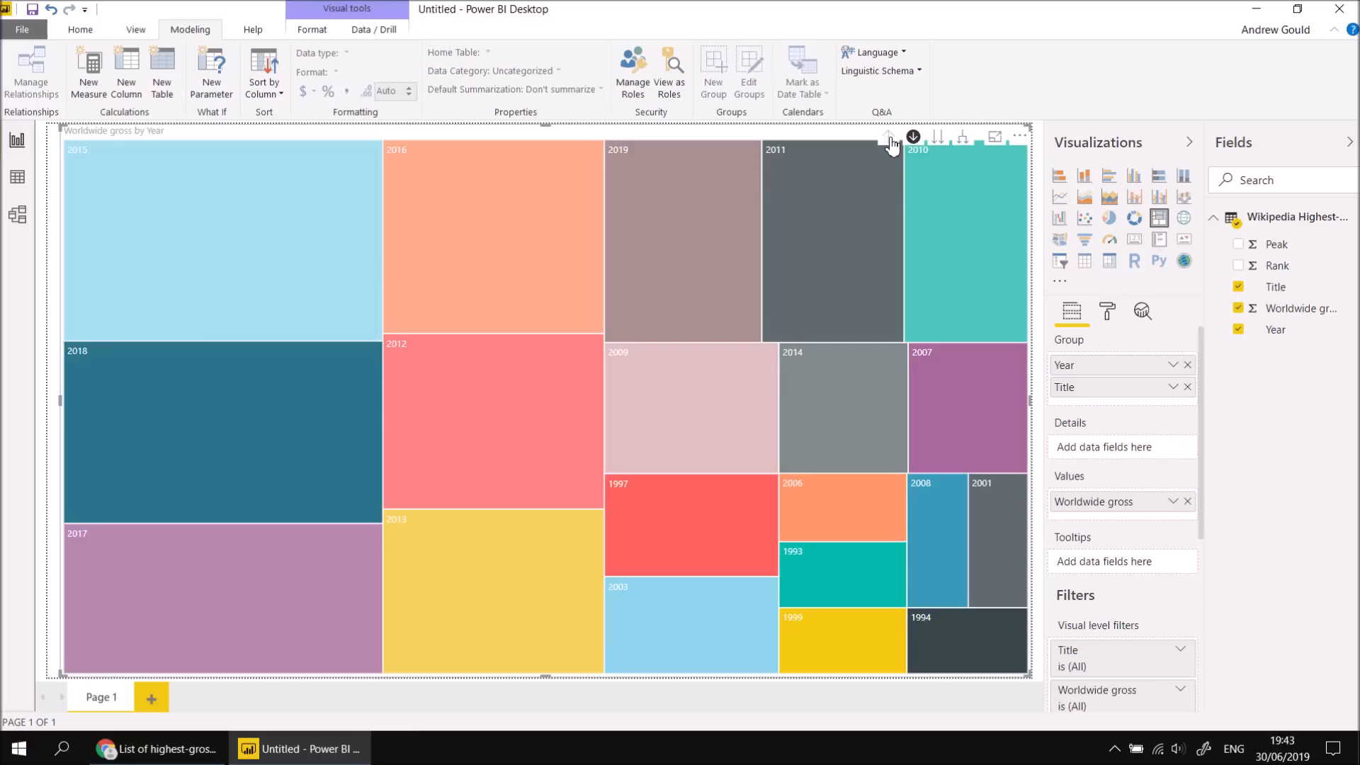
click(685, 529)
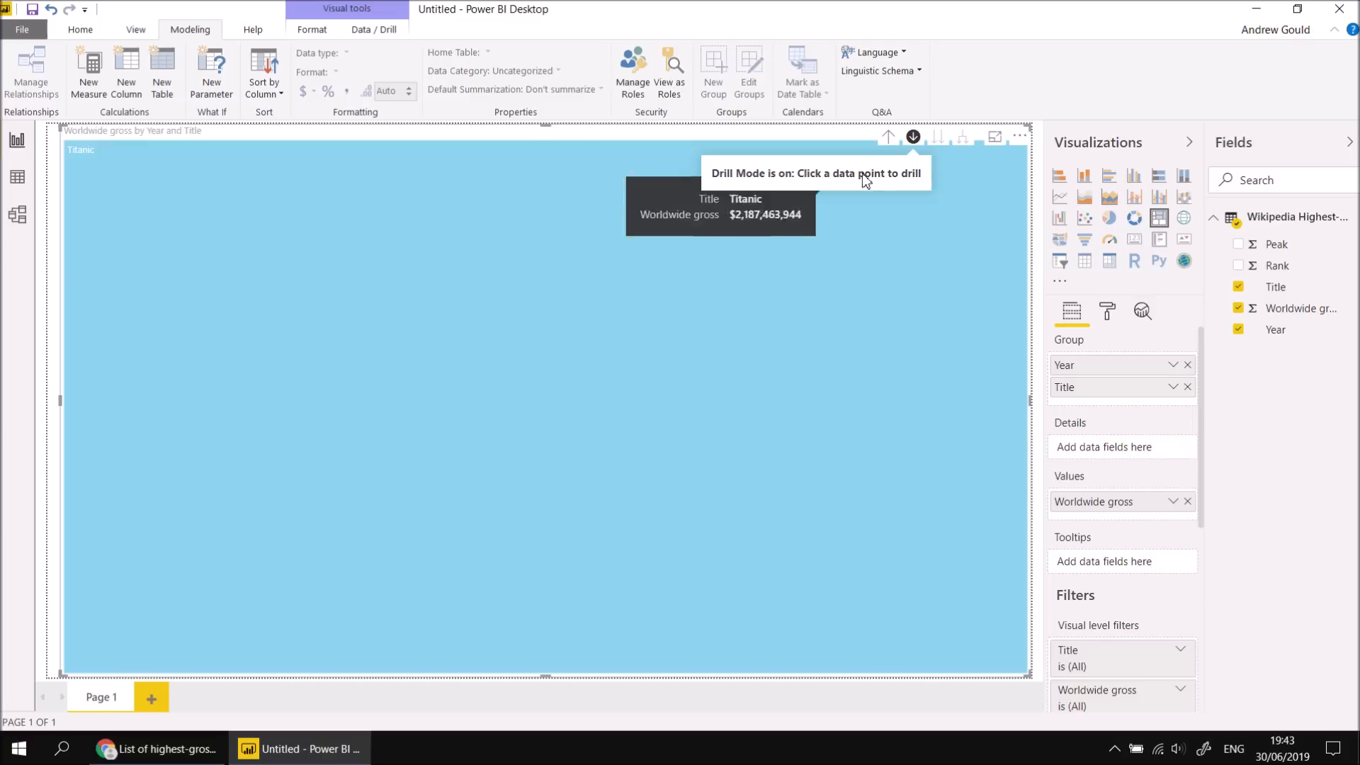
click(892, 141)
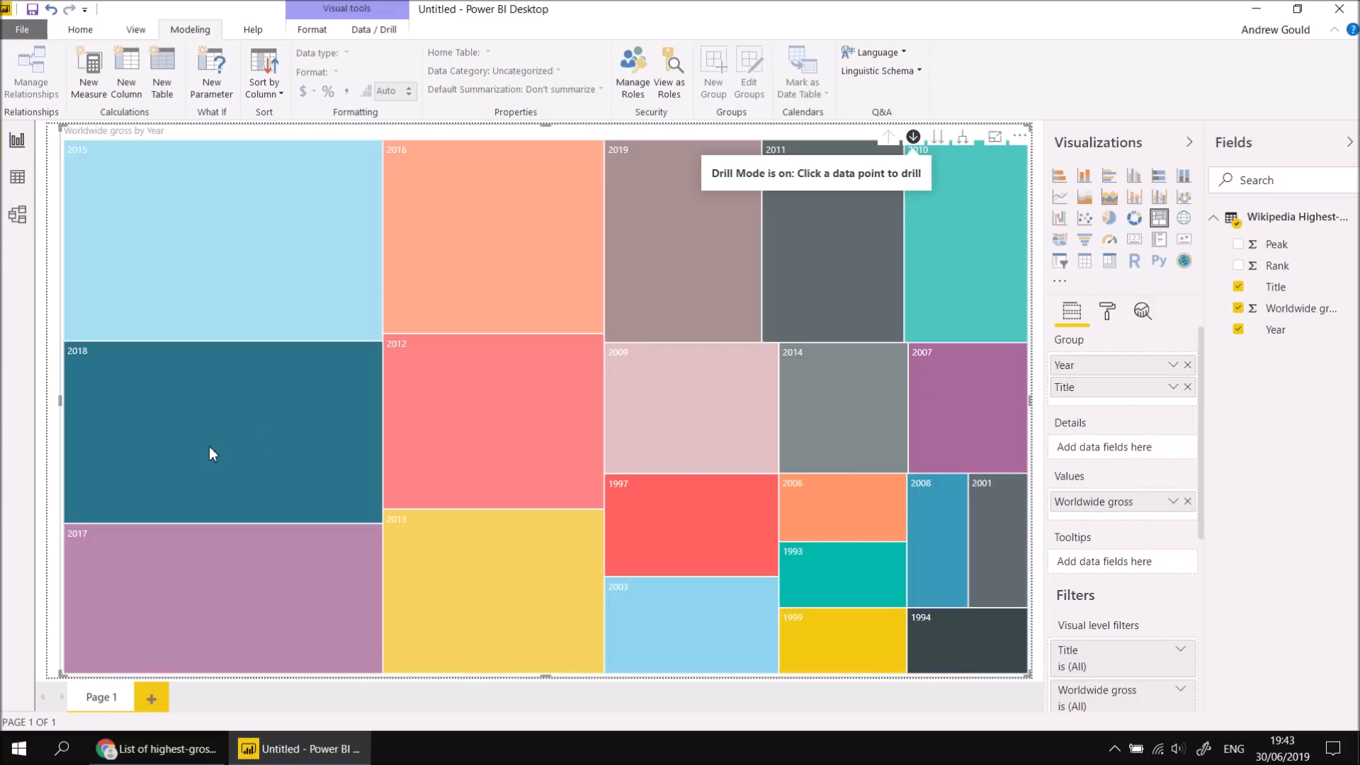
click(210, 453)
mouse_move(521, 338)
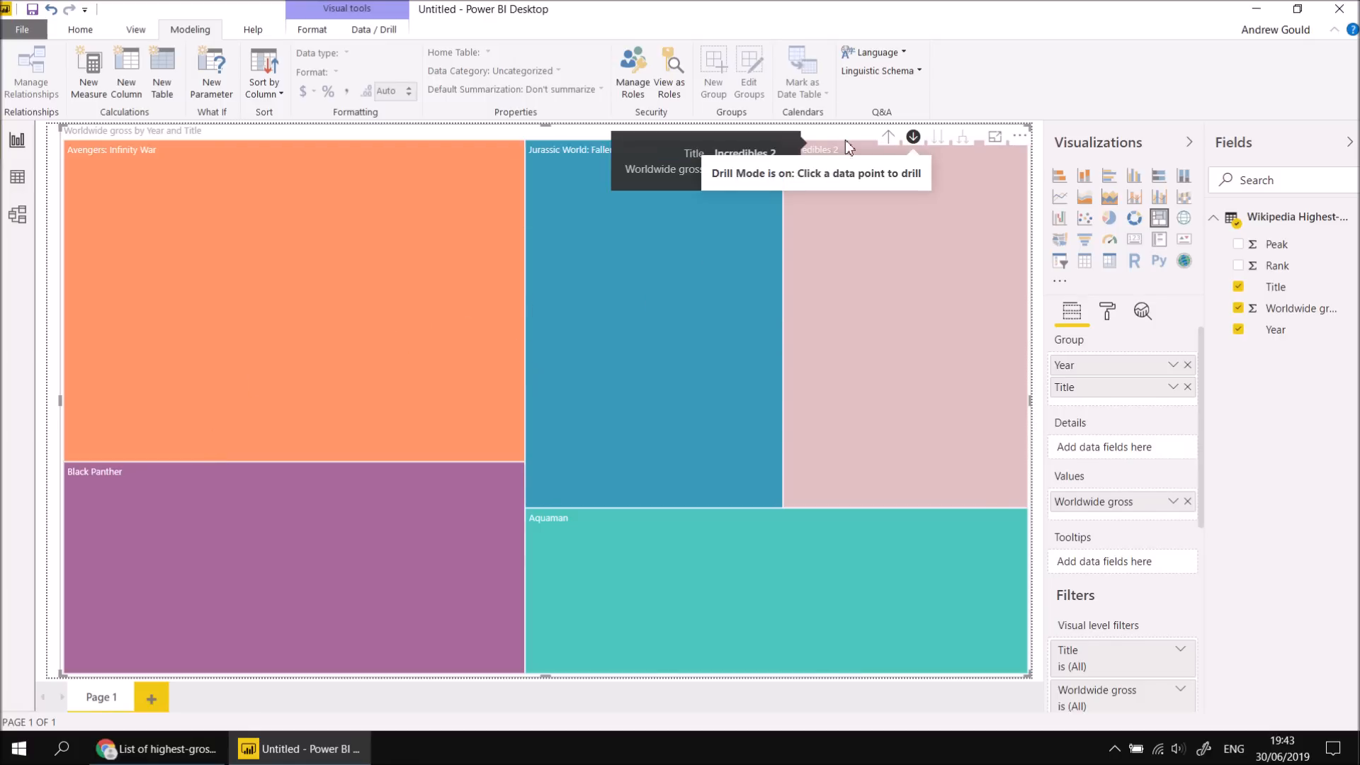
click(888, 137)
mouse_move(525, 268)
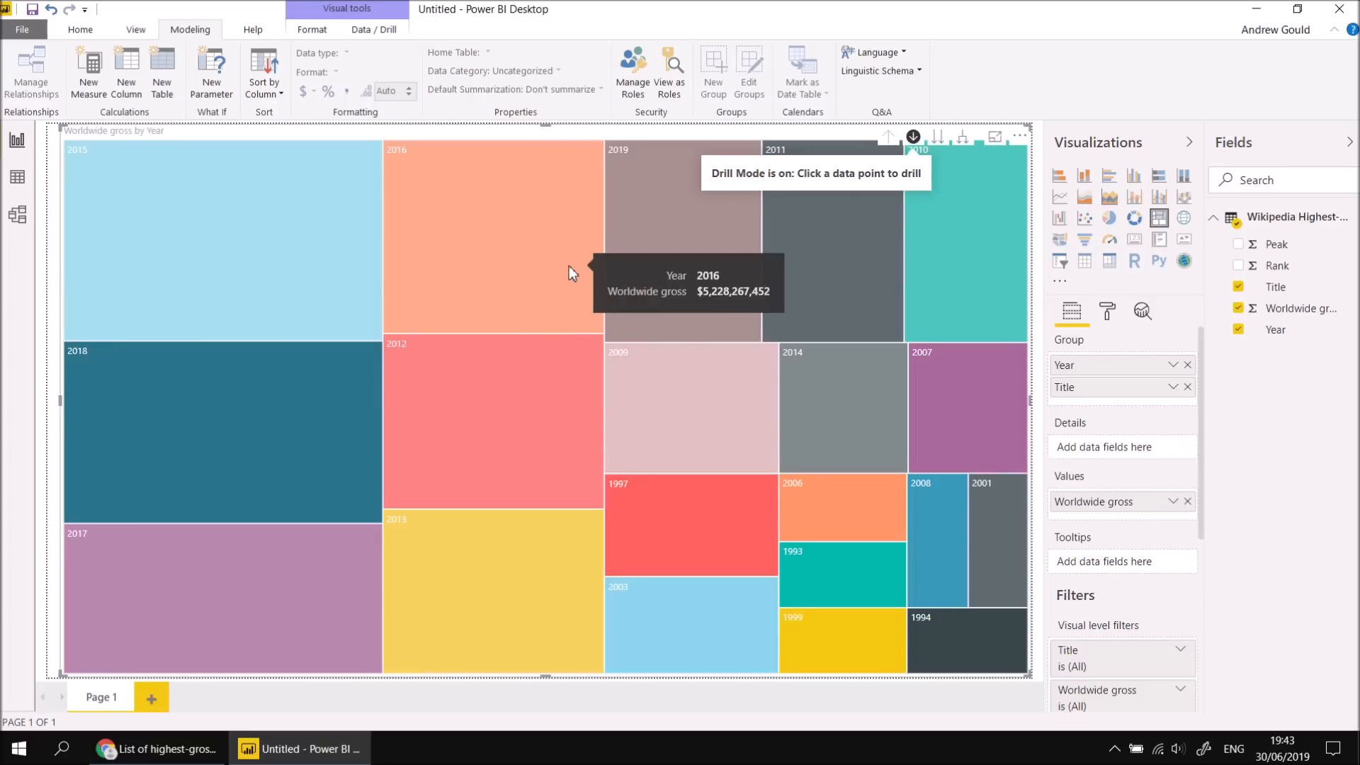
Take the whole treemap to the next hierarchy level to inspect gross by film title, and drill back up to years; repeat once.
click(939, 139)
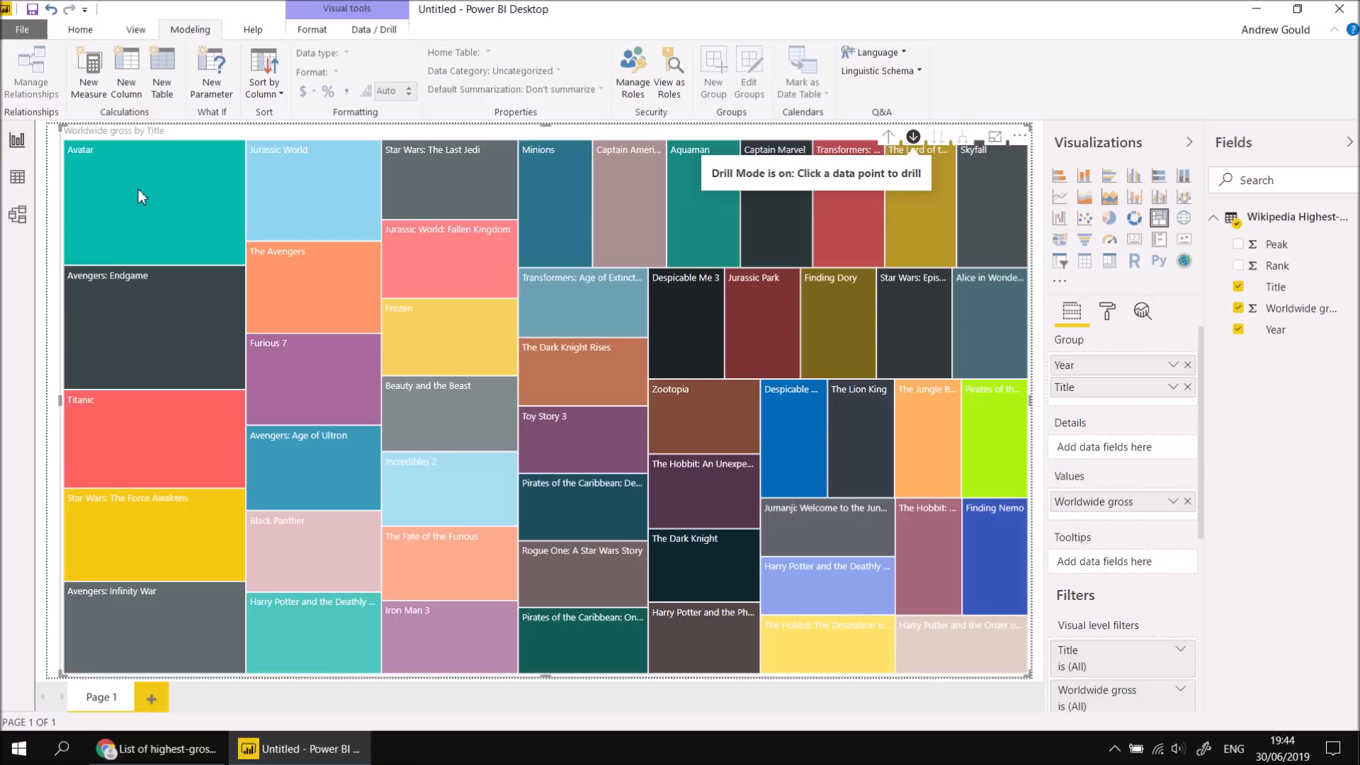
mouse_move(139, 193)
mouse_move(142, 295)
mouse_move(964, 648)
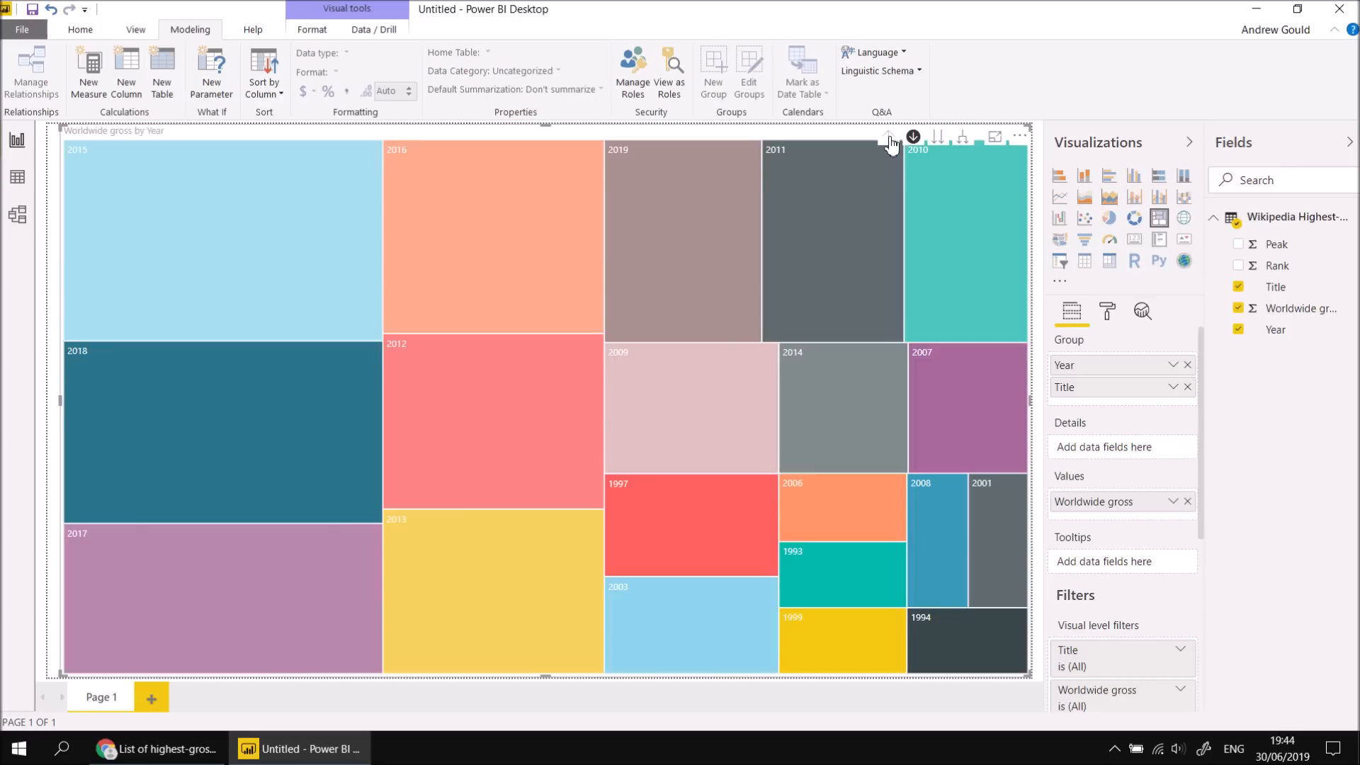
click(890, 139)
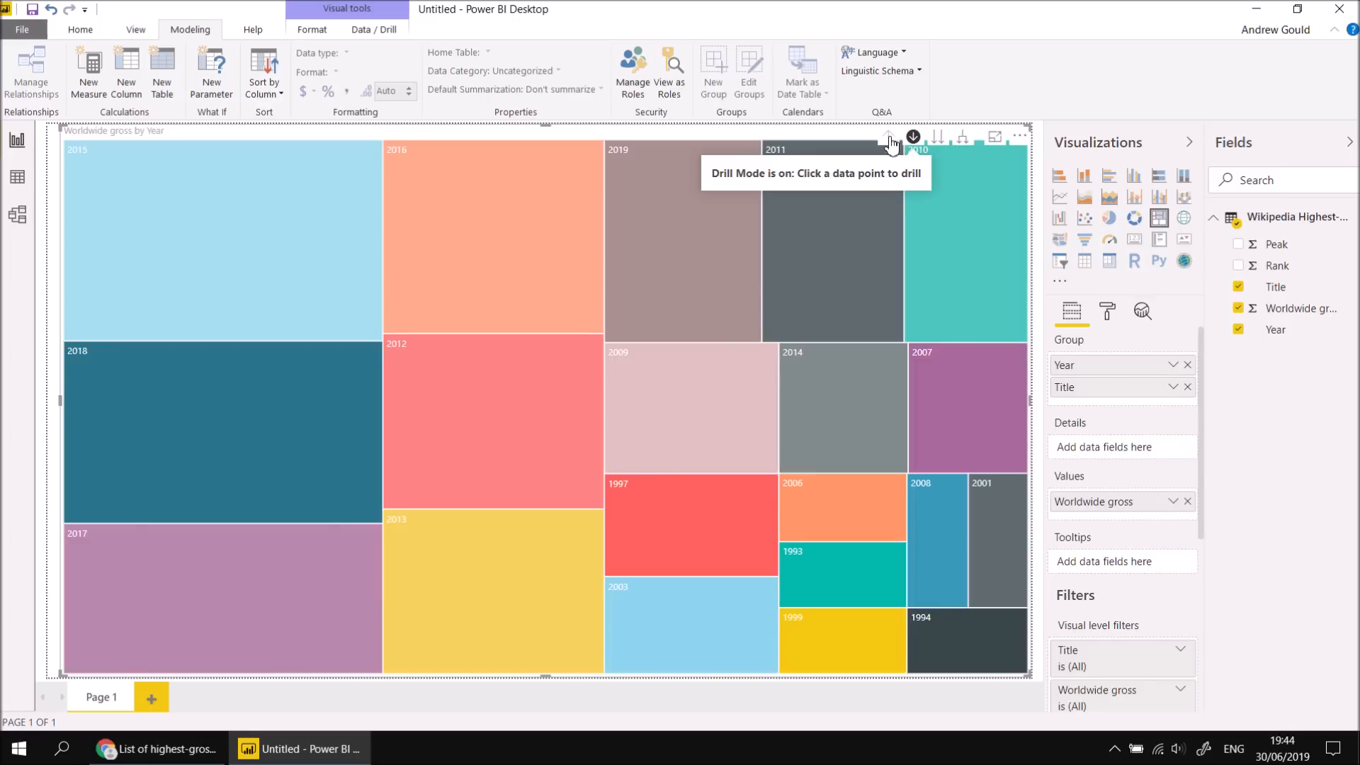
click(940, 141)
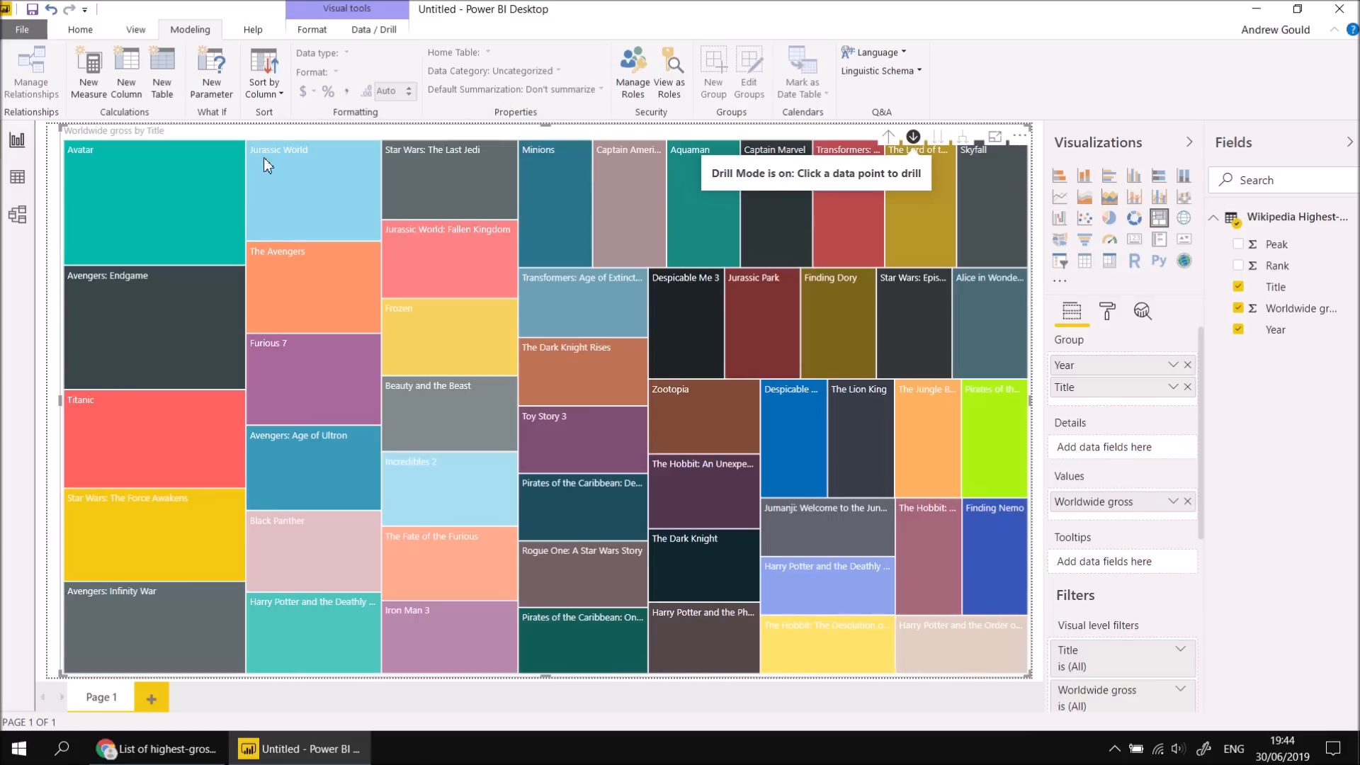
mouse_move(120, 168)
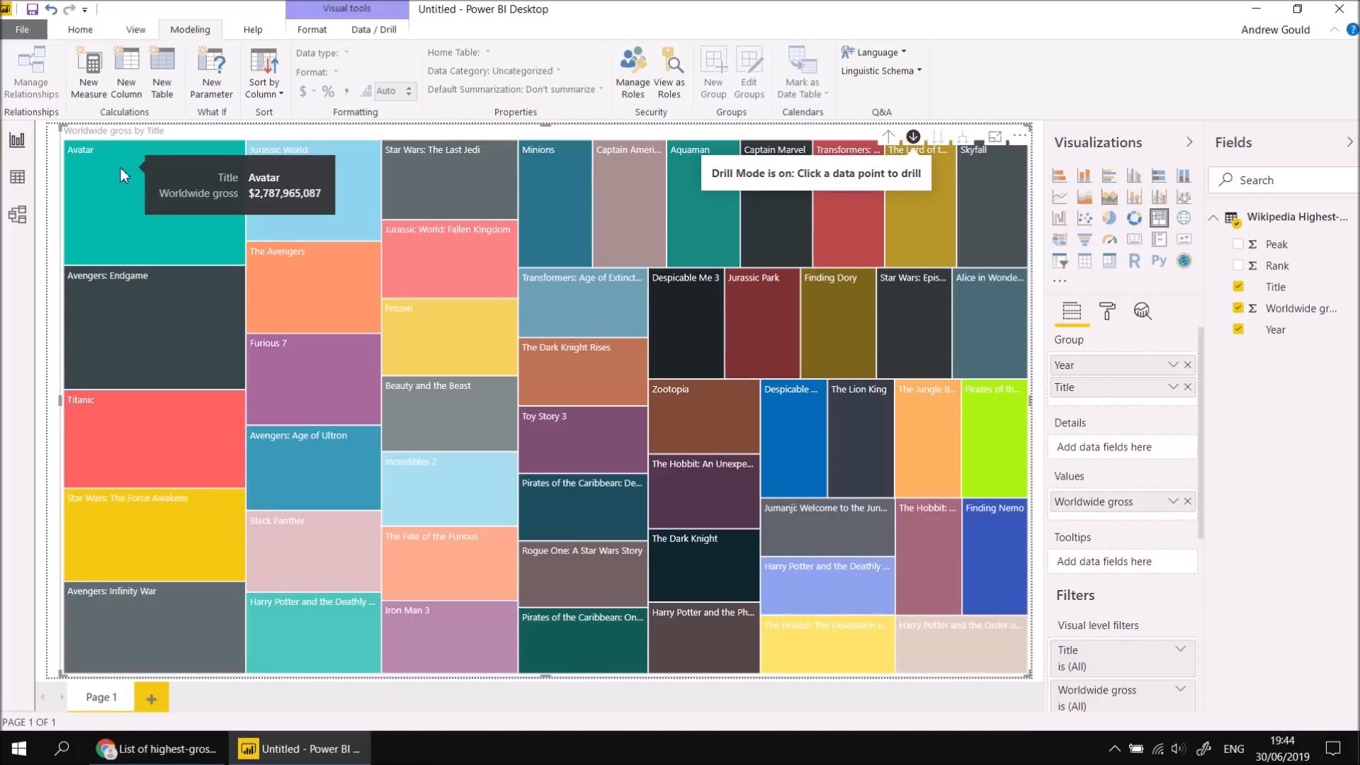
click(889, 138)
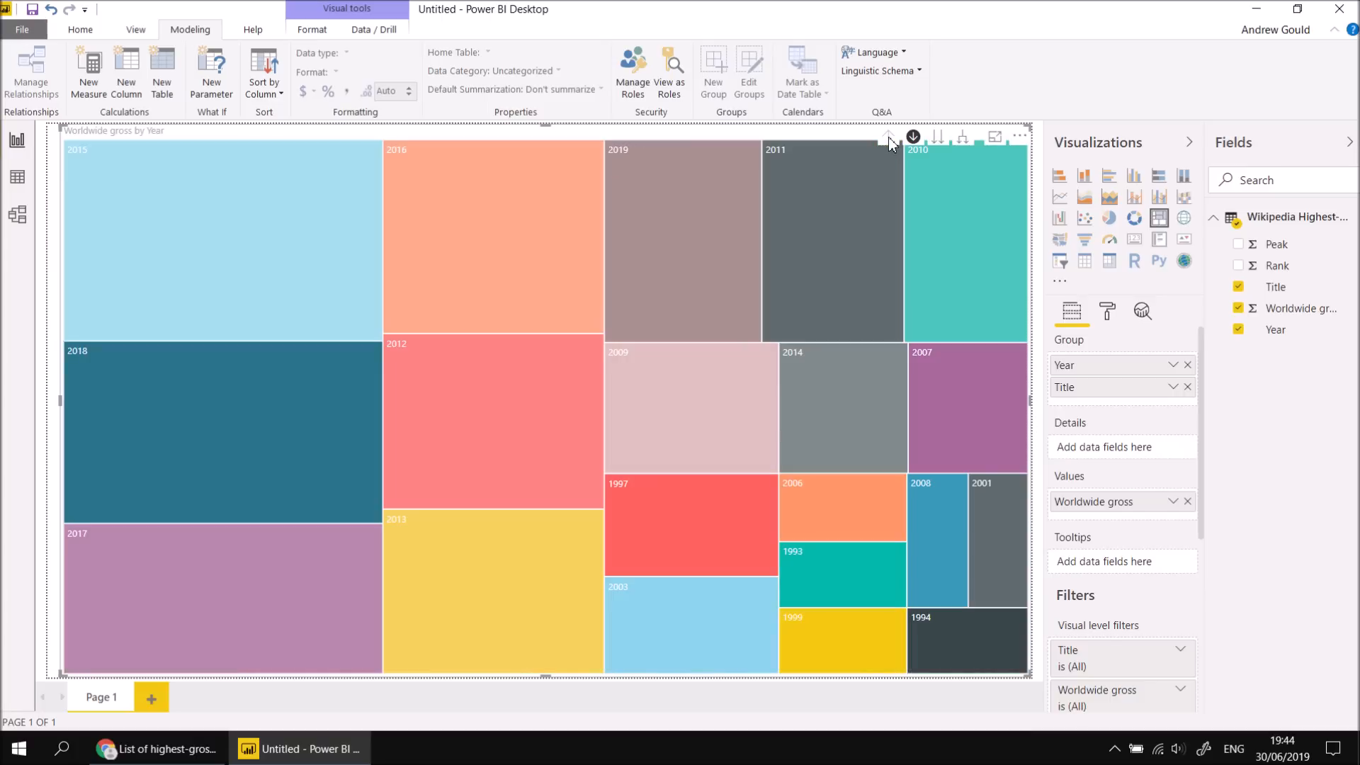
Expand the treemap down one hierarchy level to combine Year and Title on each tile, and inspect the Avatar tile.
click(965, 139)
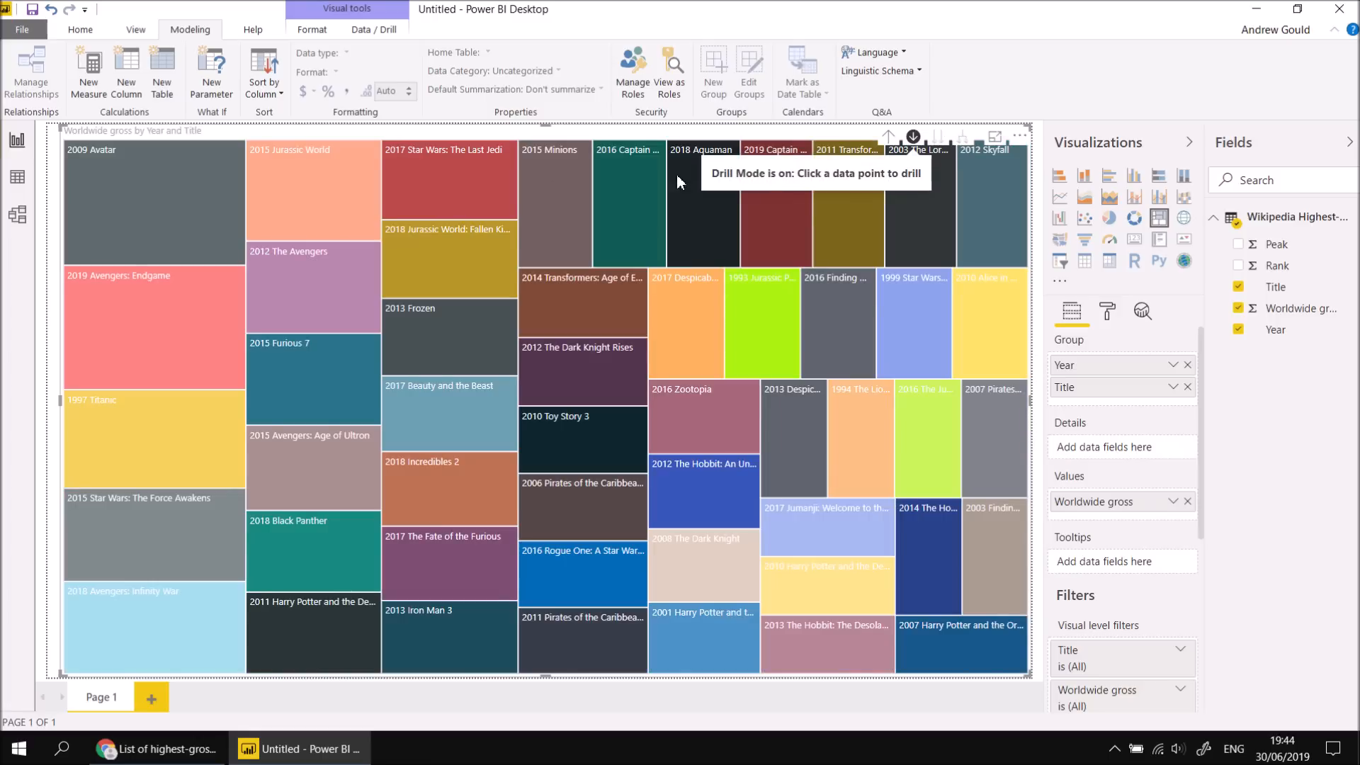
mouse_move(134, 185)
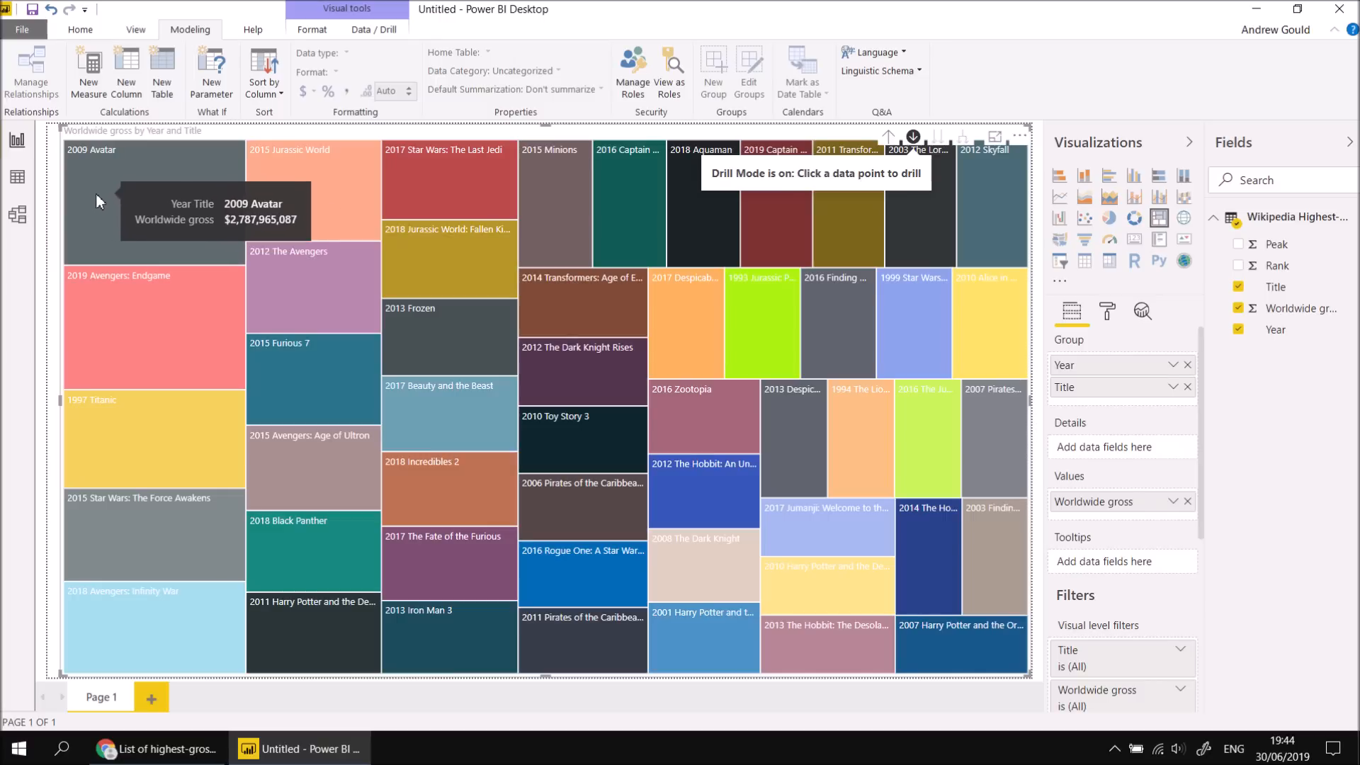
Drill the treemap back up to years, and switch to the IMDb site in Chrome to open its Top Rated Movies chart.
click(889, 137)
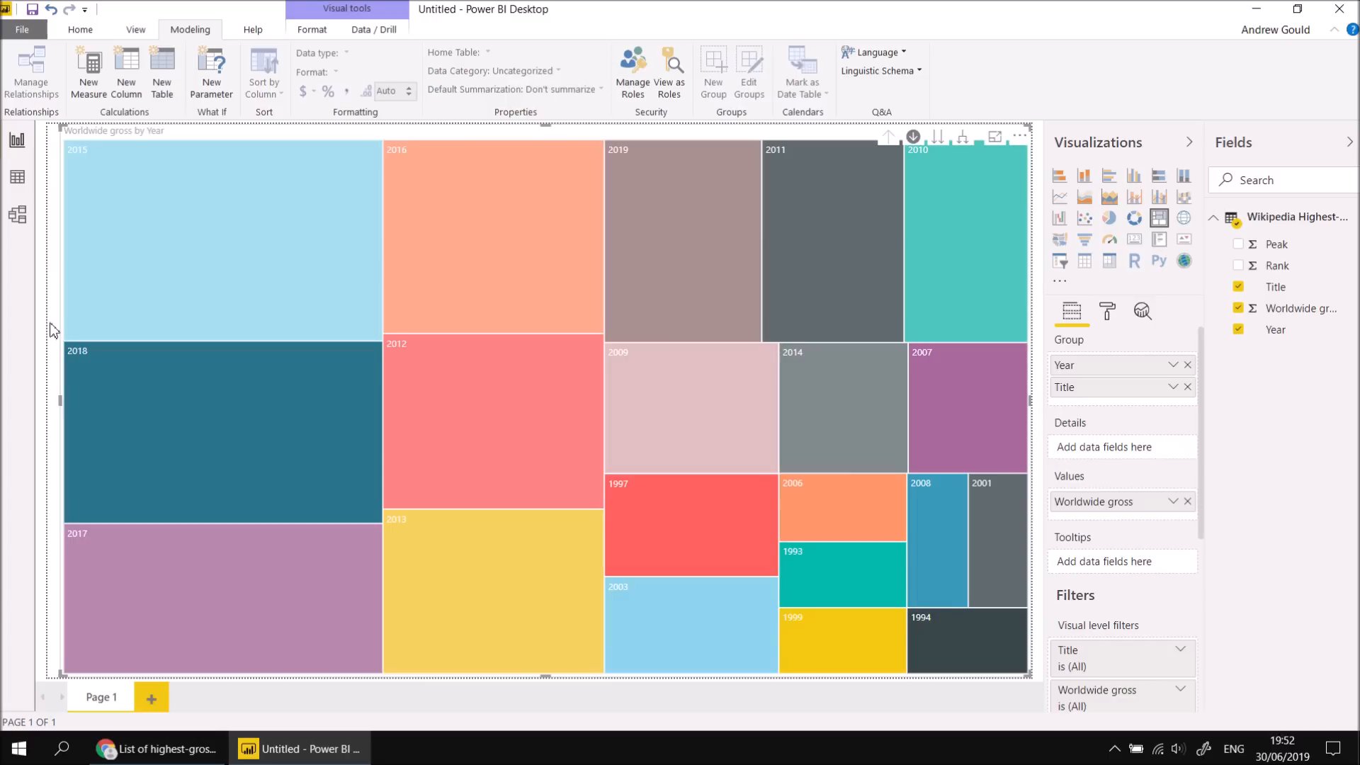
click(141, 756)
click(520, 16)
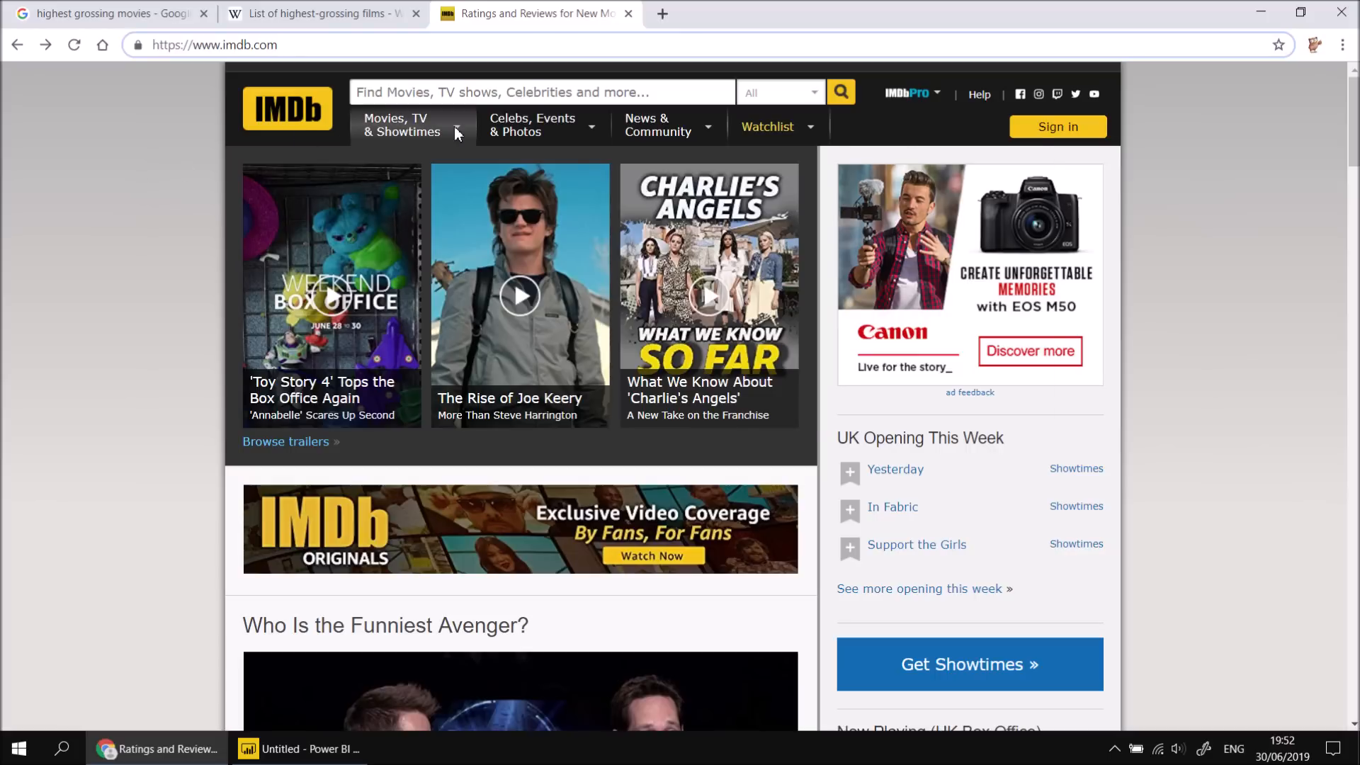
mouse_move(457, 133)
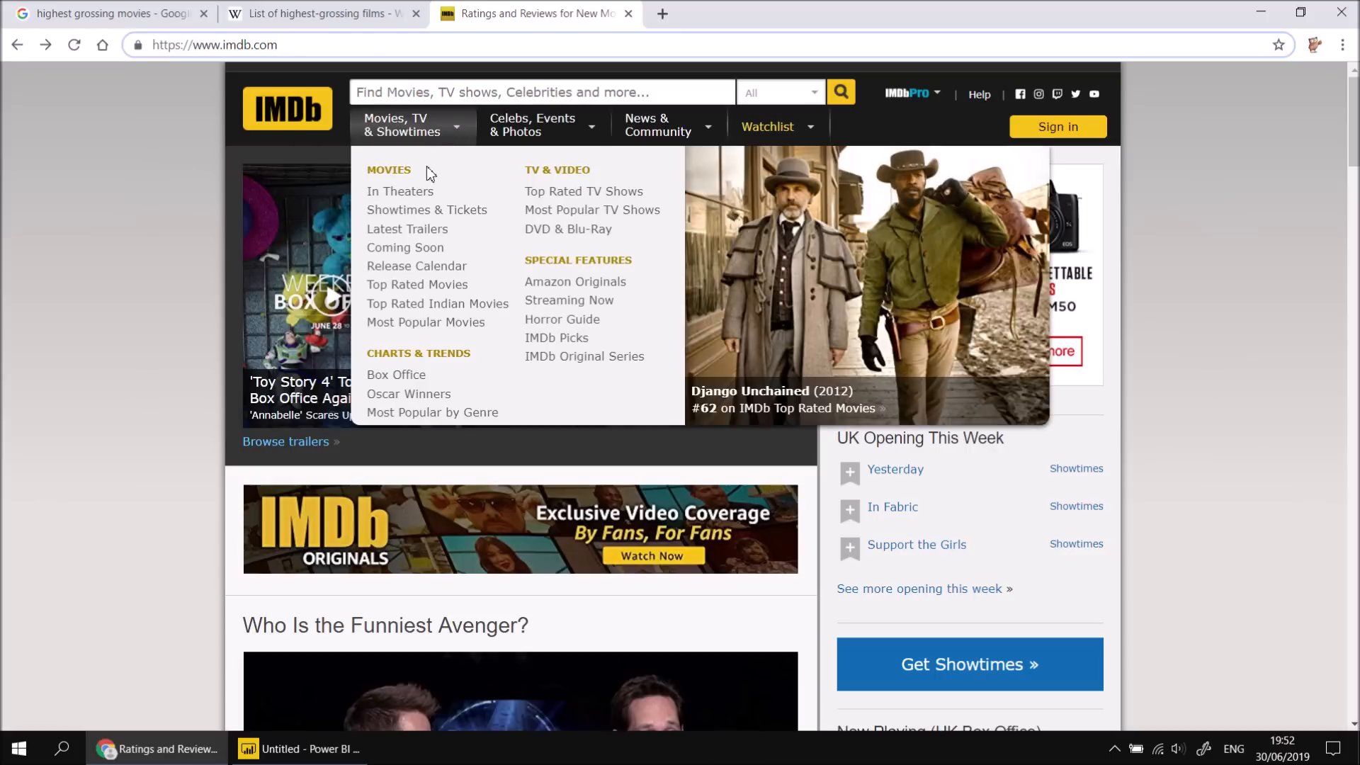
click(422, 287)
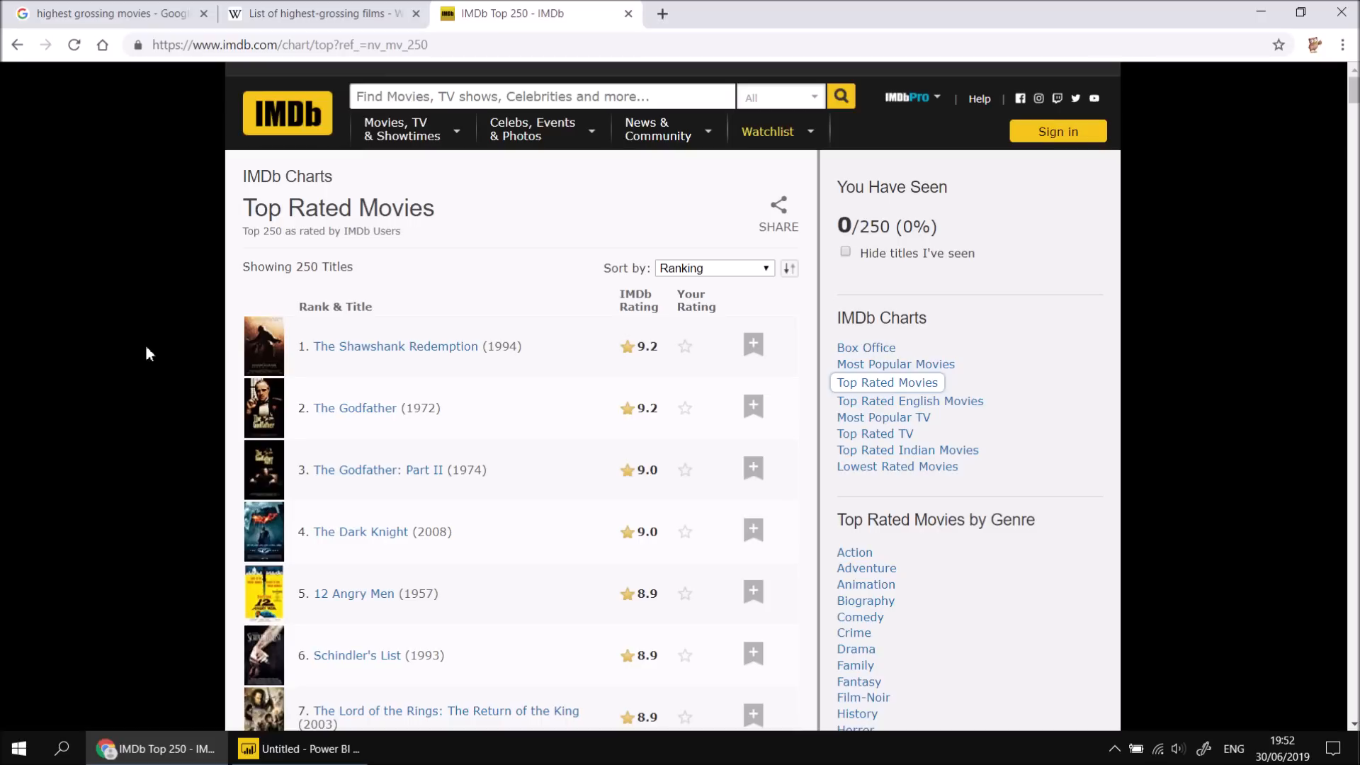
Copy the web address of the Top Rated Movies chart, and switch to Power BI Desktop to add a new report page.
click(406, 46)
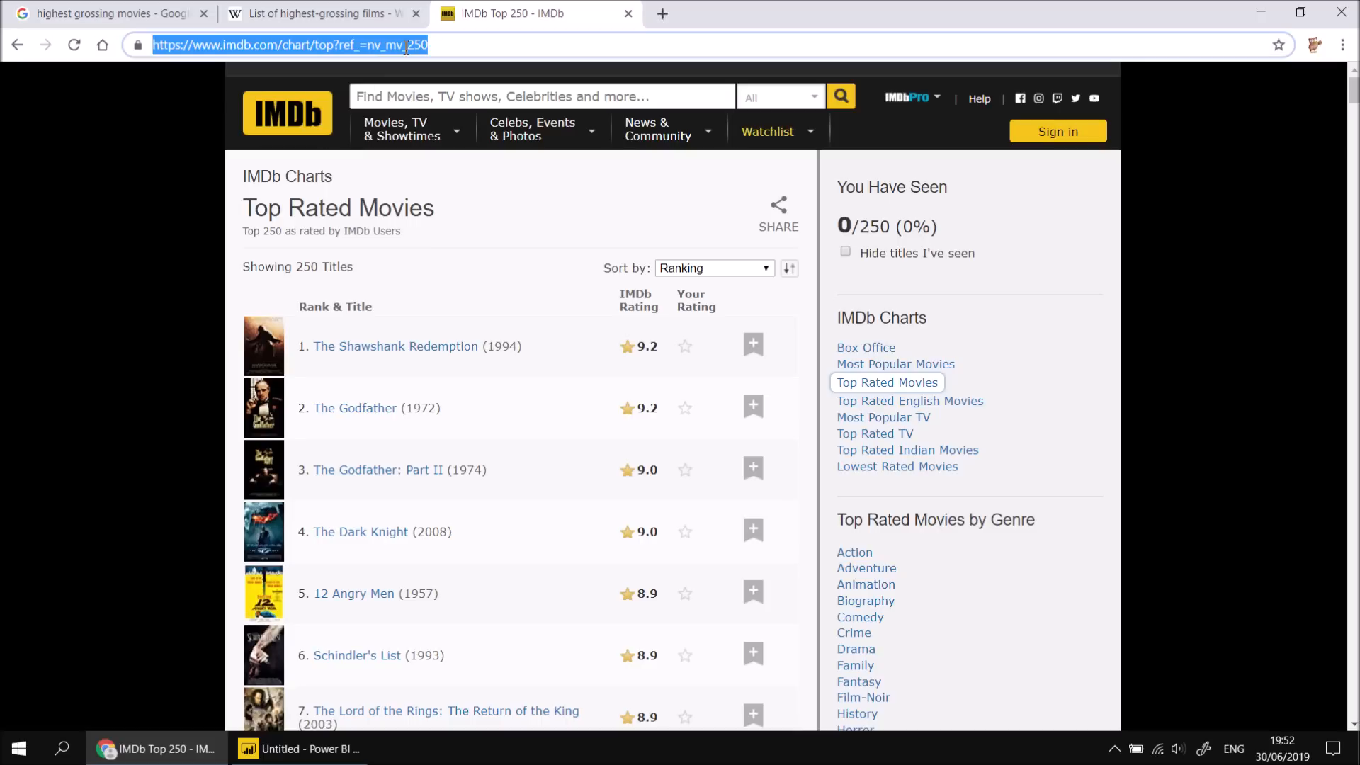
right_click(406, 47)
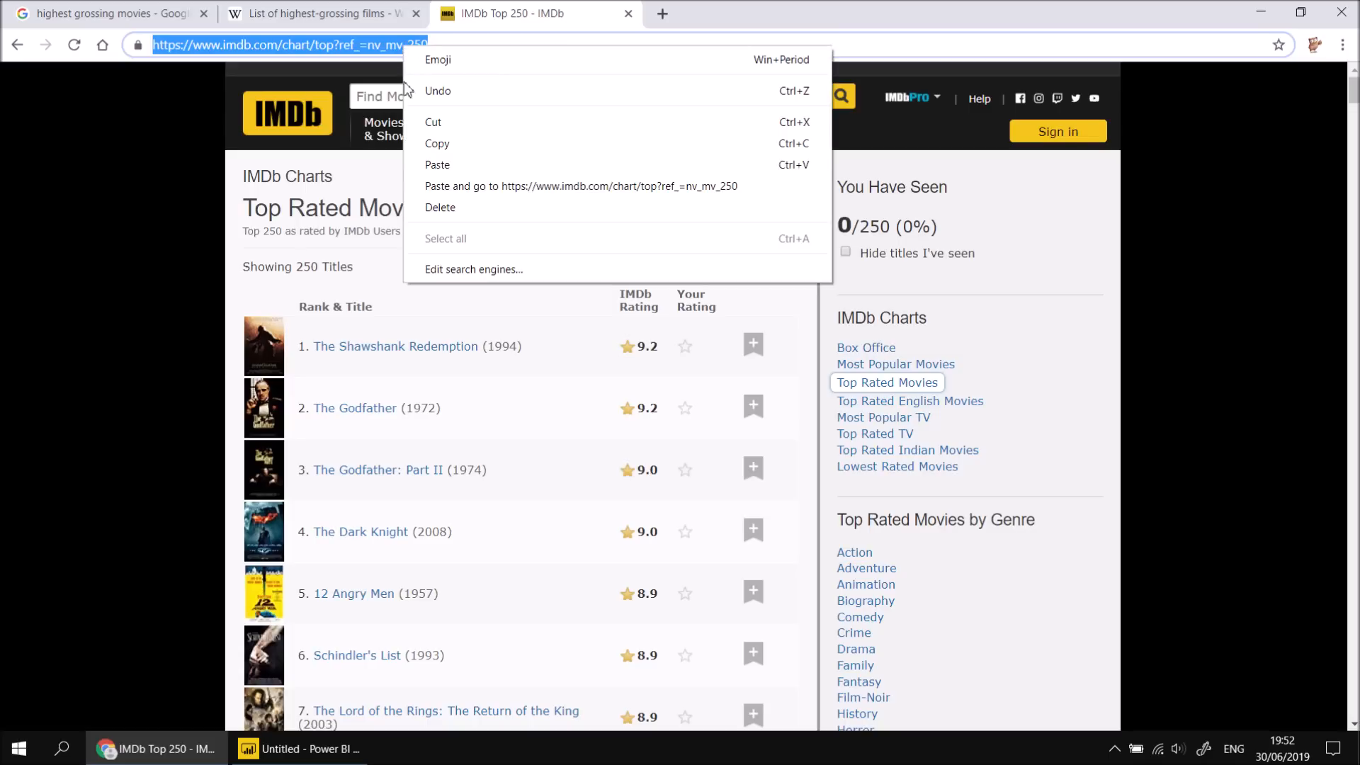
click(445, 145)
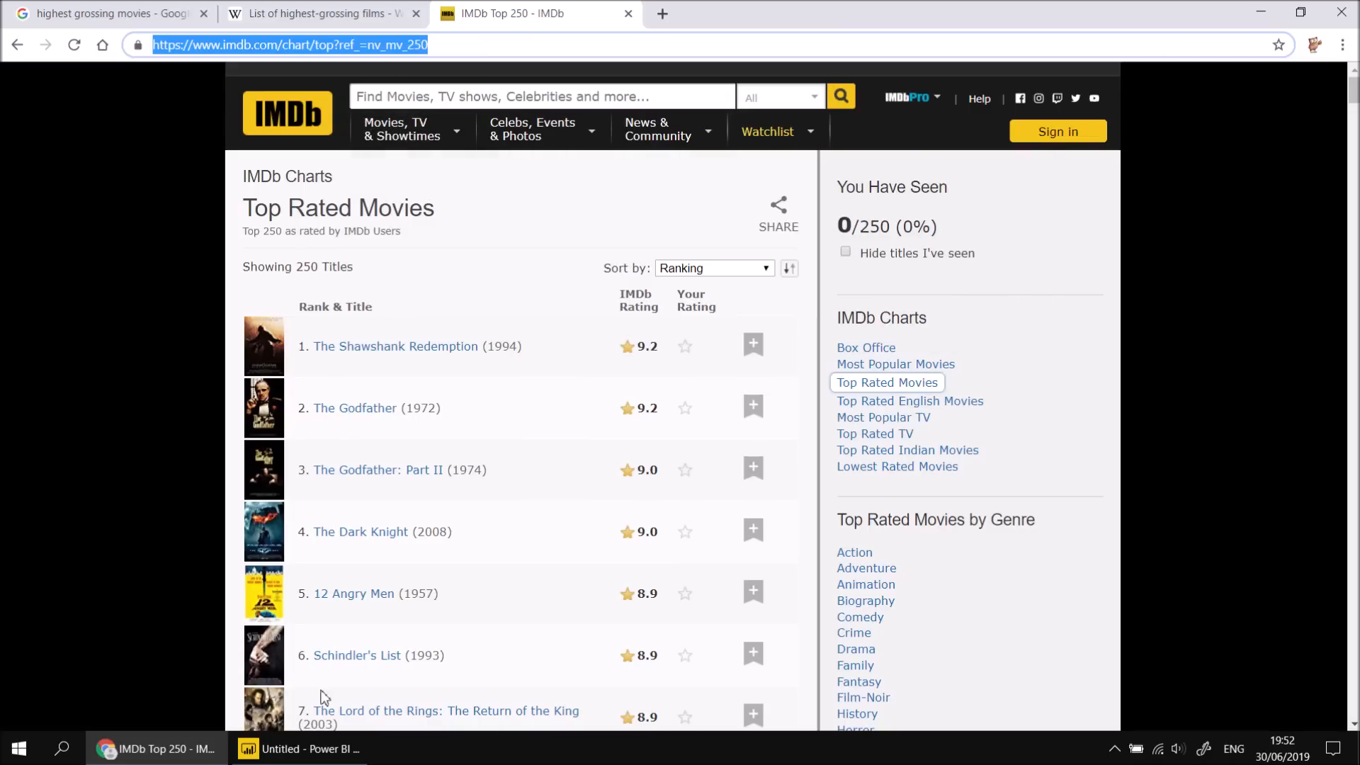
click(301, 756)
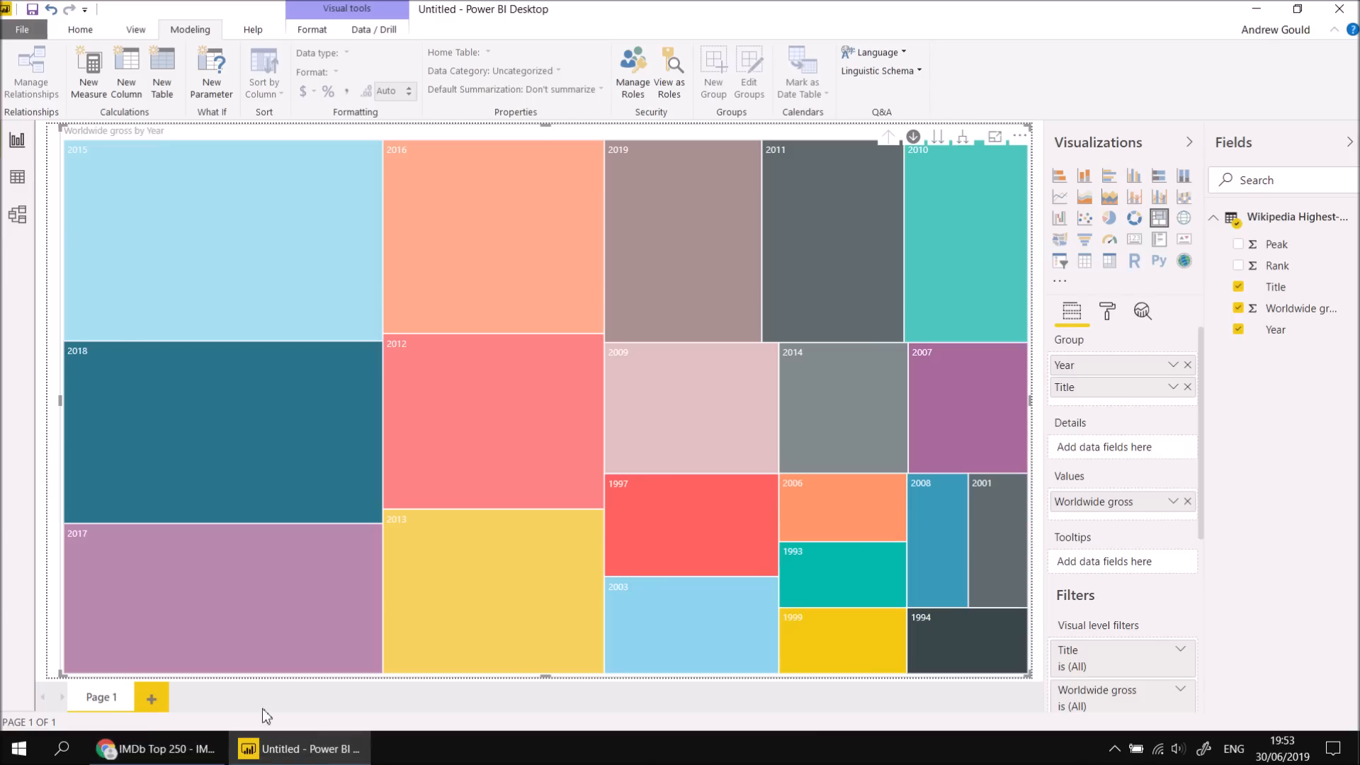
click(152, 698)
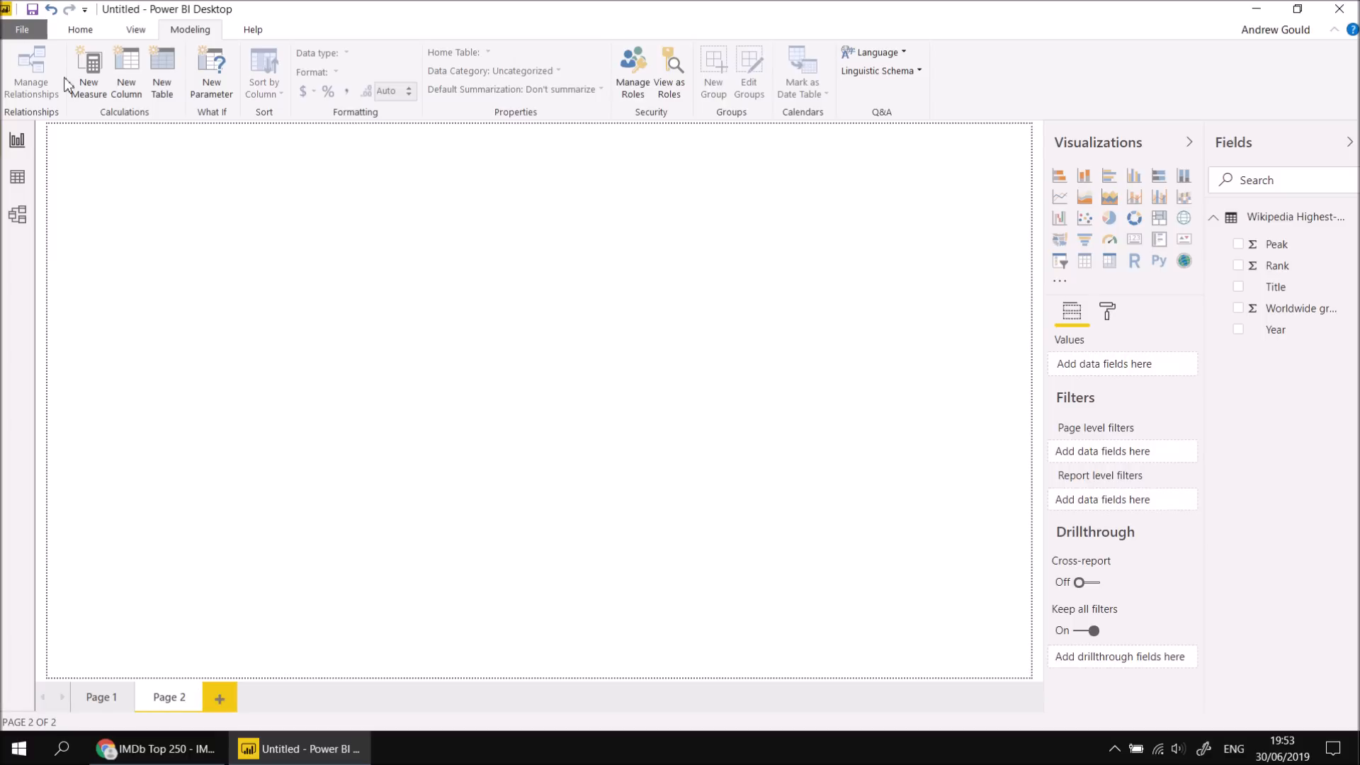
click(83, 29)
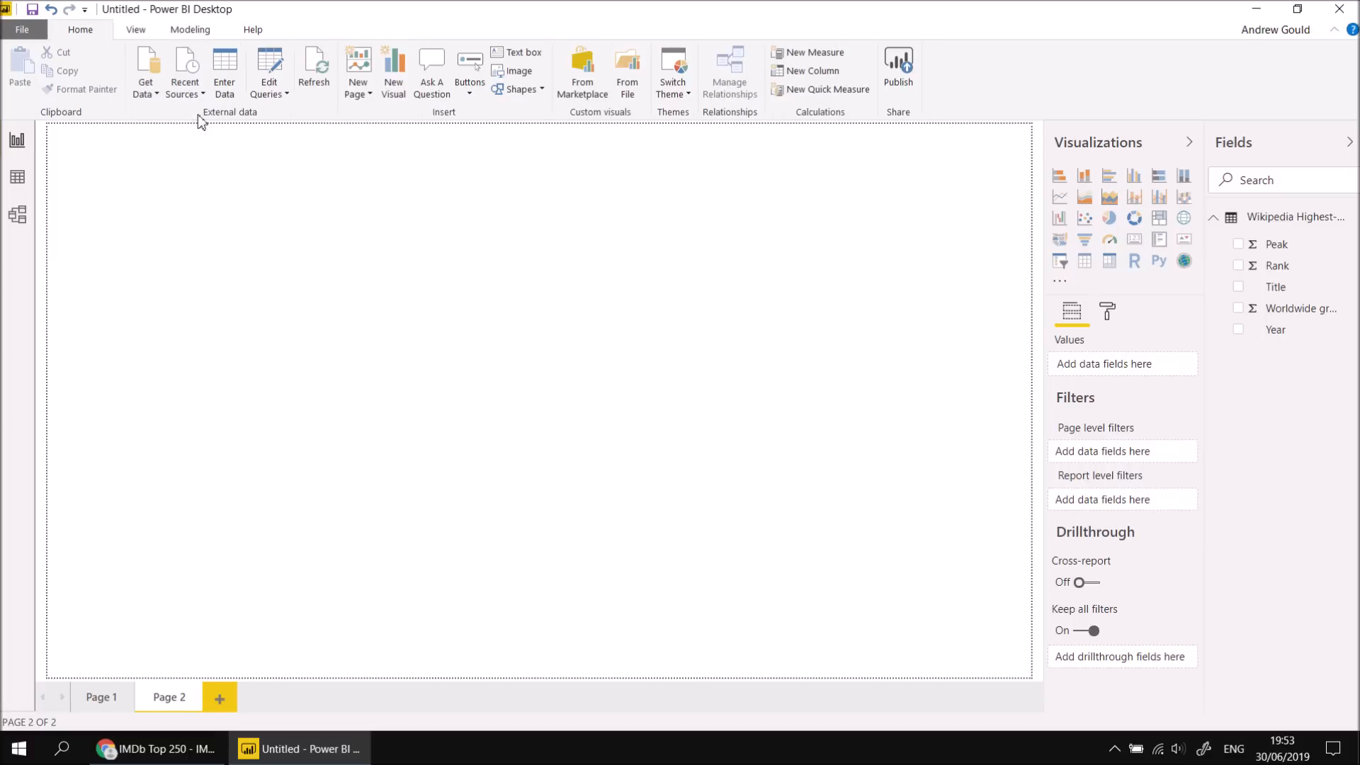
click(154, 94)
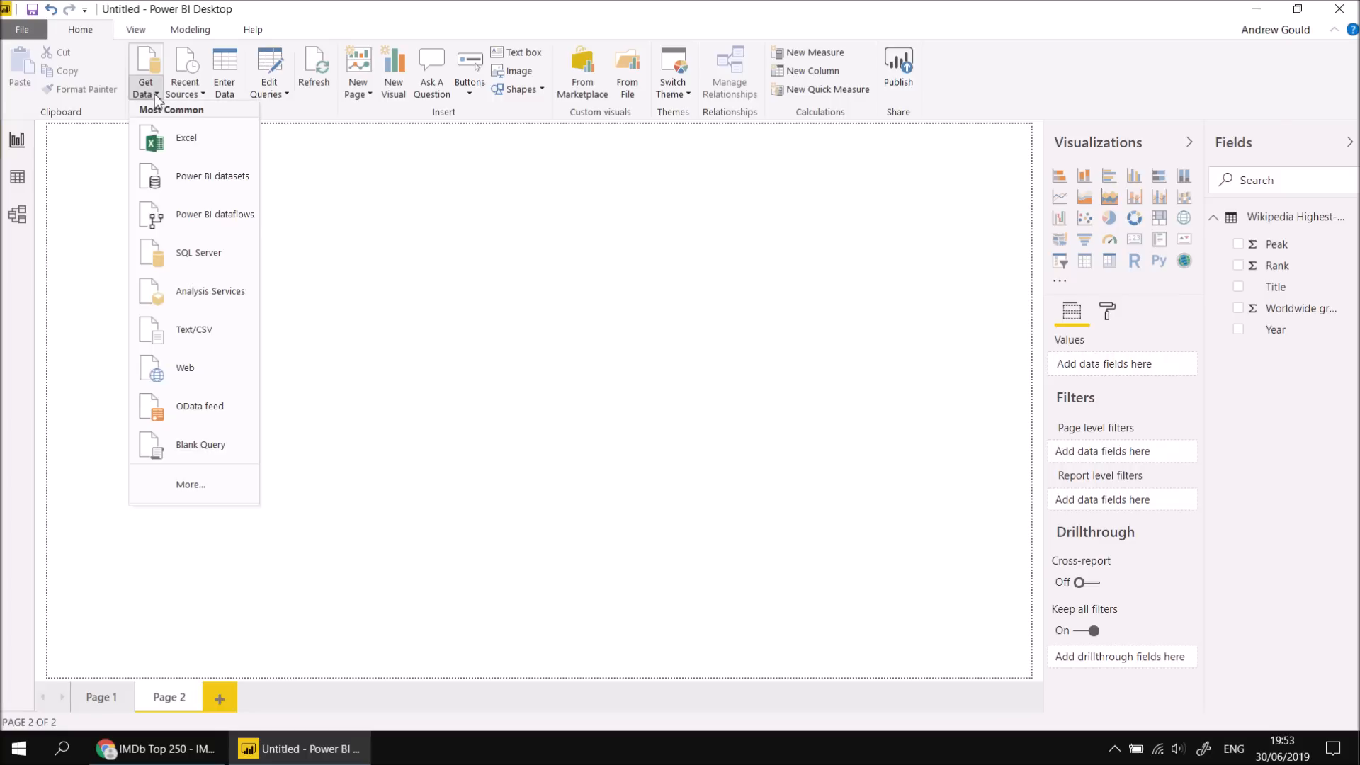
click(183, 369)
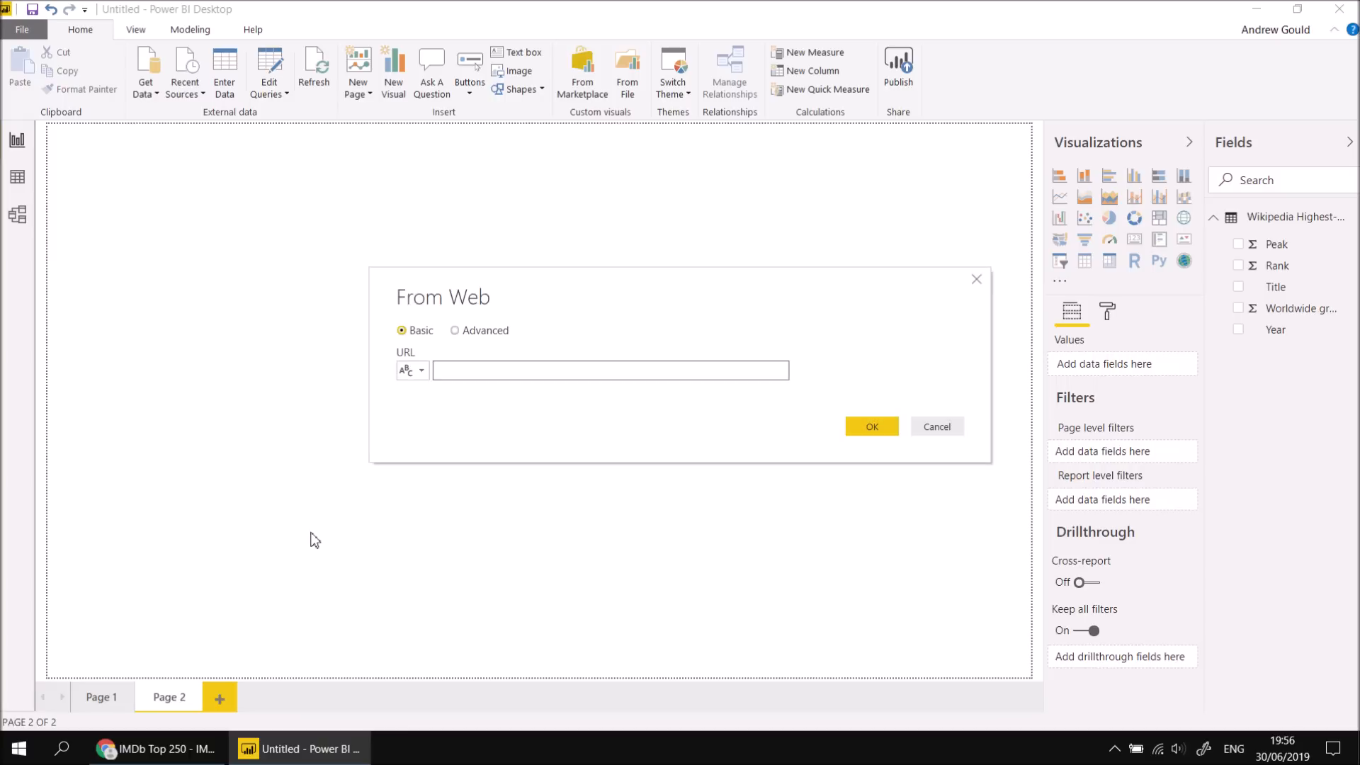
right_click(455, 370)
click(488, 435)
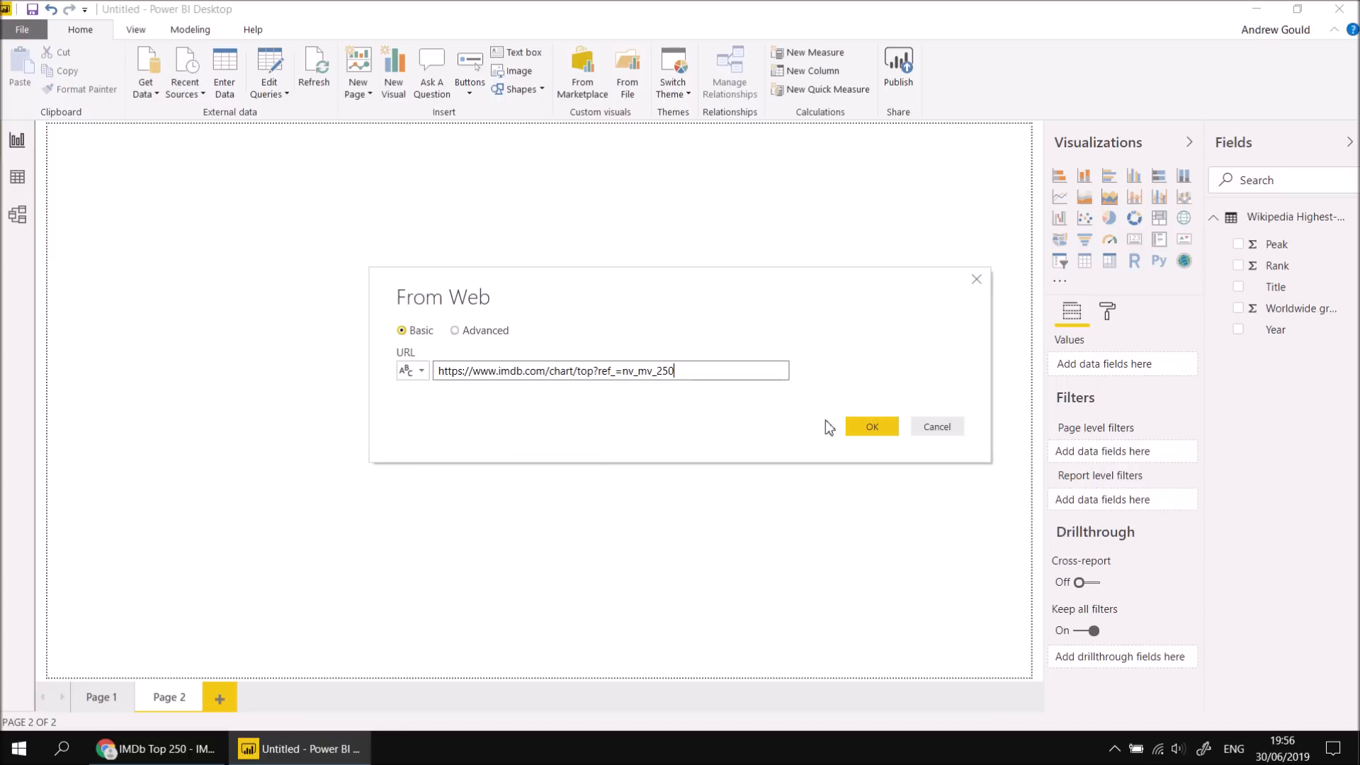
click(872, 426)
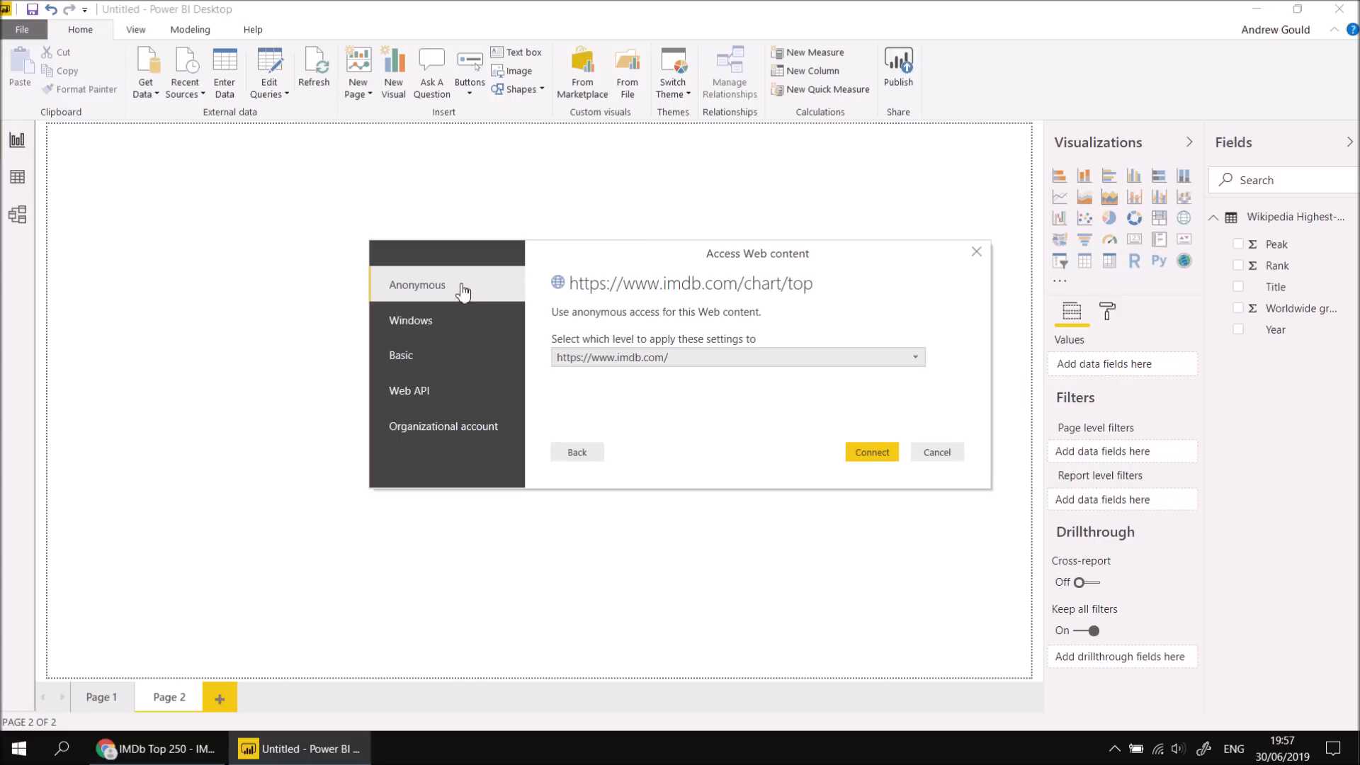
click(874, 452)
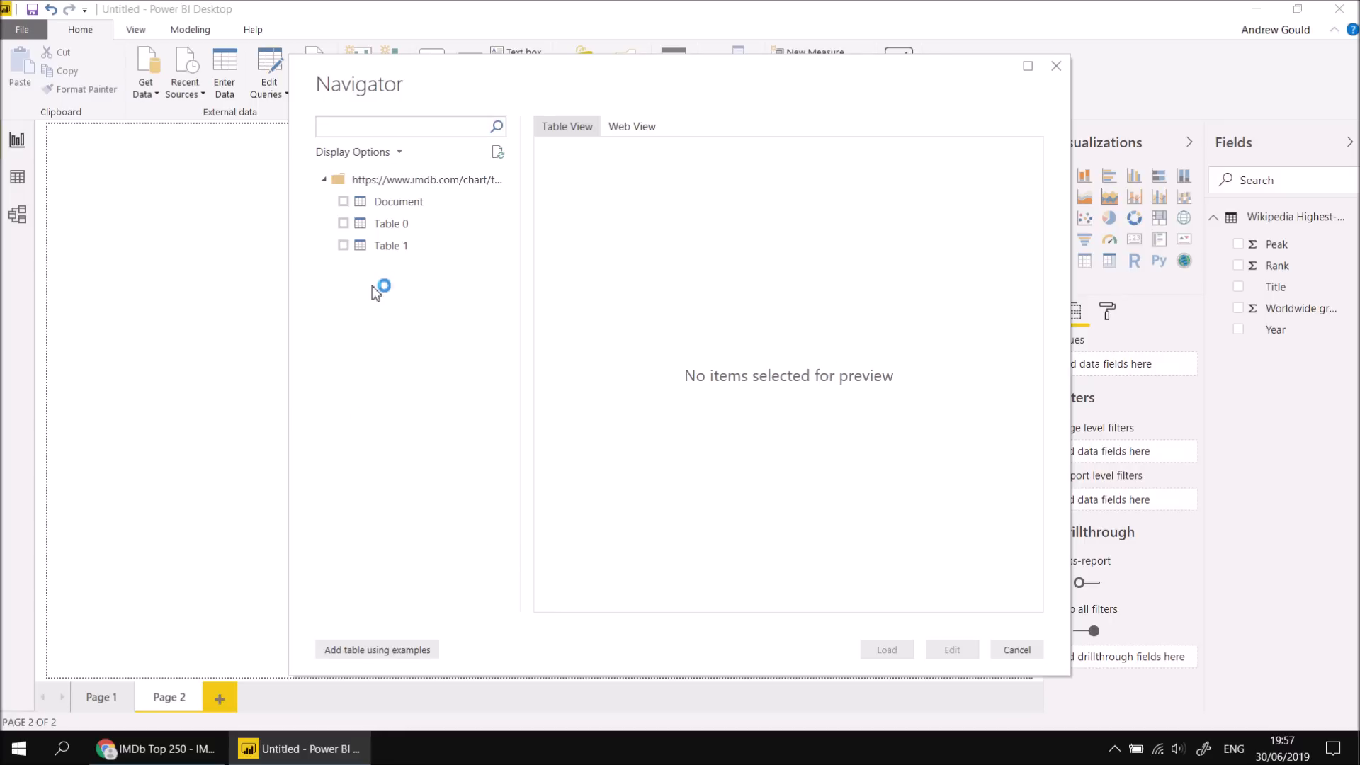
Preview Document, Table 0 and Table 1, choose Table 0 after comparing it with the IMDb page, and open it for editing in Power Query.
click(399, 204)
click(388, 224)
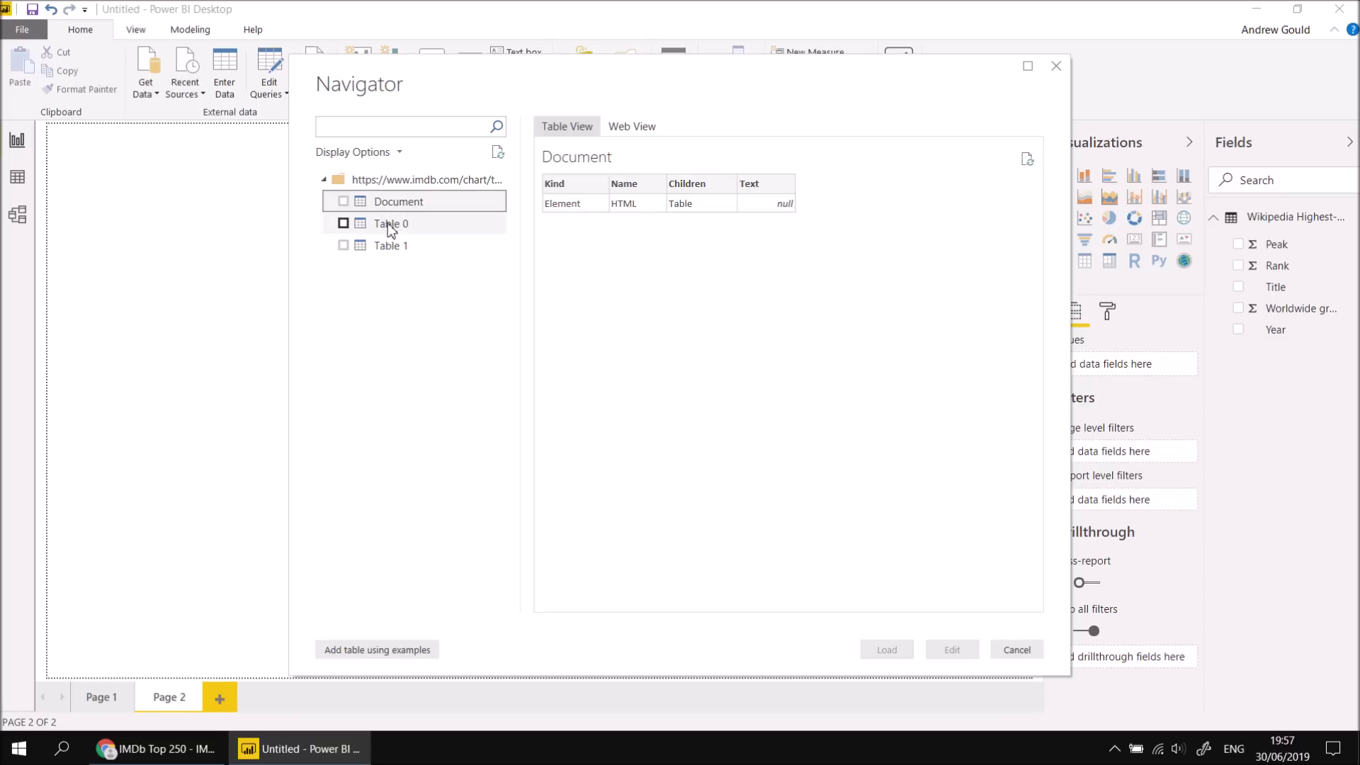
click(394, 250)
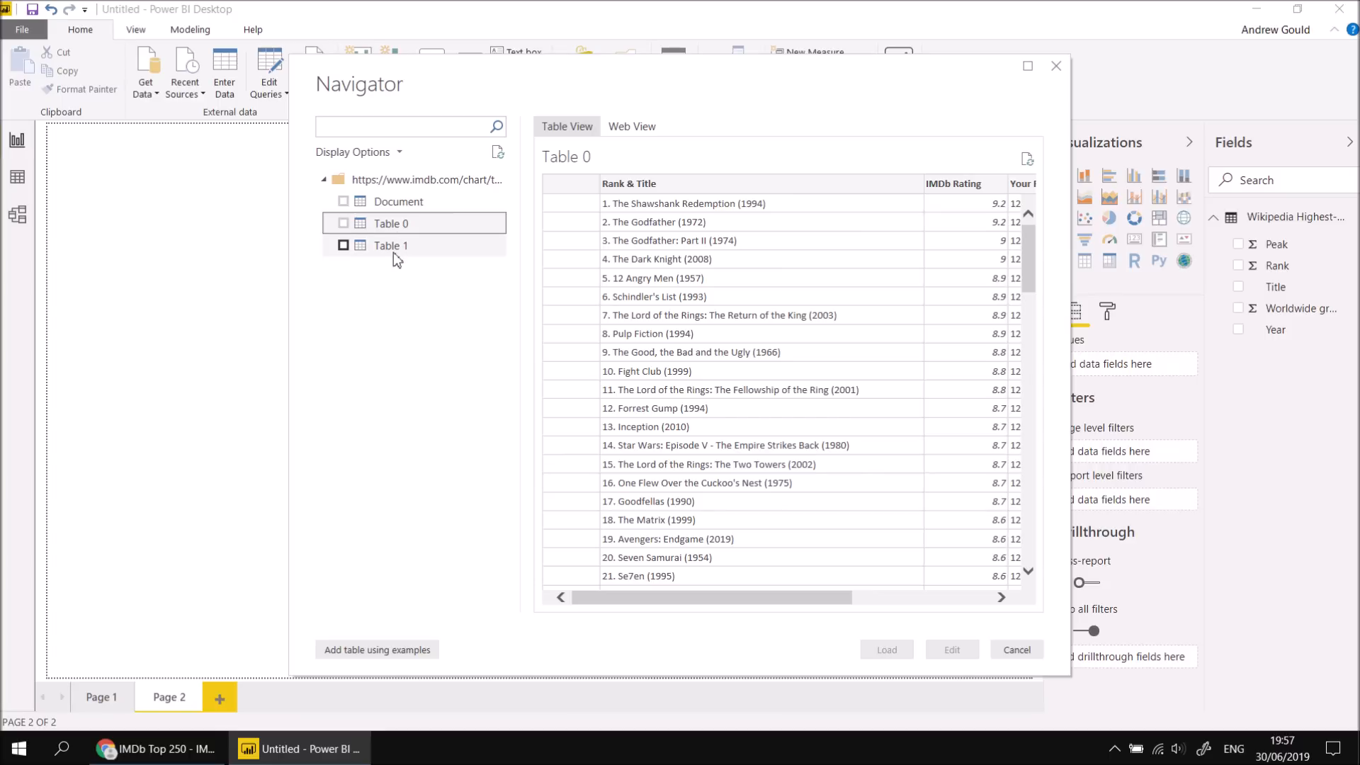
click(392, 225)
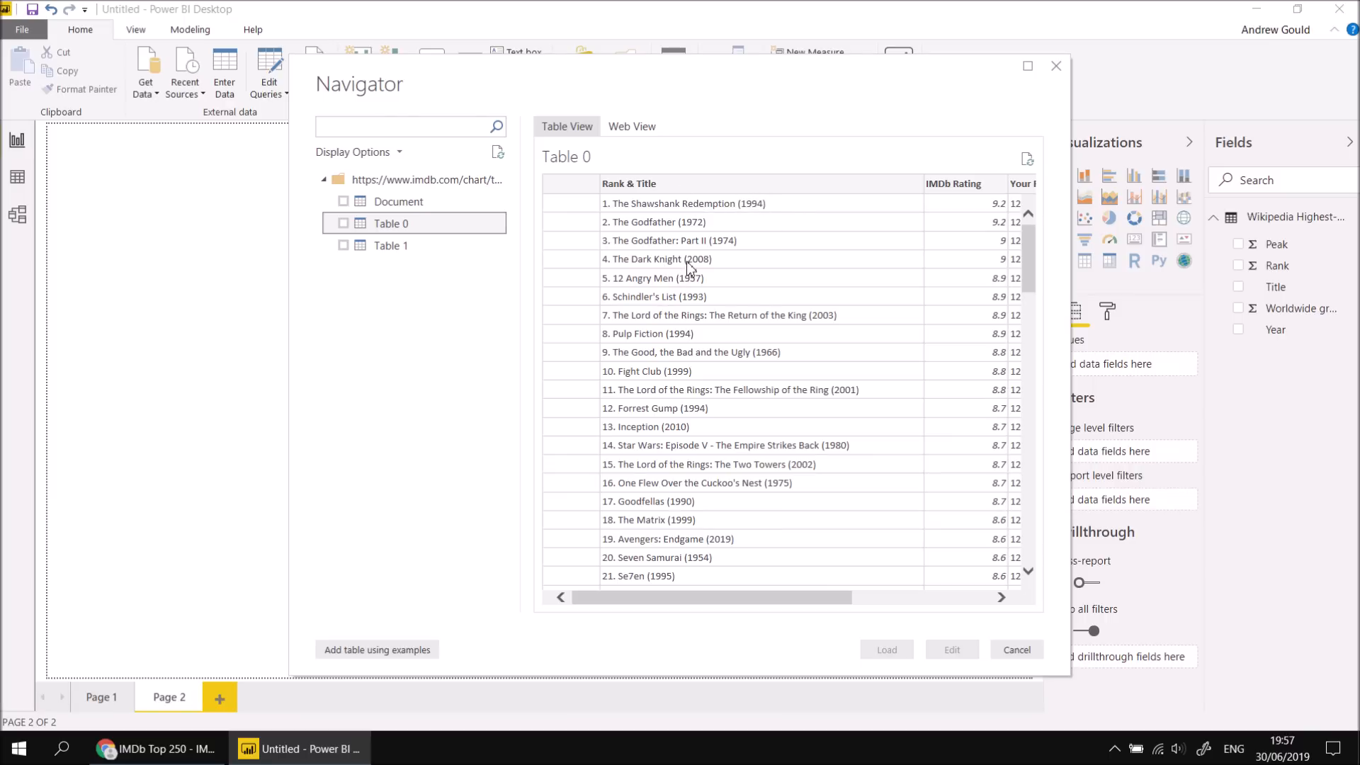
click(343, 224)
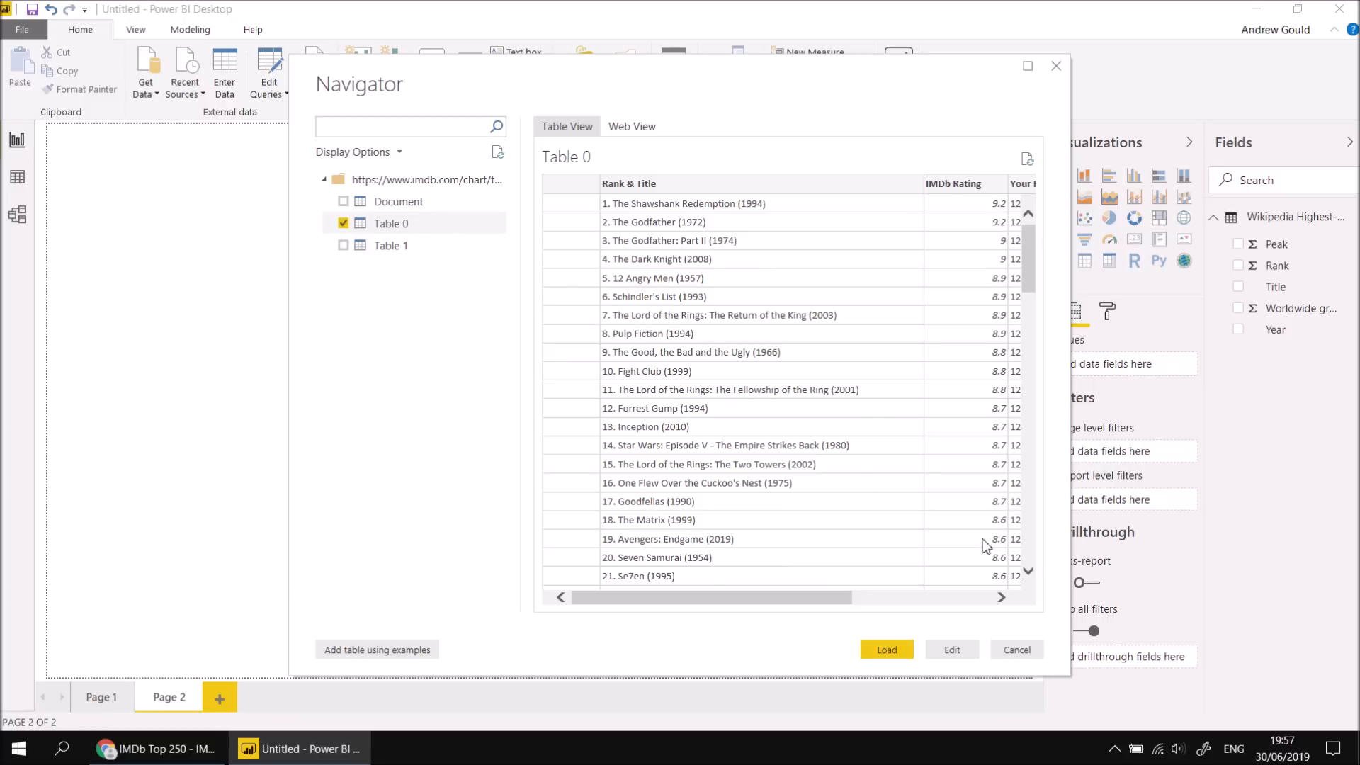
key(alt+Tab)
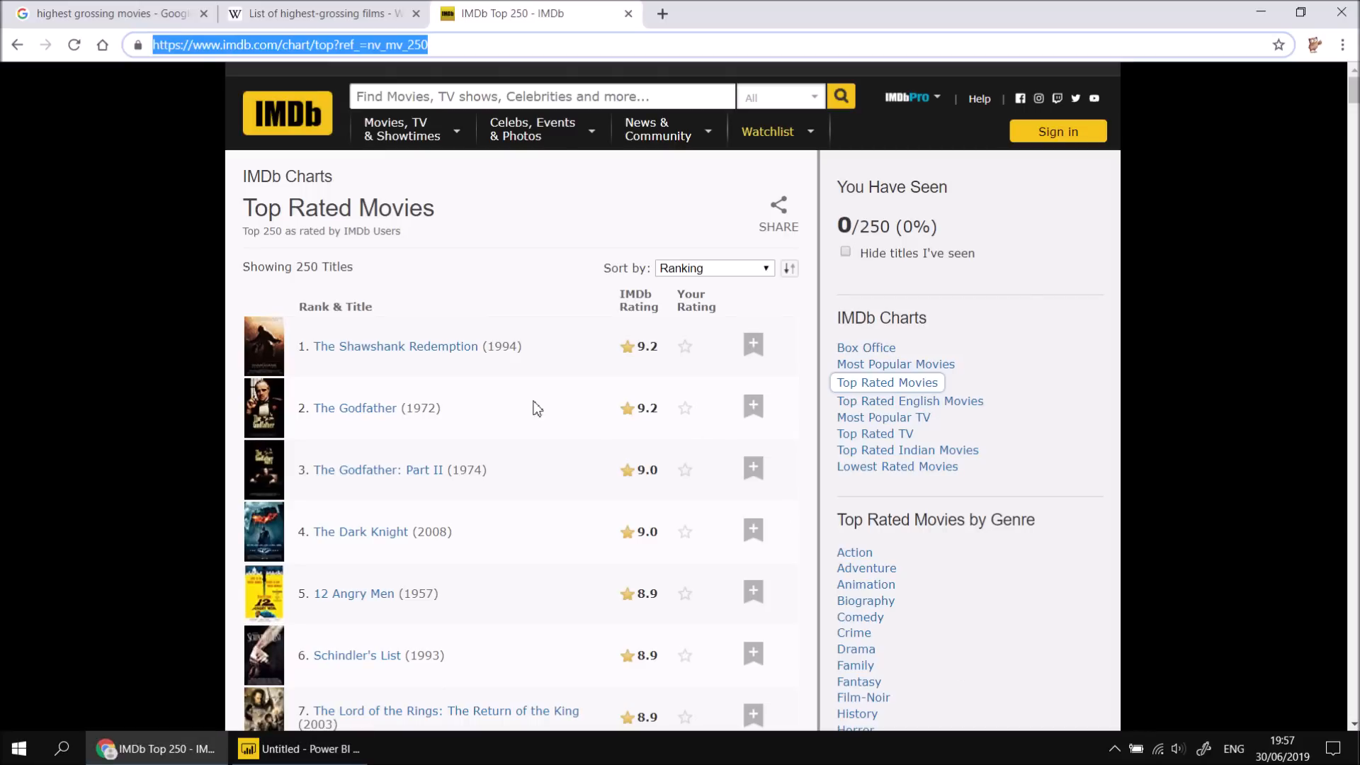
key(alt+Tab)
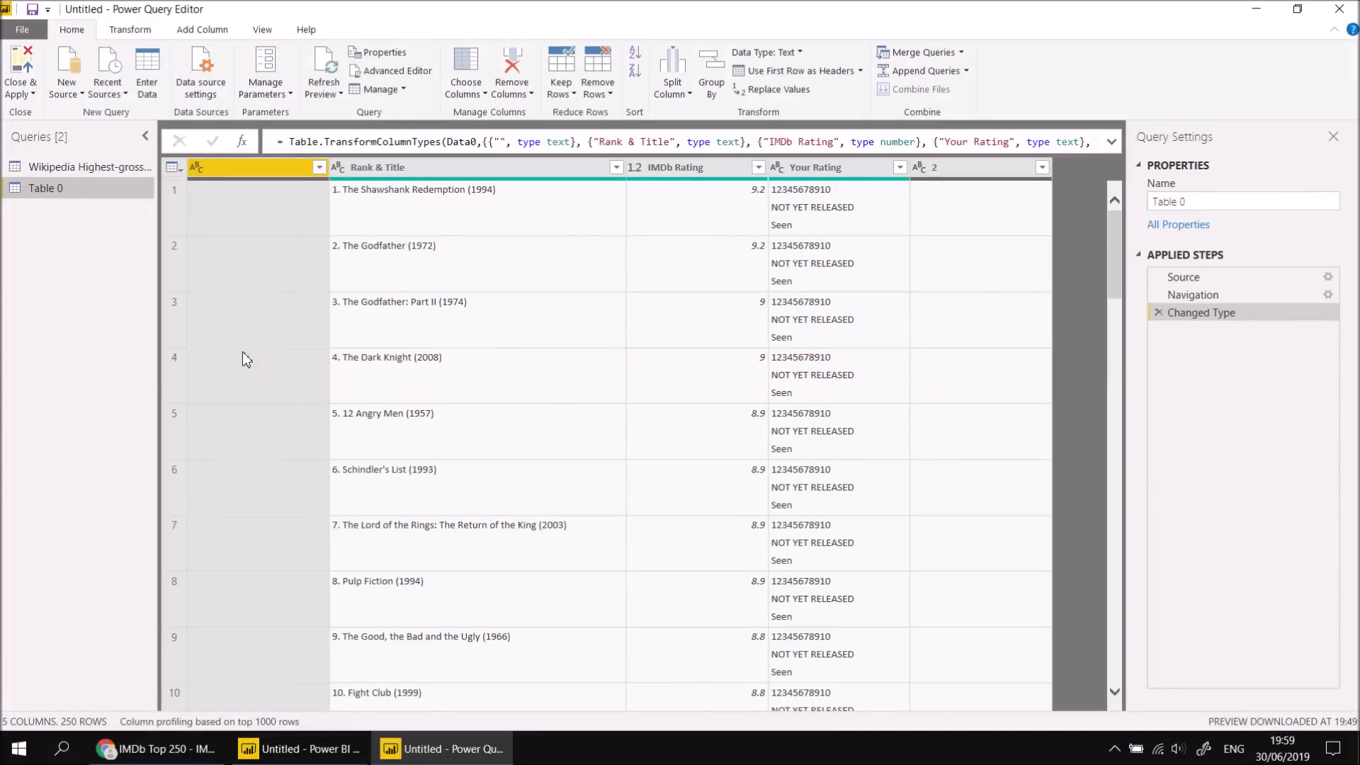
Rename the Table 0 query as IMDB Top 250.
double_click(52, 190)
text(IMDB T)
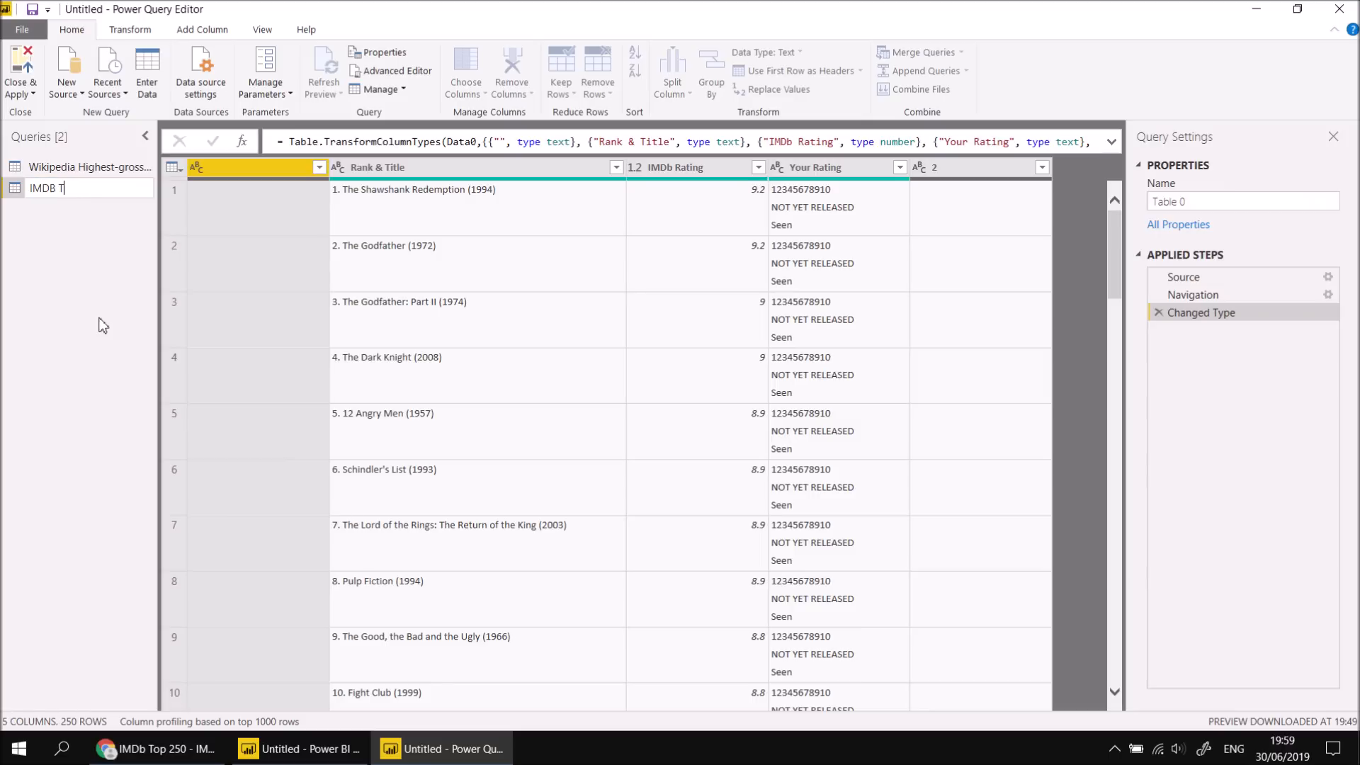
text(op 250)
key(Return)
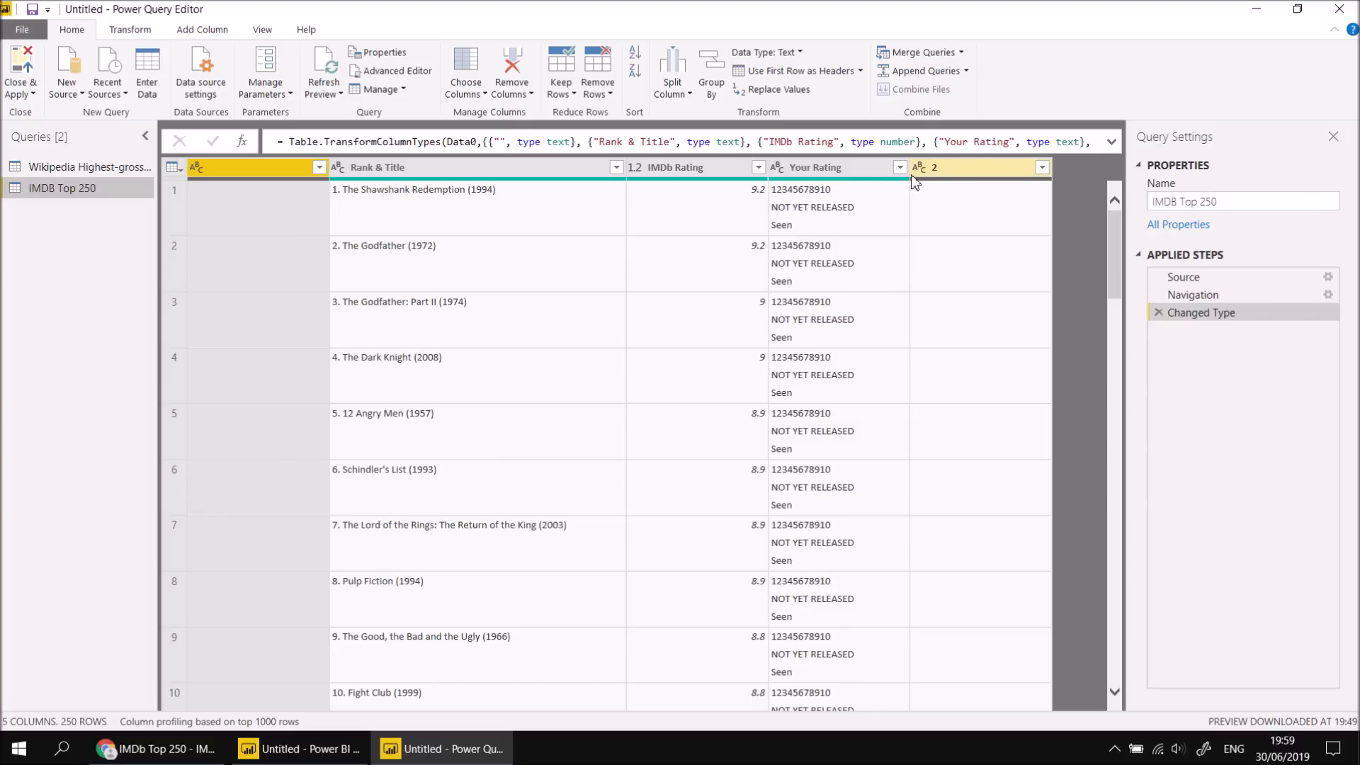
Remove the unnamed first column, the Your Rating column and the column named 2 from the query.
click(245, 168)
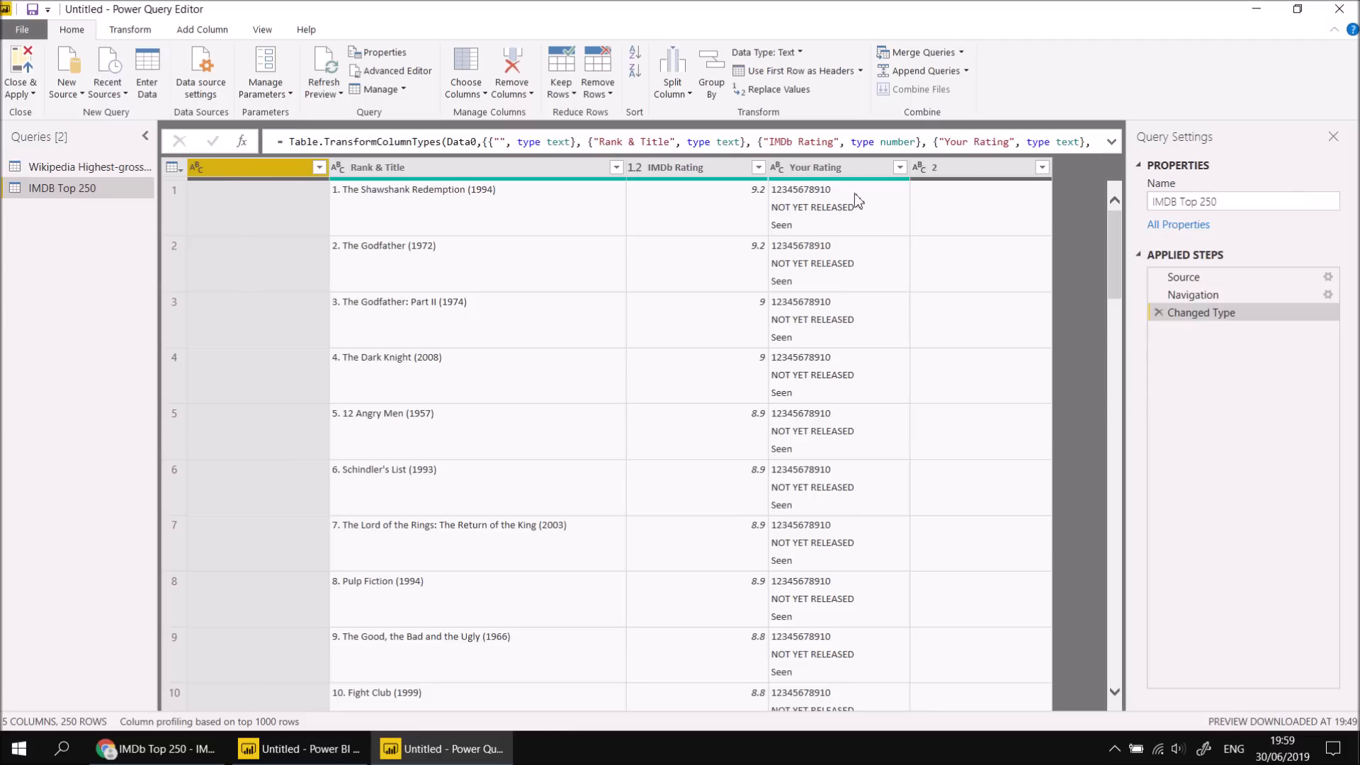
ctrl+click(846, 171)
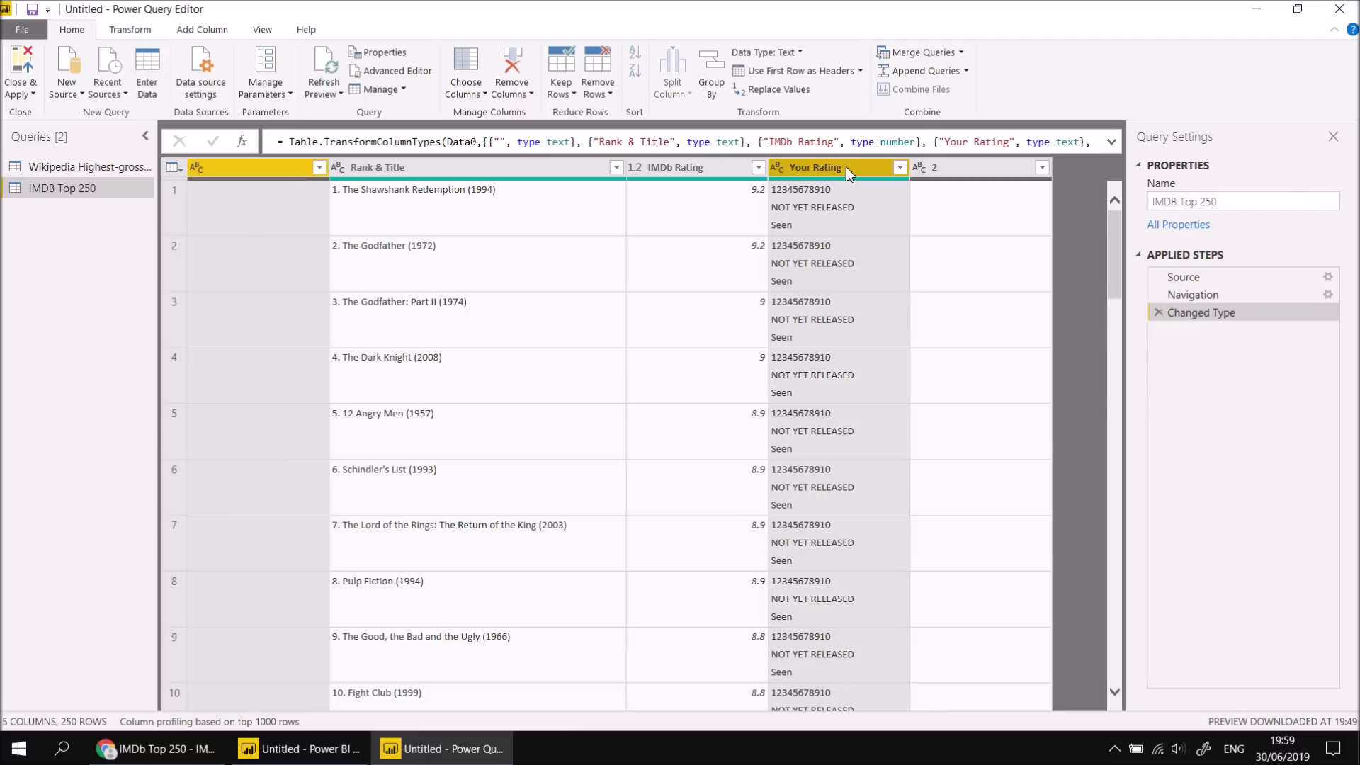
ctrl+click(971, 170)
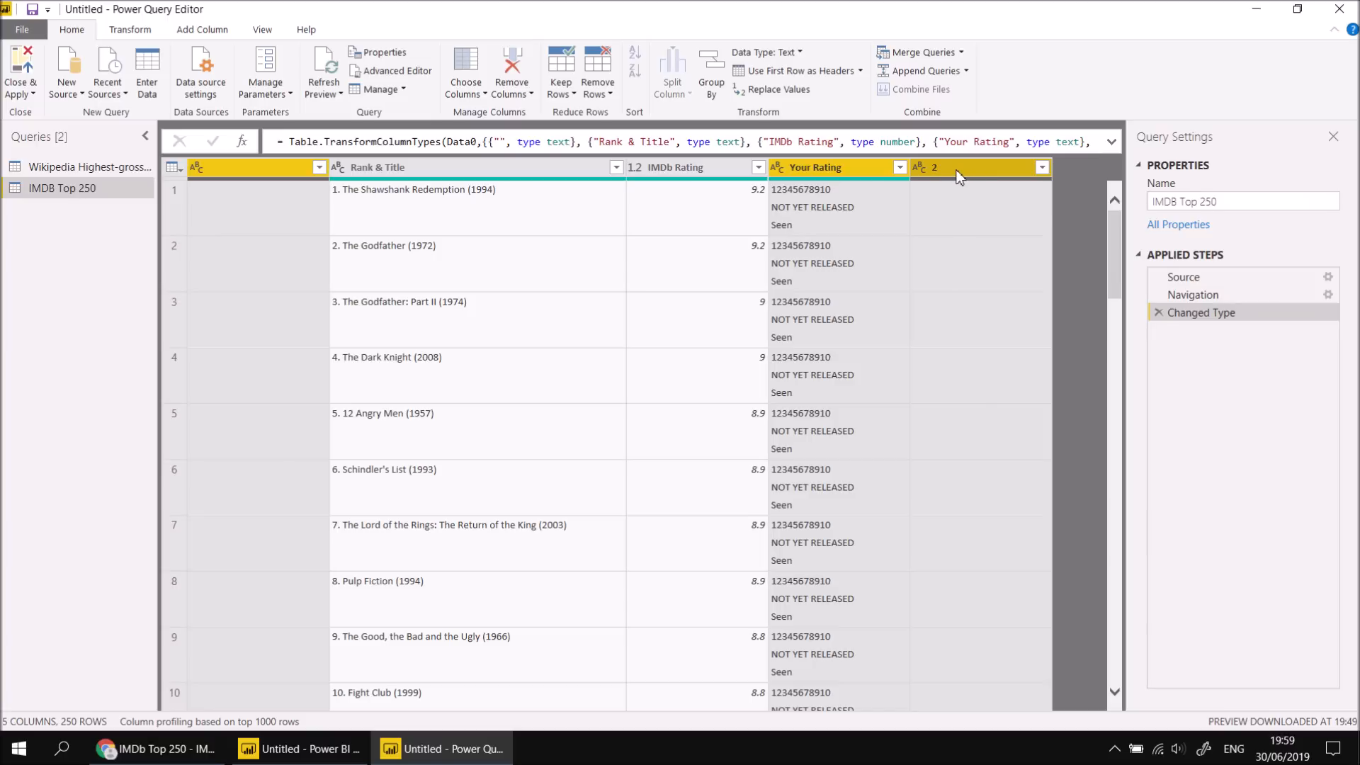
right_click(958, 176)
click(997, 206)
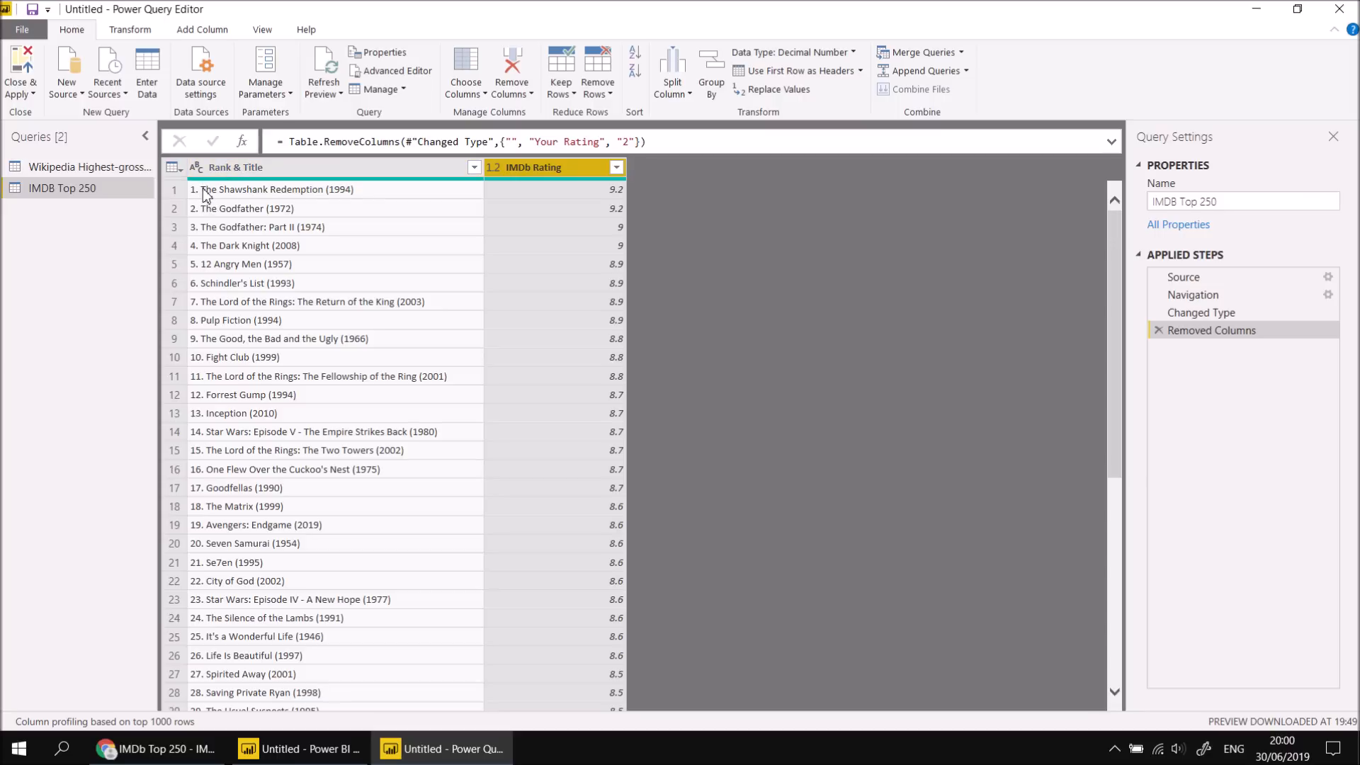
Split the Rank & Title column by a space delimiter at the left-most occurrence only.
right_click(236, 171)
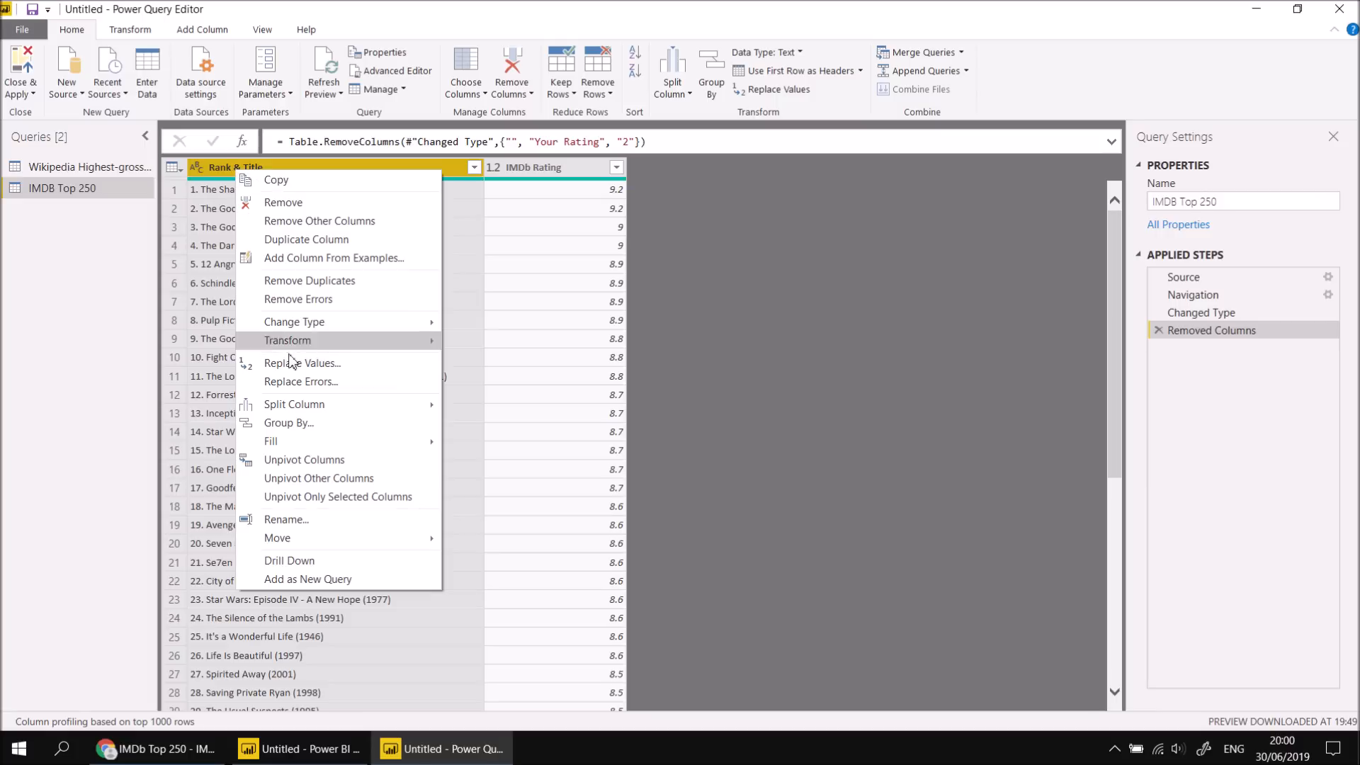
mouse_move(334, 411)
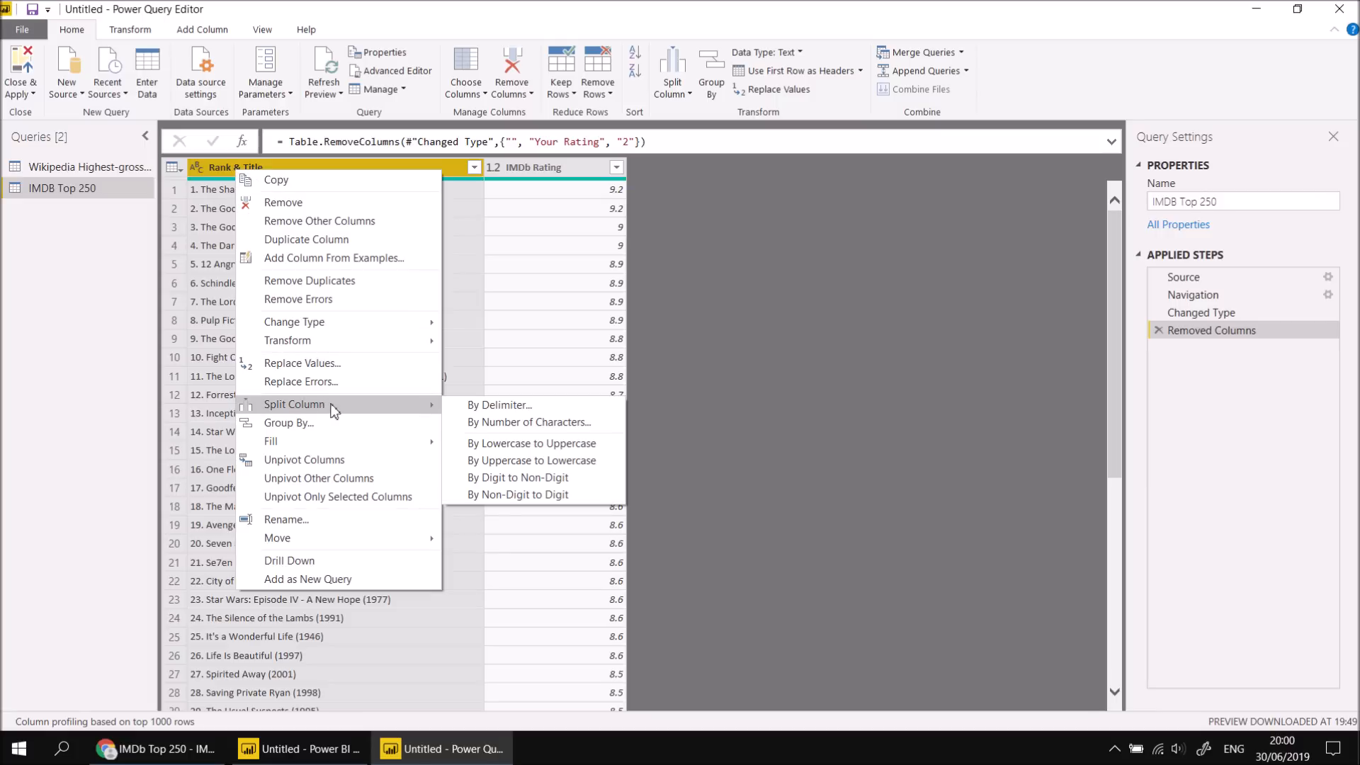
click(519, 408)
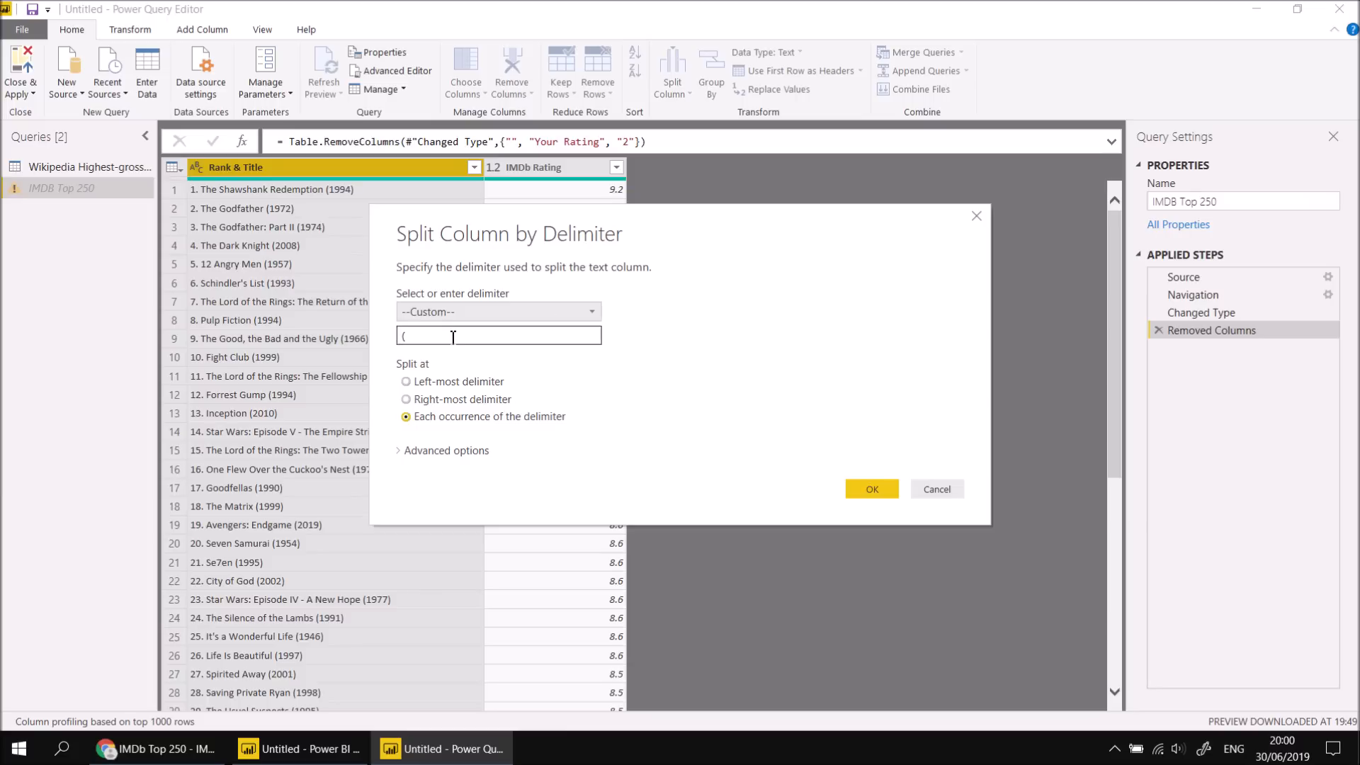
click(592, 314)
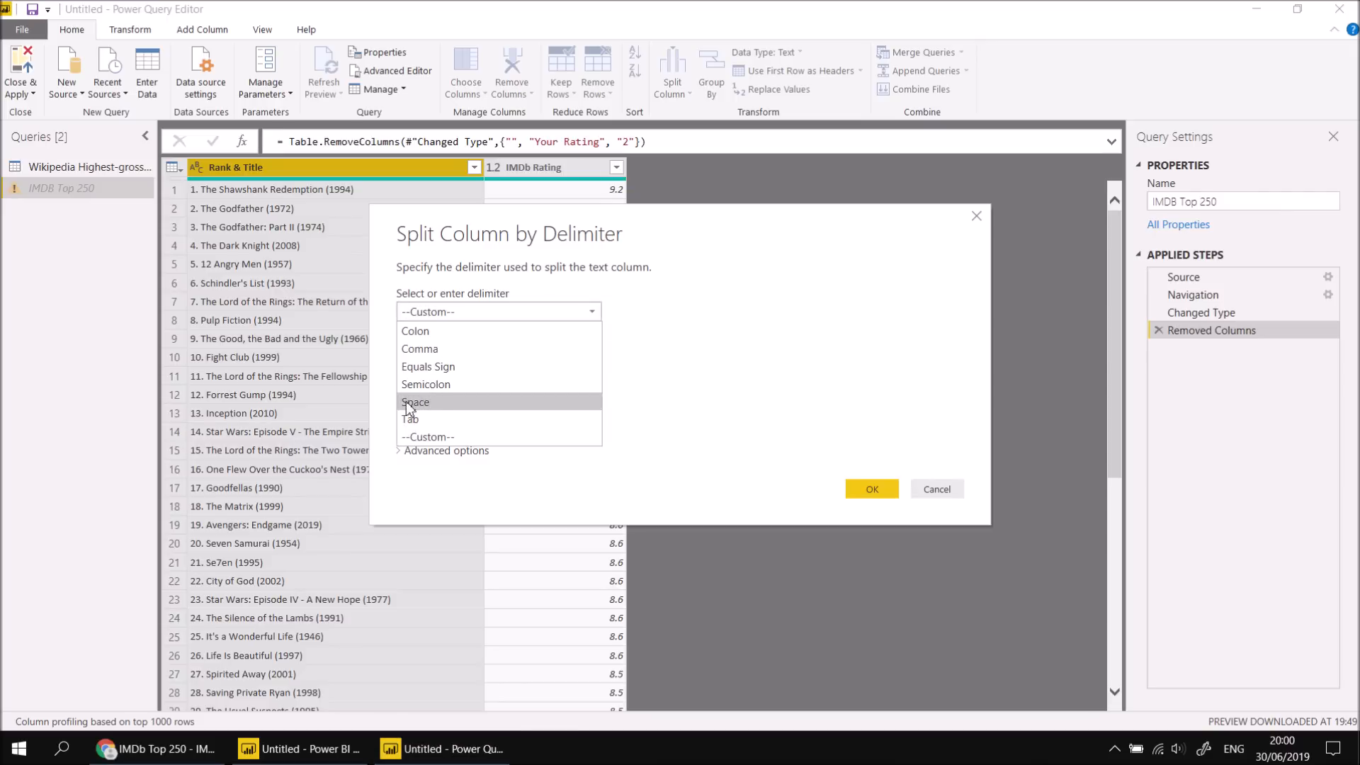
click(432, 401)
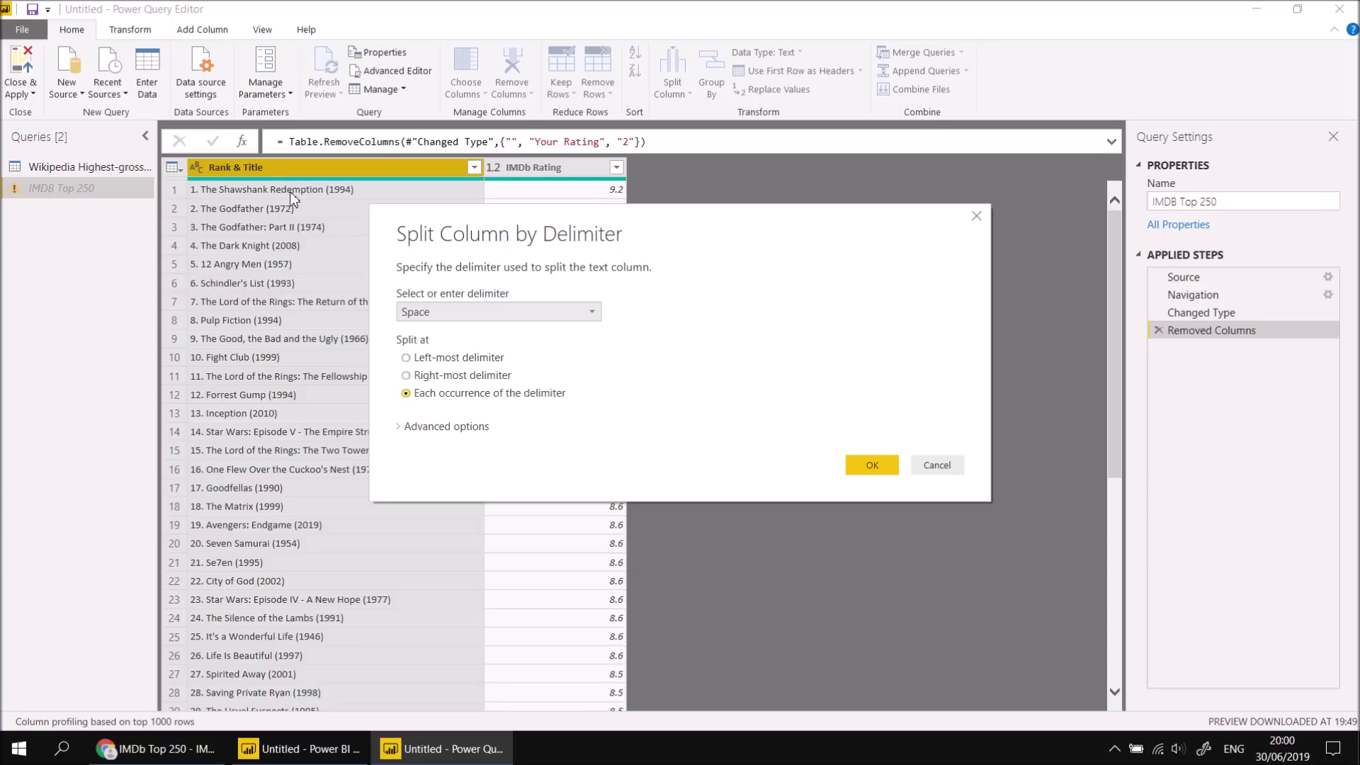
click(425, 363)
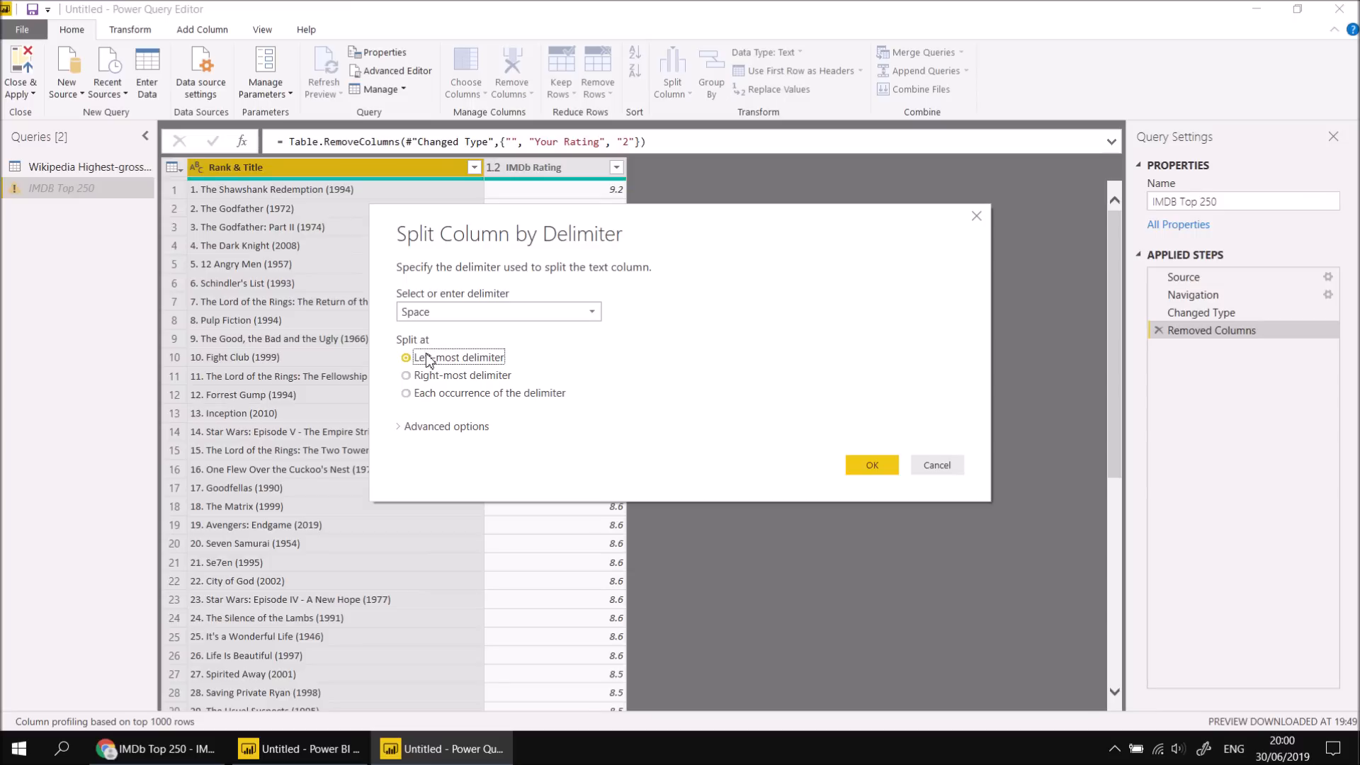
click(870, 465)
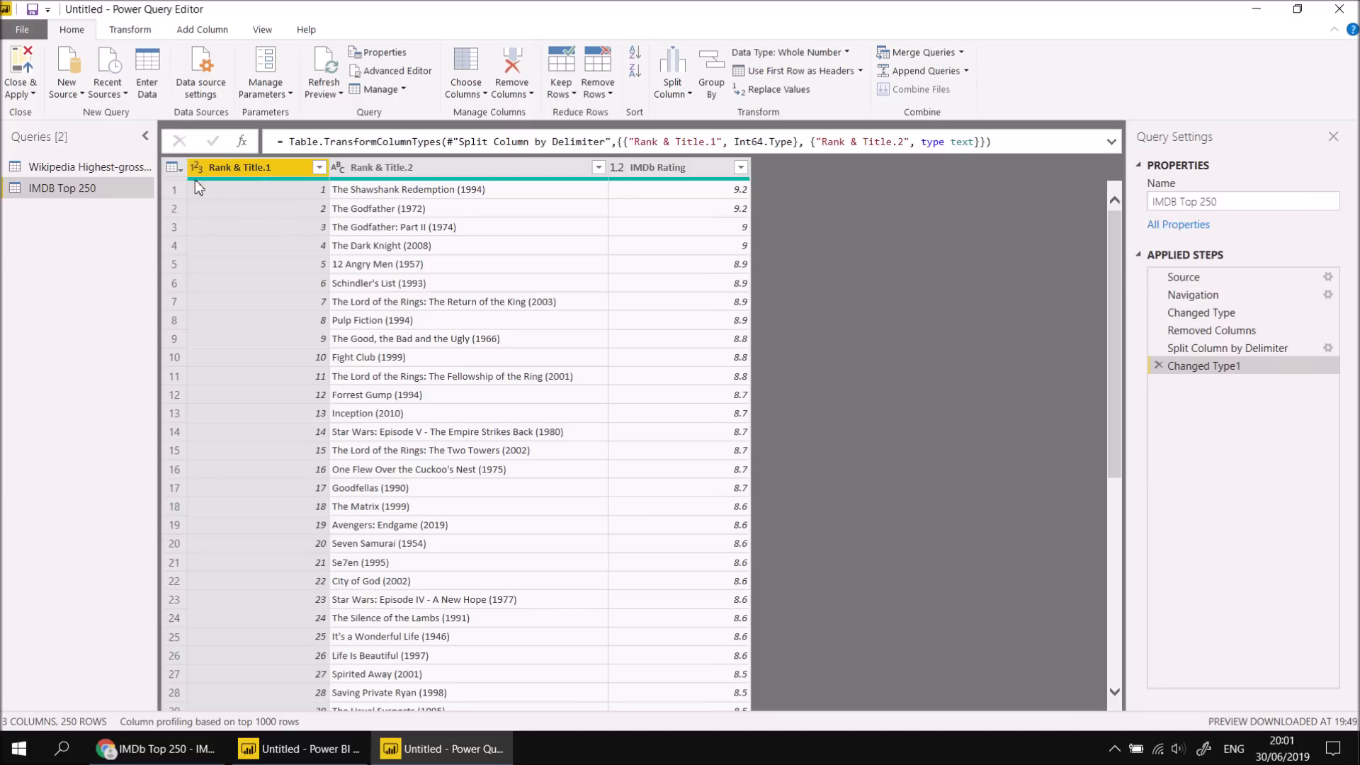
Rename the Rank & Title.1 column as Rank.
double_click(241, 168)
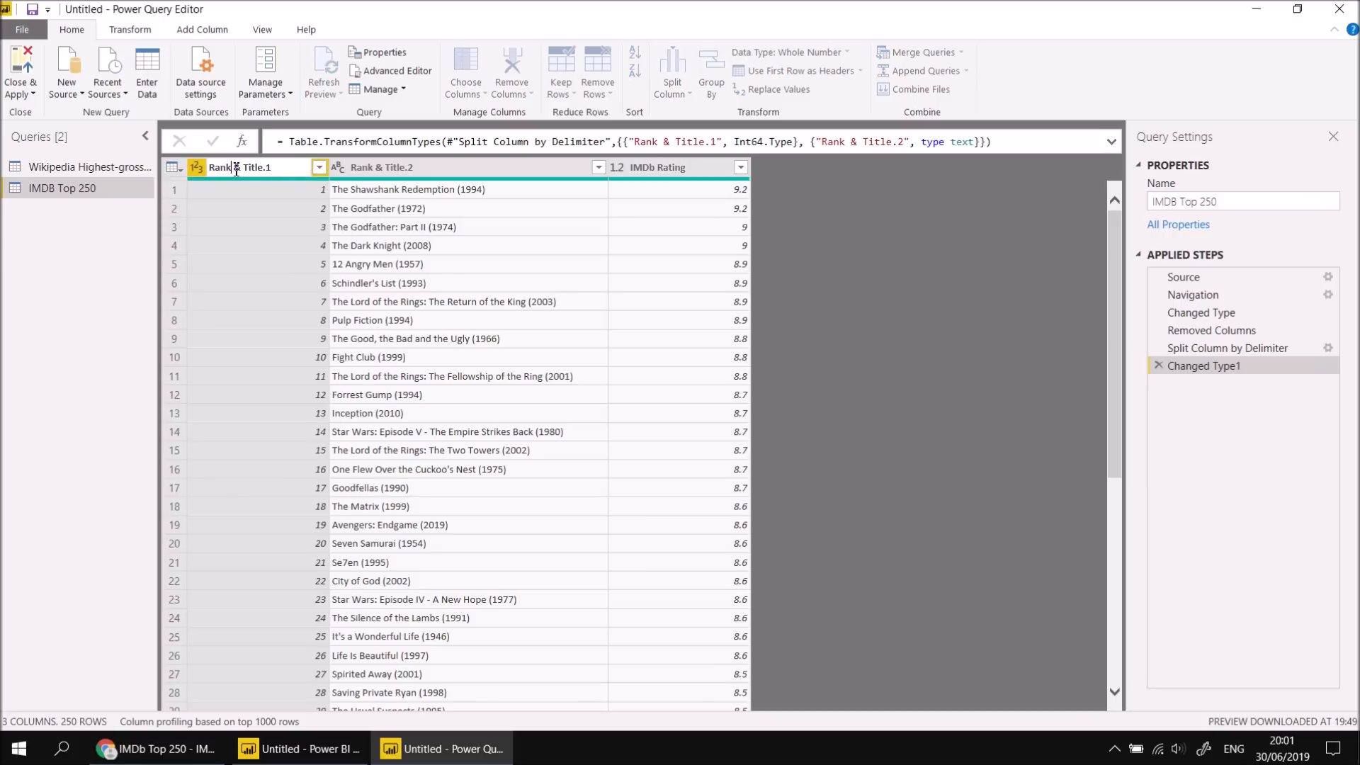
drag(231, 169, 298, 166)
key(BackSpace)
key(Return)
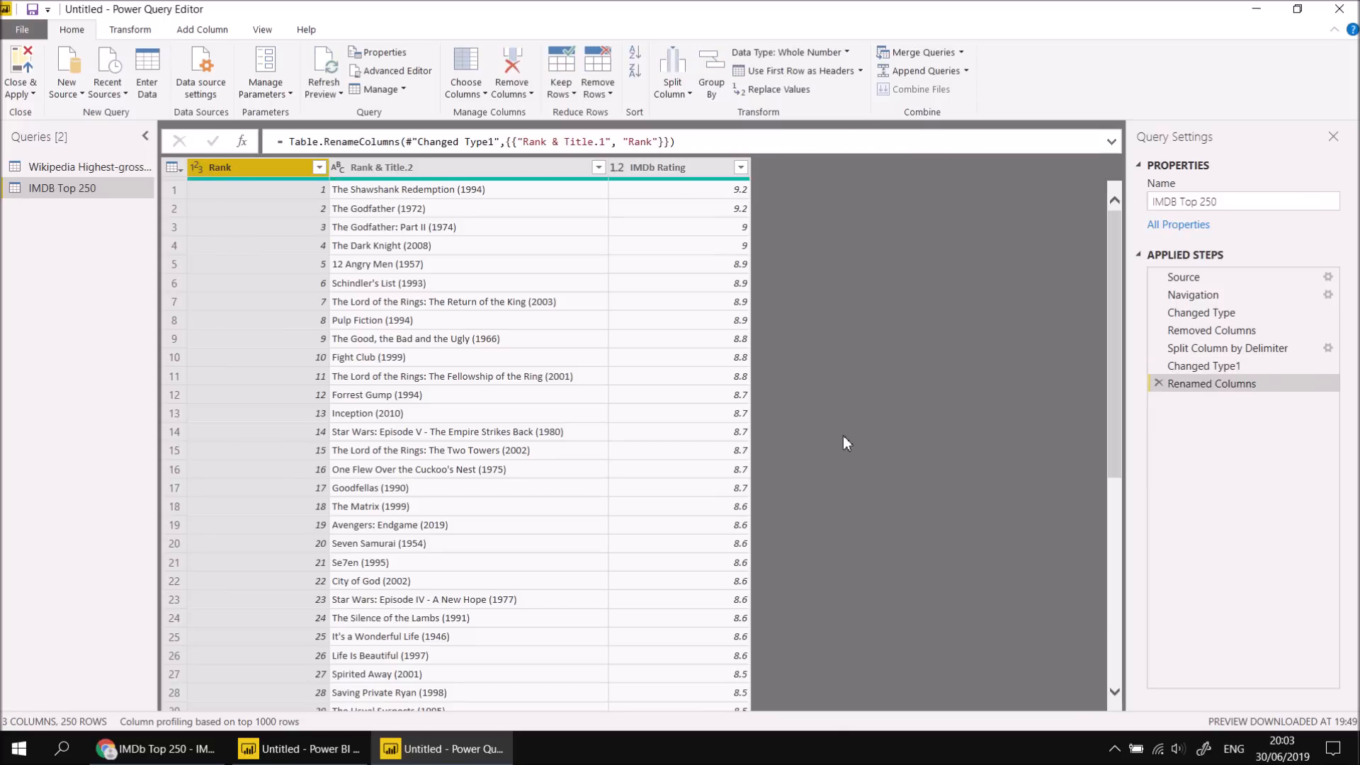
Split the Rank & Title.2 column by a space delimiter at the right-most occurrence only.
right_click(427, 168)
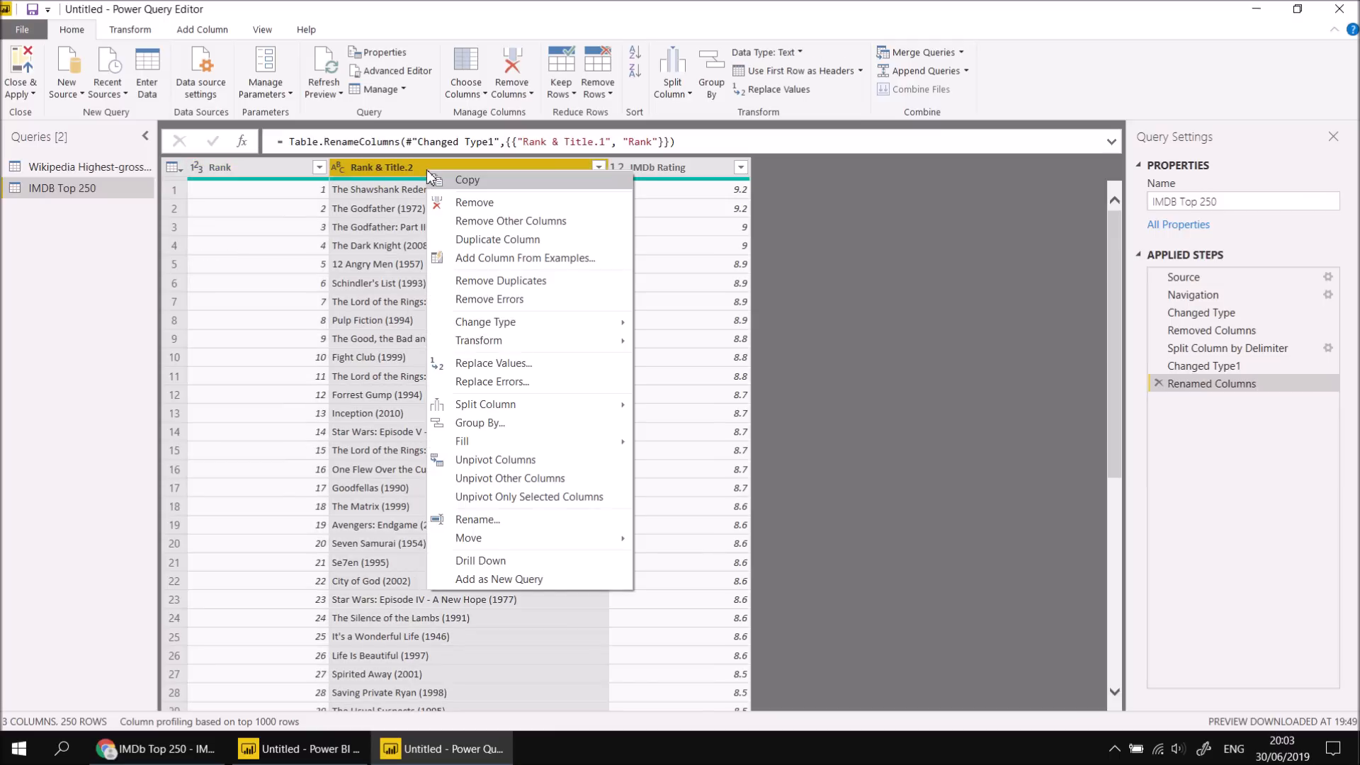
mouse_move(508, 408)
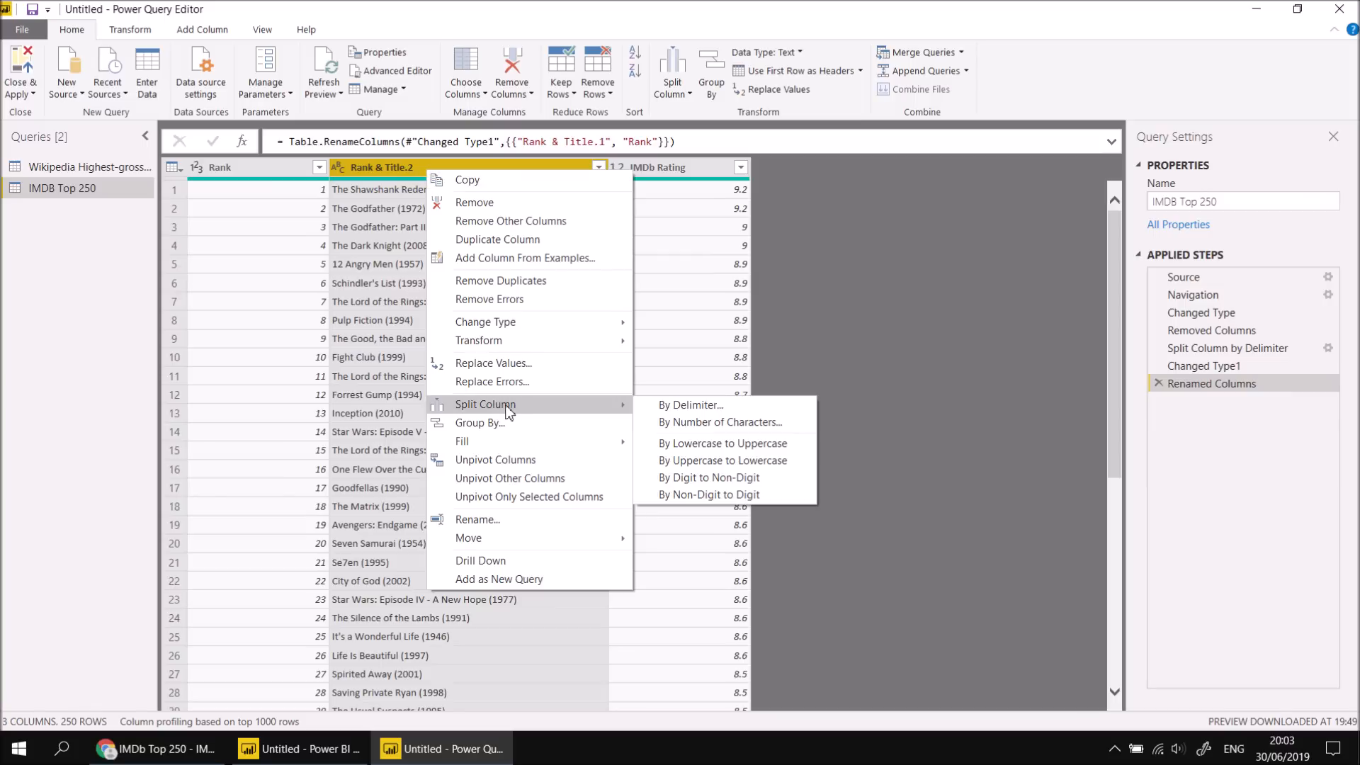
click(699, 406)
click(518, 315)
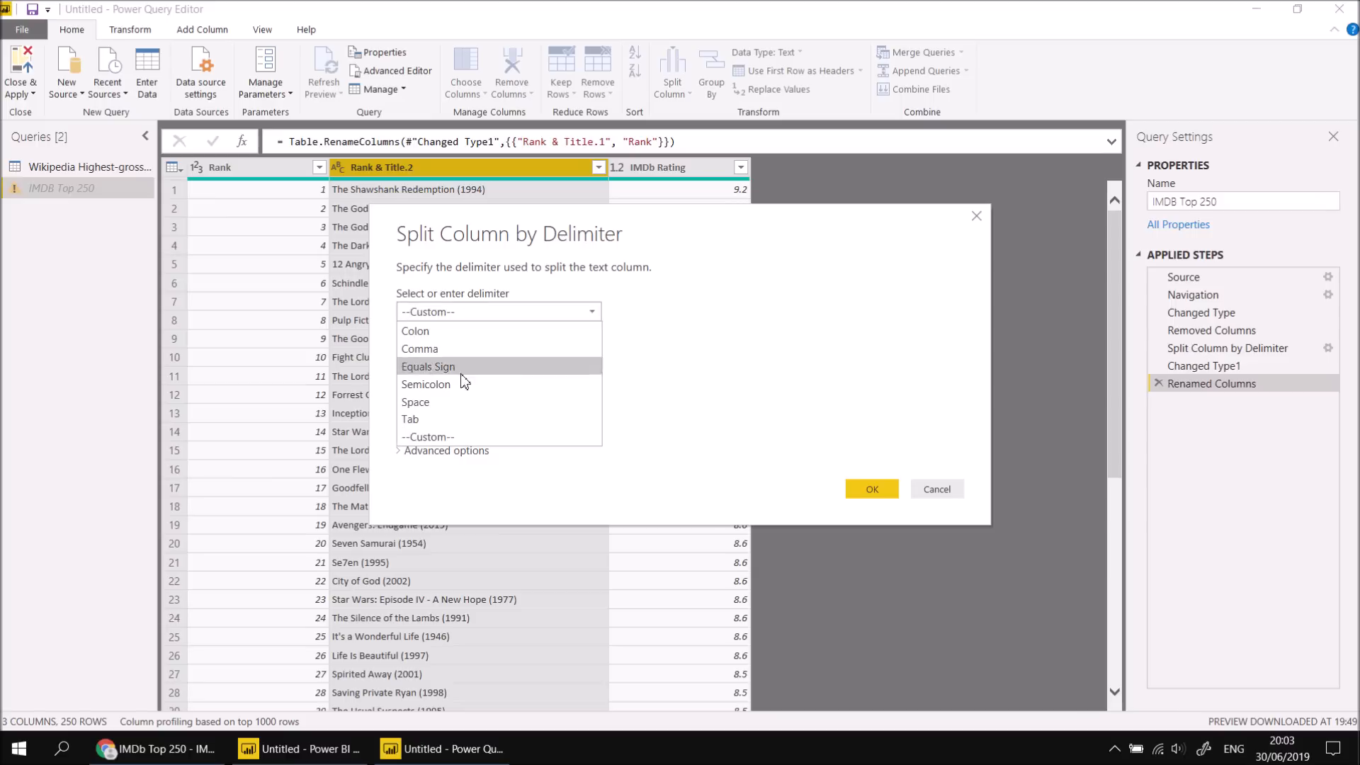
click(448, 398)
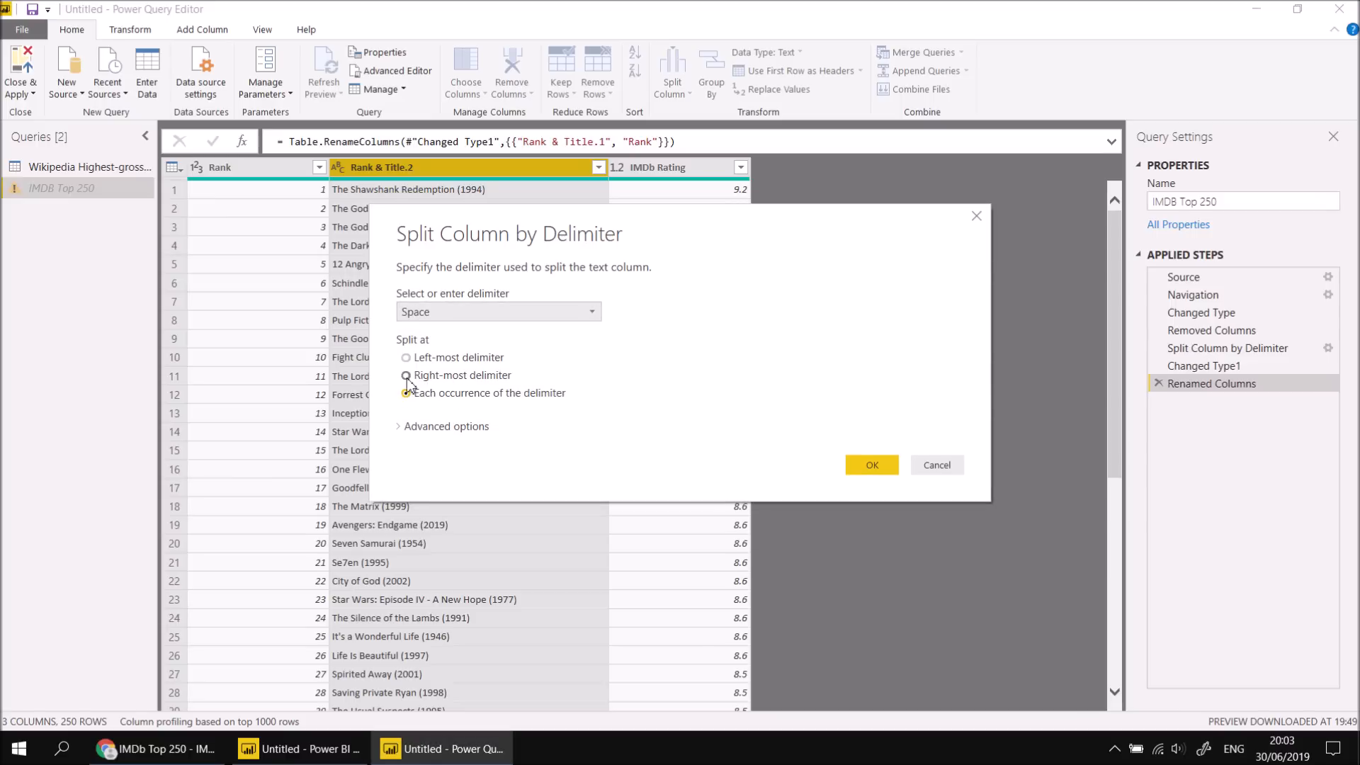
click(422, 376)
click(871, 462)
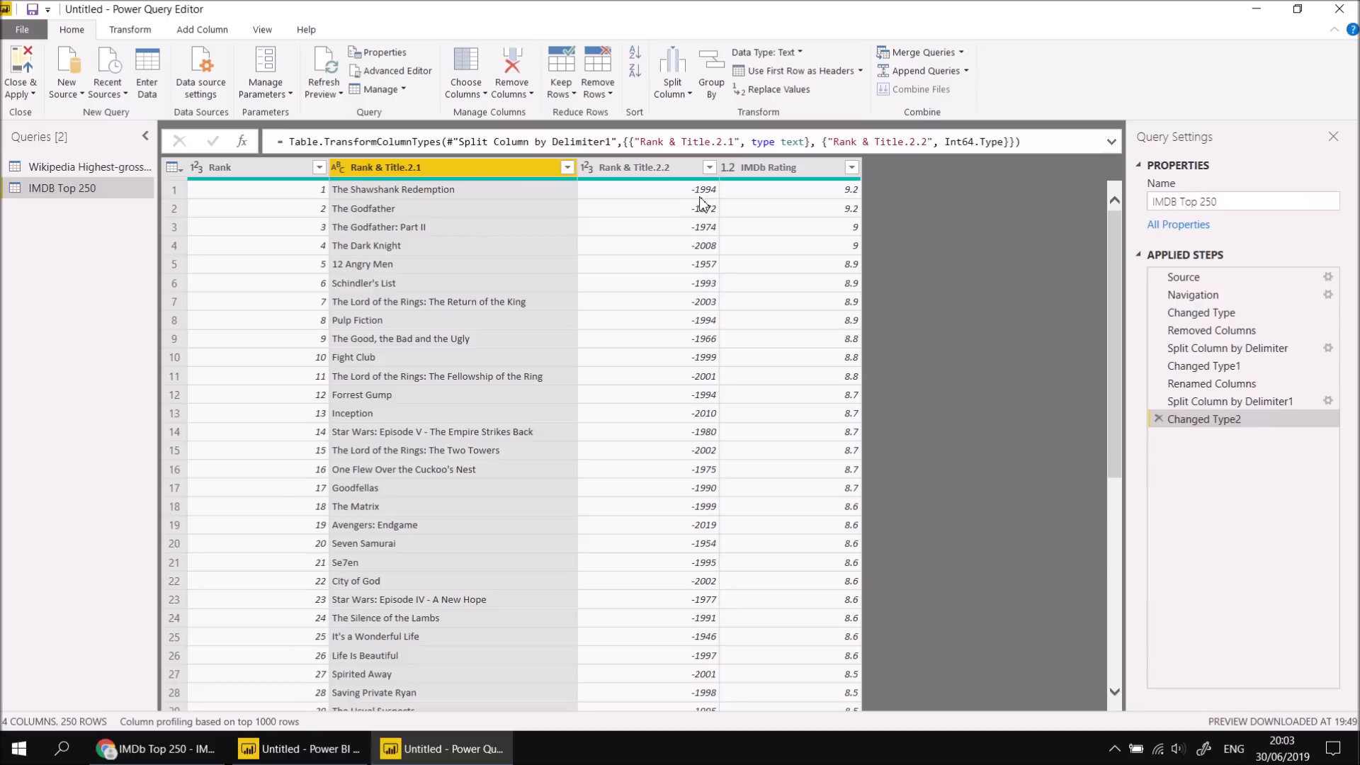
Compare the year values before and after the automatic Changed Type2 step, and delete that step from the query.
click(1194, 402)
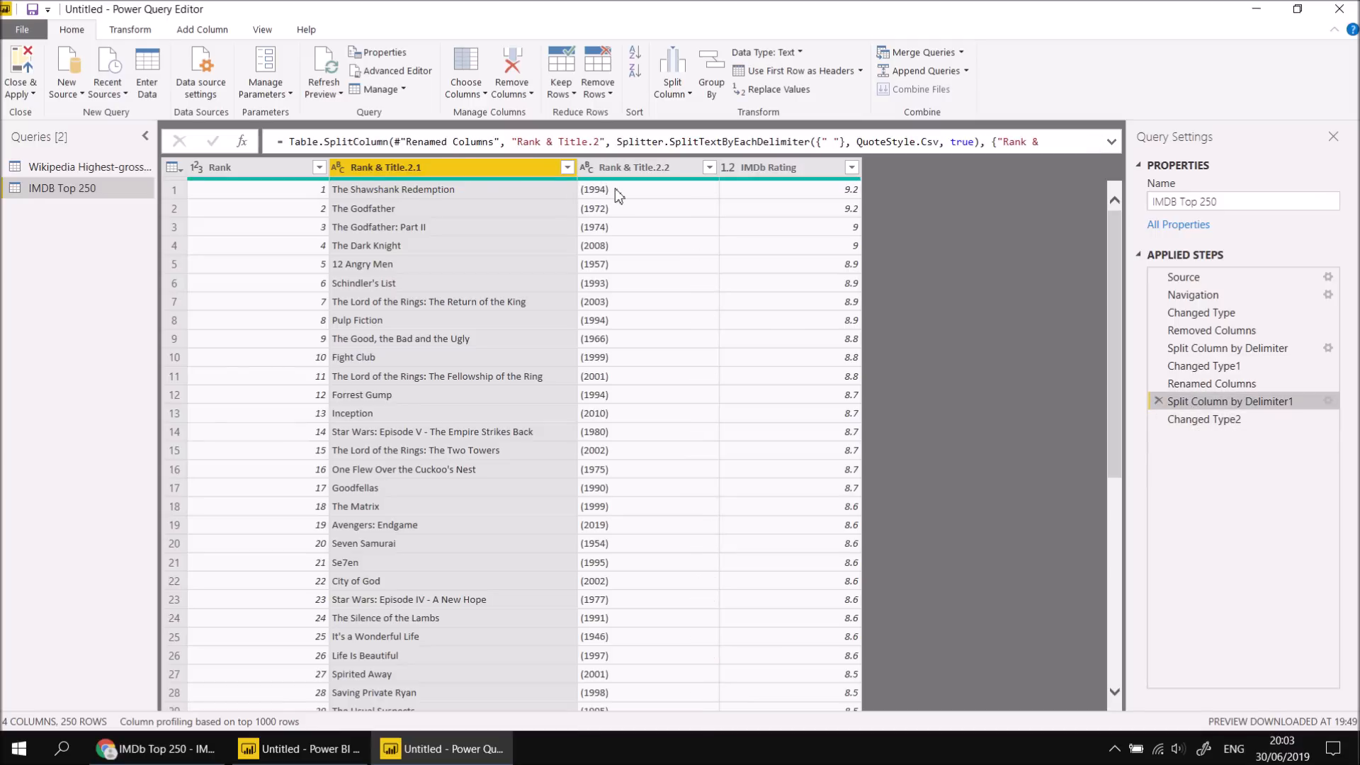
click(1230, 420)
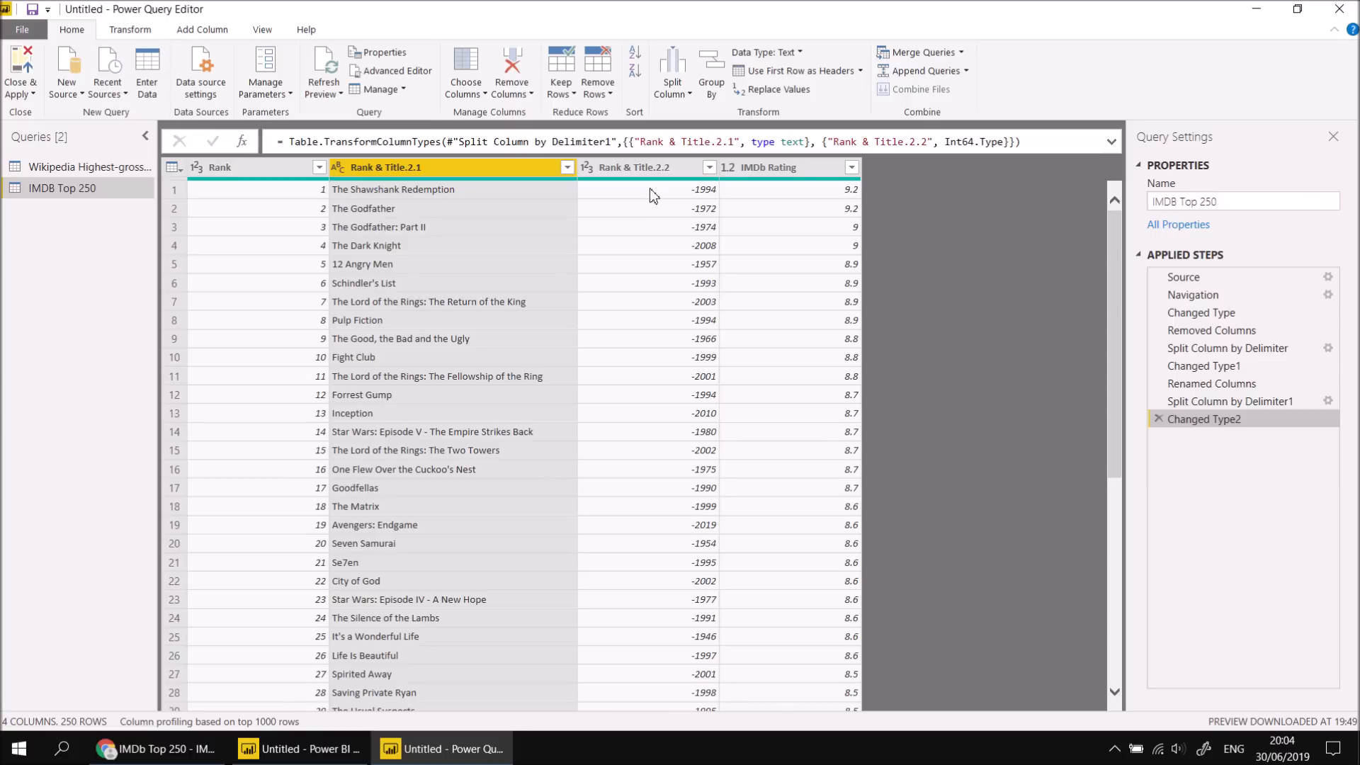
click(1159, 419)
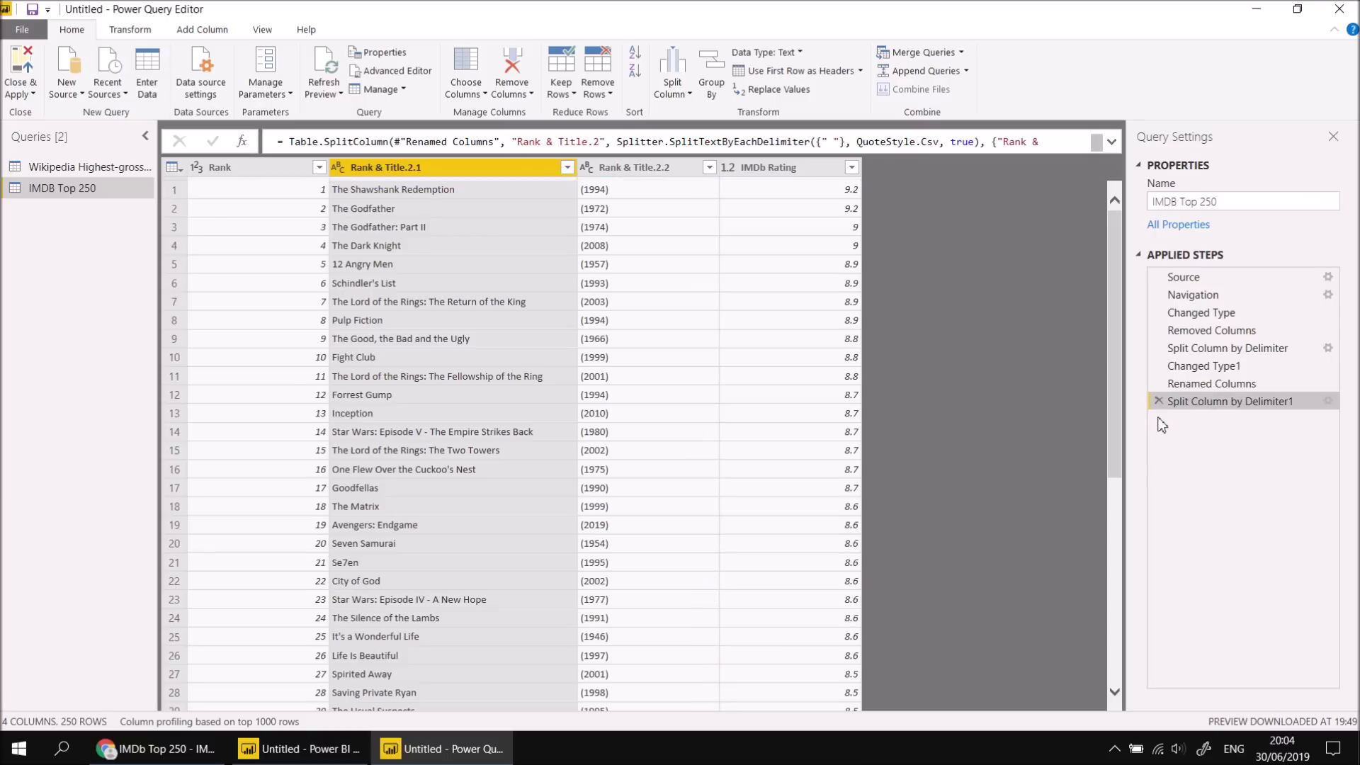
Extract the text between the delimiters "(" and ")" in the Rank & Title.2.2 column.
click(639, 168)
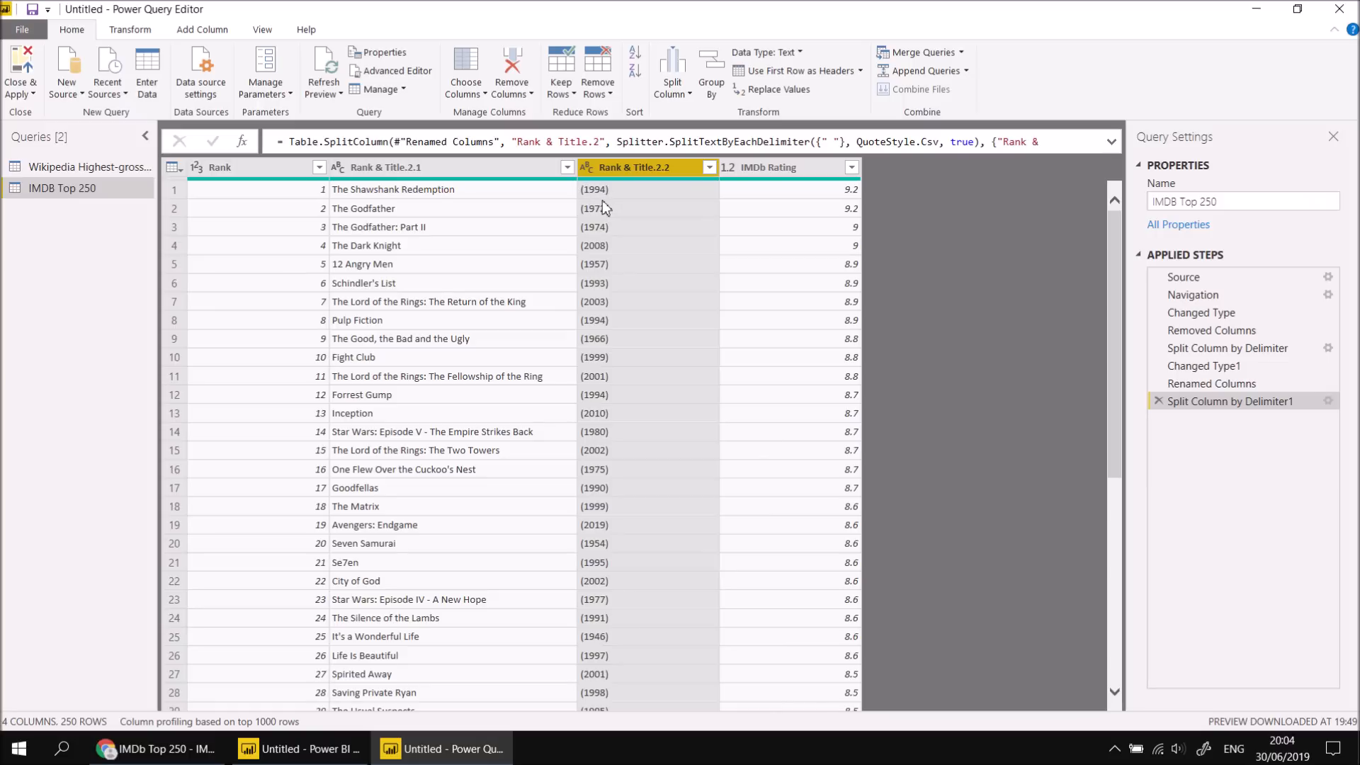
click(151, 32)
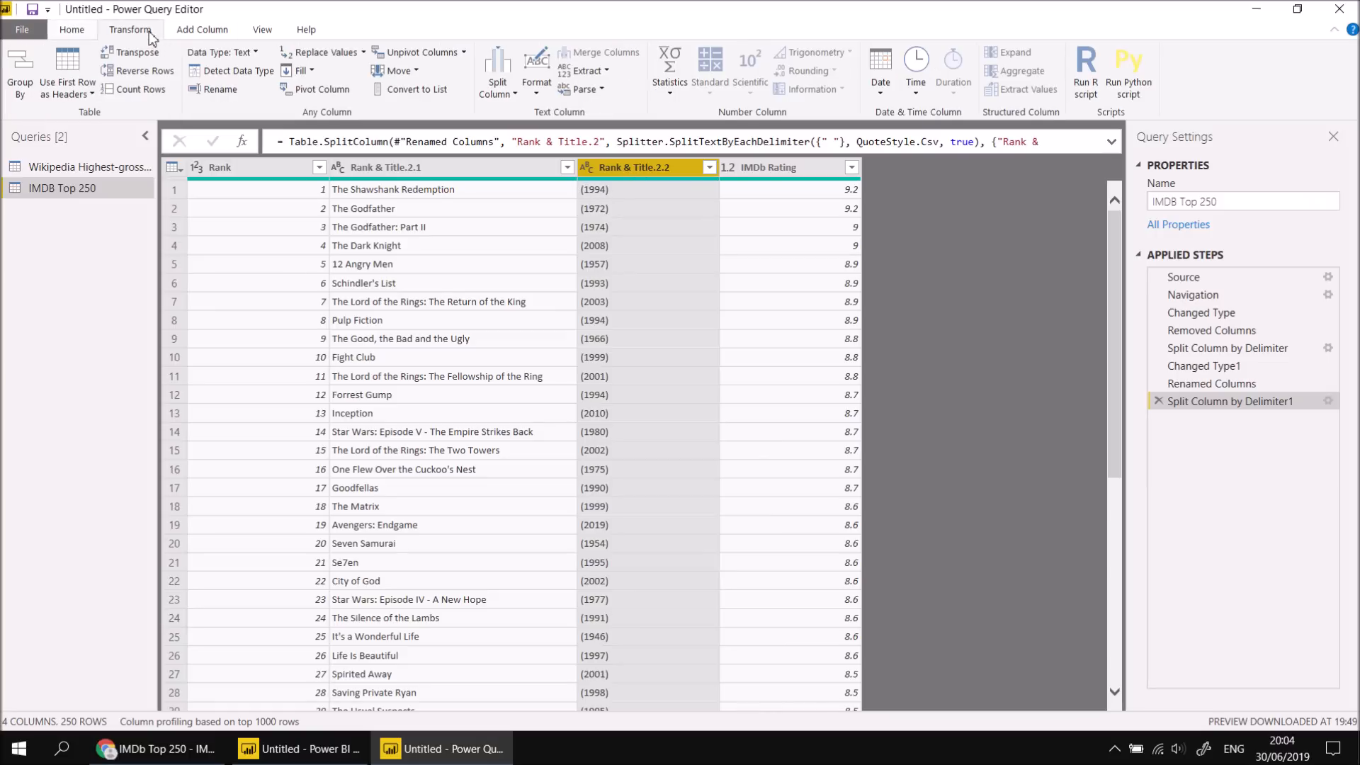
click(605, 72)
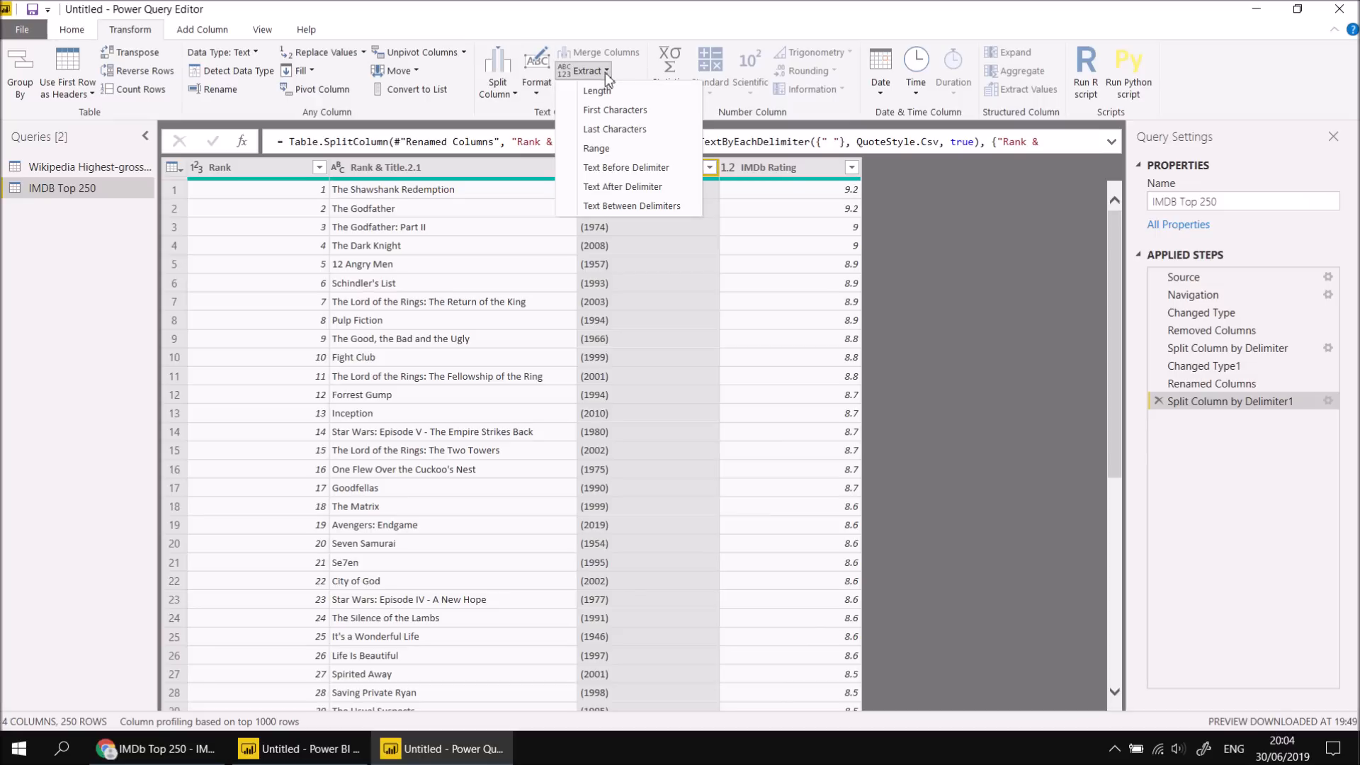
click(638, 206)
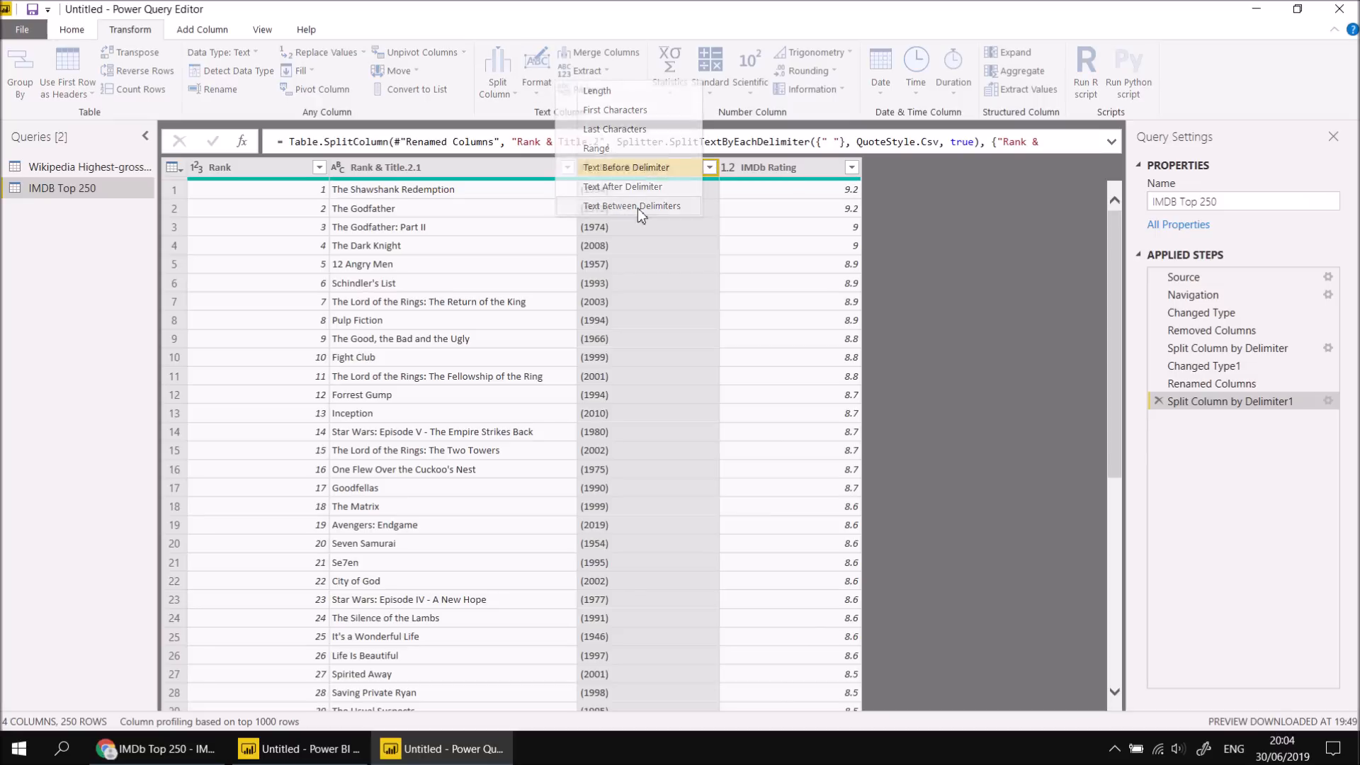
click(480, 343)
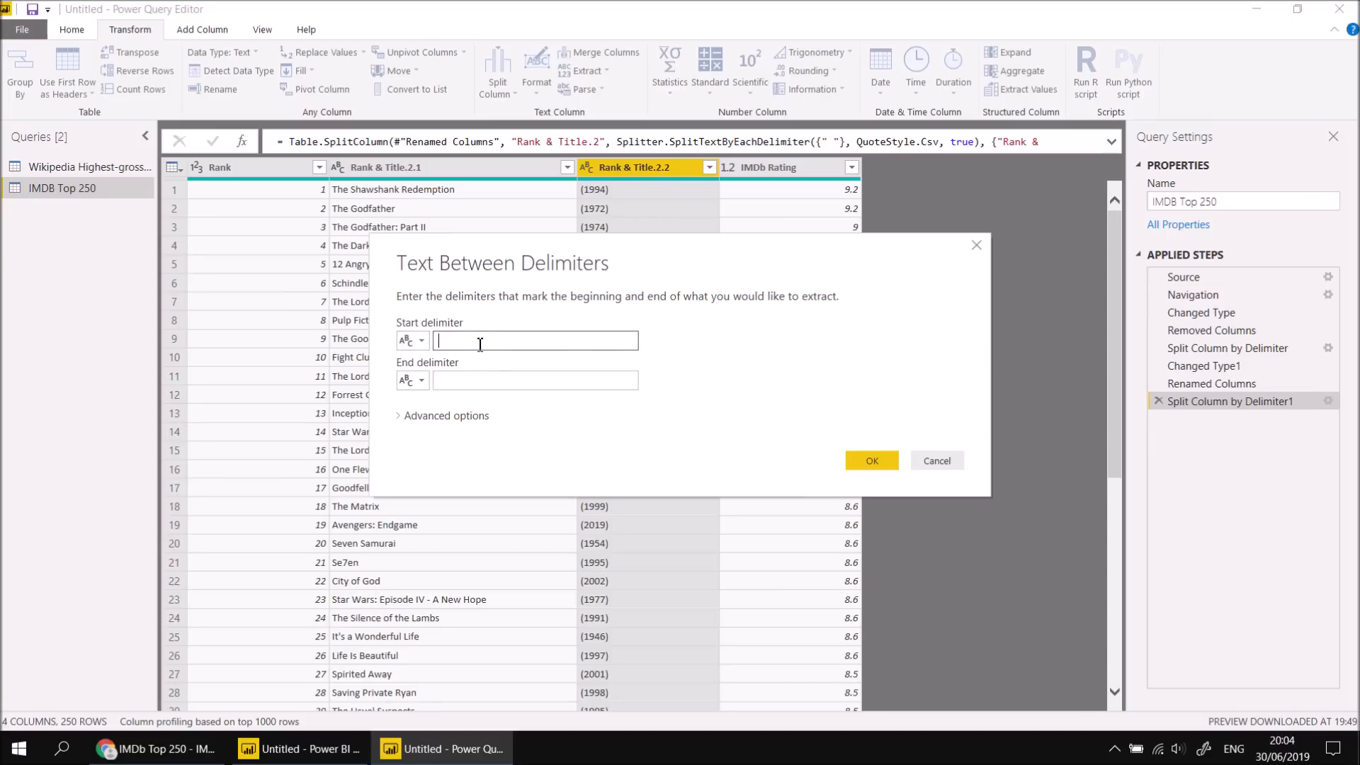
text(()
click(484, 384)
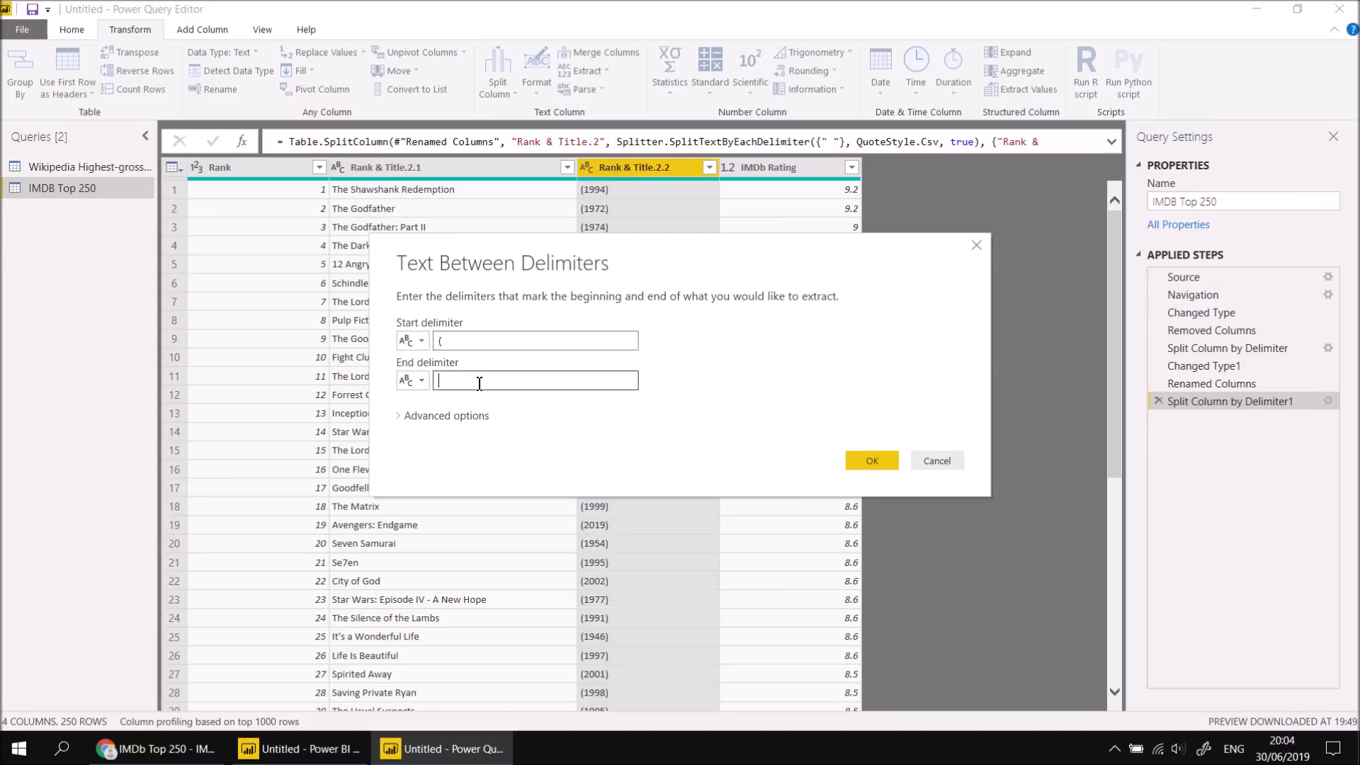
text())
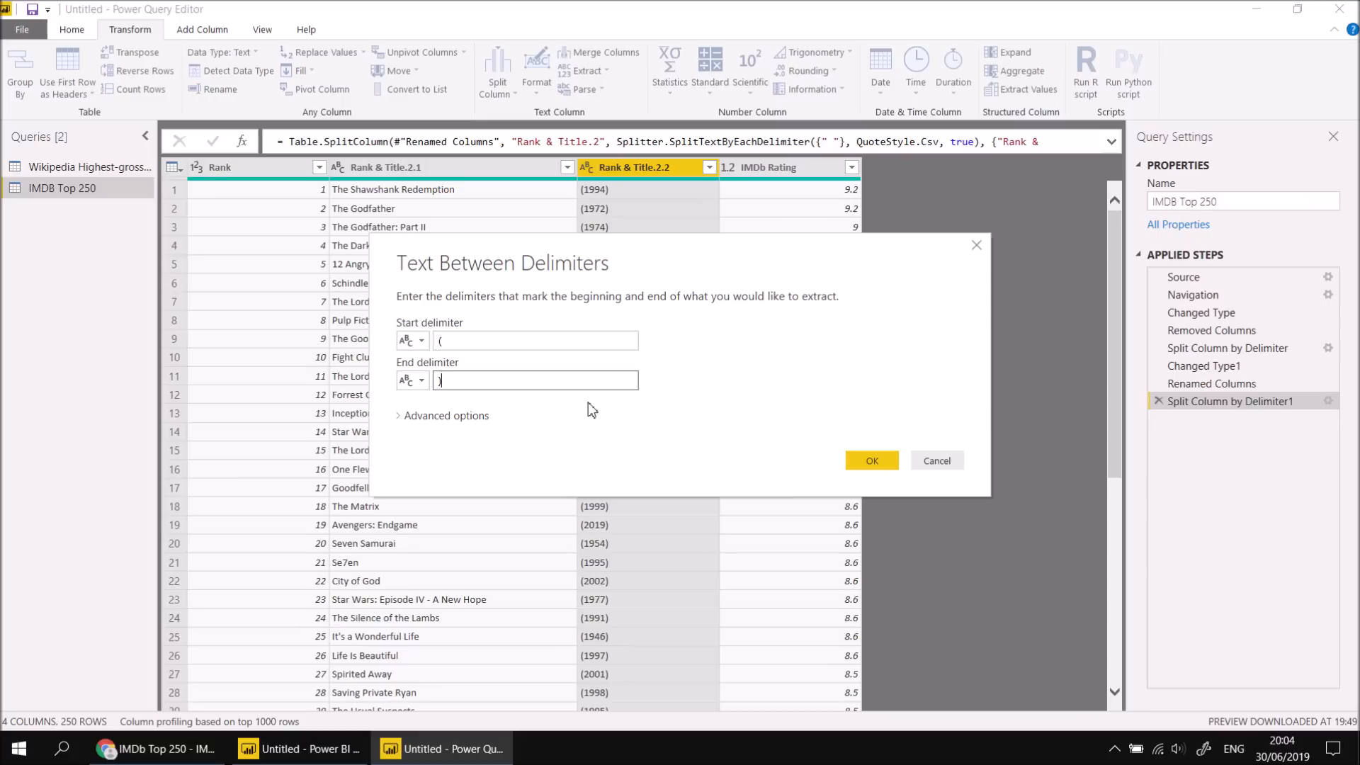
click(873, 462)
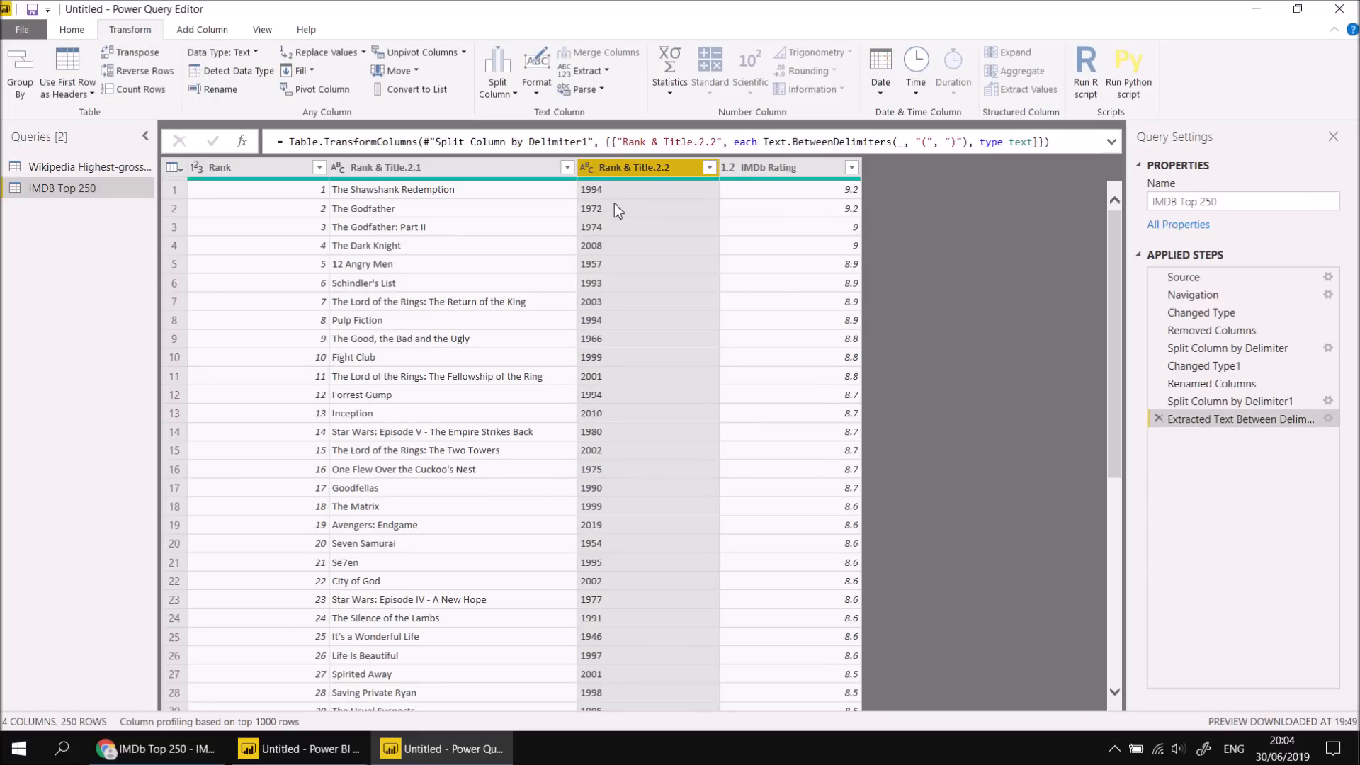
Rename the Rank & Title.2.1 column as Title and the Rank & Title.2.2 column as Year.
double_click(392, 168)
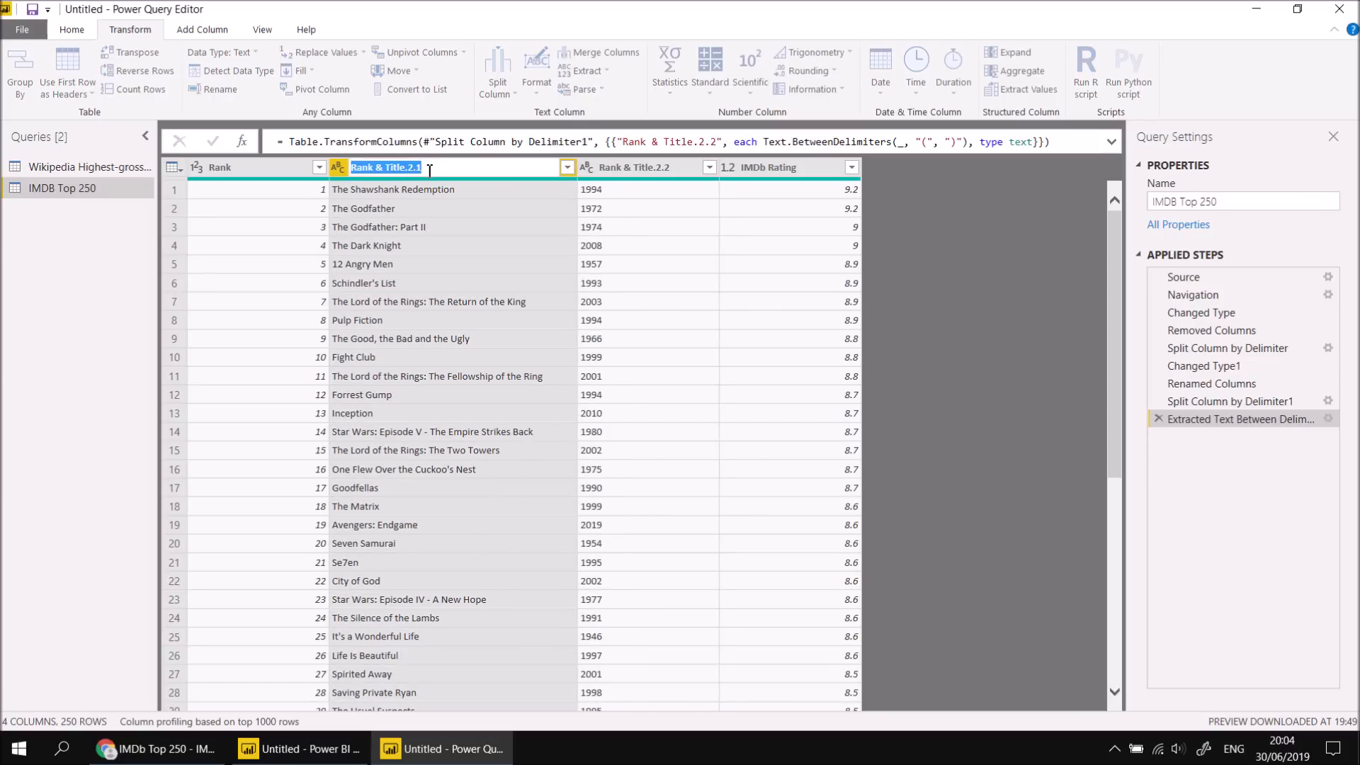
text(Title)
key(Return)
double_click(633, 168)
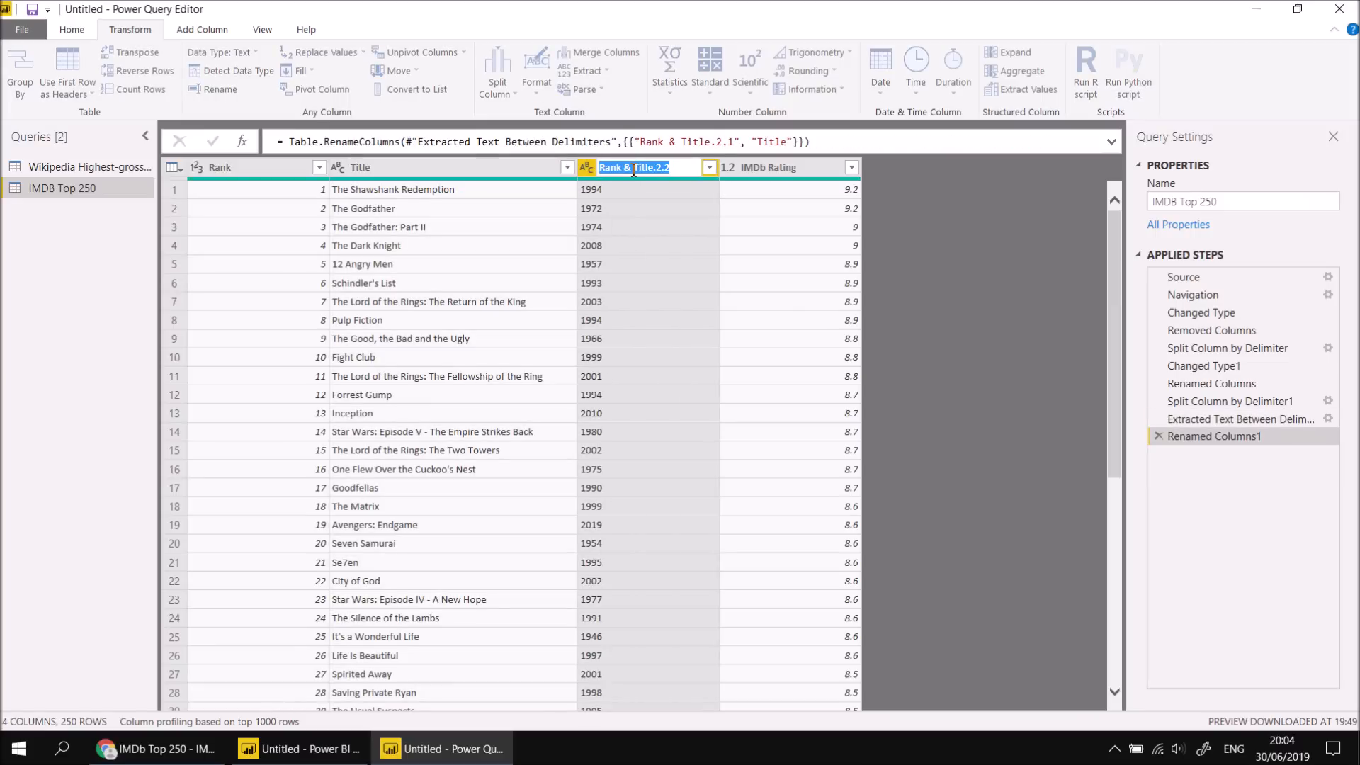
text(Year)
key(Return)
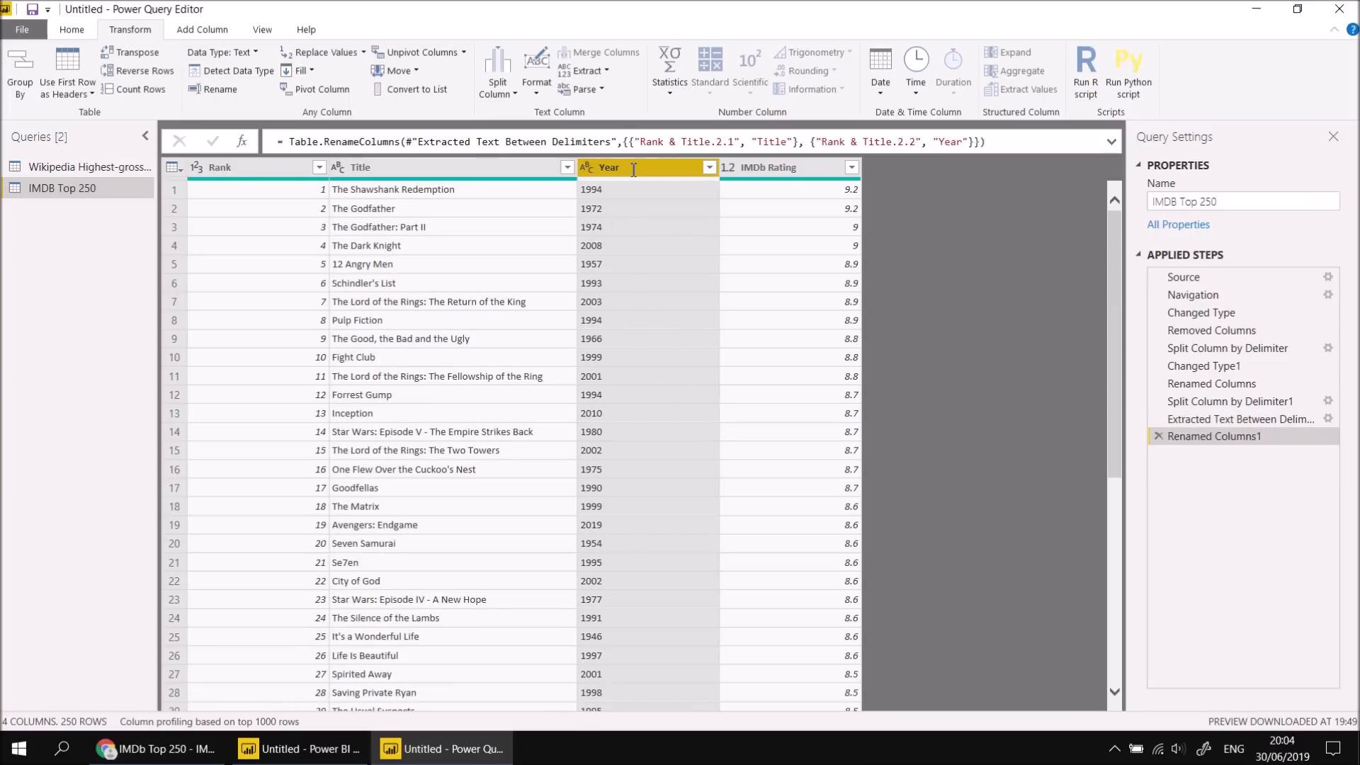
Change the Year column's data type to Whole Number, and close the query editor while applying the changes.
click(587, 169)
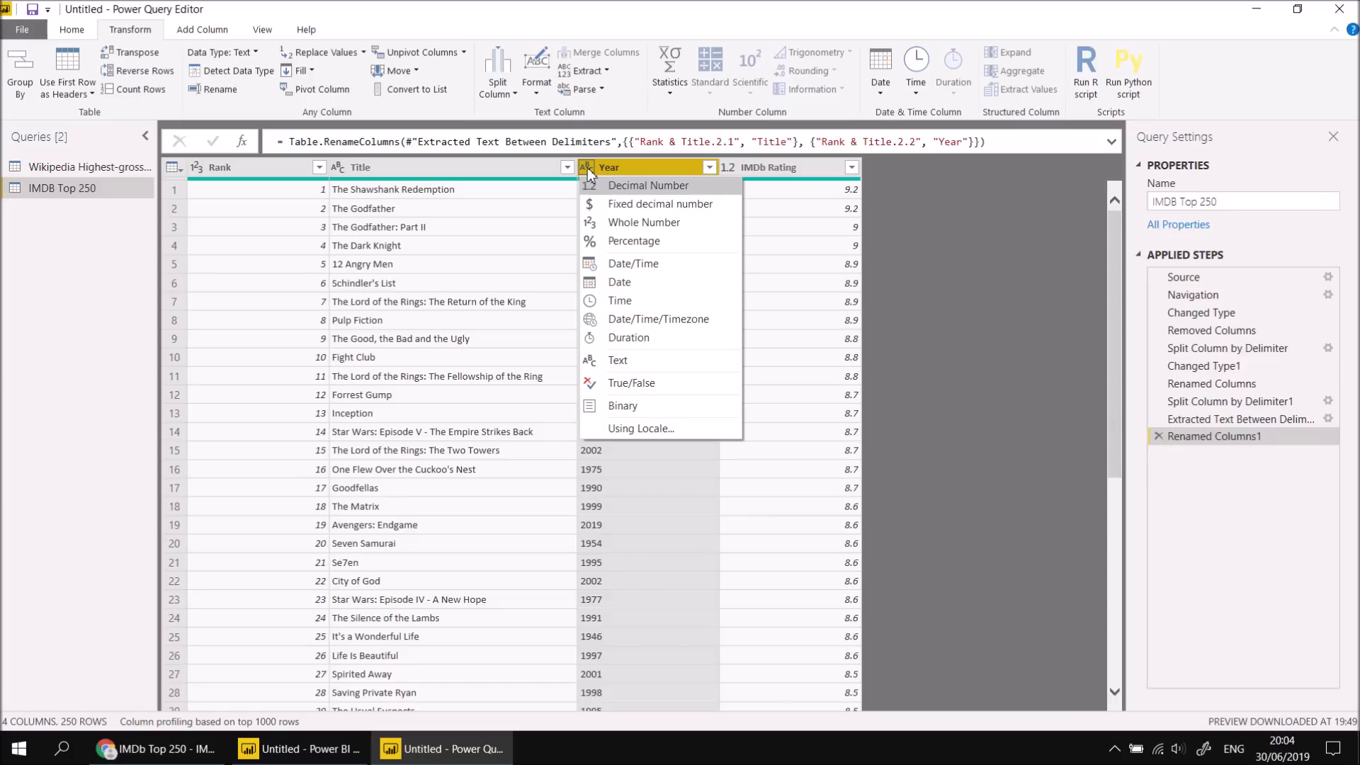
click(599, 223)
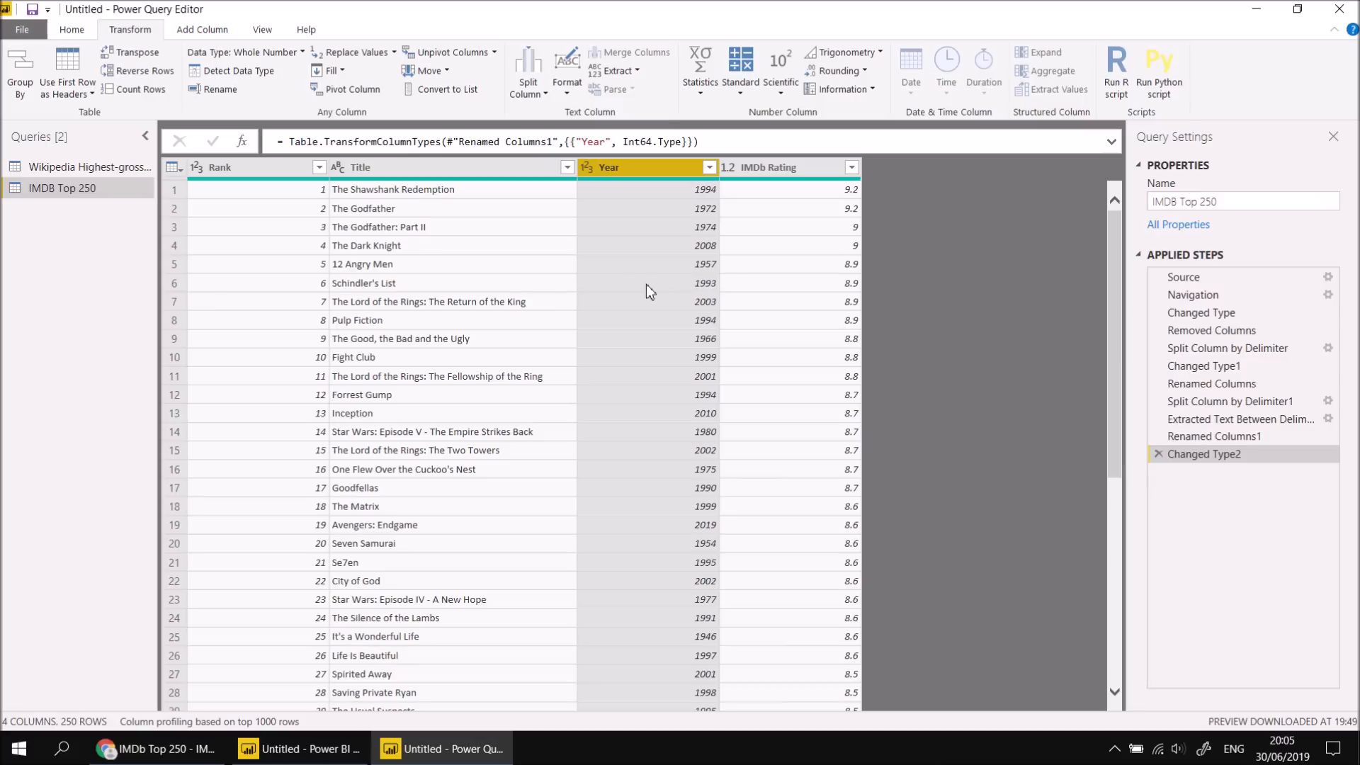
click(73, 31)
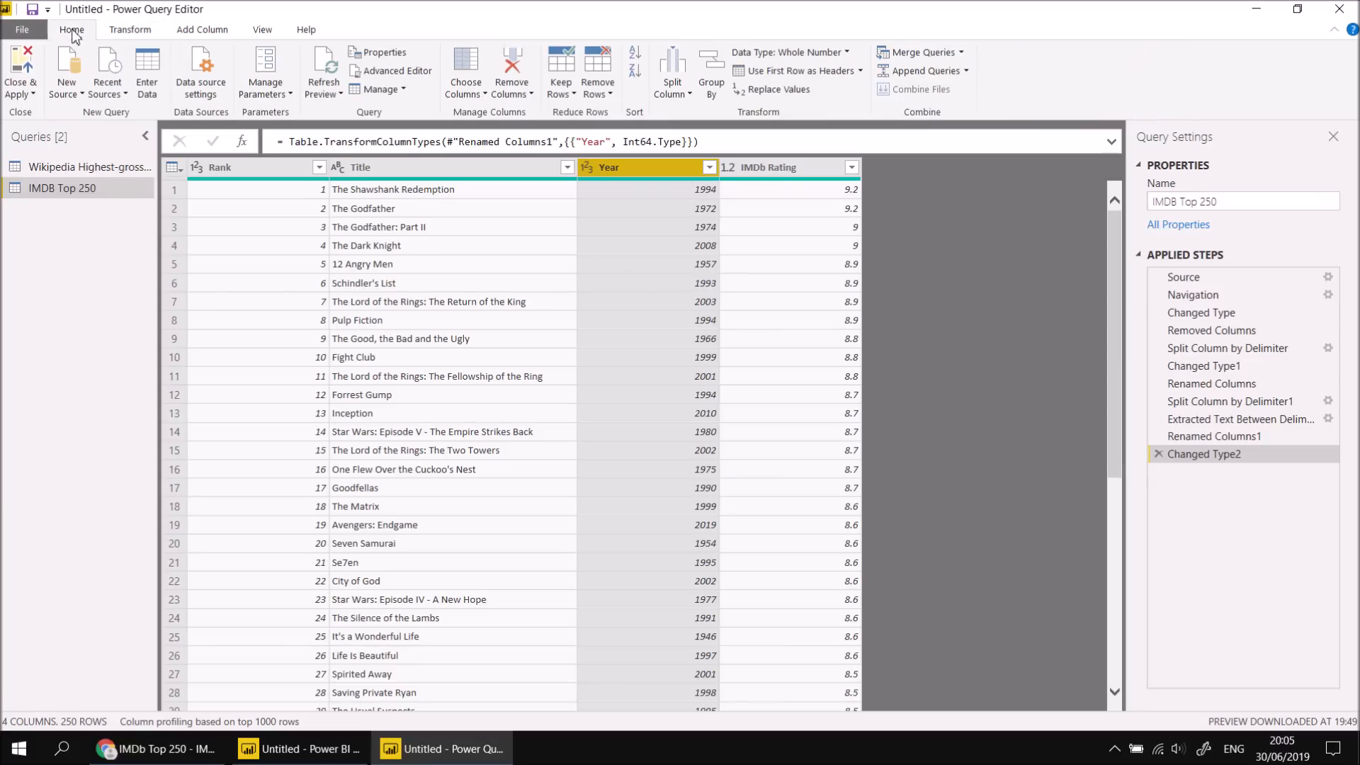
click(24, 68)
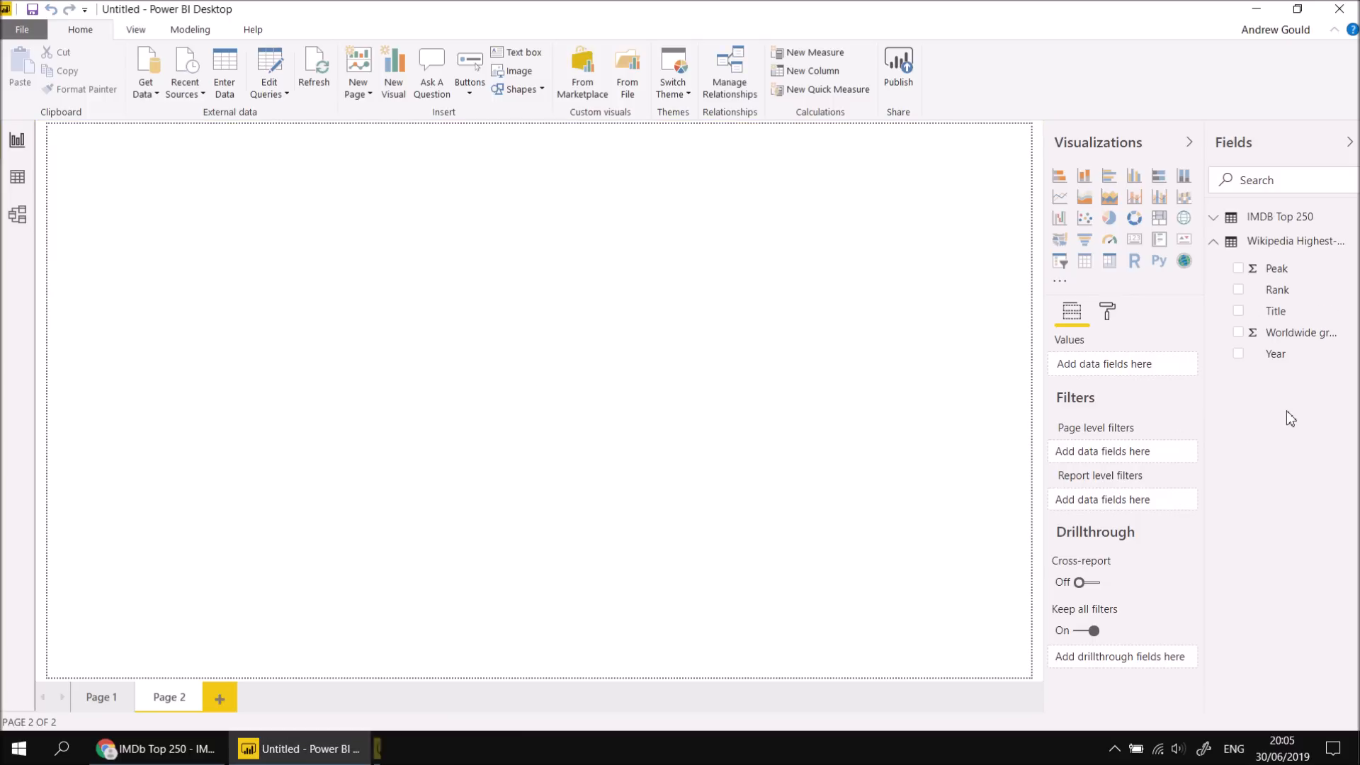
Set the default summarization of the Year field in the IMDB Top 250 table to Don't summarize.
click(1215, 219)
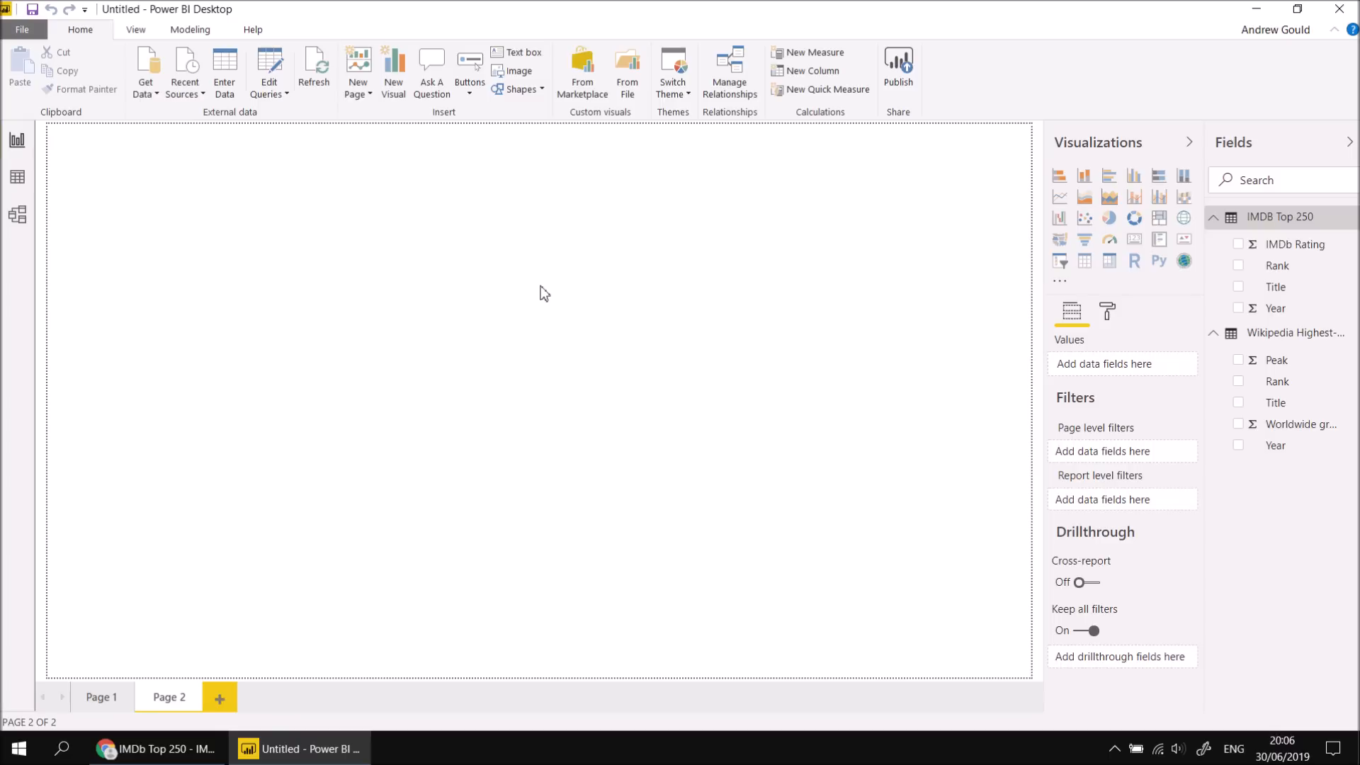
click(1277, 311)
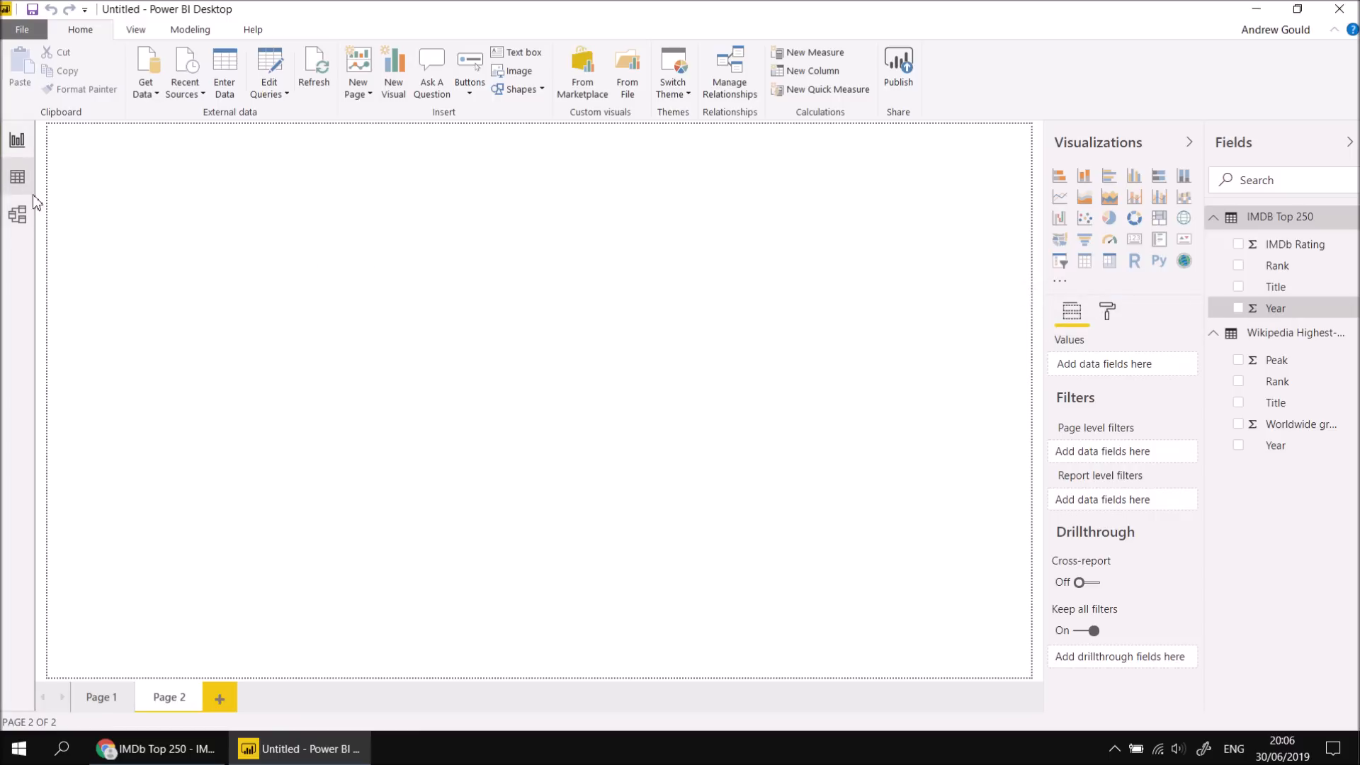
click(196, 29)
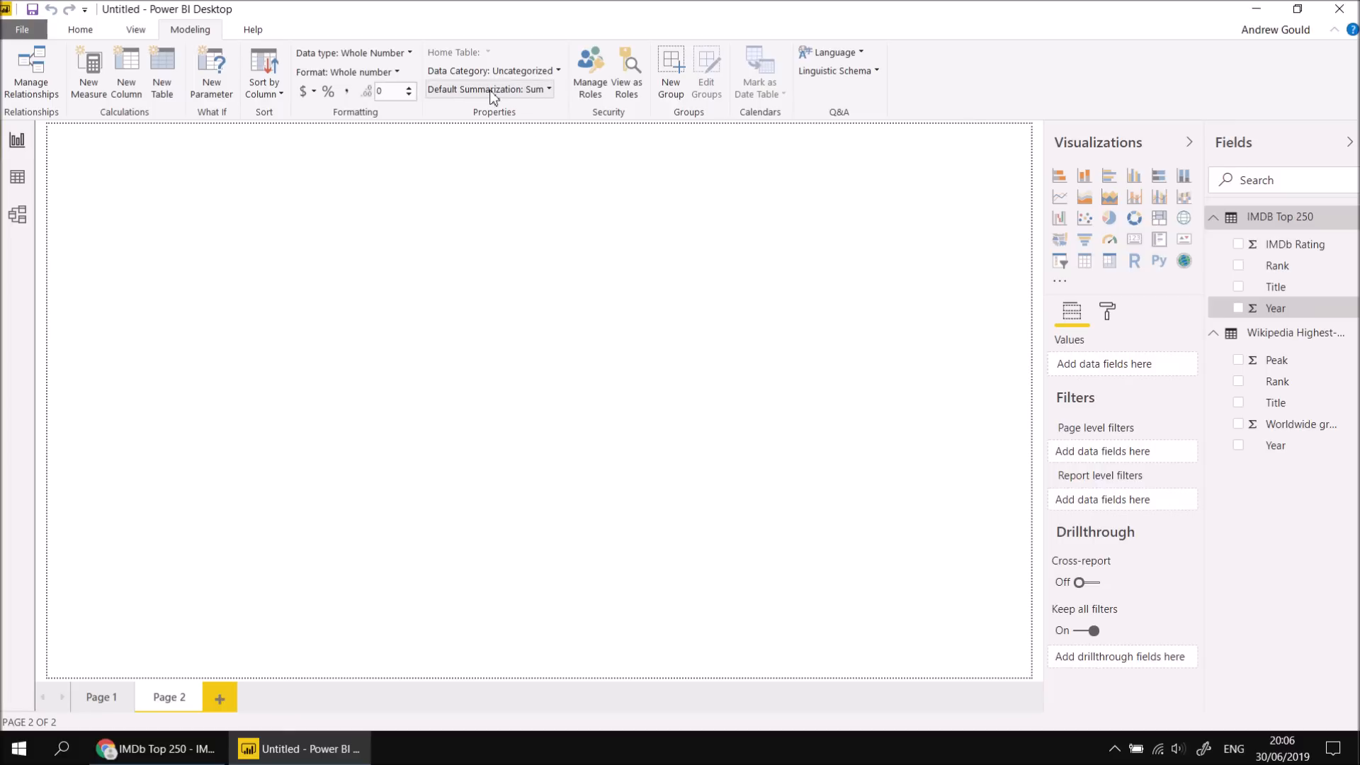
click(548, 93)
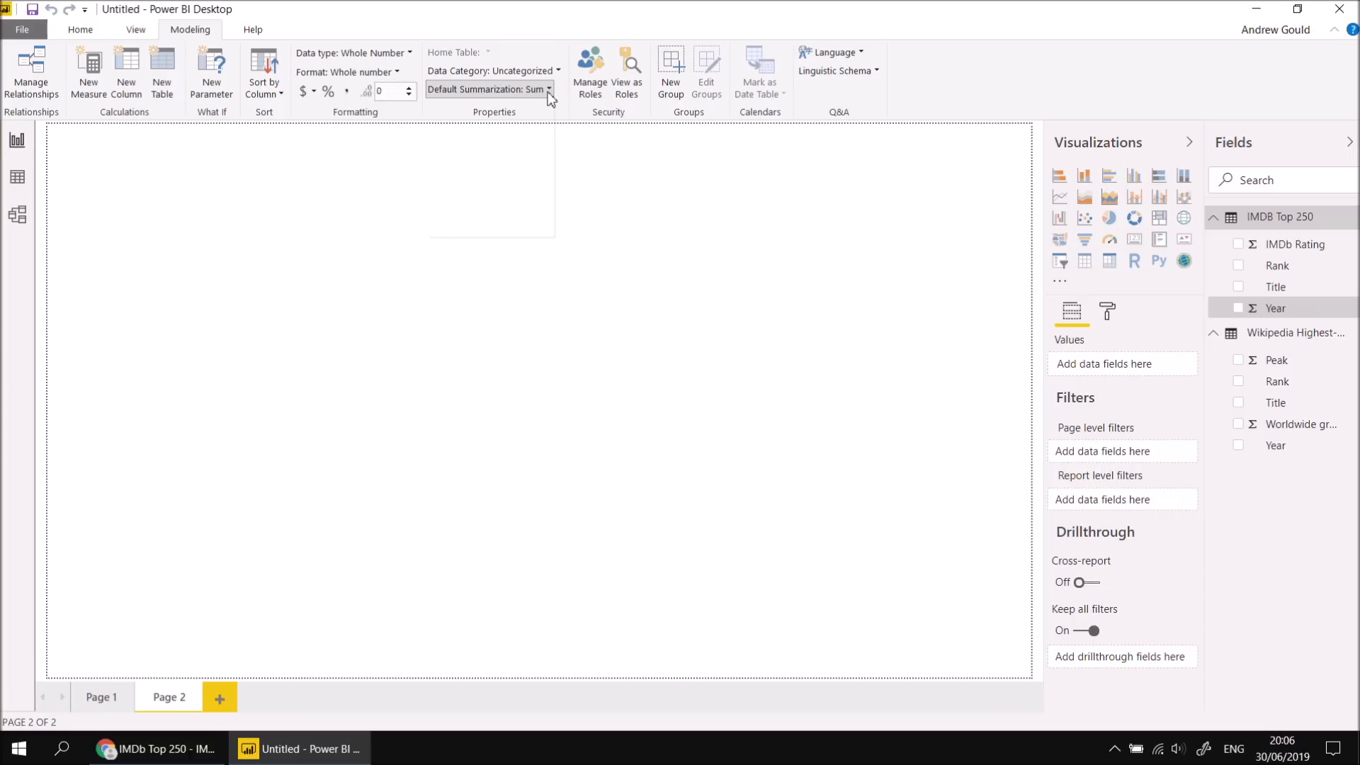
click(548, 93)
click(548, 93)
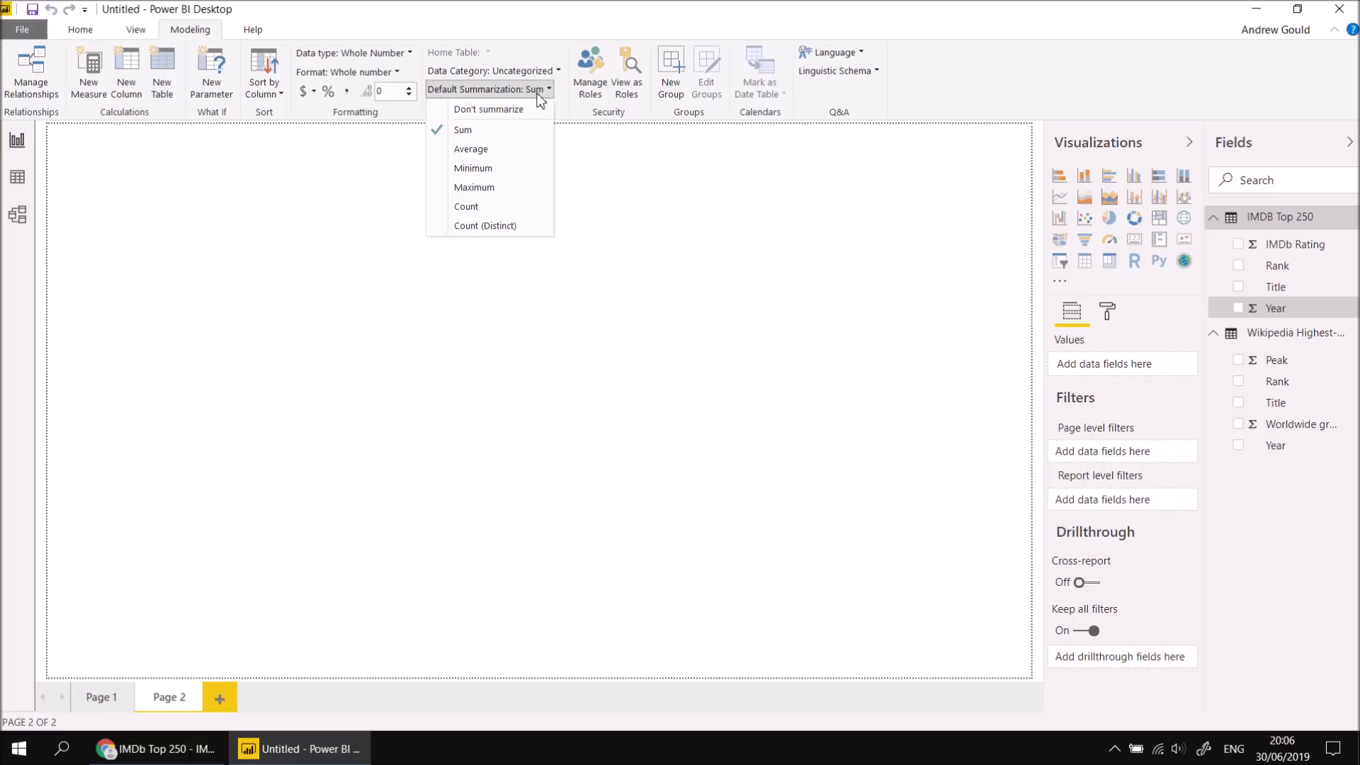
click(489, 110)
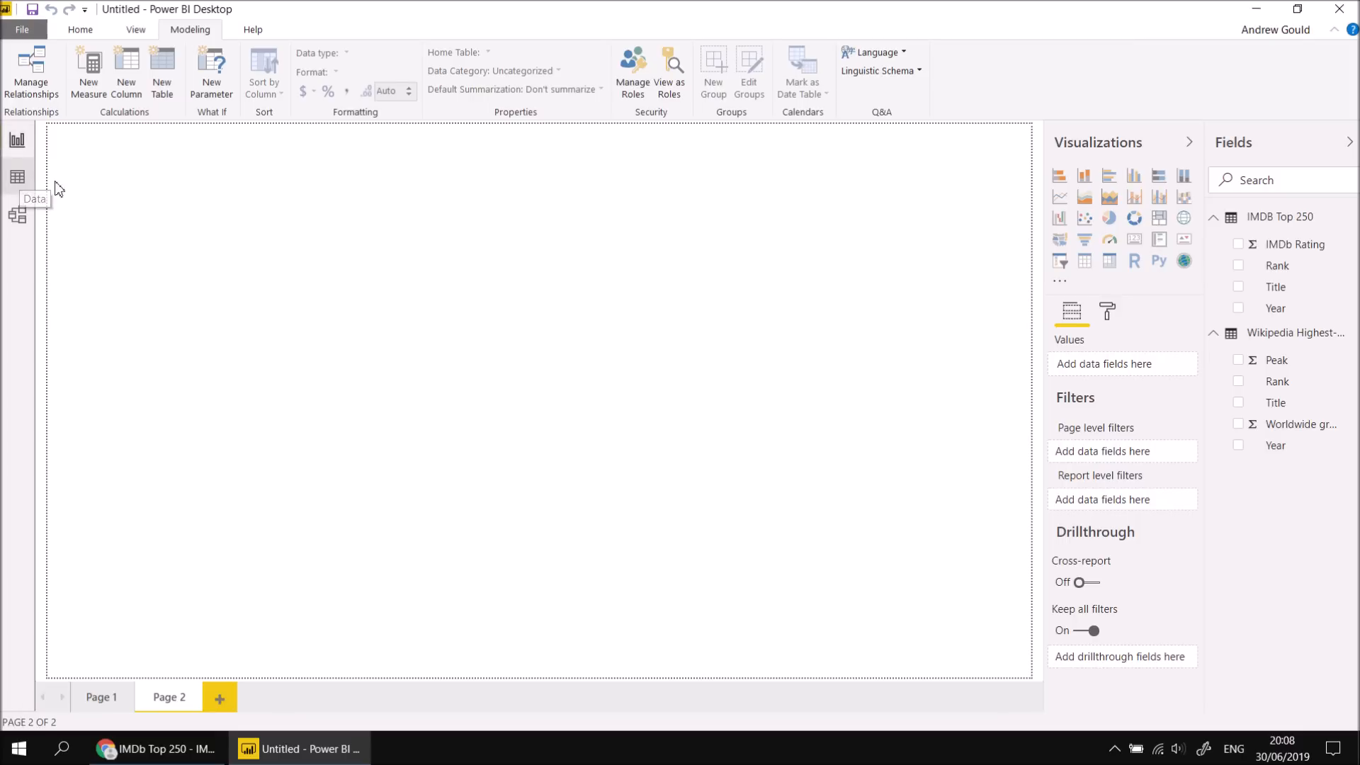
Delete the relationship between the Wikipedia Highest-grossing films and IMDB Top 250 tables in the data model.
click(21, 217)
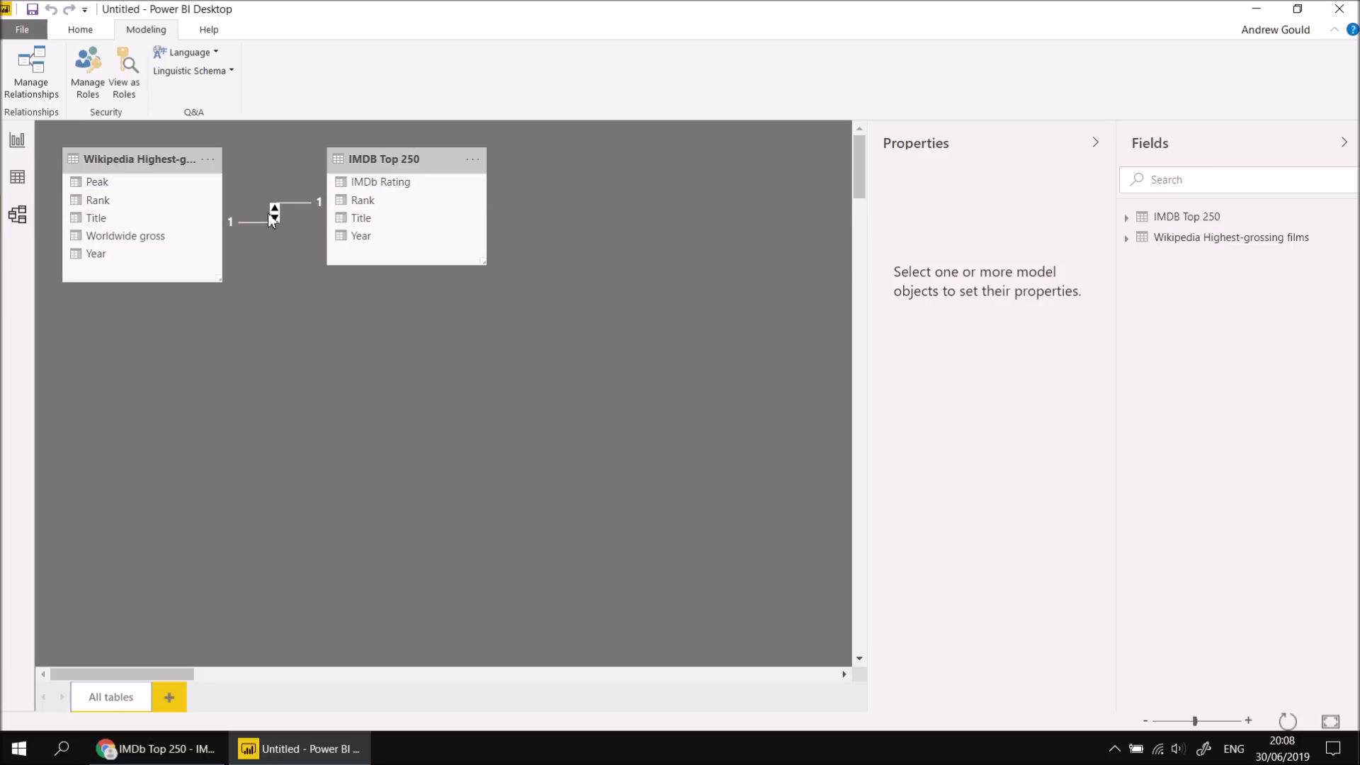
right_click(275, 217)
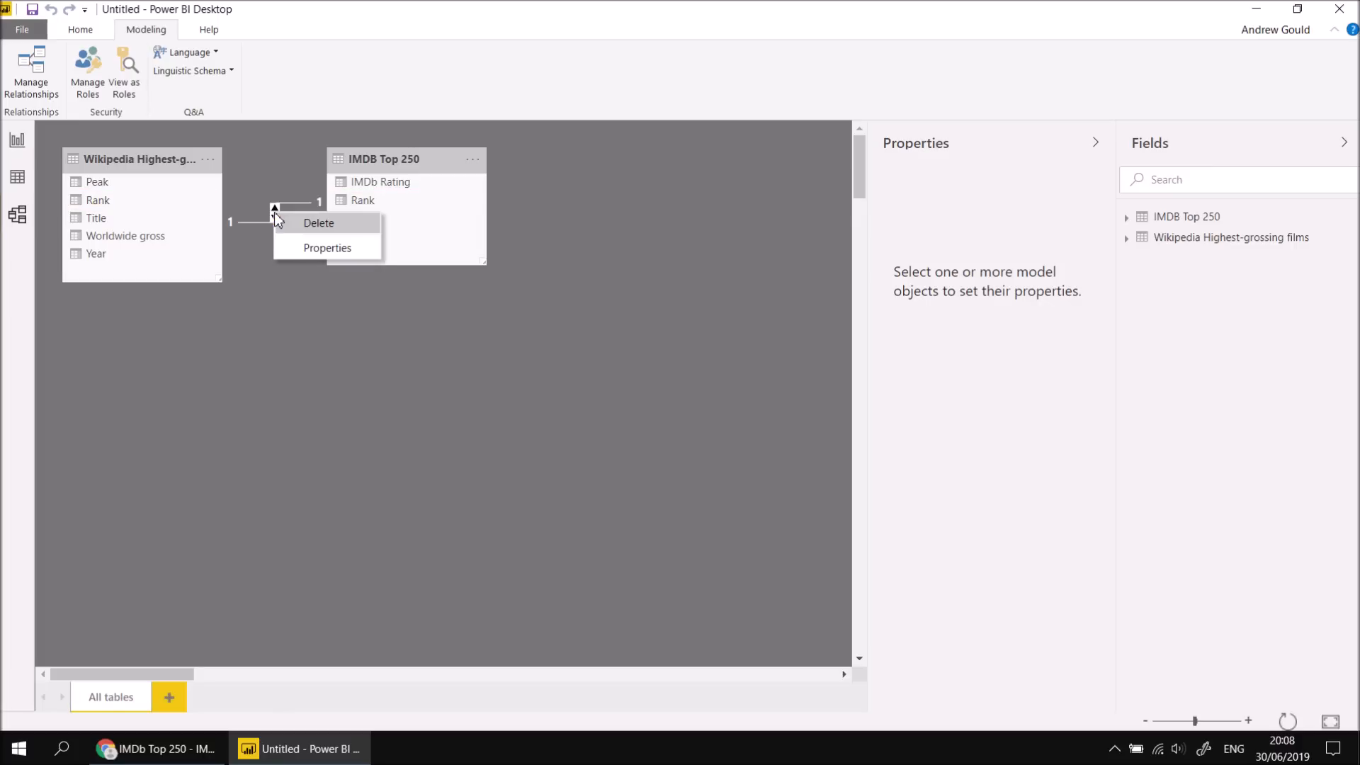
click(301, 224)
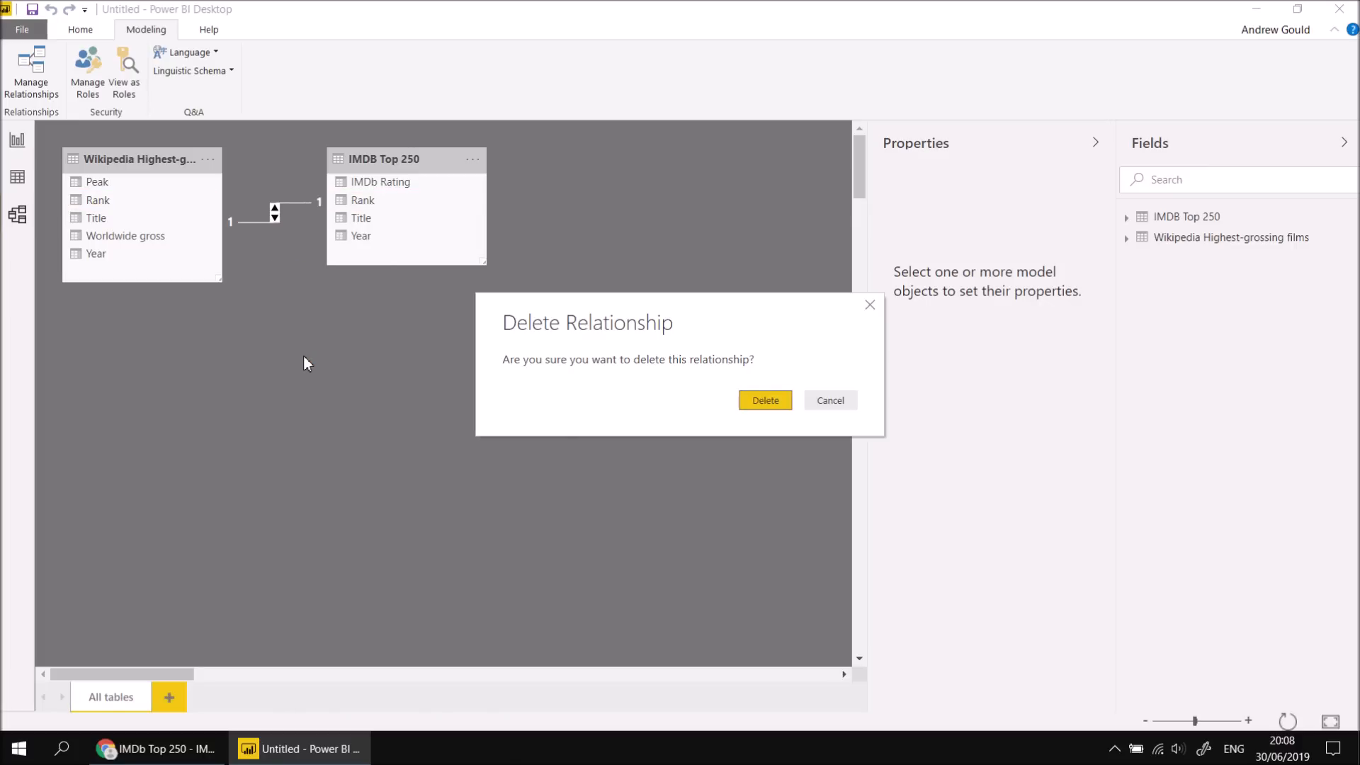
click(766, 401)
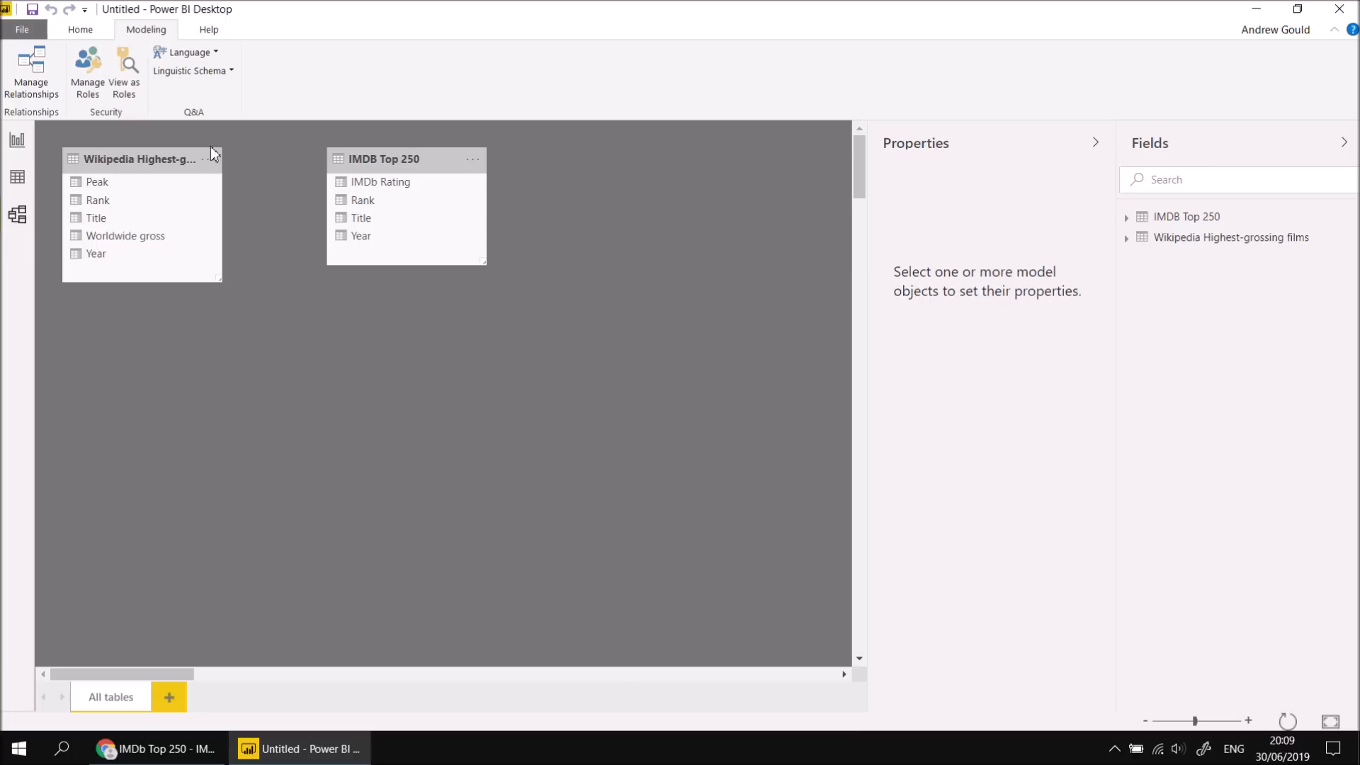
Turn off autodetection of new relationships after data is loaded in the current file's Data Load options.
click(27, 32)
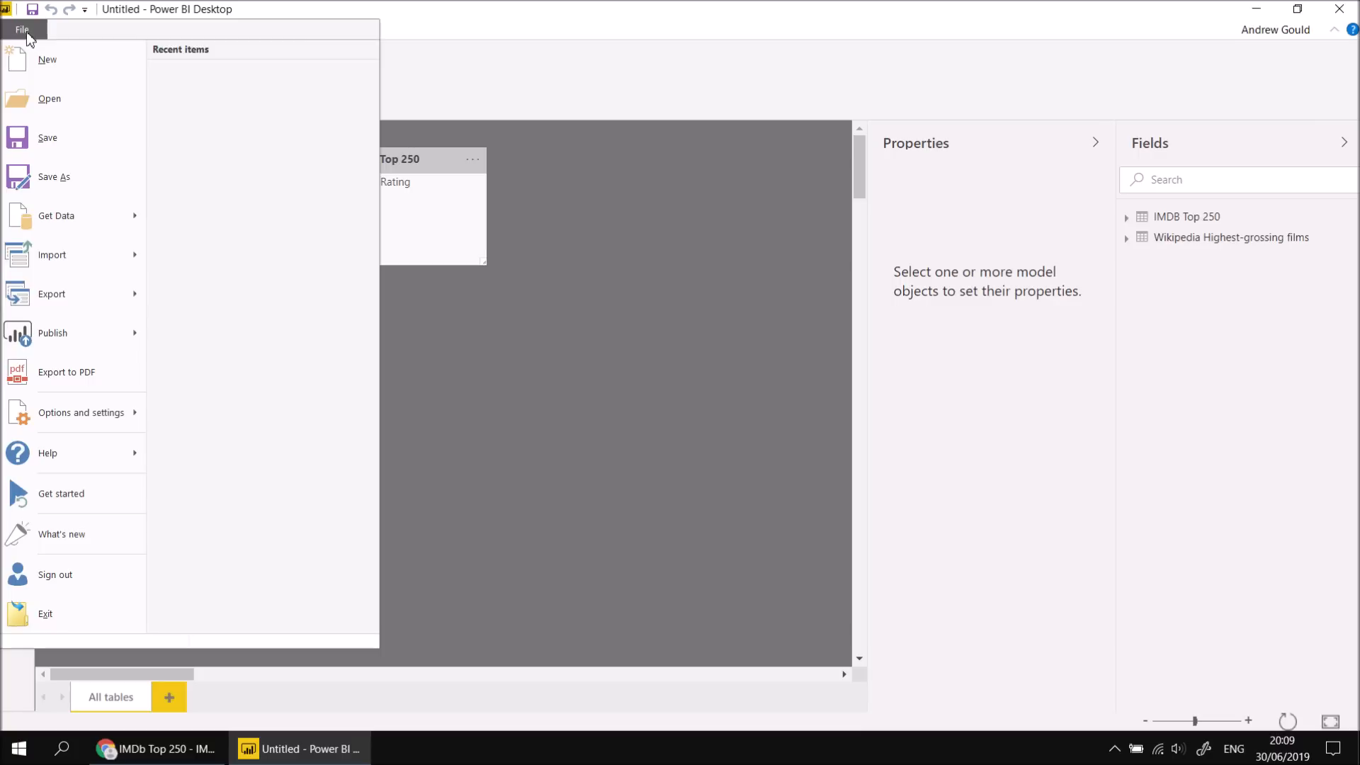
mouse_move(89, 419)
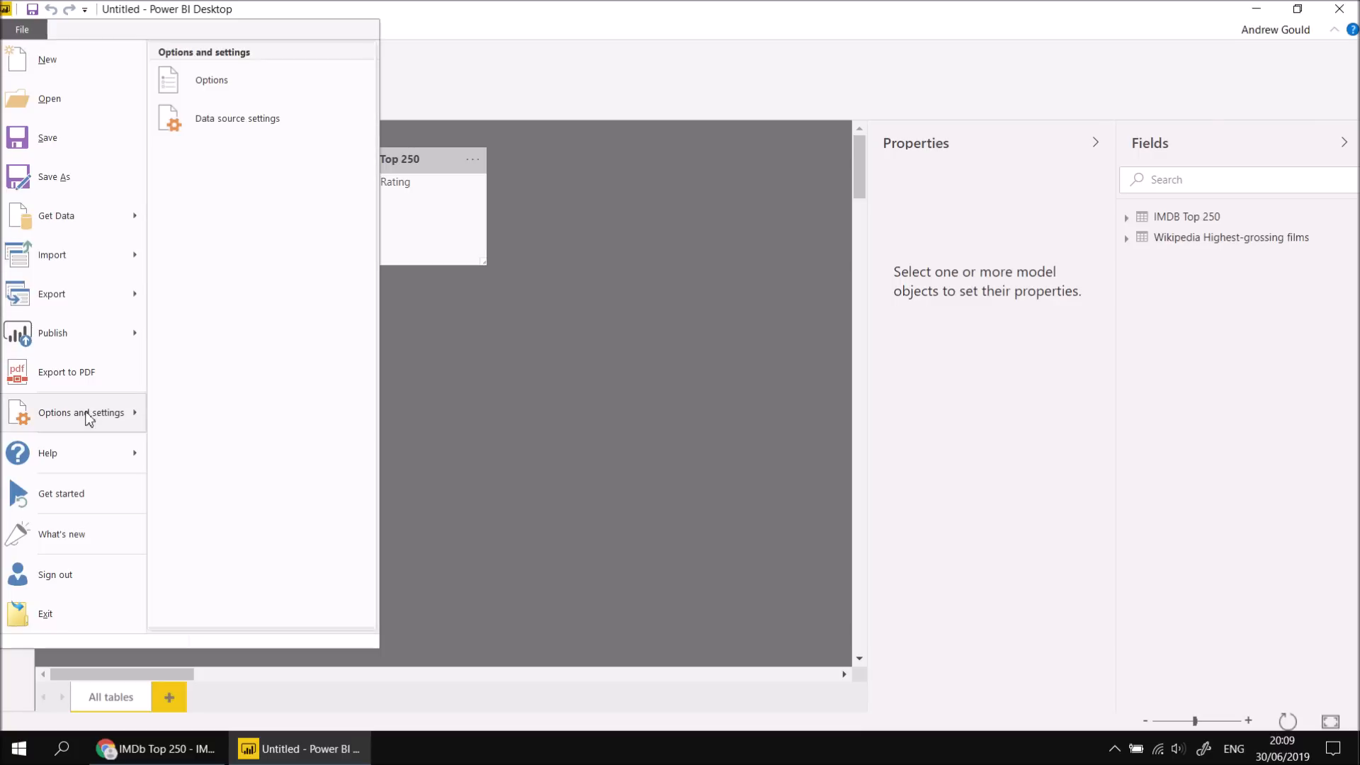
click(214, 82)
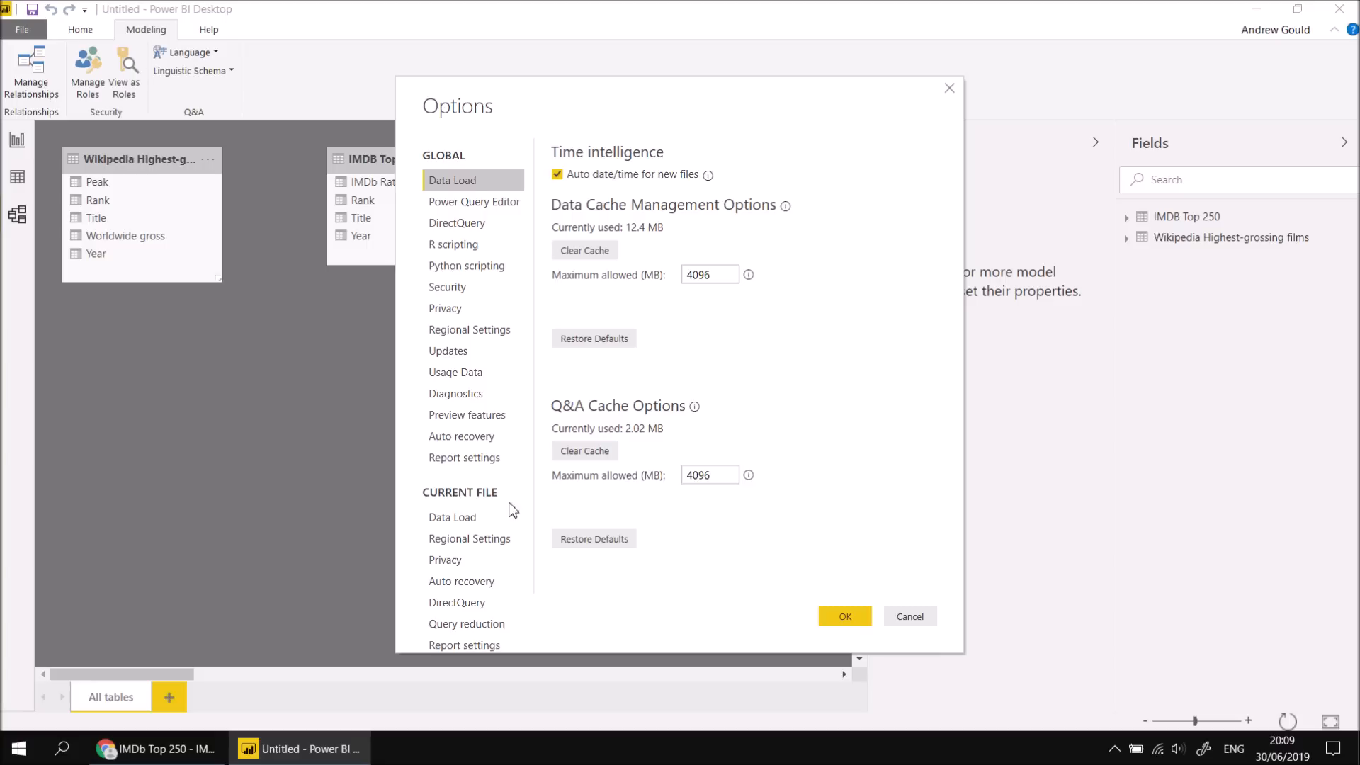
click(457, 515)
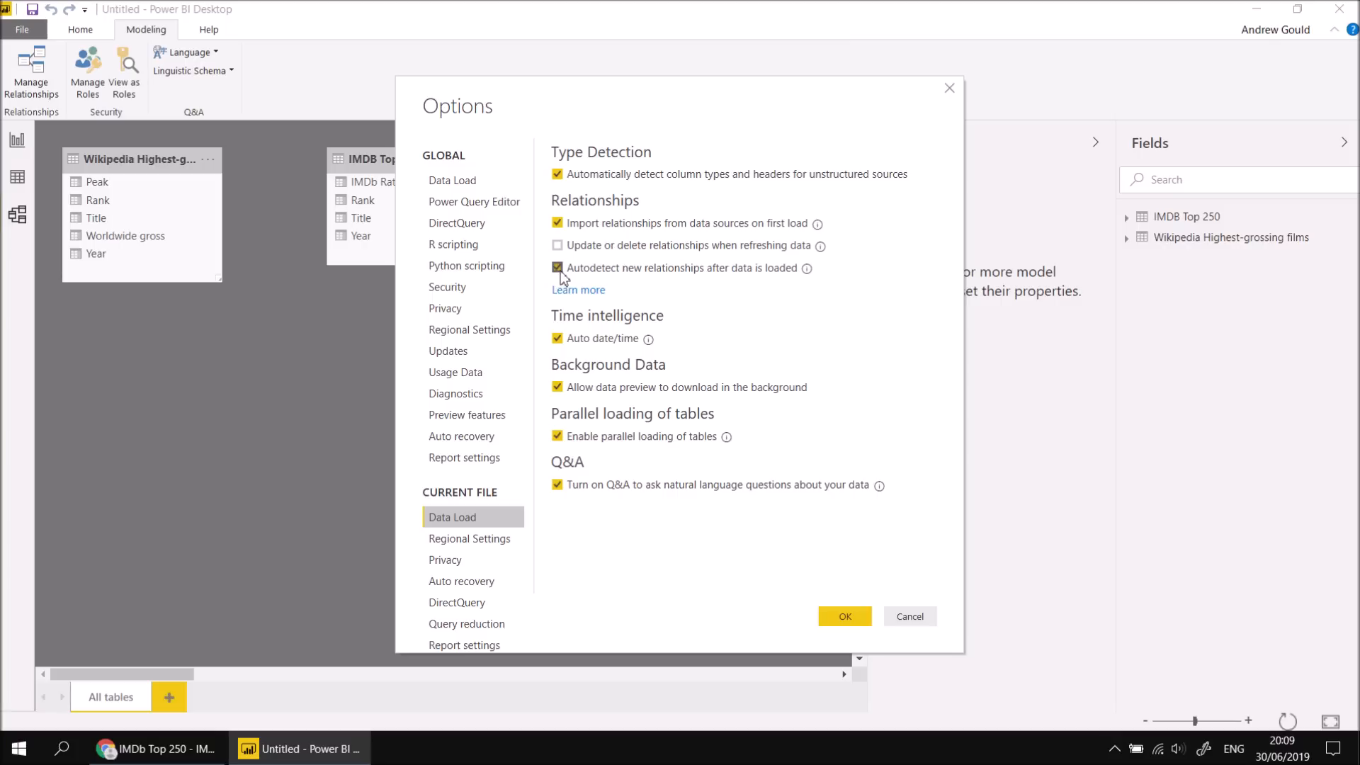
click(558, 269)
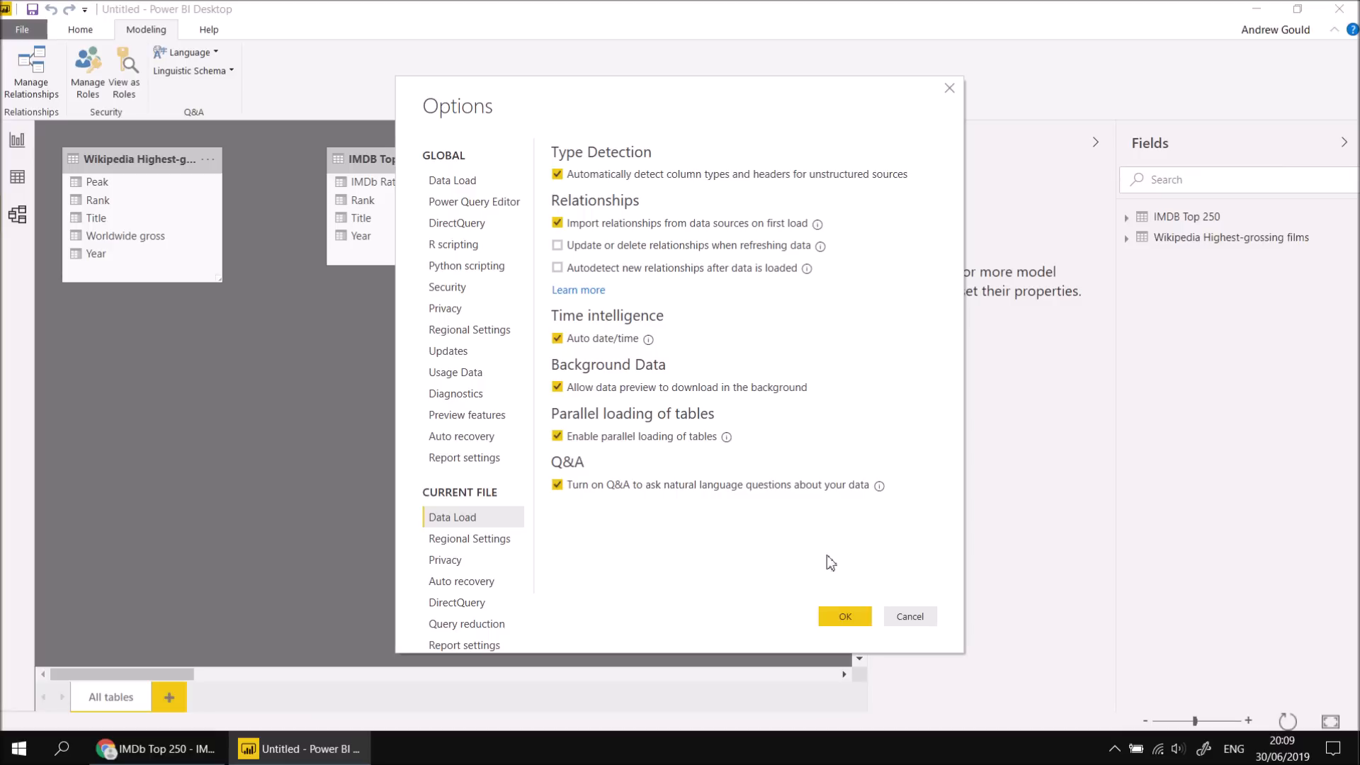
click(843, 617)
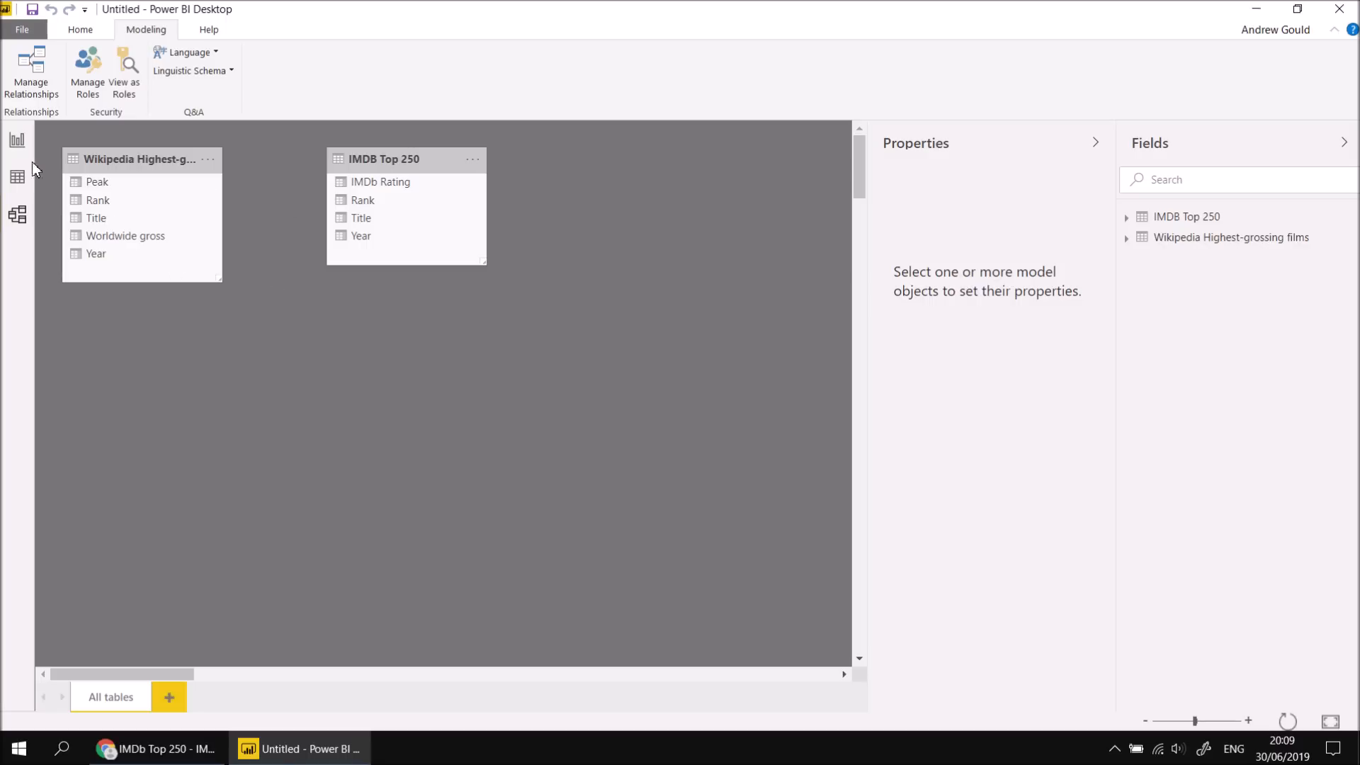
Add a line and clustered column chart to Page 2 counting IMDB Top 250 titles by year, and enlarge it across most of the page.
click(17, 139)
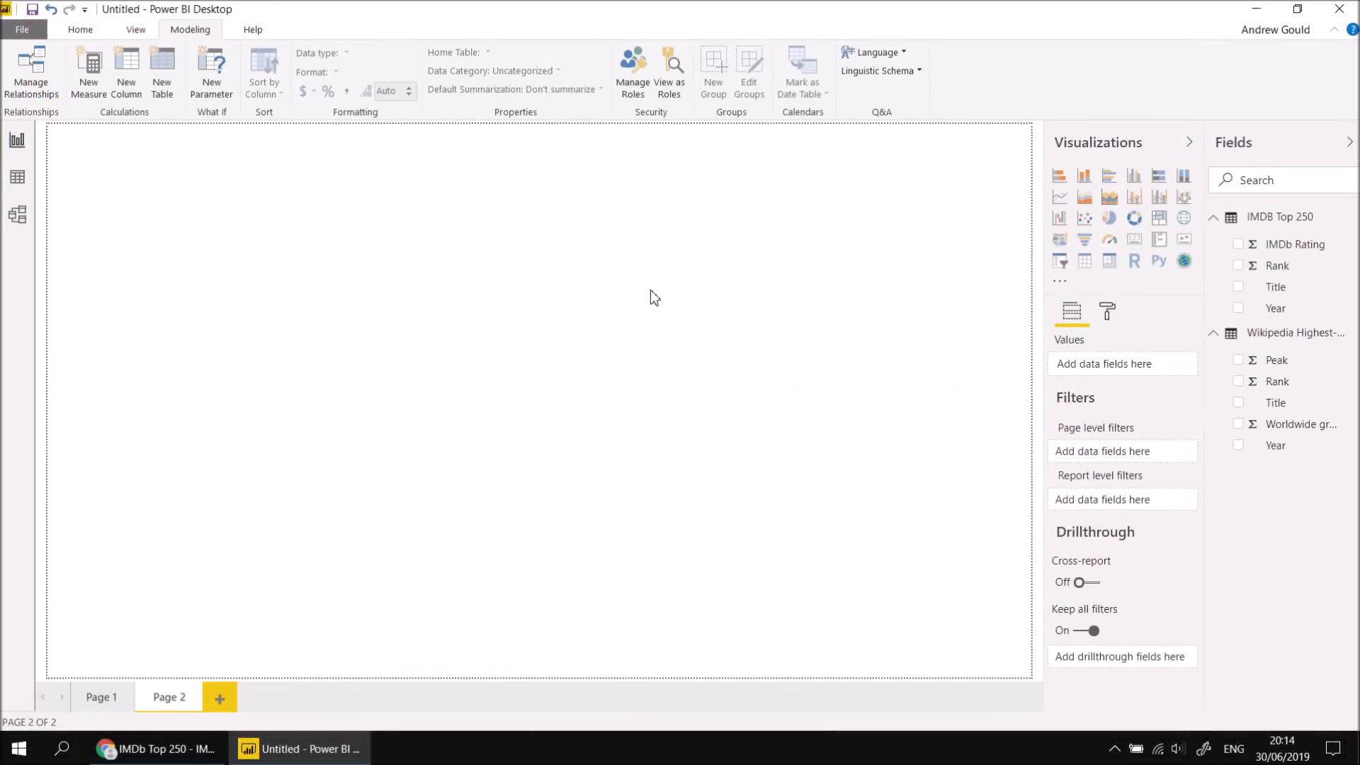
click(1162, 201)
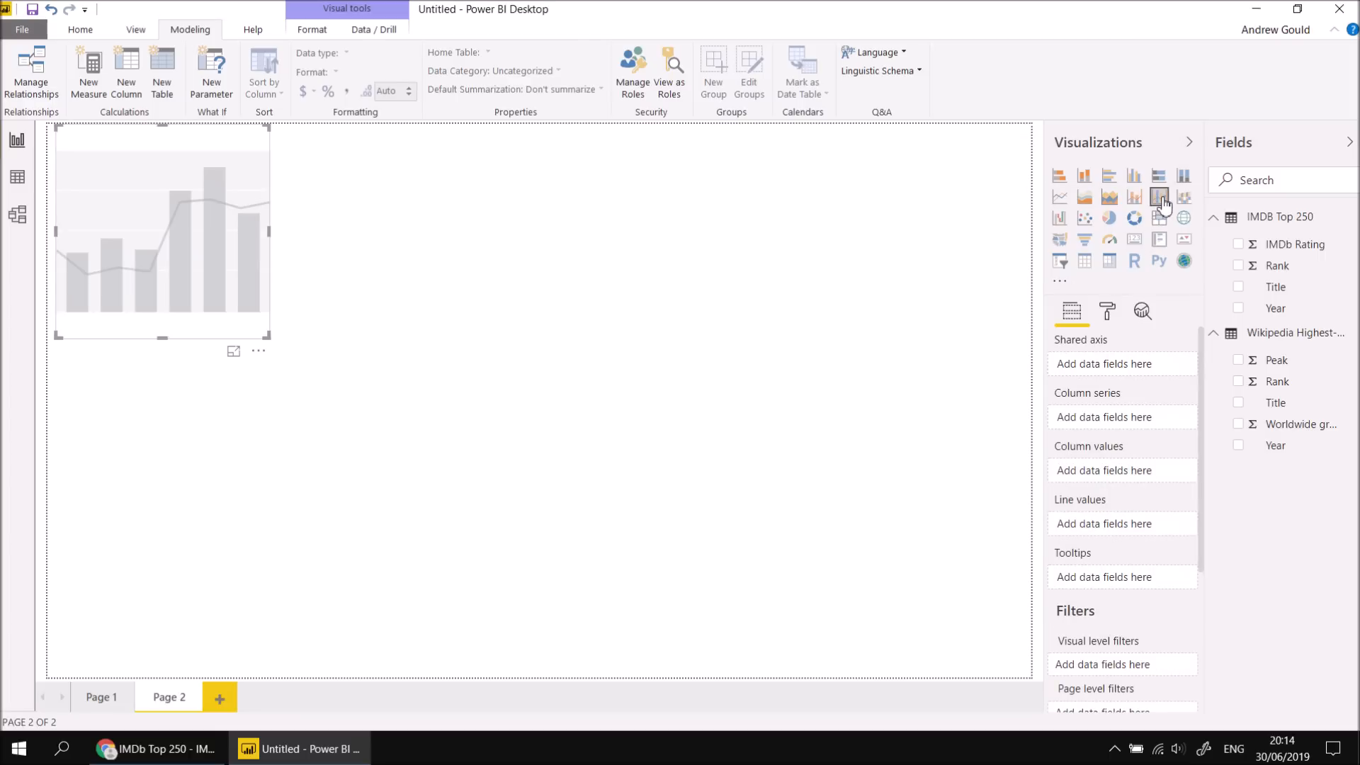
click(1238, 310)
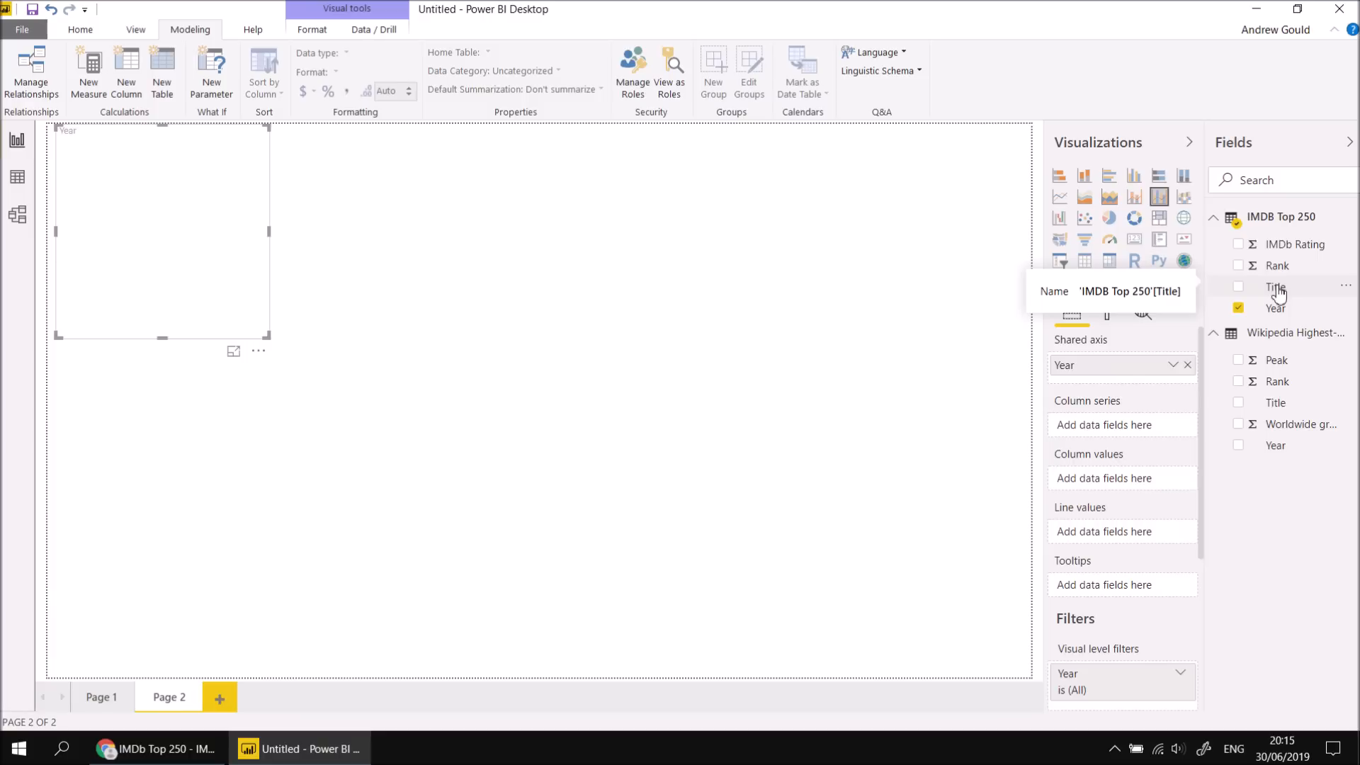
drag(1279, 294, 1133, 489)
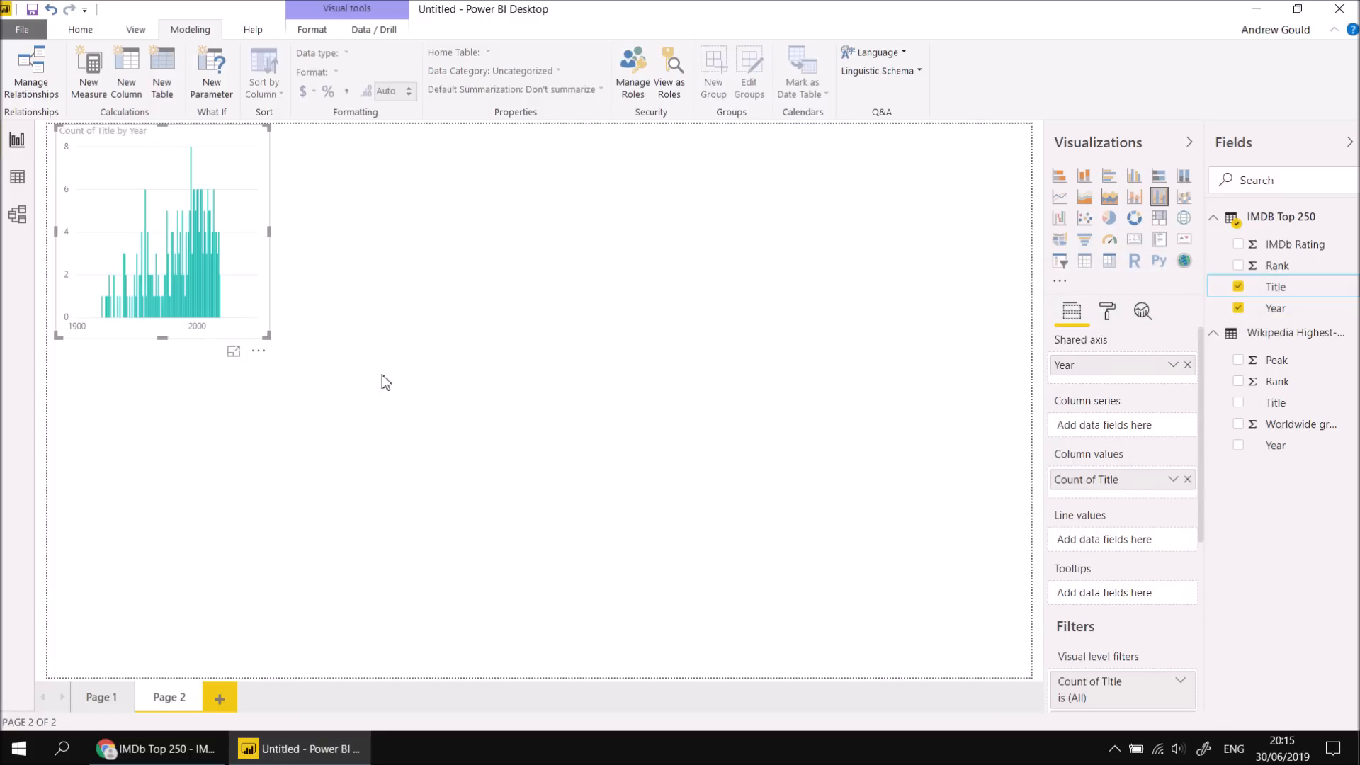
drag(268, 337, 832, 700)
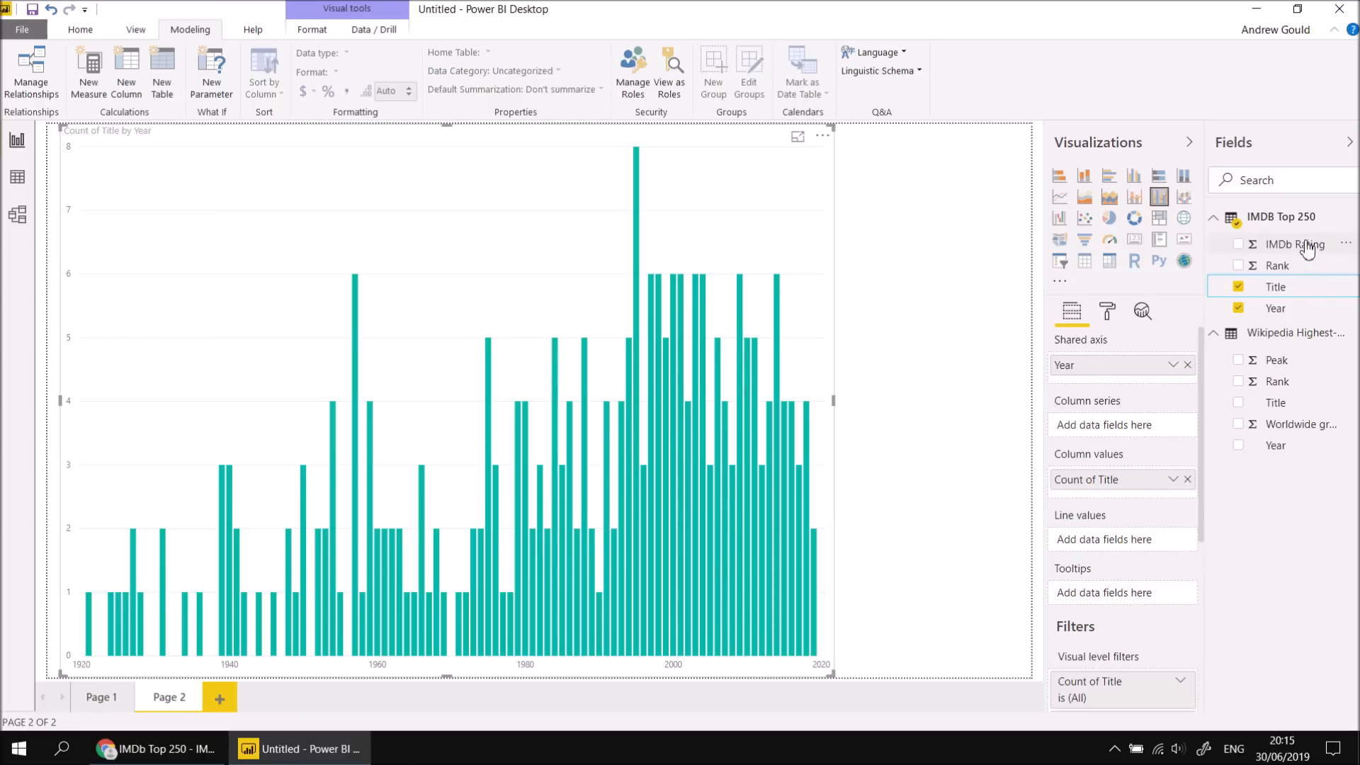
Add IMDb Rating to the chart's line values and summarize it as an average.
drag(1290, 248, 1127, 544)
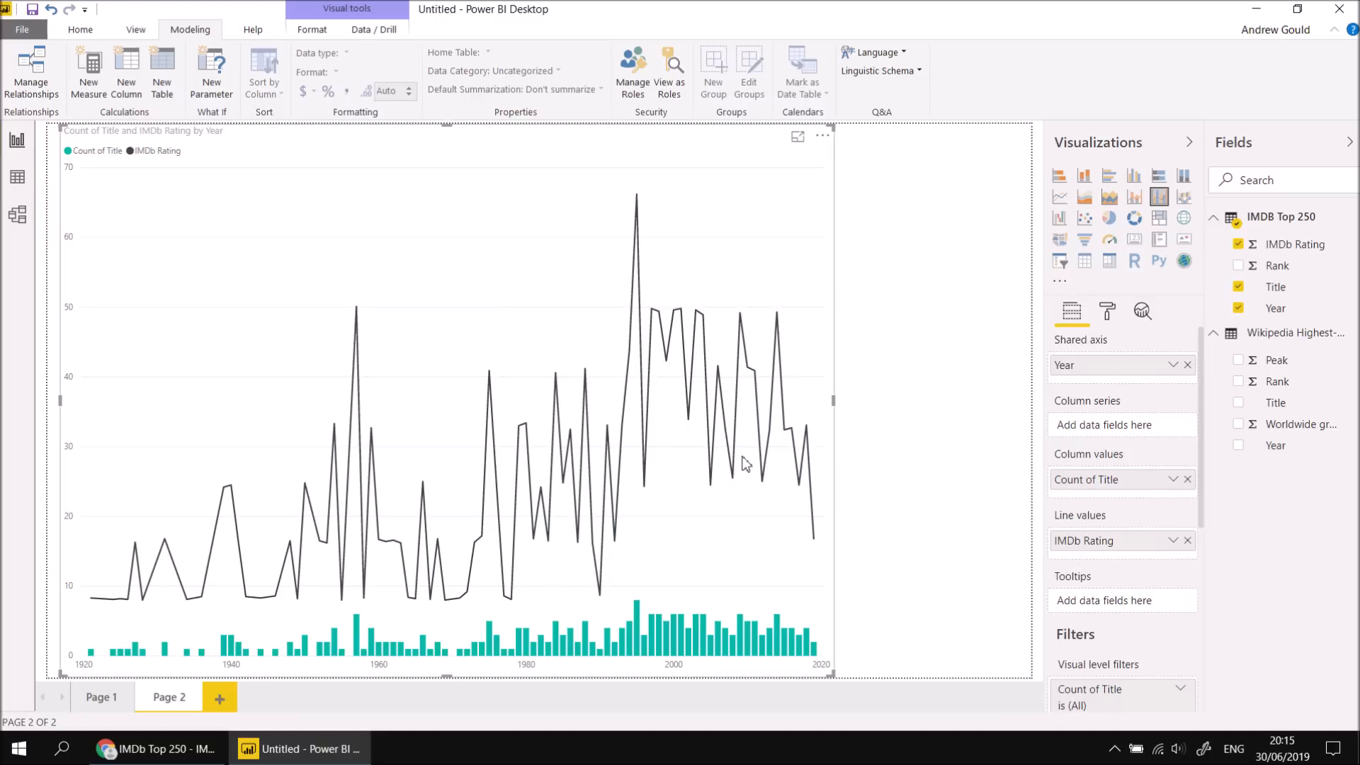
click(1173, 543)
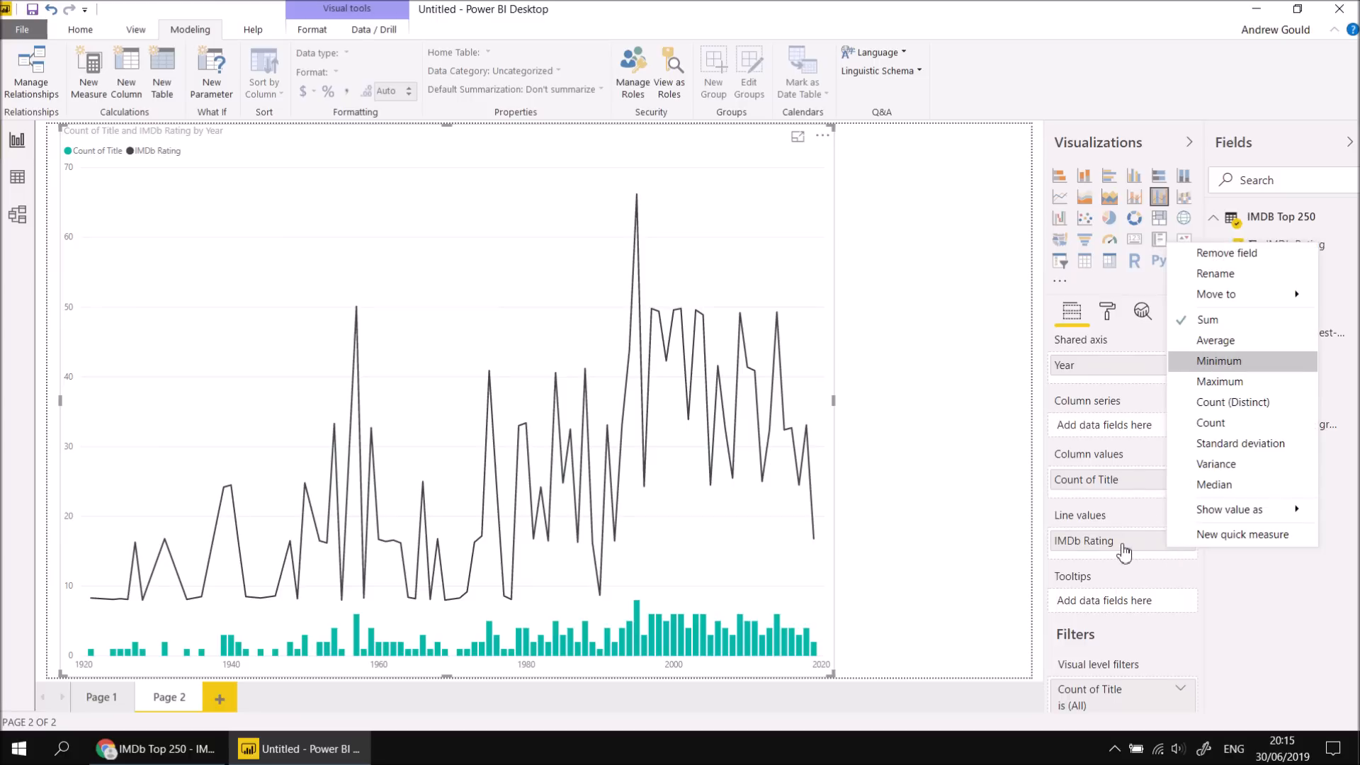
click(1217, 342)
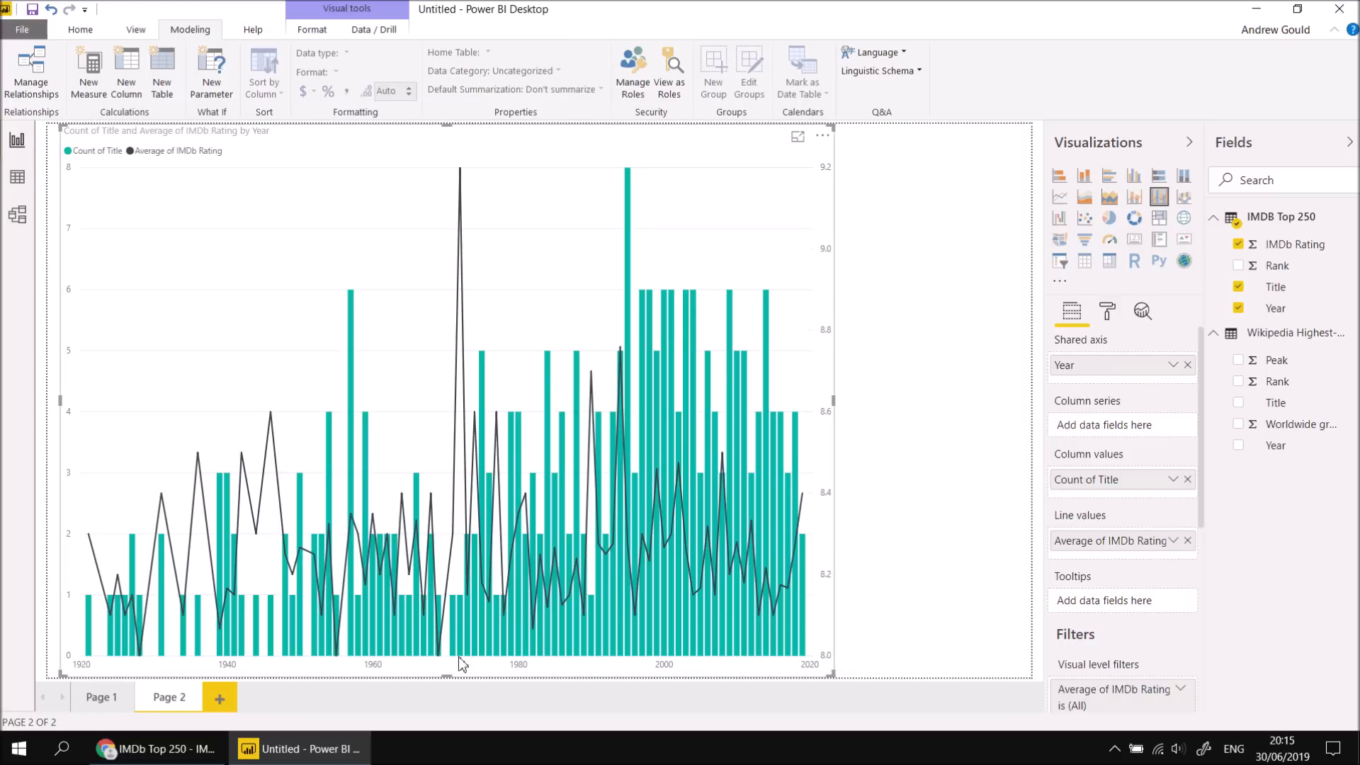
Set the start of the chart's secondary Y axis for the rating line to 7.
mouse_move(445, 660)
click(1109, 316)
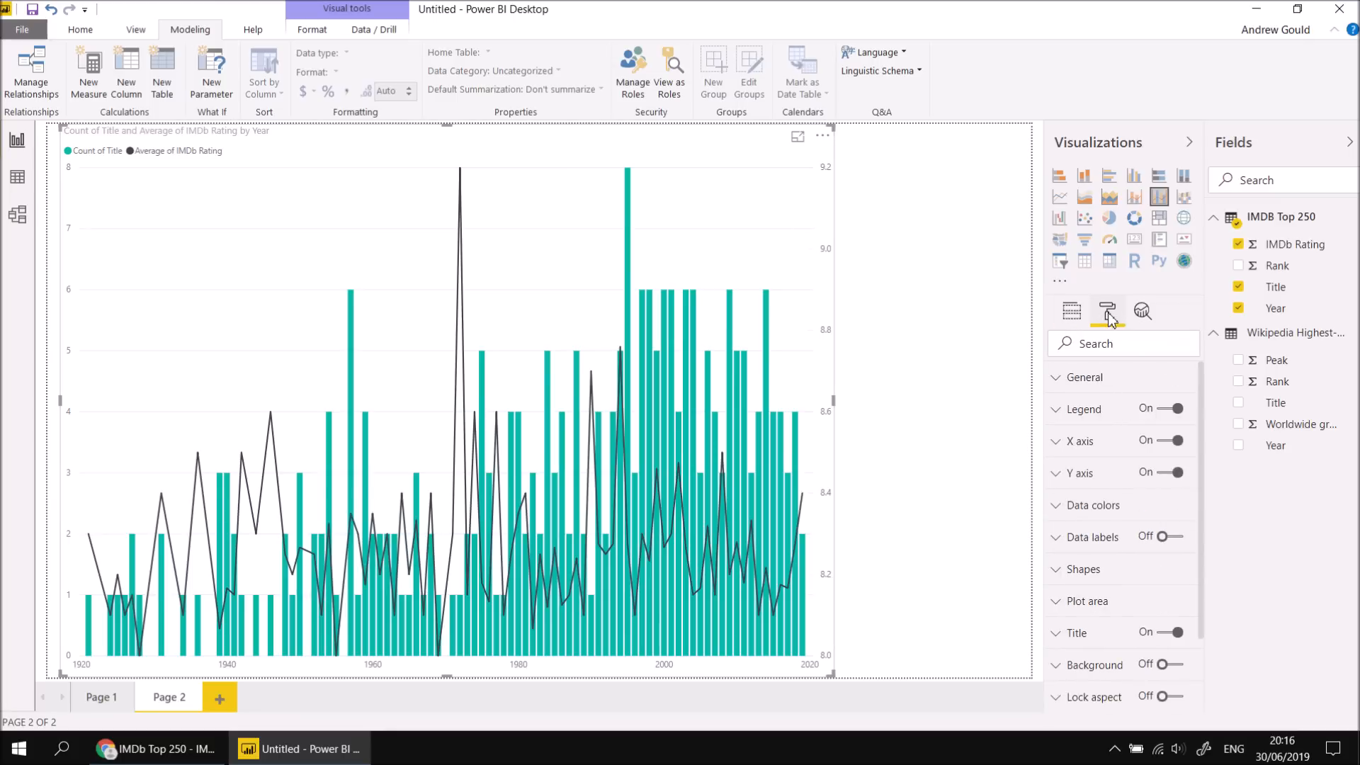
click(1057, 480)
scroll(1063, 504, down, 2)
scroll(1064, 503, down, 5)
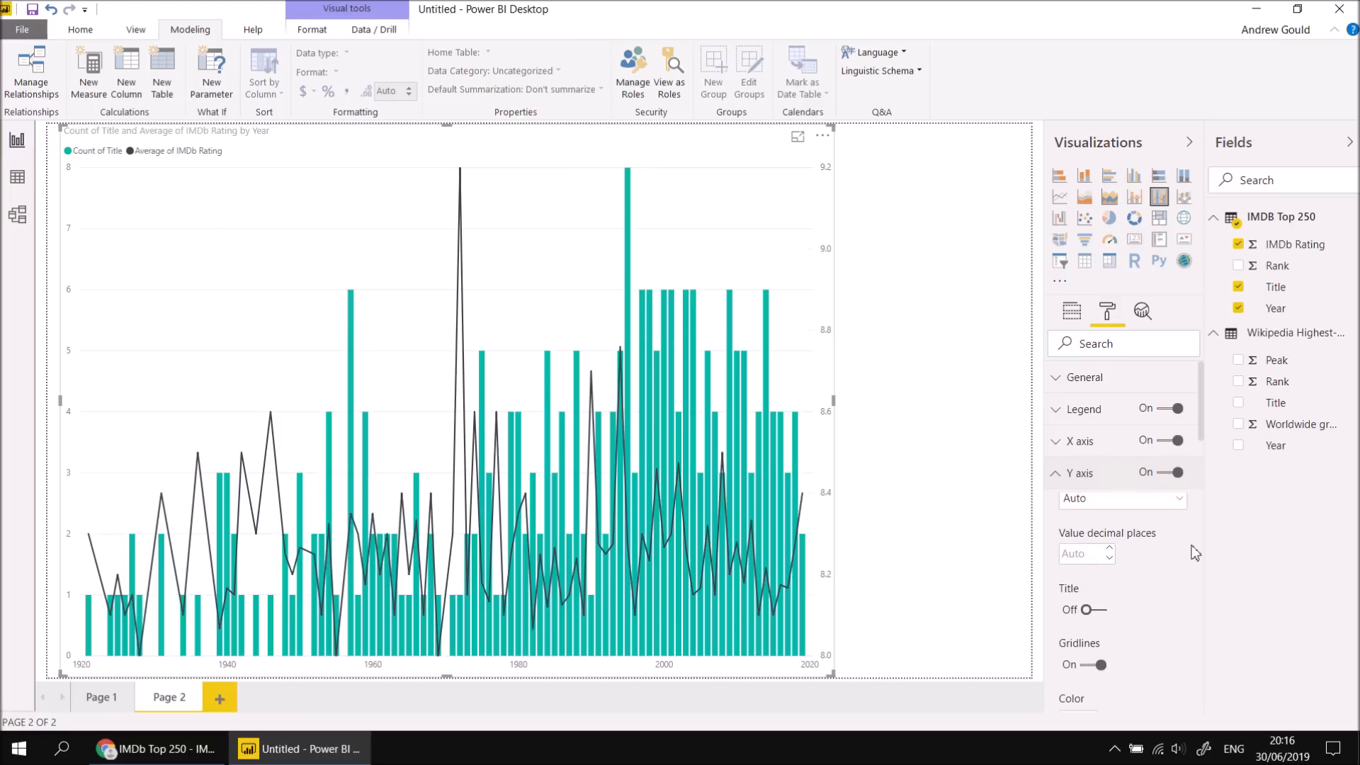
scroll(1130, 617, down, 5)
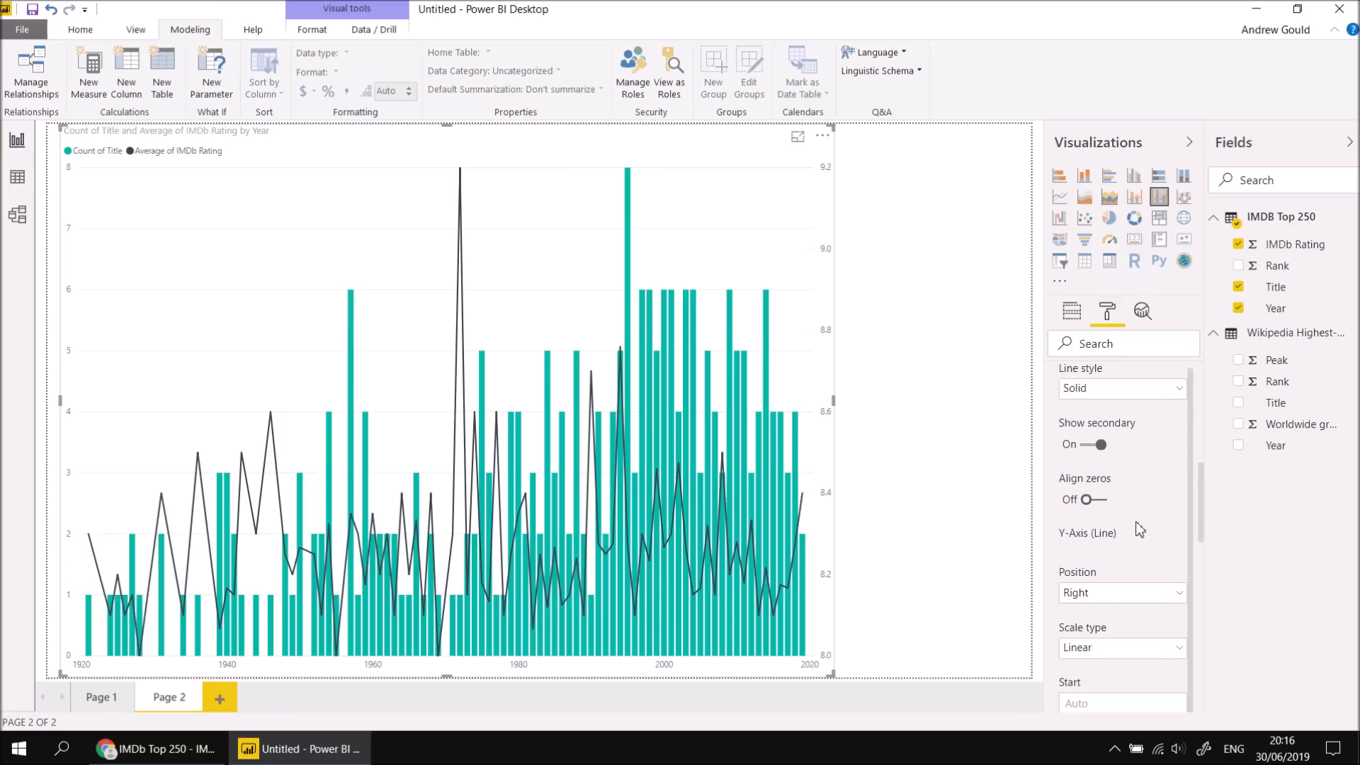
scroll(1111, 451, down, 1)
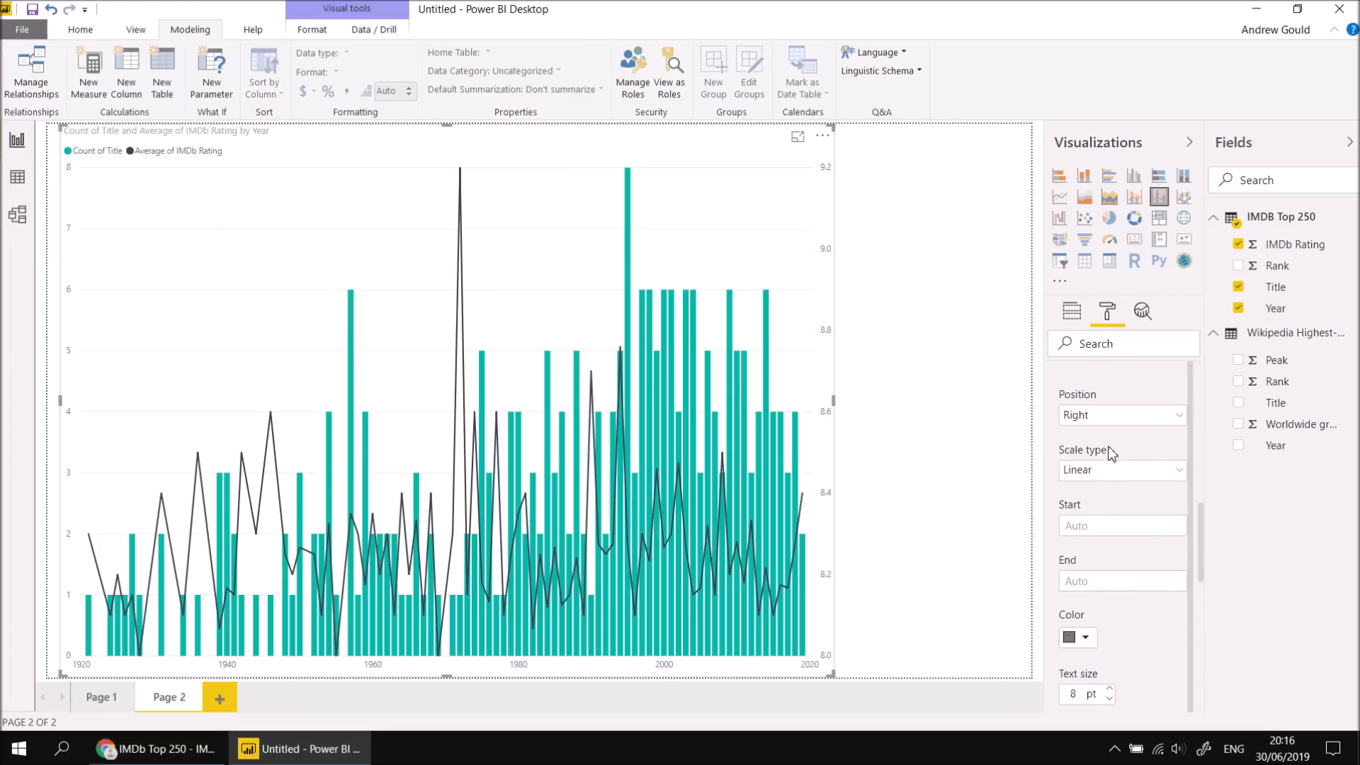
click(1089, 528)
text(7)
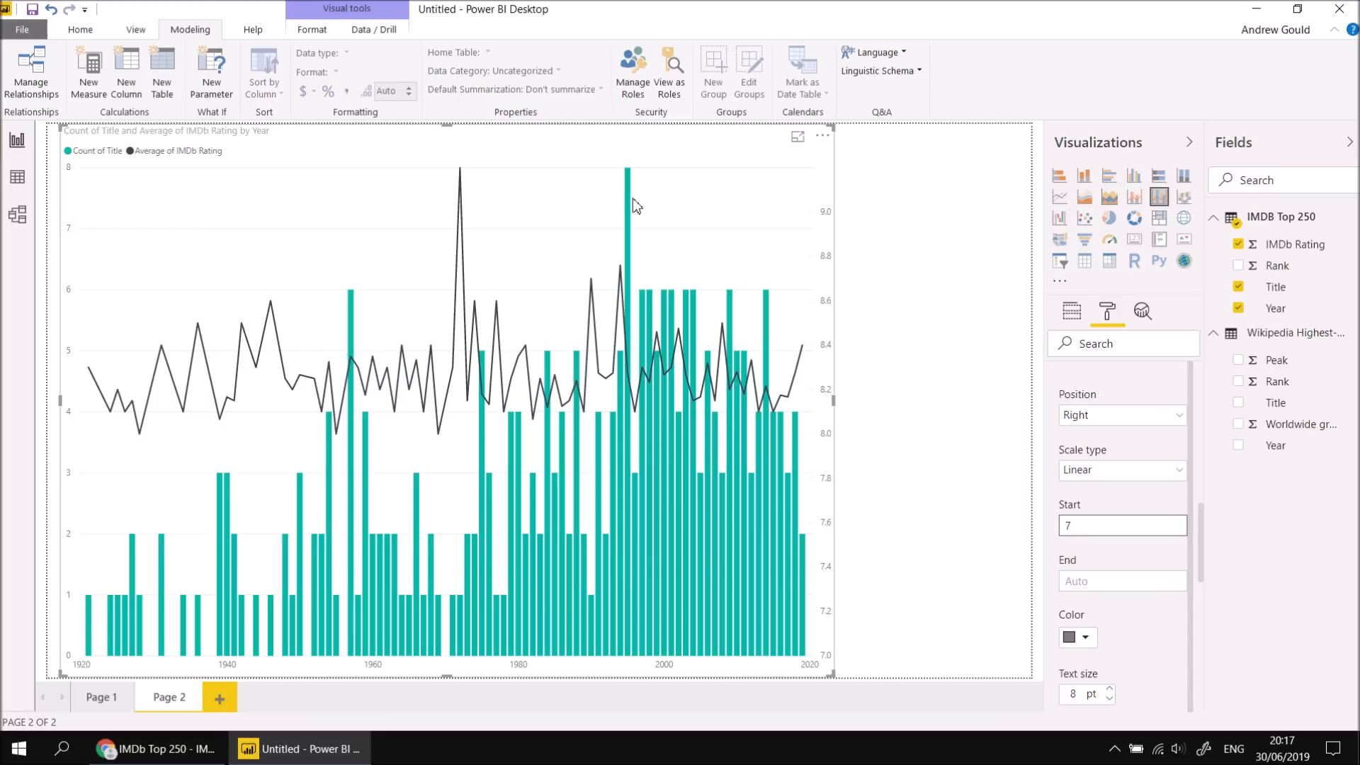
mouse_move(629, 211)
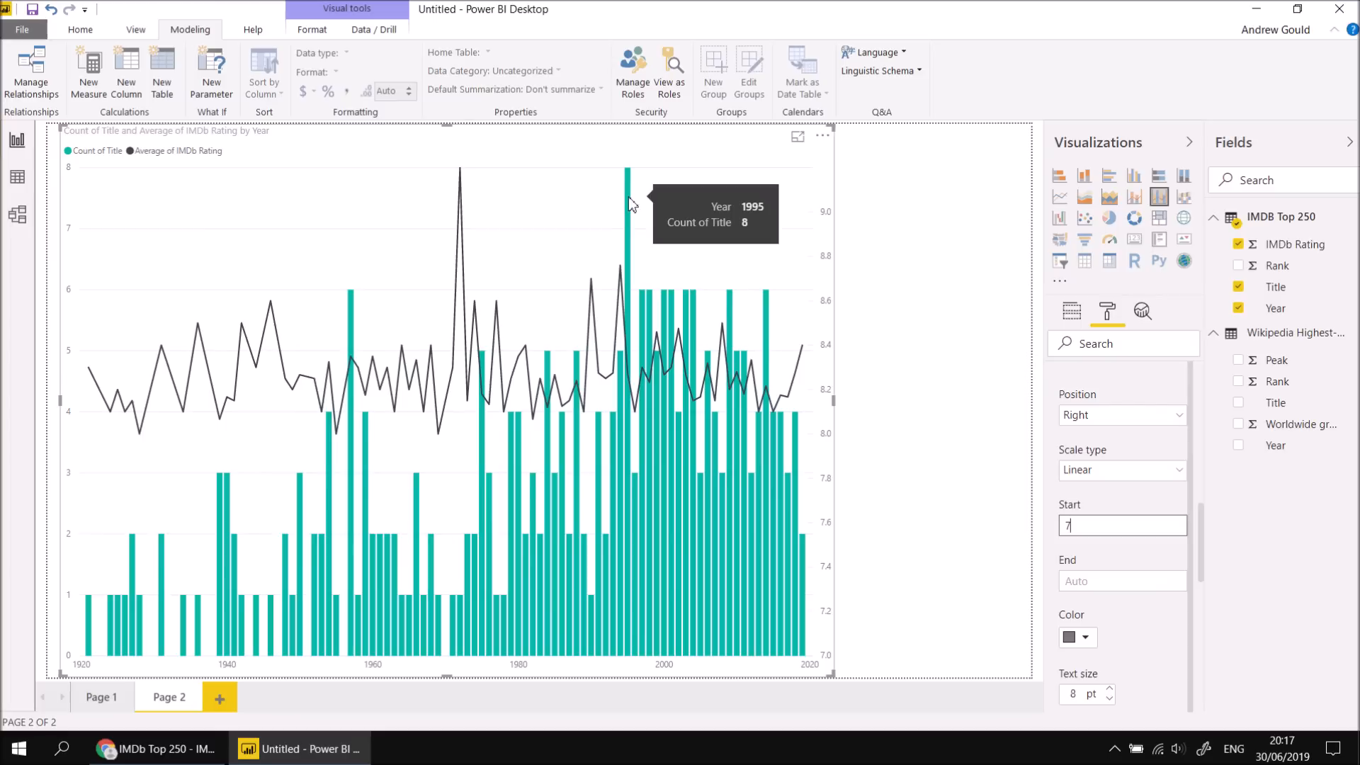
Add a table visual beside the chart listing Title and Year from IMDB Top 250.
click(894, 200)
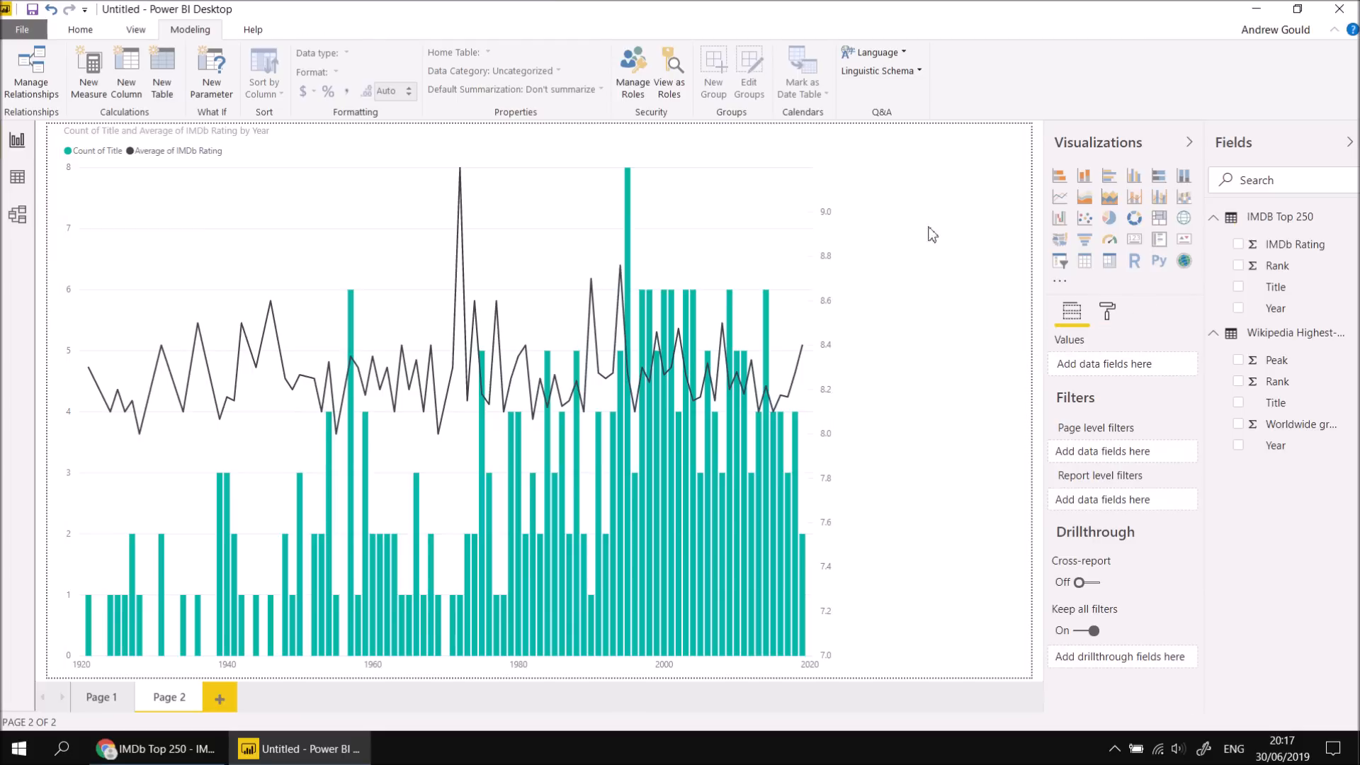
click(1085, 262)
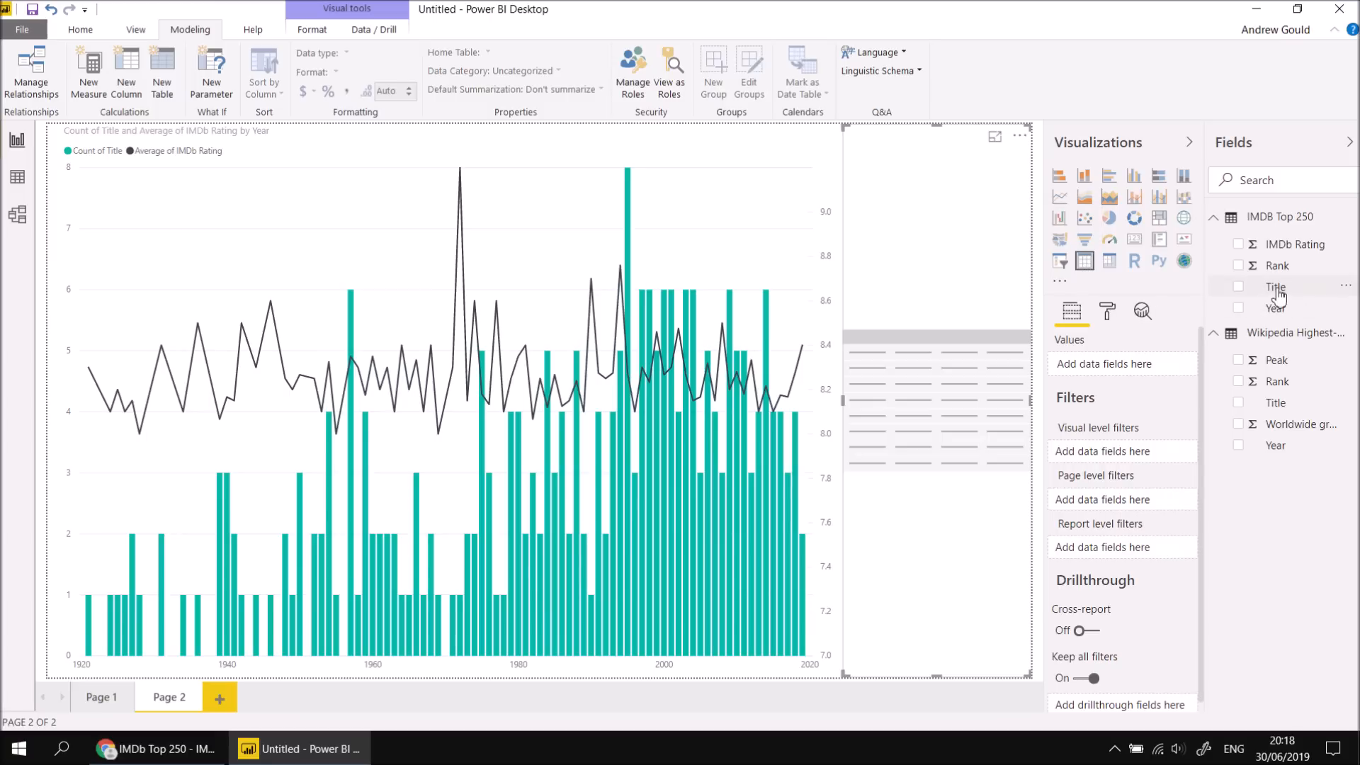
click(1240, 288)
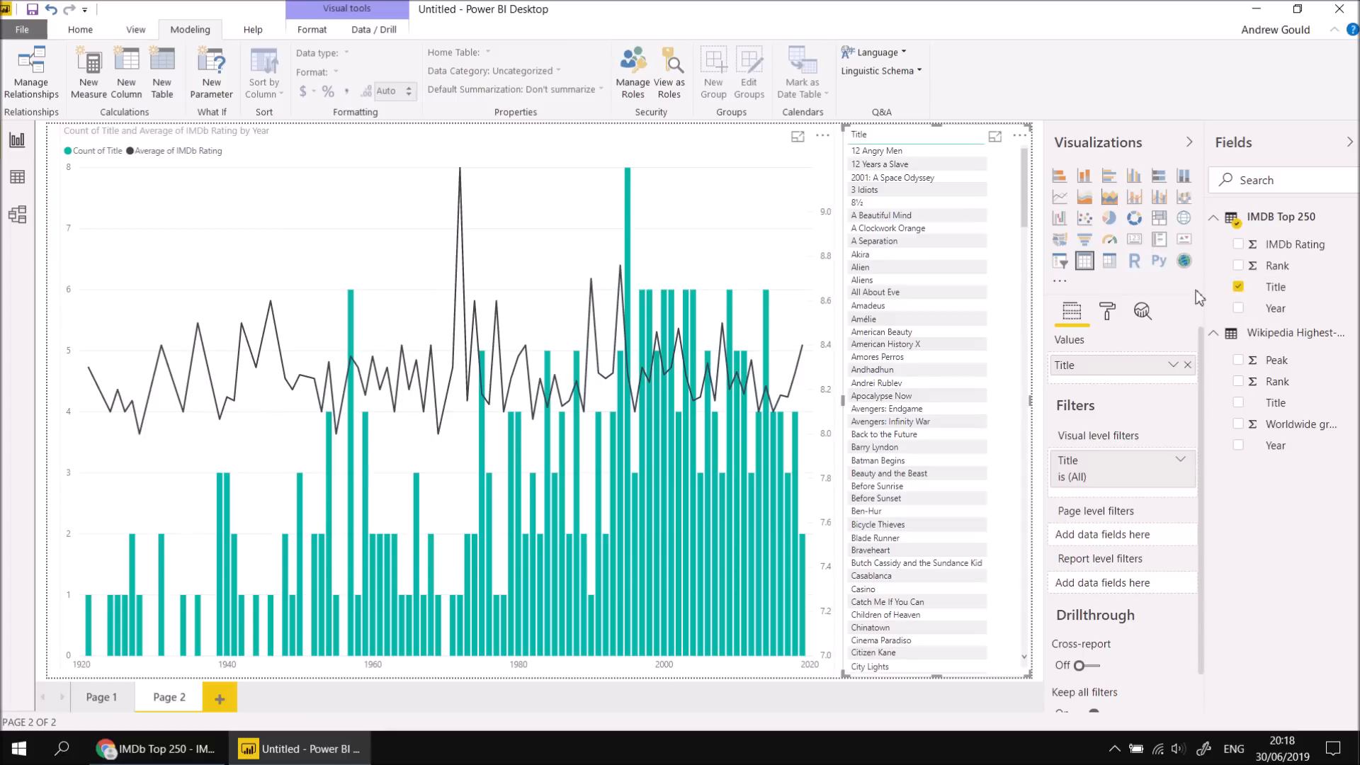
click(1240, 310)
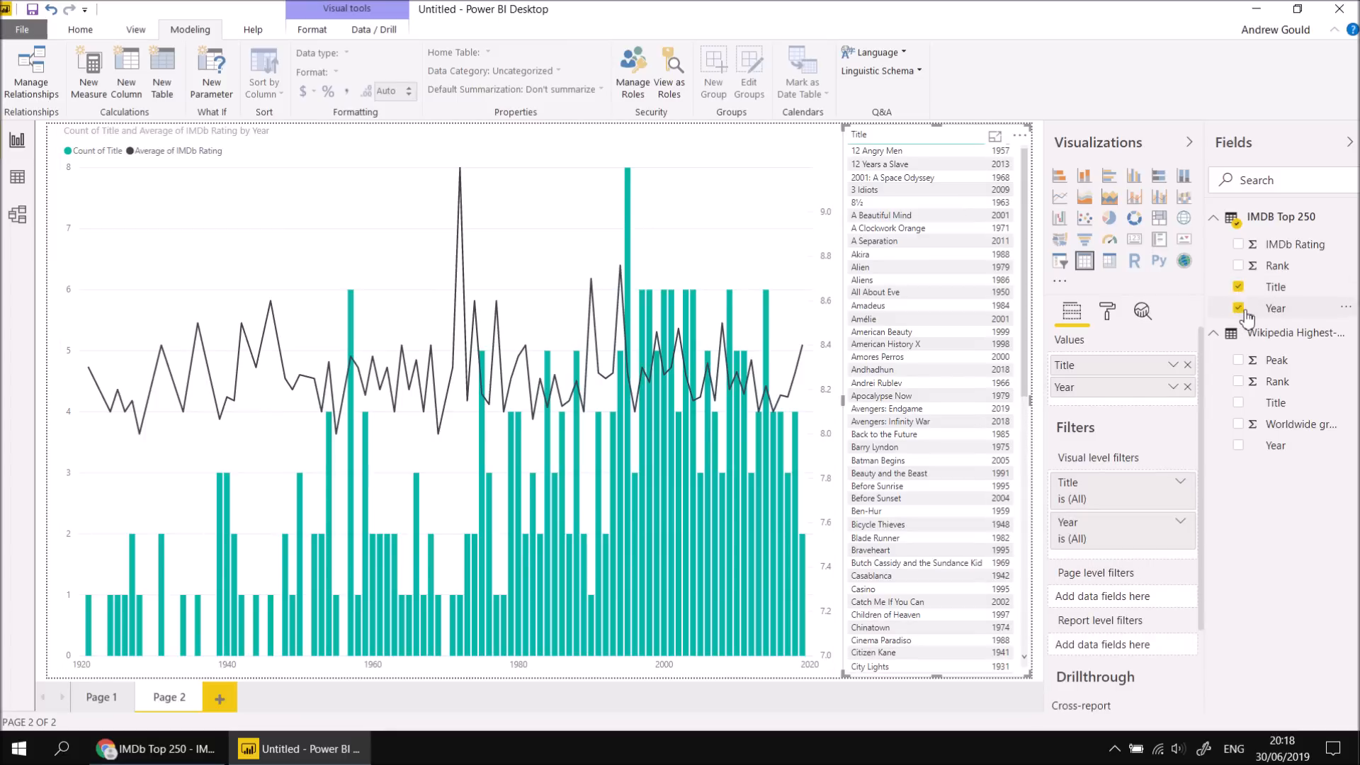
Cross-filter the film table by the chart's 1995 column, and clear the selection.
click(627, 201)
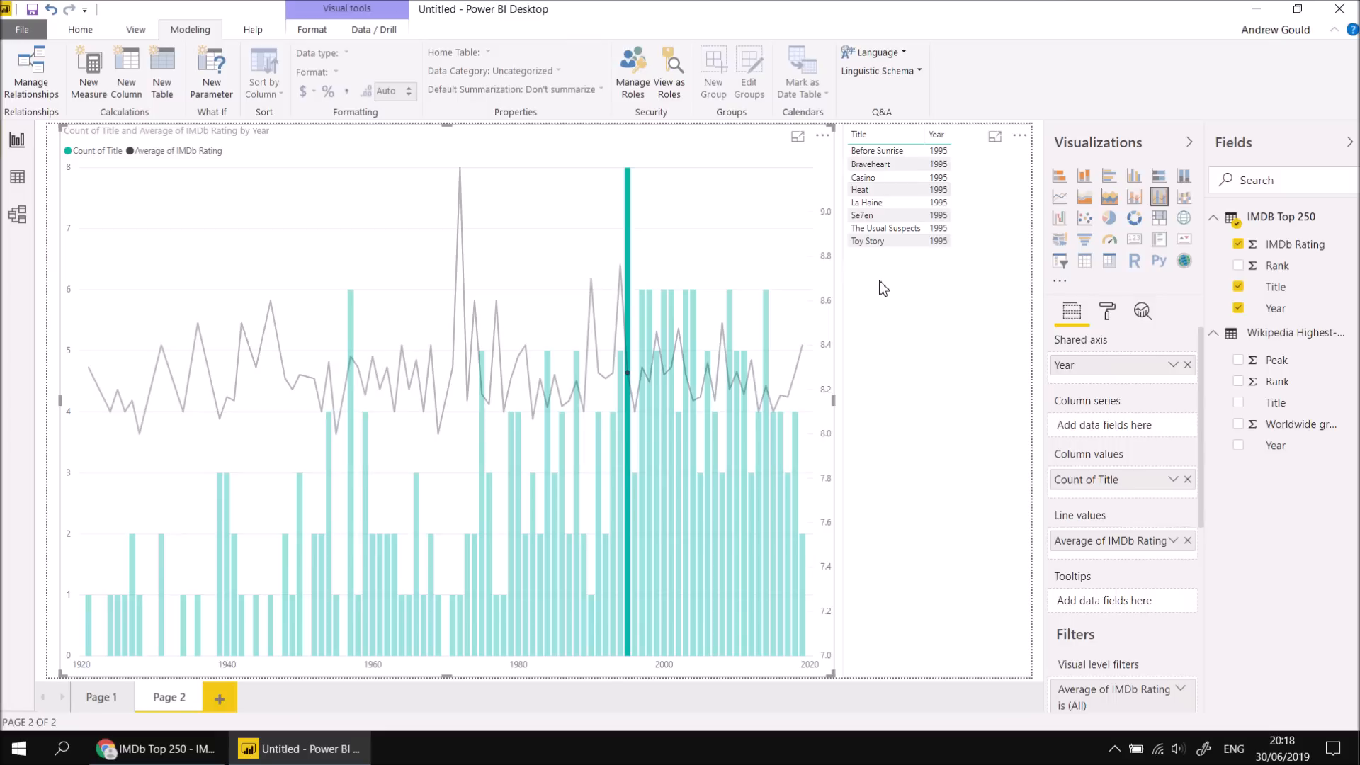
click(627, 206)
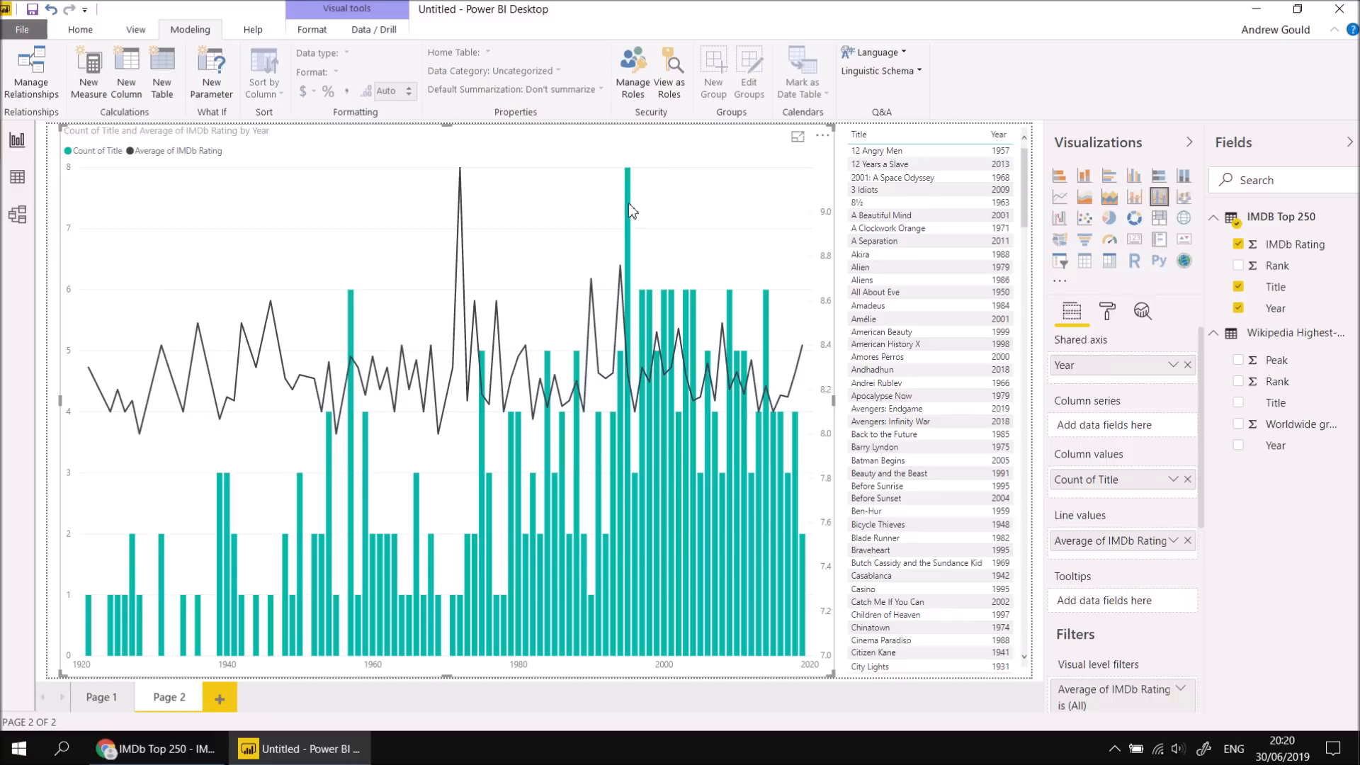
mouse_move(631, 211)
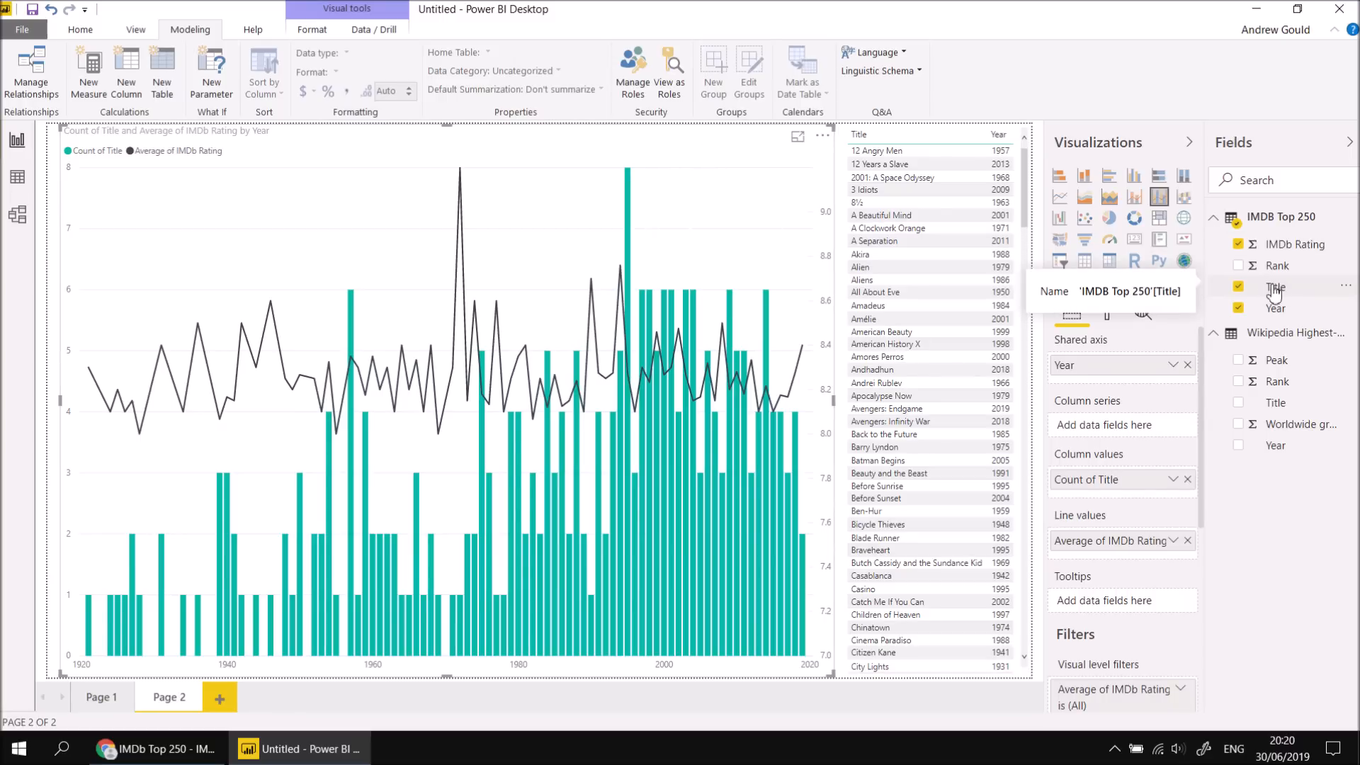
Try adding the IMDB Top 250 Title field to the chart's tooltips, and remove it.
drag(1277, 293, 1134, 607)
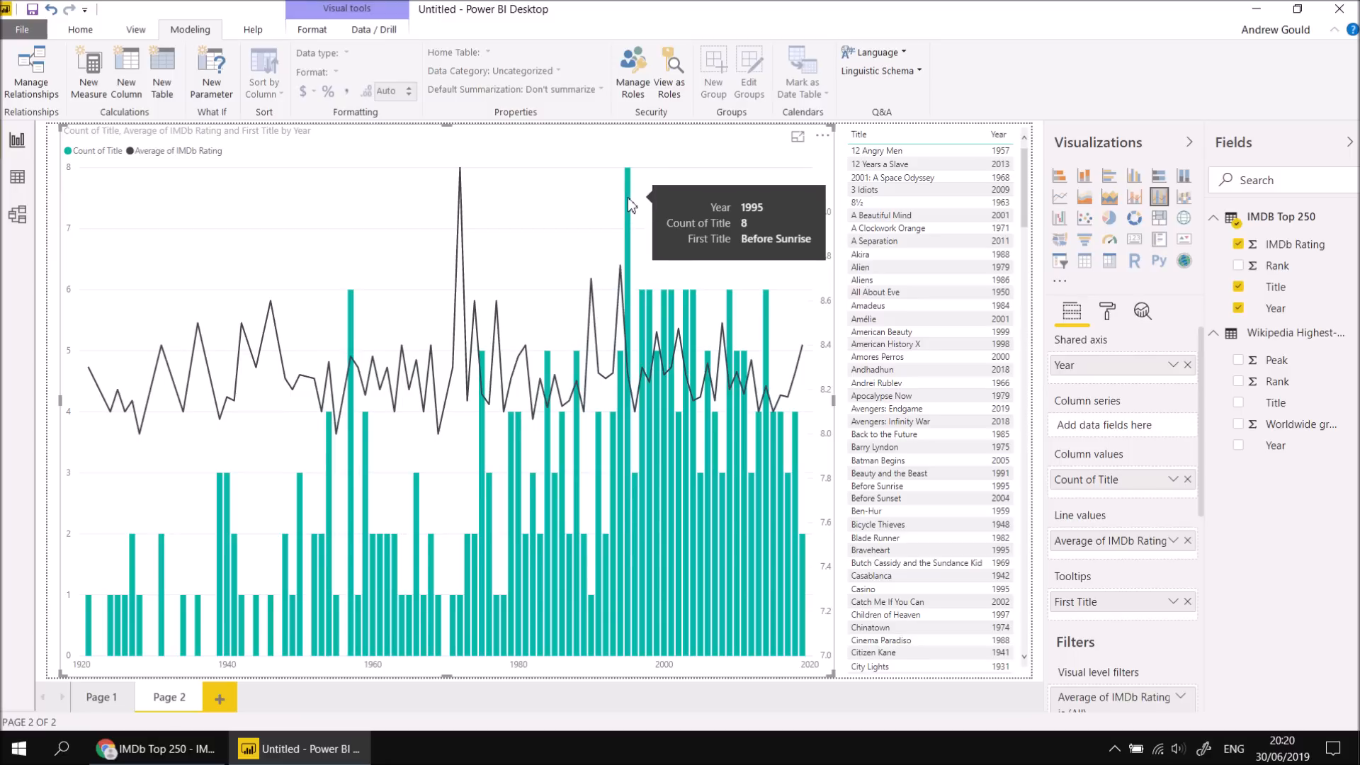
click(1188, 601)
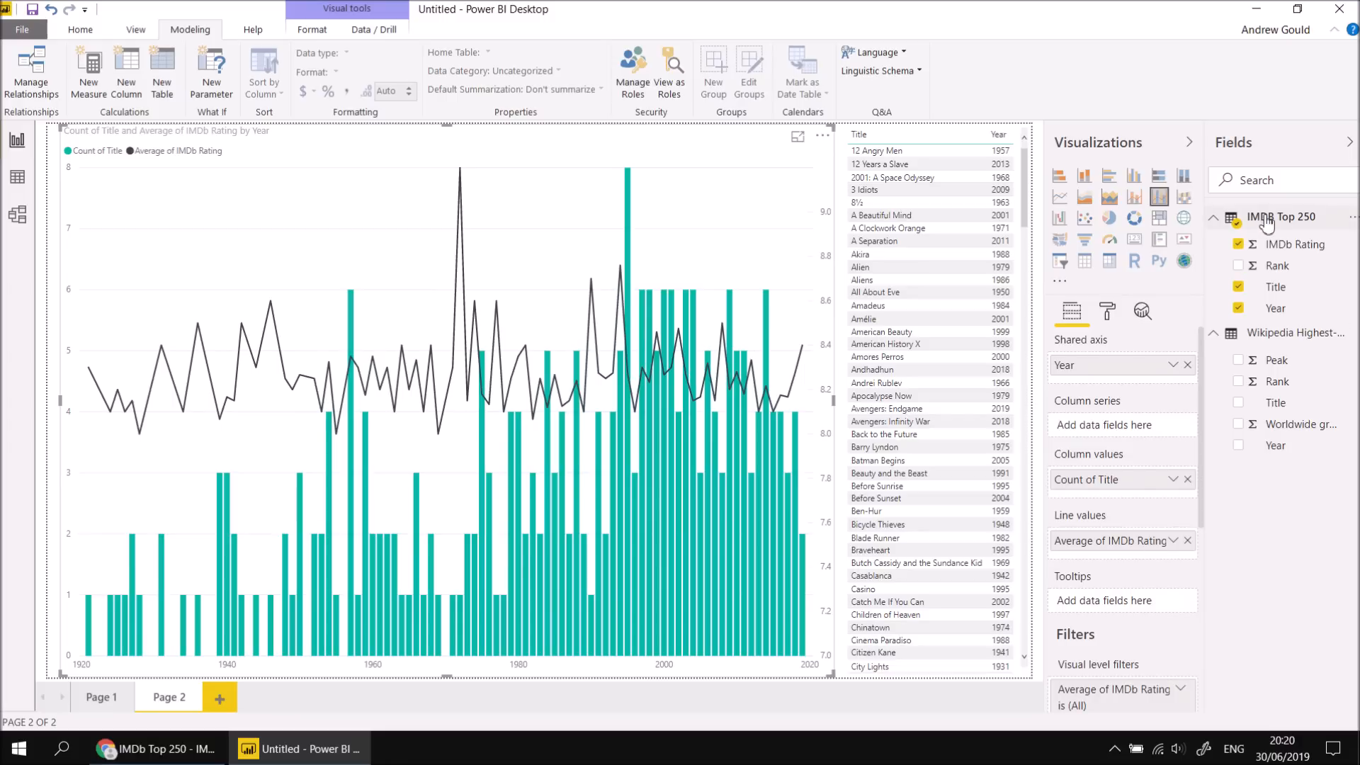
Set up a quick measure on IMDB Top 250 using the Concatenated list of values calculation with Title as its field.
mouse_move(1261, 223)
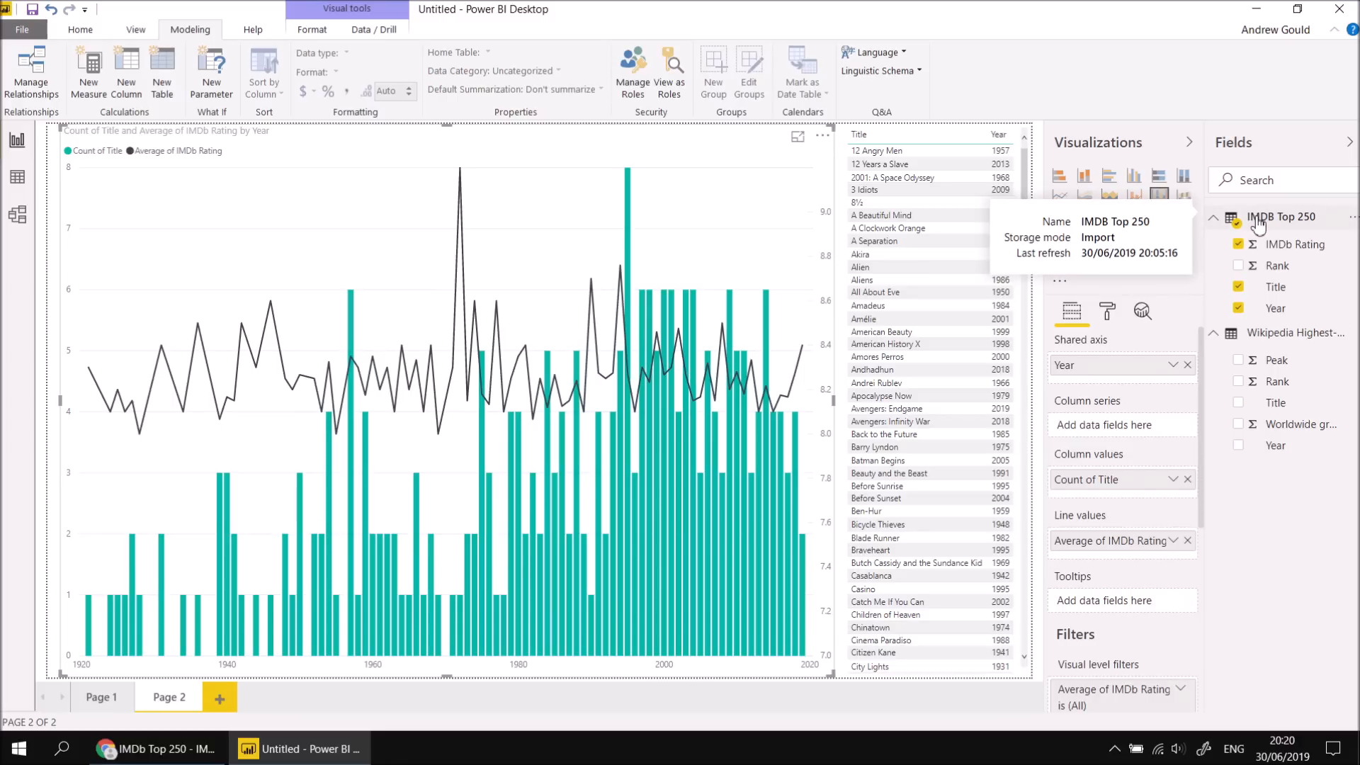
right_click(1259, 225)
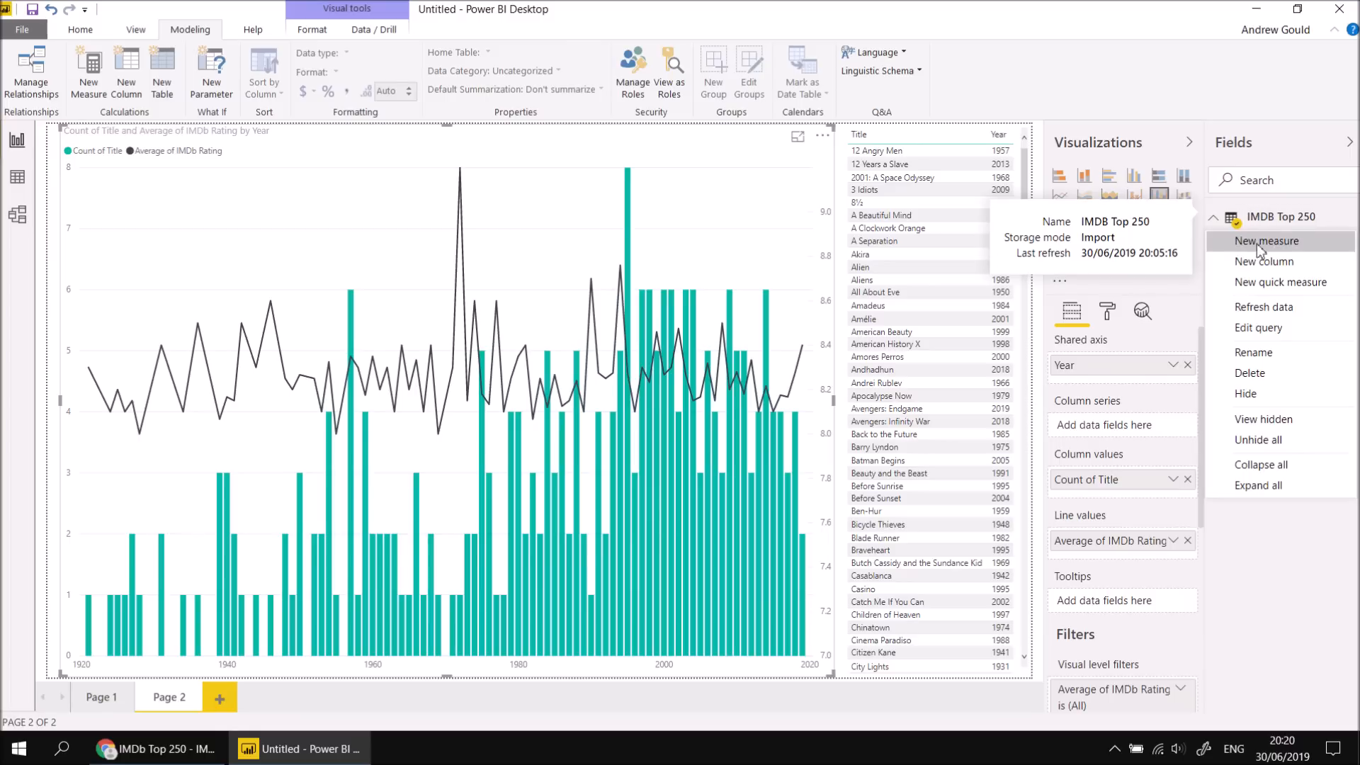
click(1247, 282)
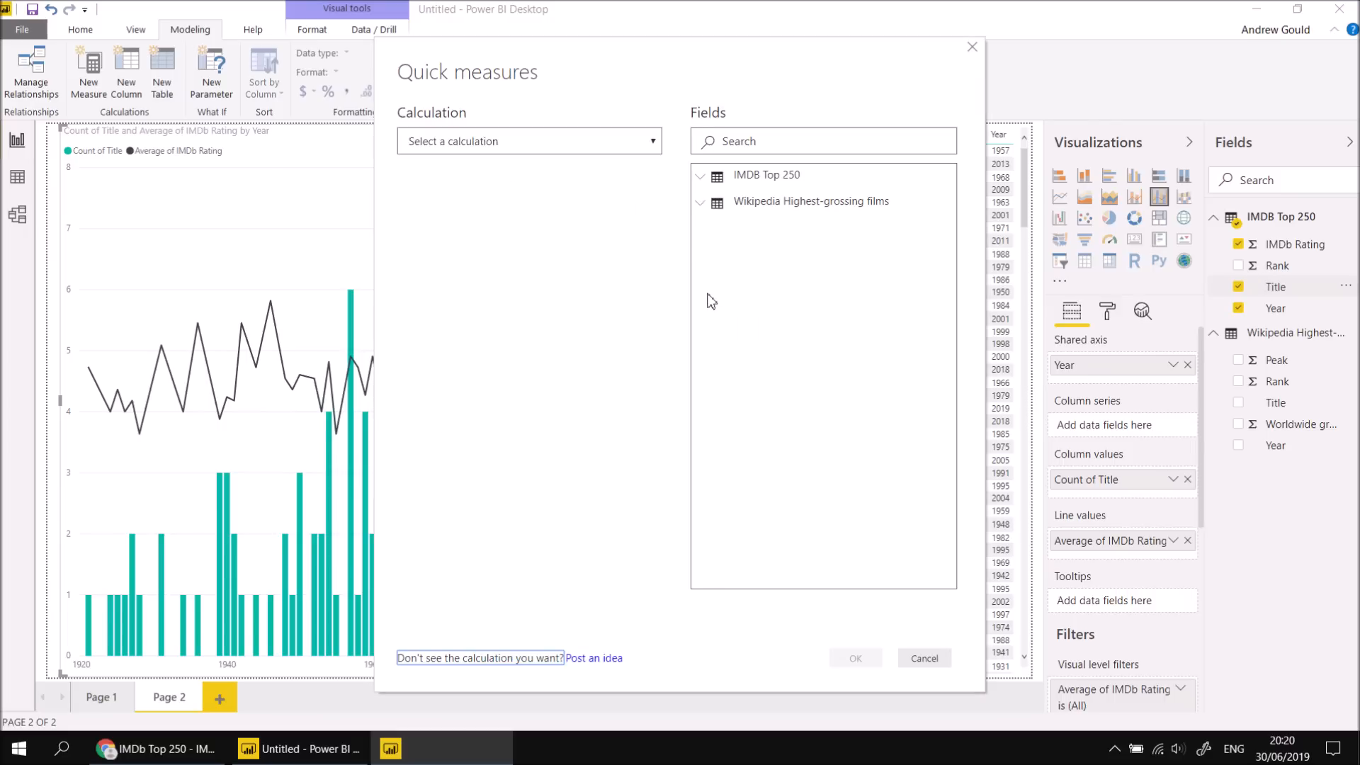
click(653, 142)
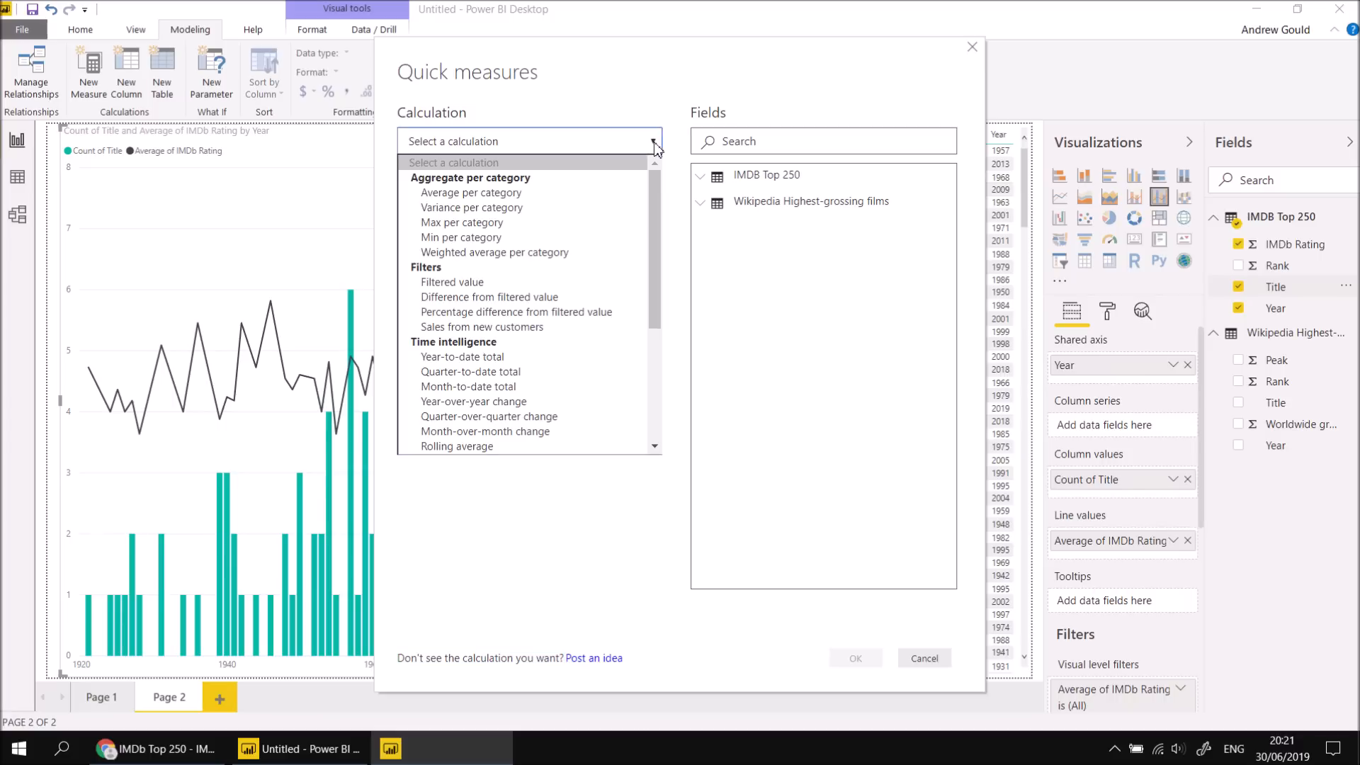
drag(657, 186, 643, 350)
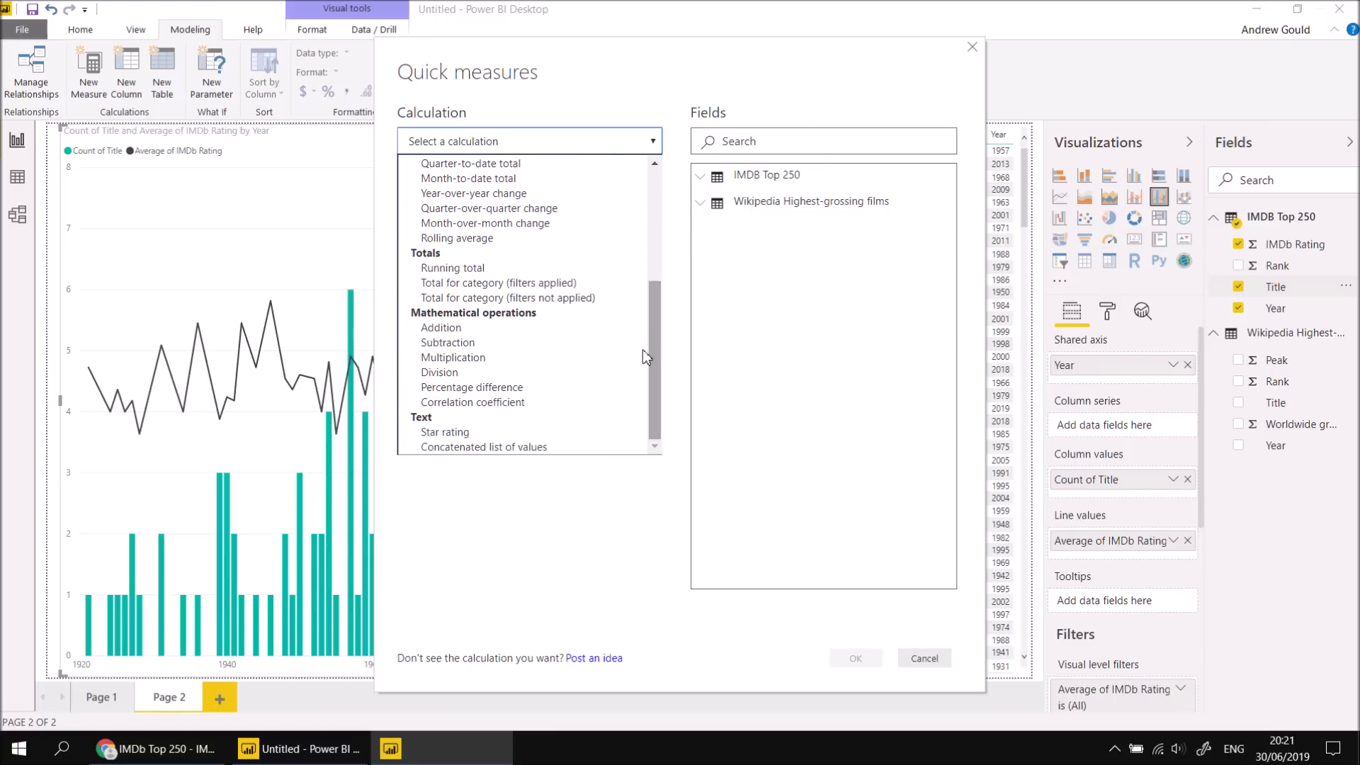
click(501, 450)
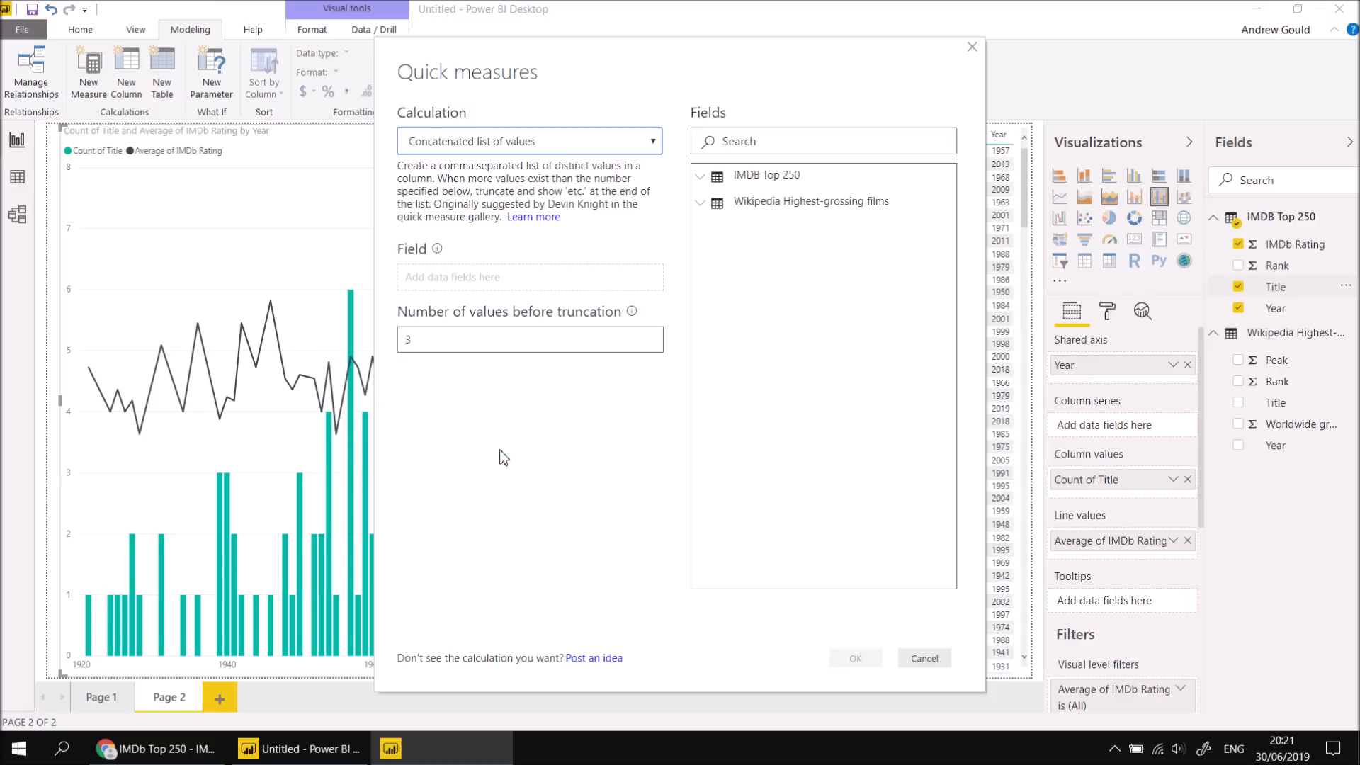
click(703, 181)
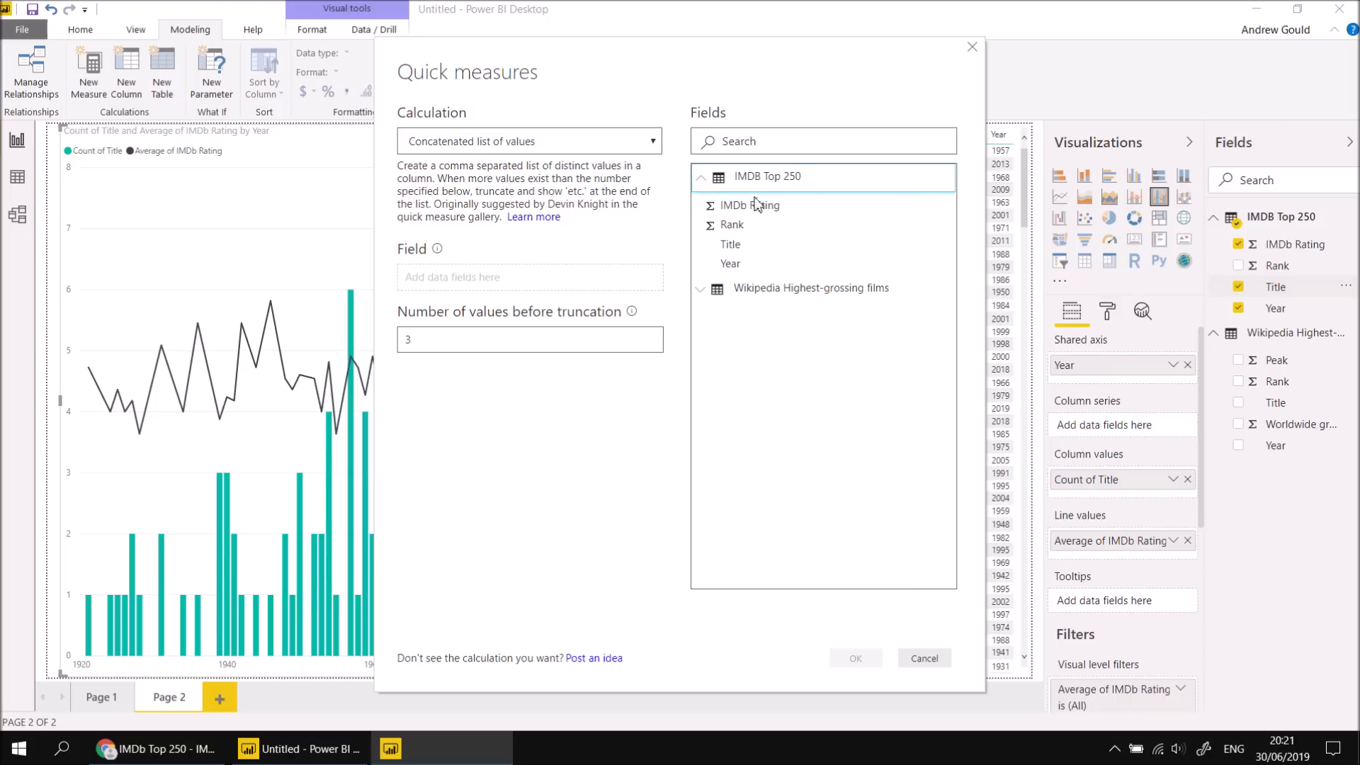
drag(736, 246, 468, 281)
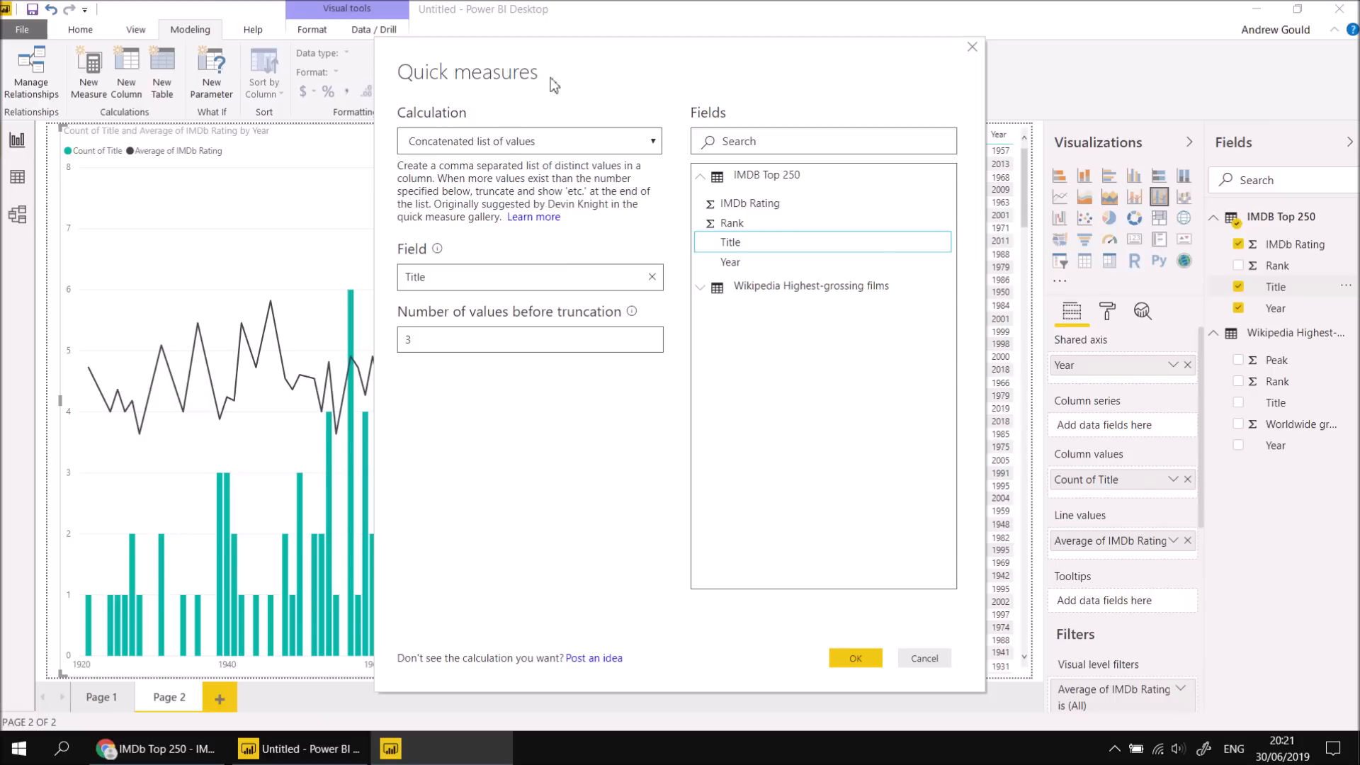
Set the number of values before truncation to 5 and create the quick measure.
drag(561, 53, 511, 222)
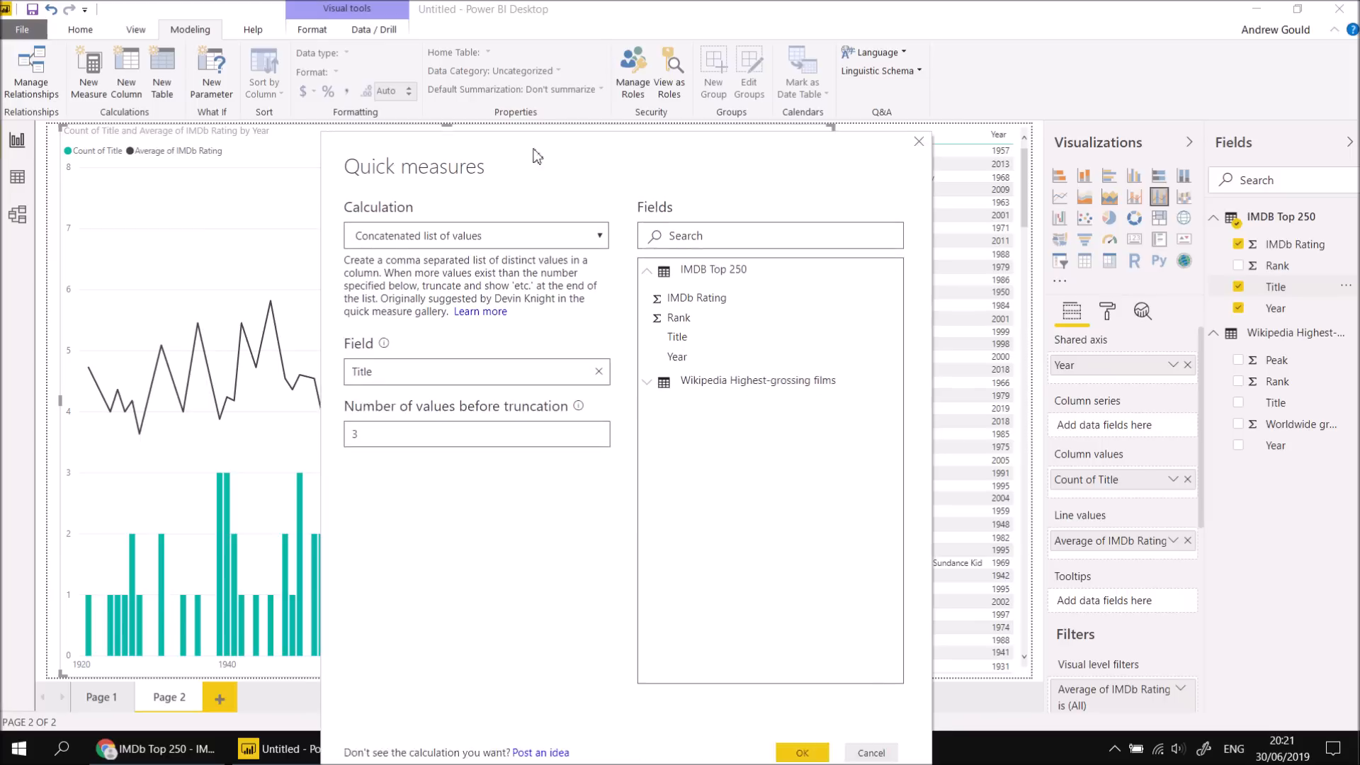
click(354, 332)
double_click(354, 331)
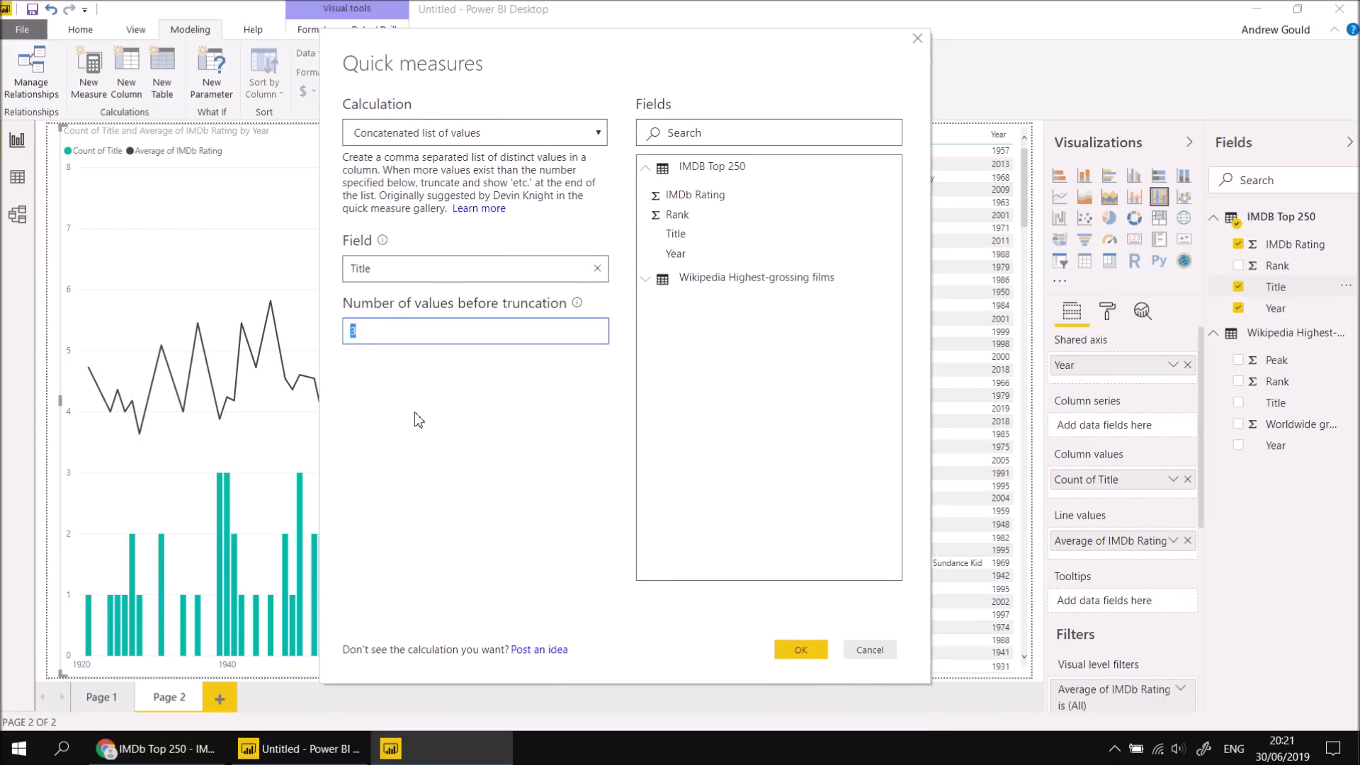
text(5)
click(798, 649)
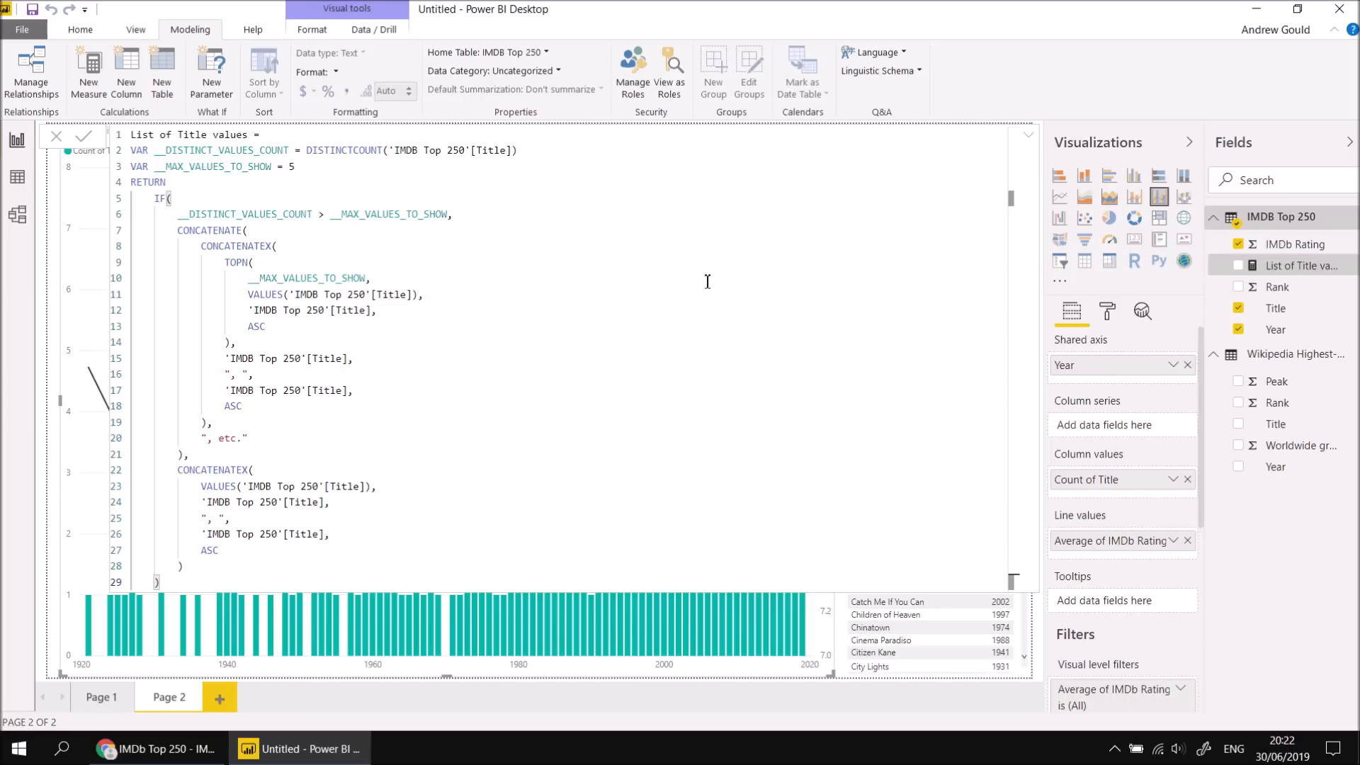
Add the List of Title values measure to the combo chart's tooltips and check the tooltip of the 1995 column.
click(1279, 573)
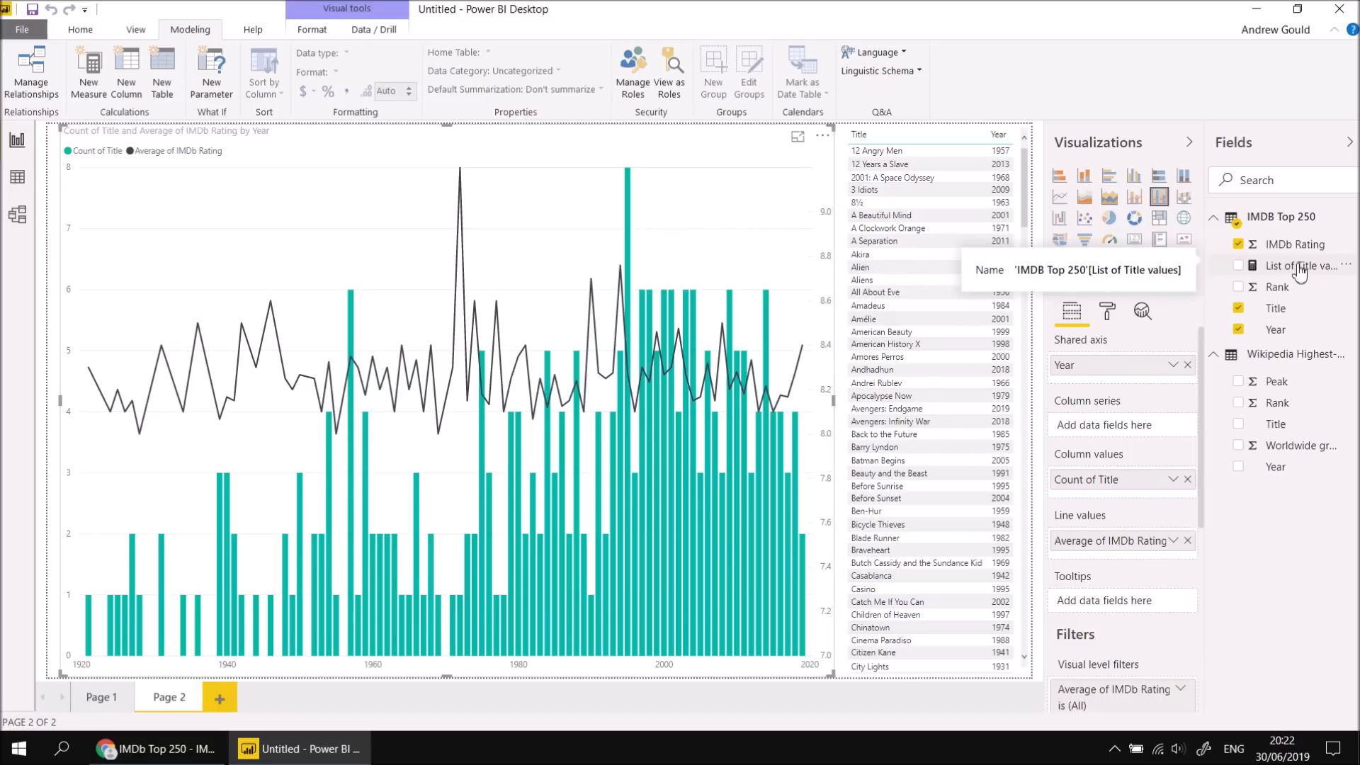
drag(1301, 271, 1135, 608)
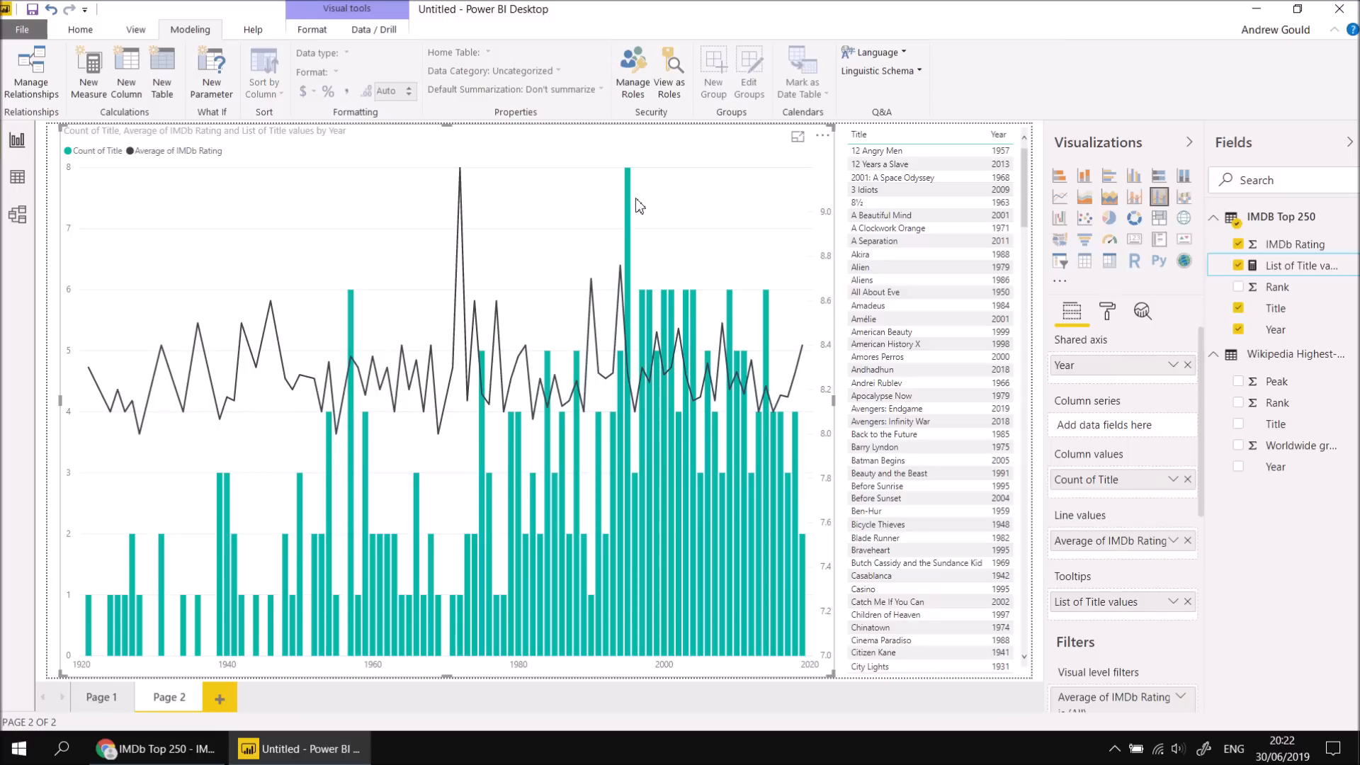
mouse_move(629, 209)
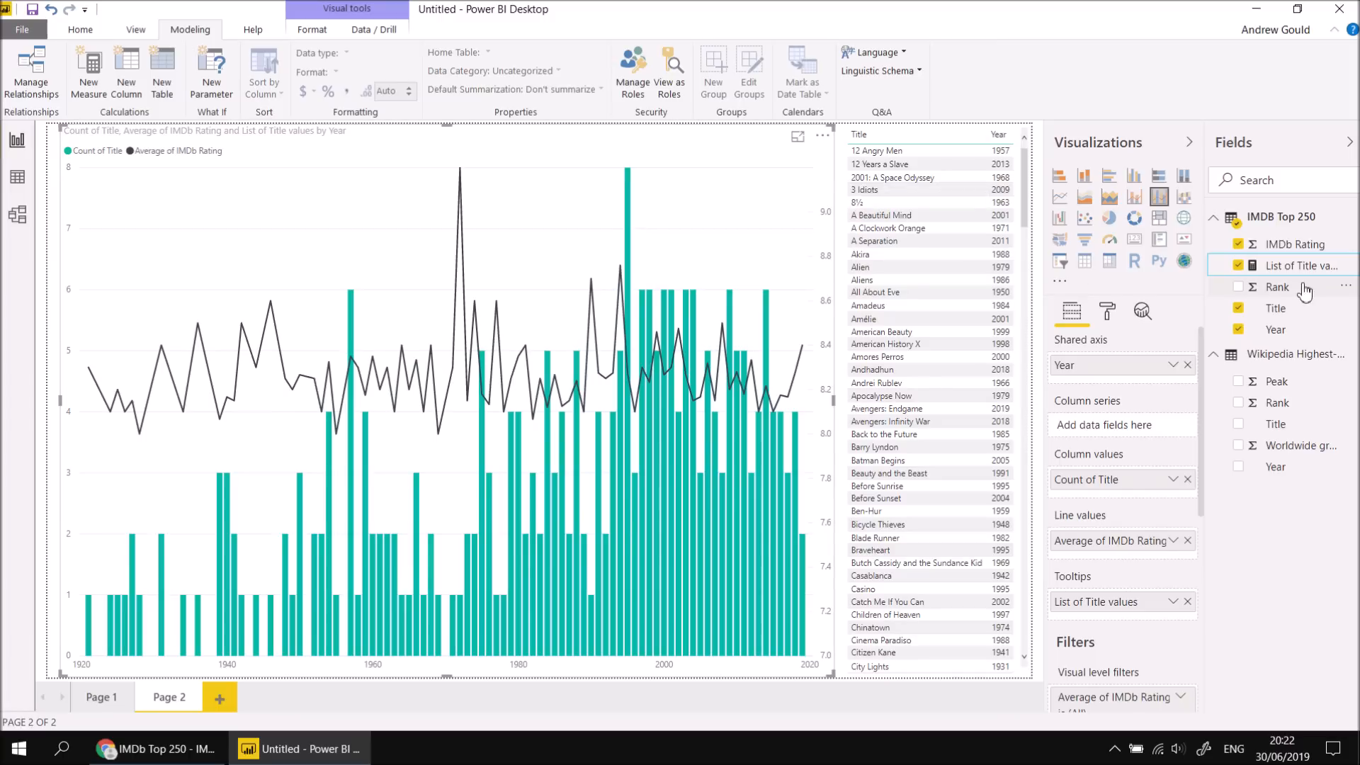
Set __MAX_VALUES_TO_SHOW to 8 in the List of Title values formula, commit it, and recheck the 1995 column's tooltip.
click(1286, 270)
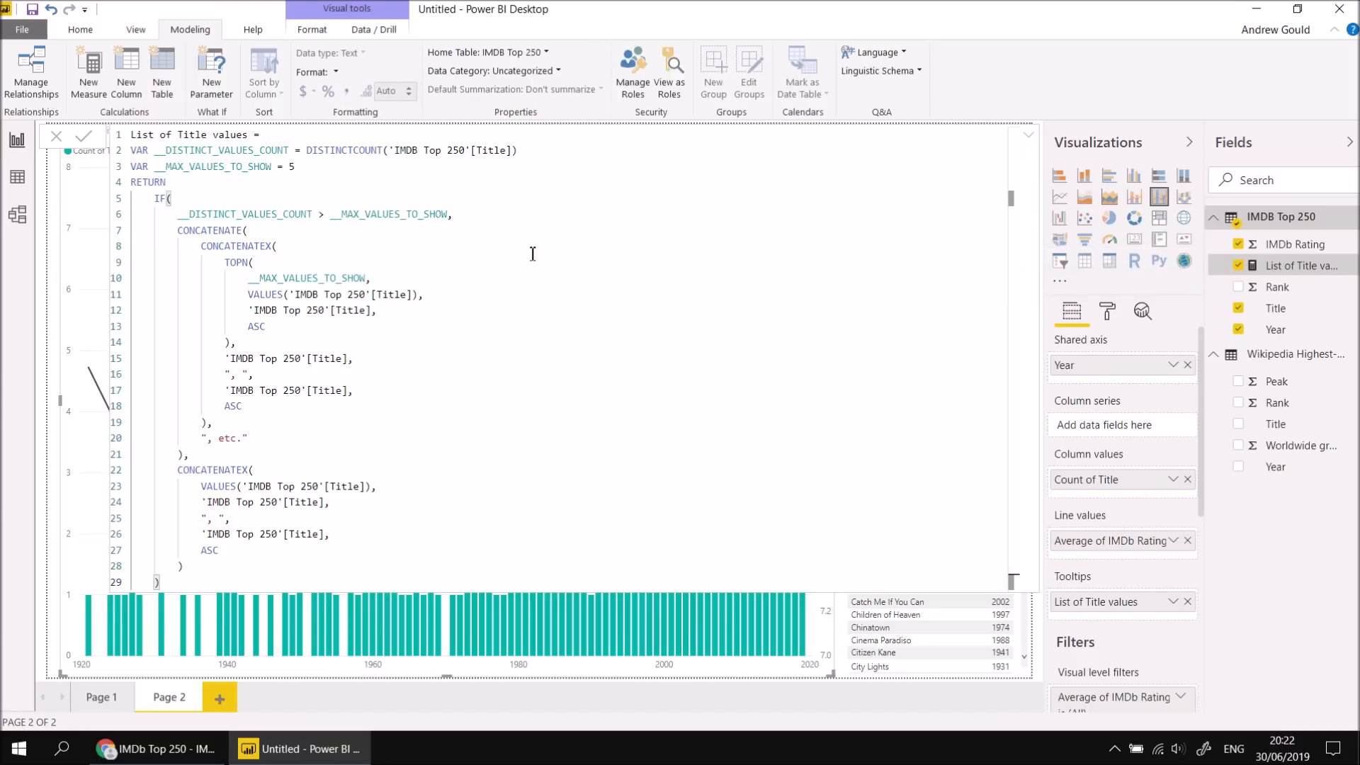
click(300, 169)
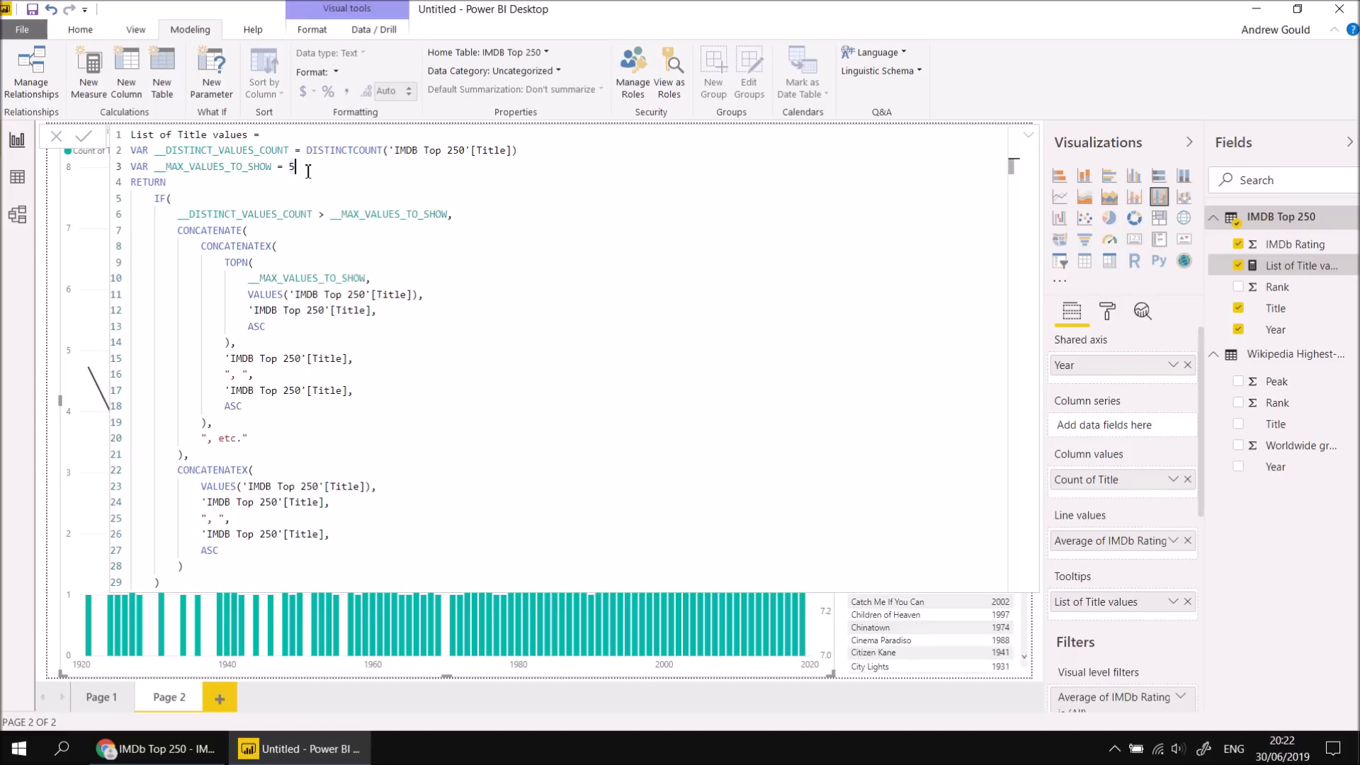
key(BackSpace)
click(84, 145)
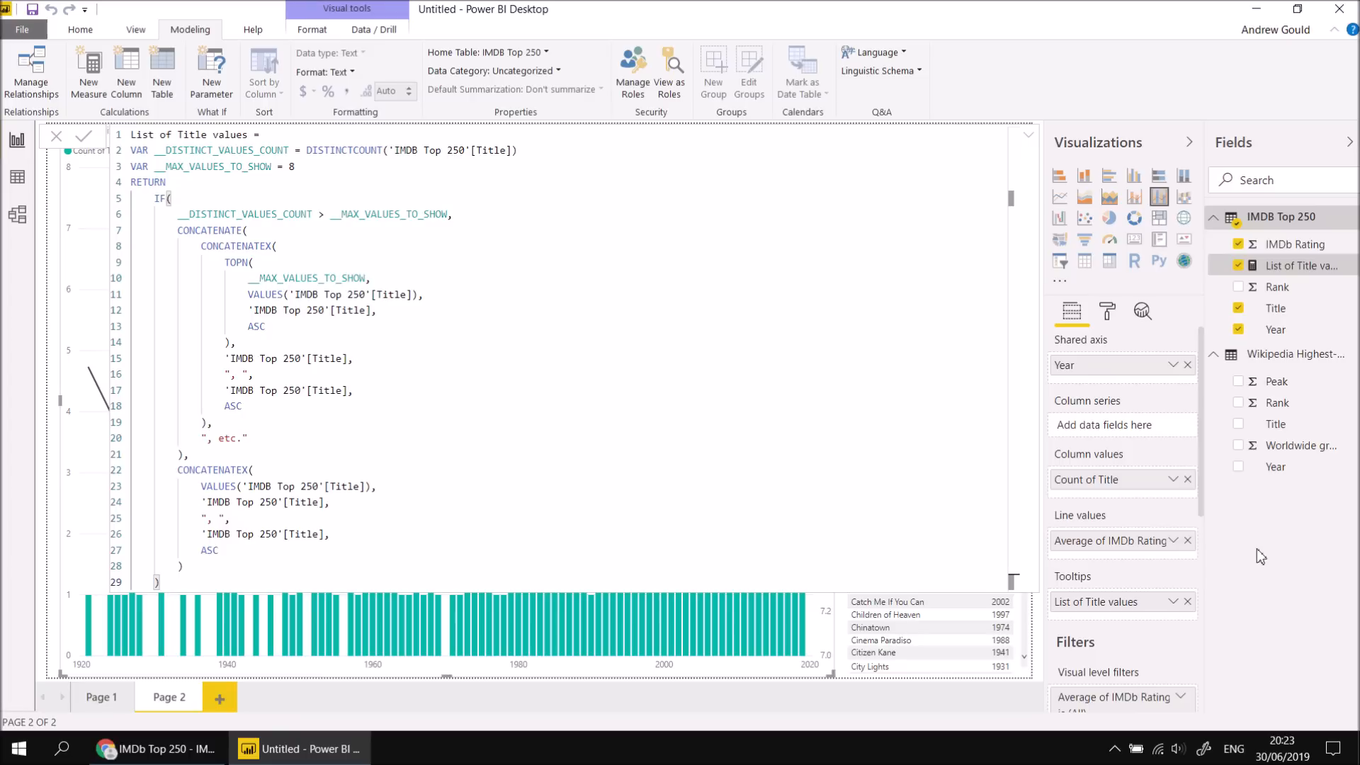
click(1273, 597)
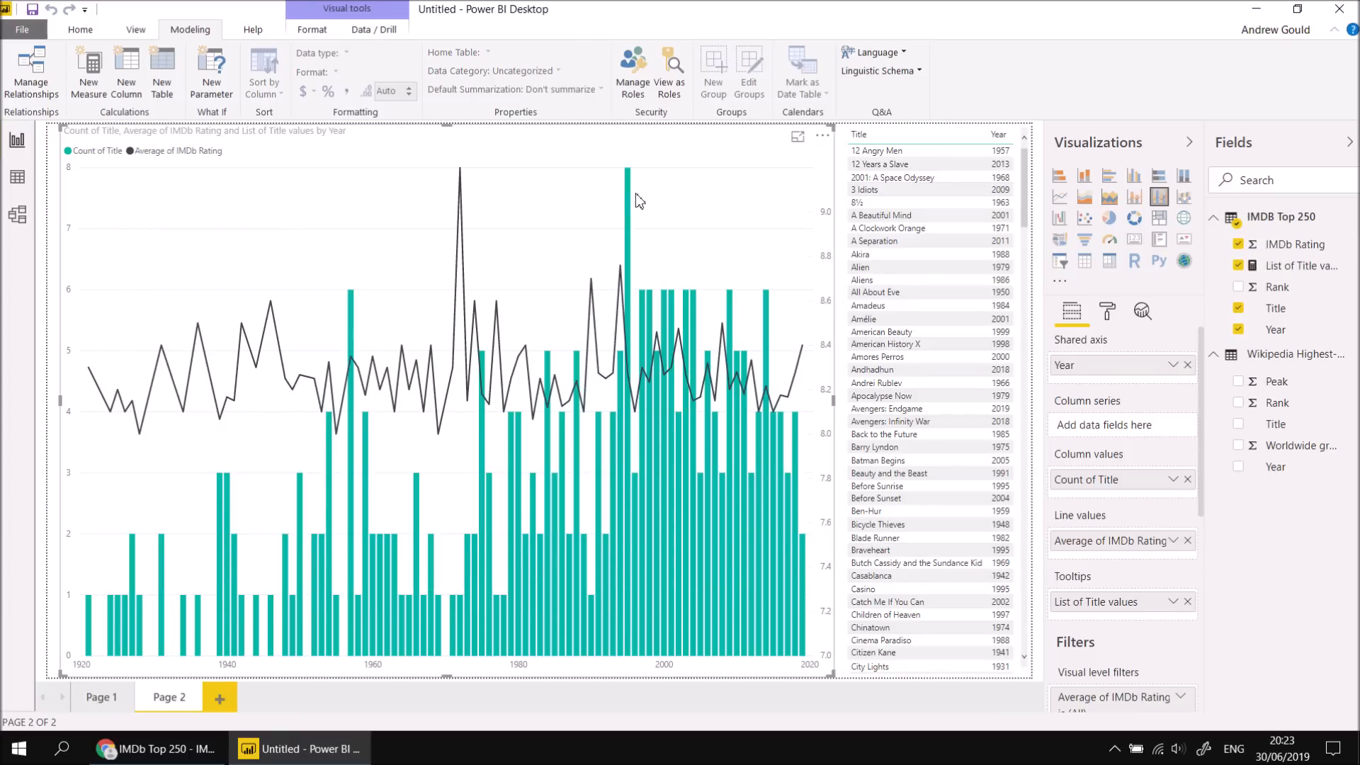
mouse_move(629, 201)
Set up a Star rating quick measure on IMDB Top 250 with the average of IMDb Rating as its base value.
right_click(1261, 225)
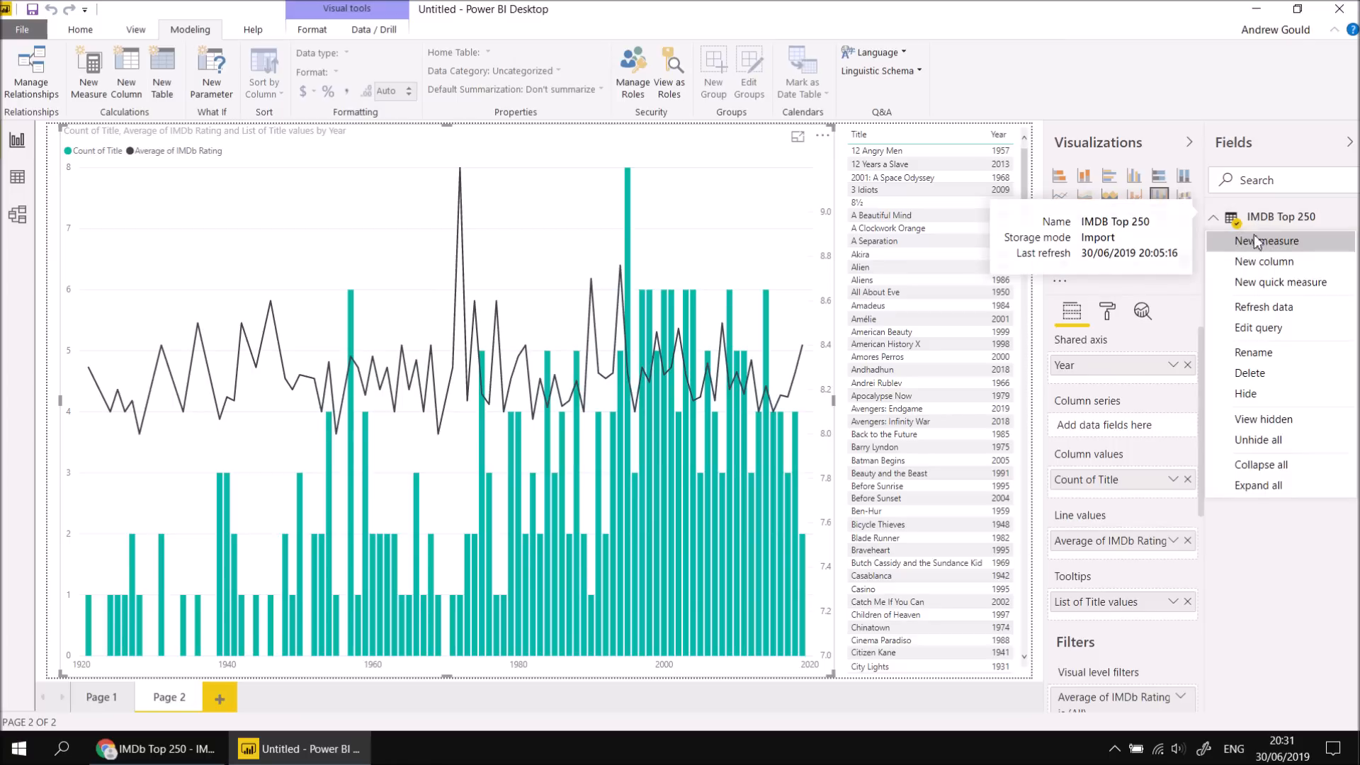
click(1260, 283)
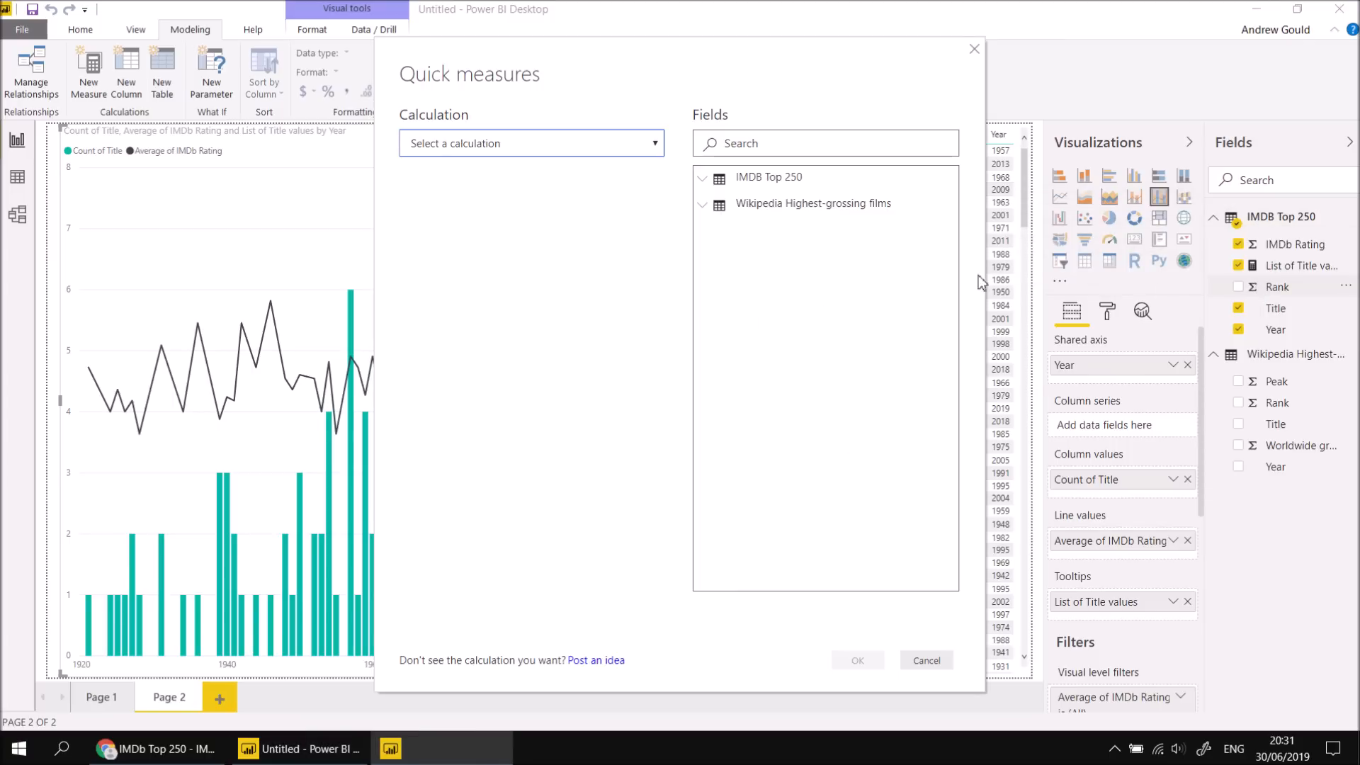
click(655, 144)
drag(655, 186, 662, 343)
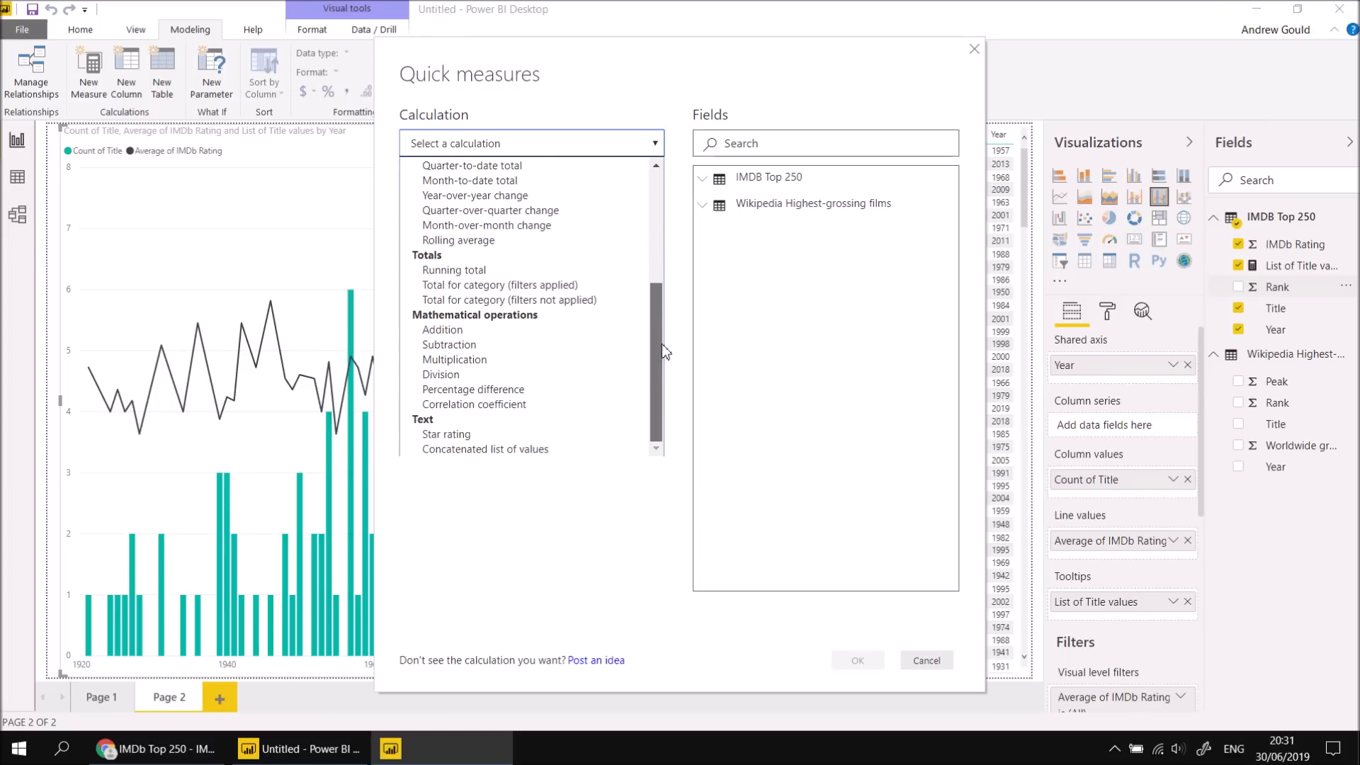
click(464, 435)
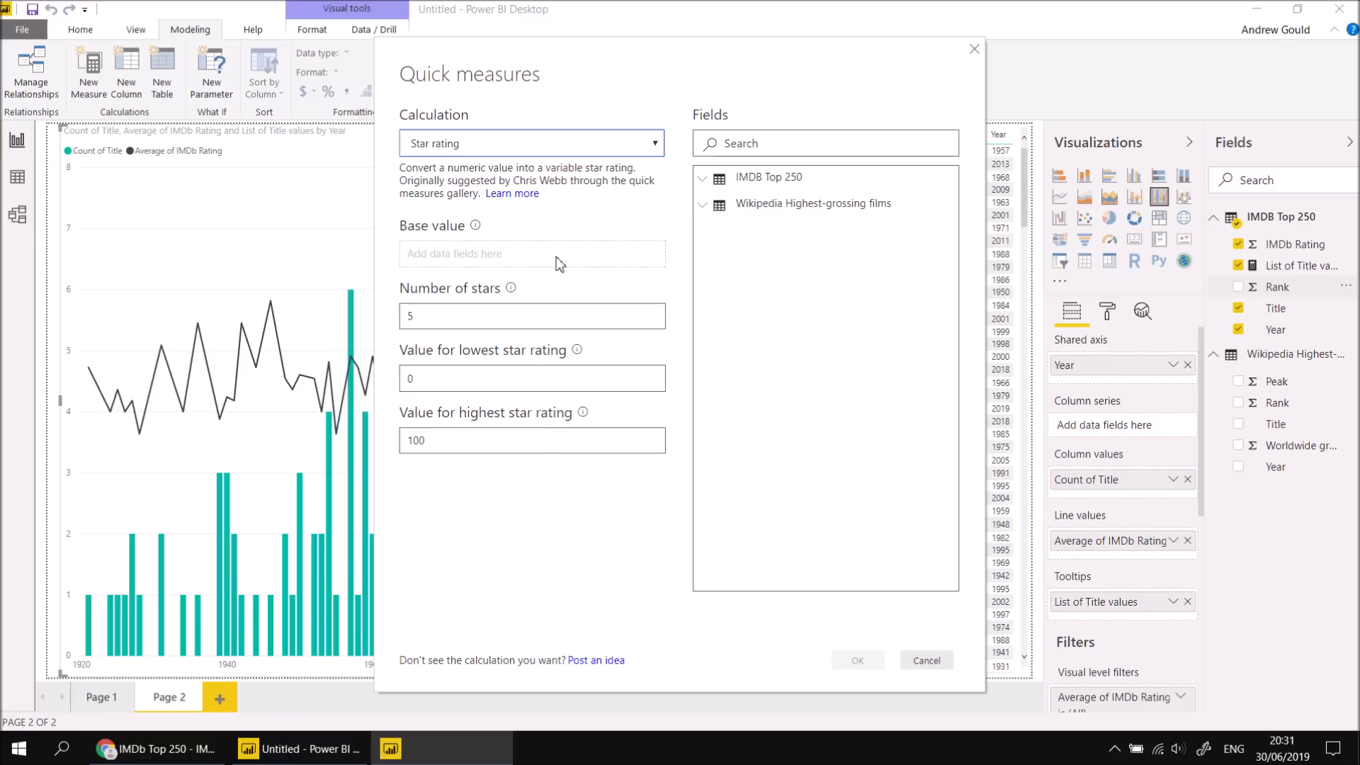
click(706, 184)
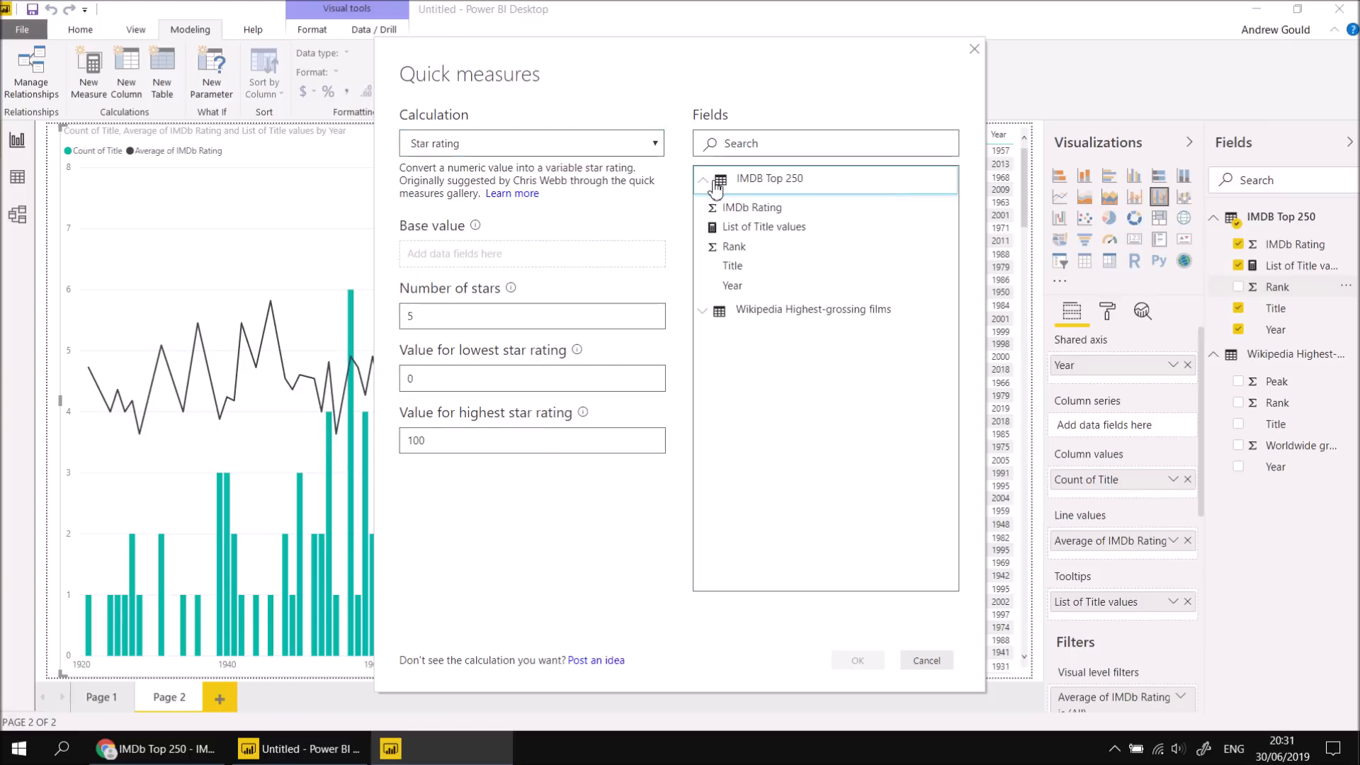
drag(740, 207, 540, 257)
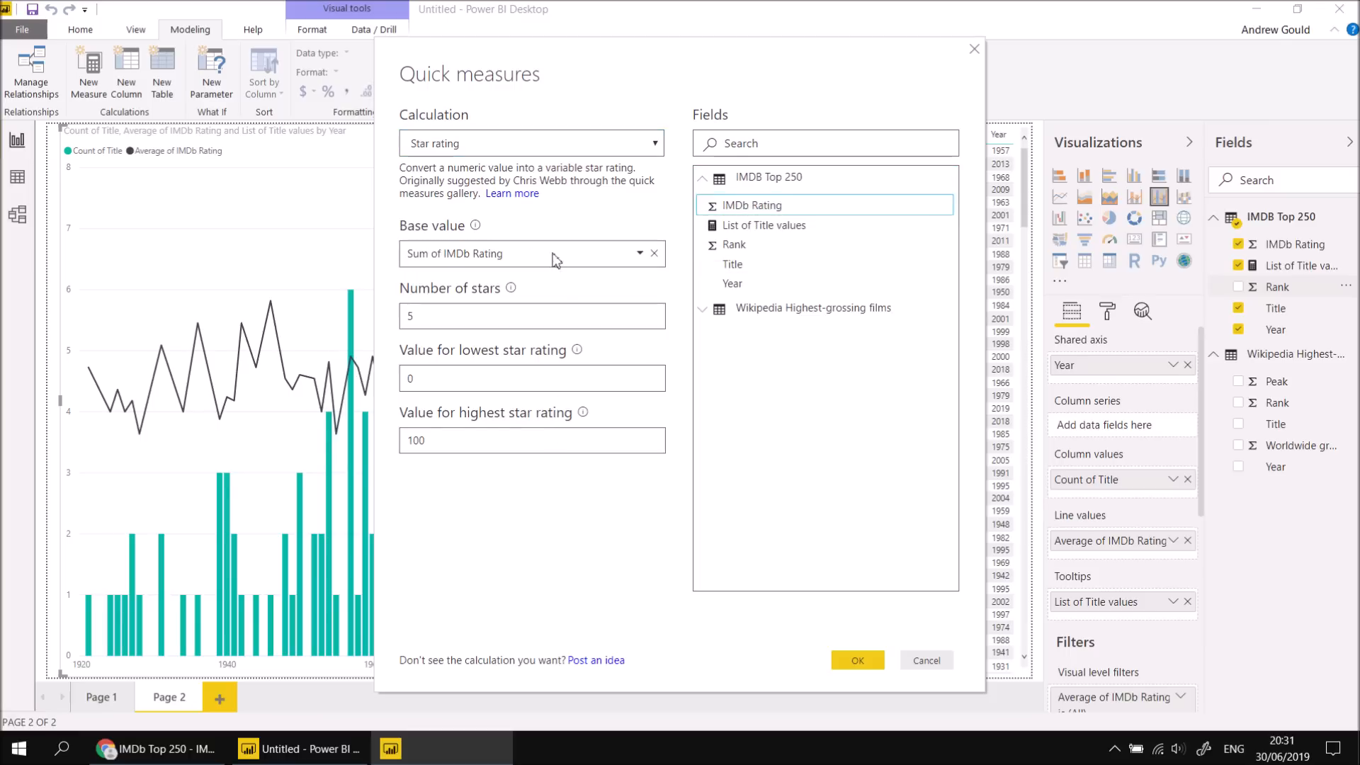
click(642, 255)
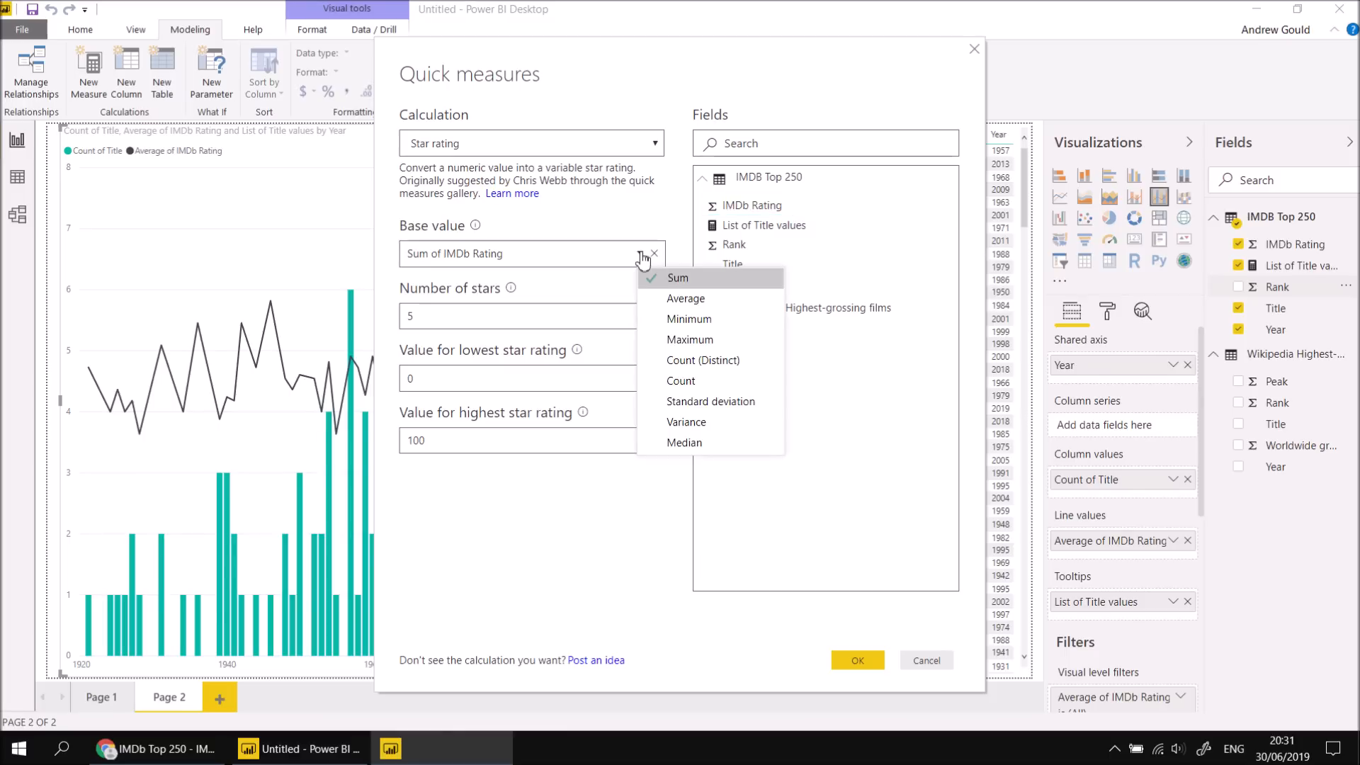
click(672, 299)
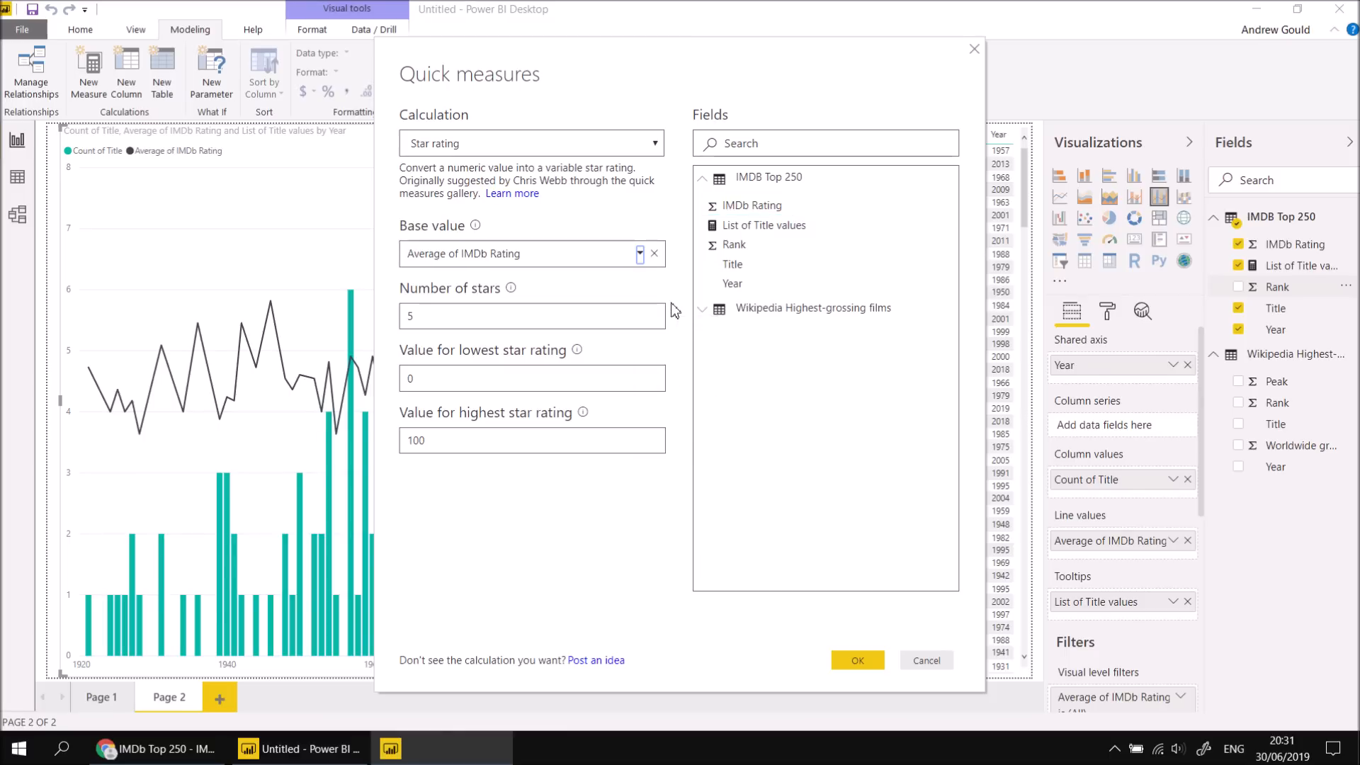
Set both the number of stars and the value for the highest star rating to 10, and create the quick measure.
click(429, 317)
double_click(441, 315)
text(10)
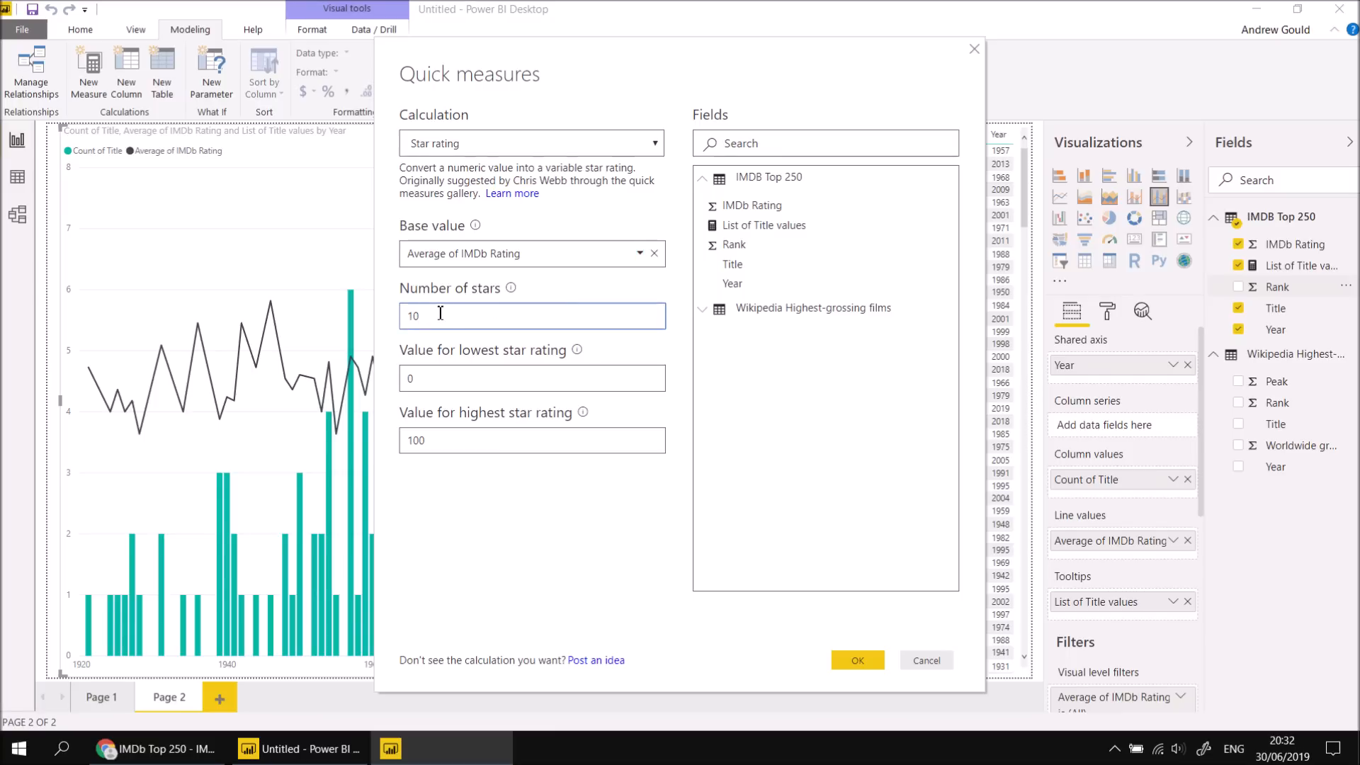
click(438, 444)
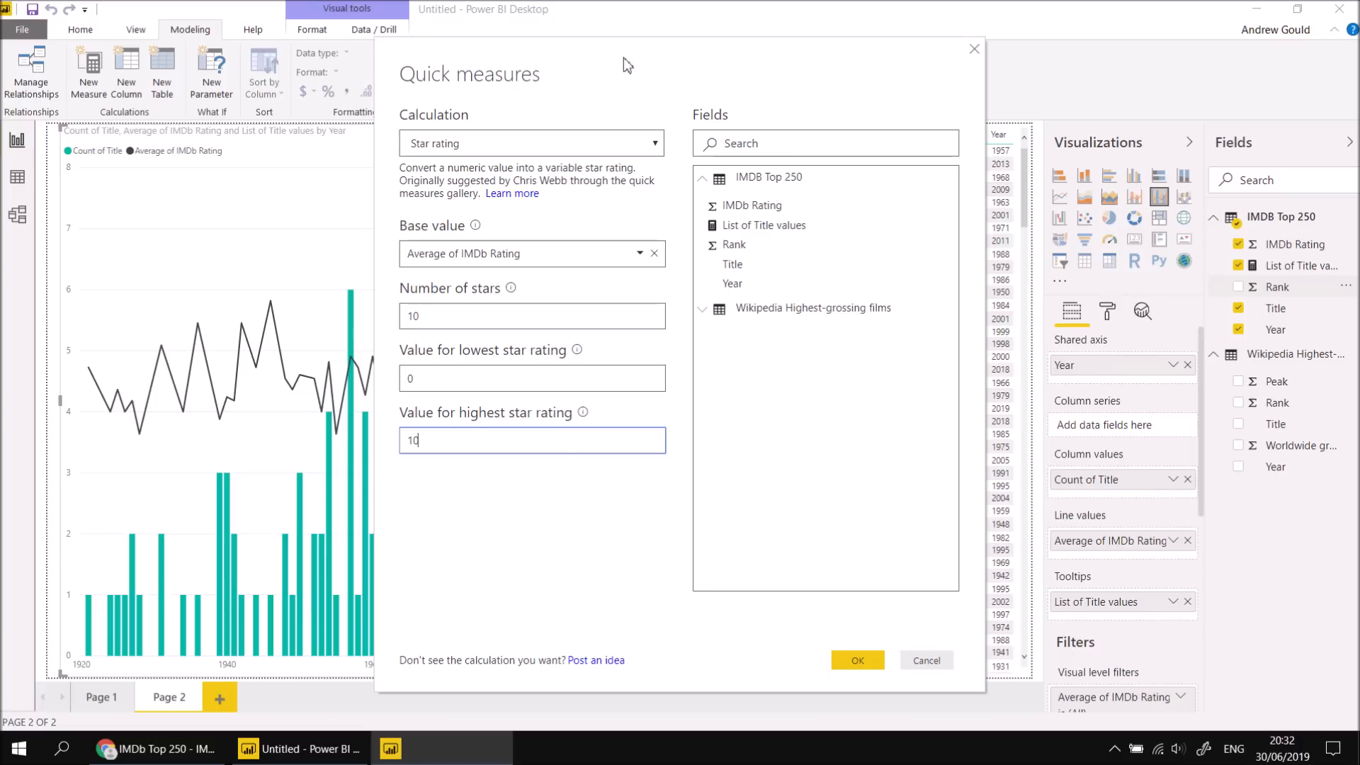
drag(684, 58, 430, 59)
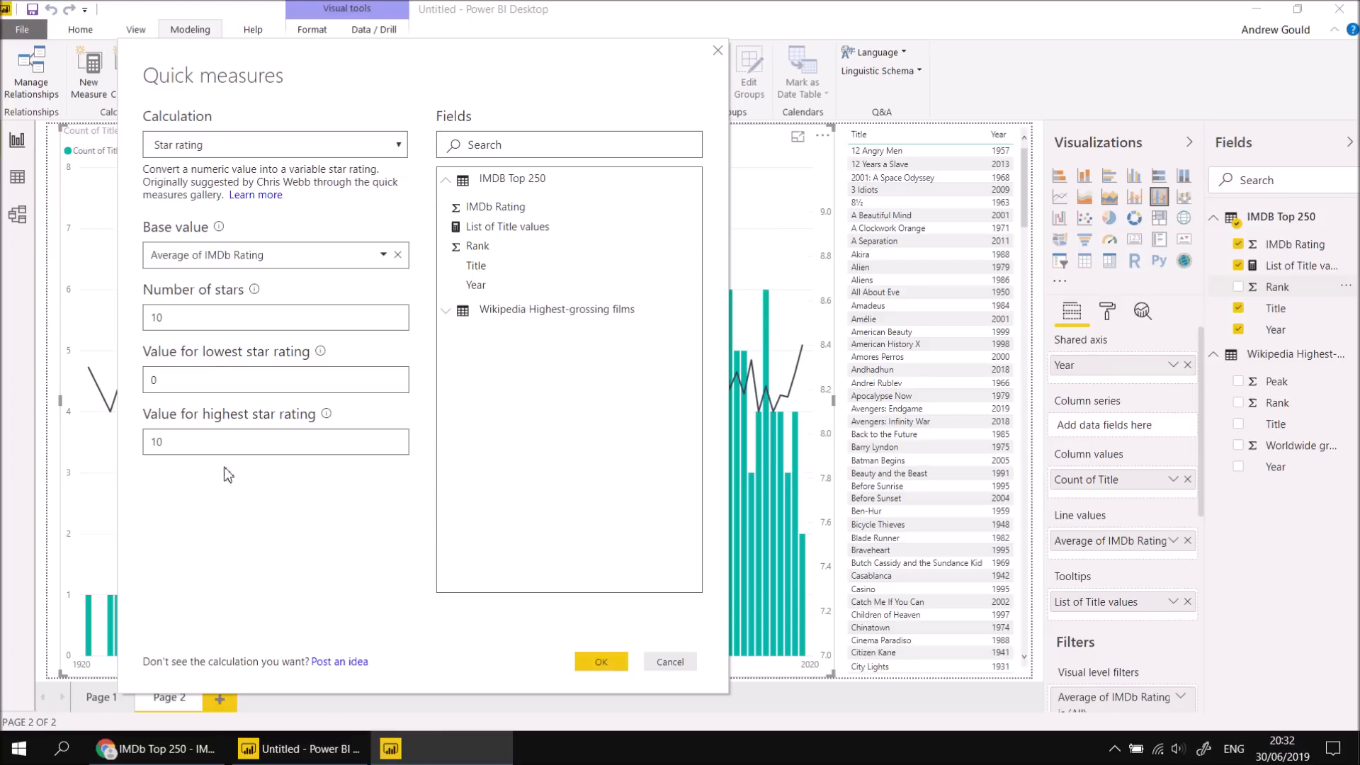
click(598, 660)
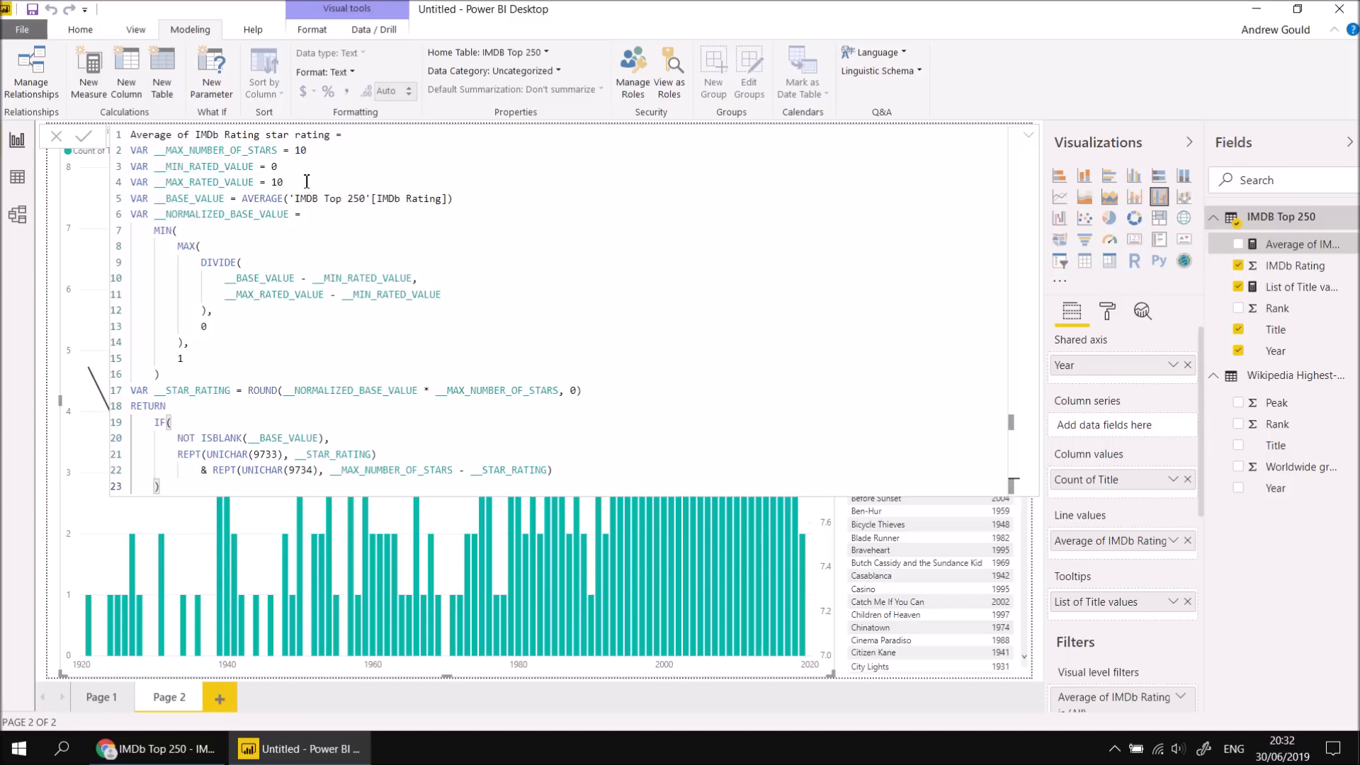
Add the Average of IMDb Rating star rating measure to the chart's tooltips and check them on the 1995 column and the rating line's highest peak.
click(1273, 615)
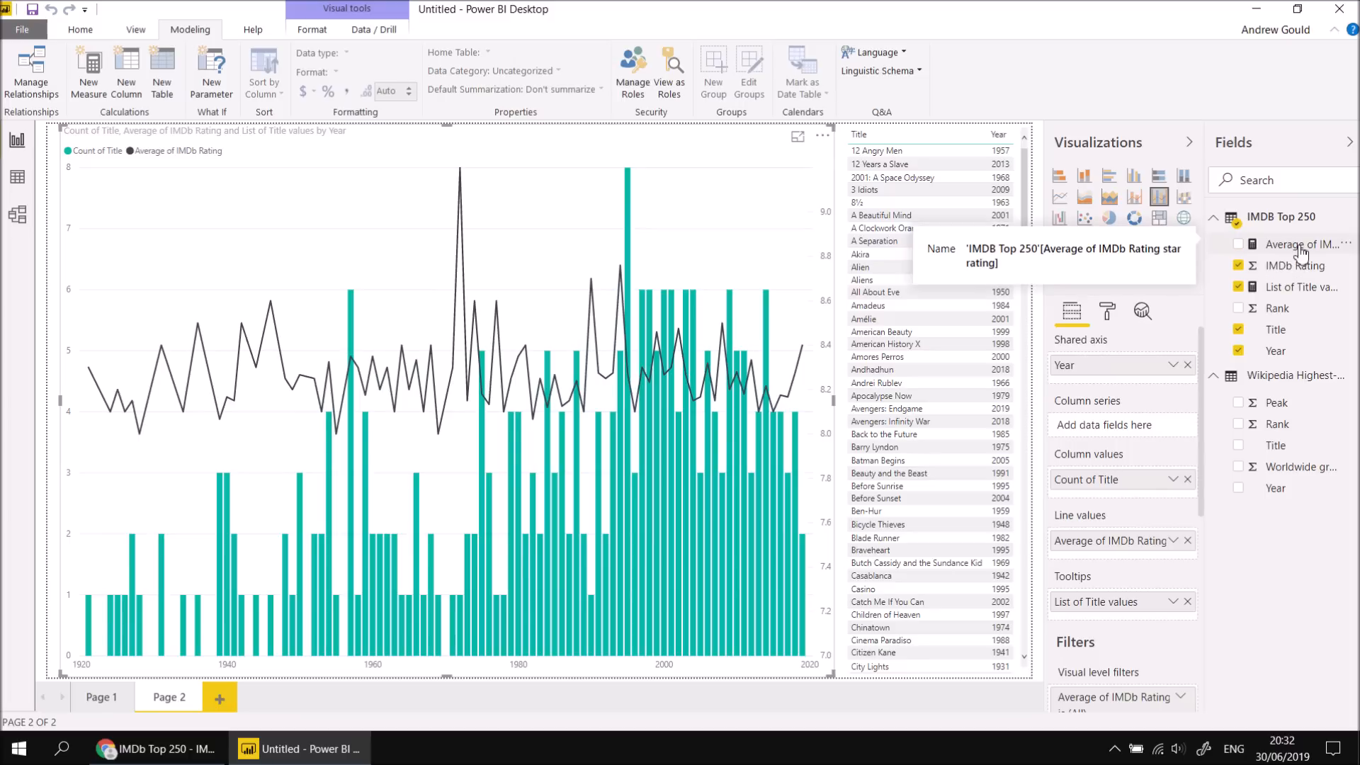
drag(1302, 252, 1137, 622)
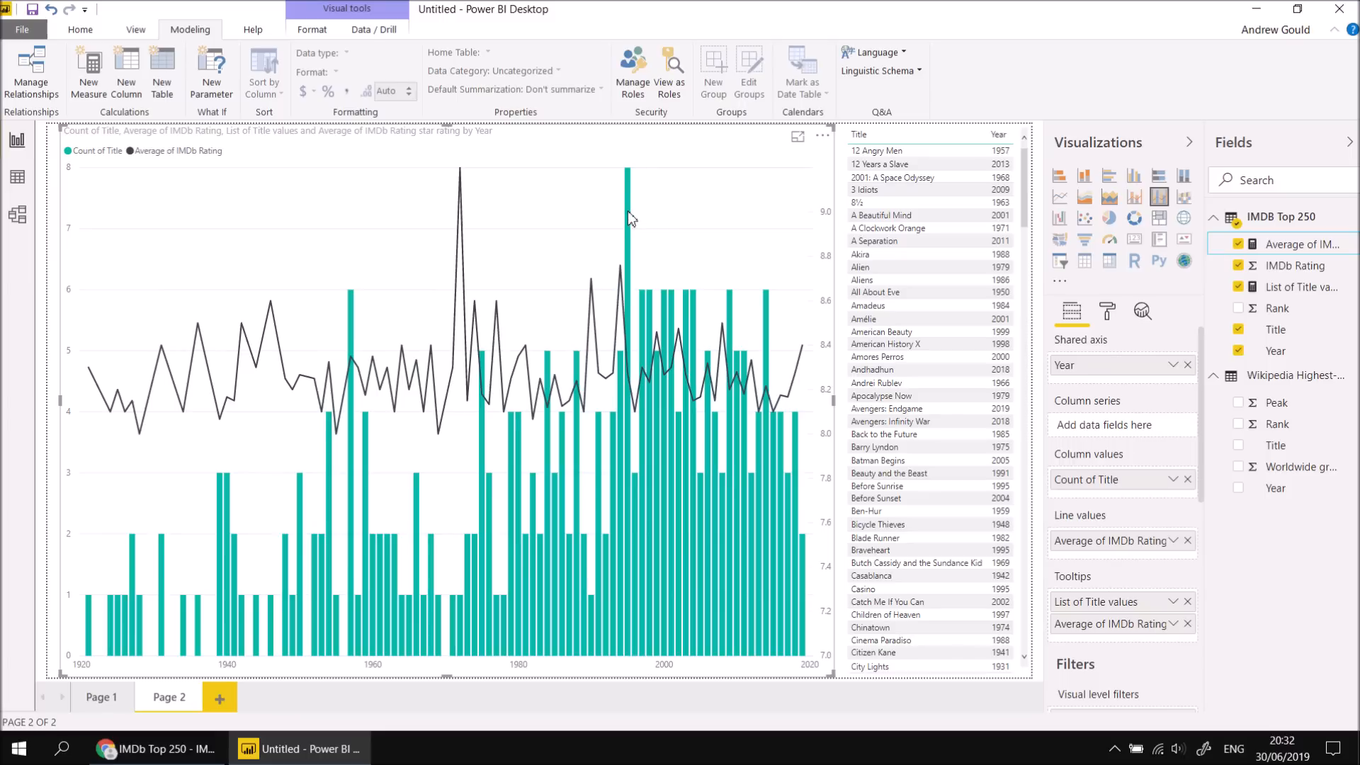
mouse_move(629, 212)
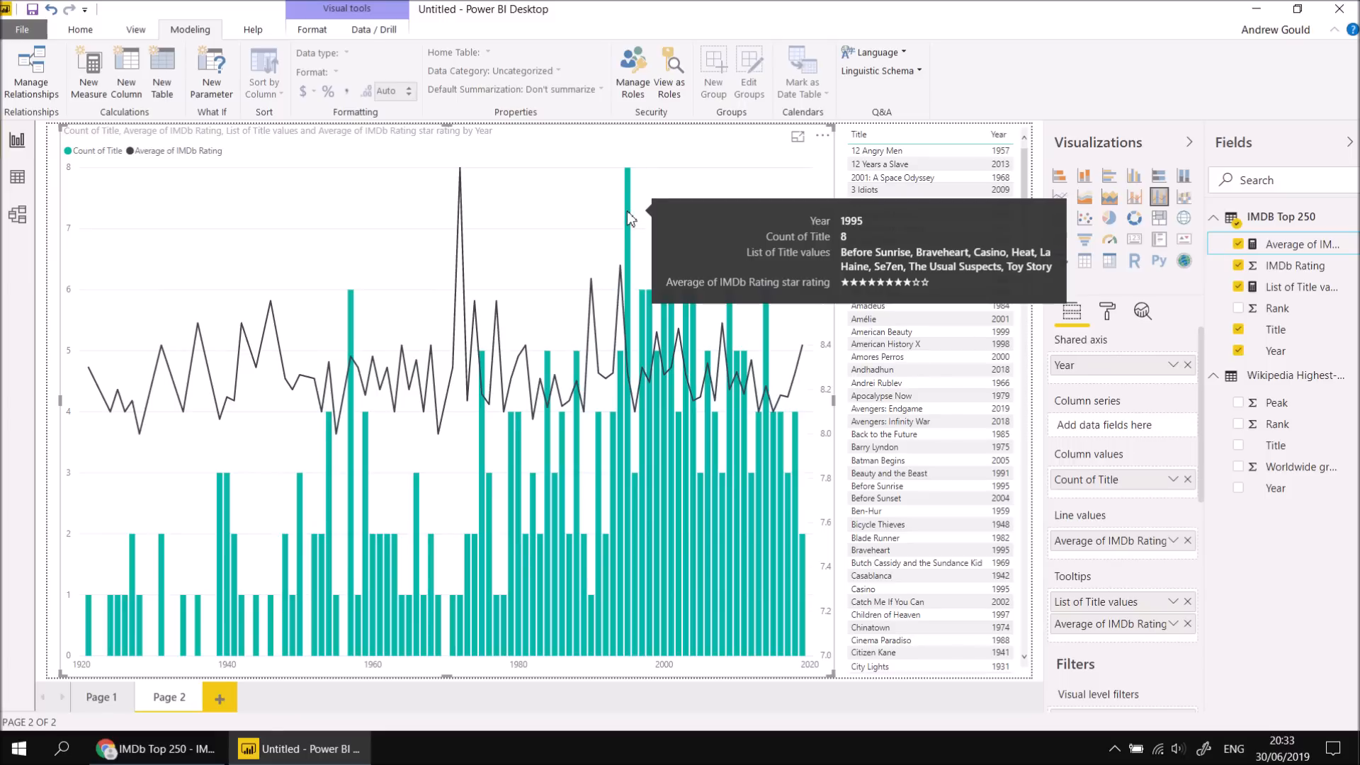
mouse_move(632, 382)
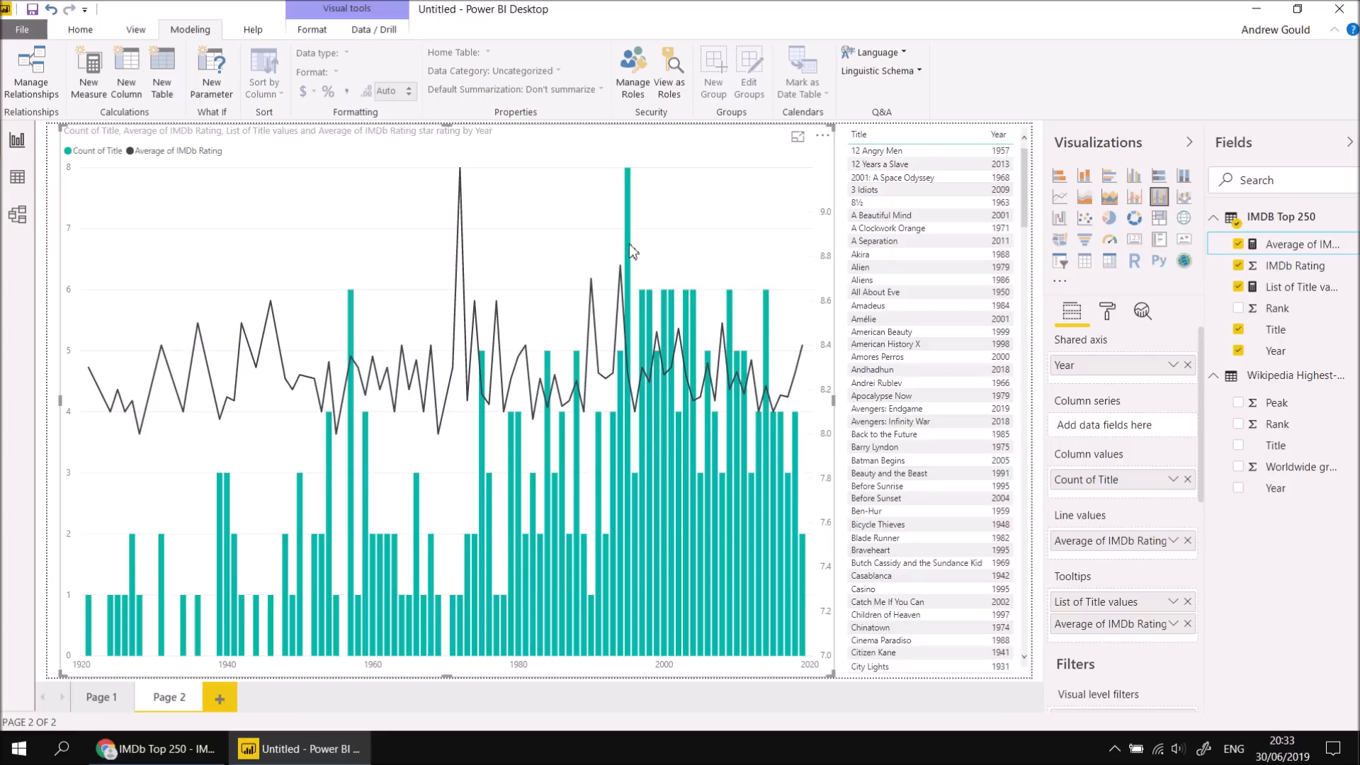
mouse_move(629, 247)
mouse_move(461, 174)
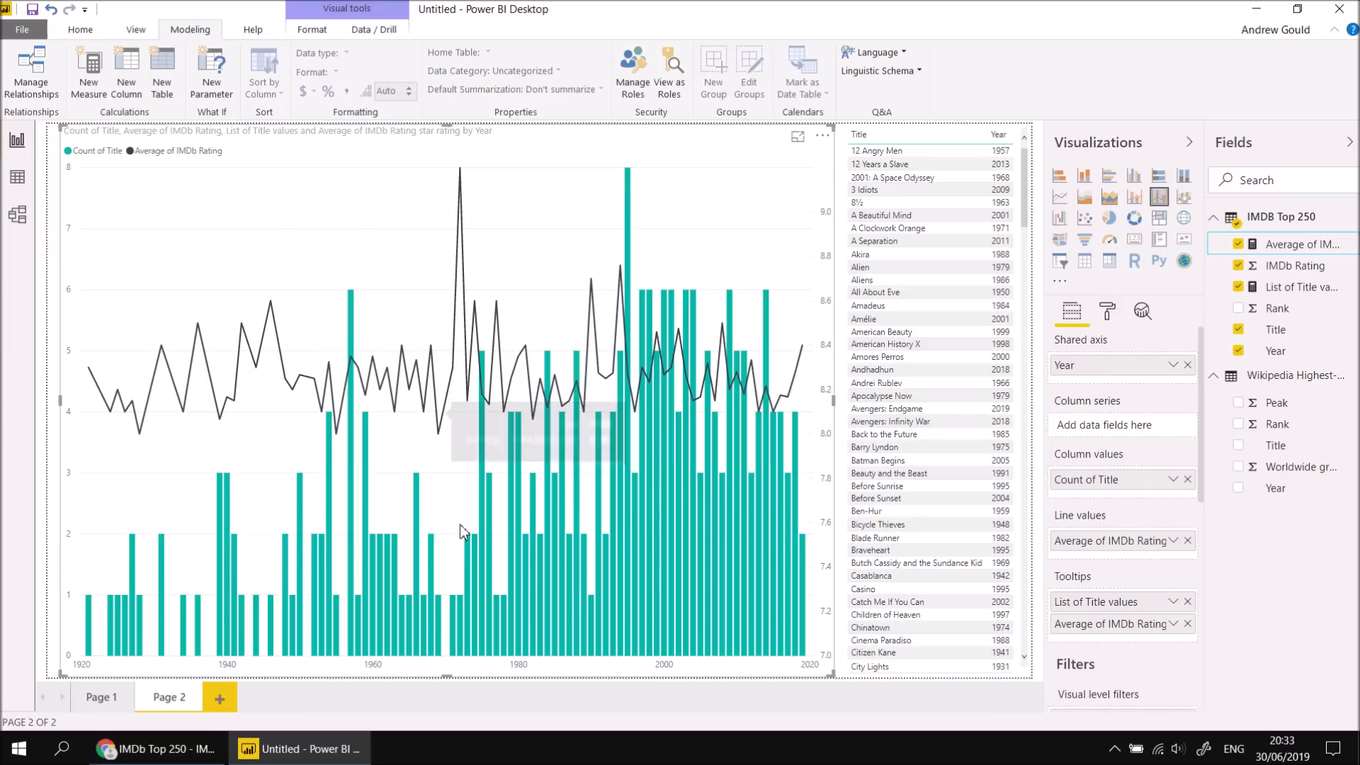
Set __MIN_RATED_VALUE to 5 in the Average of IMDb Rating star rating formula and commit it.
mouse_move(467, 542)
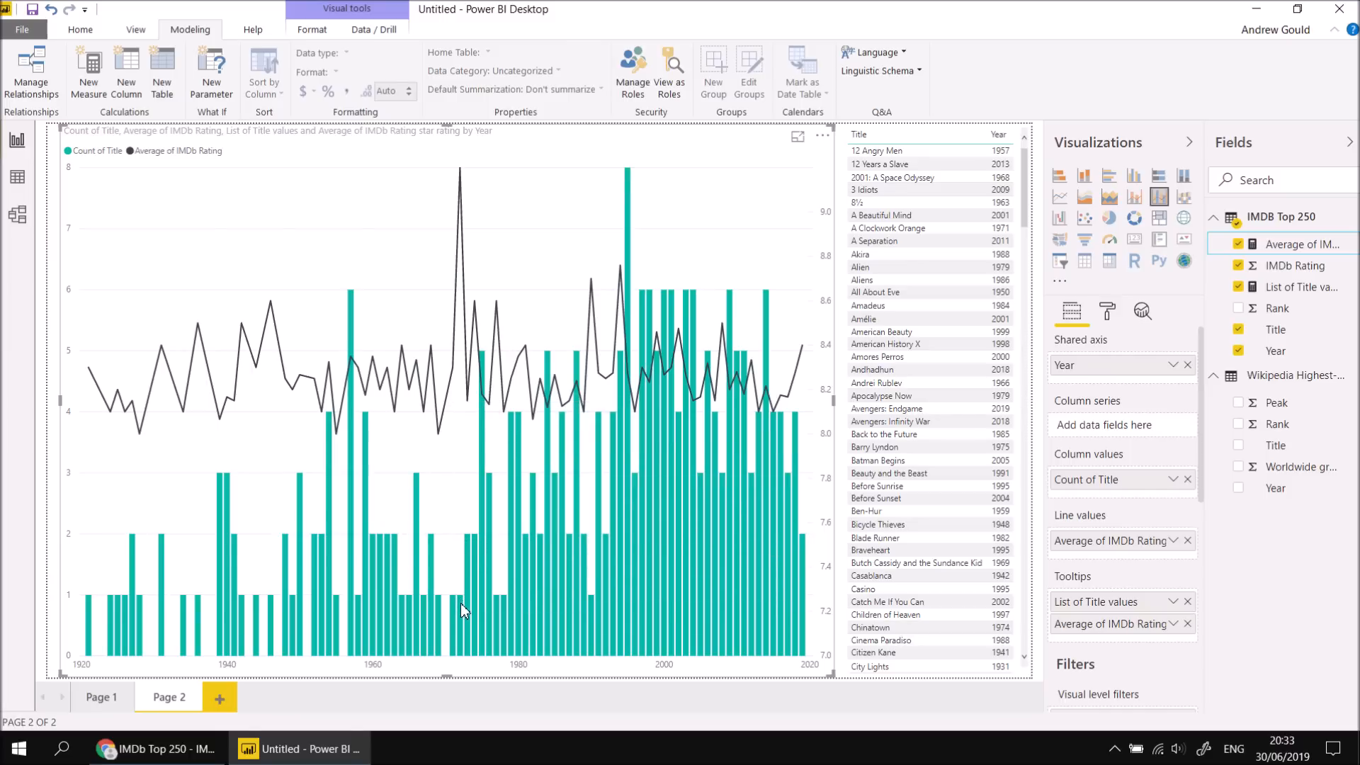
mouse_move(462, 611)
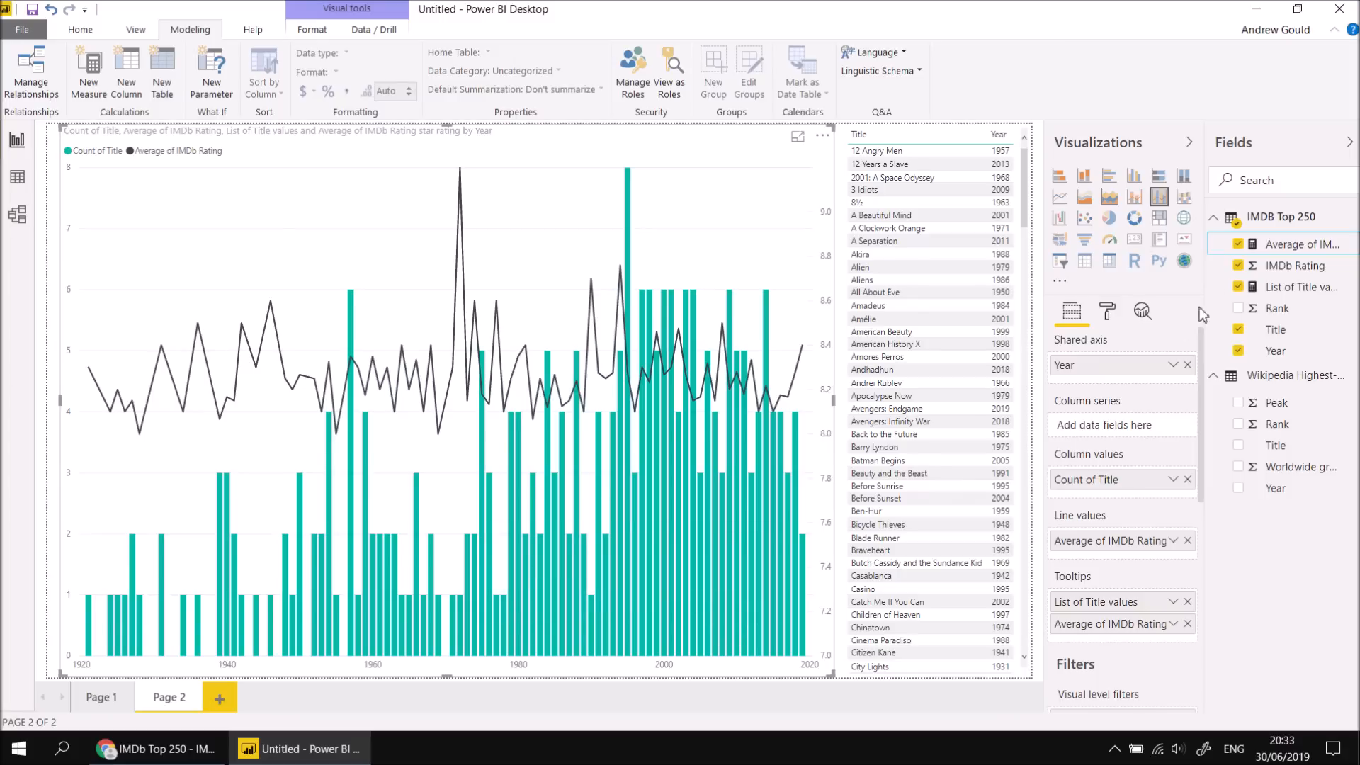
click(1295, 248)
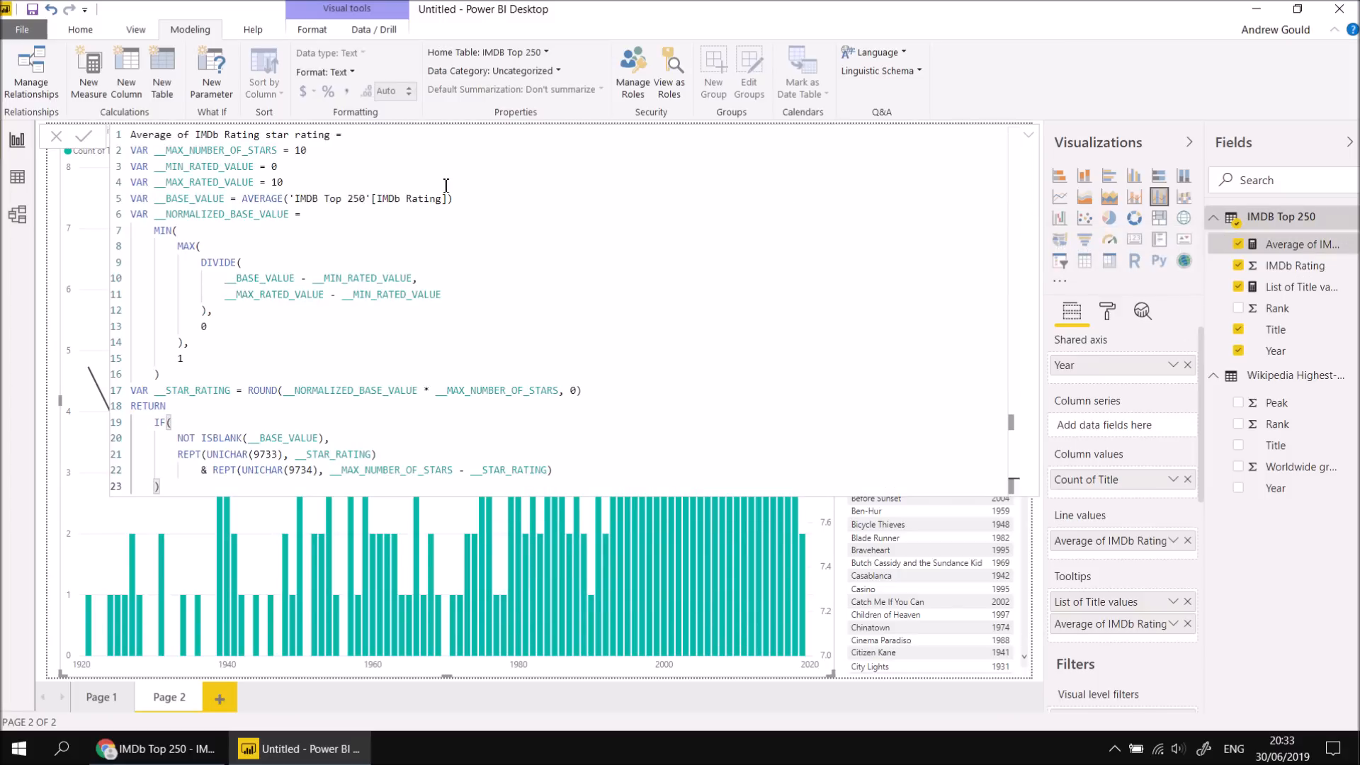
click(280, 166)
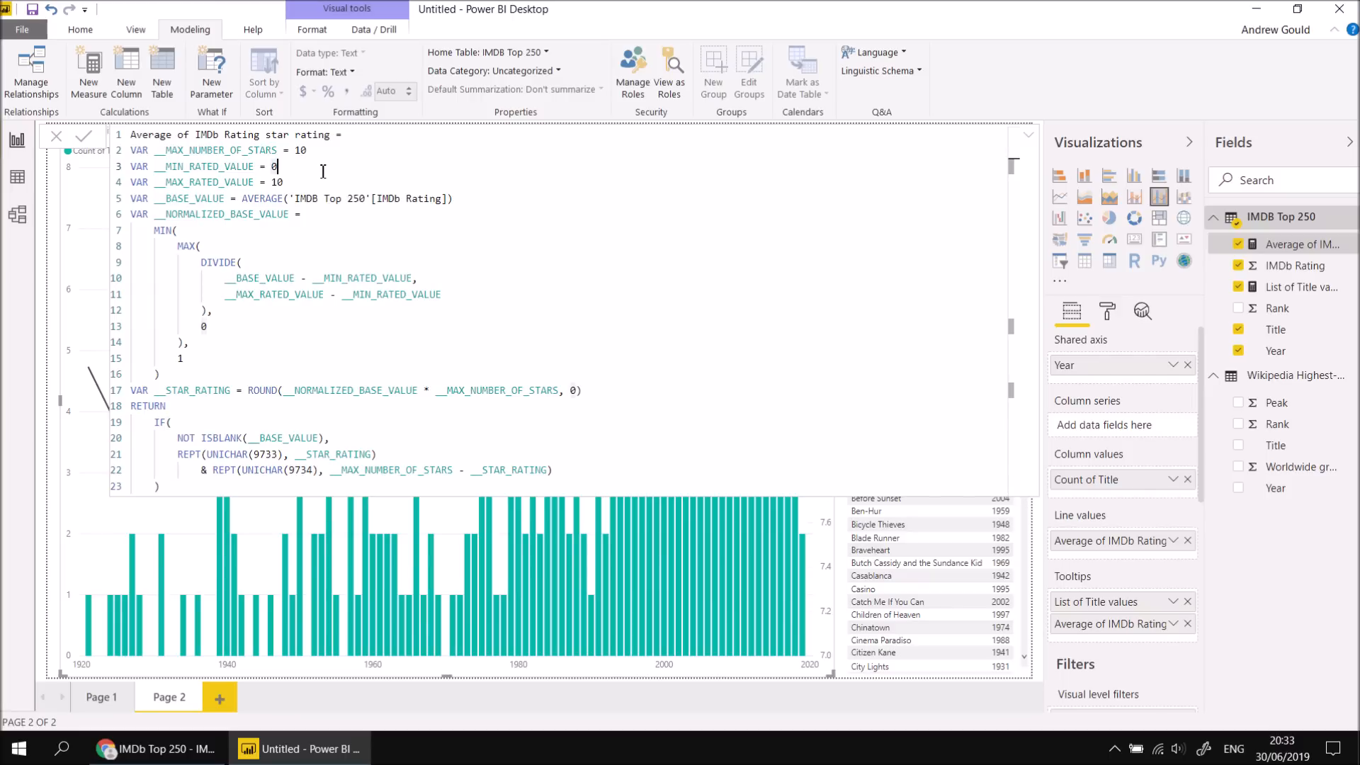
key(BackSpace)
text(5)
click(85, 142)
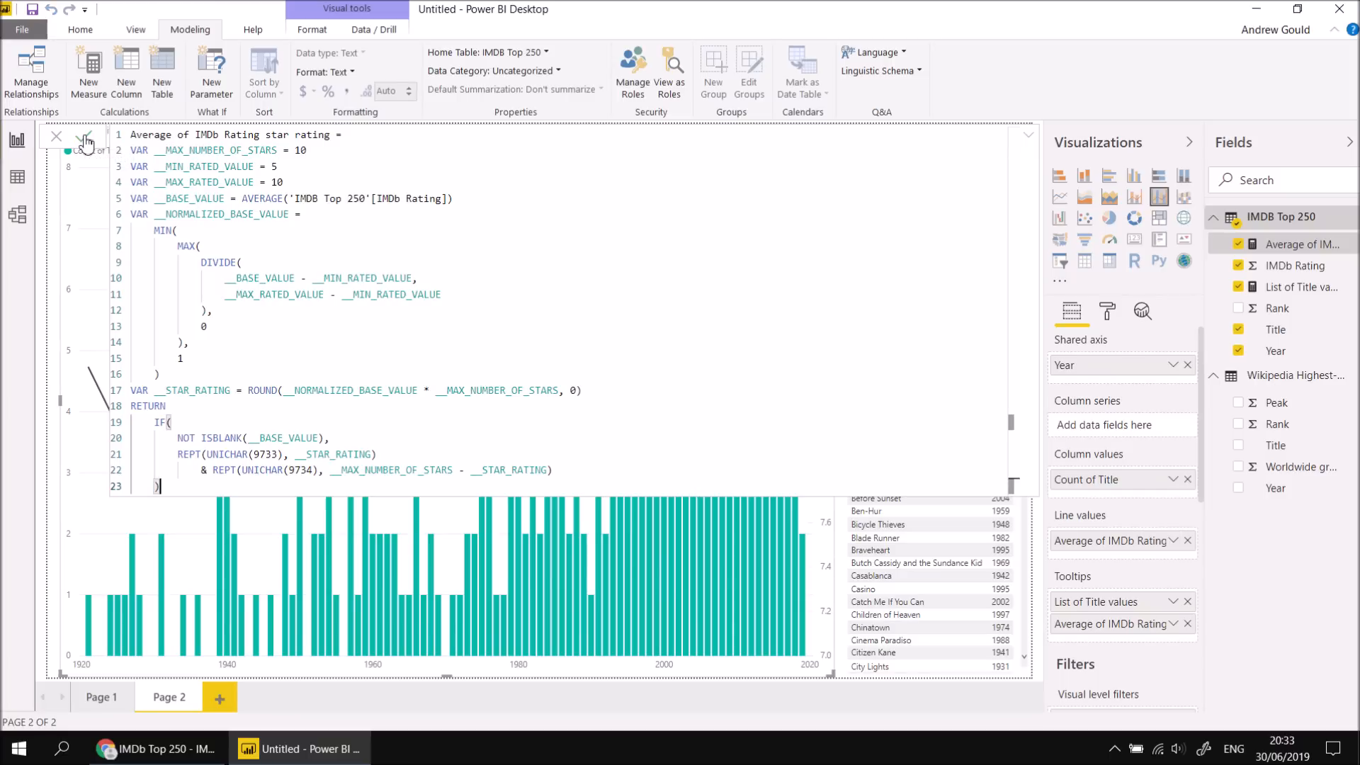
click(1277, 589)
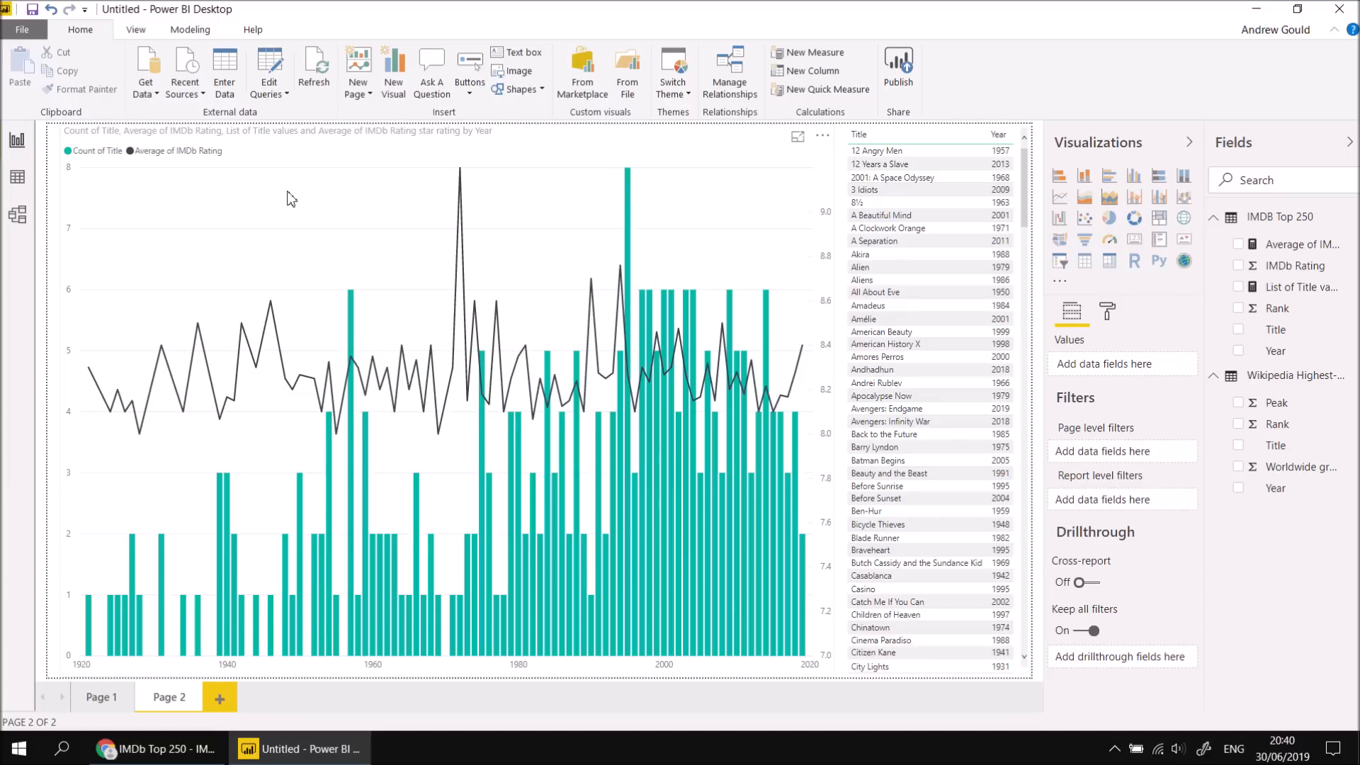
Switch to Chrome and open the Advanced Title Search form from the IMDb home page.
click(160, 756)
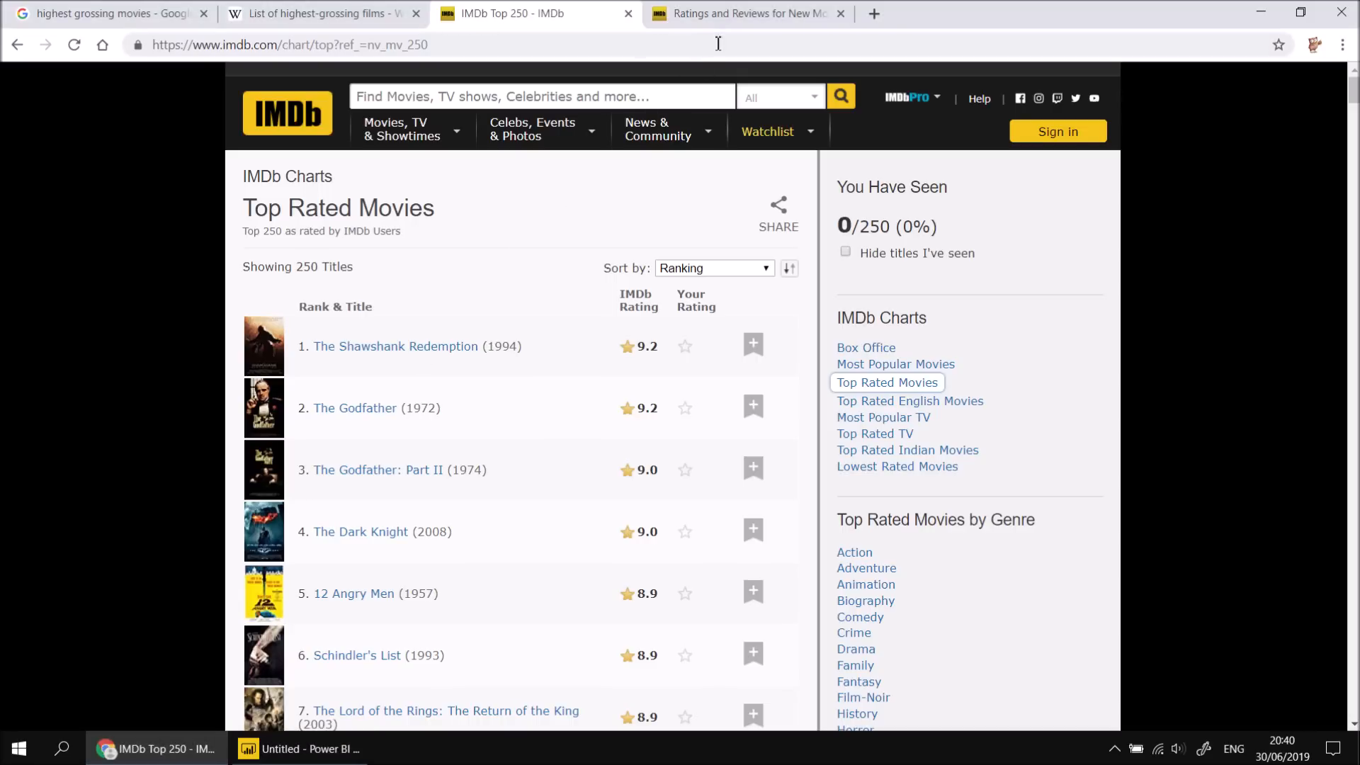
click(738, 13)
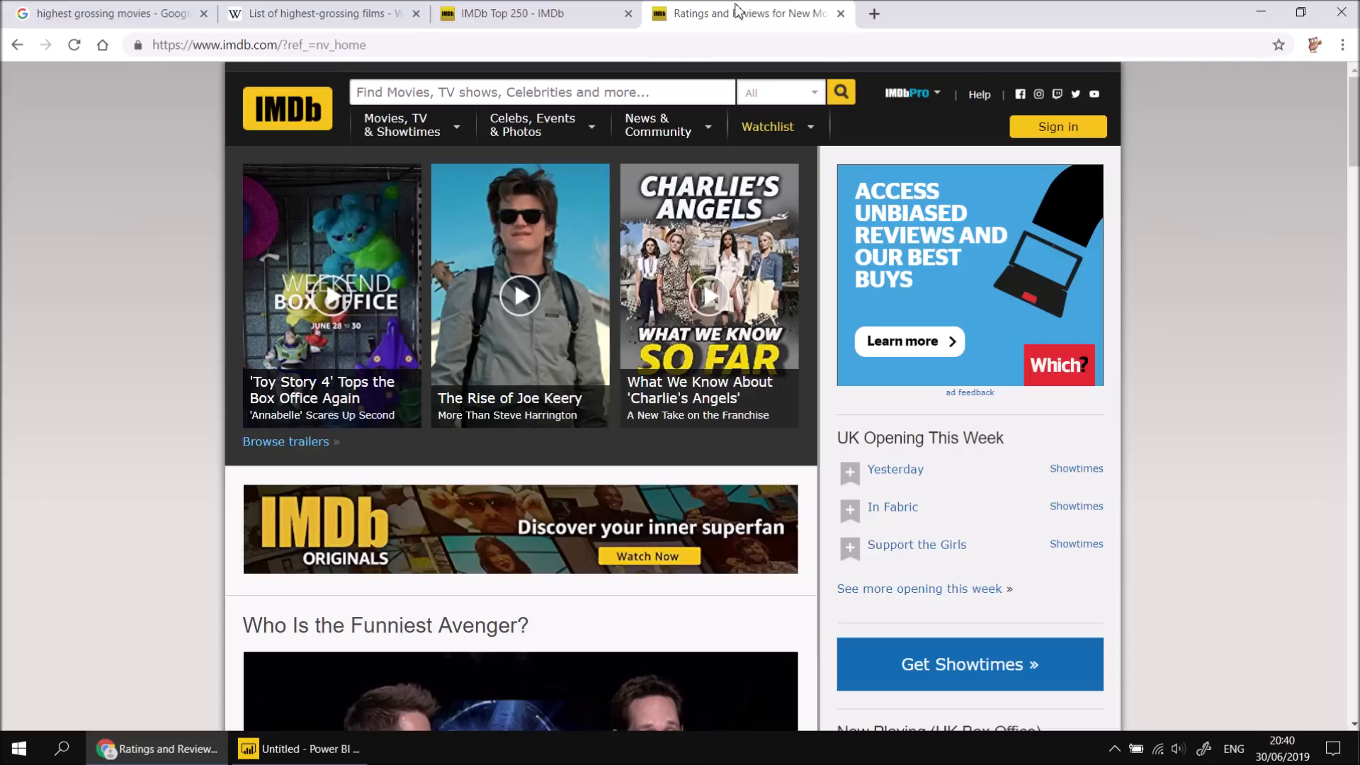
click(817, 94)
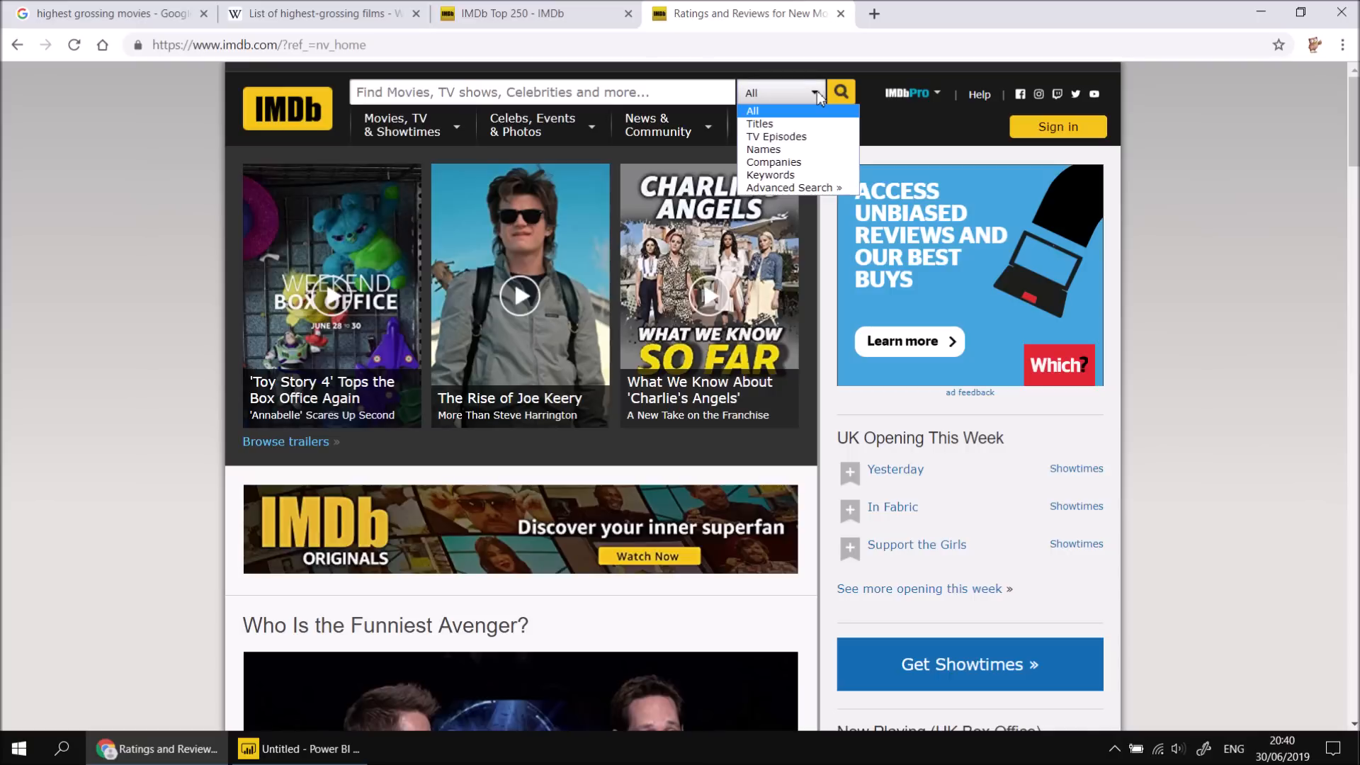
click(820, 190)
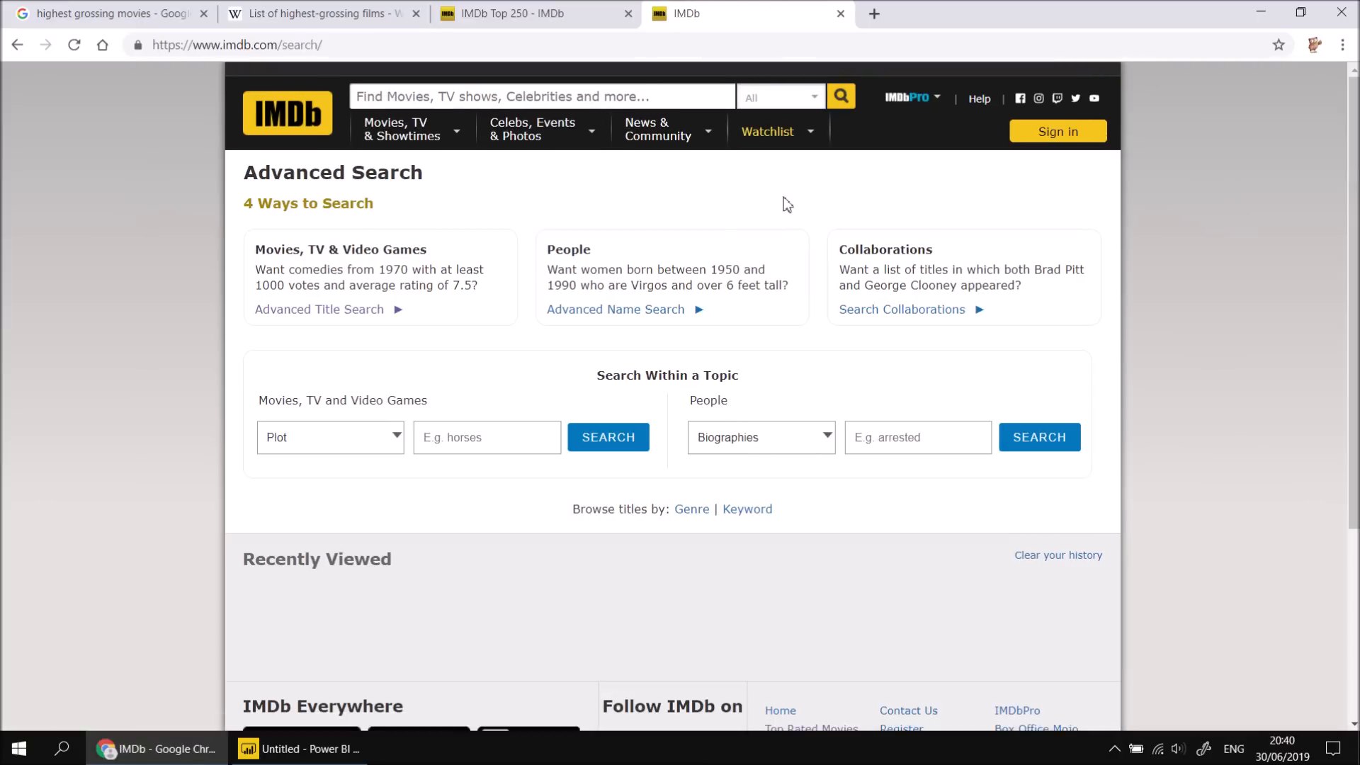
click(331, 318)
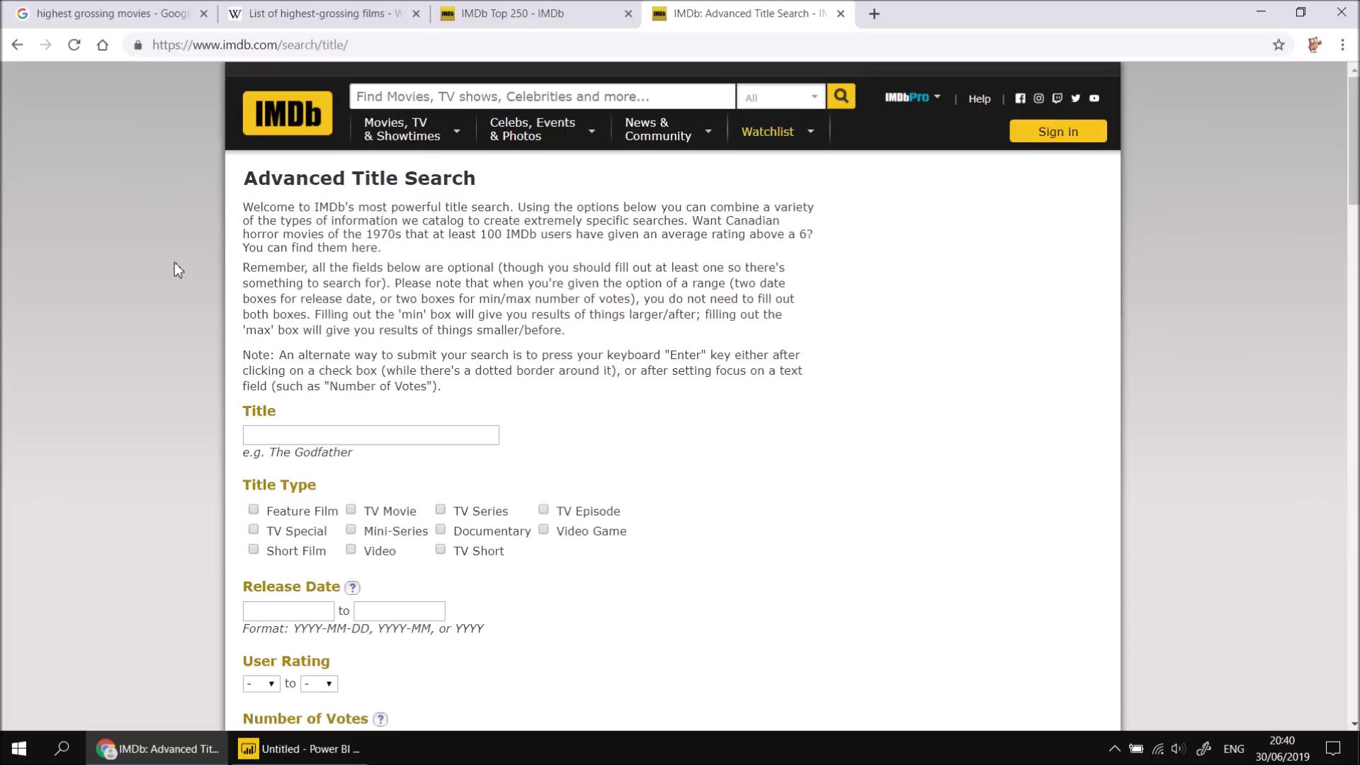
Select the Action genre in the Advanced Title Search form and run the search.
scroll(175, 262, down, 1)
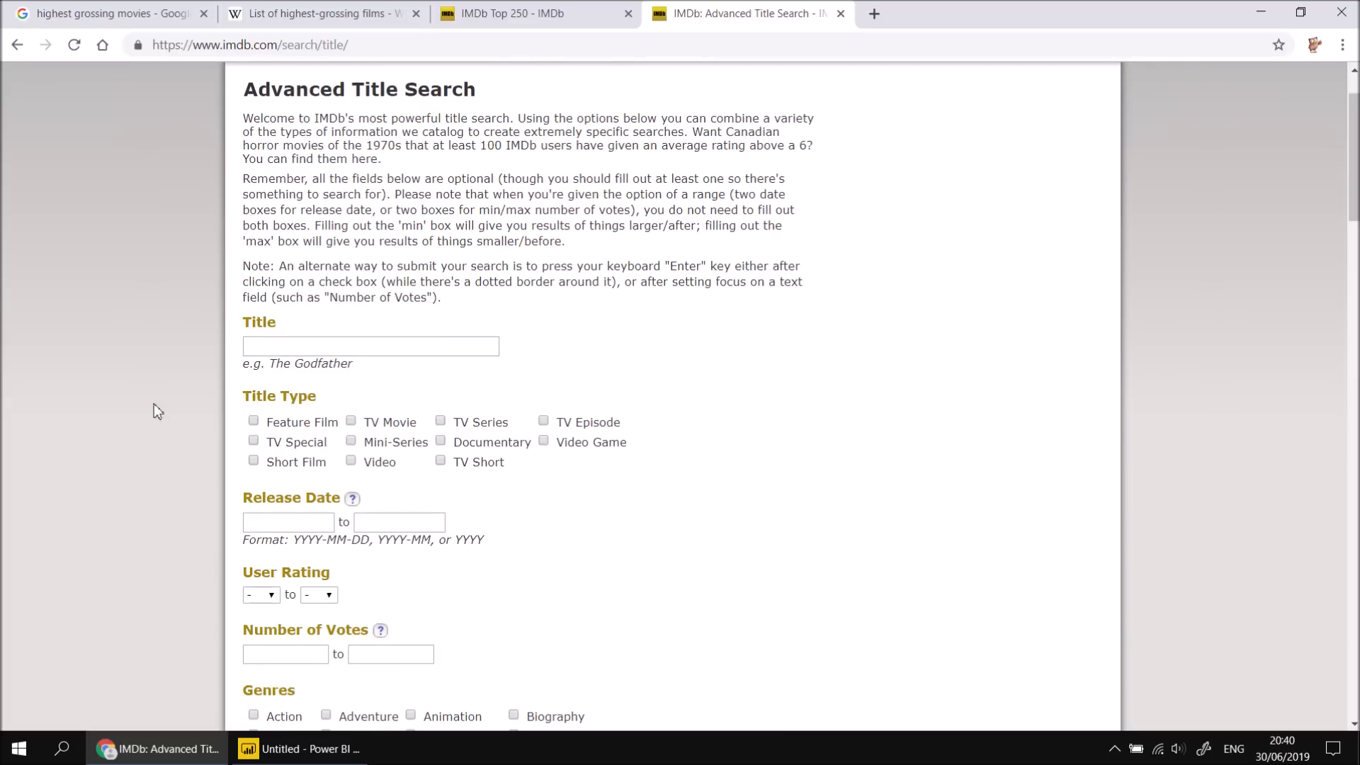
scroll(182, 324, down, 3)
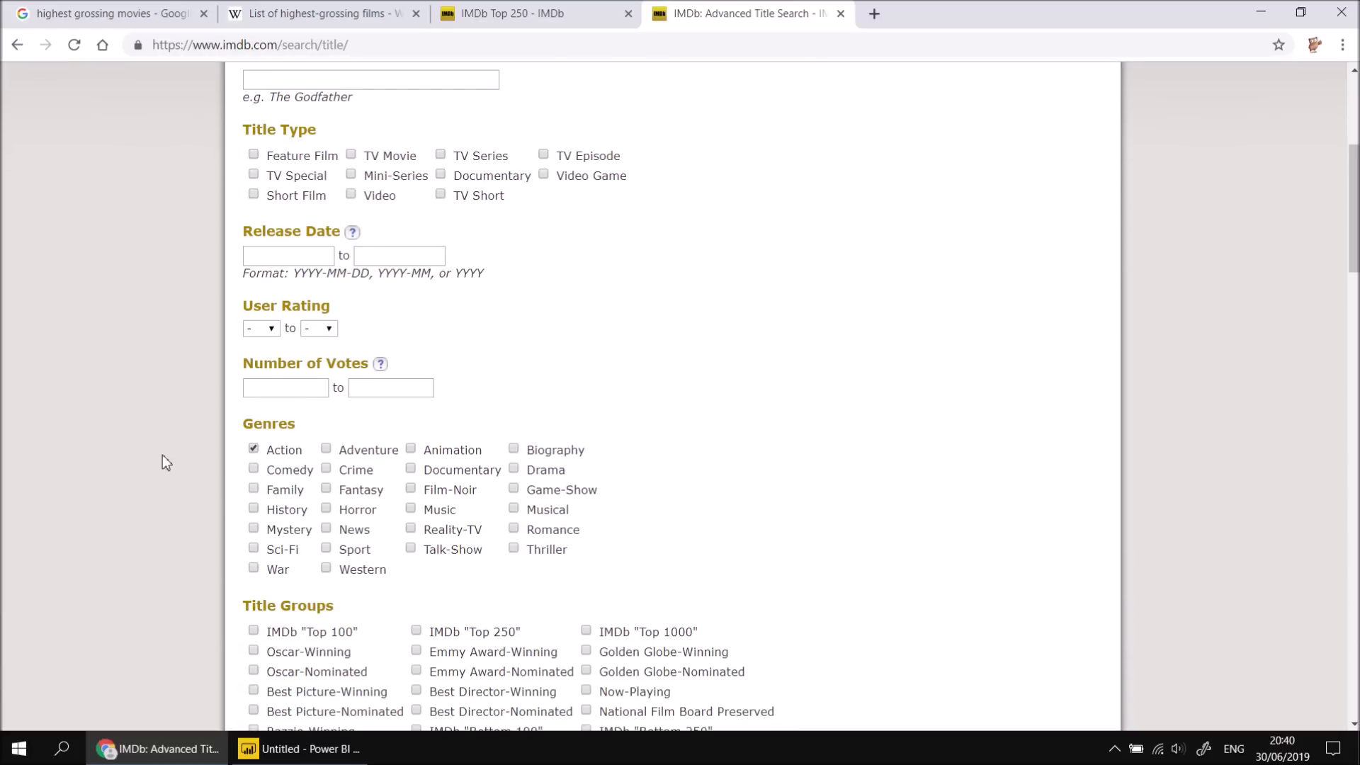
scroll(158, 452, down, 15)
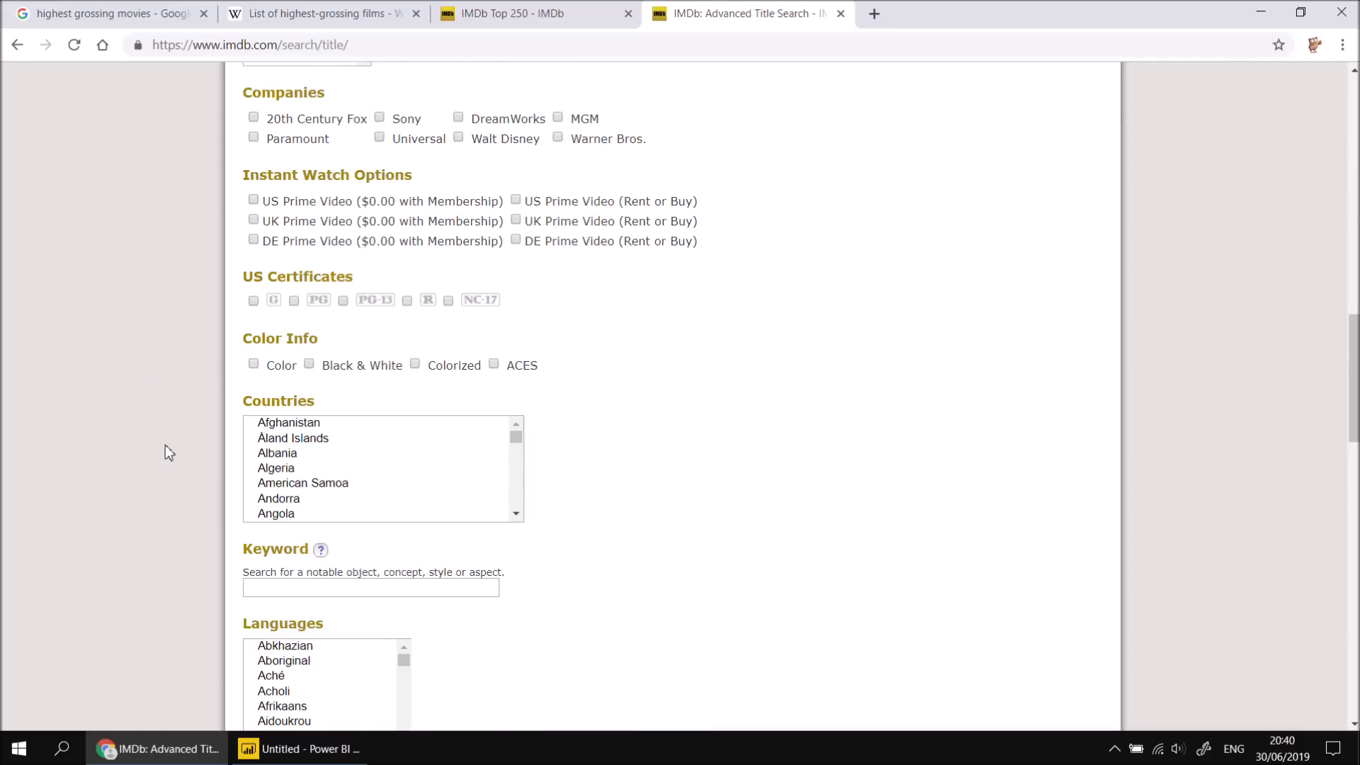
scroll(166, 444, down, 8)
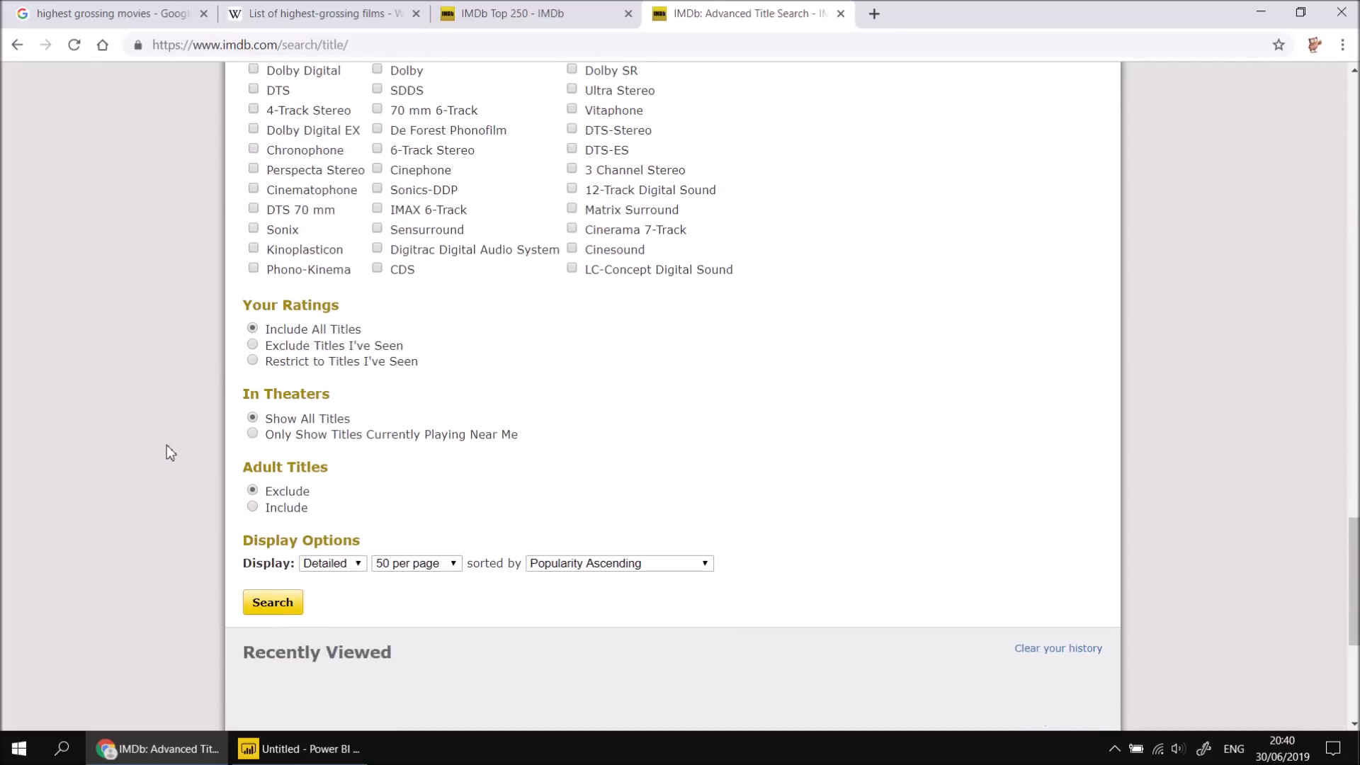
click(275, 610)
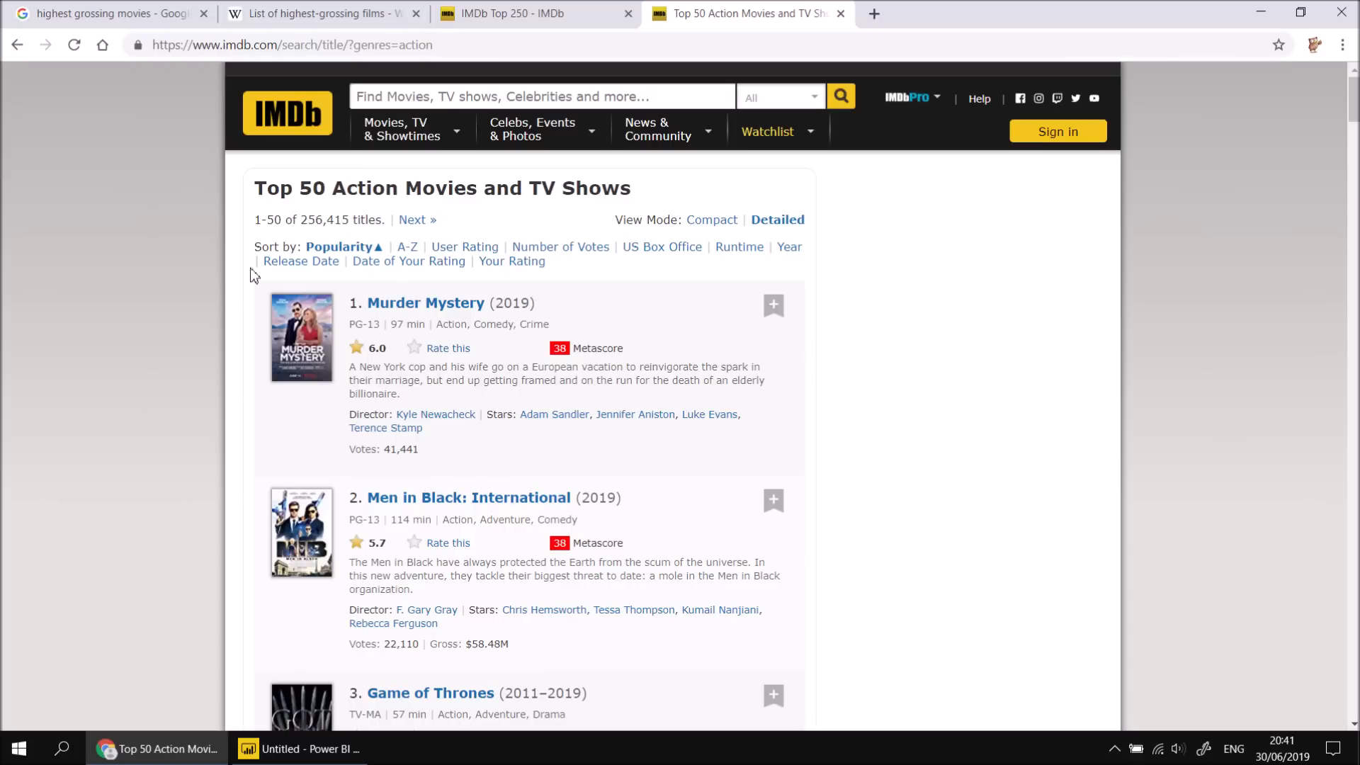
Copy the URL of the Action titles results page and add a new report page in Power BI.
click(438, 47)
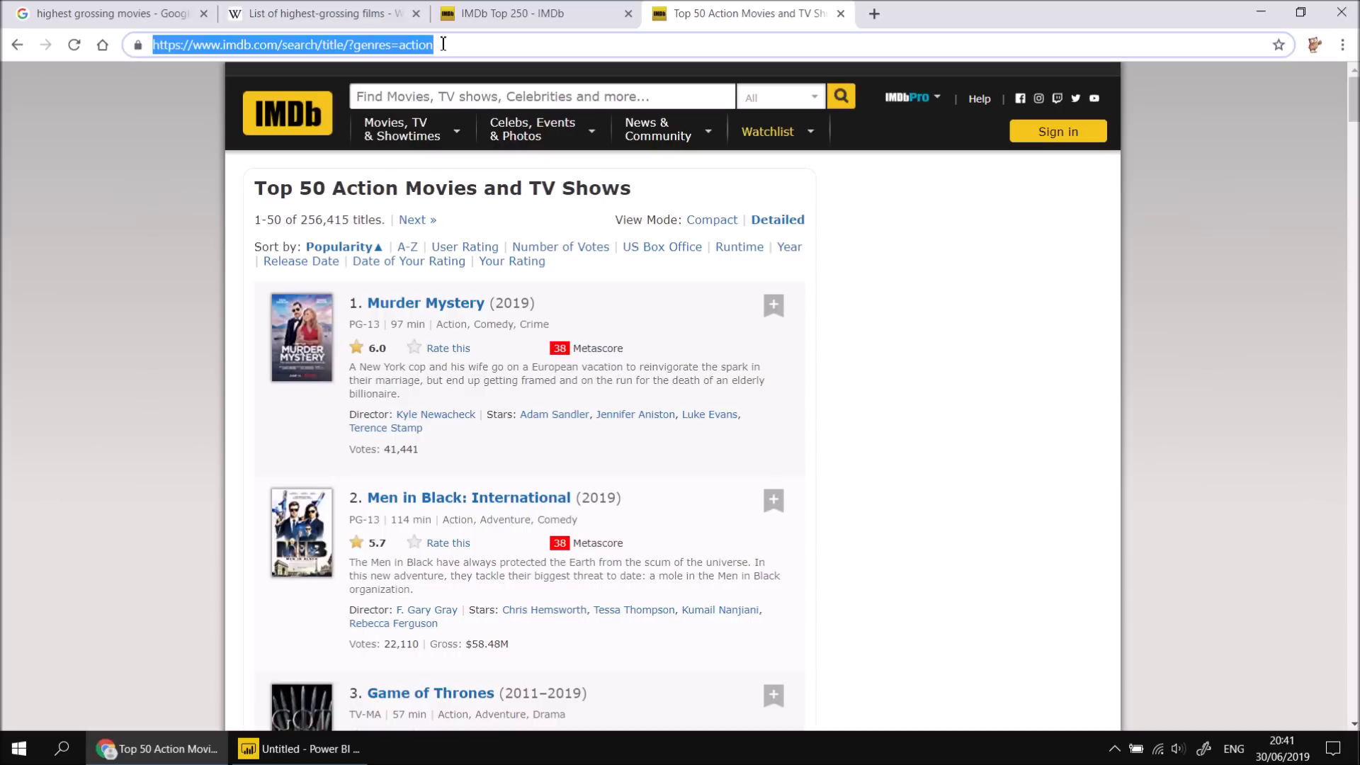
right_click(404, 47)
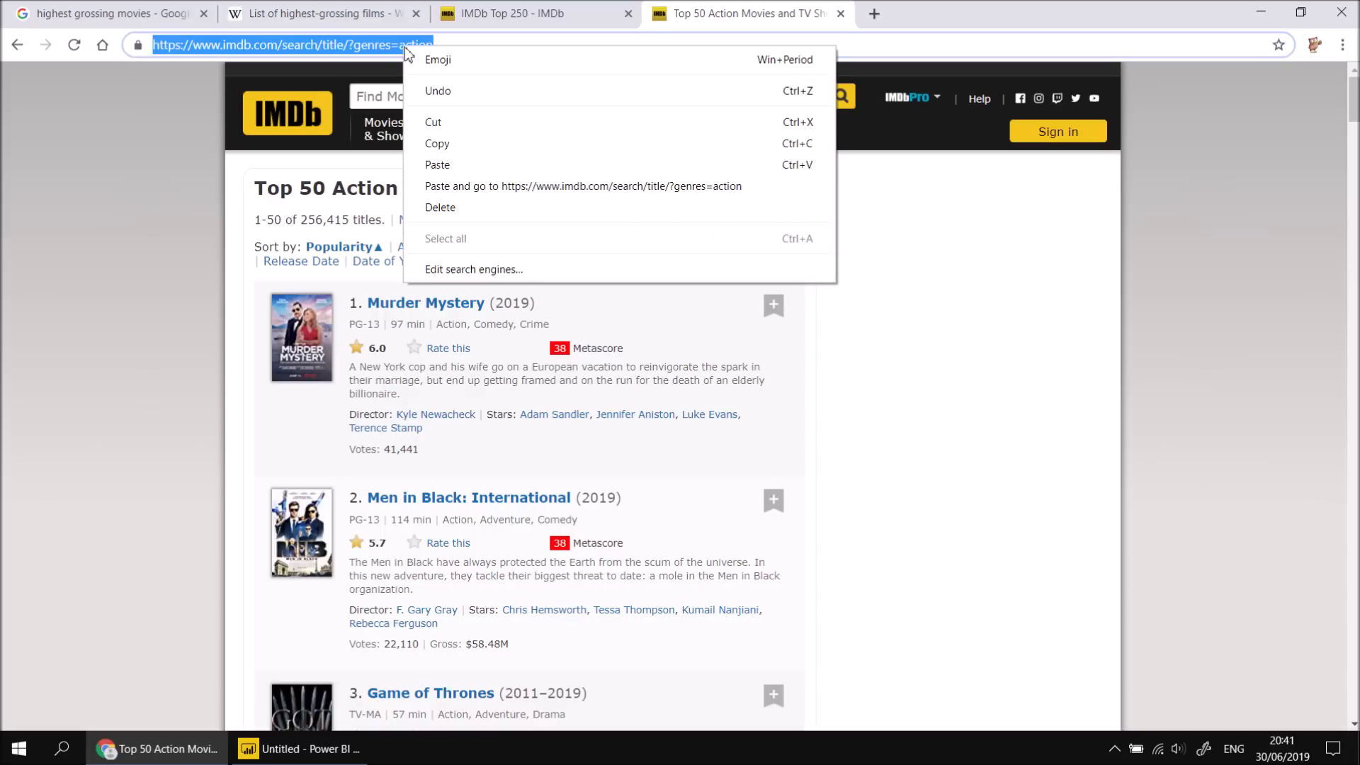
click(444, 146)
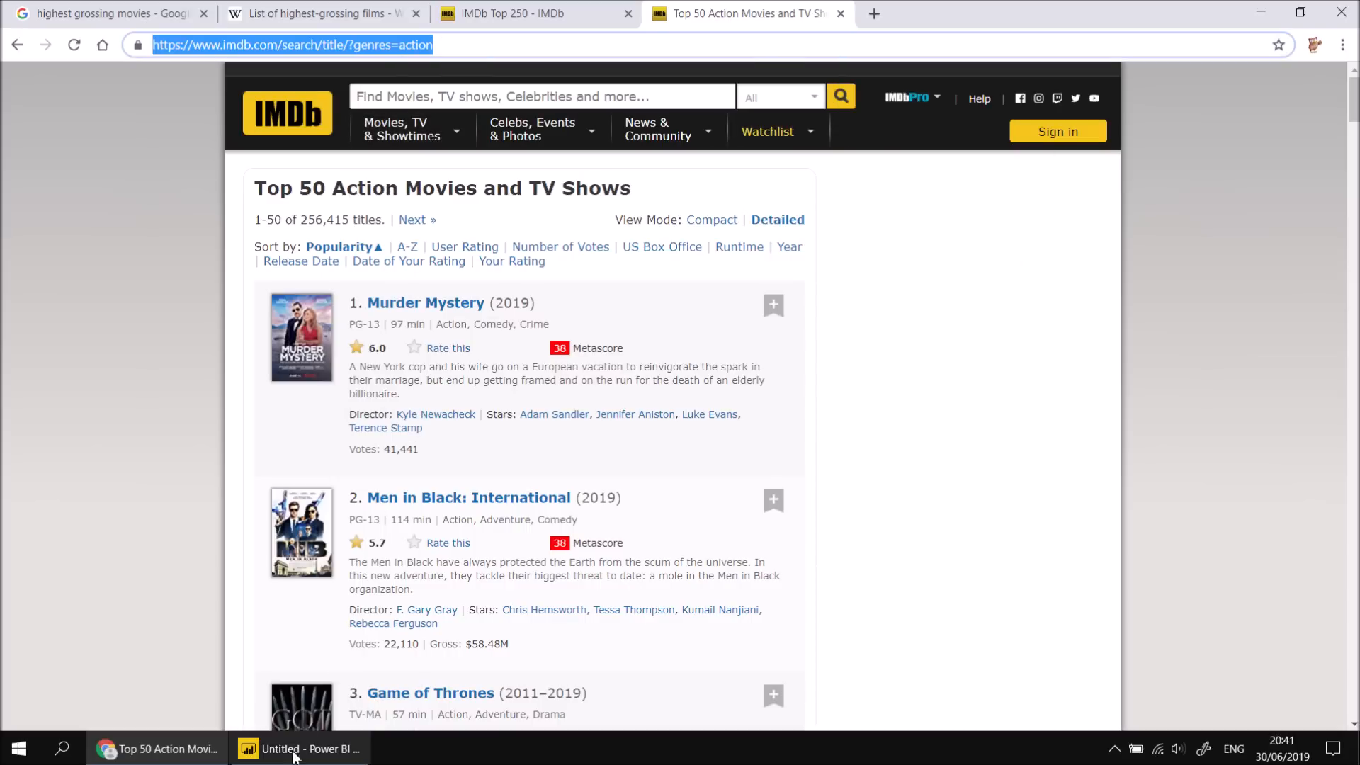
click(293, 751)
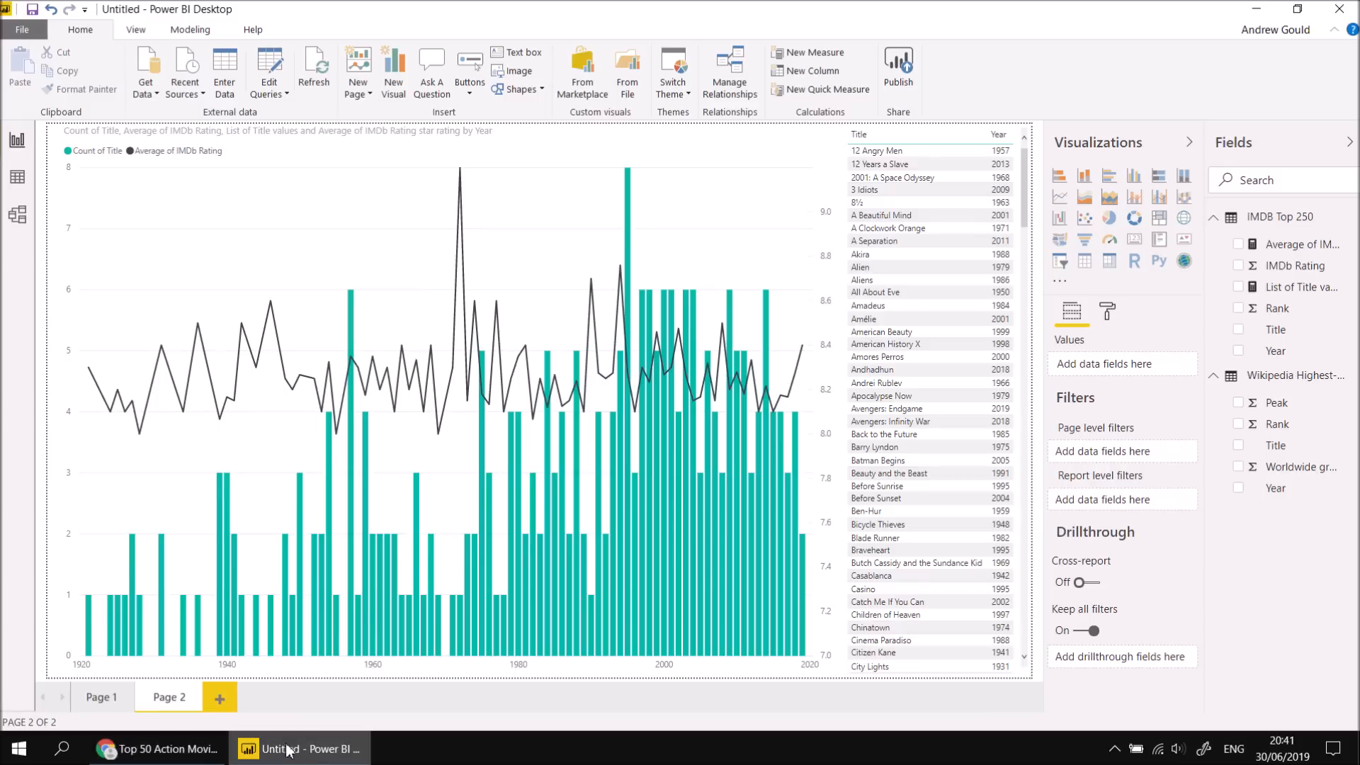
click(220, 698)
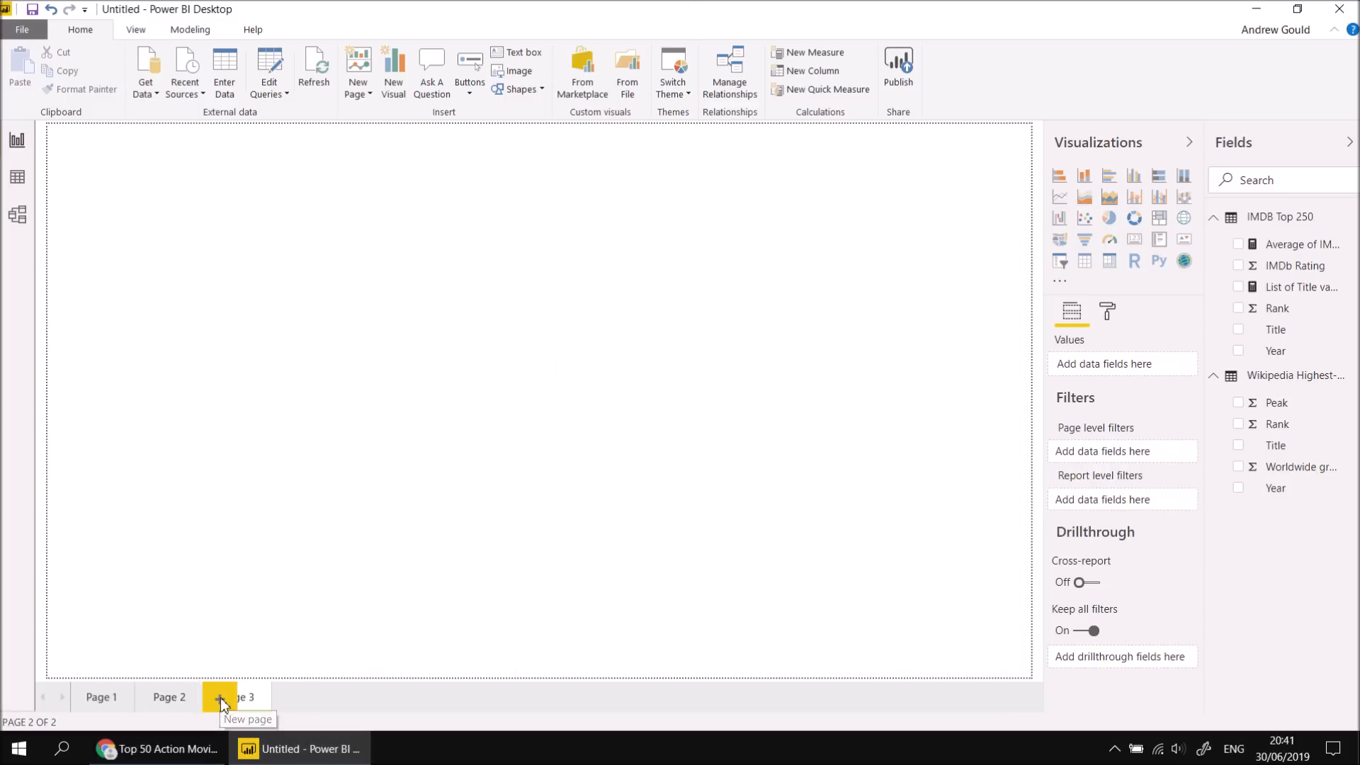
click(152, 93)
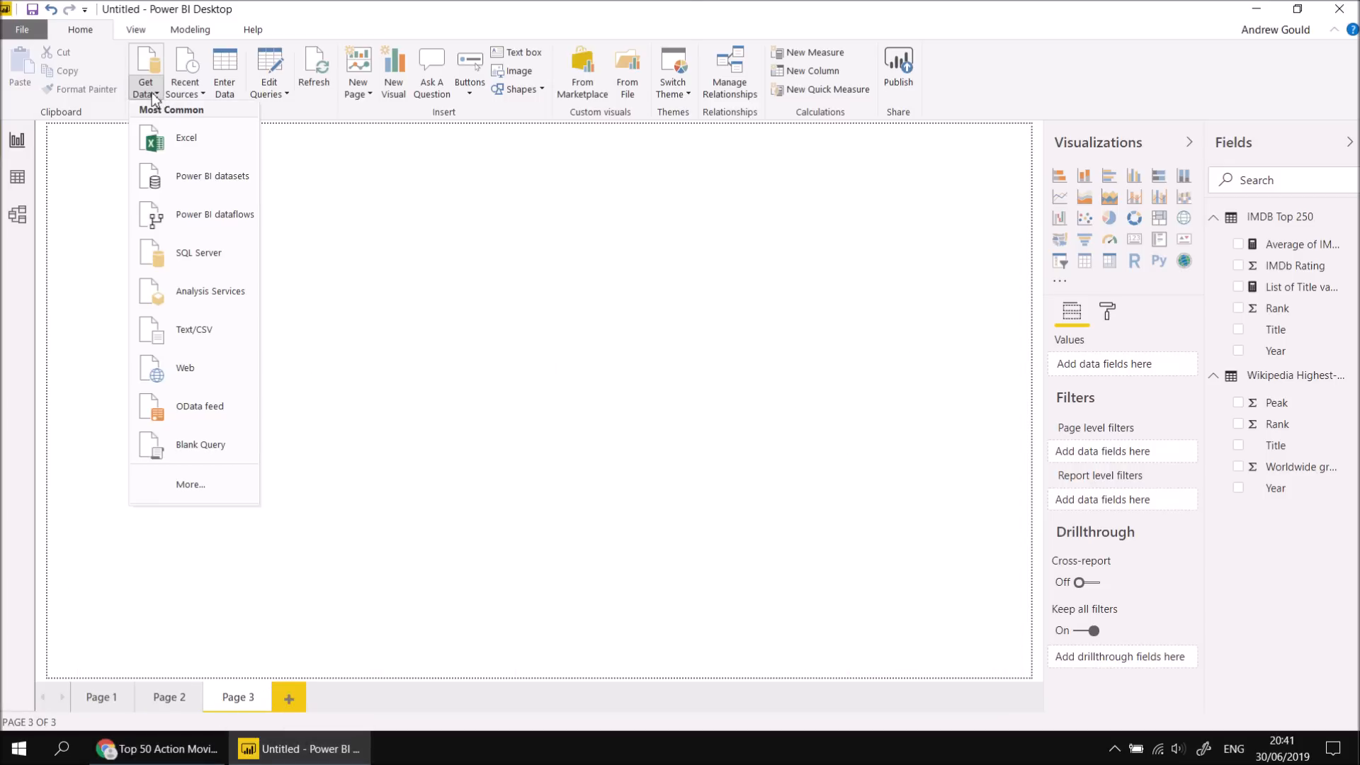
click(182, 374)
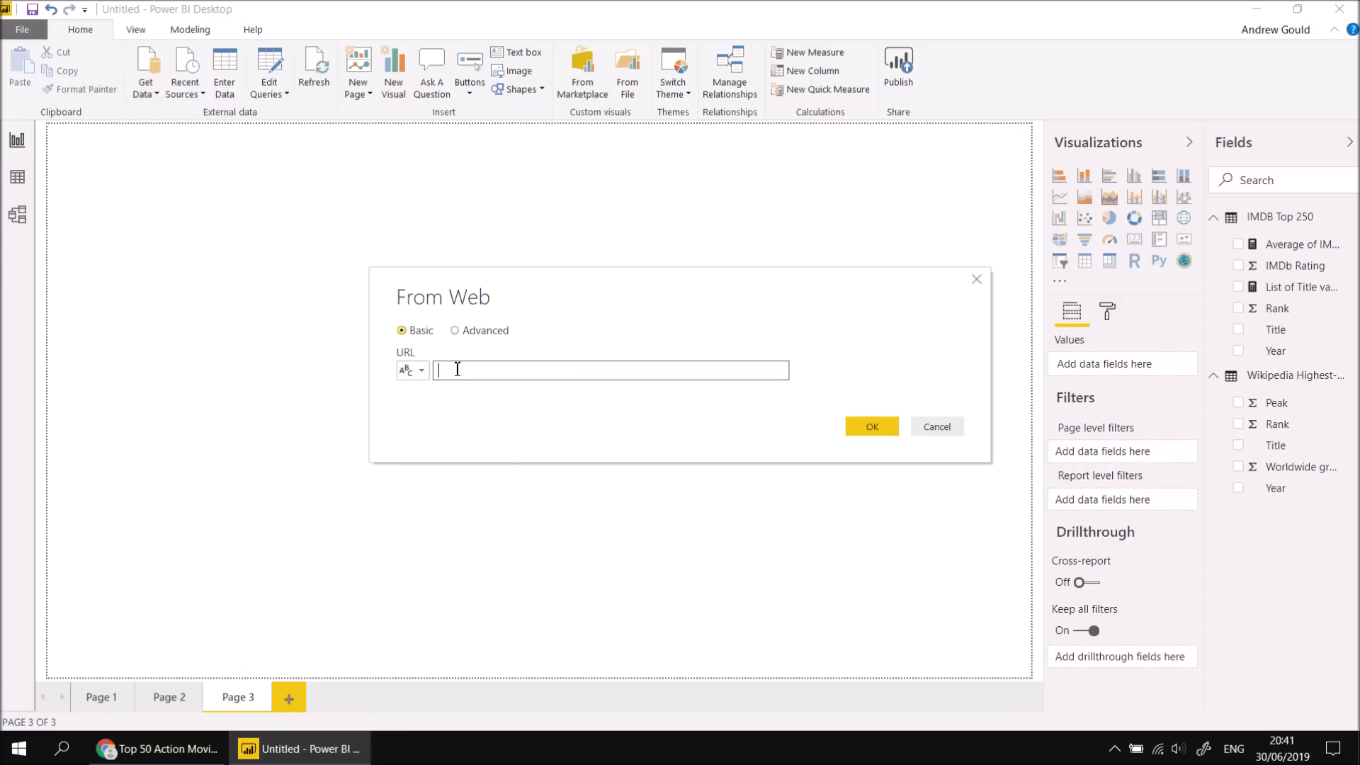
right_click(457, 369)
click(489, 435)
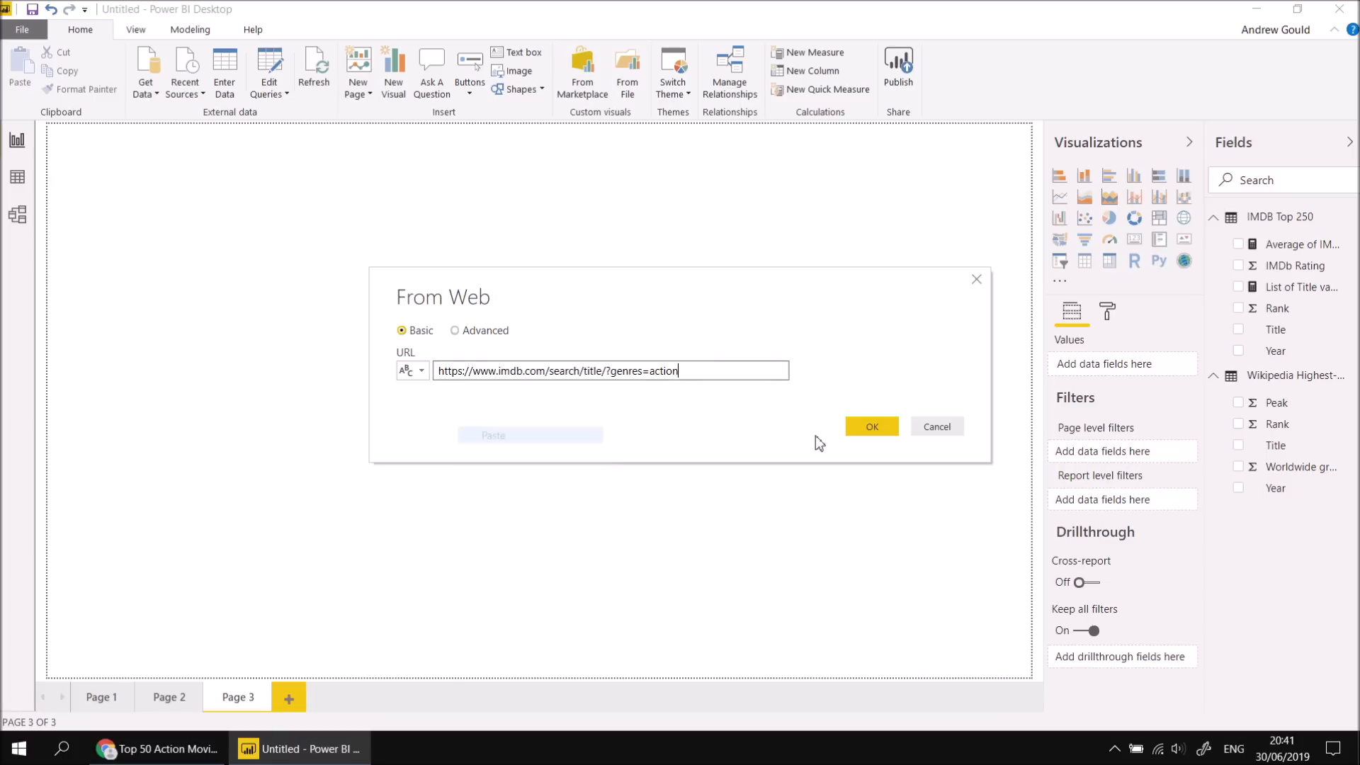
click(871, 428)
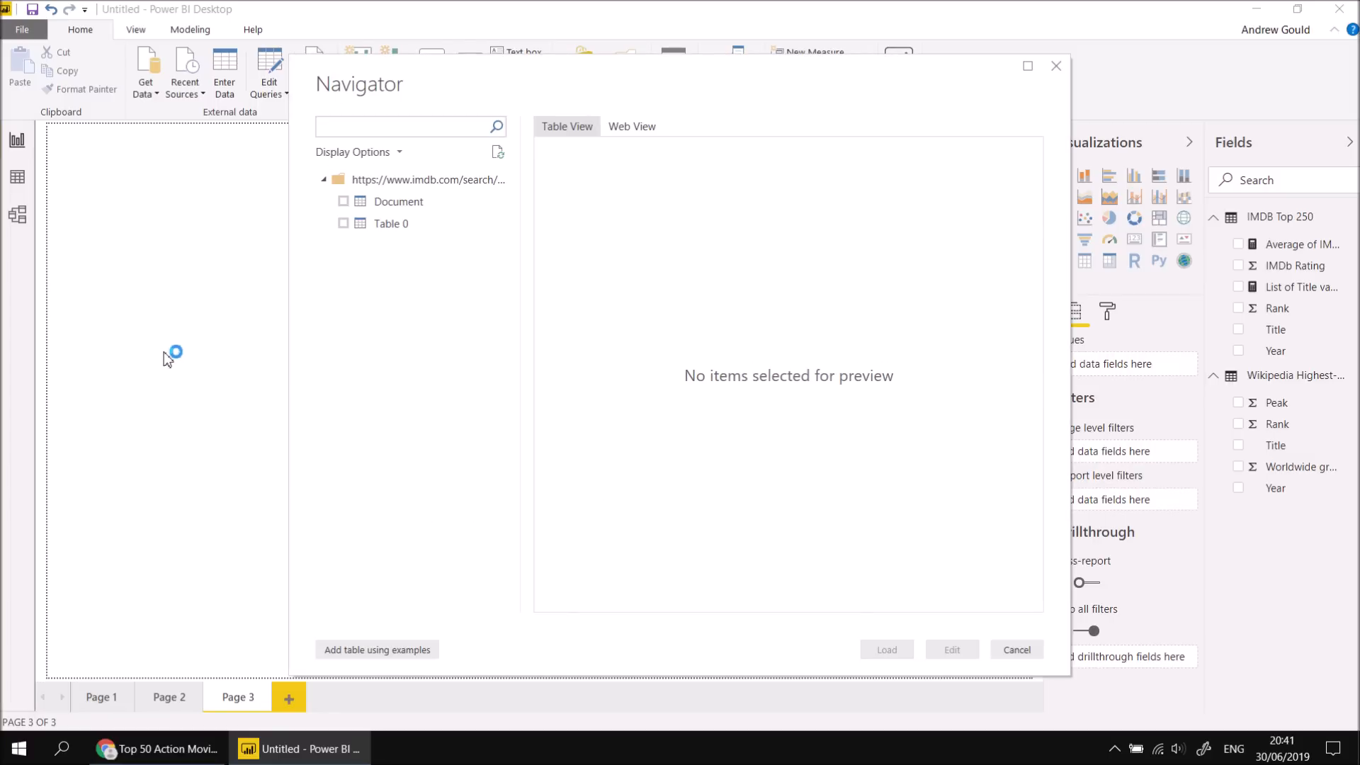
click(389, 206)
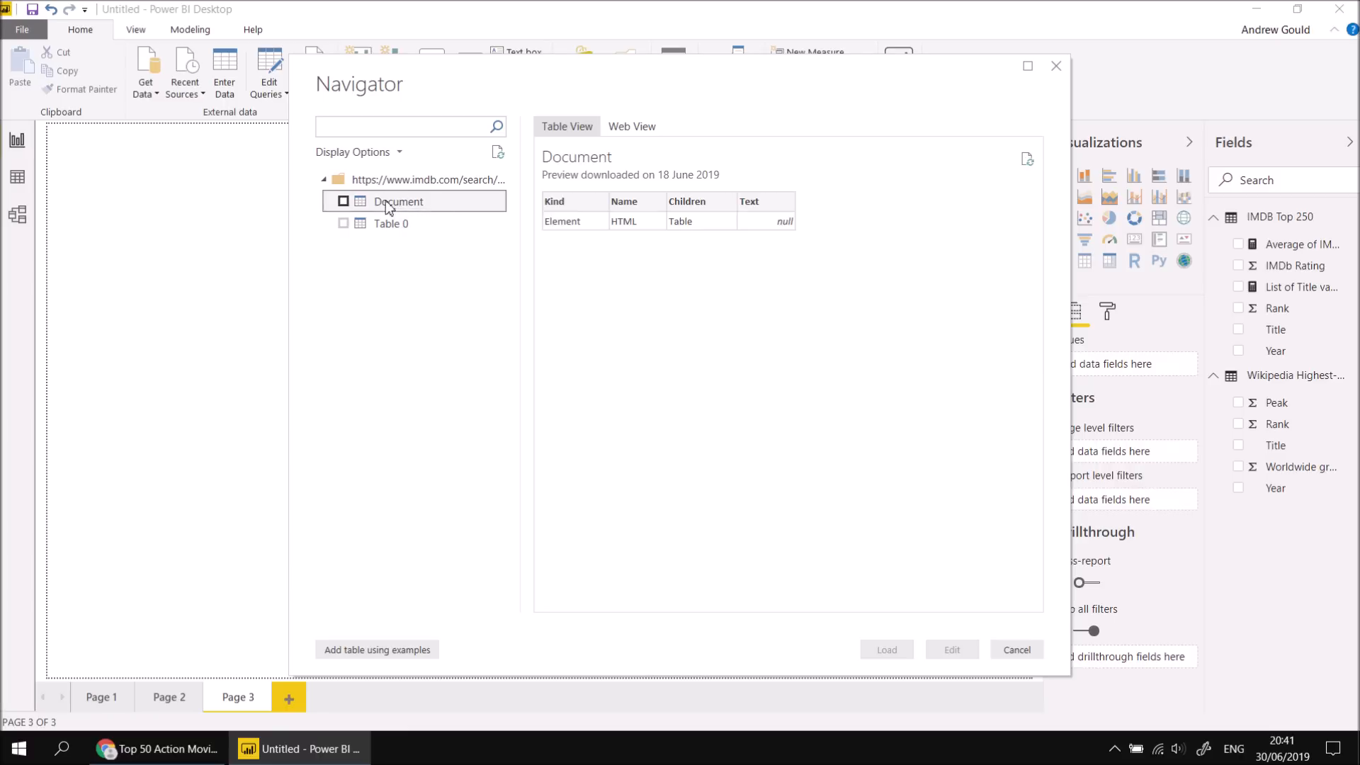
click(388, 223)
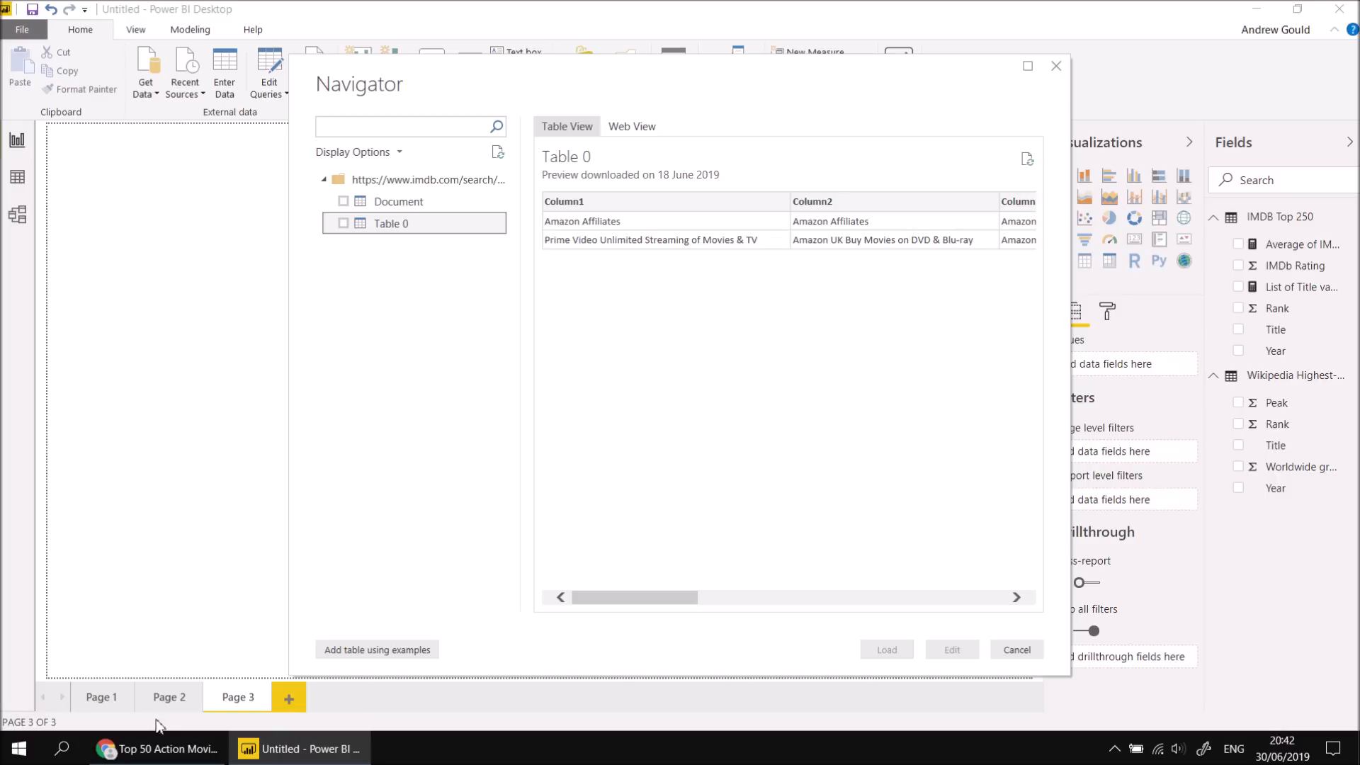
Switch to Chrome and inspect the HTML of the Rank header in Wikipedia's highest-grossing films table.
click(162, 752)
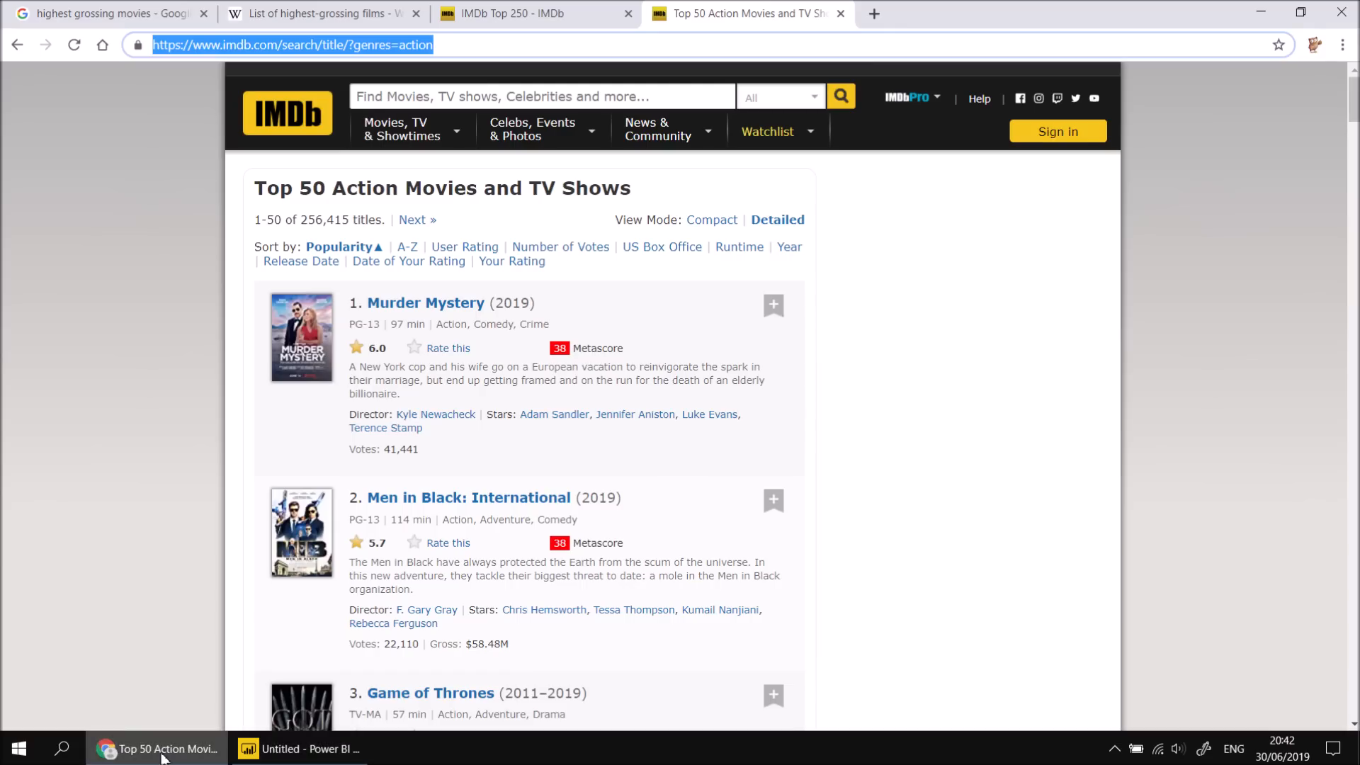
click(287, 14)
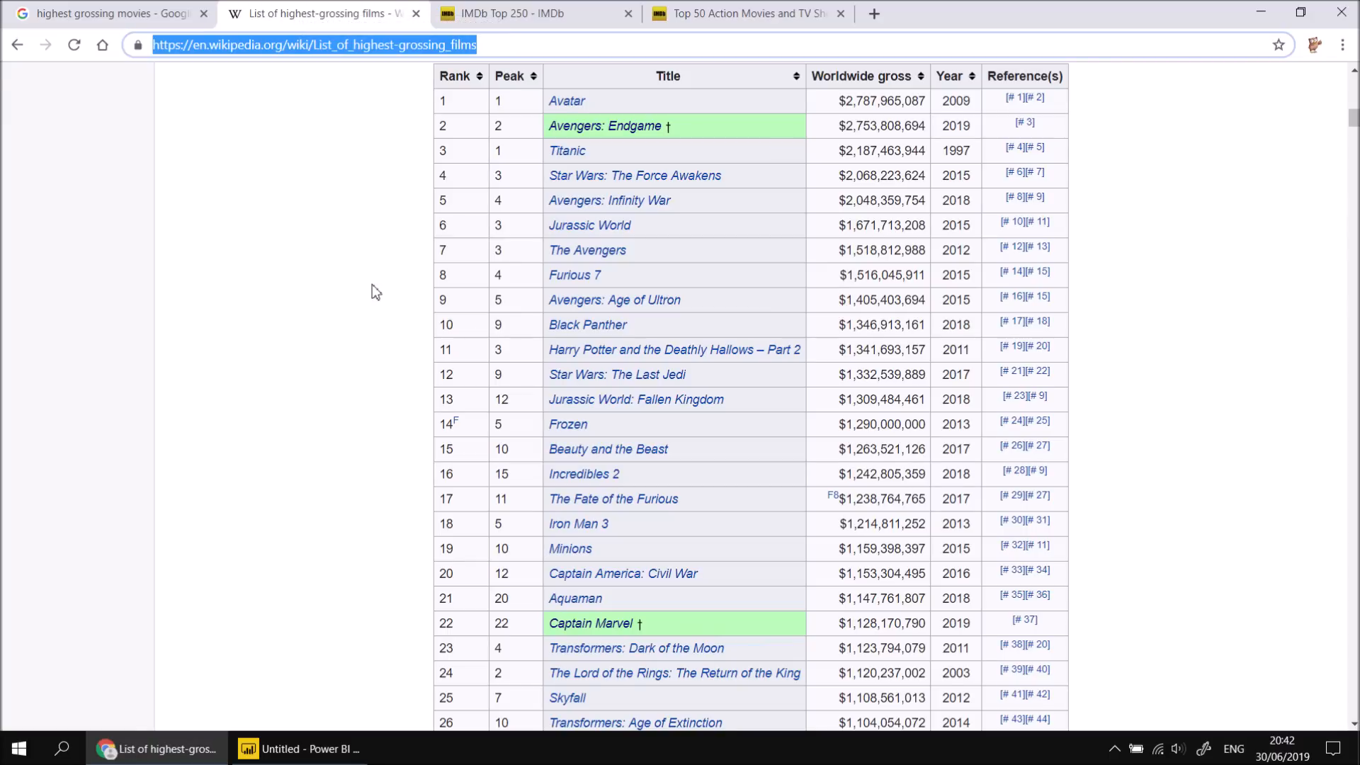
scroll(374, 289, up, 1)
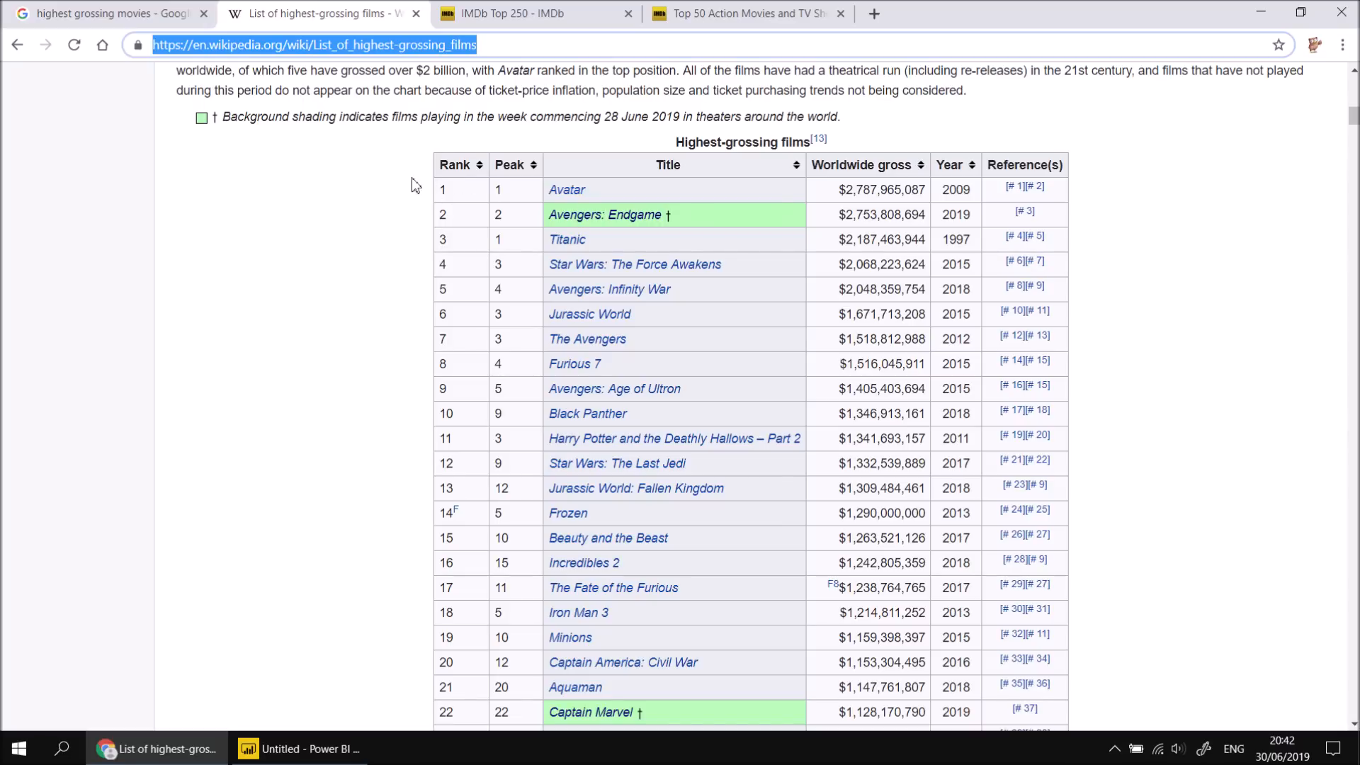
right_click(452, 171)
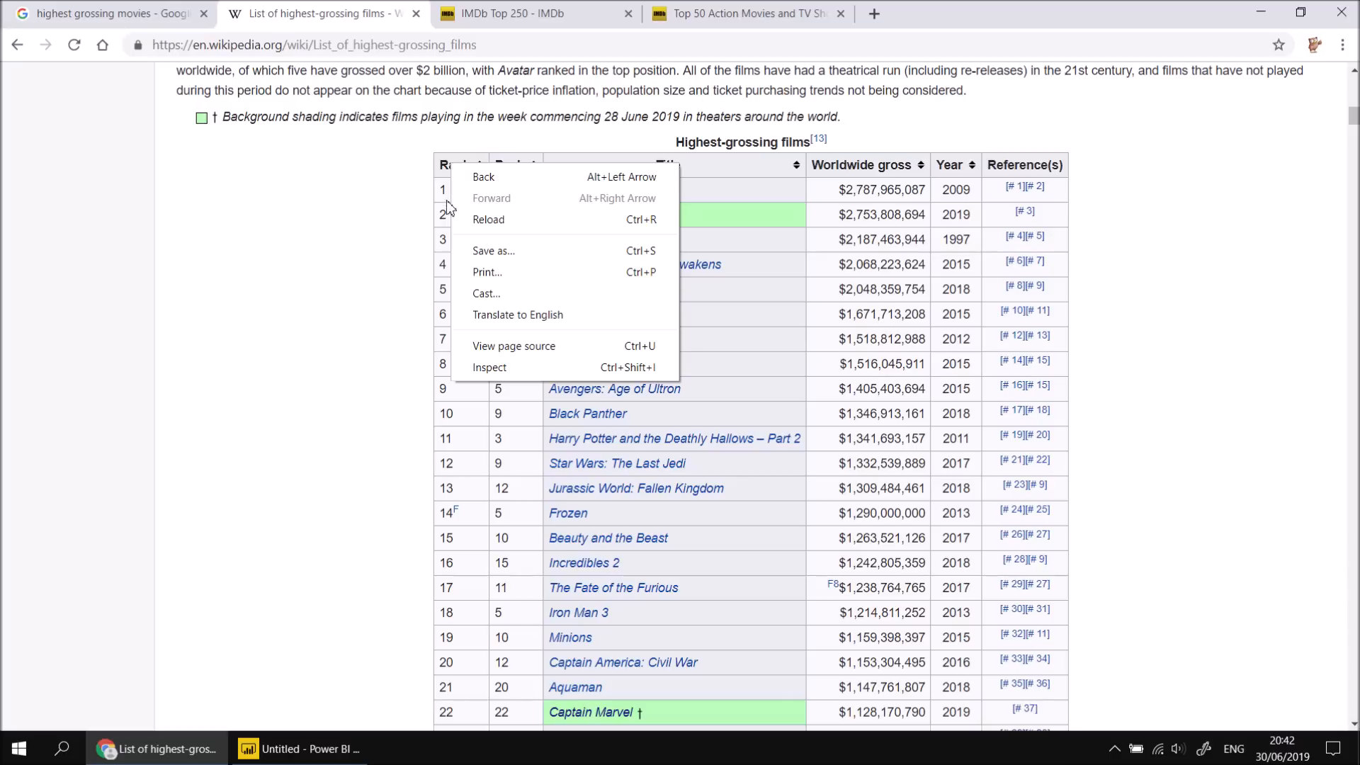
click(490, 368)
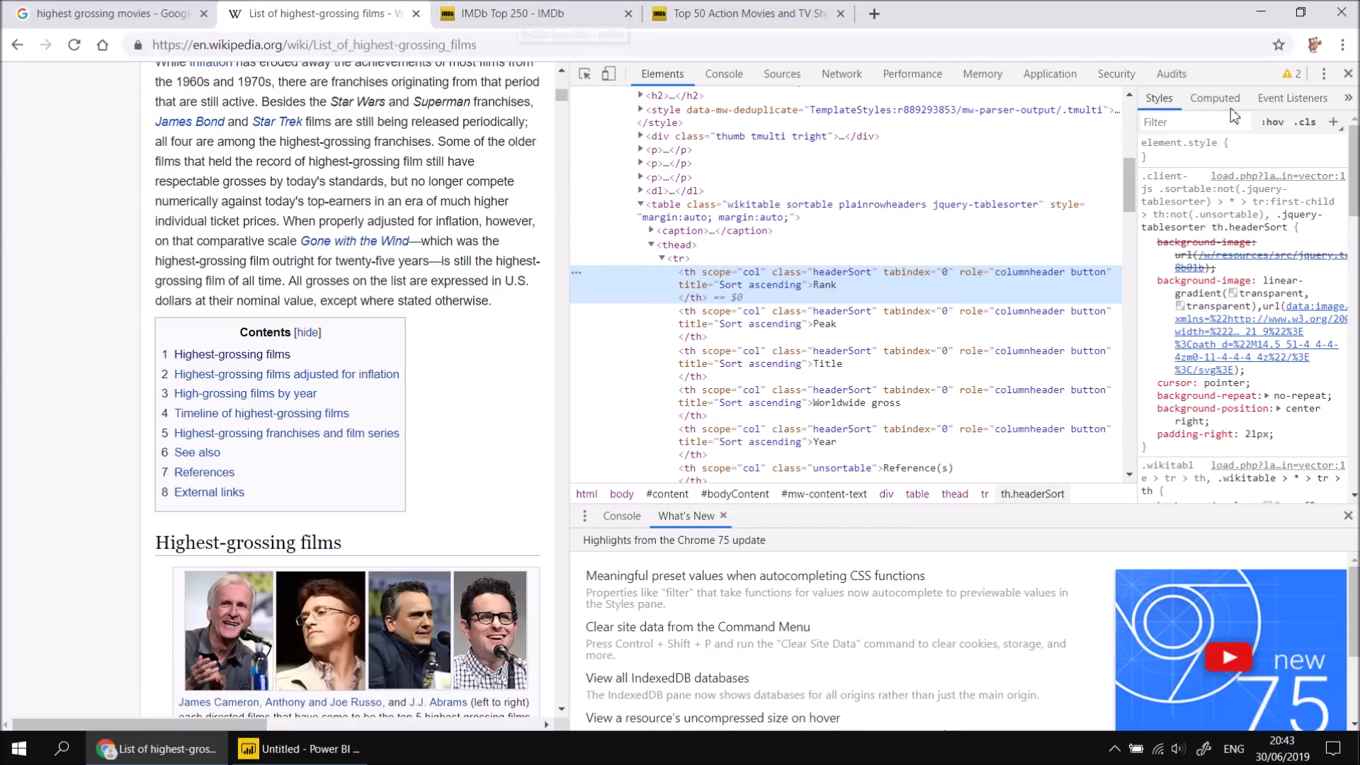
click(1348, 74)
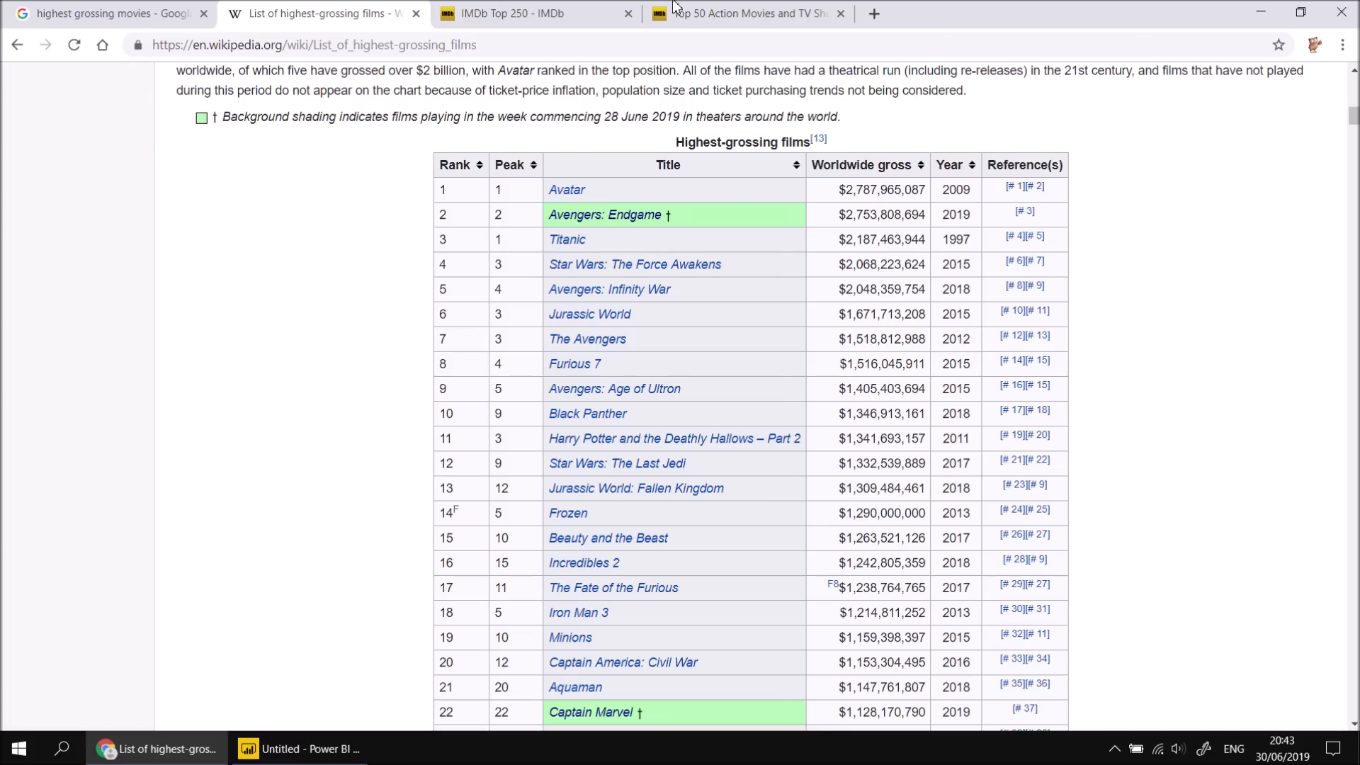
Bring up the IMDb Top 250 chart page to examine its Rank & Title table.
click(524, 13)
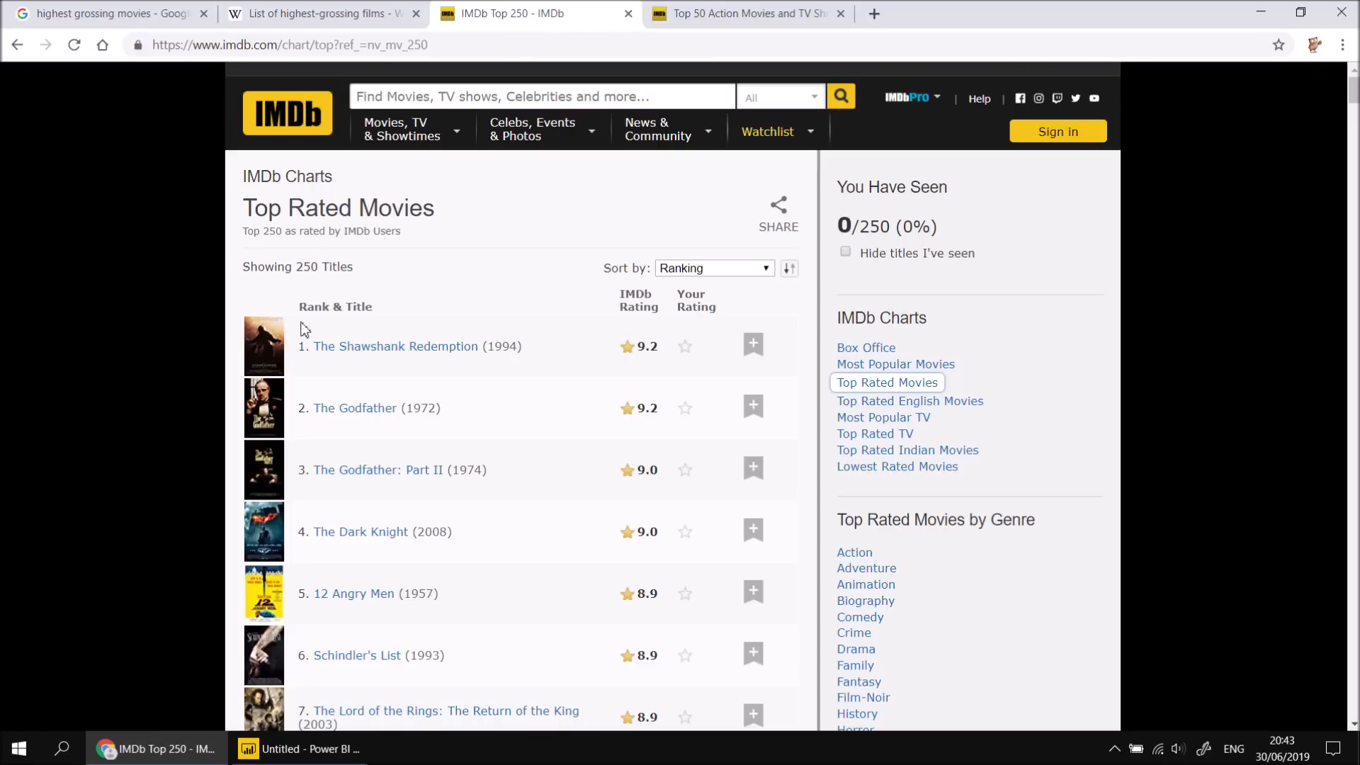
Inspect the HTML behind The Shawshank Redemption entry on the IMDb Top 250 page to see its table structure, and close the inspector.
right_click(329, 347)
click(364, 486)
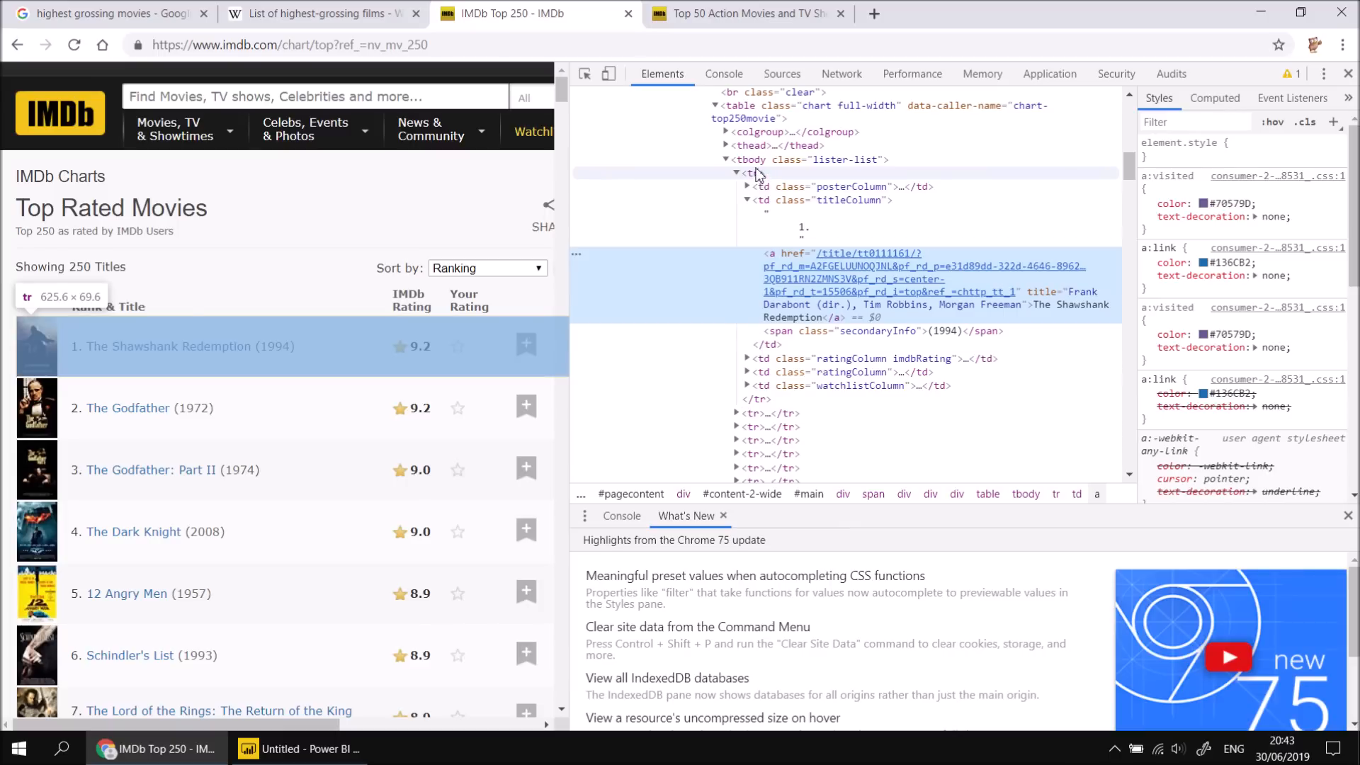
scroll(744, 177, up, 1)
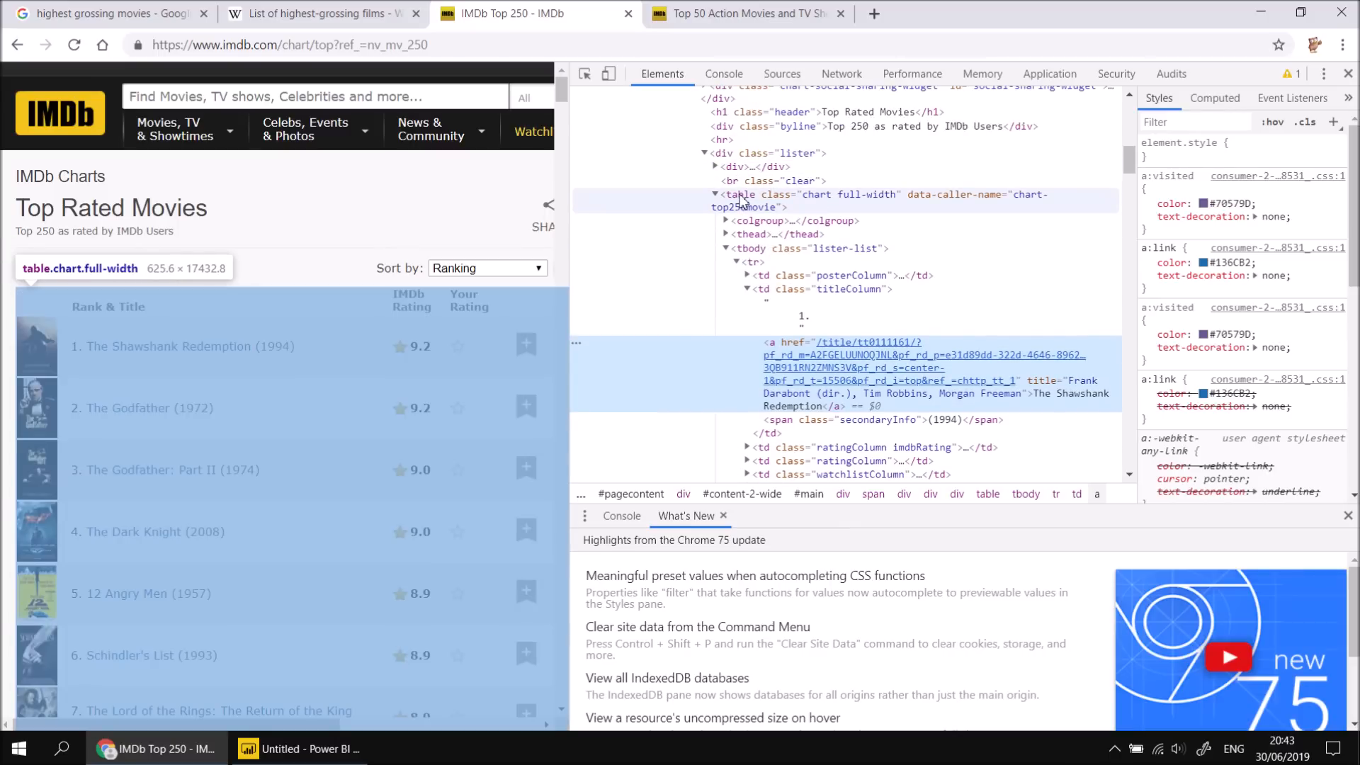
click(1348, 75)
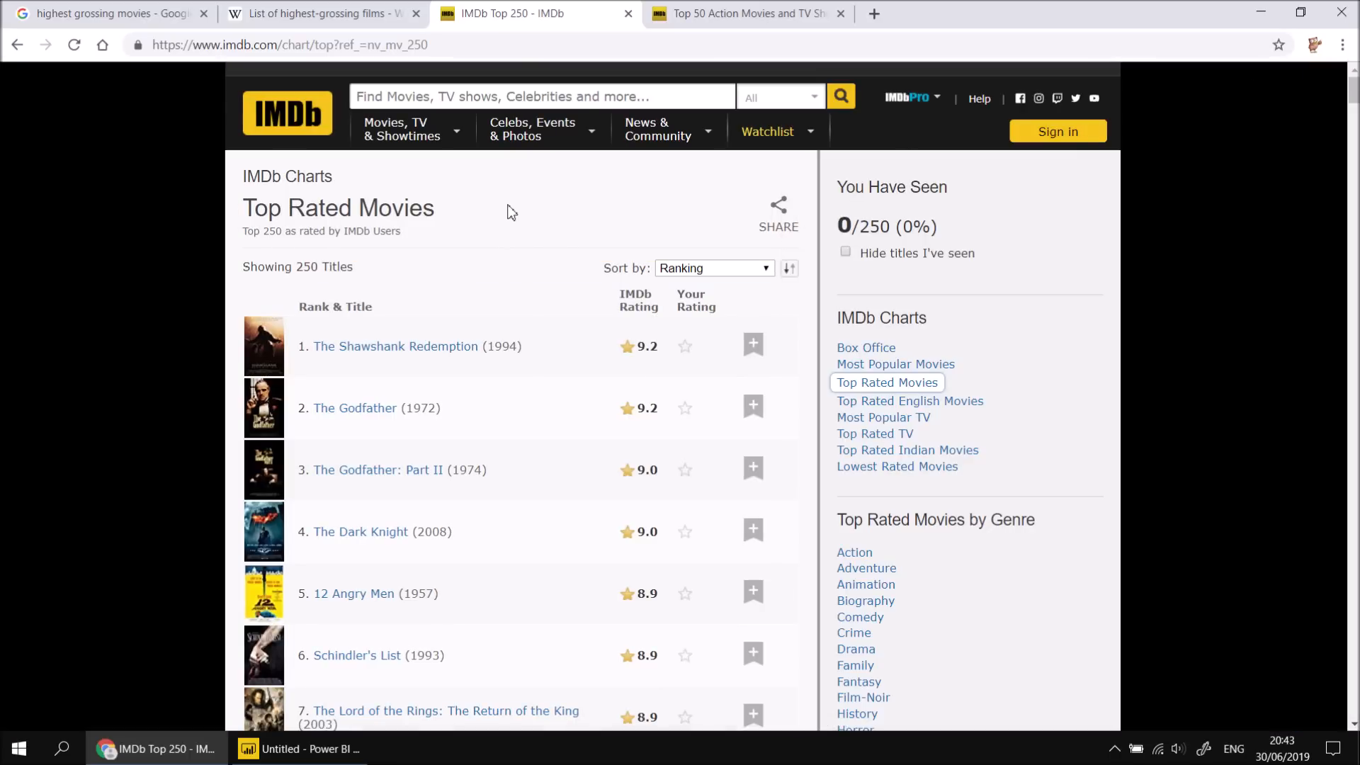
Inspect the HTML behind the Murder Mystery title on the Top 50 Action Movies page and examine its parent elements.
click(743, 17)
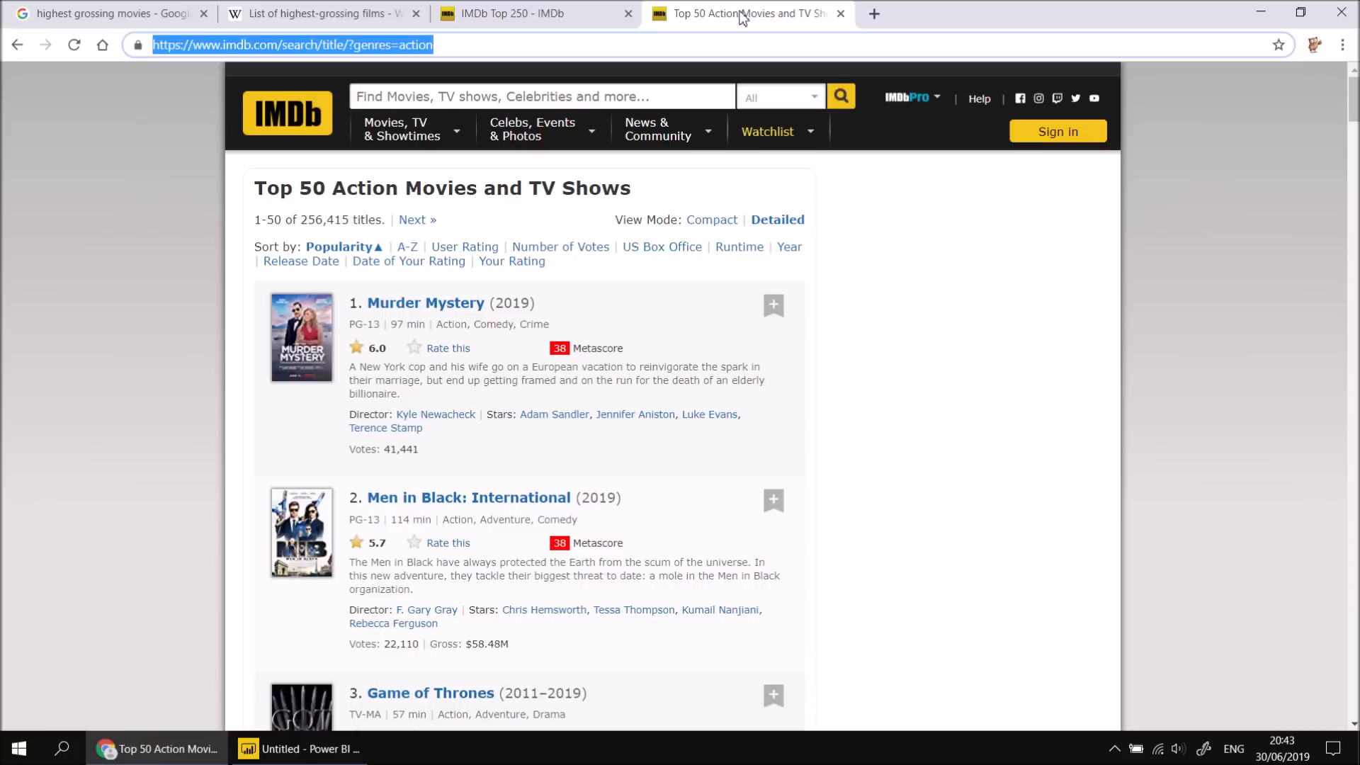
right_click(388, 310)
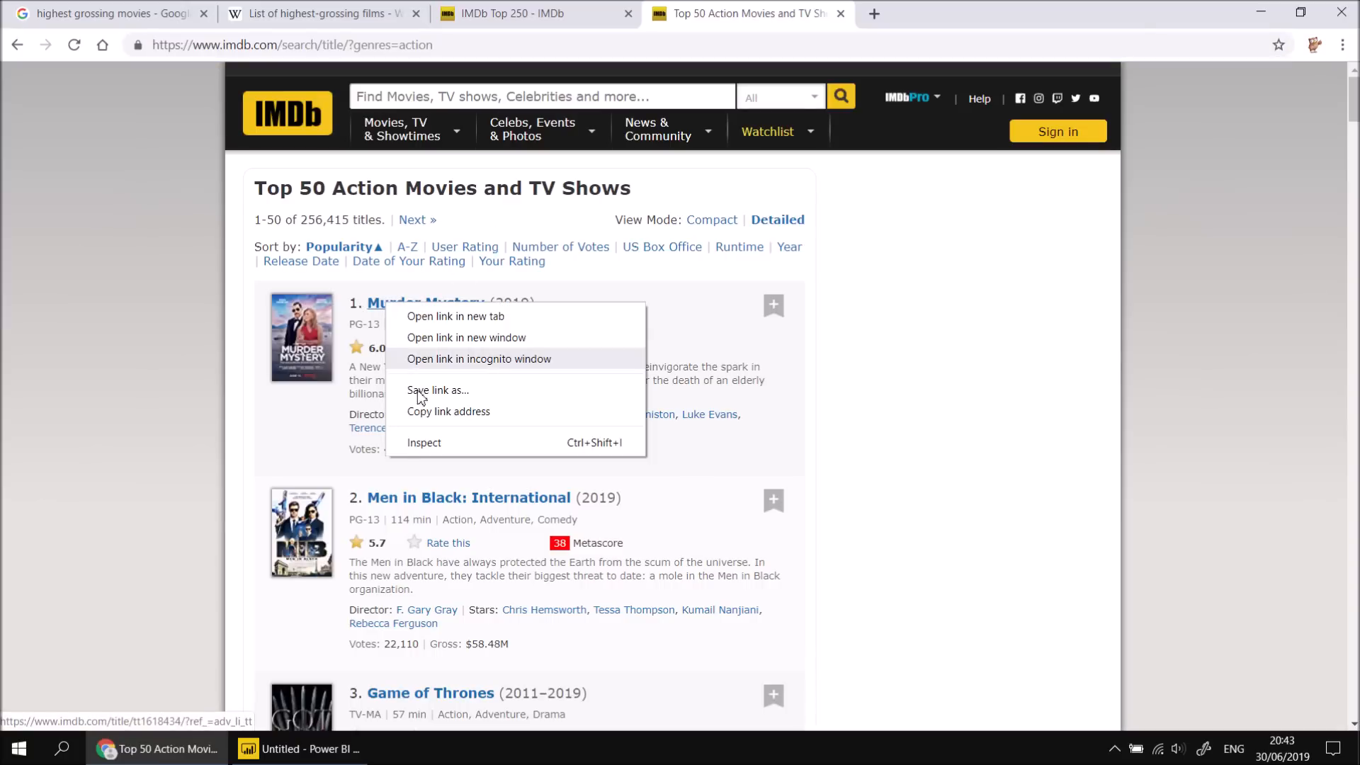
click(441, 445)
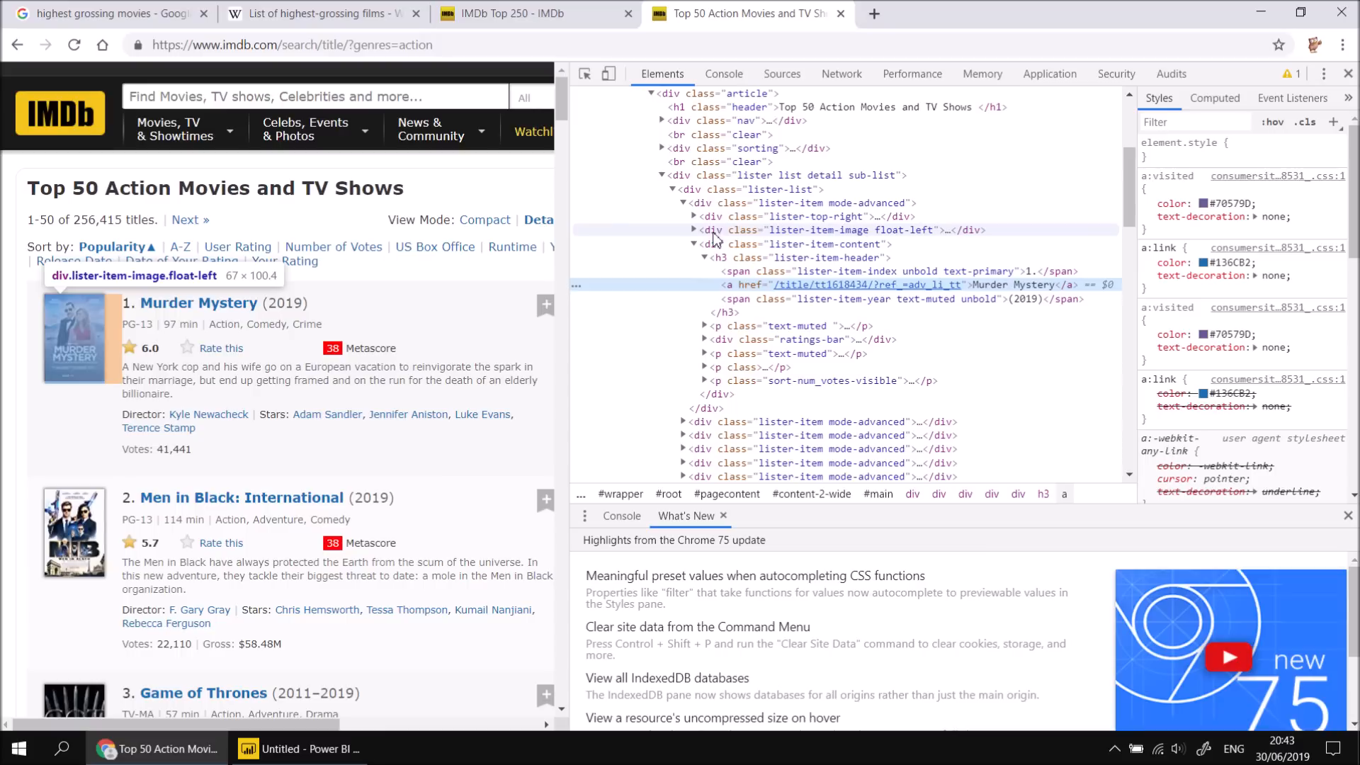
scroll(702, 251, up, 3)
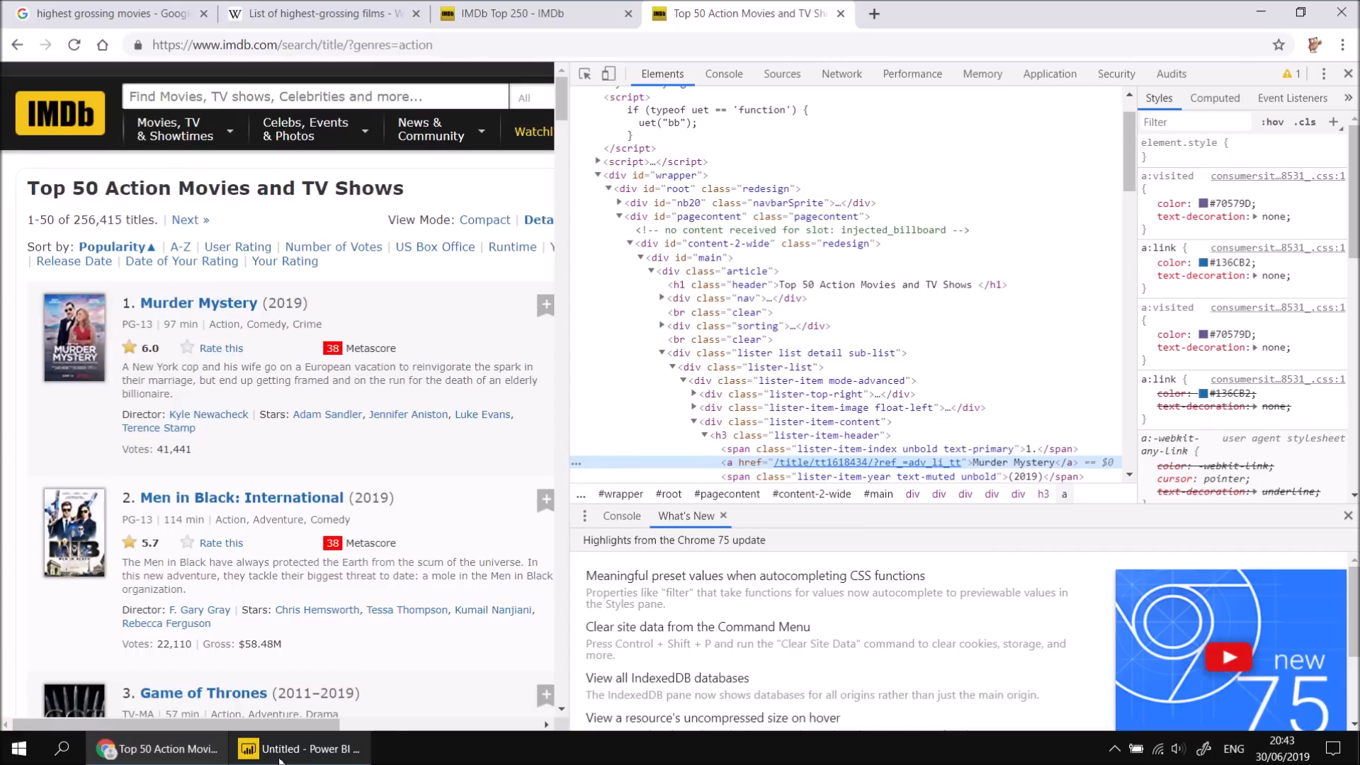
Switch to Power BI Desktop, dismiss the pending web import and enable the New web table inference preview feature.
click(298, 749)
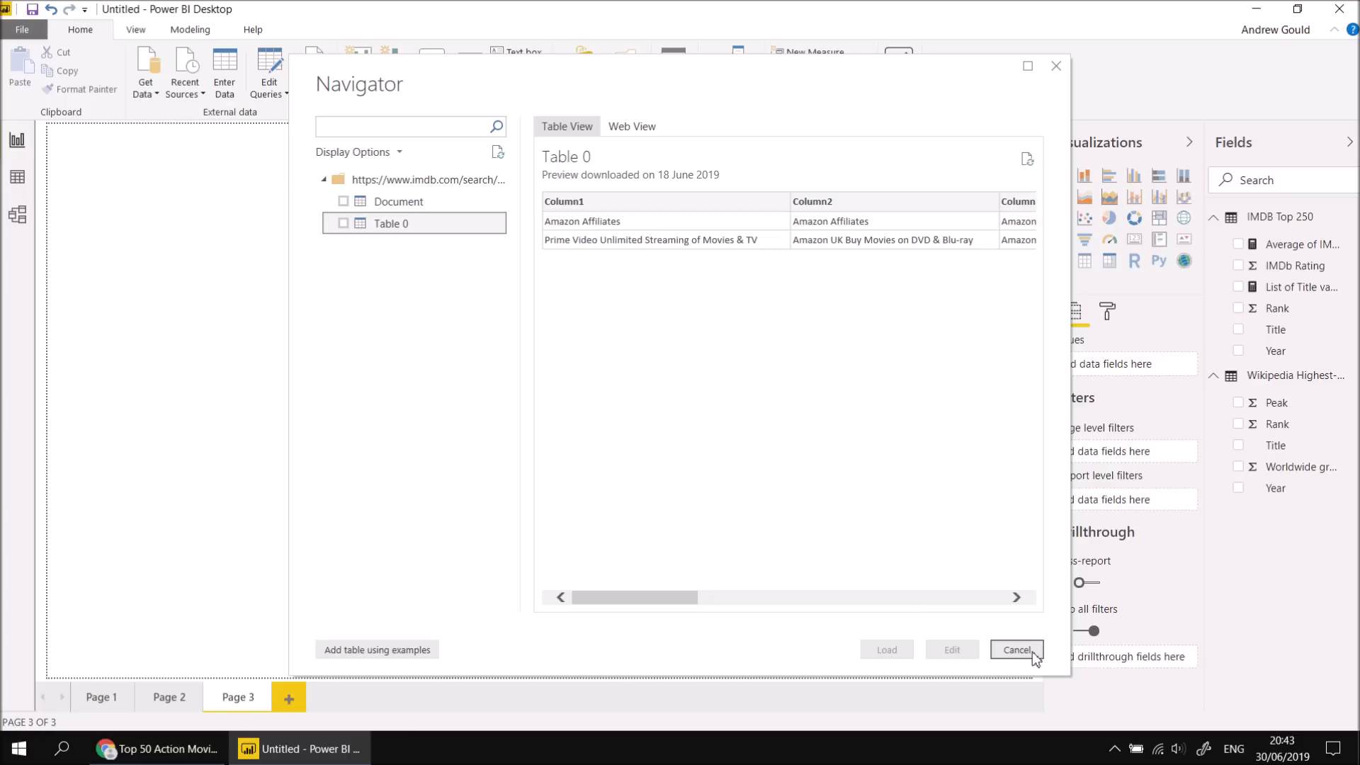
click(1017, 650)
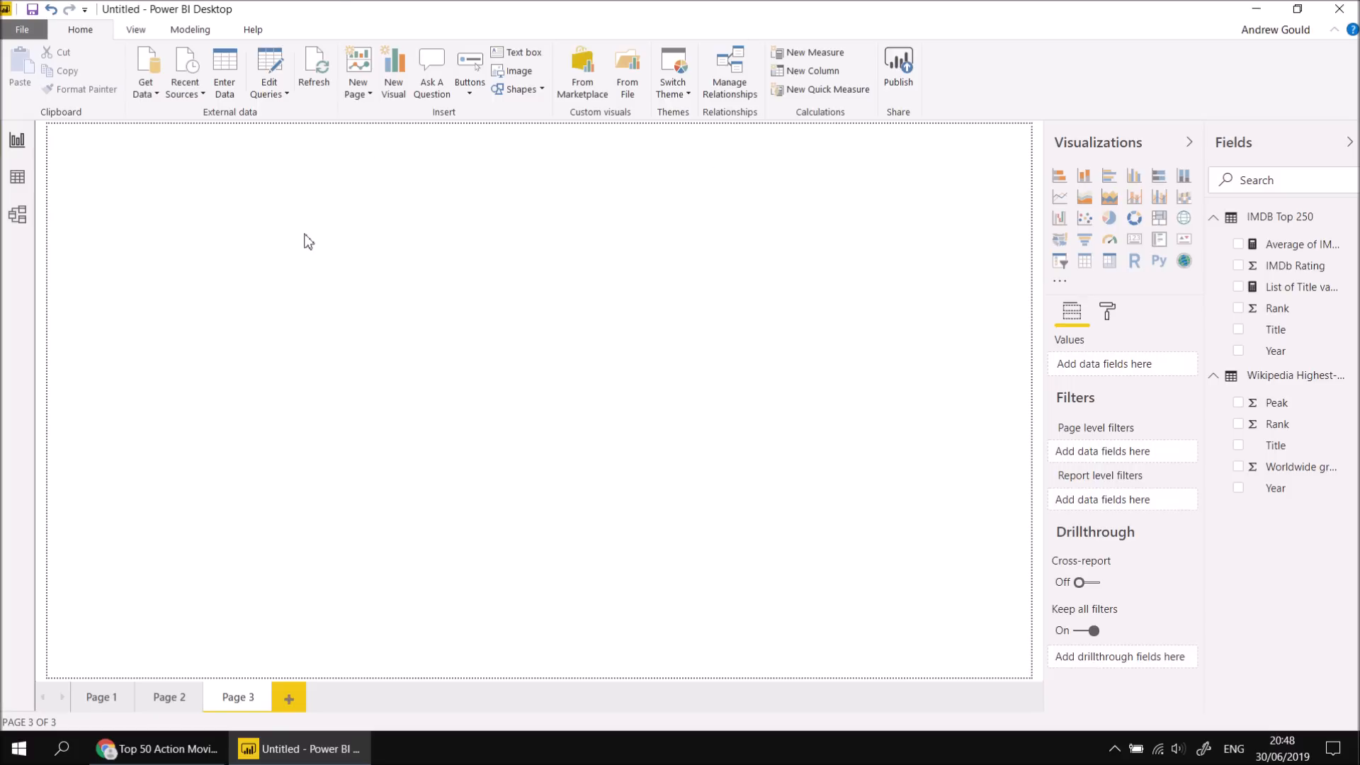
click(22, 29)
mouse_move(67, 418)
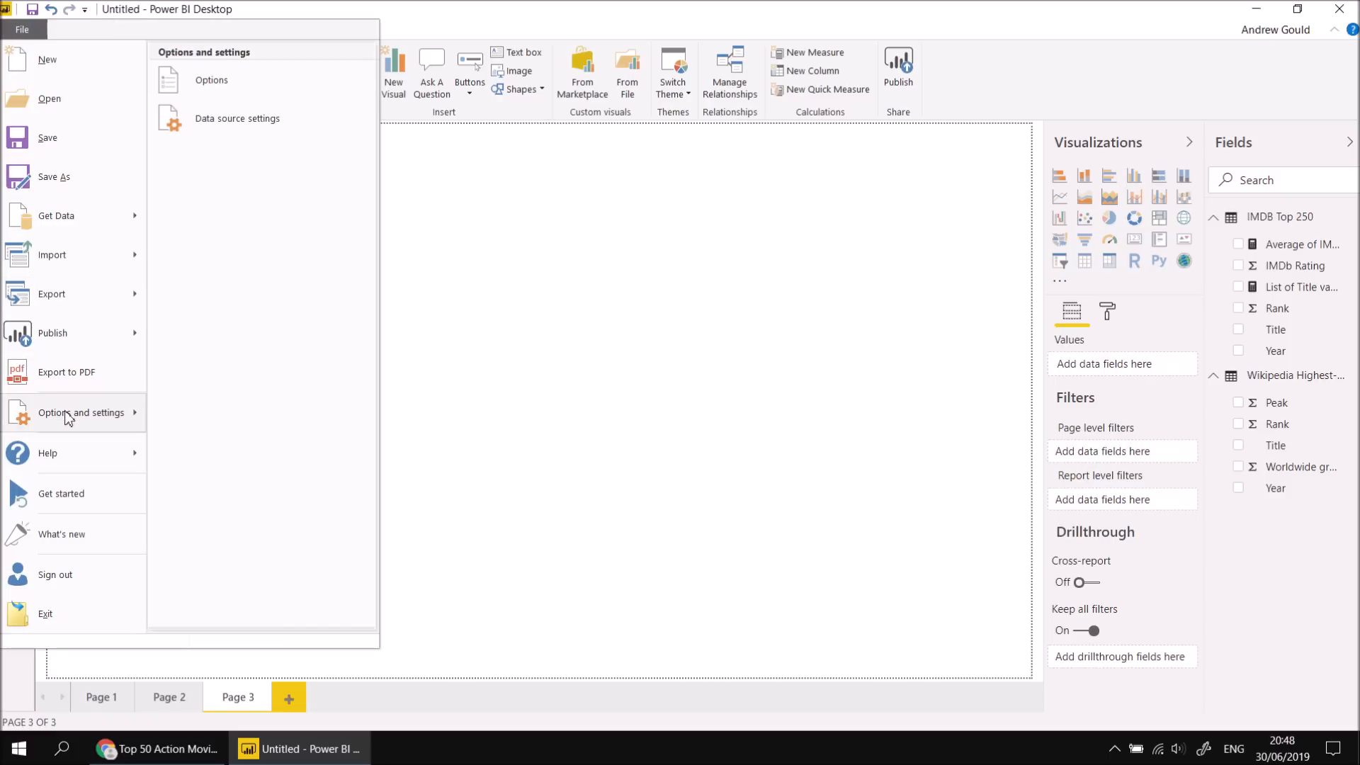
click(226, 80)
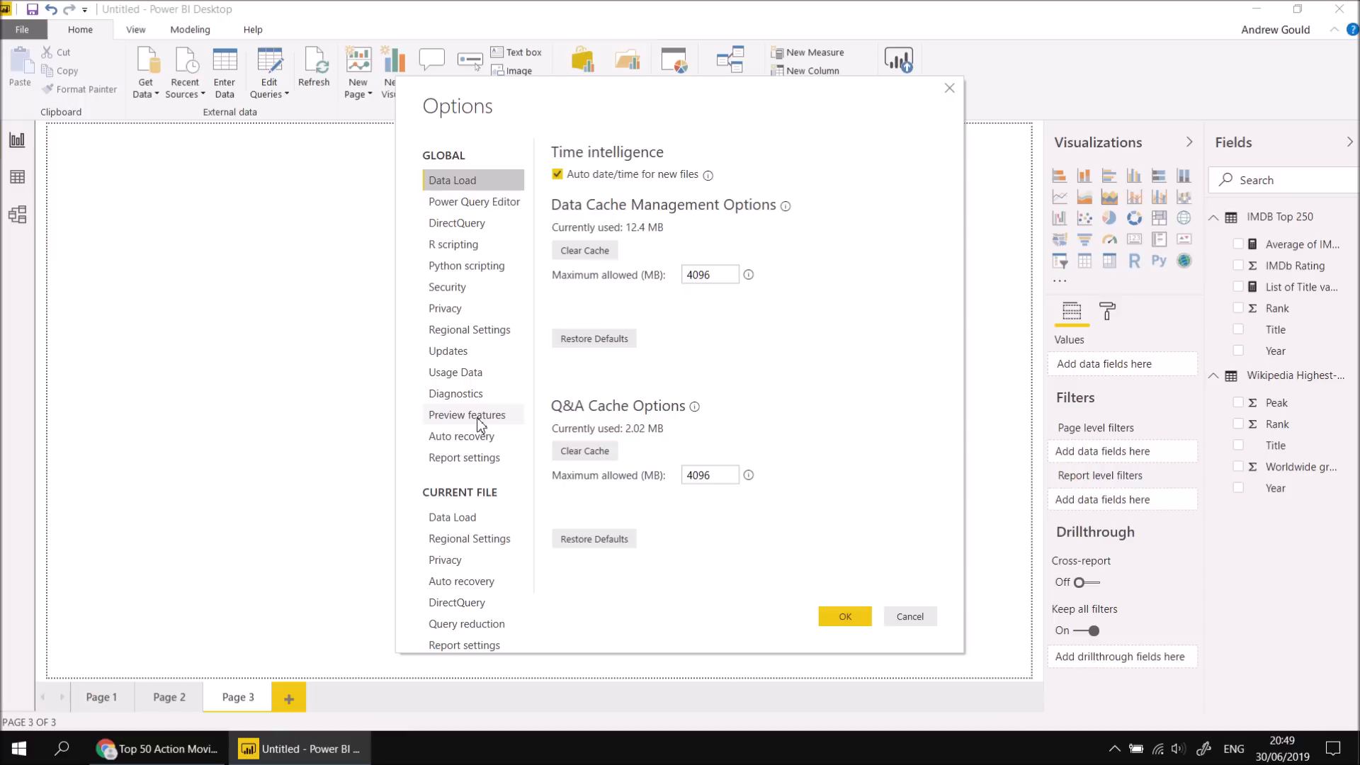
click(479, 423)
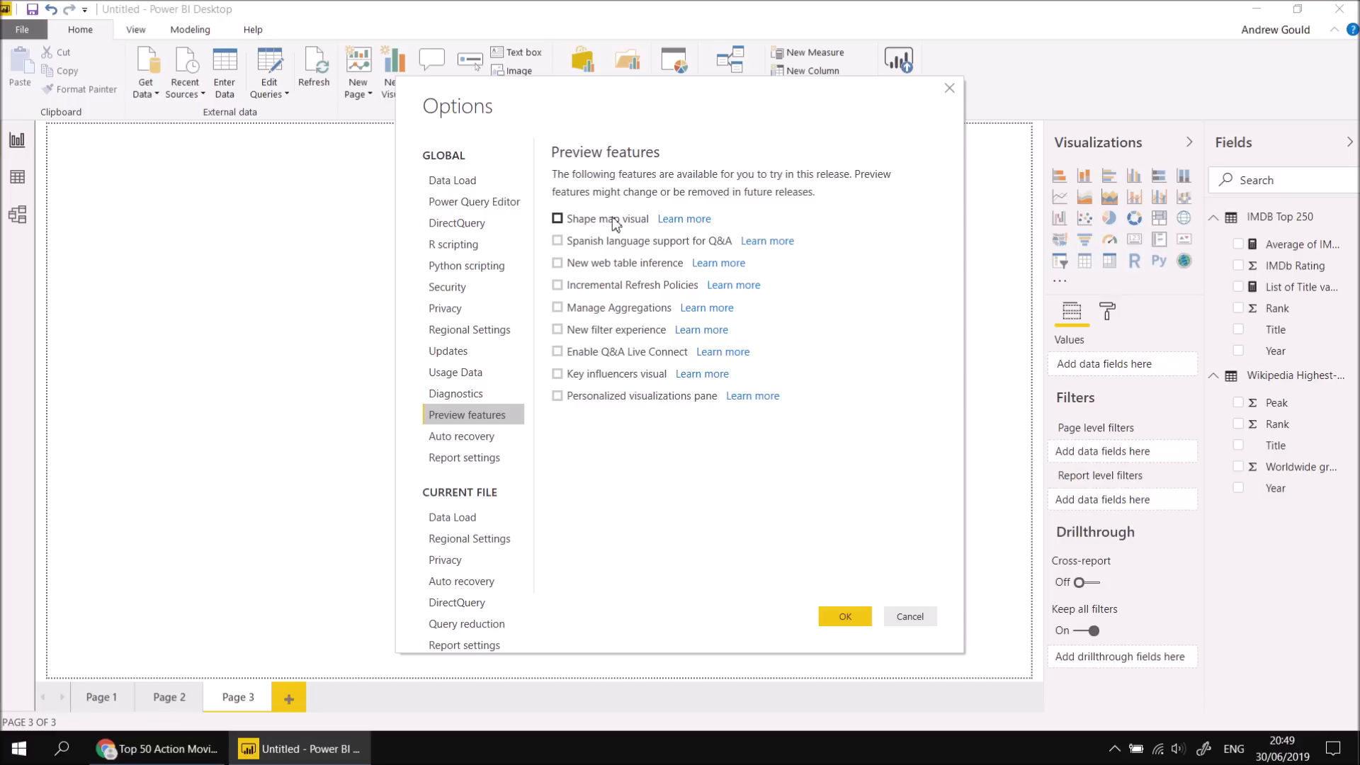
click(593, 262)
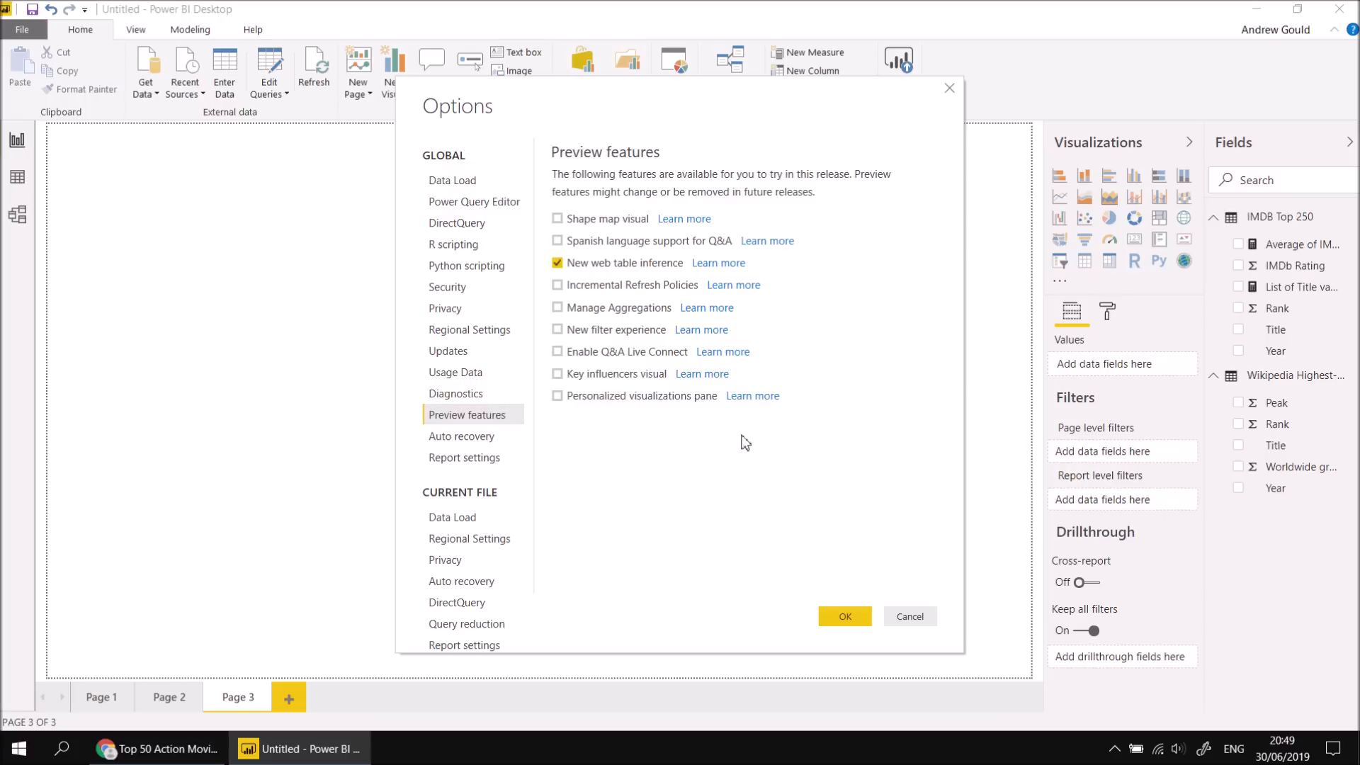
click(848, 617)
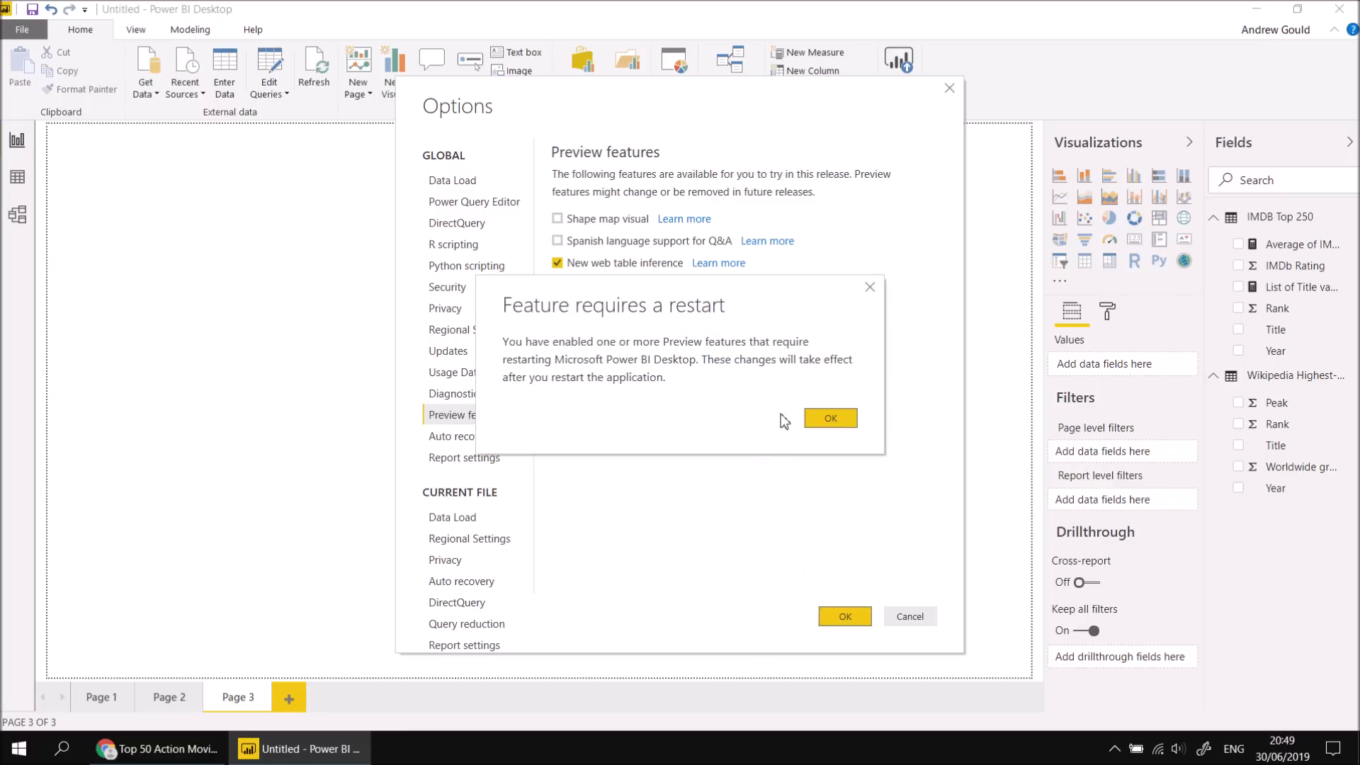
click(833, 421)
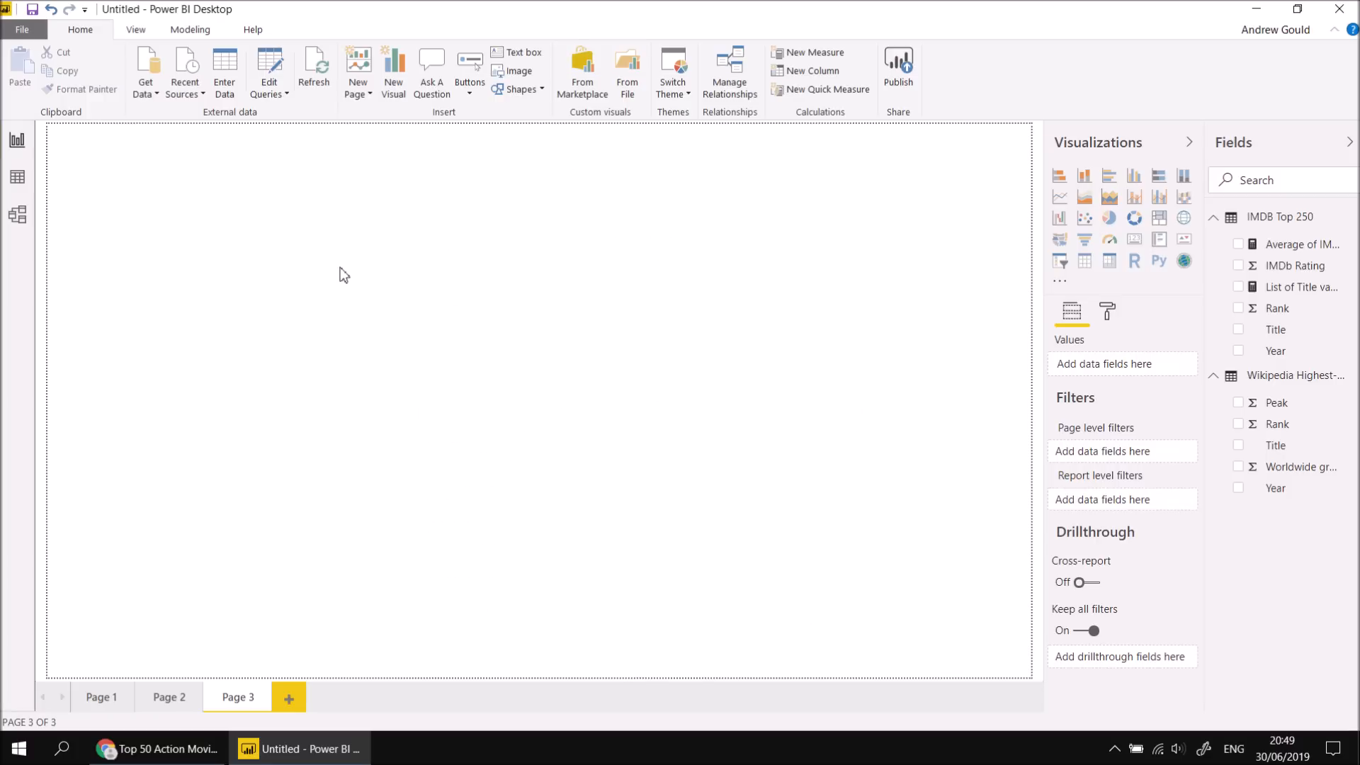
Save the report as "Importing from Websites" in the PBI Data folder.
click(32, 9)
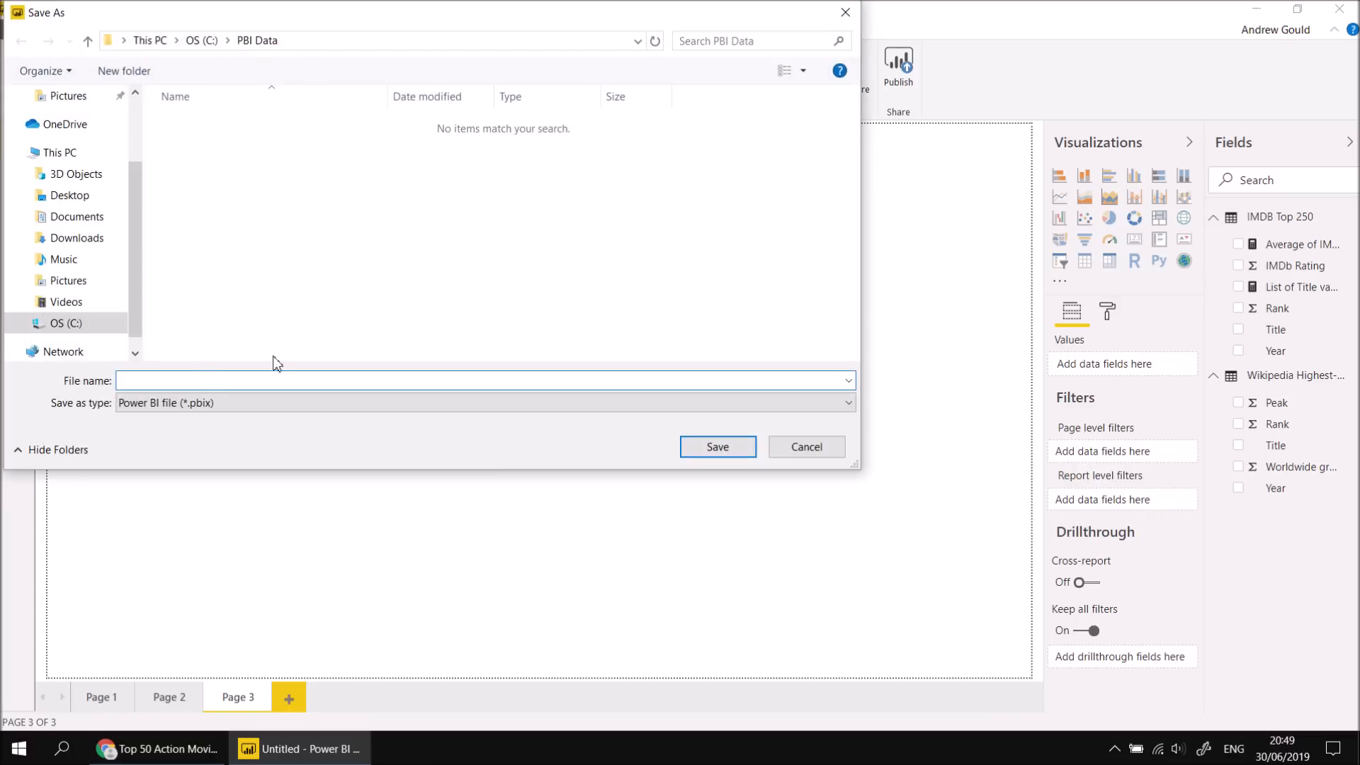
text(IMportr)
key(BackSpace)
key(BackSpace)
key(BackSpace)
key(BackSpace)
key(BackSpace)
key(BackSpace)
text(mporting from Websites)
key(Return)
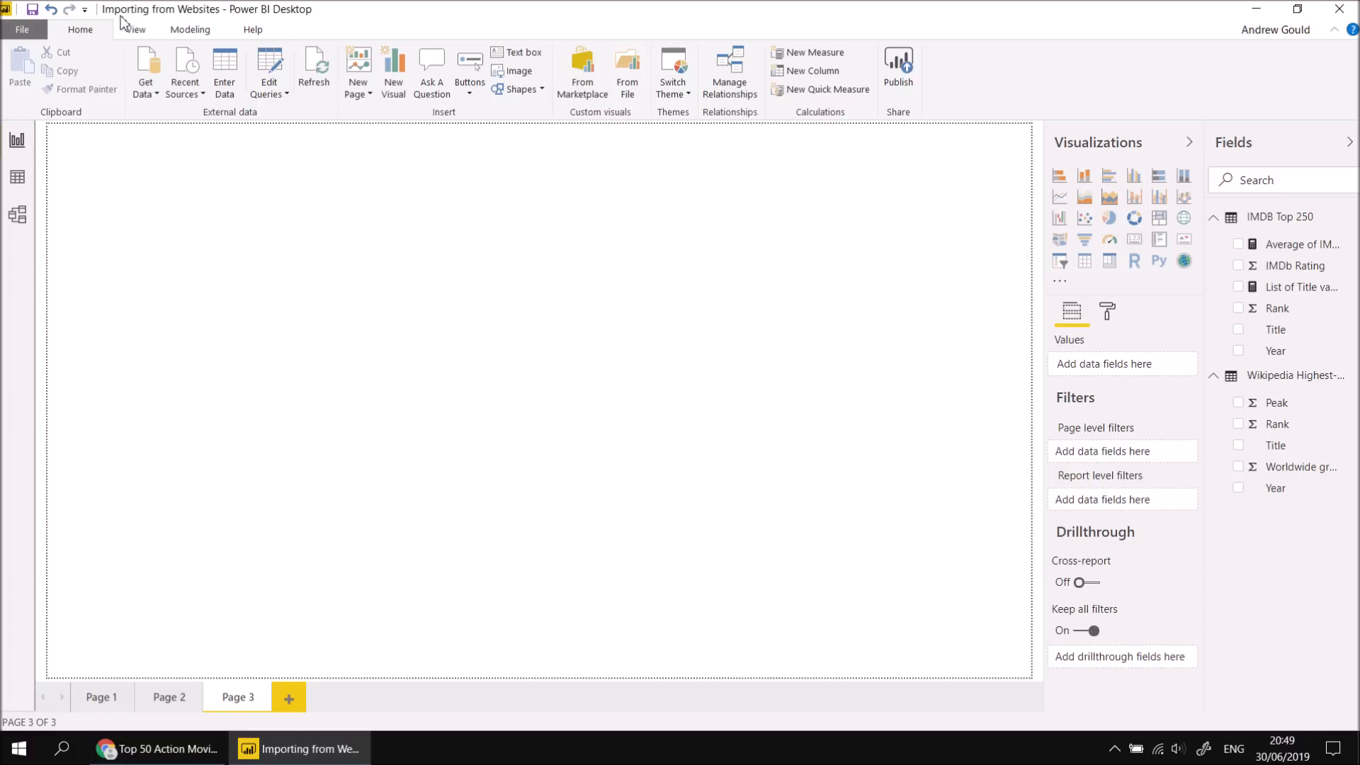
Restart Power BI Desktop and reopen the Importing from Websites report.
click(1257, 9)
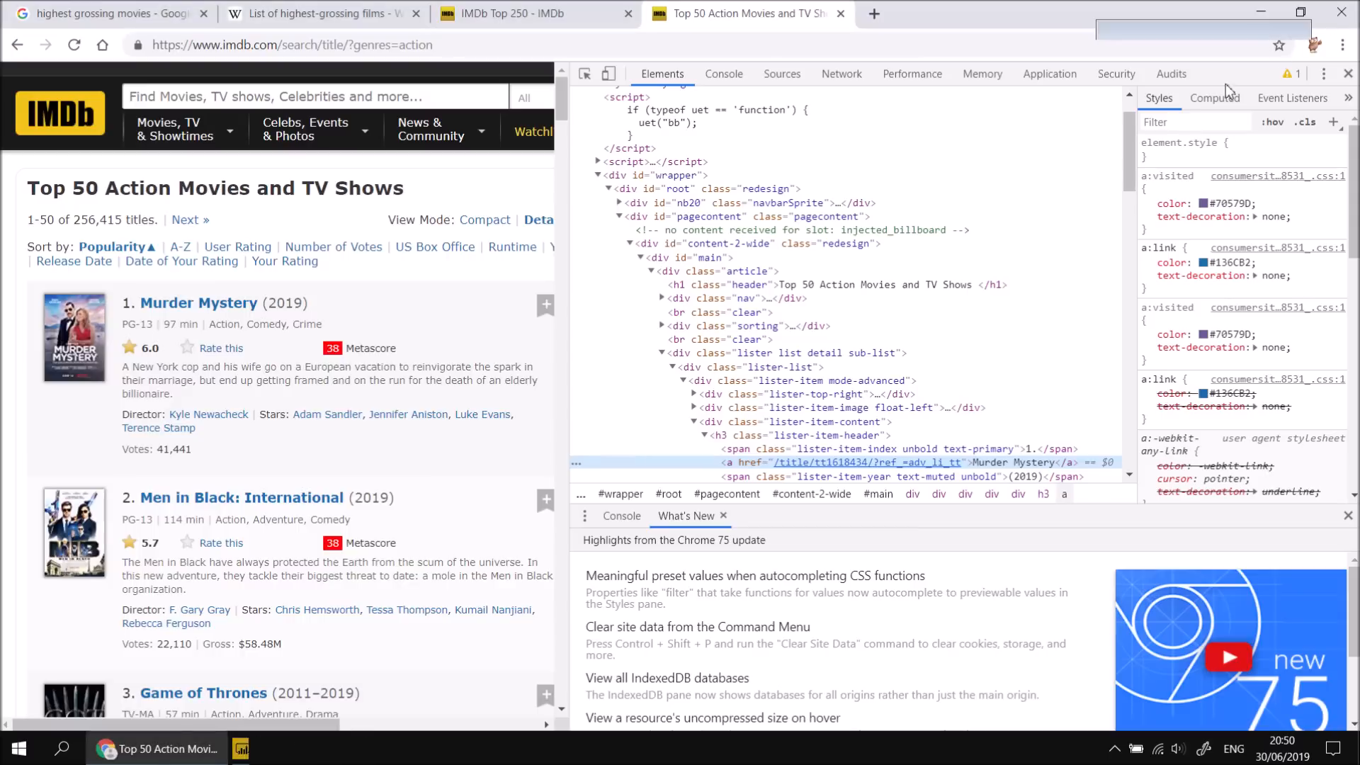
click(18, 756)
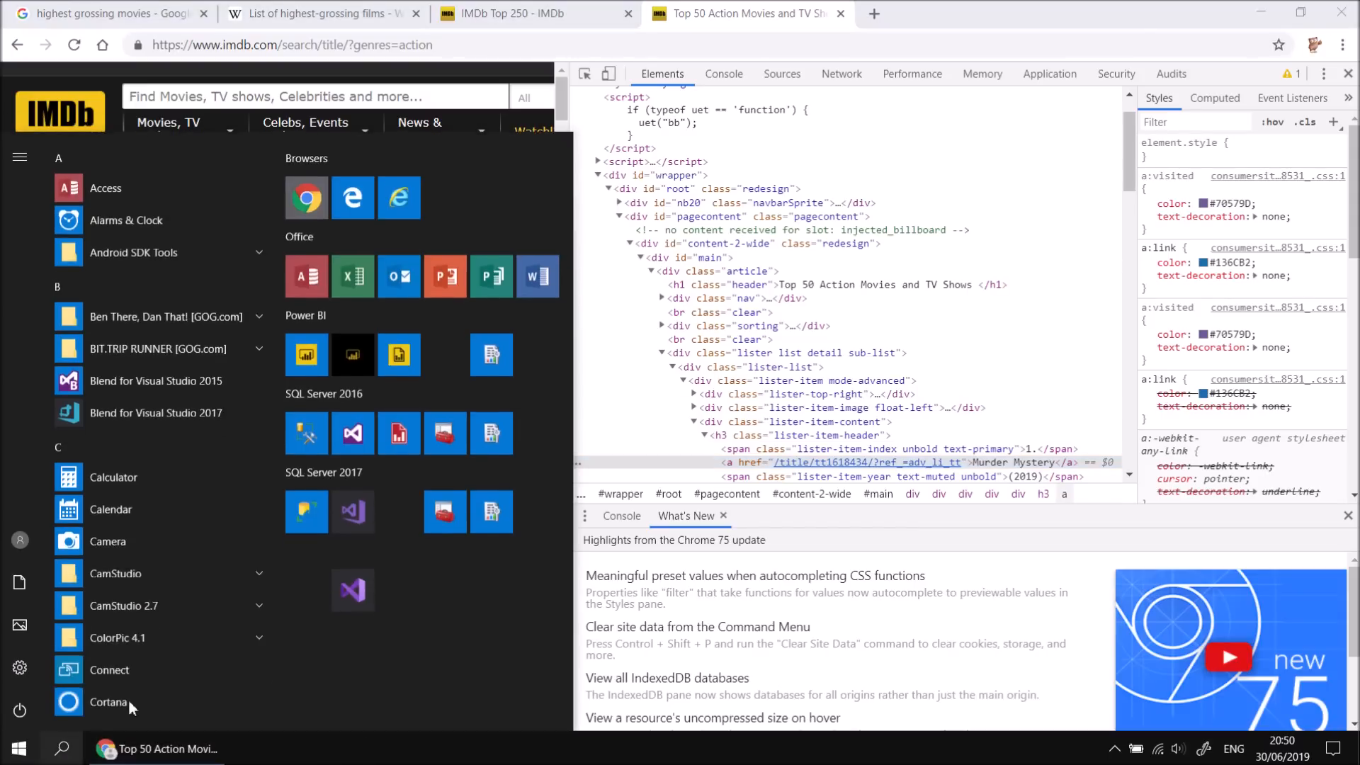
click(306, 355)
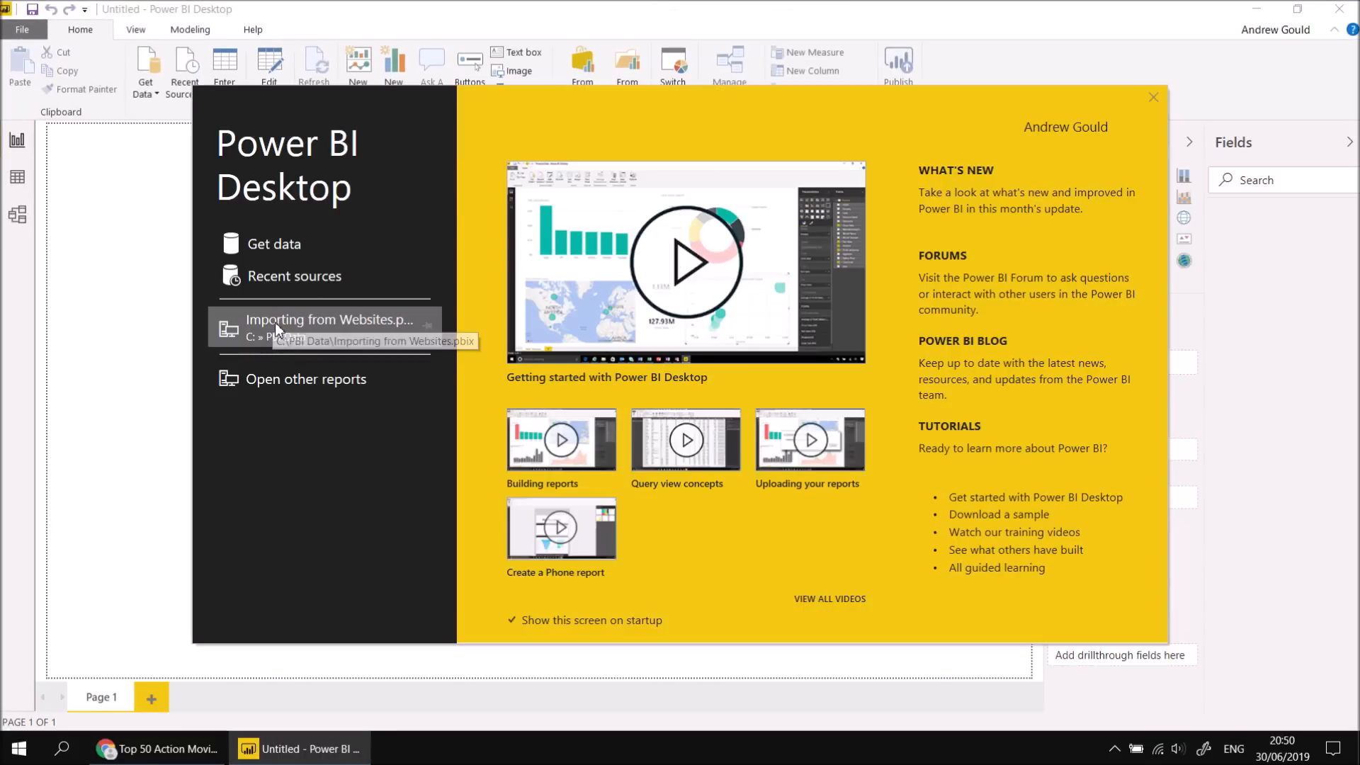
click(292, 324)
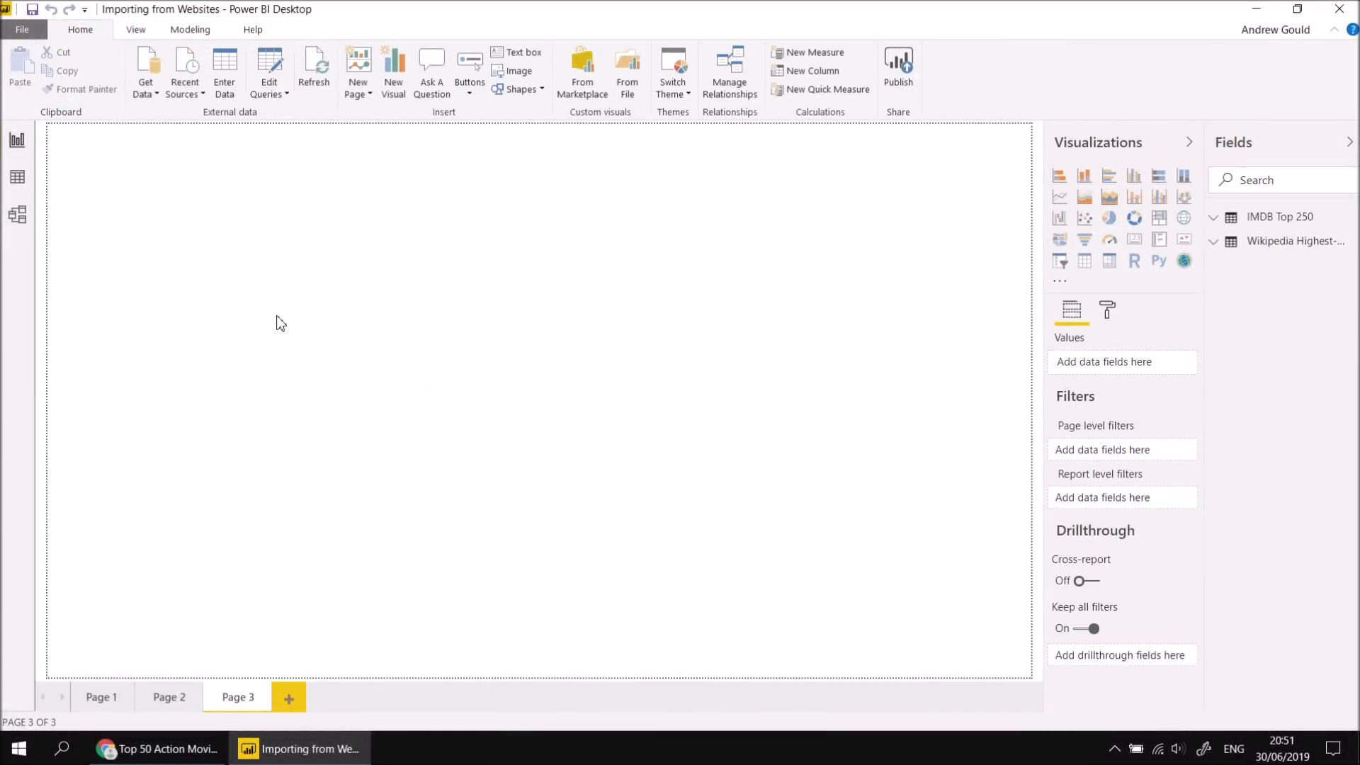
click(151, 92)
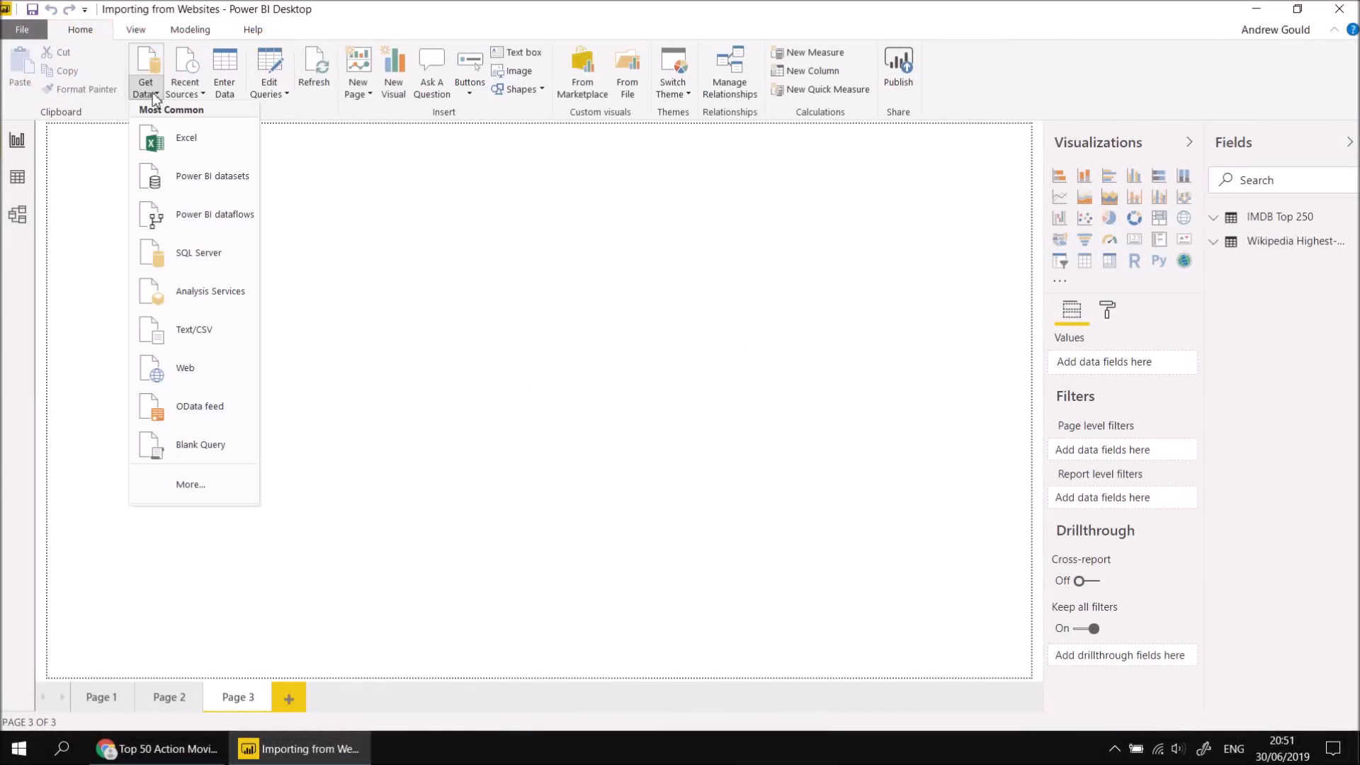
click(186, 370)
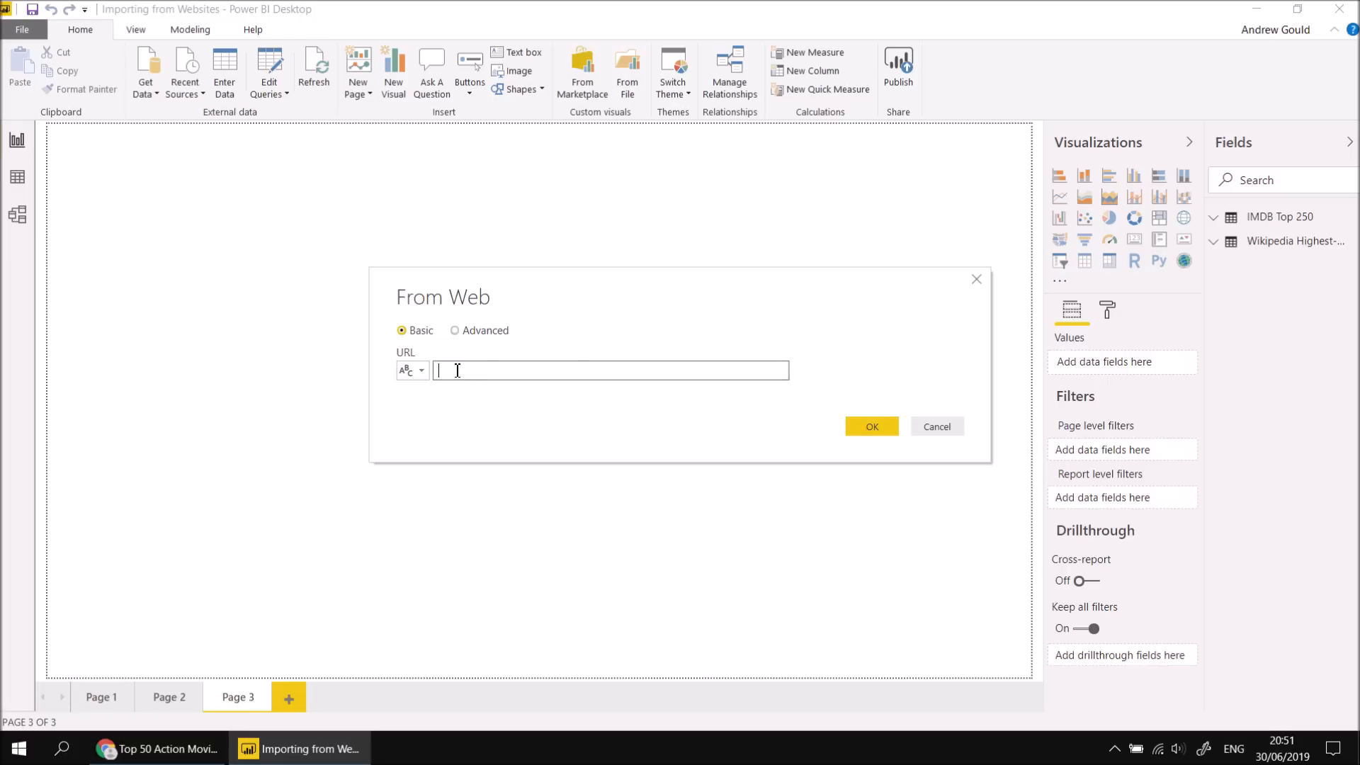
right_click(462, 376)
click(484, 438)
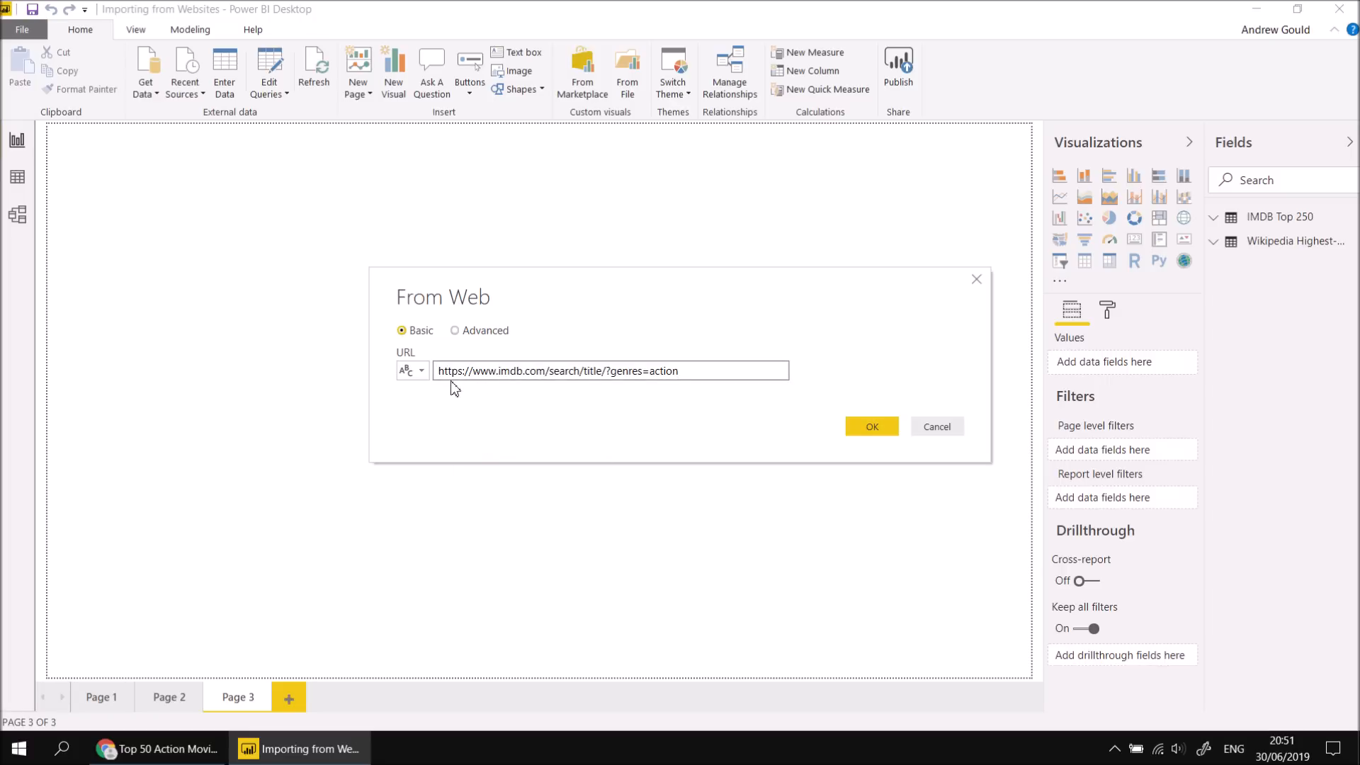
click(871, 425)
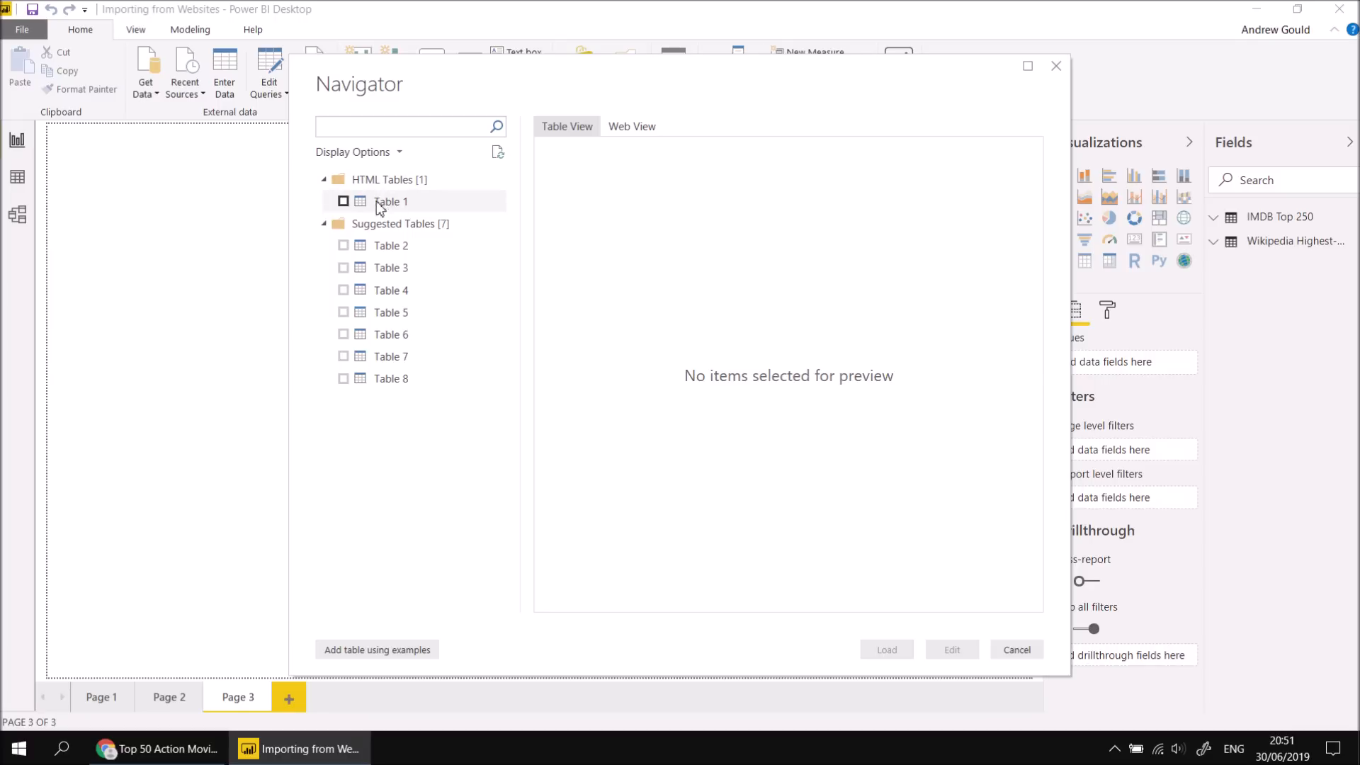
Preview Table 1 through Table 4 in turn, examining which columns of movie data each one offers.
click(388, 201)
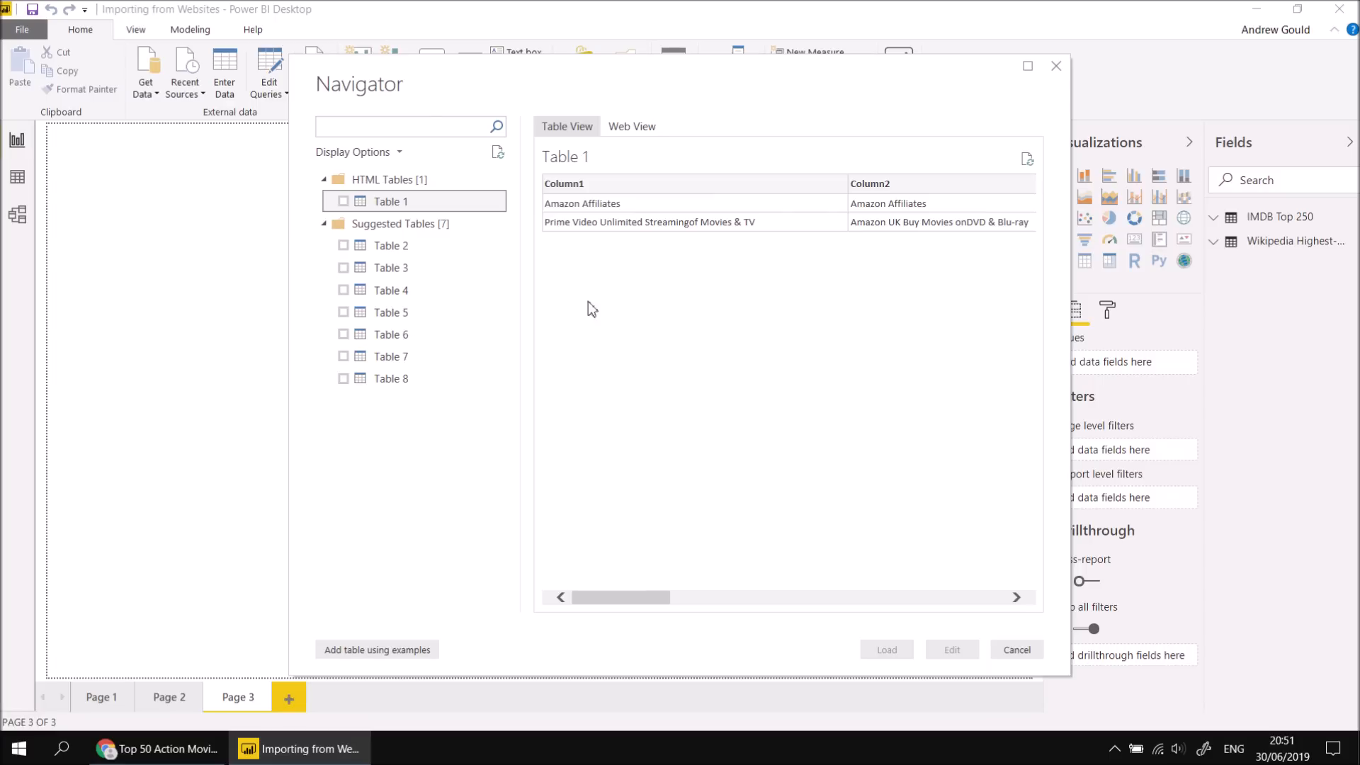
click(394, 248)
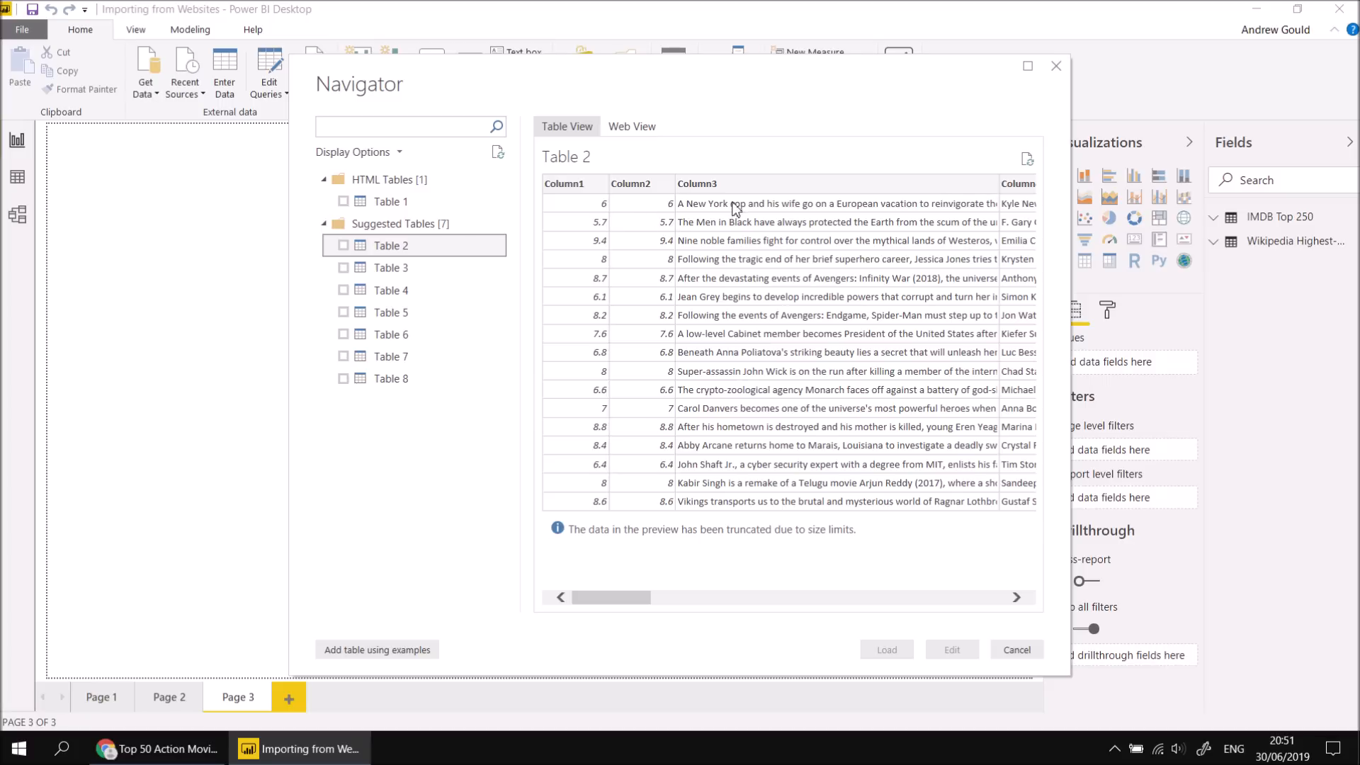
drag(626, 604, 582, 602)
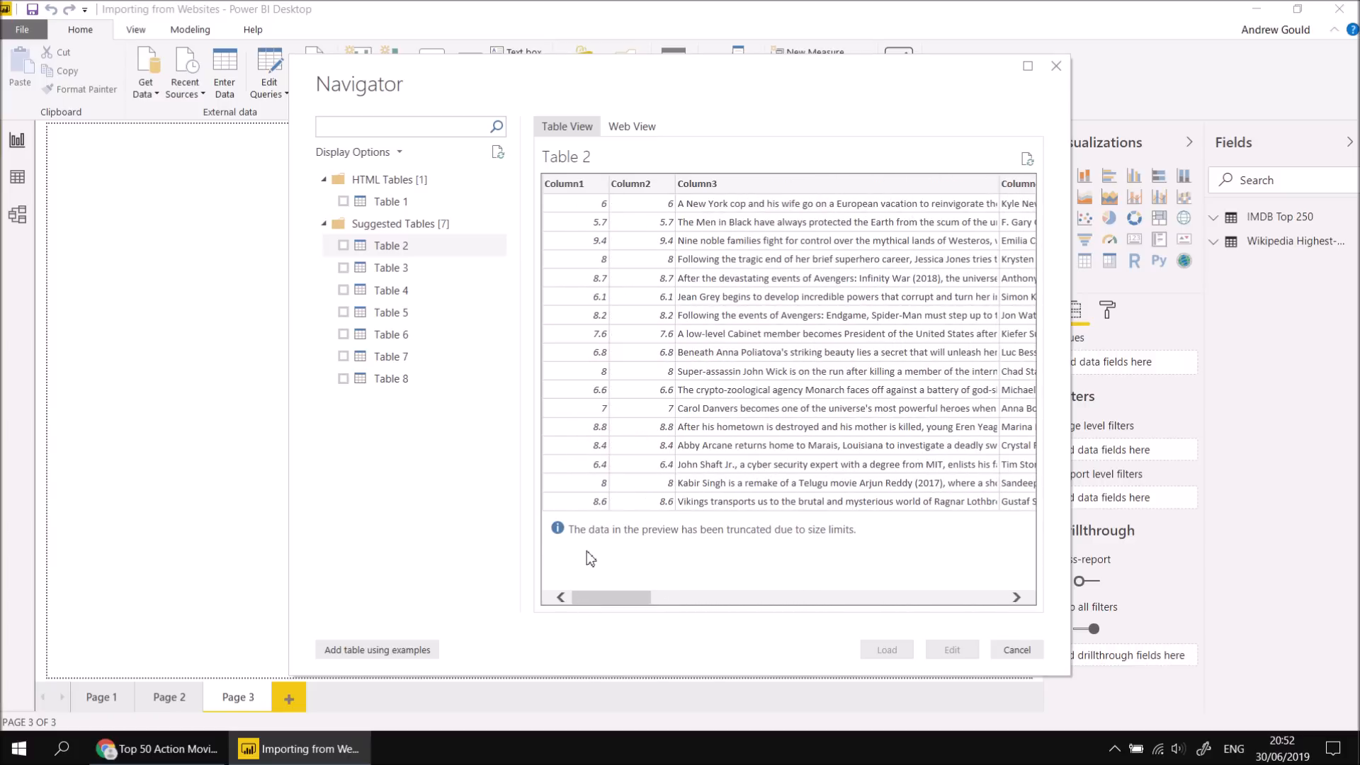
click(393, 272)
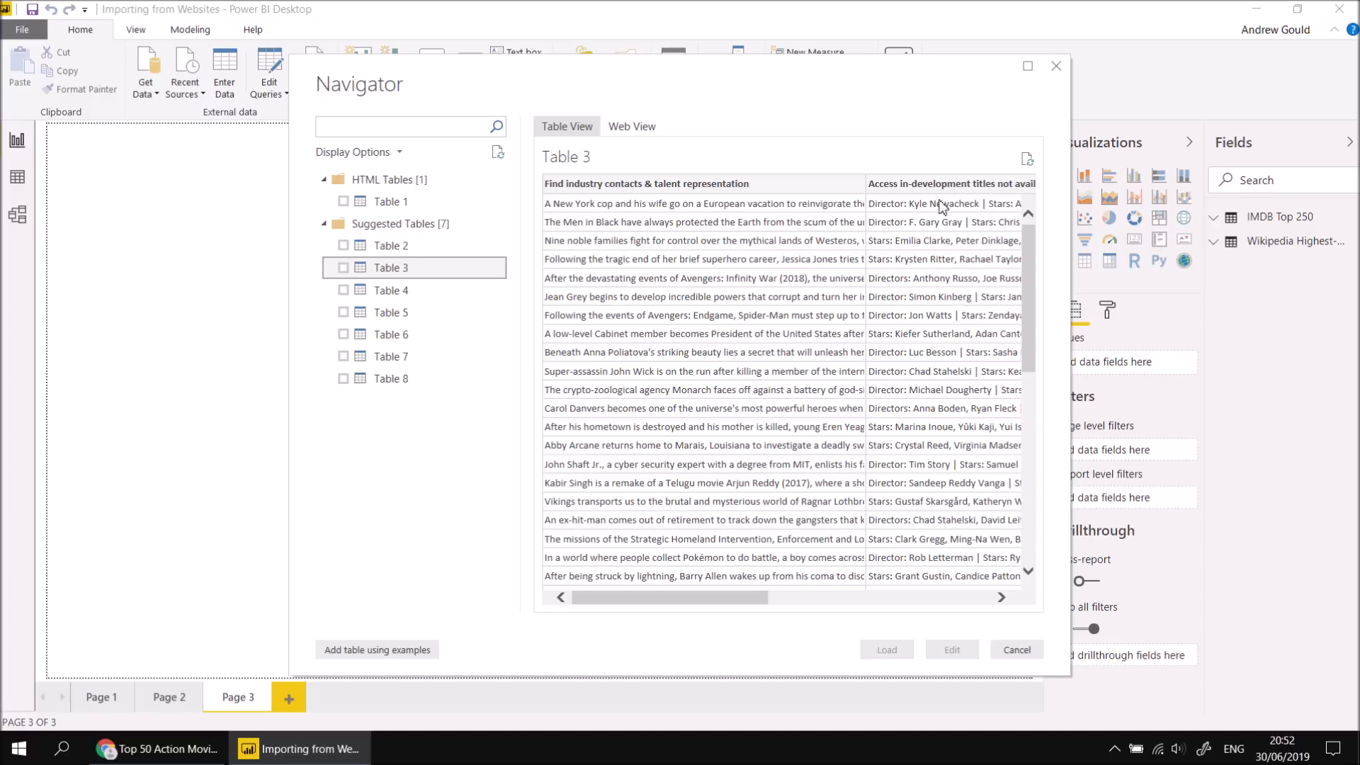
click(398, 296)
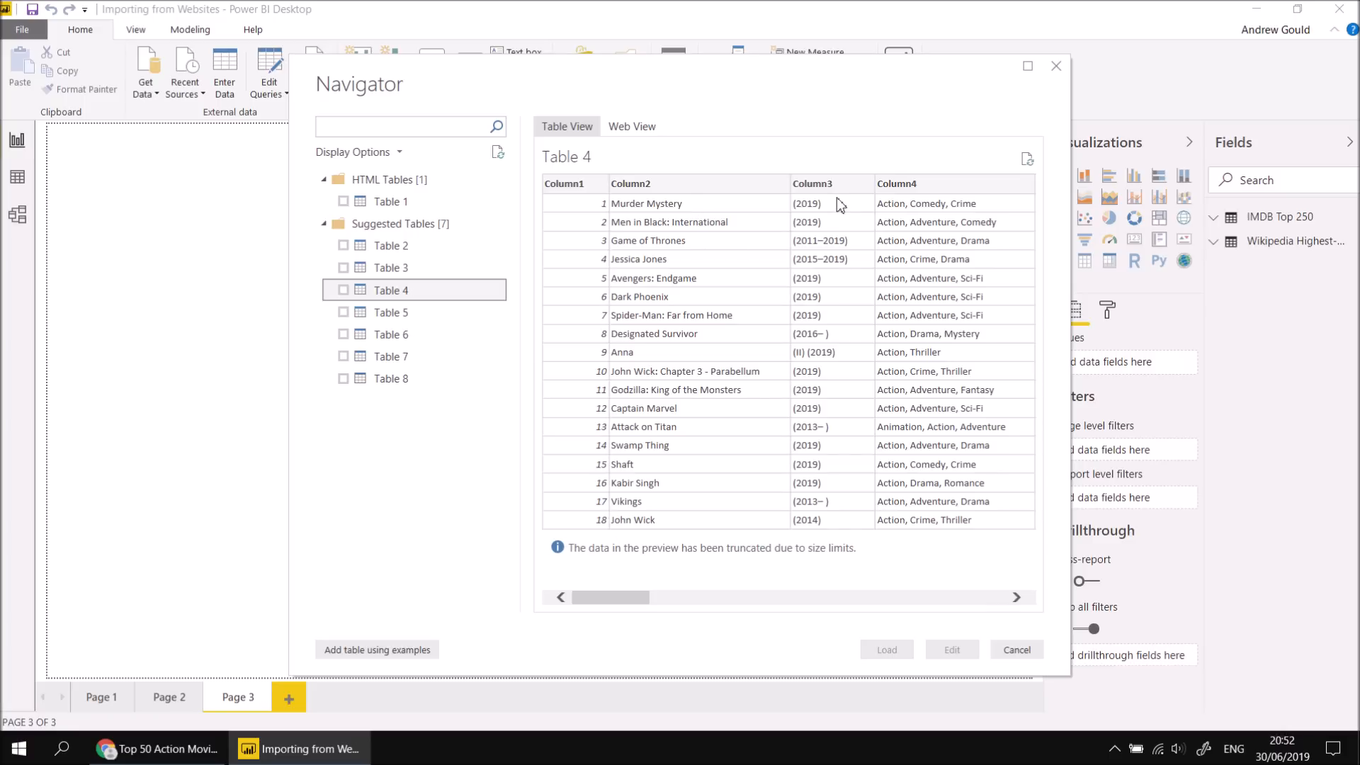
drag(623, 598, 670, 594)
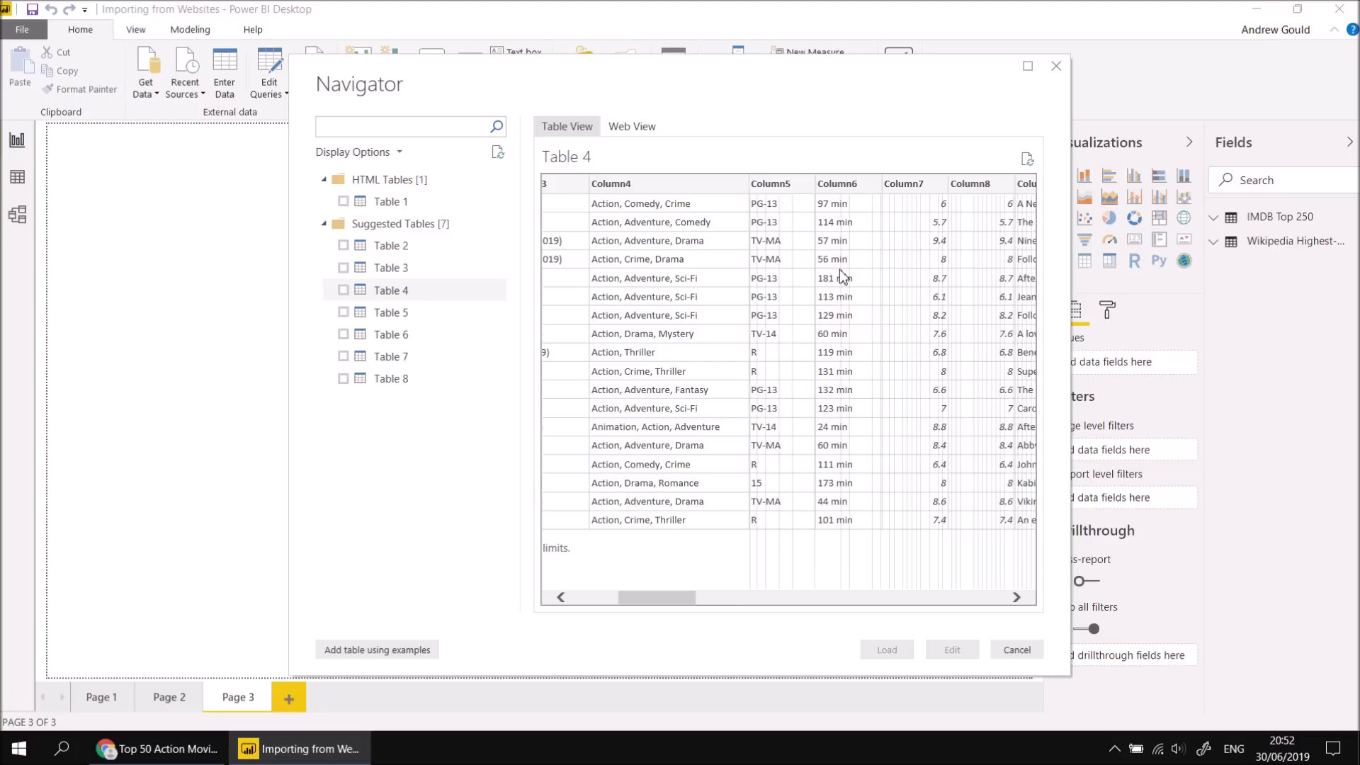
drag(679, 608, 597, 596)
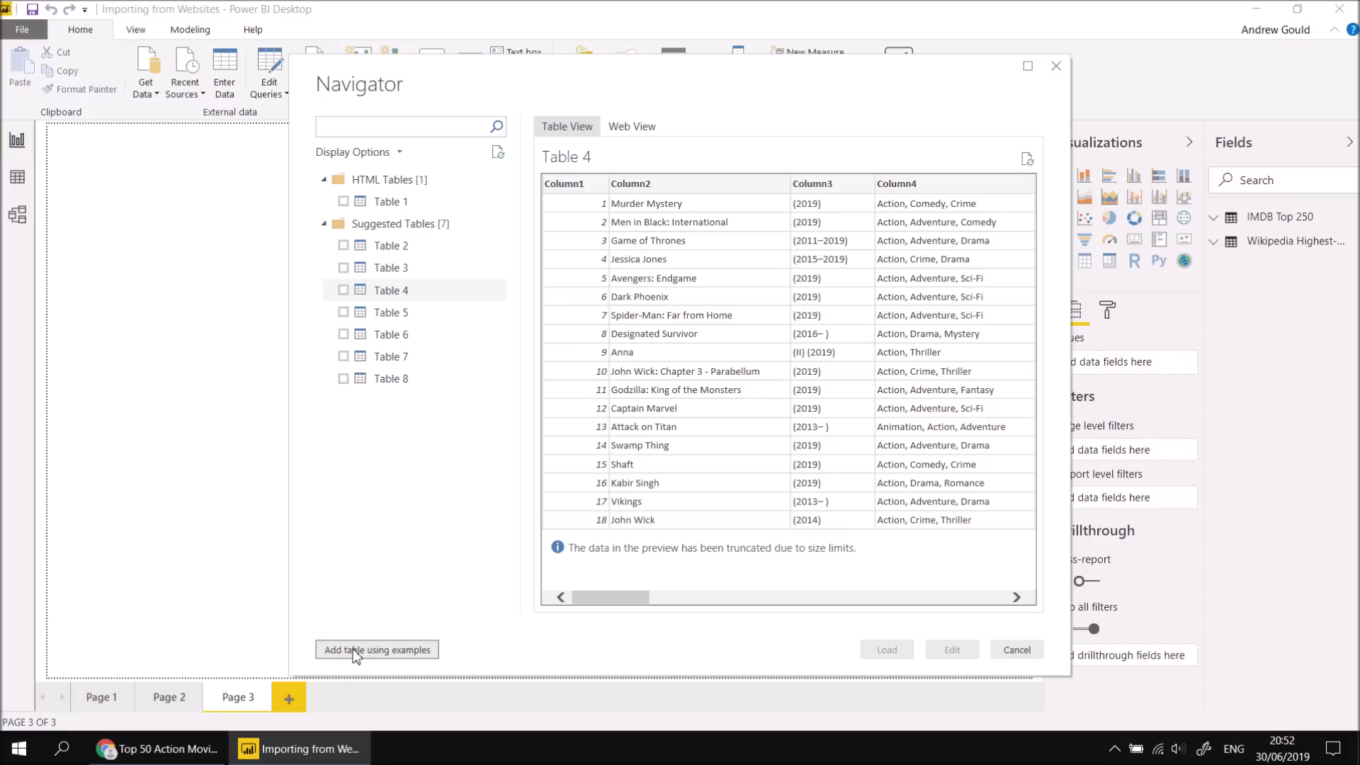
Start adding a table using examples and look over the movie listings in the page preview.
click(373, 650)
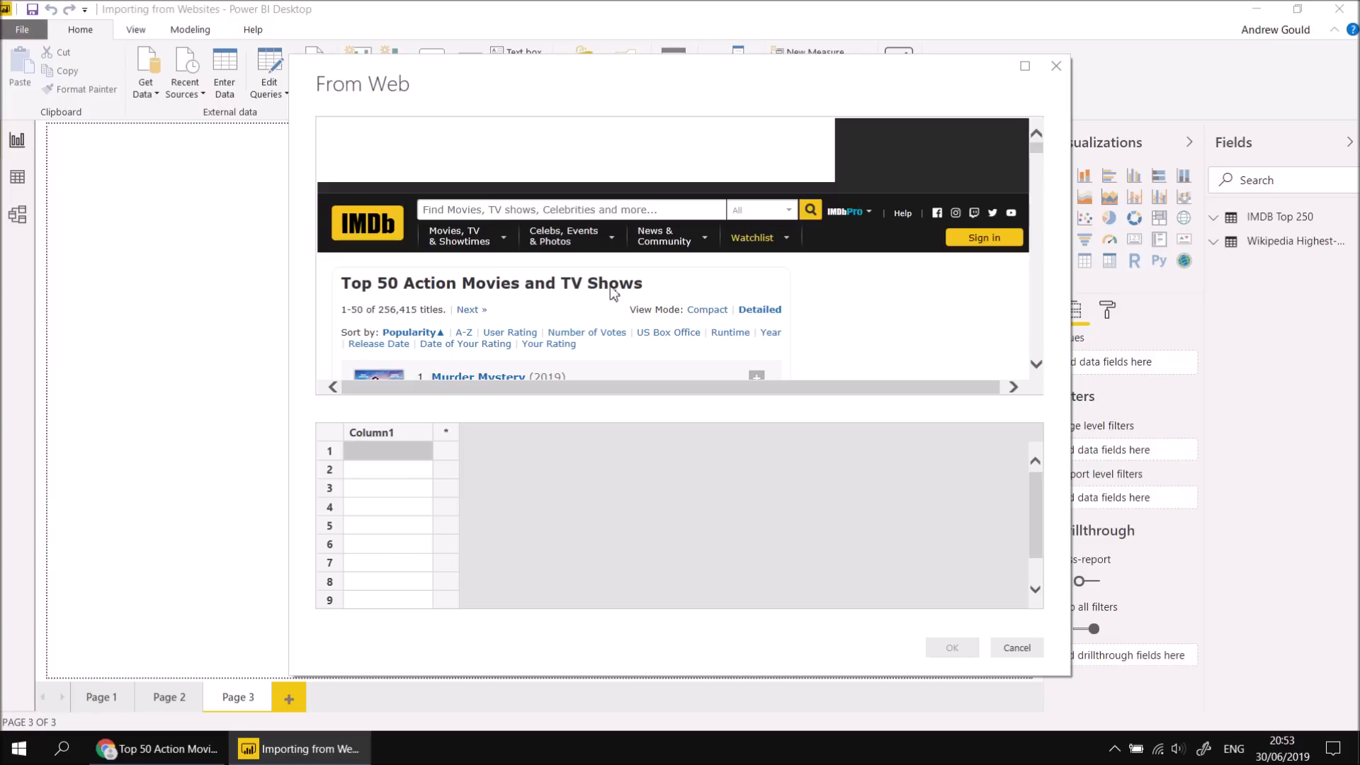
scroll(857, 287, down, 1)
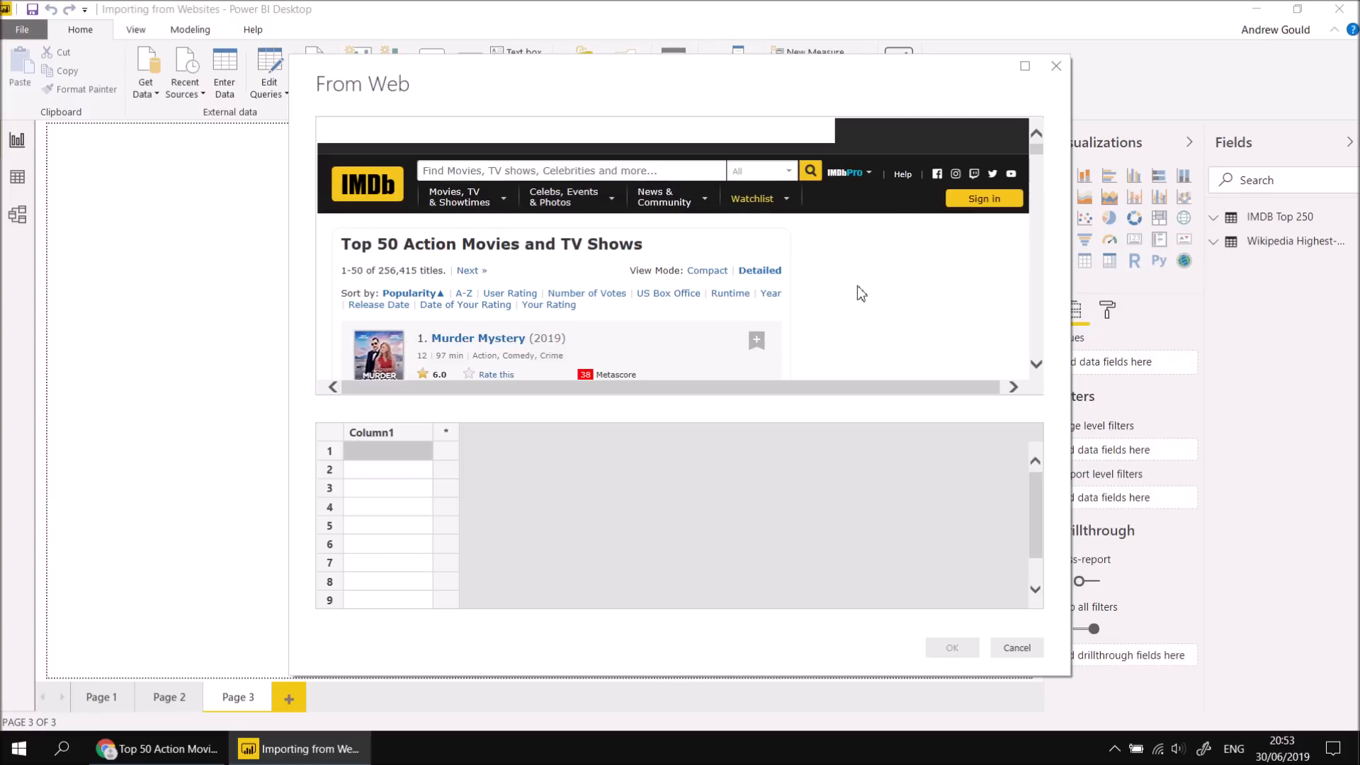
scroll(860, 284, down, 2)
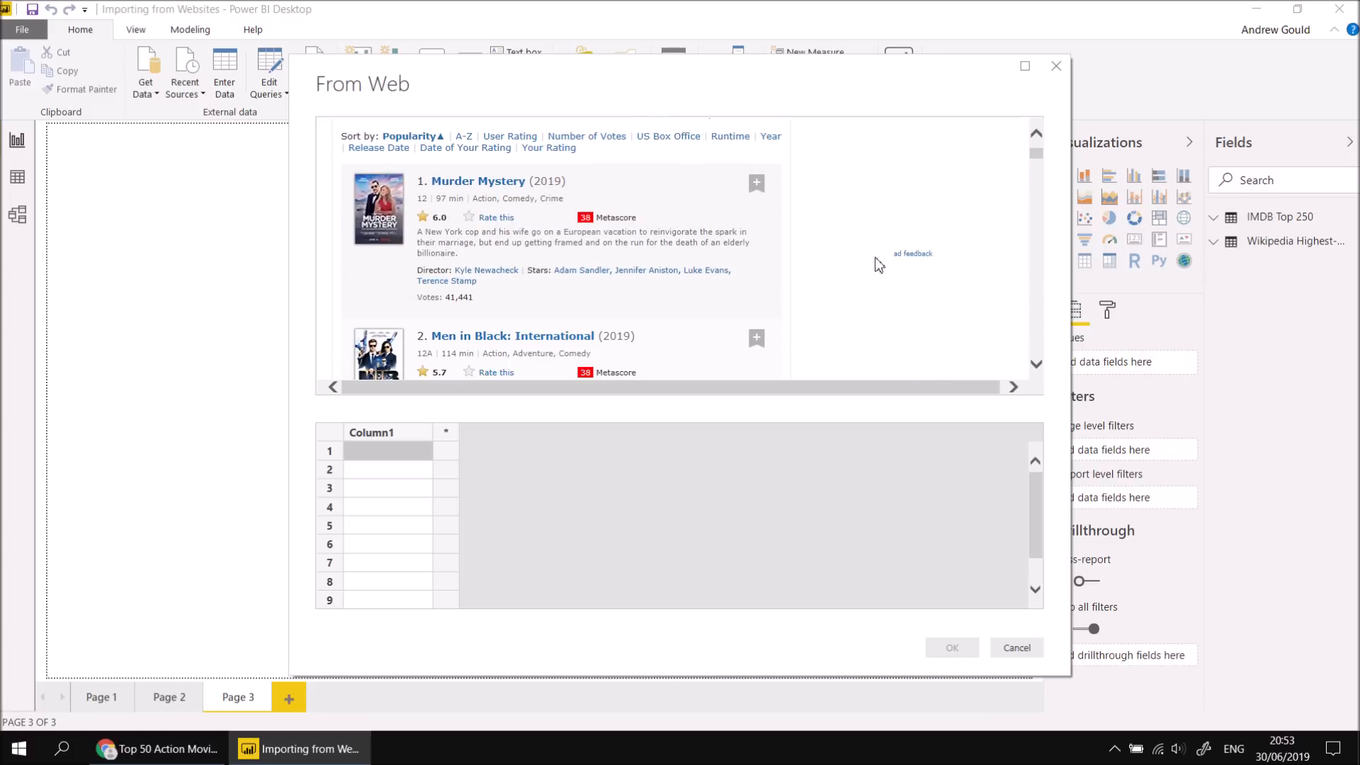
scroll(884, 266, down, 1)
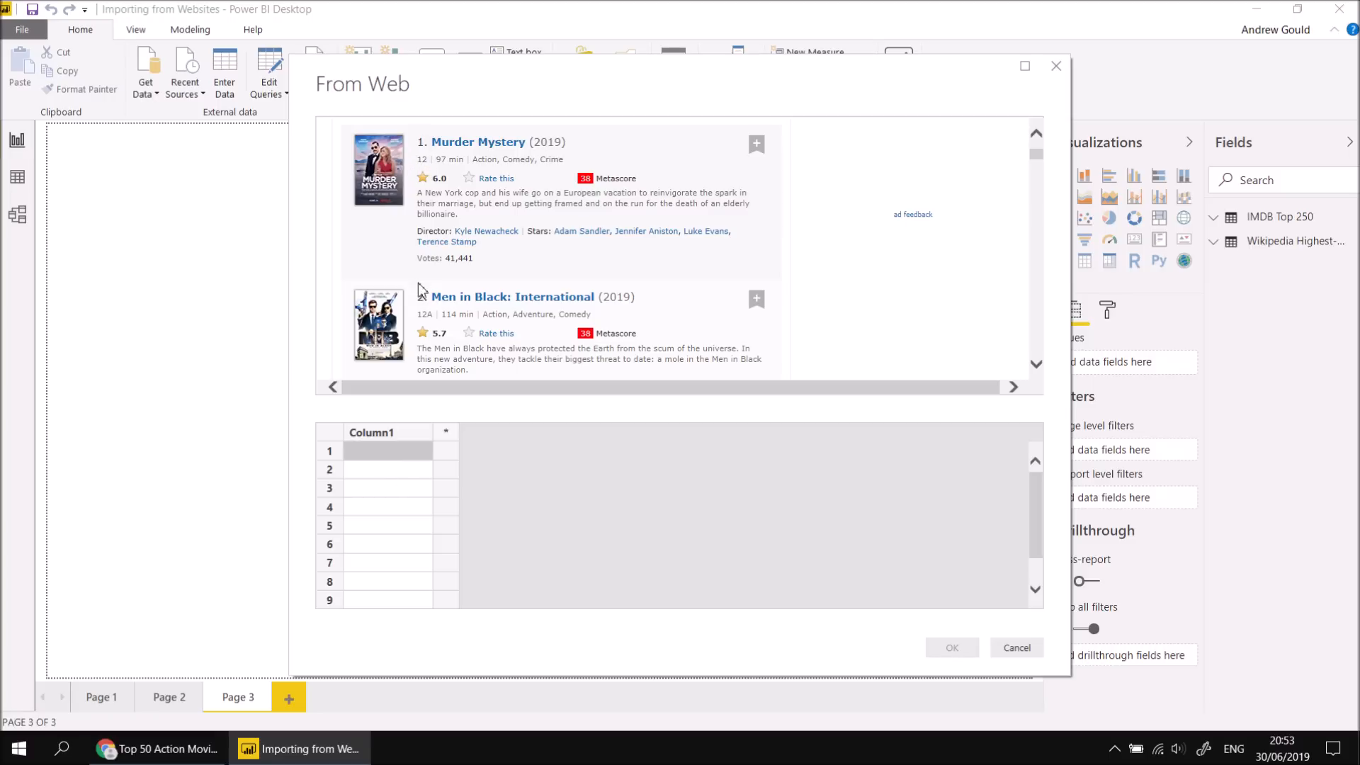
scroll(437, 322, down, 3)
scroll(489, 312, up, 4)
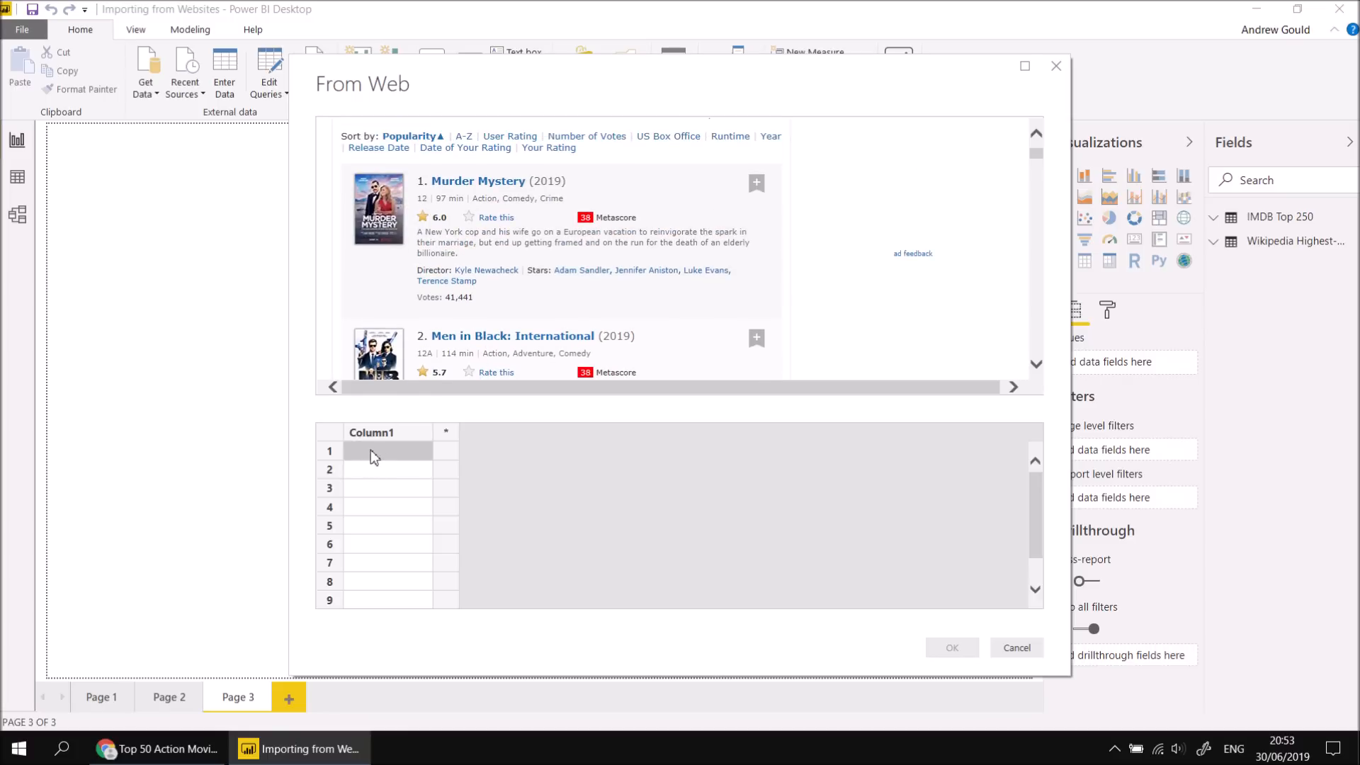
Fill Column1 with the movie rankings by giving 1. and 2. as examples in the first two rows.
text(1.)
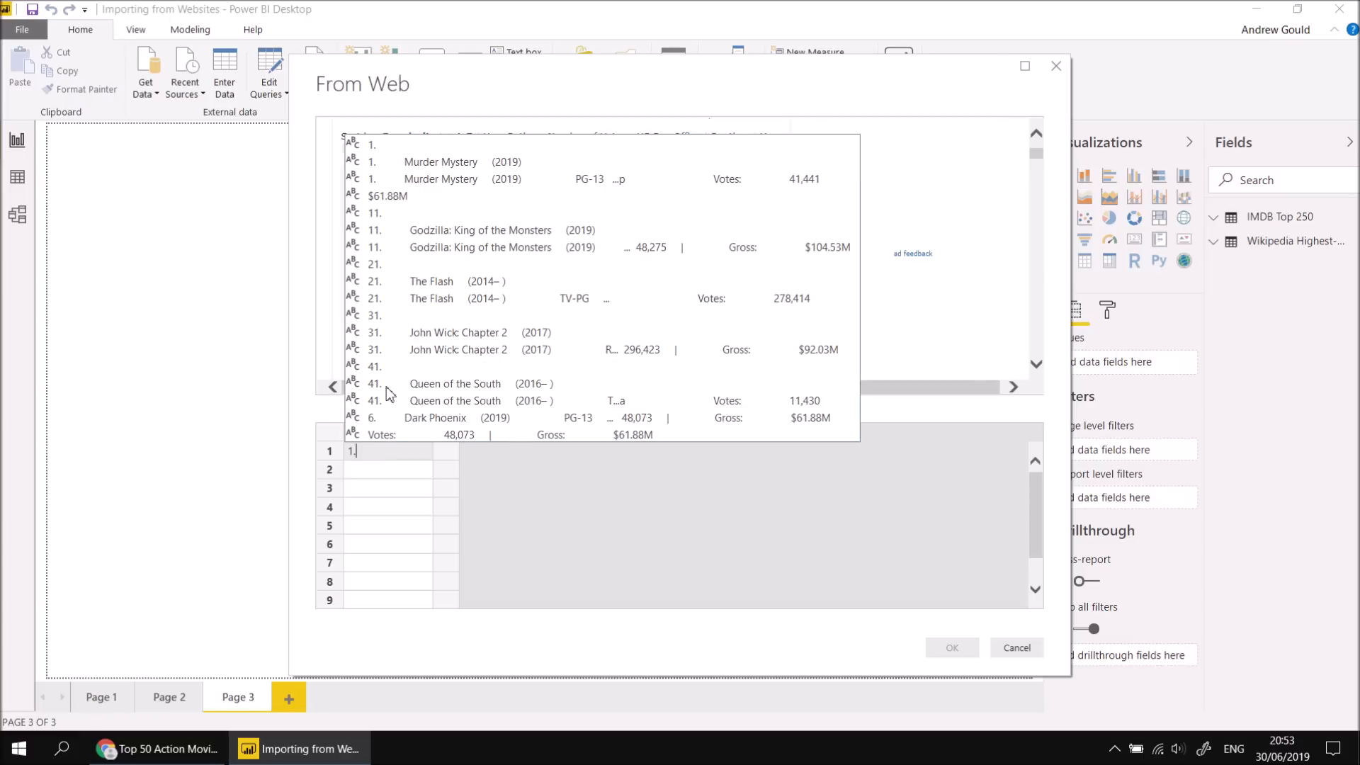
click(374, 146)
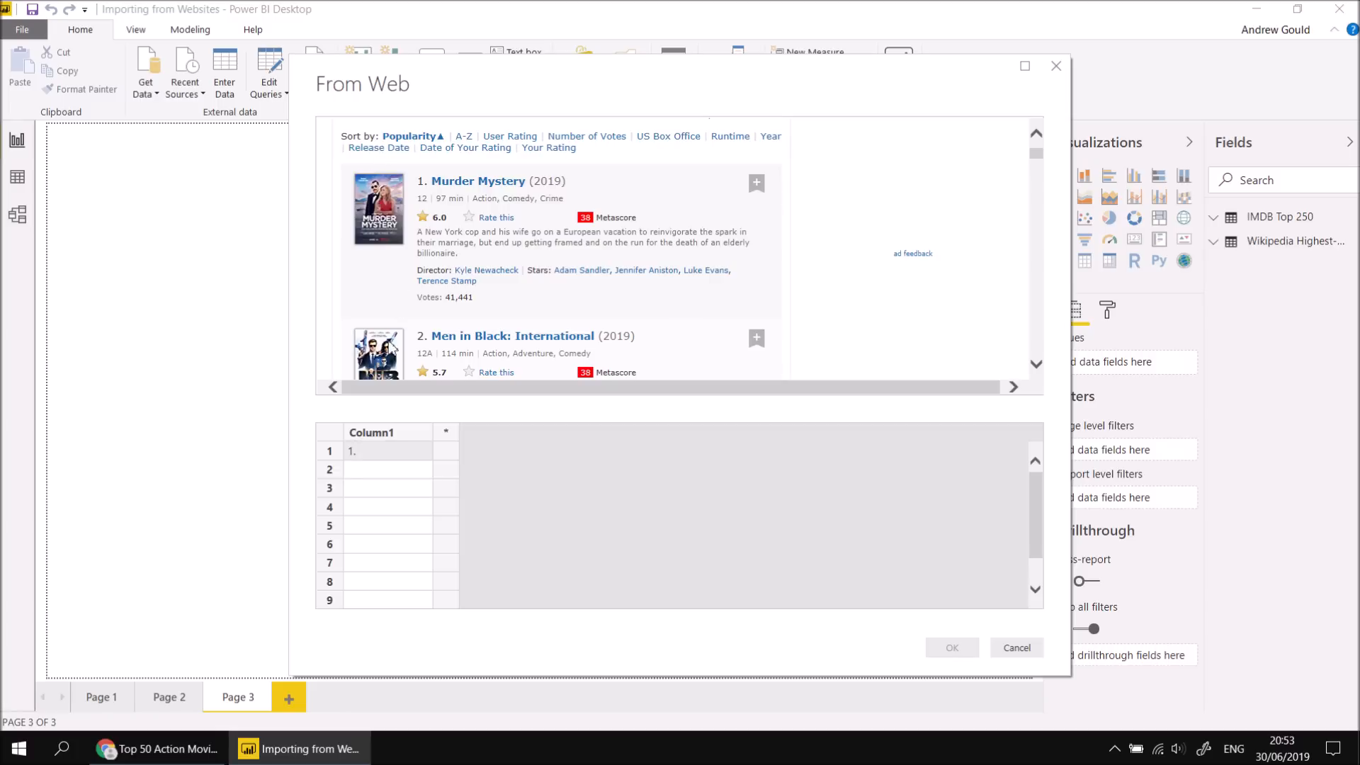
click(367, 475)
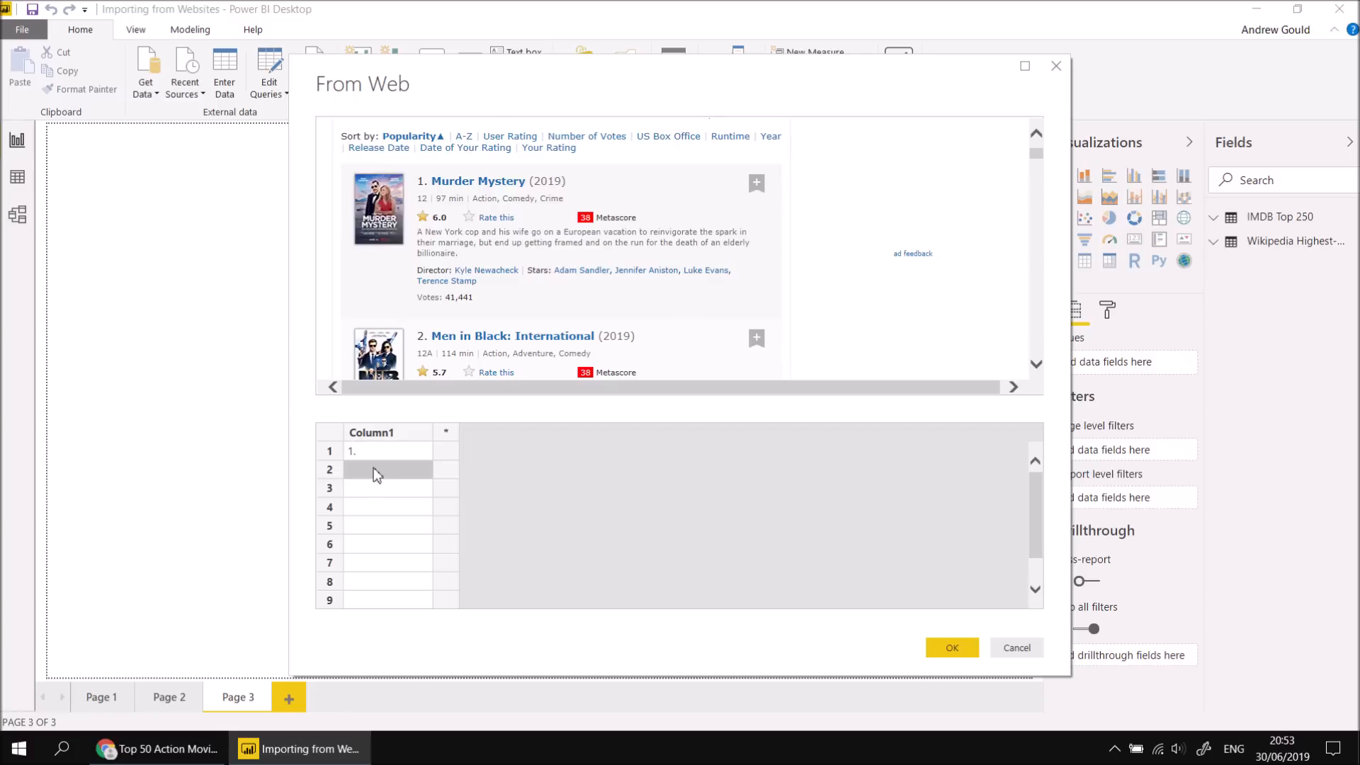
text(2.)
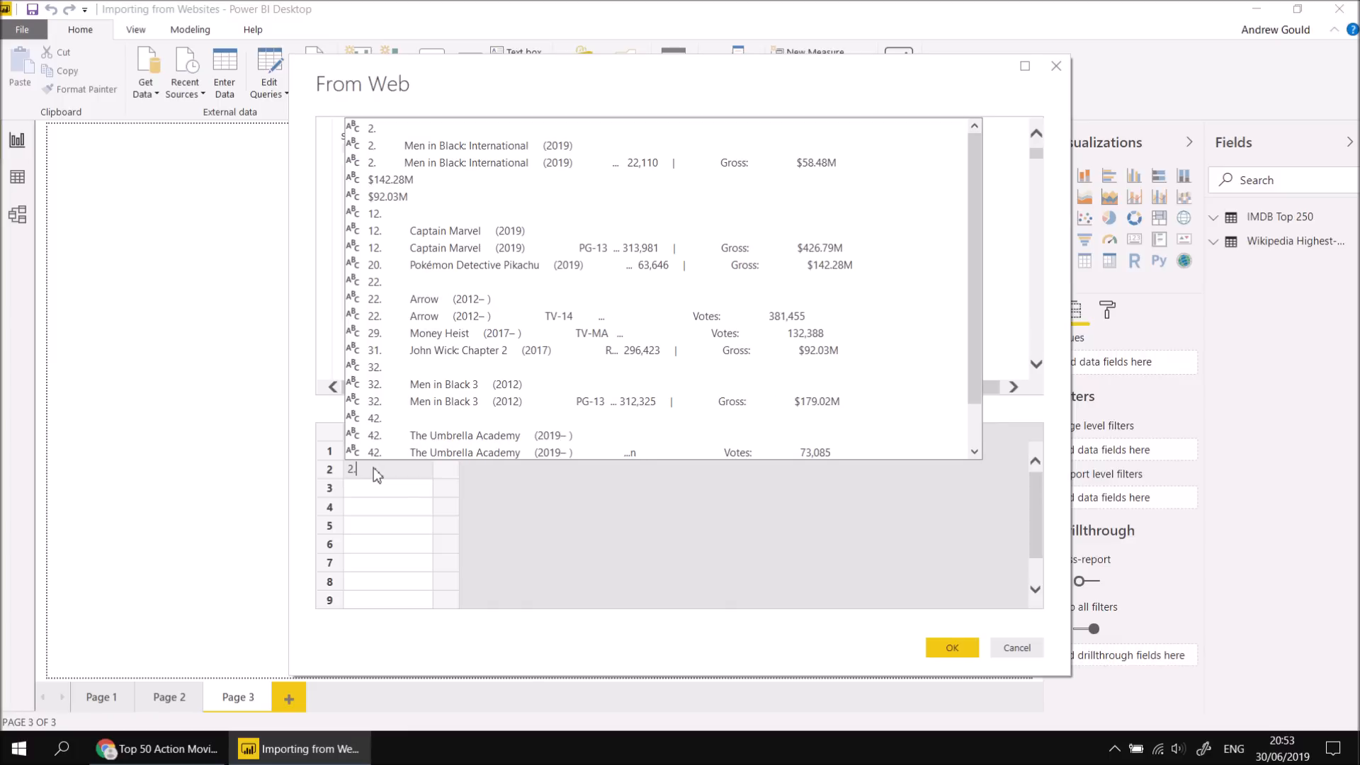
click(374, 130)
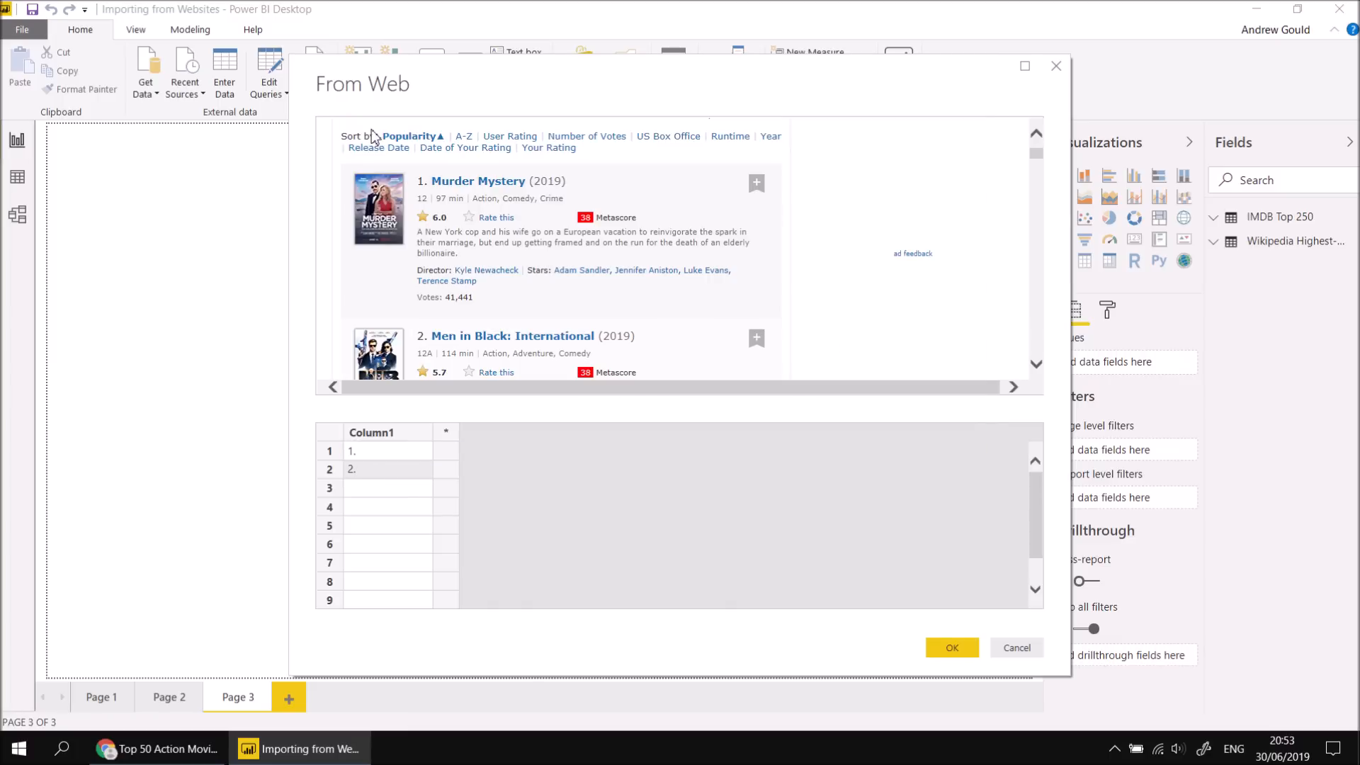
click(383, 488)
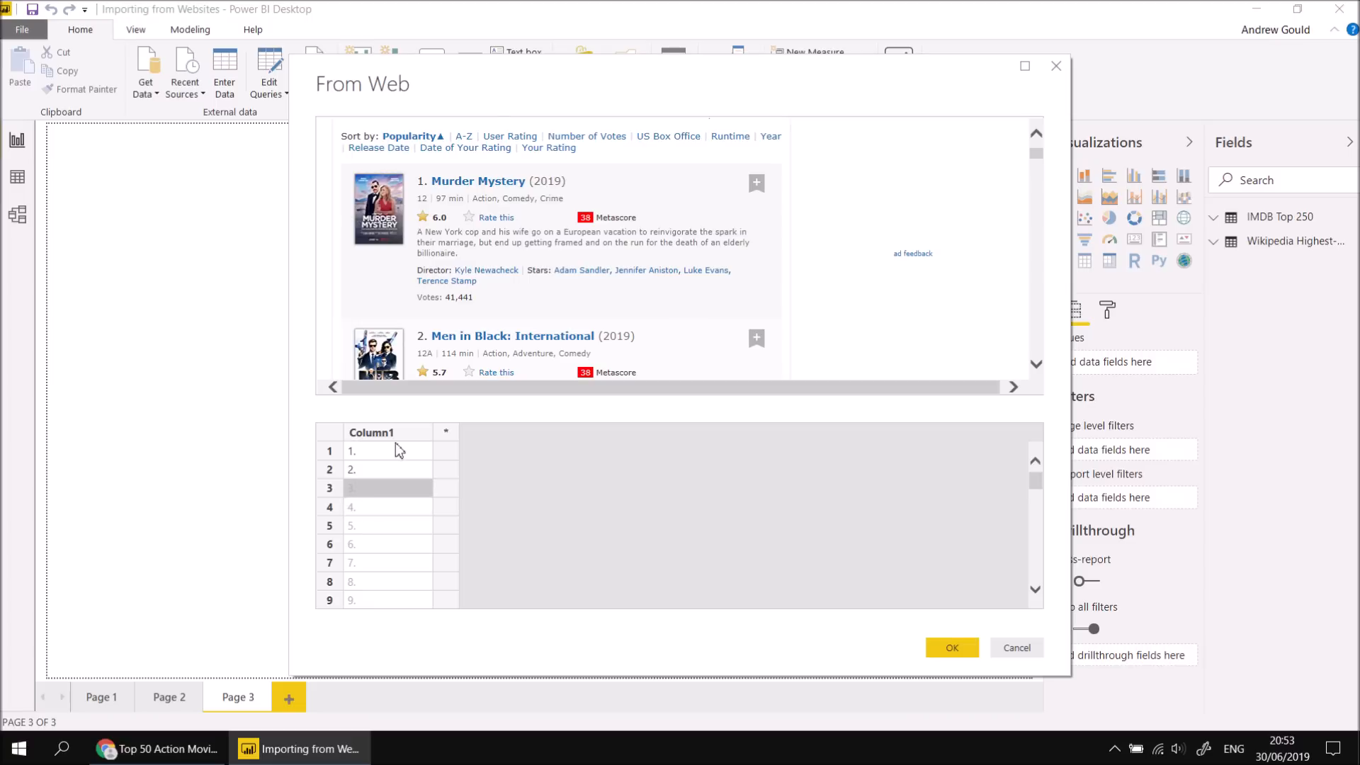
Add a second column of titles, giving Murder Mystery and Men in Black: International as the examples for rows 1 and 2.
scroll(439, 329, down, 2)
scroll(439, 330, down, 7)
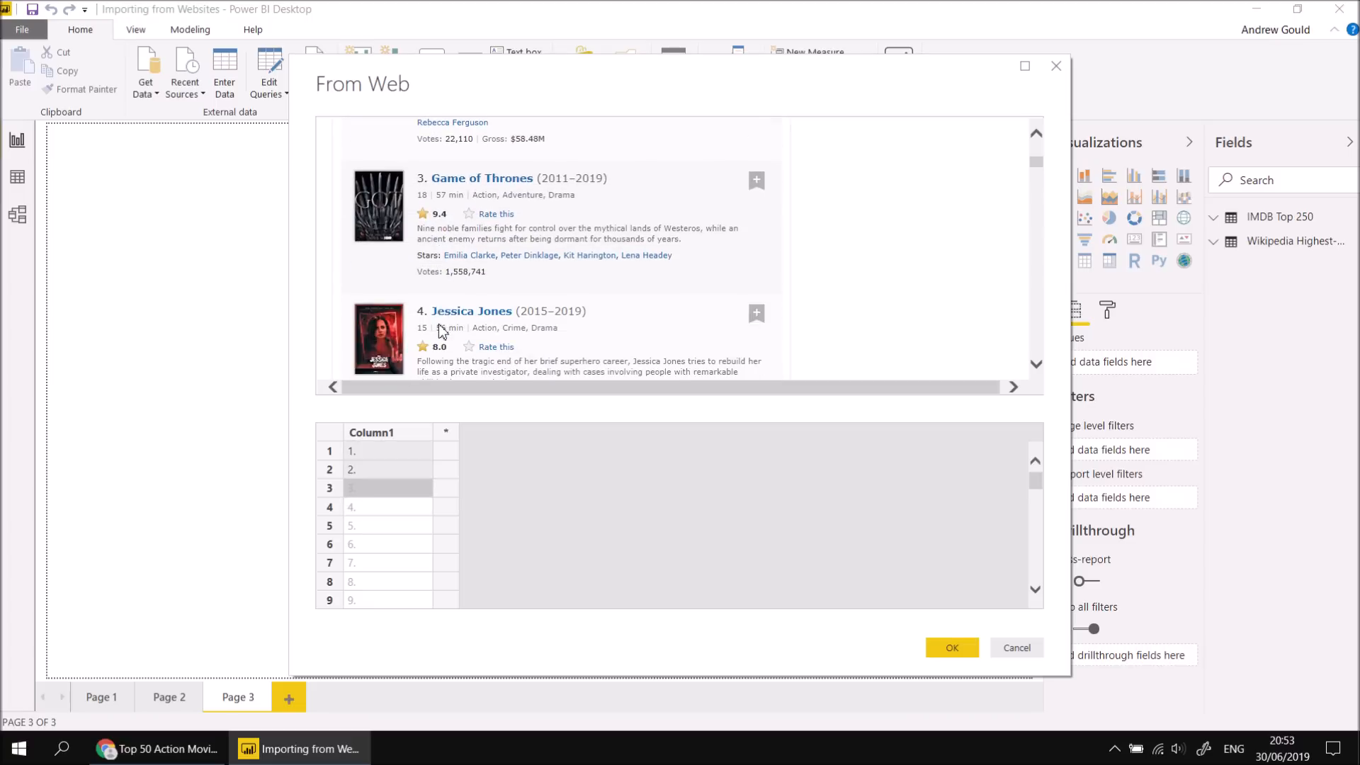
scroll(439, 329, up, 10)
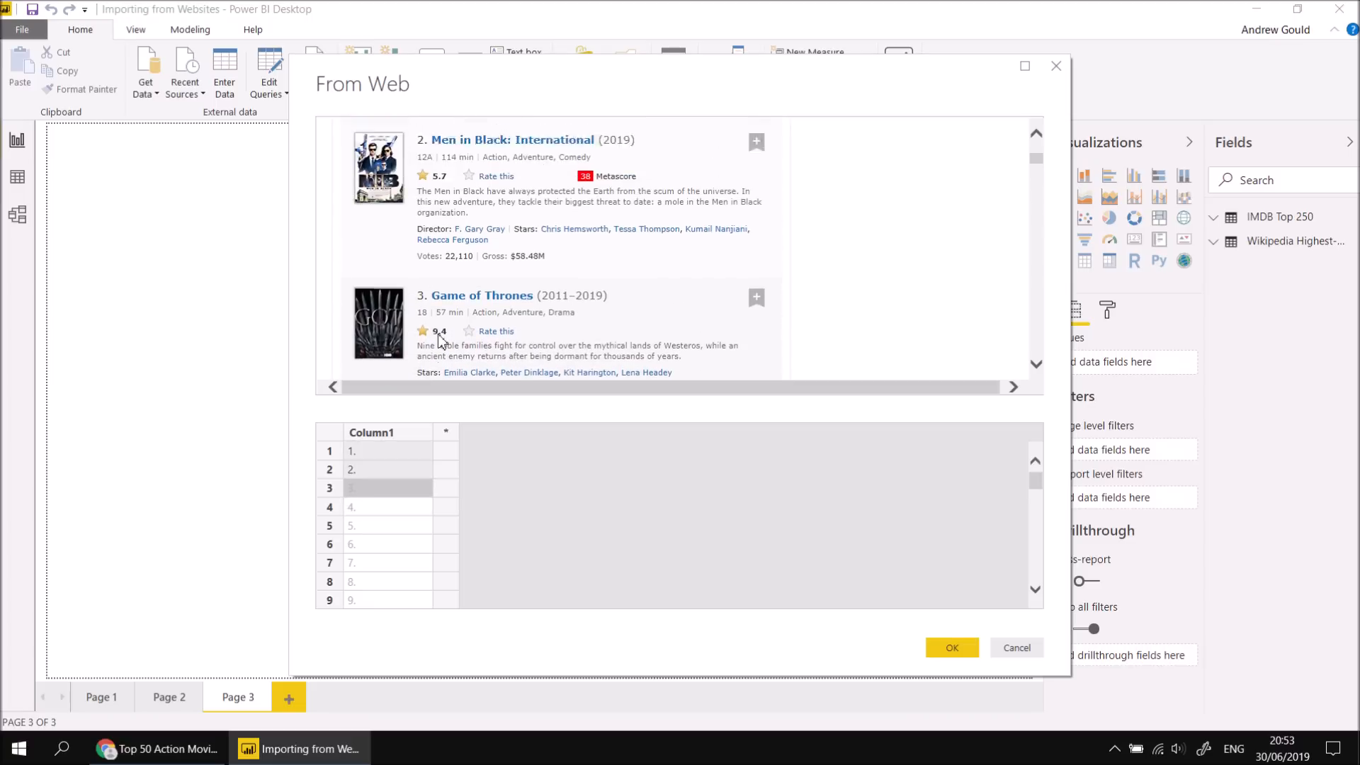
scroll(440, 342, down, 4)
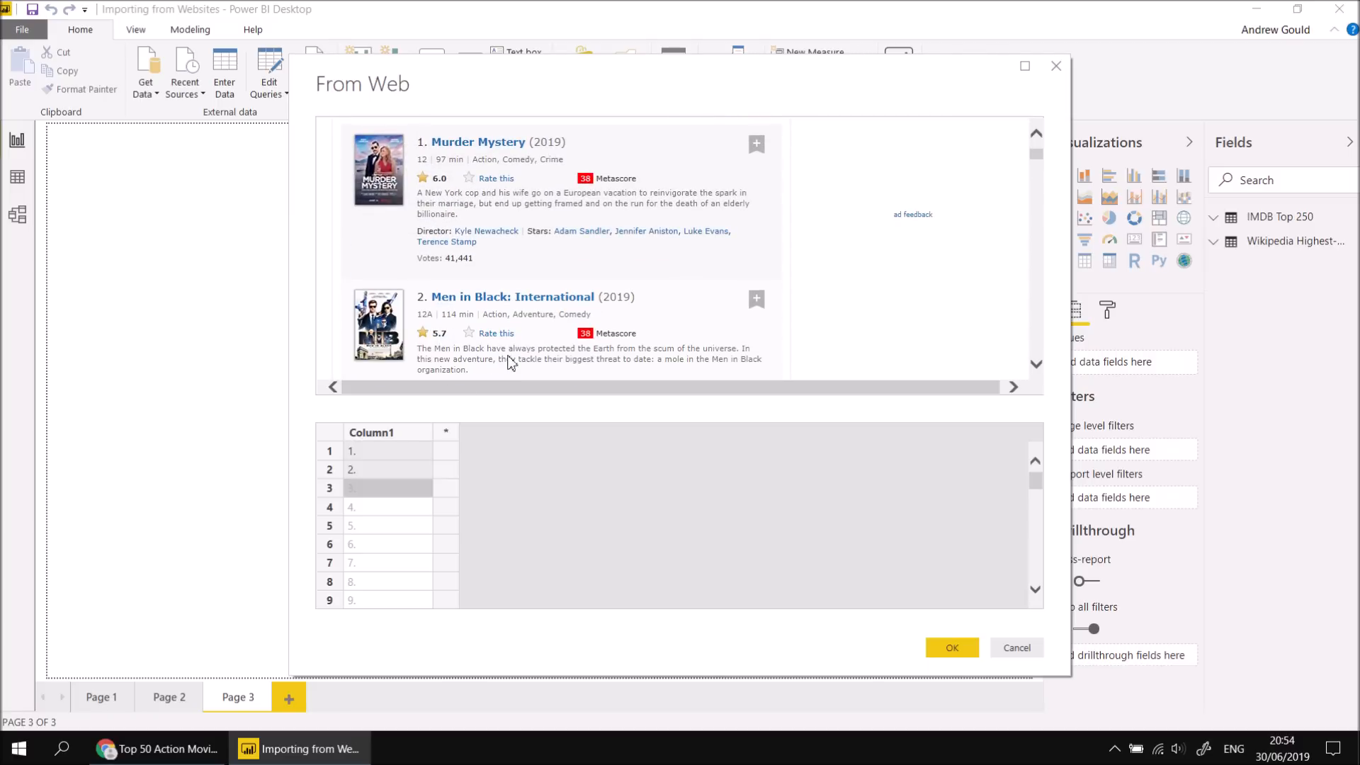
click(447, 434)
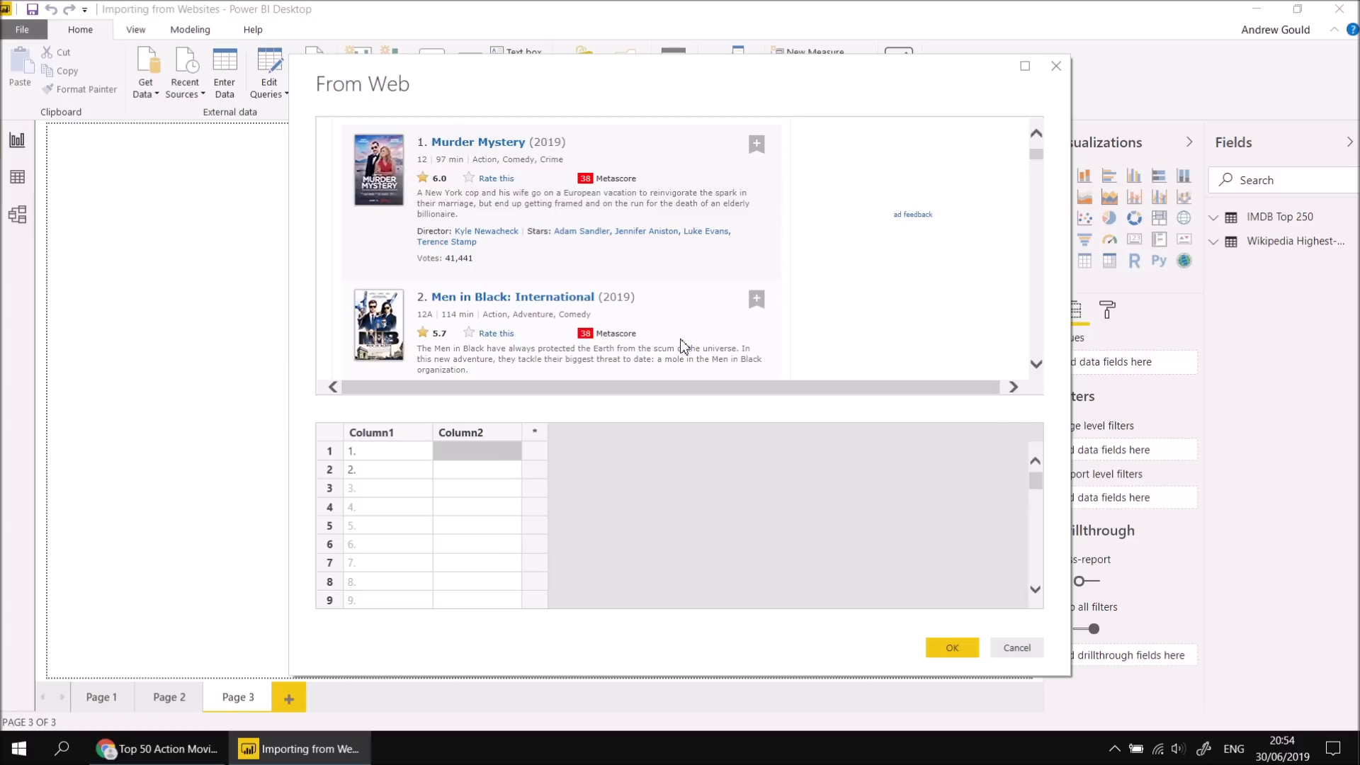
text(Murde)
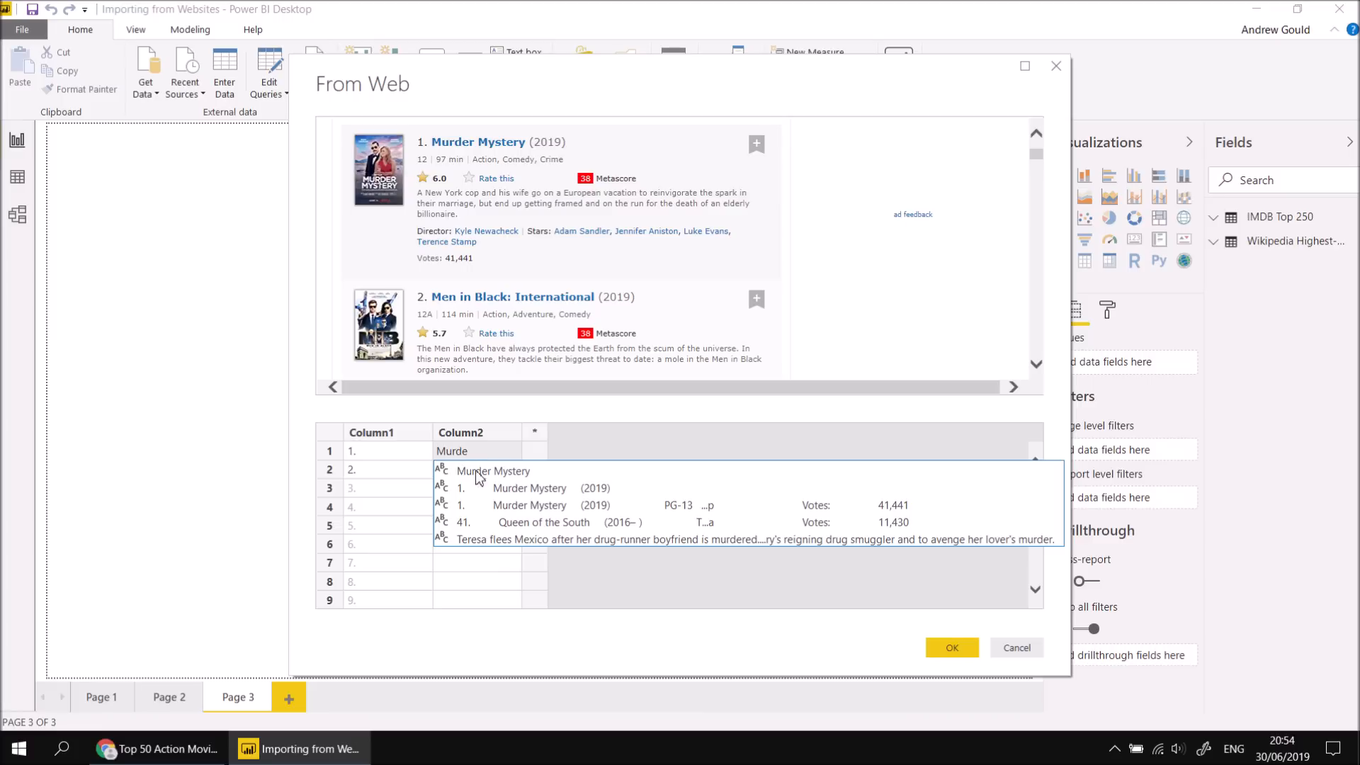
click(500, 473)
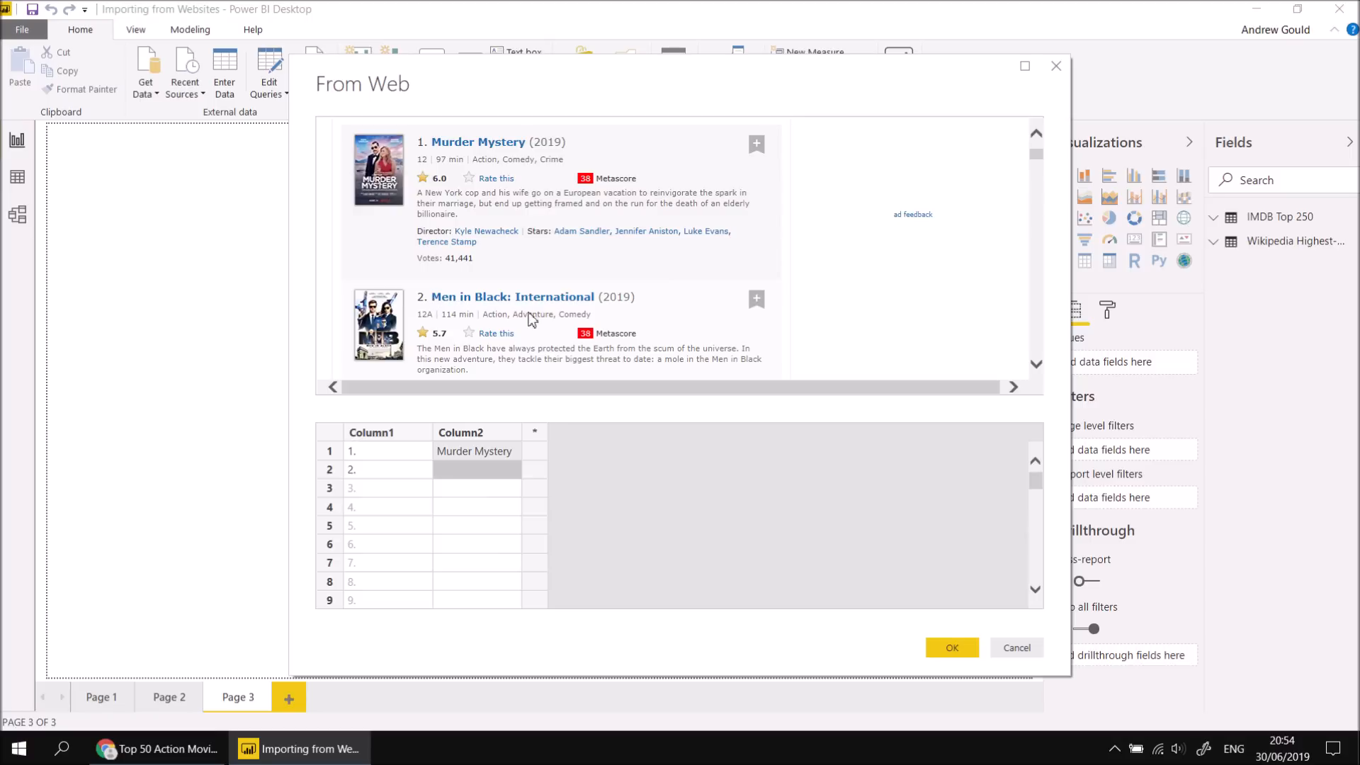
text(Men in)
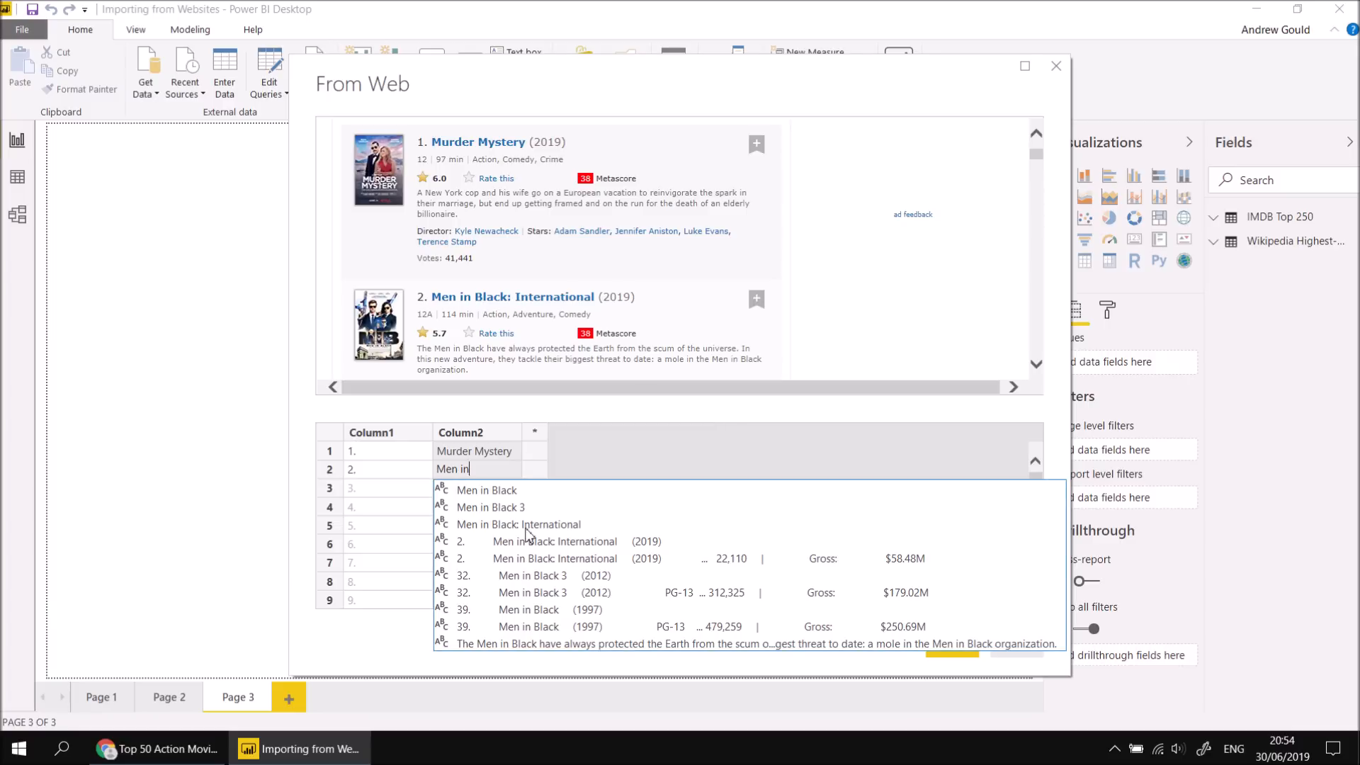
click(526, 526)
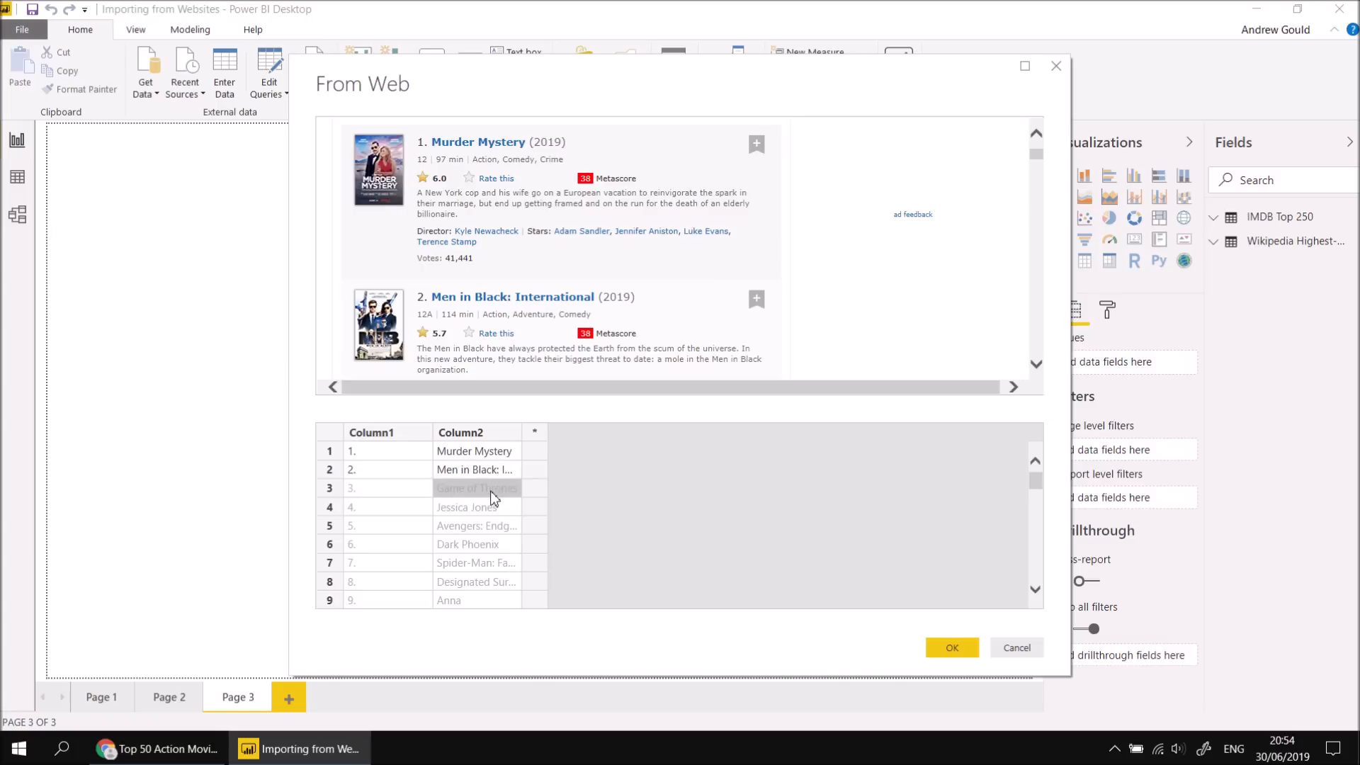
Add a third column for the release years, giving (2019) as the example in row 1.
scroll(504, 304, down, 2)
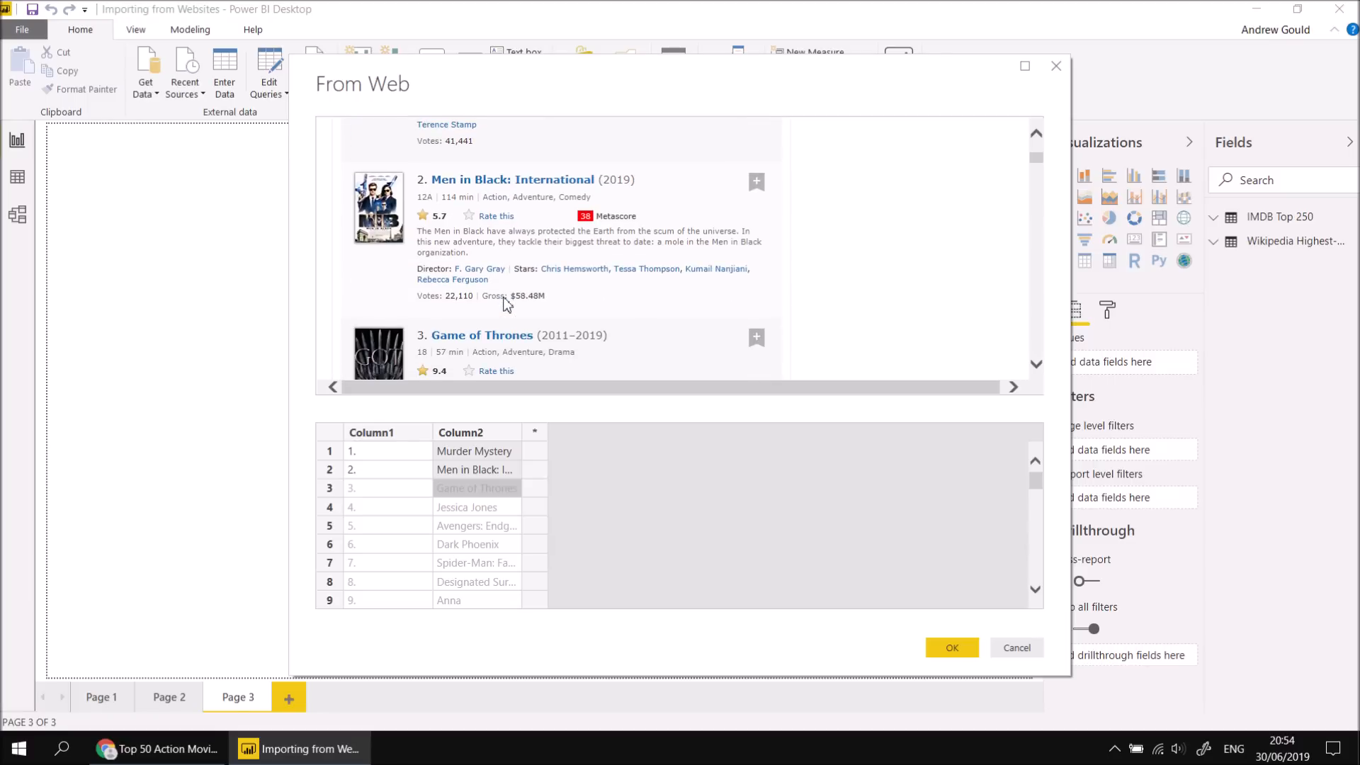
scroll(473, 342, down, 3)
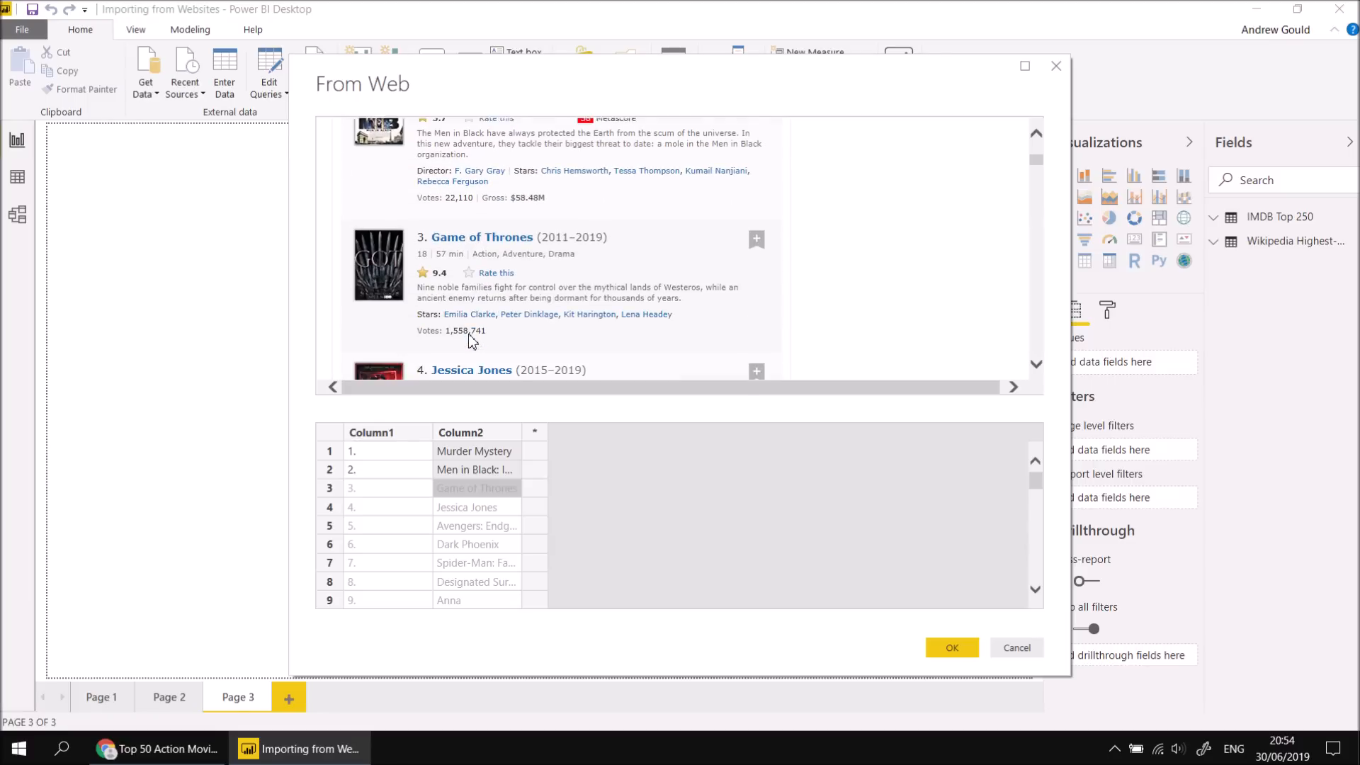
scroll(538, 326, down, 2)
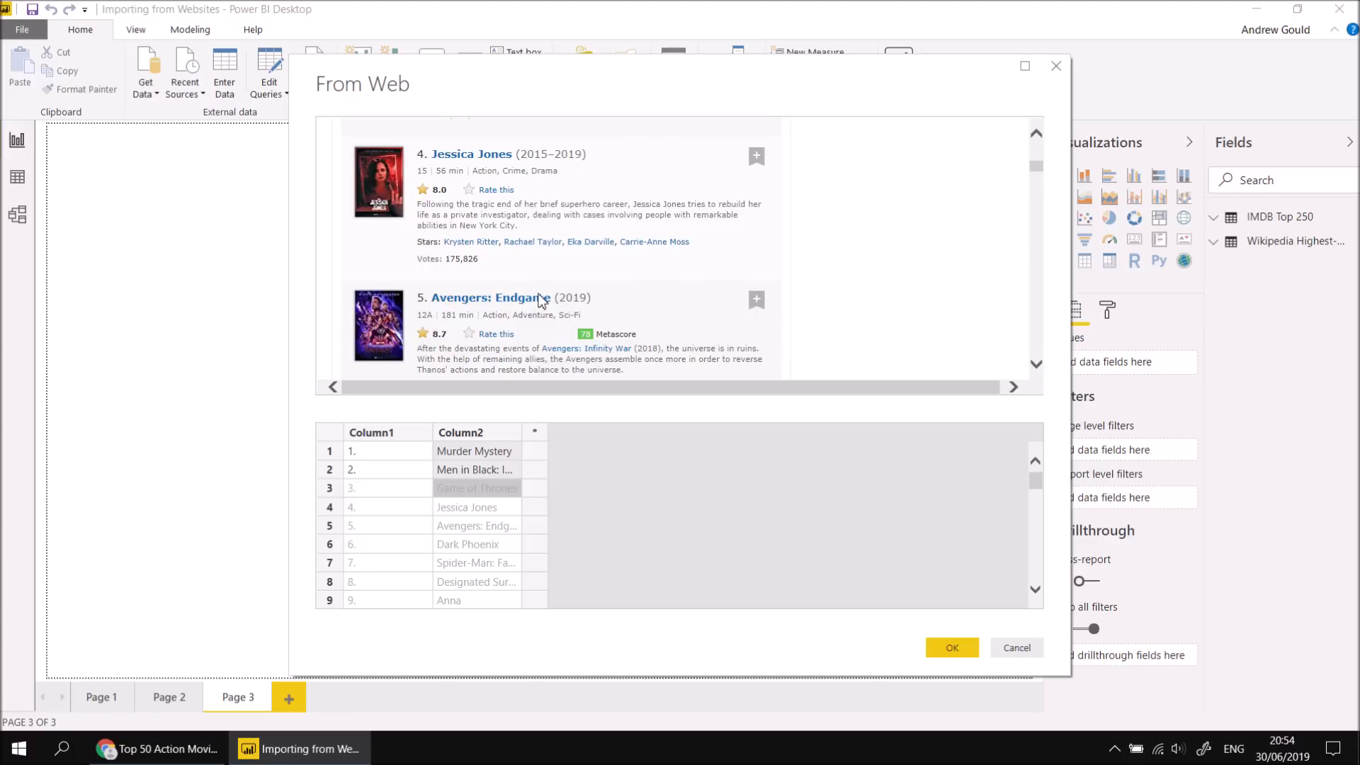
scroll(549, 310, up, 5)
scroll(546, 306, up, 3)
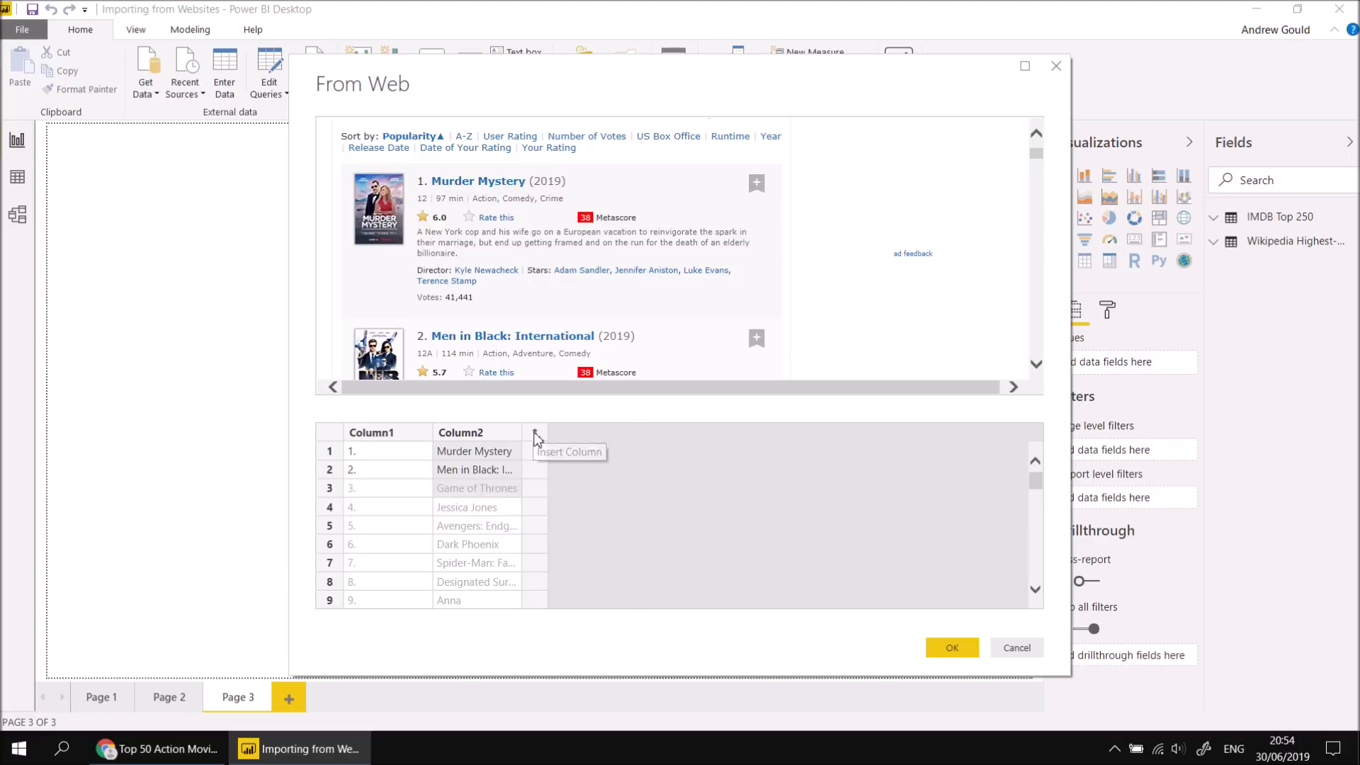
click(535, 433)
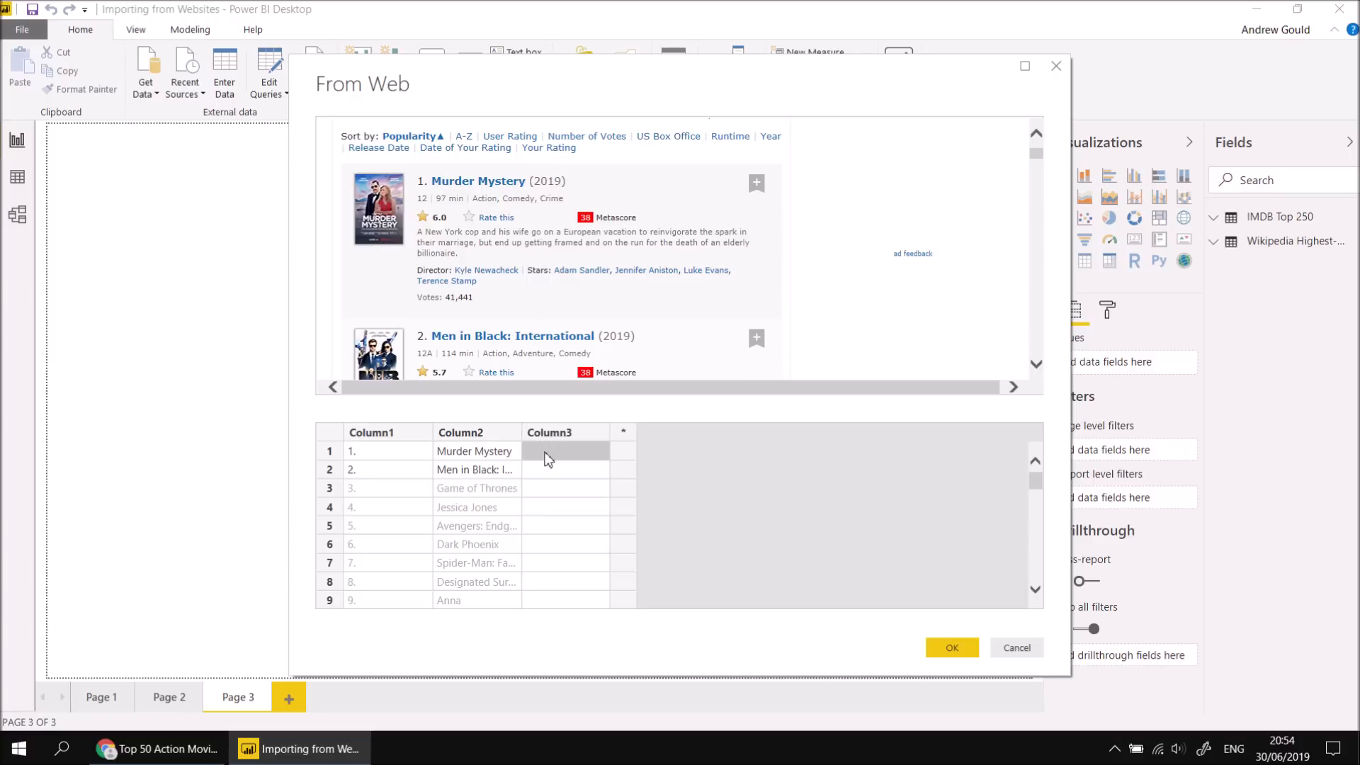
text(()
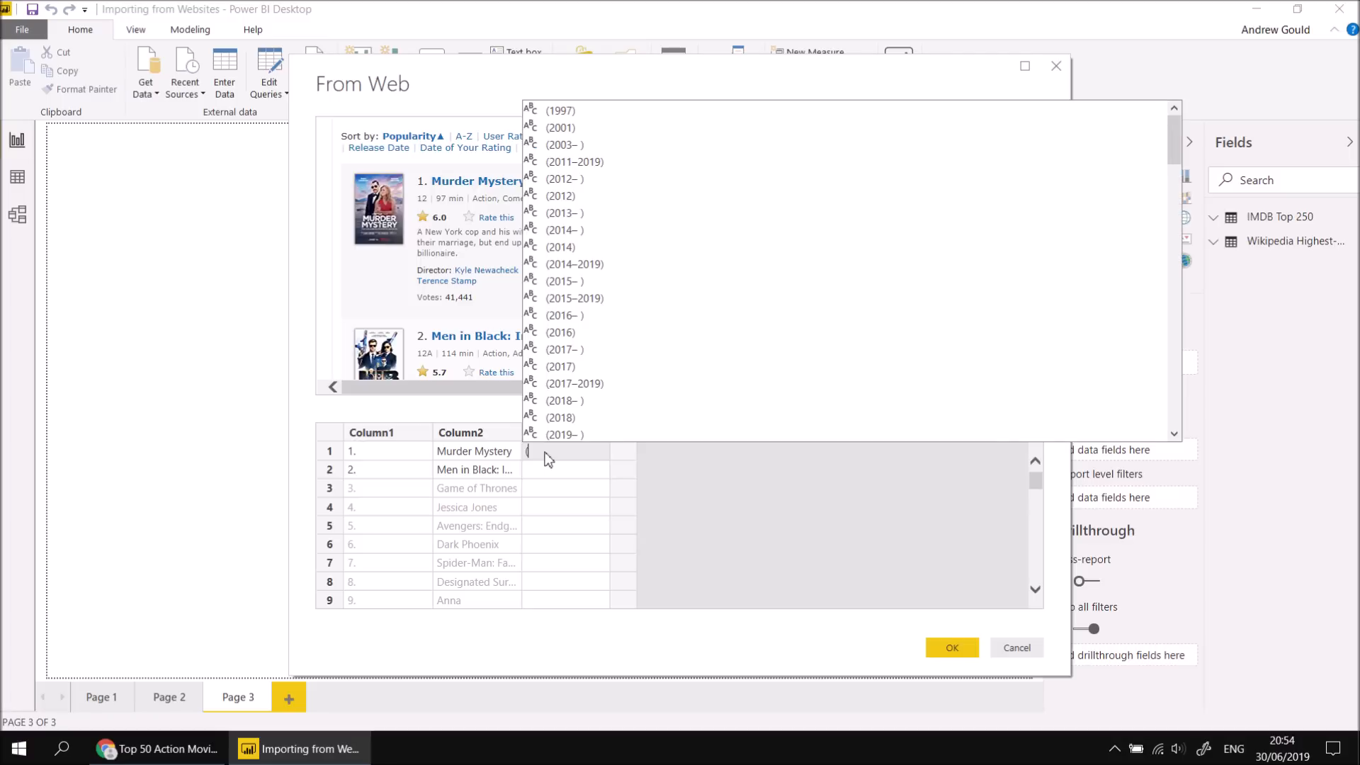
text(2019)
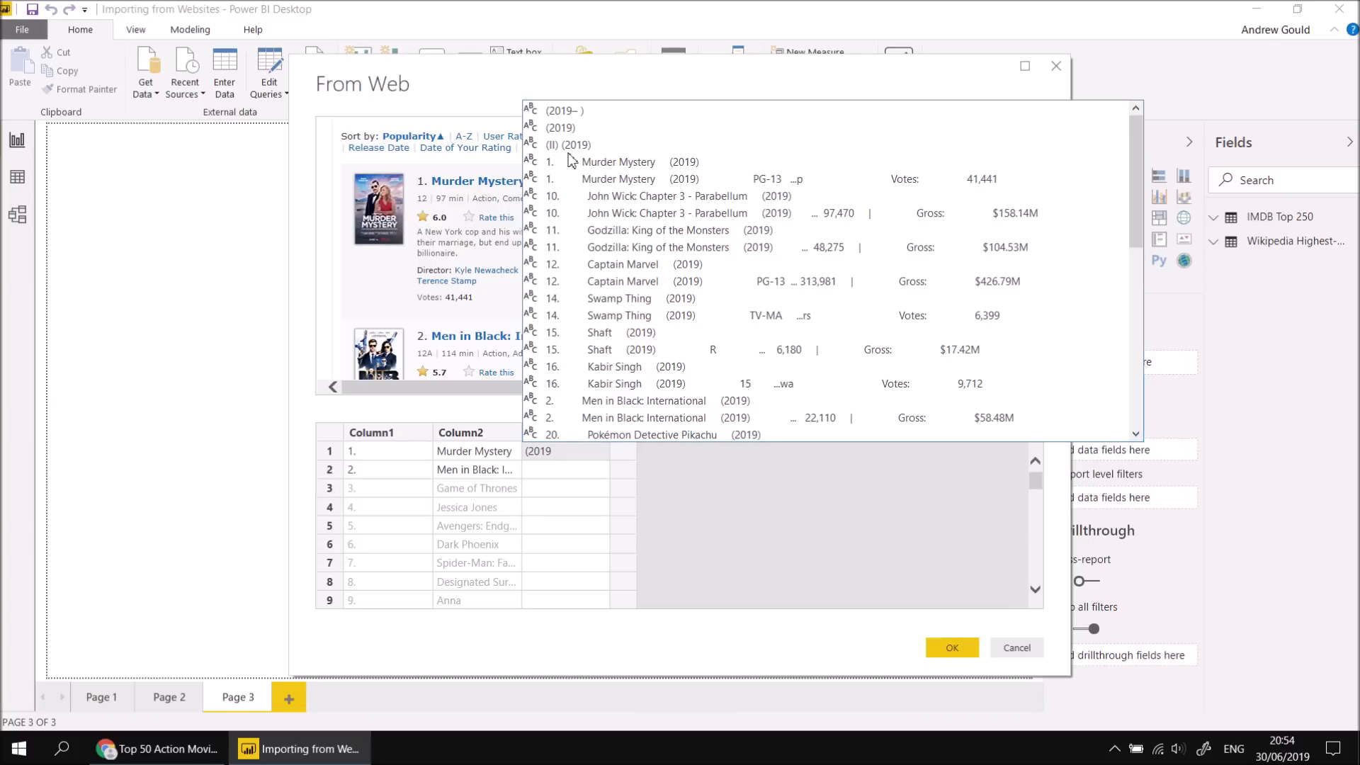
click(570, 129)
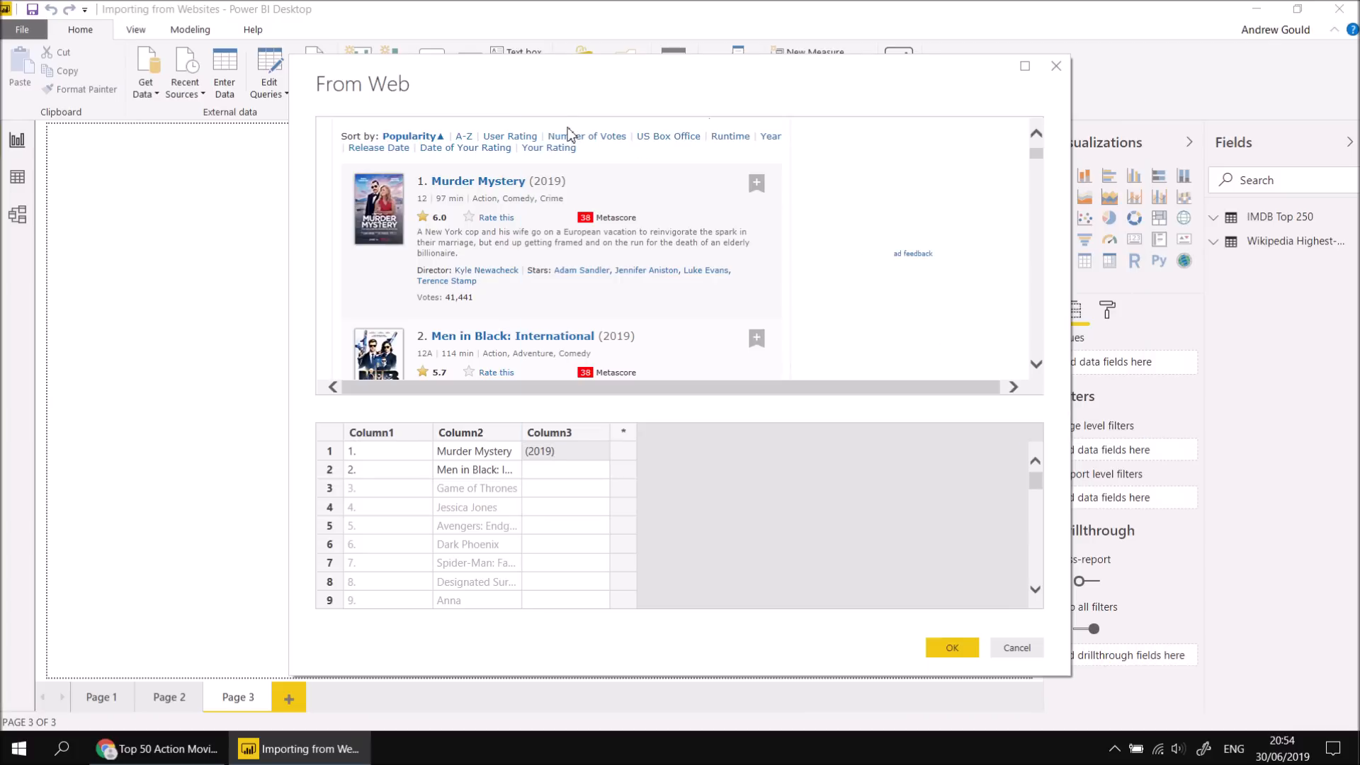
click(556, 473)
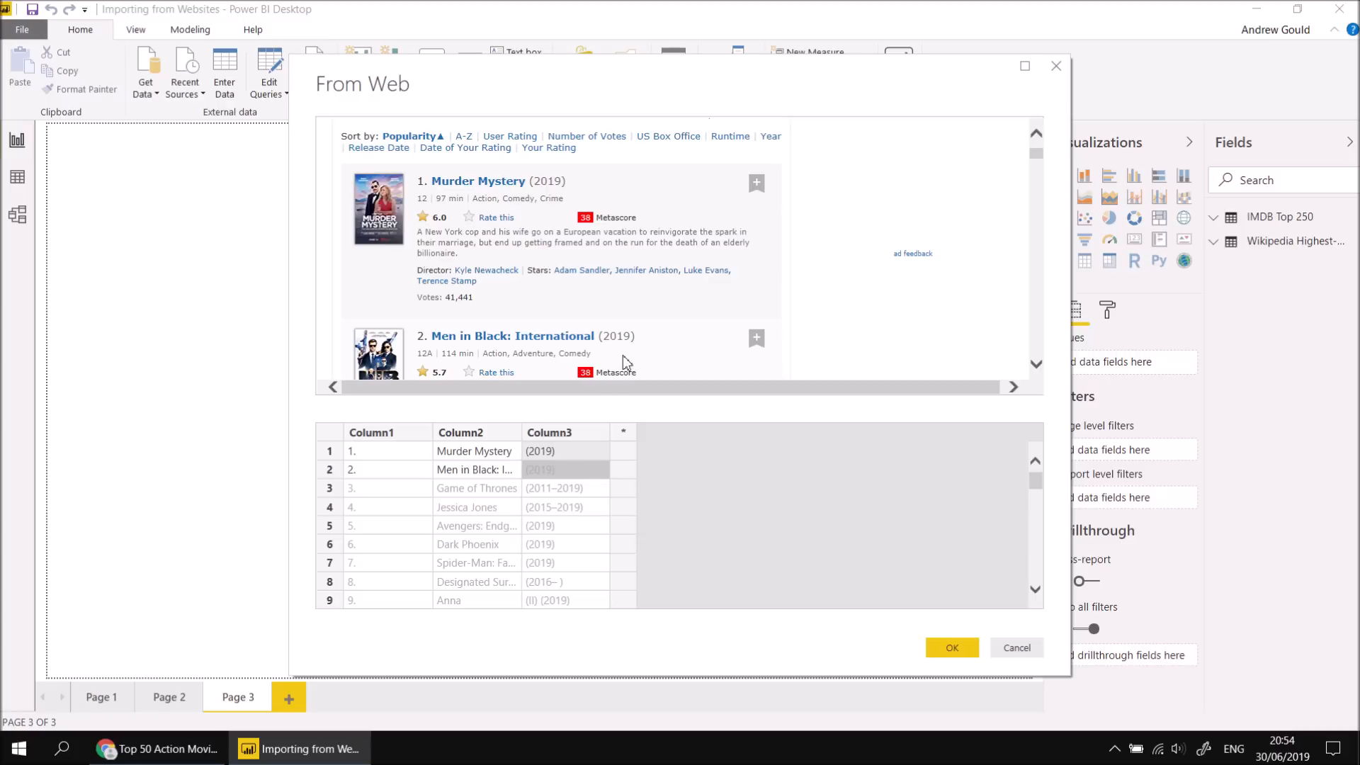
Add a fourth column and try to extract the age certificates, testing 12 in row 1 and entering 12A in row 2.
click(625, 433)
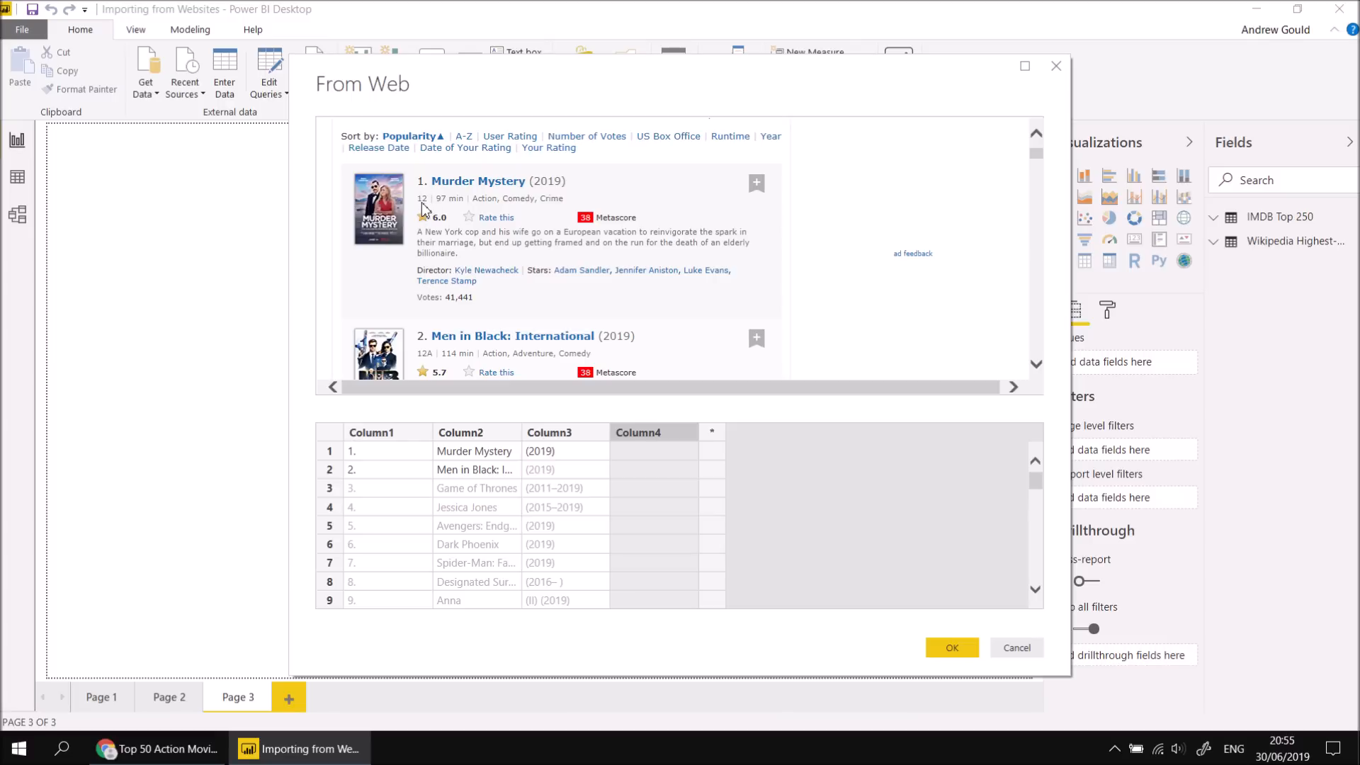
click(640, 453)
text(12)
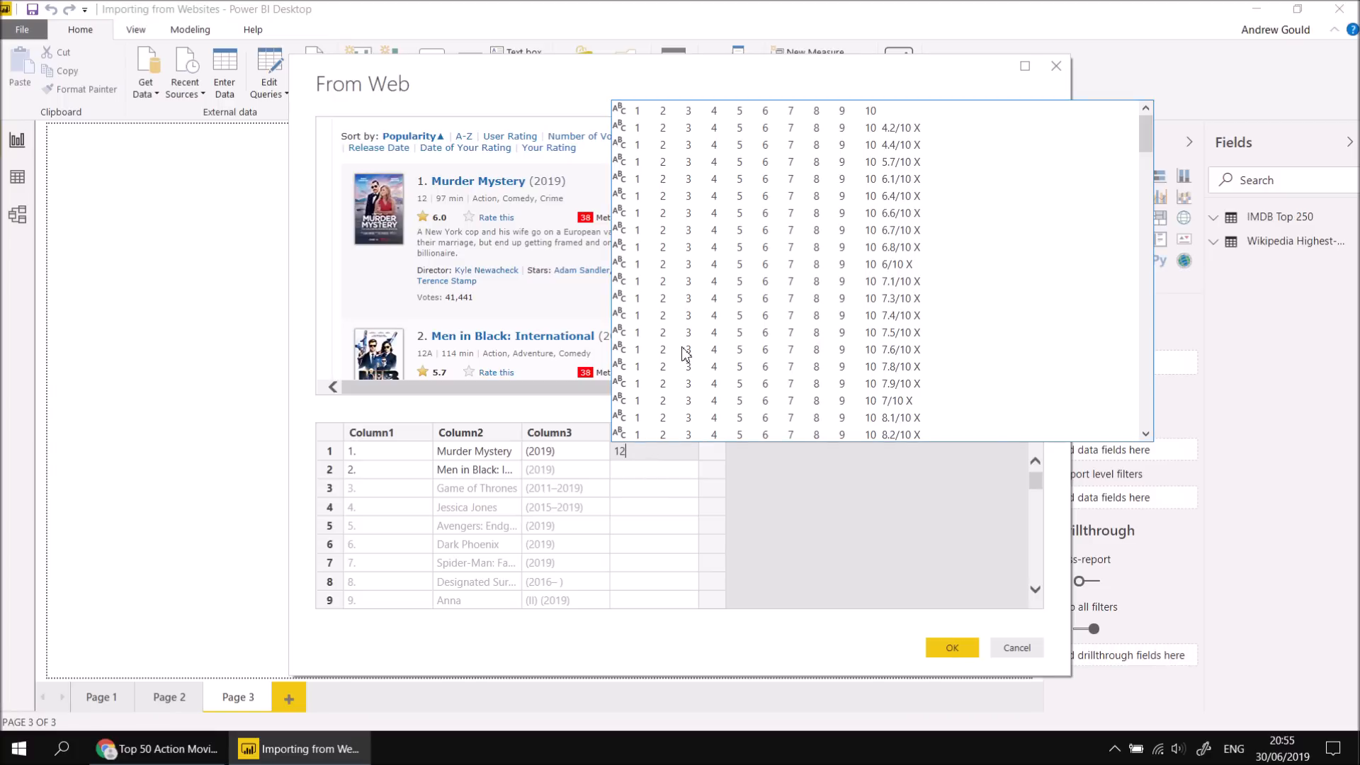
key(BackSpace)
key(BackSpace)
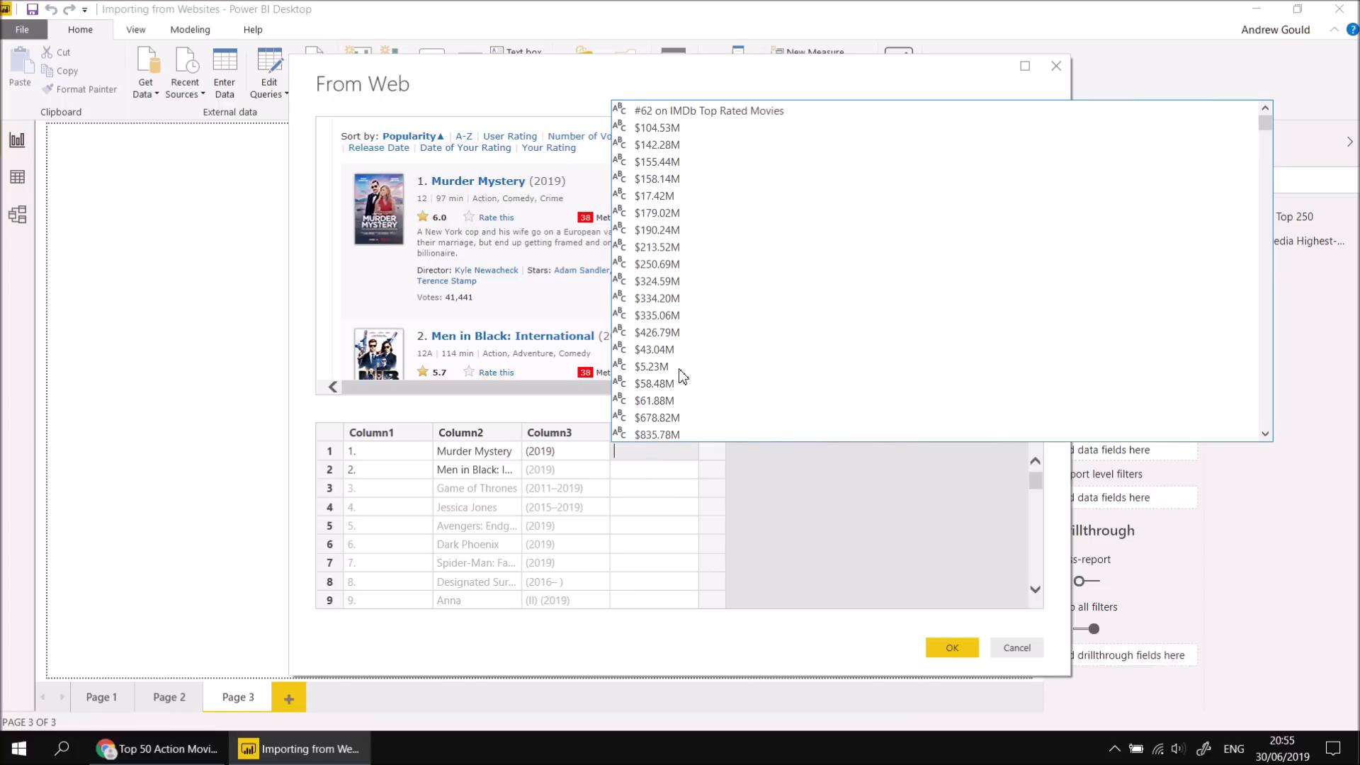
click(650, 472)
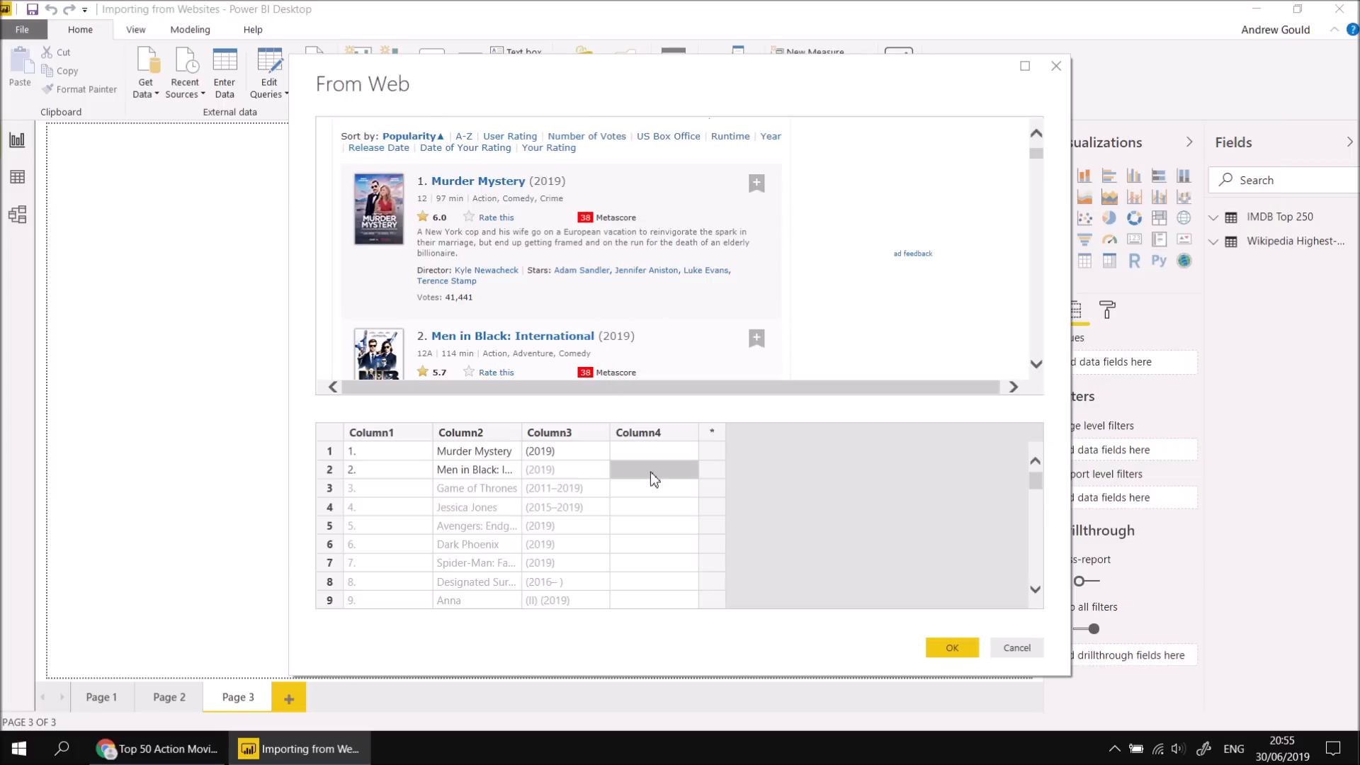
text(12)
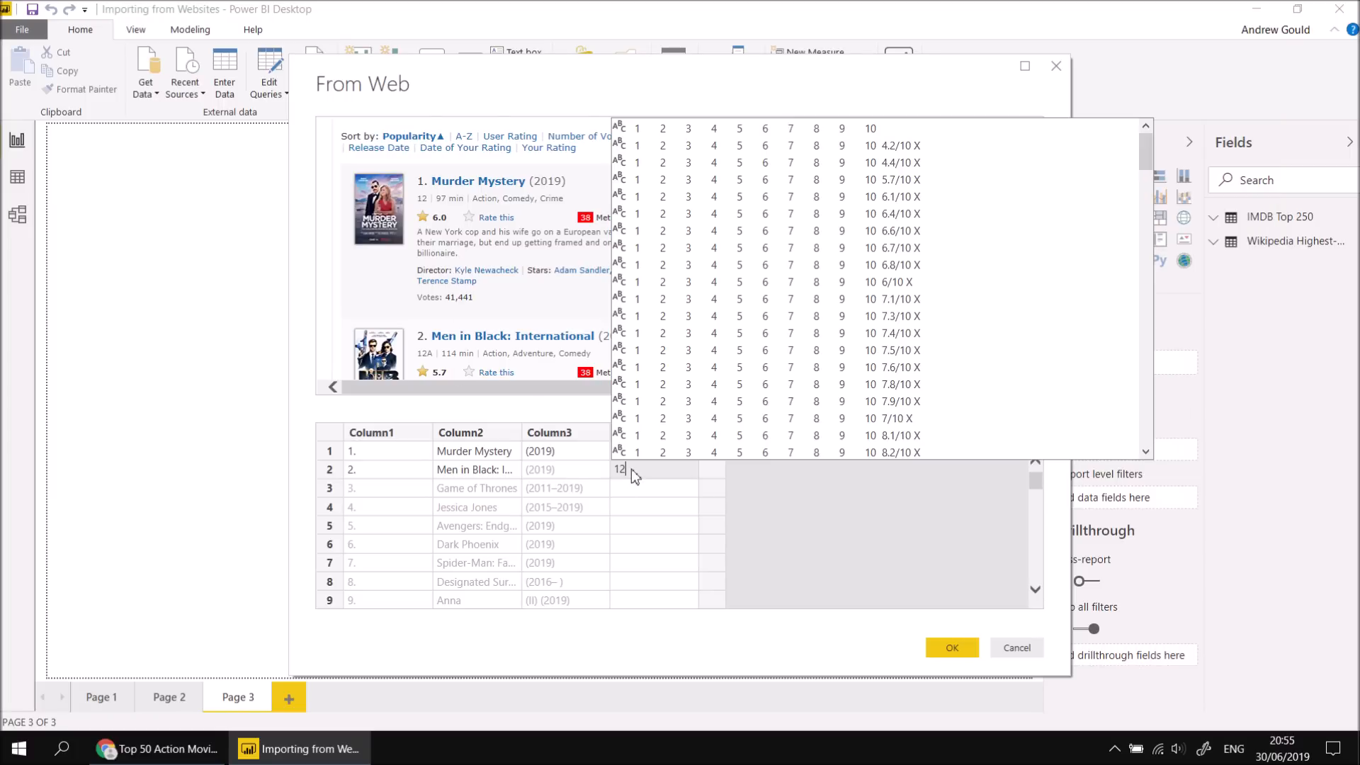
text(A)
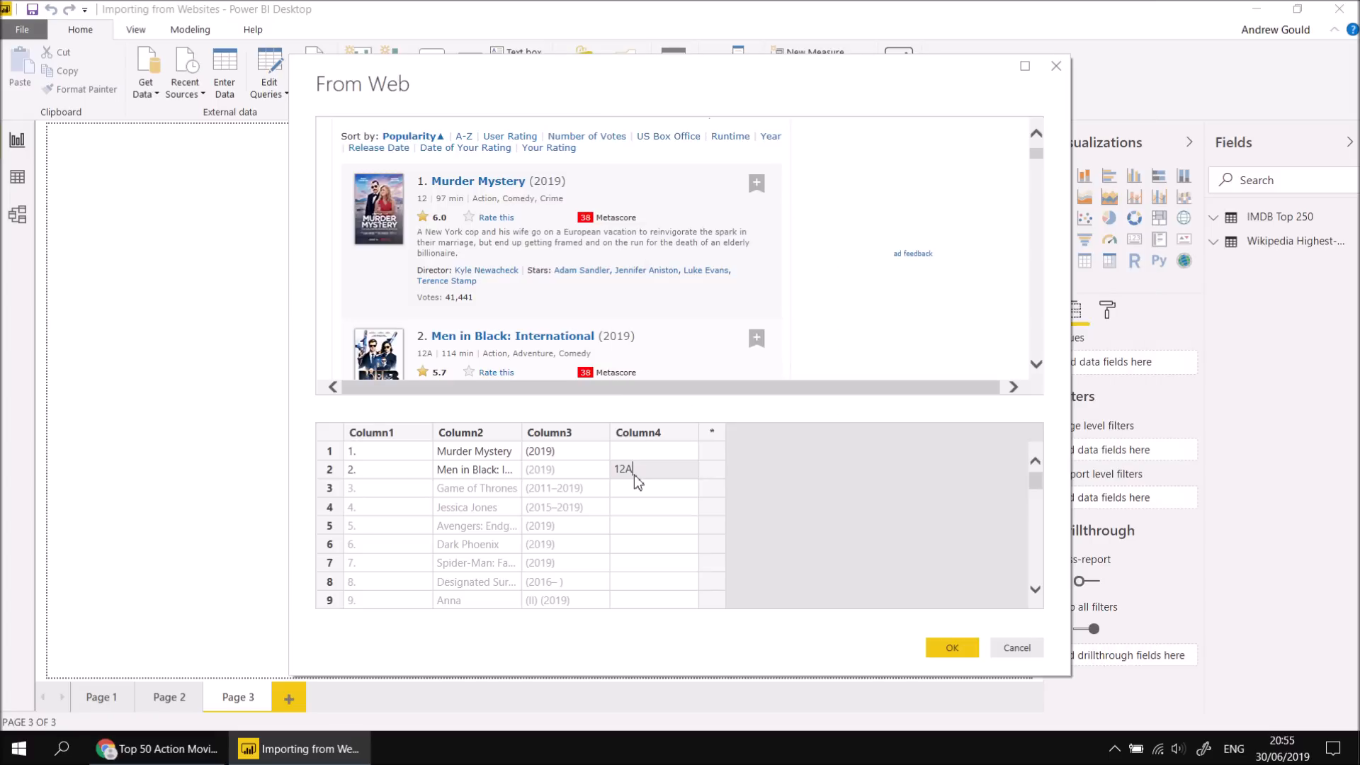
key(Return)
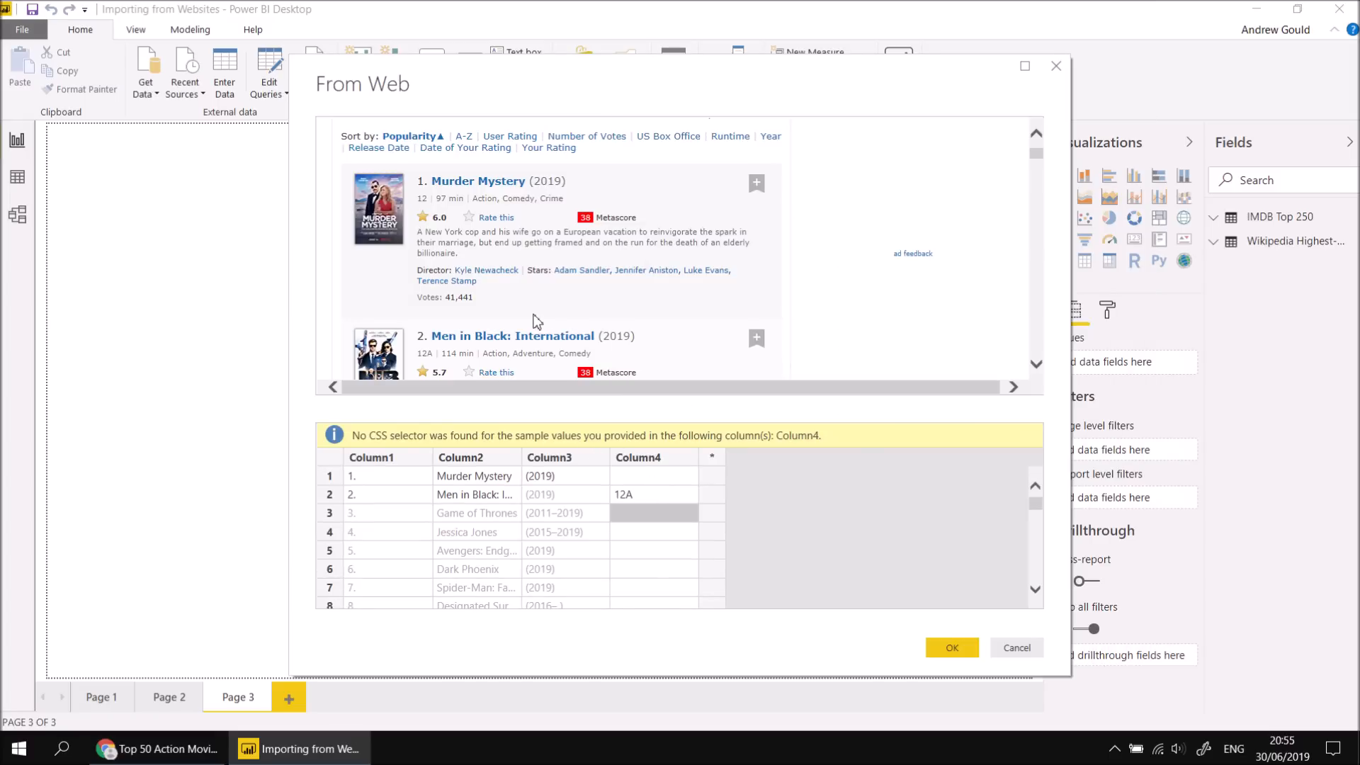
Switch Column4 from age certificates to running times by giving 97 min as the example in row 1.
scroll(537, 320, down, 2)
scroll(536, 320, down, 2)
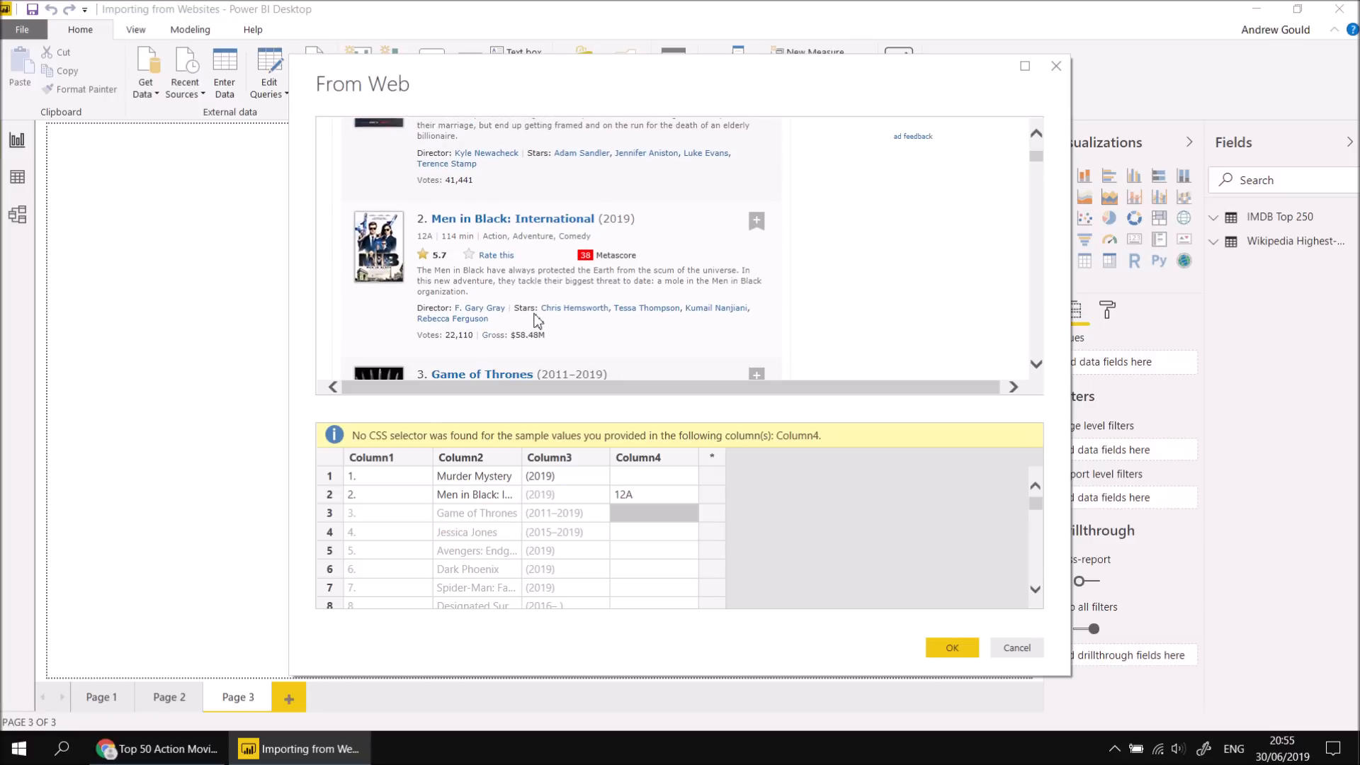
scroll(536, 320, down, 3)
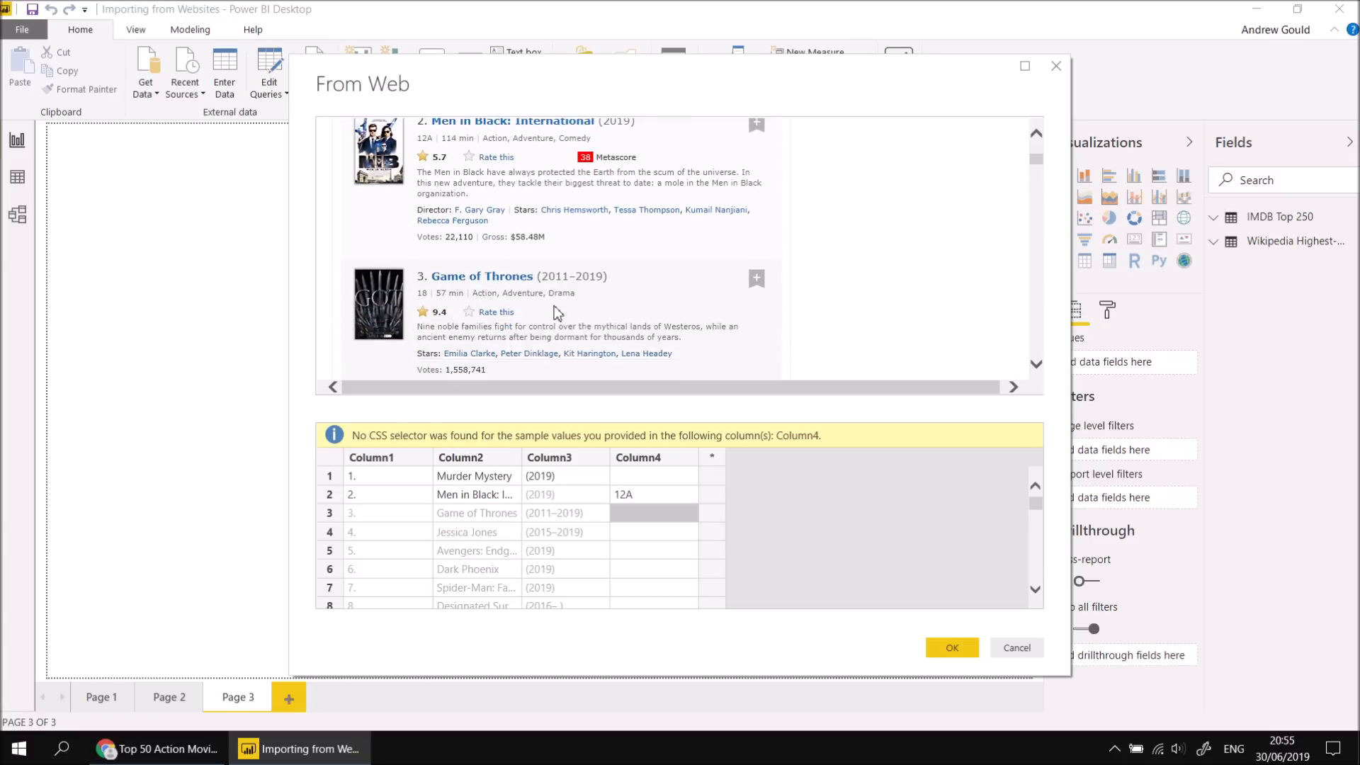
scroll(465, 335, down, 2)
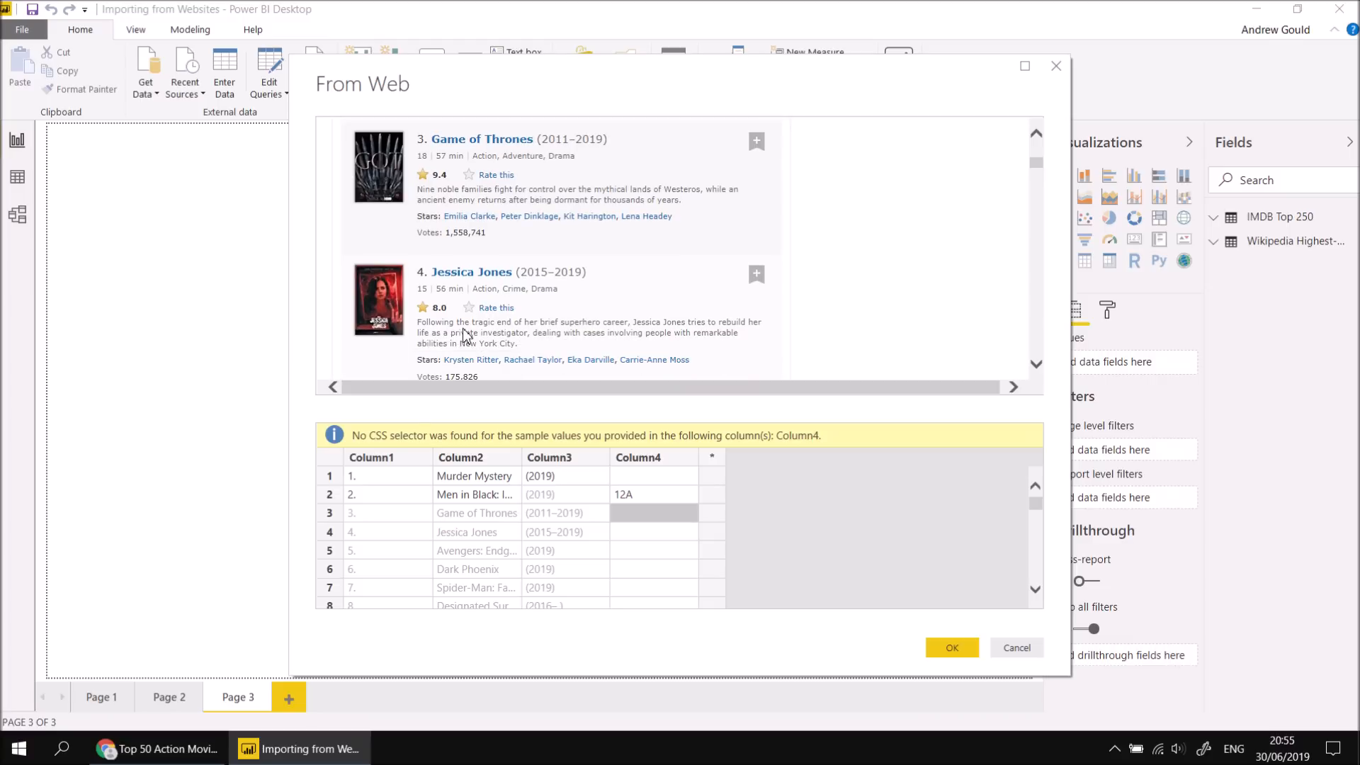
scroll(538, 328, up, 3)
scroll(539, 328, up, 9)
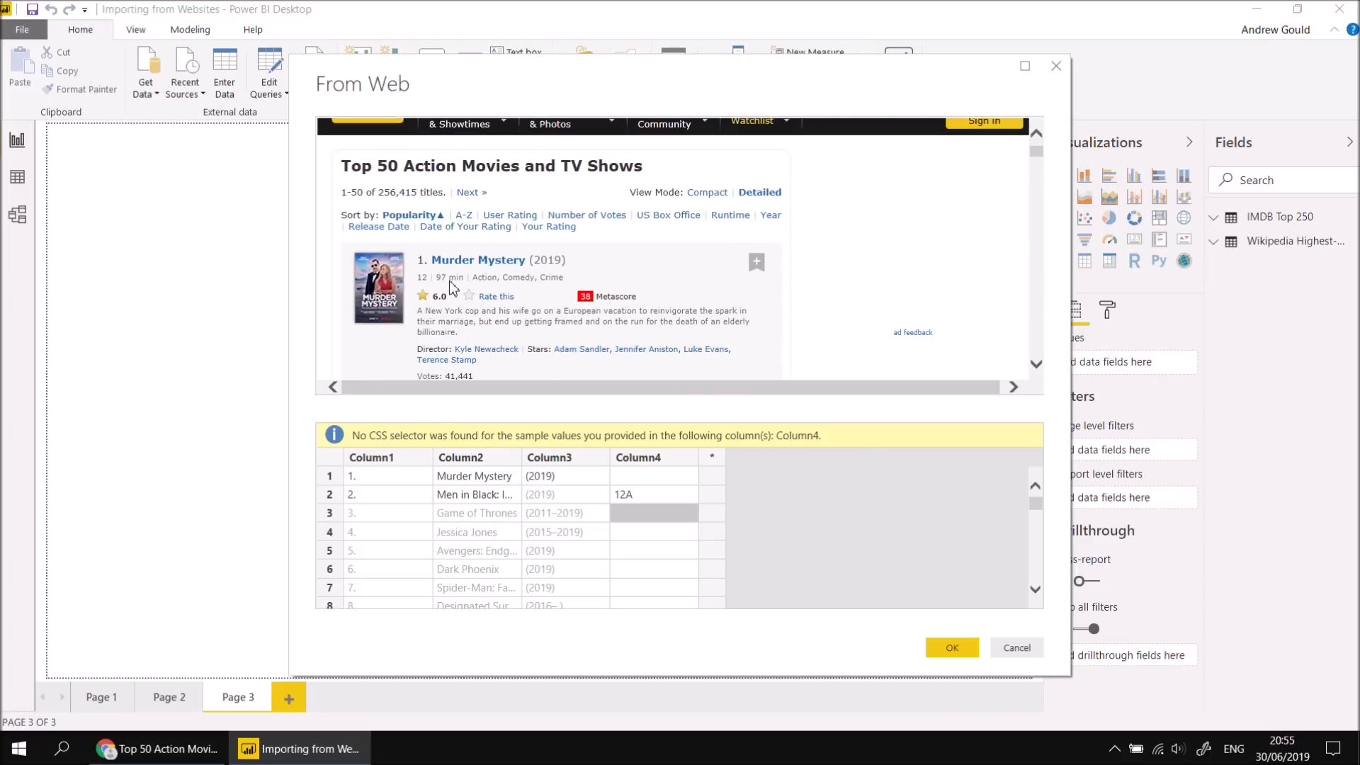
click(637, 473)
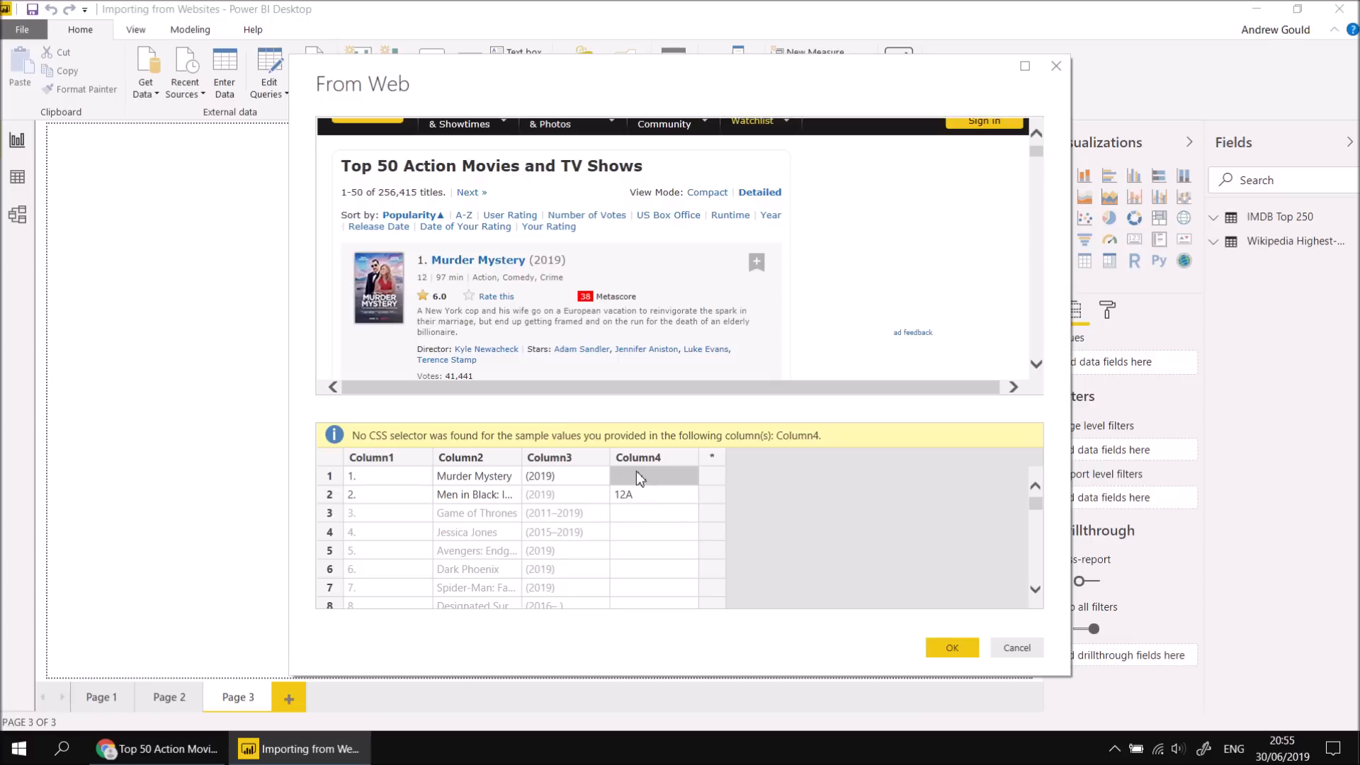
text(97 m)
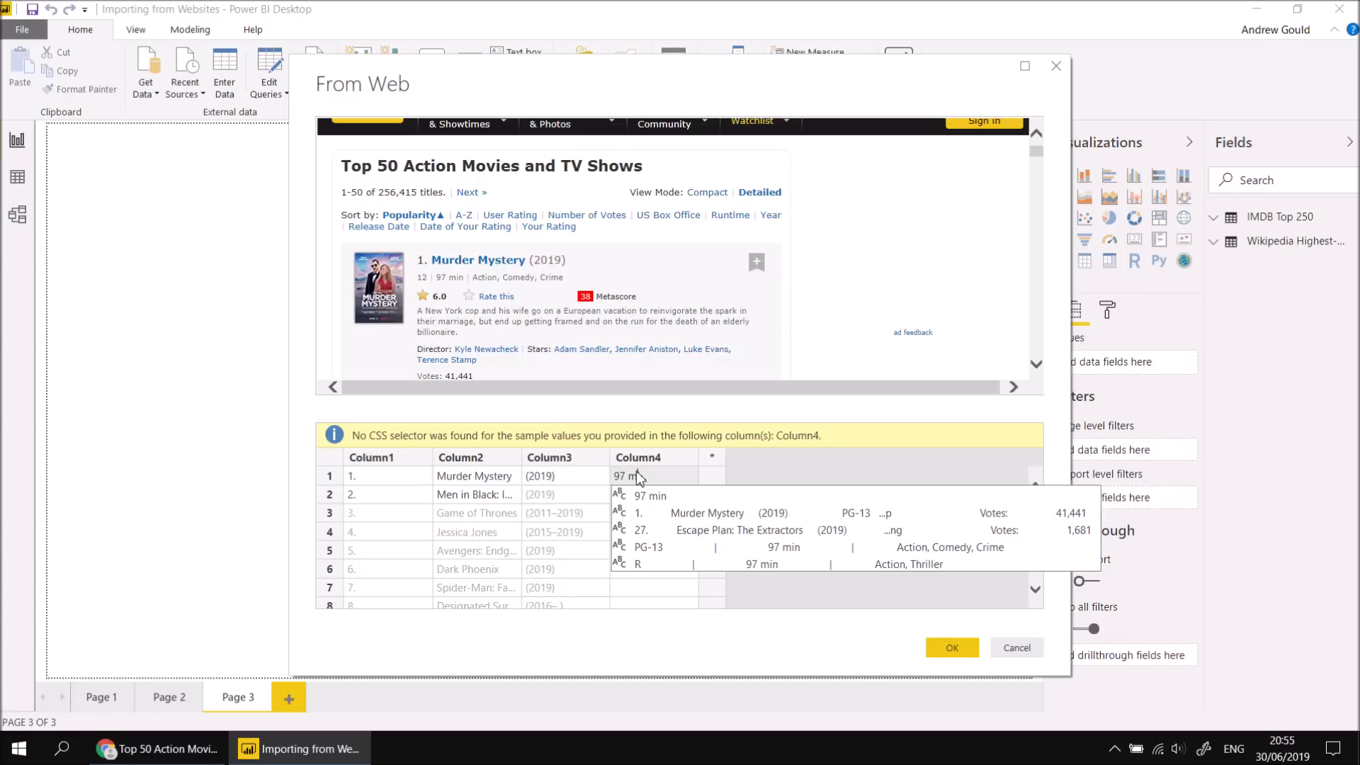
click(652, 496)
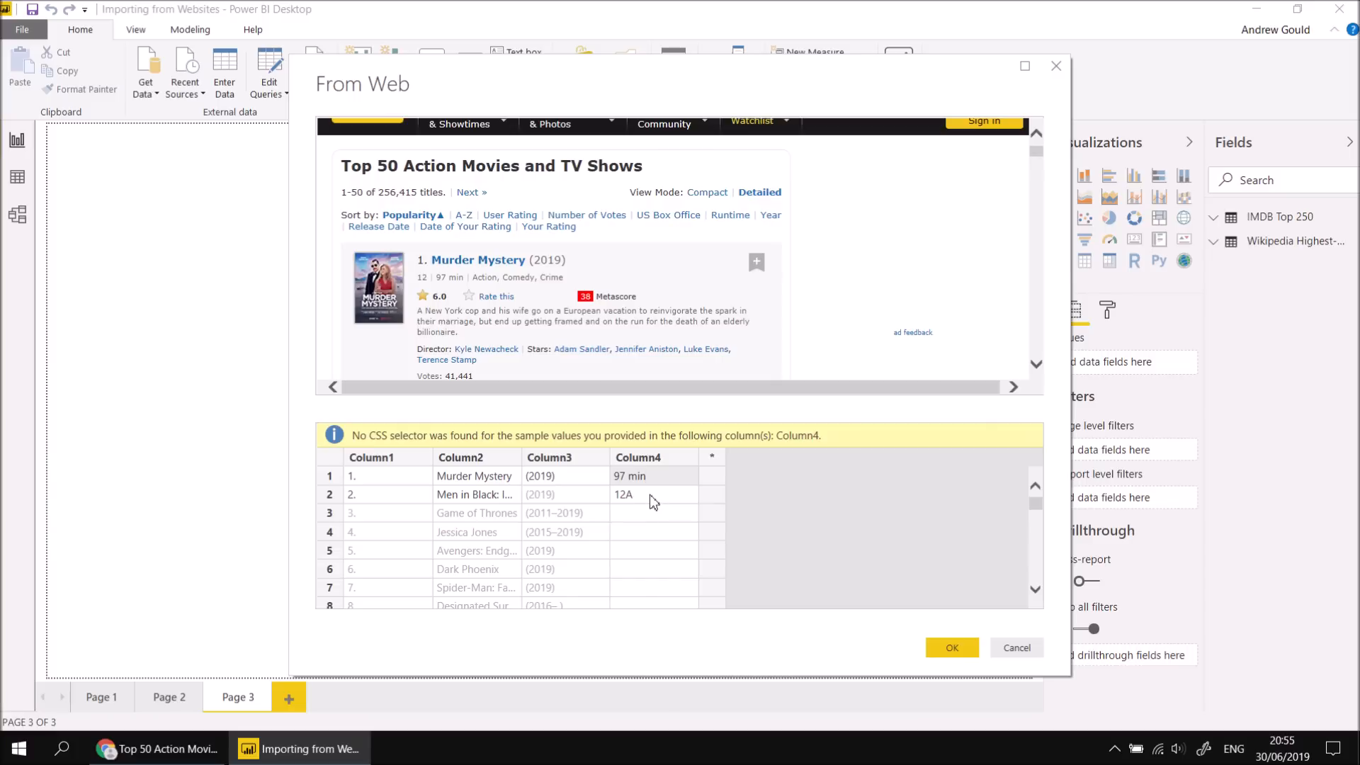
Replace the row 2 example in Column4 with the running time 114 min.
click(646, 496)
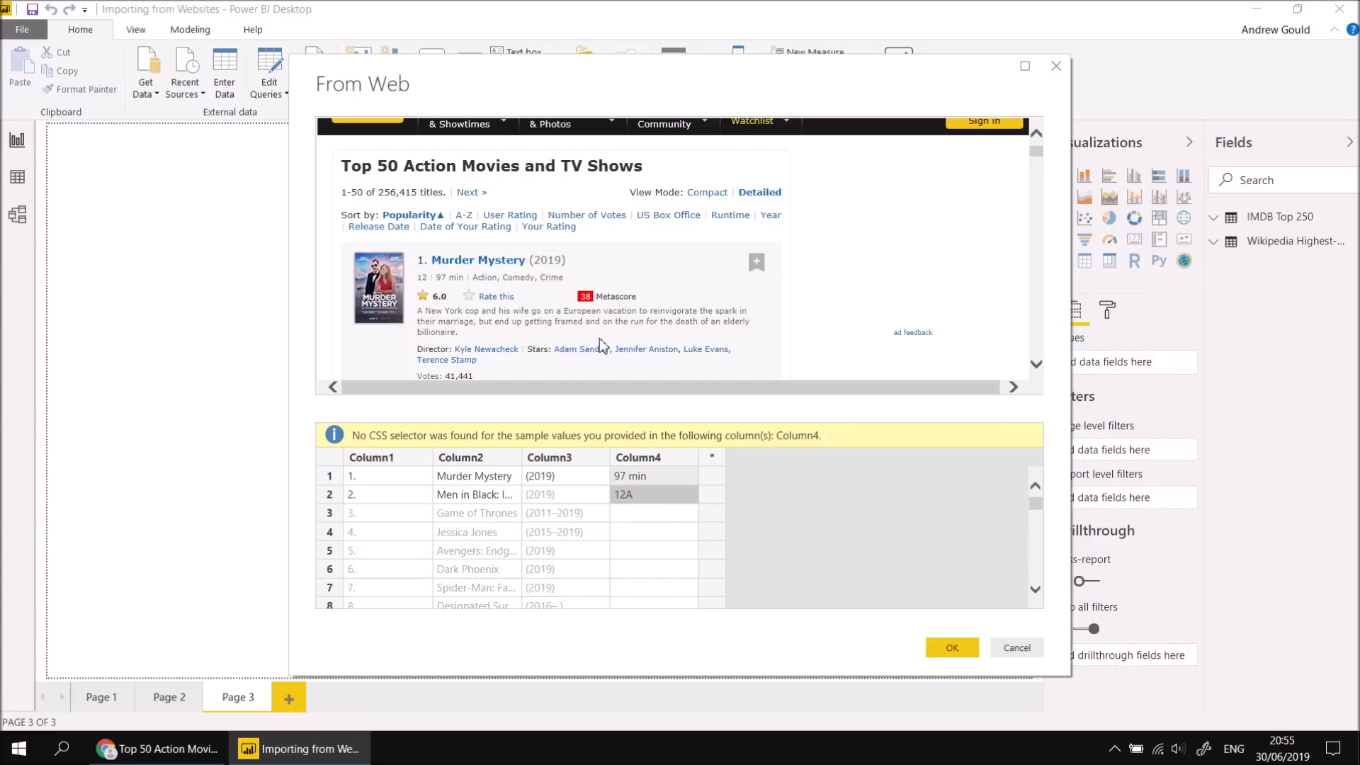
scroll(519, 343, down, 1)
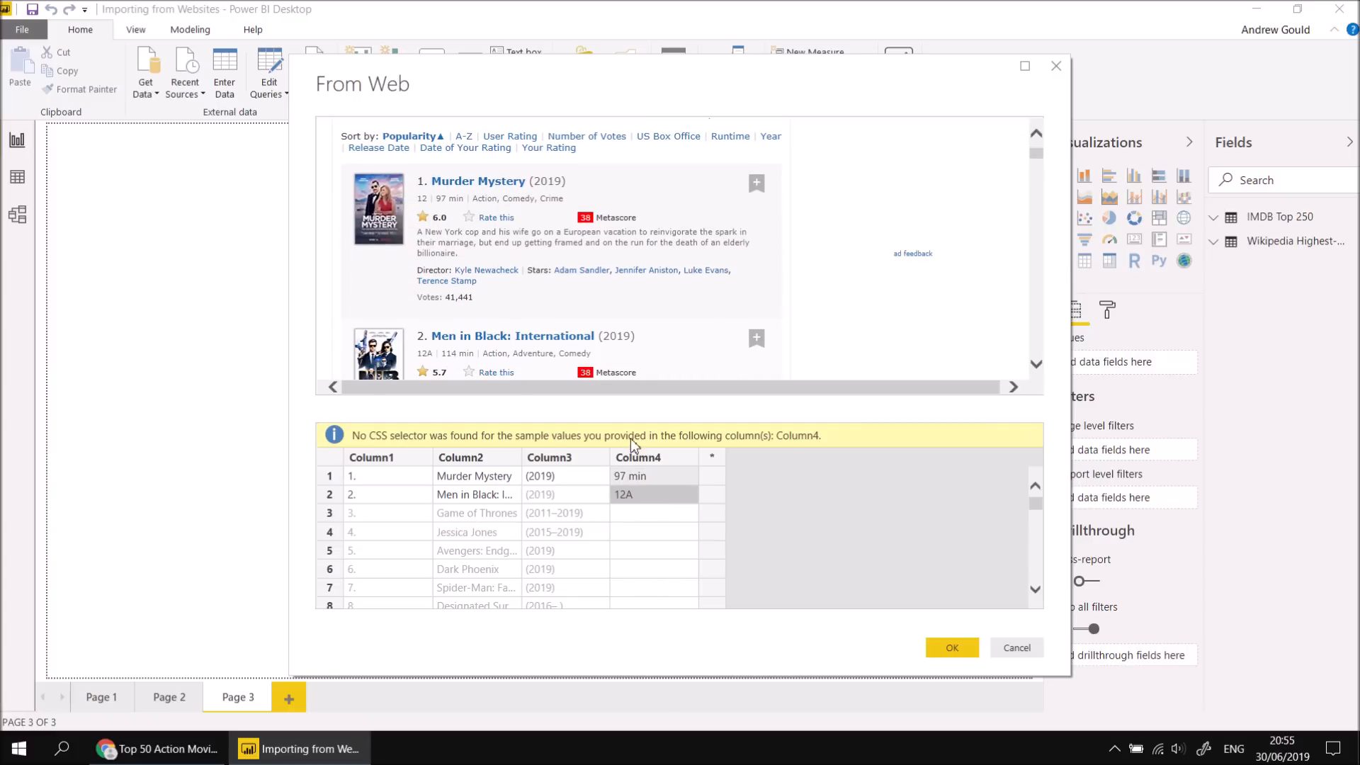
text(11)
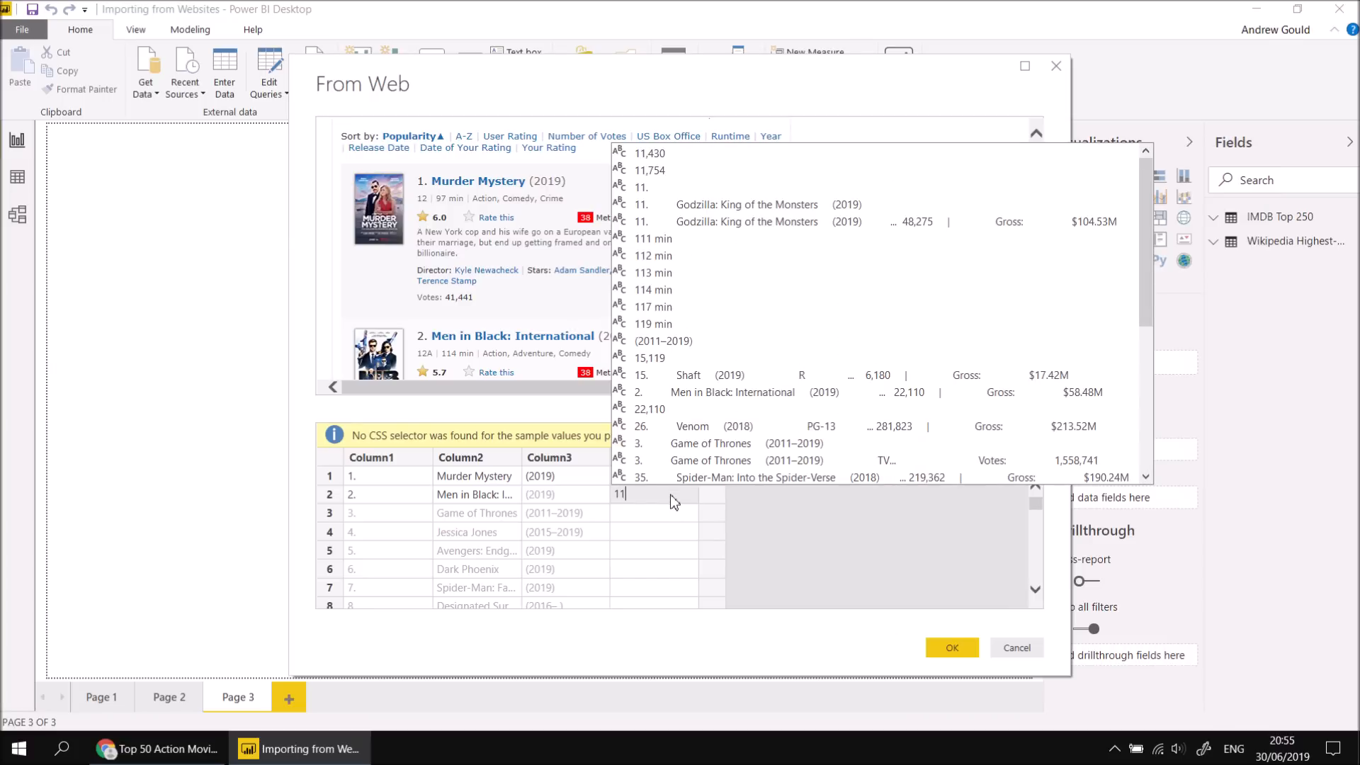
text(4)
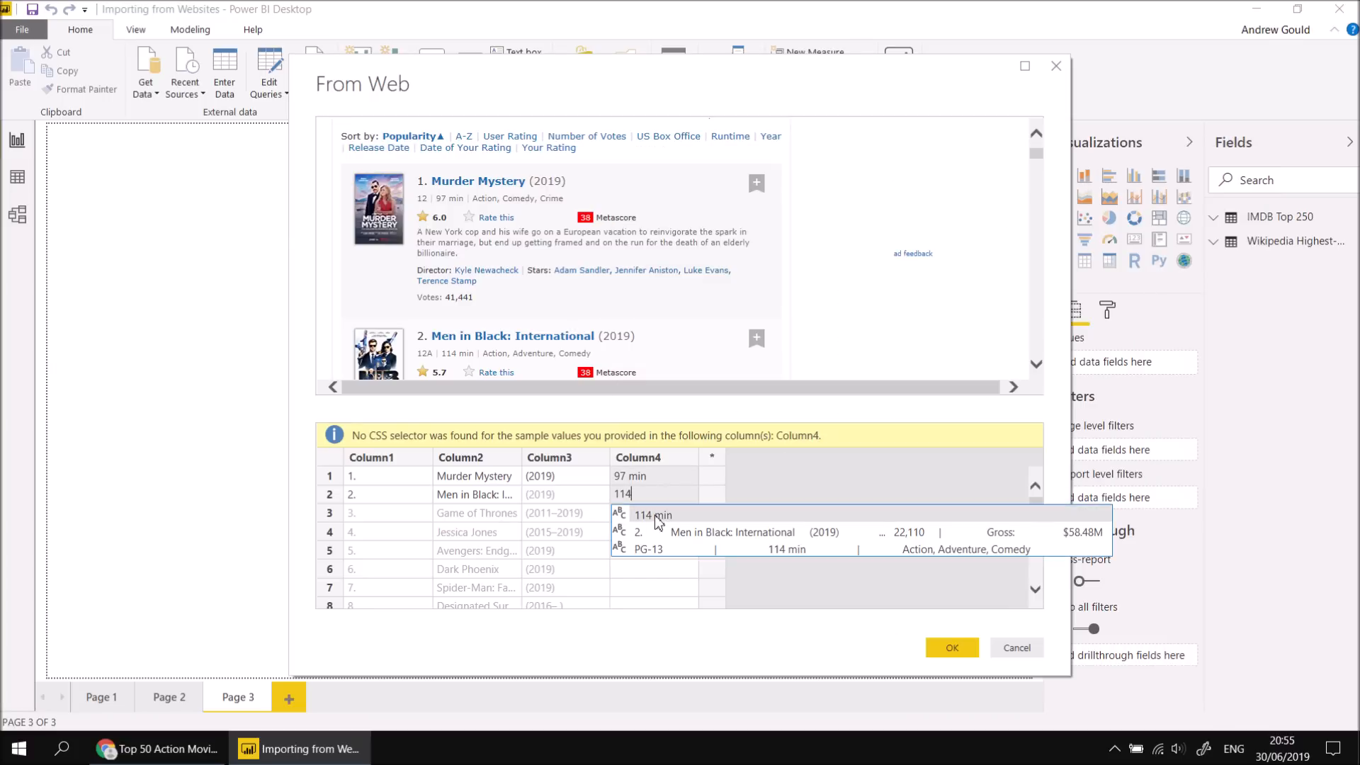
click(660, 520)
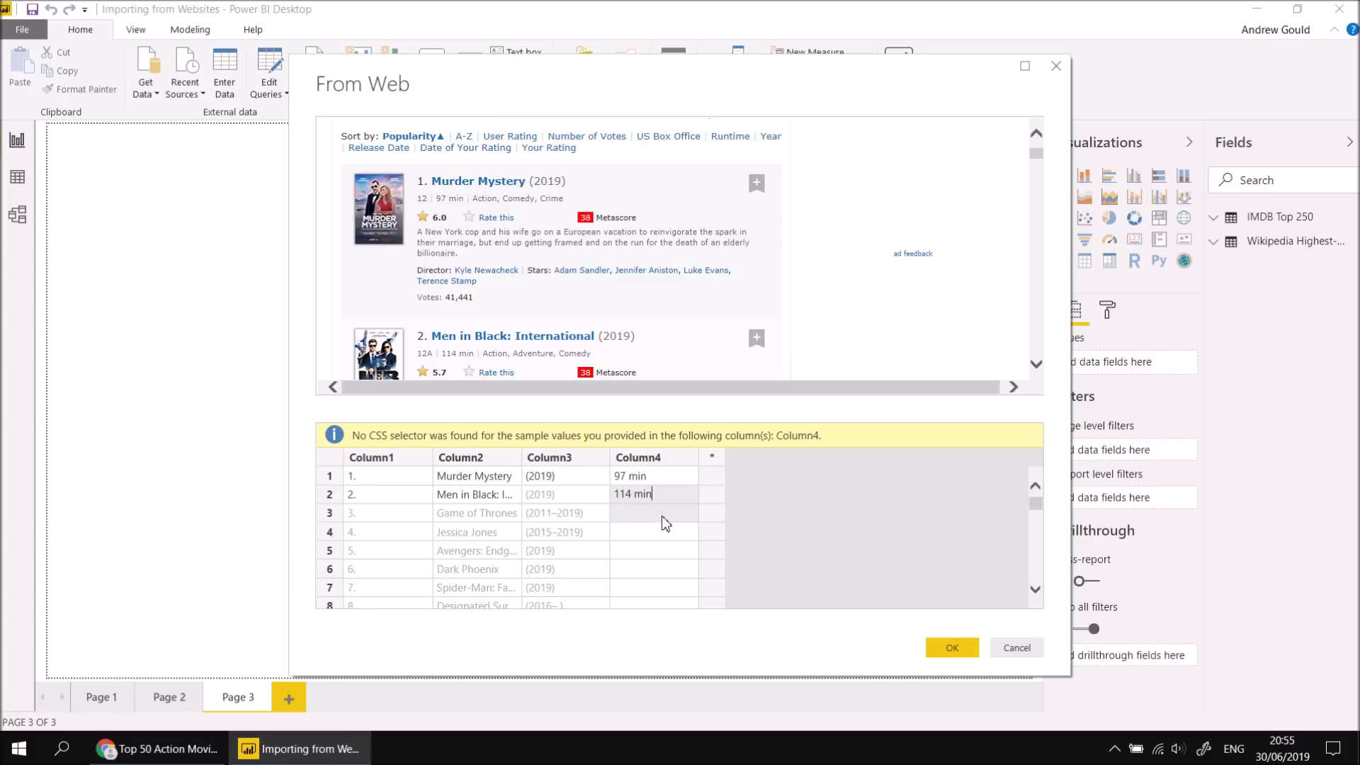
key(Return)
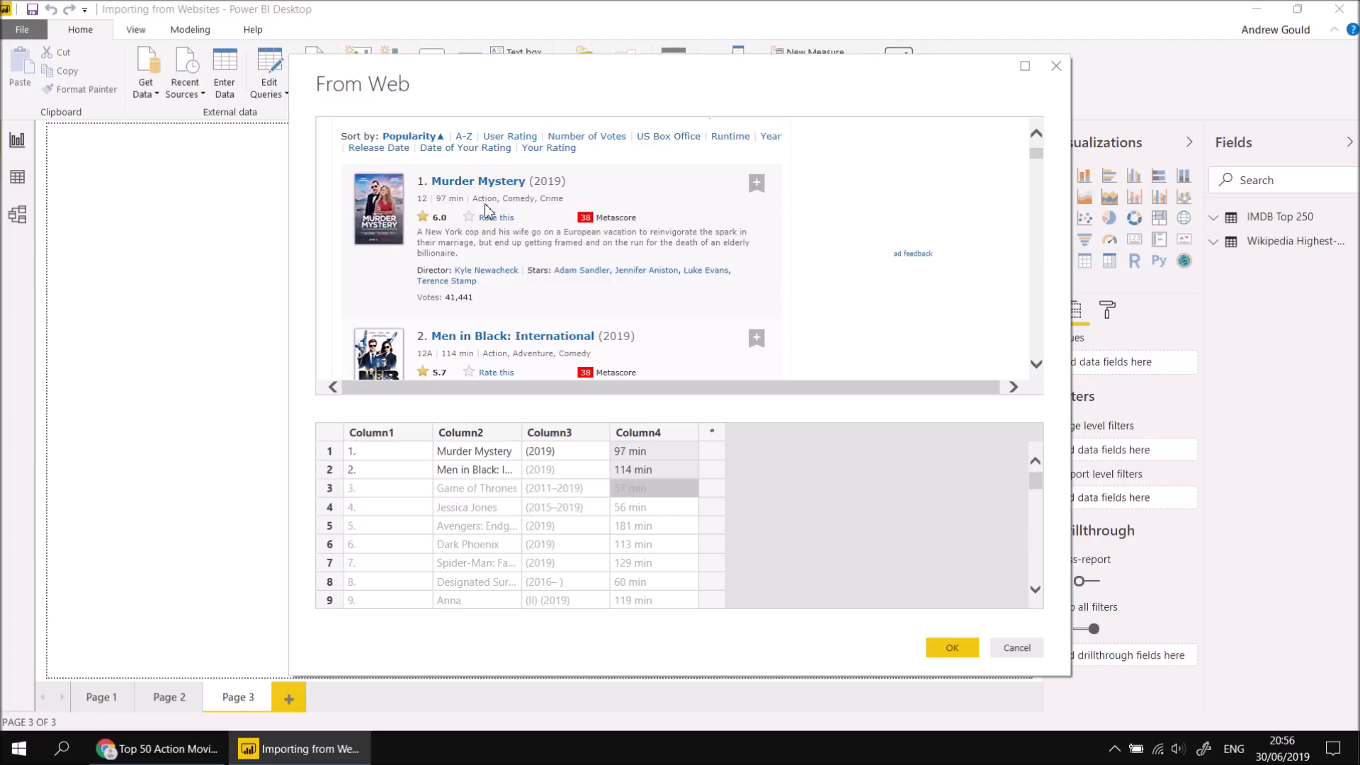
Add a fifth column for the genres, giving Action, Comedy, Crime as the example in row 1.
click(714, 433)
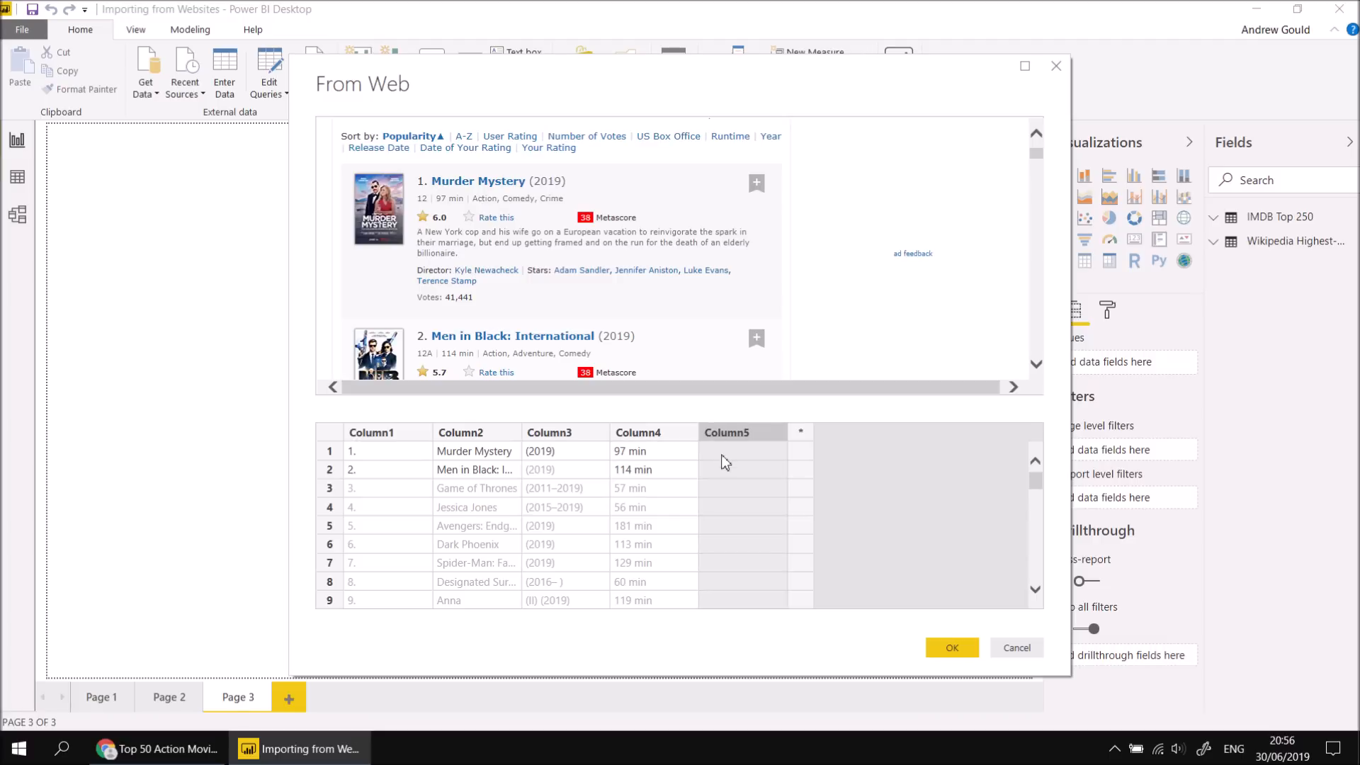
click(725, 462)
text(act)
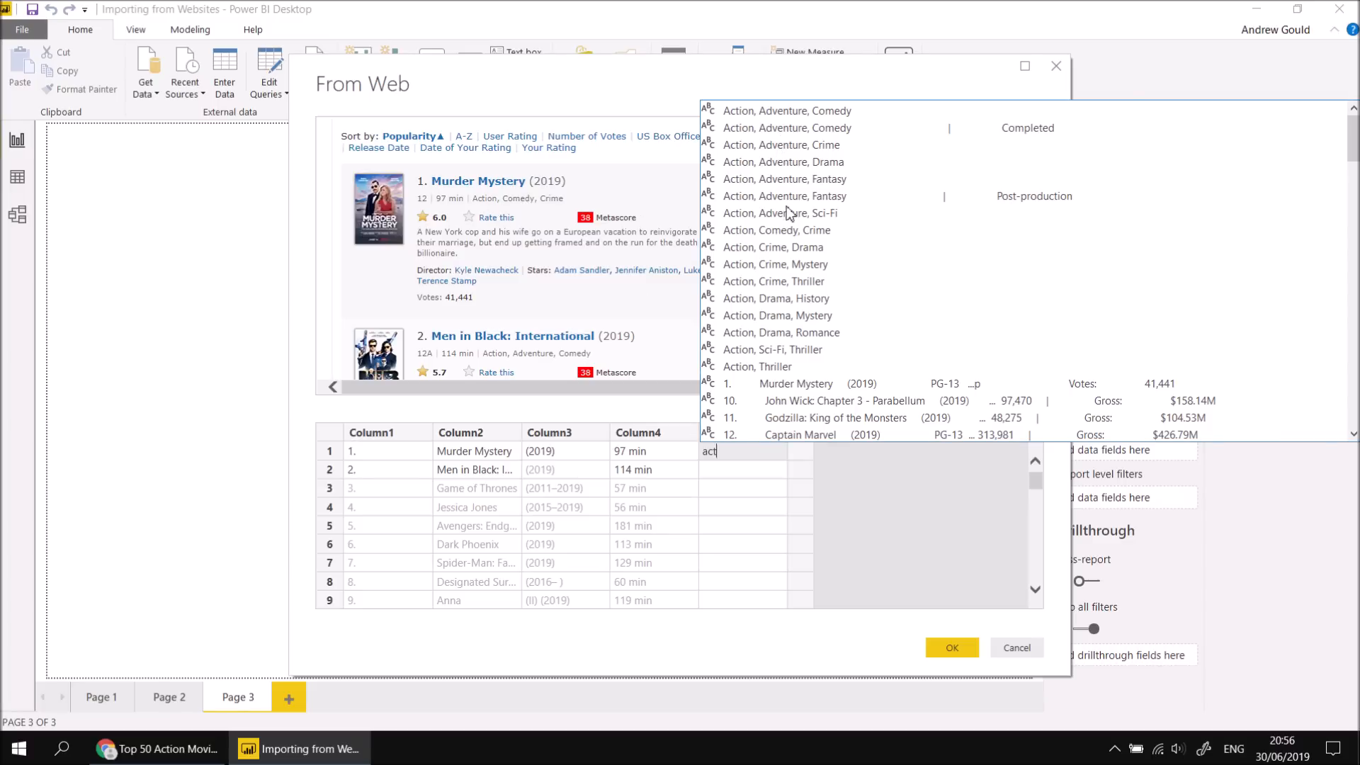
click(777, 231)
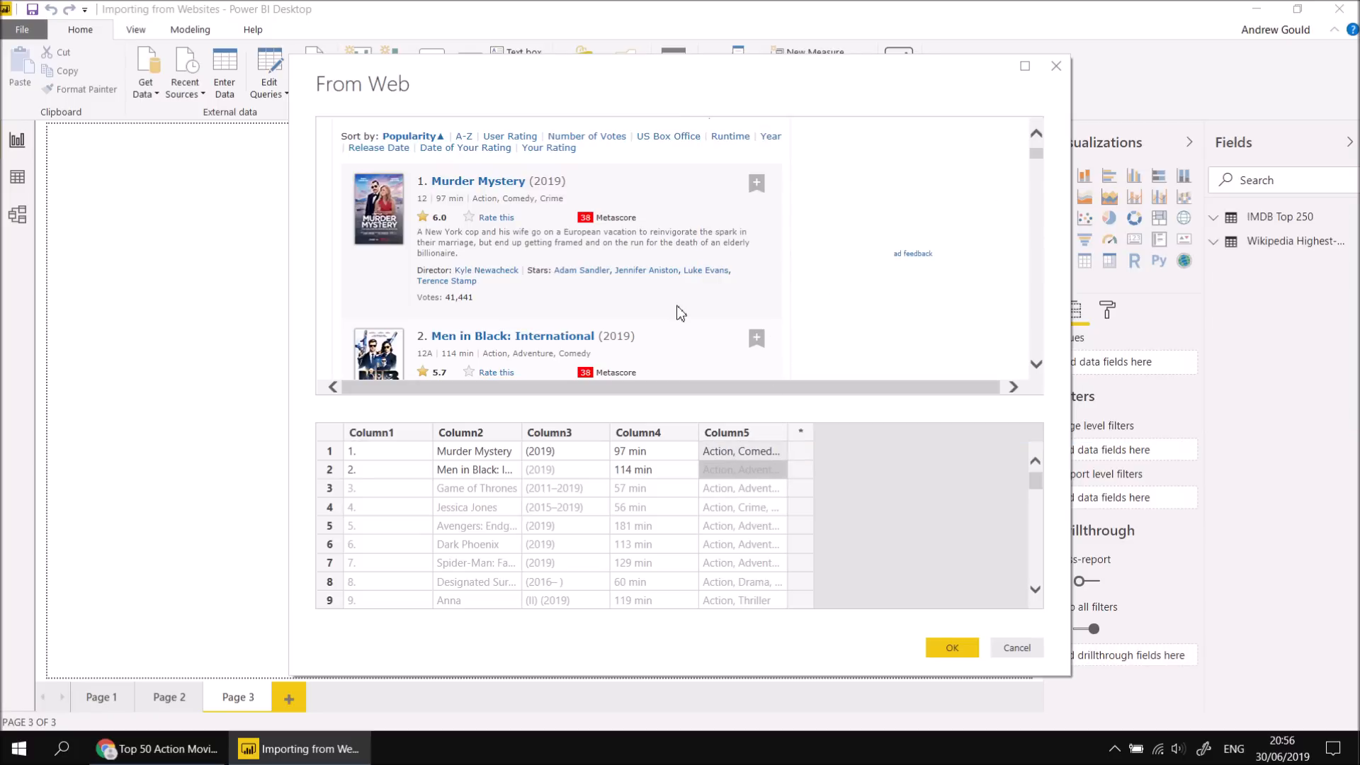
Add a sixth column for the user ratings, giving 6.0 and 5.7 as the examples for rows 1 and 2.
scroll(663, 320, down, 1)
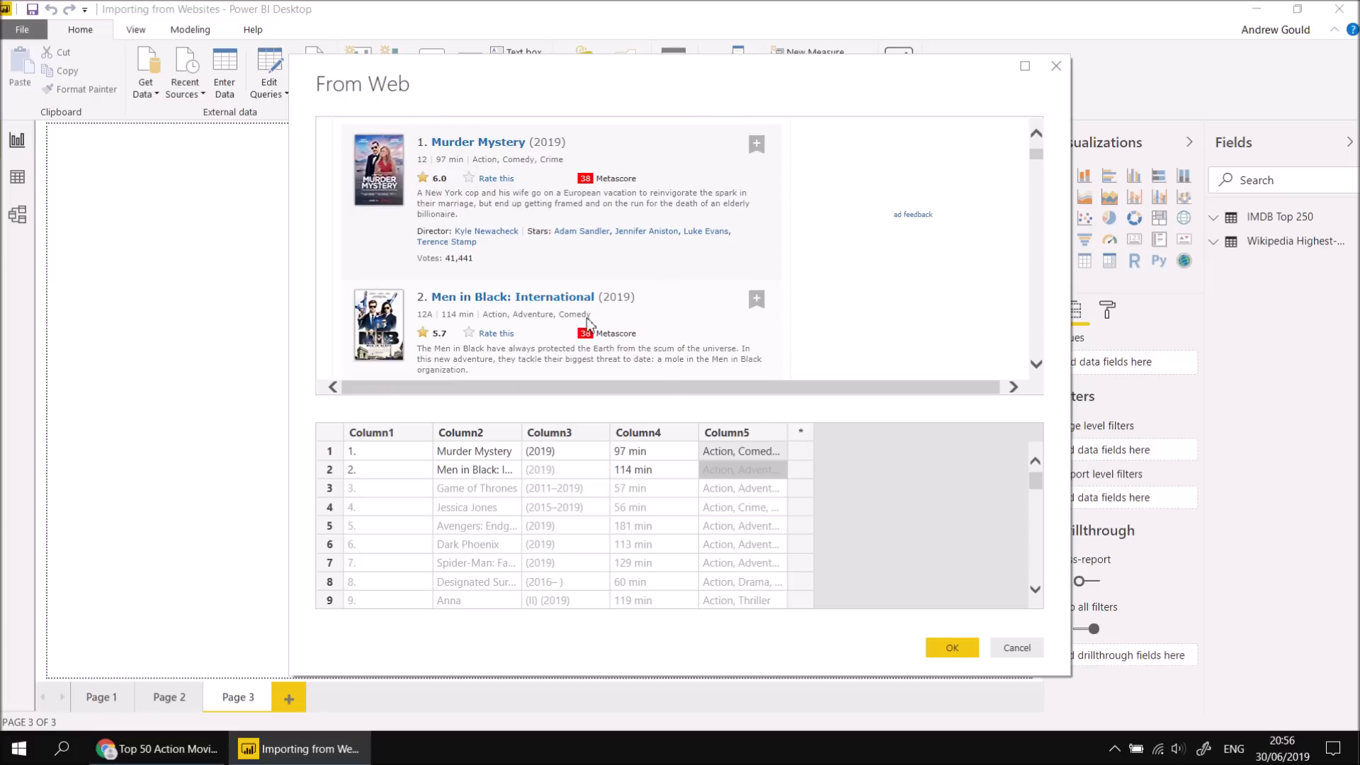
click(804, 448)
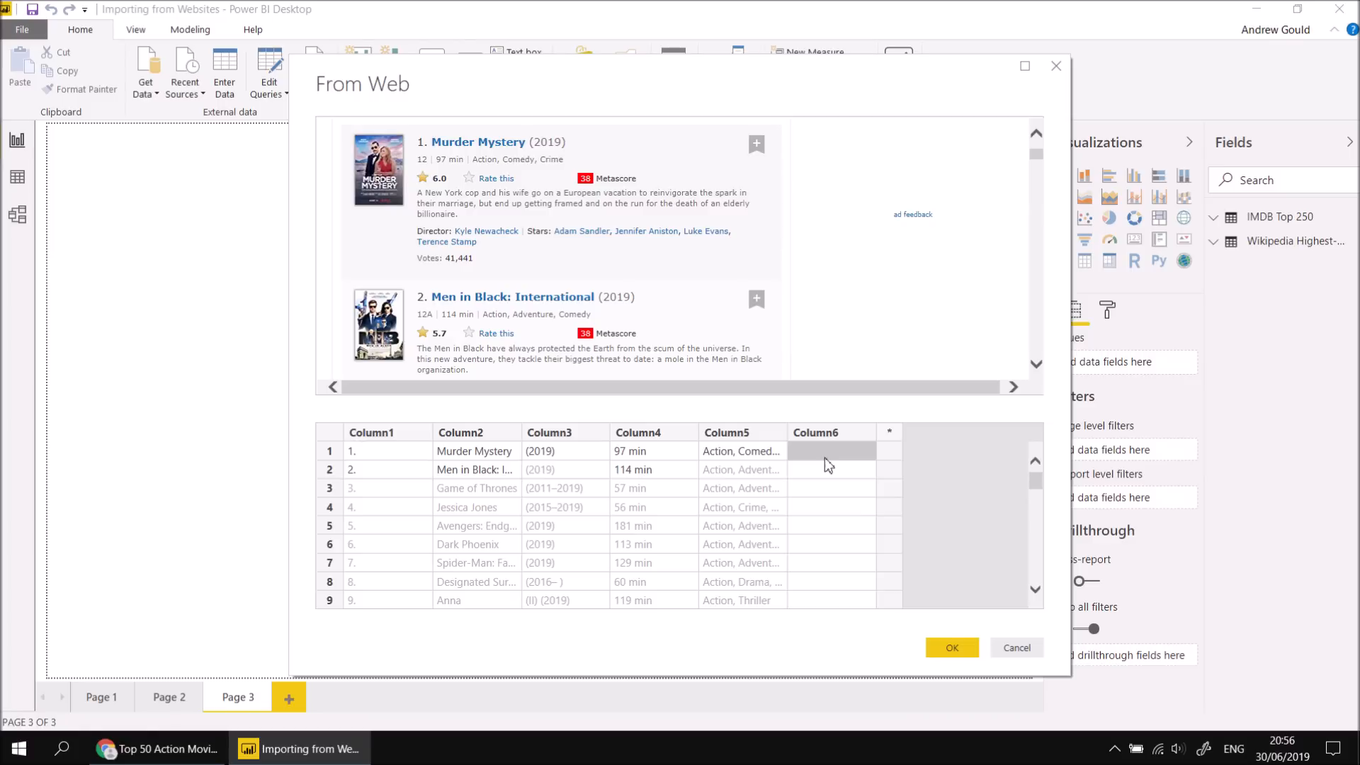
text(6.0)
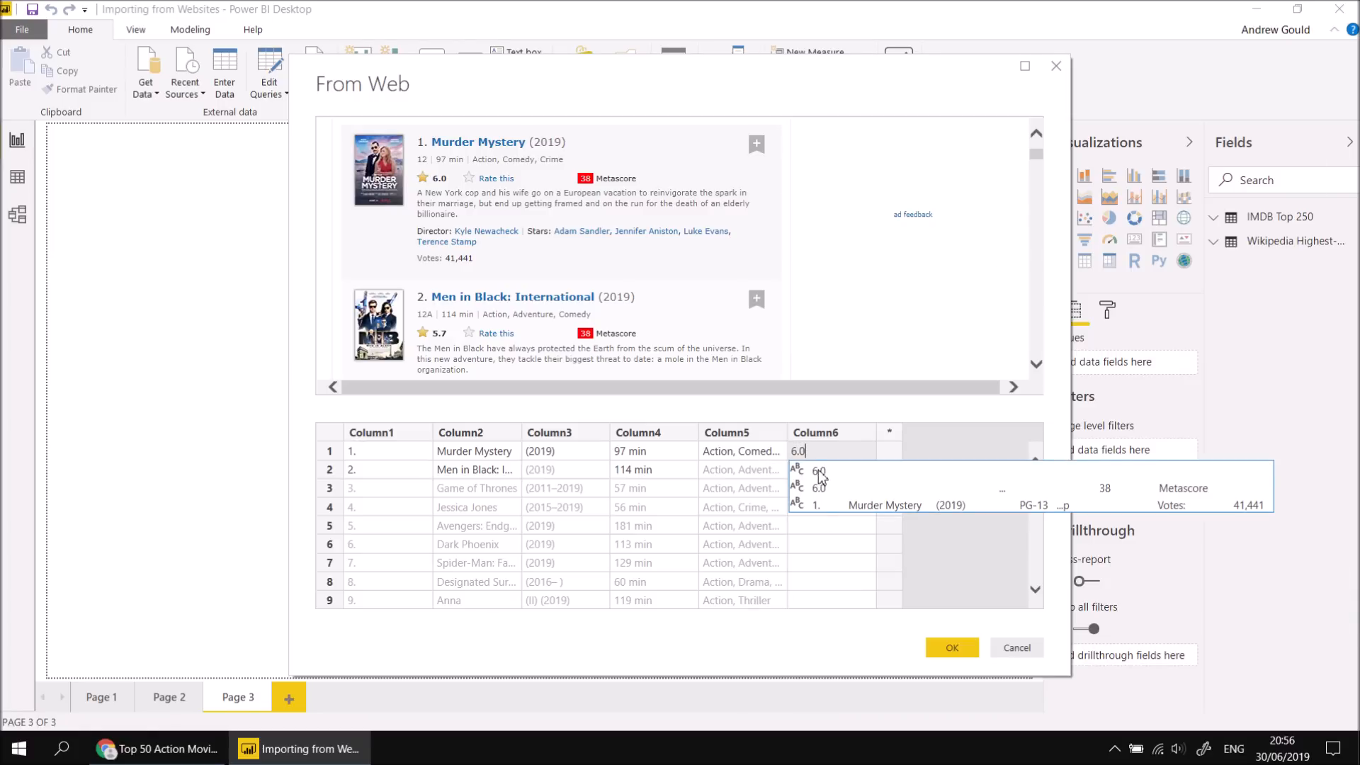
click(820, 471)
mouse_move(817, 469)
mouse_down()
mouse_move(439, 335)
mouse_move(827, 474)
mouse_up()
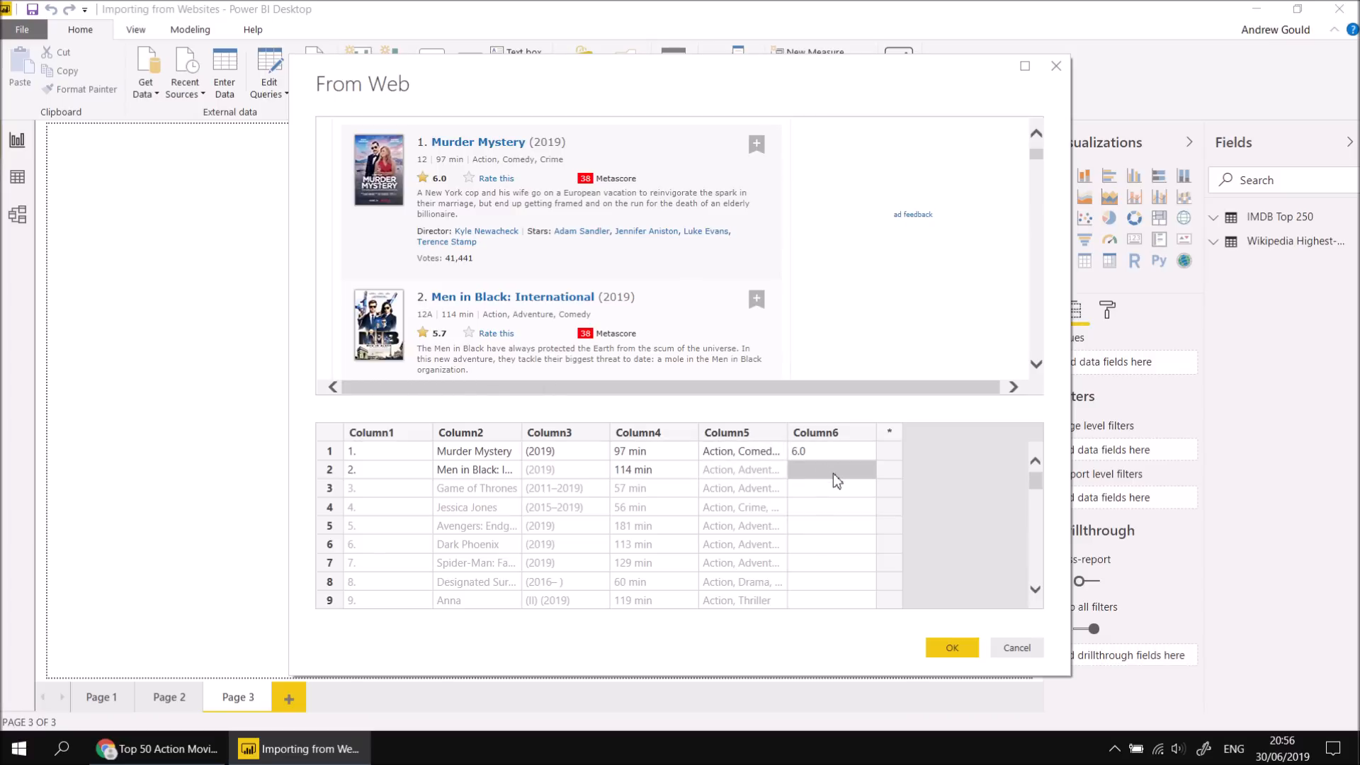
text(5.7)
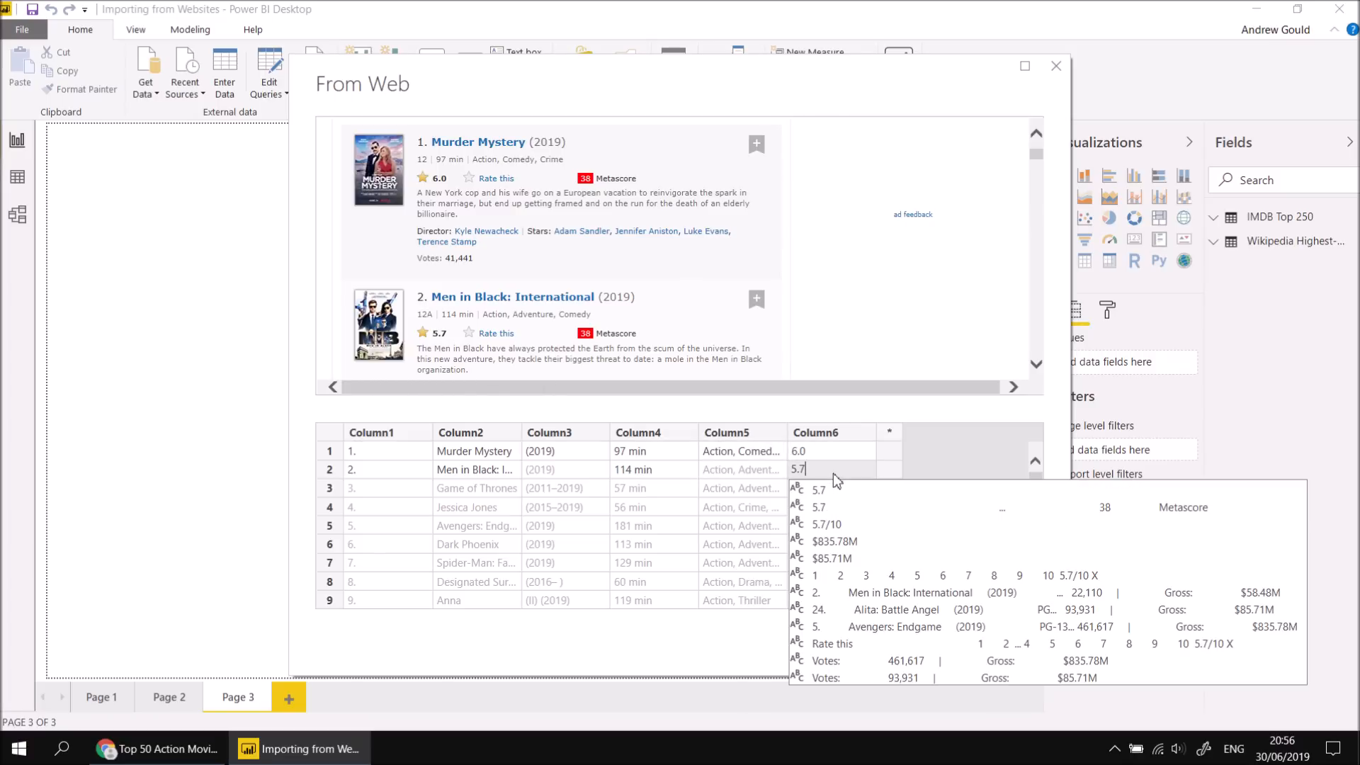
click(819, 489)
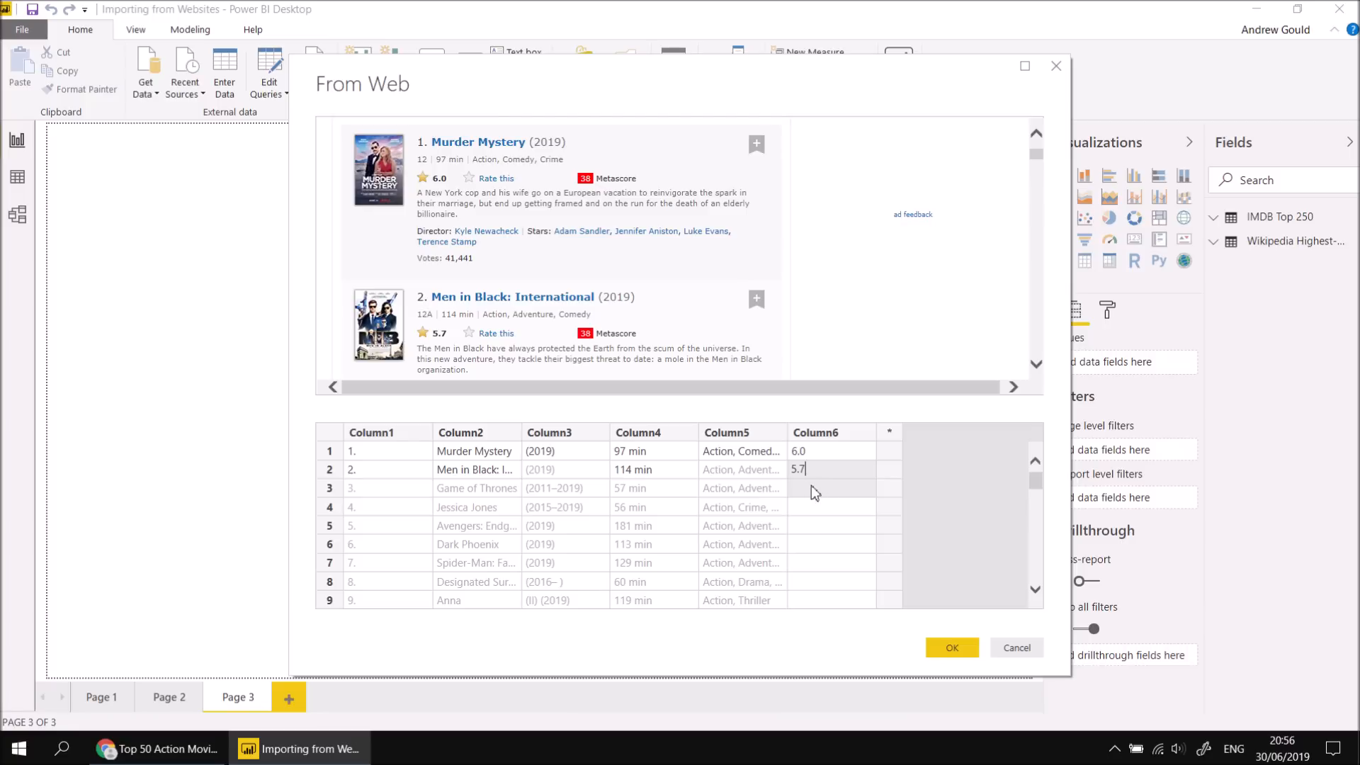
click(815, 492)
Add a seventh column for the vote counts, giving 41,441 as the example in row 1.
scroll(534, 316, down, 3)
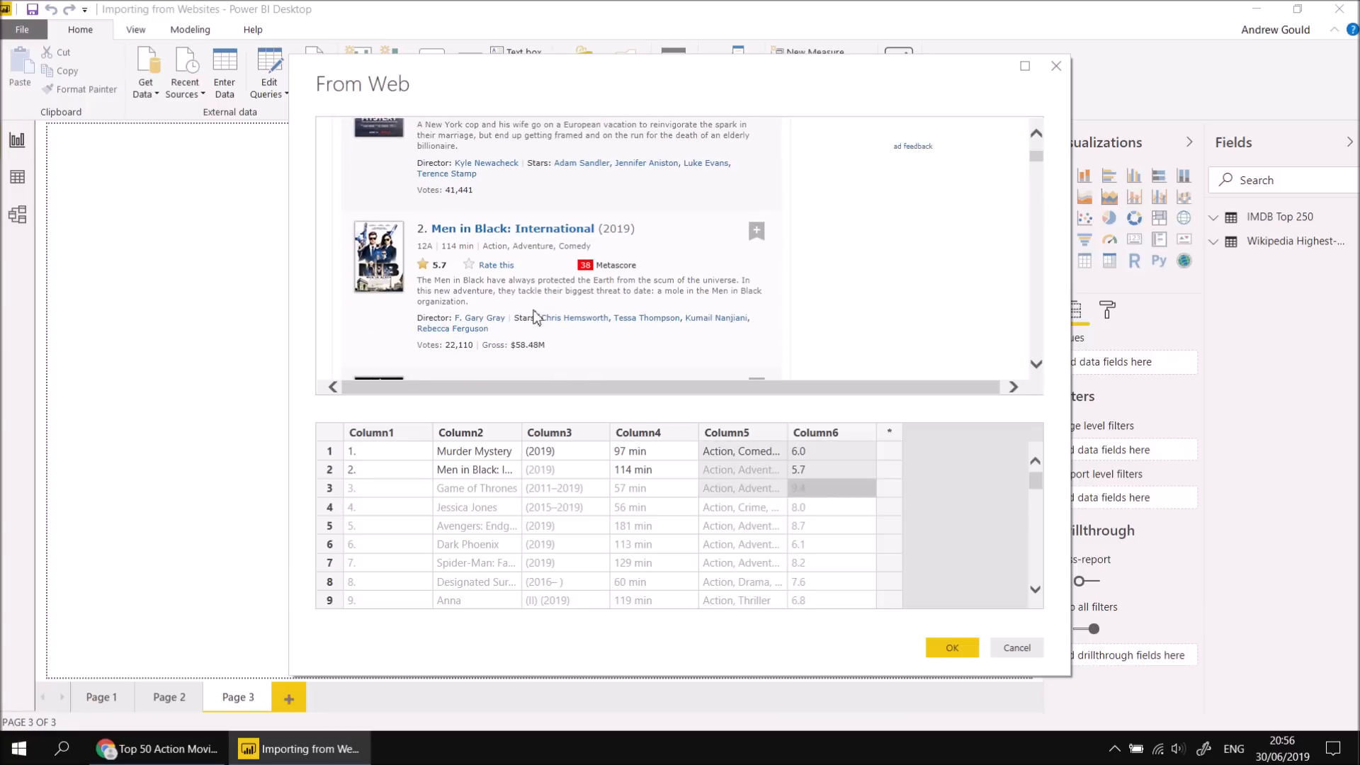
scroll(468, 336, down, 1)
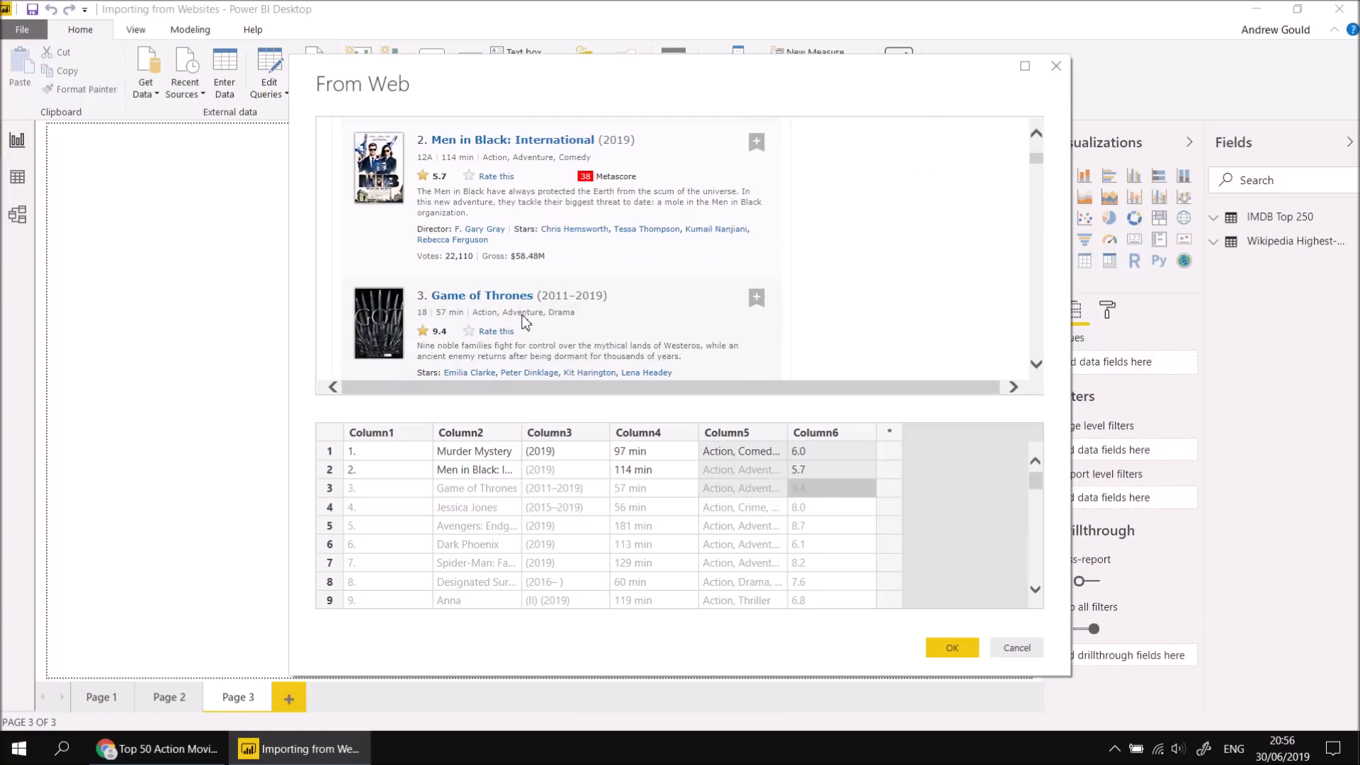
scroll(532, 321, down, 2)
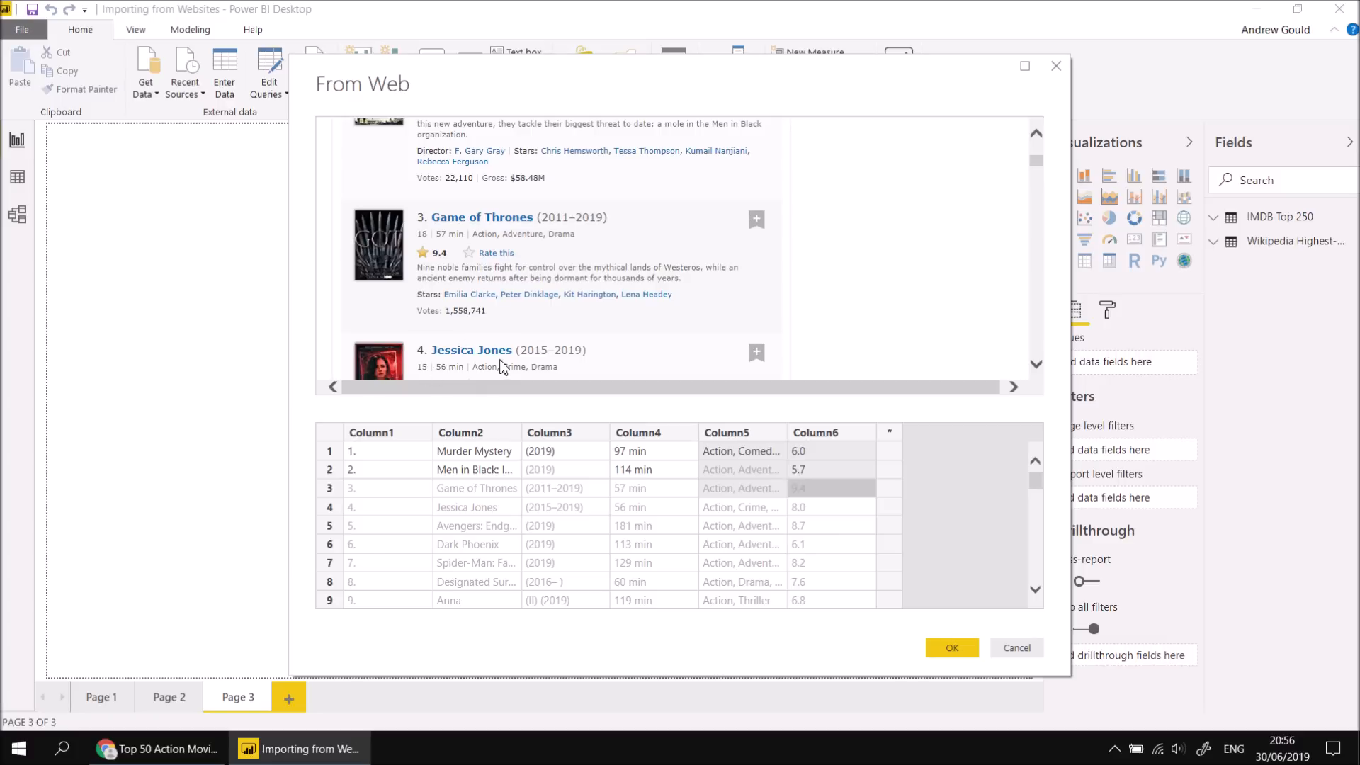
scroll(439, 322, down, 2)
scroll(614, 319, up, 10)
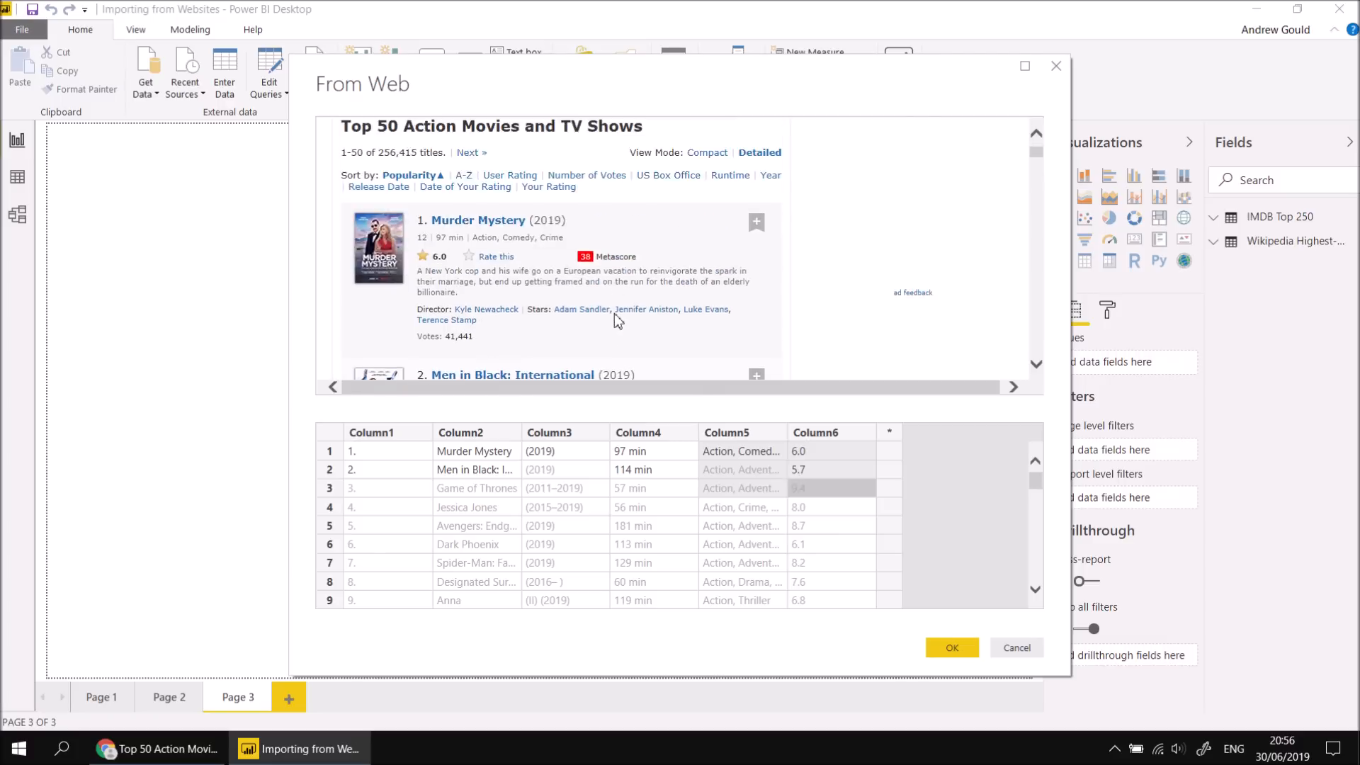
scroll(615, 319, down, 5)
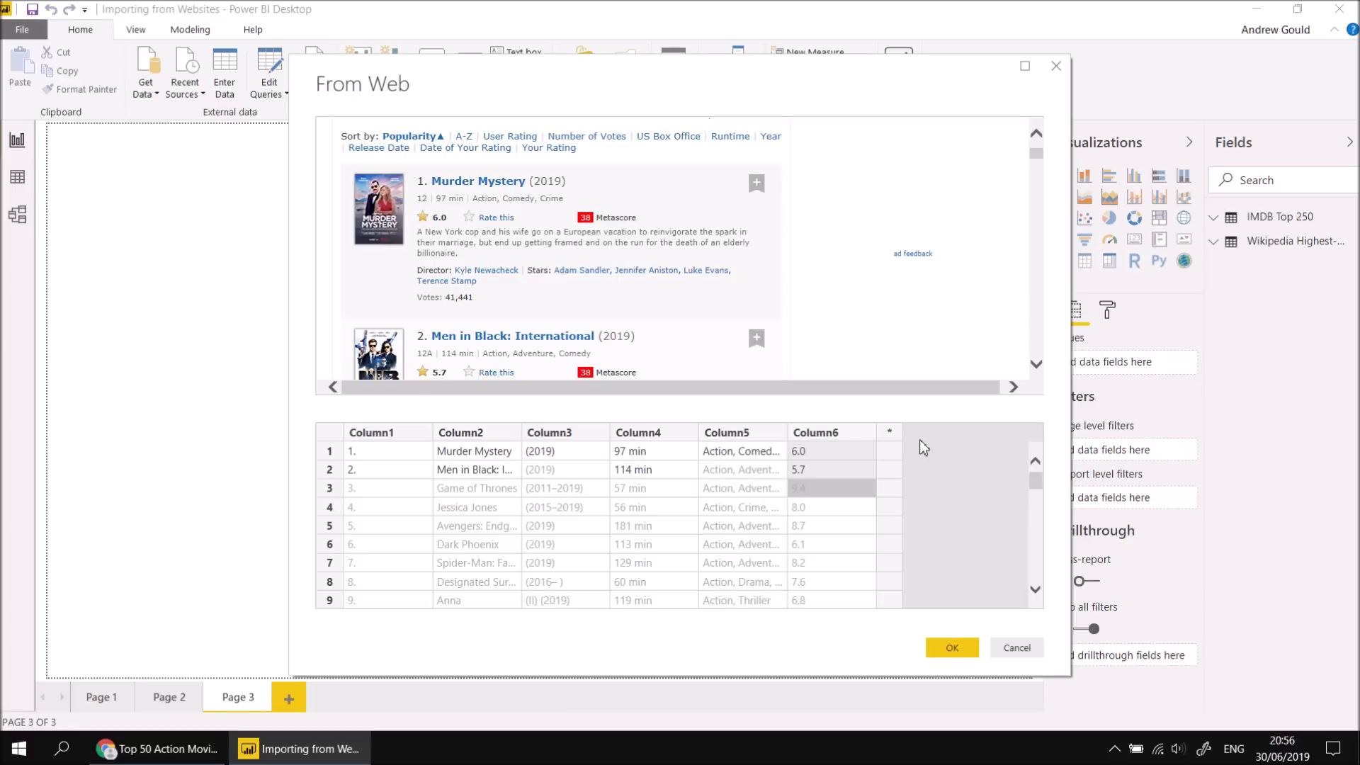
click(892, 438)
click(905, 453)
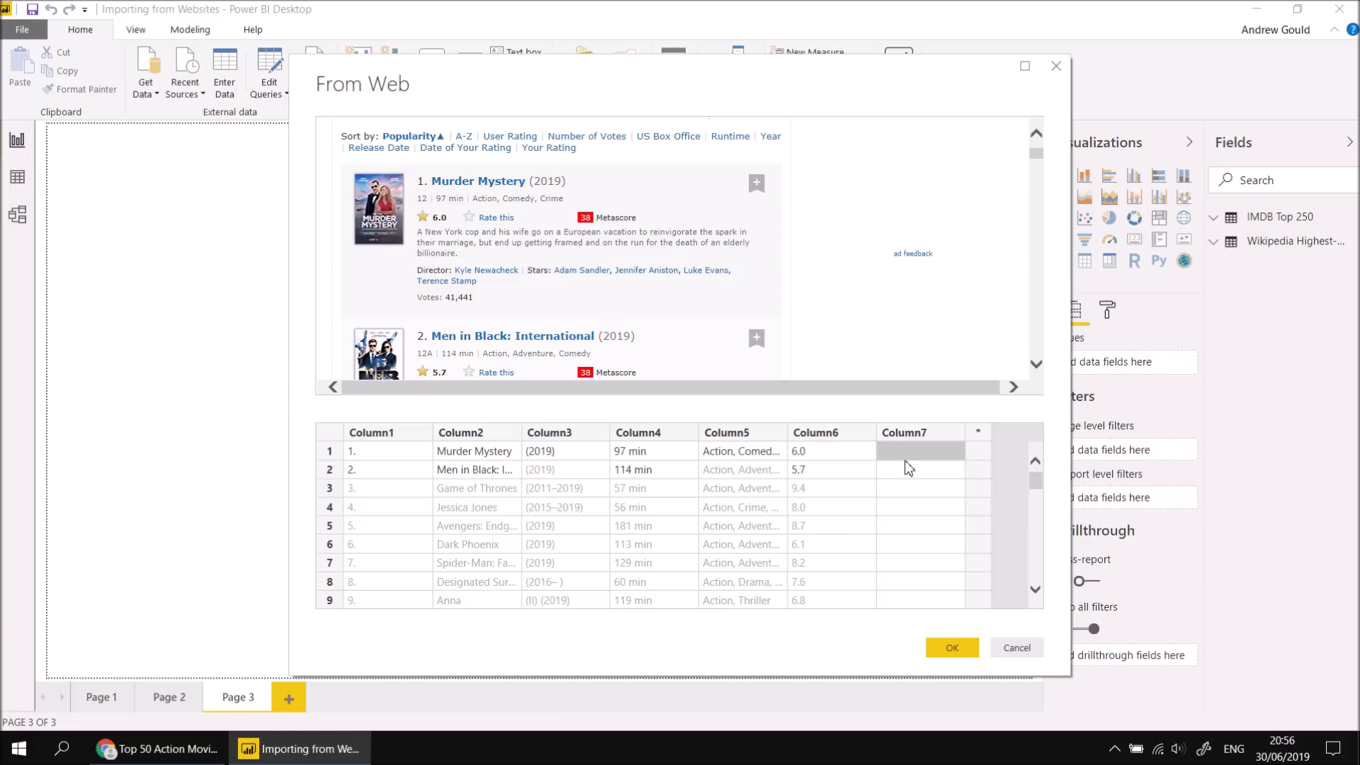
text(41)
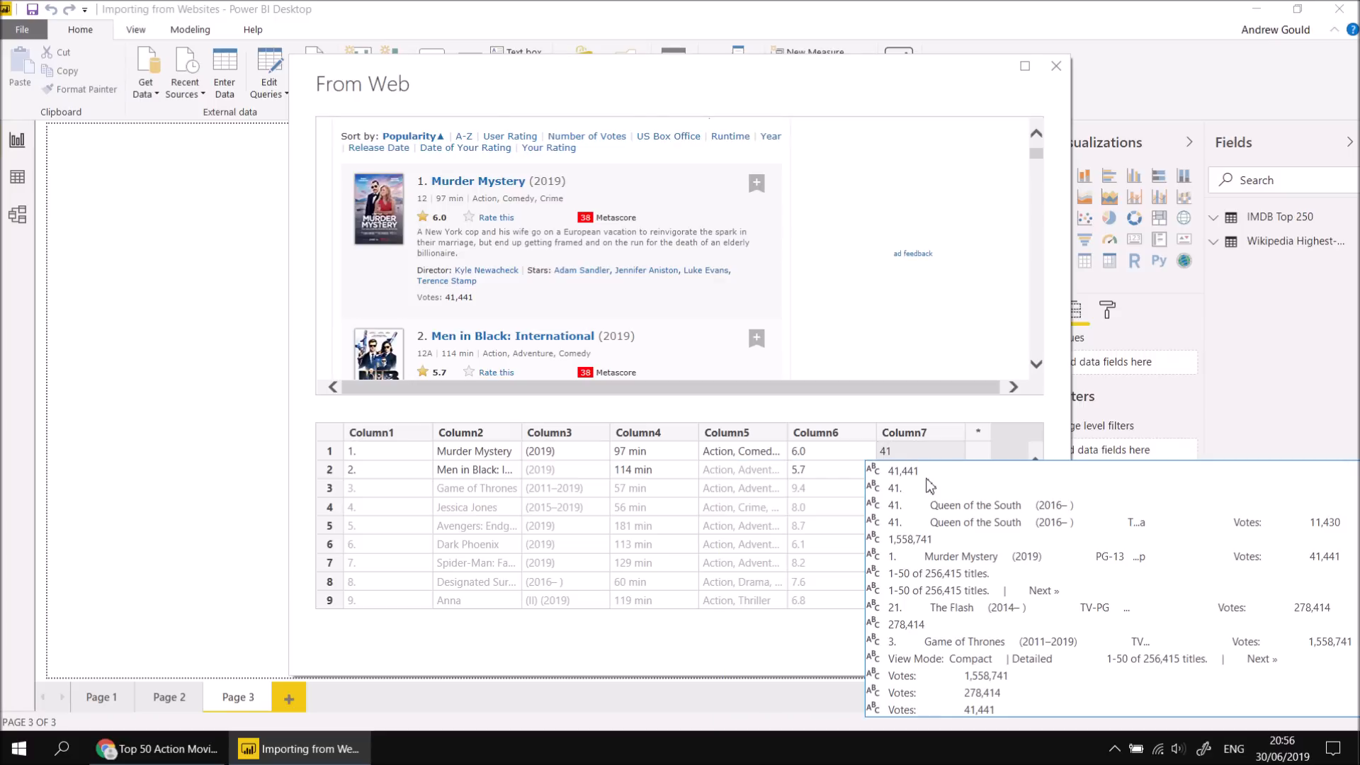
click(904, 472)
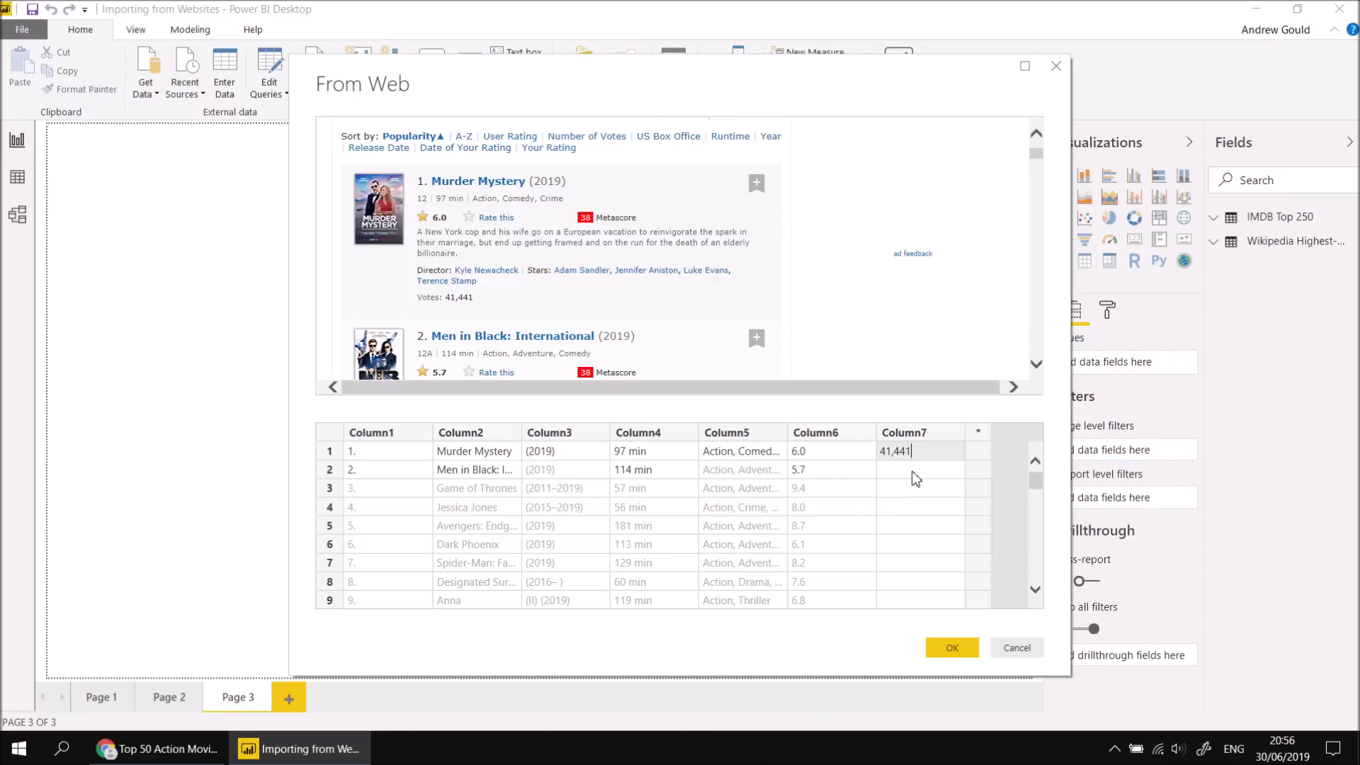
Give 22,110 as the second vote count example in row 2 of Column7.
click(916, 470)
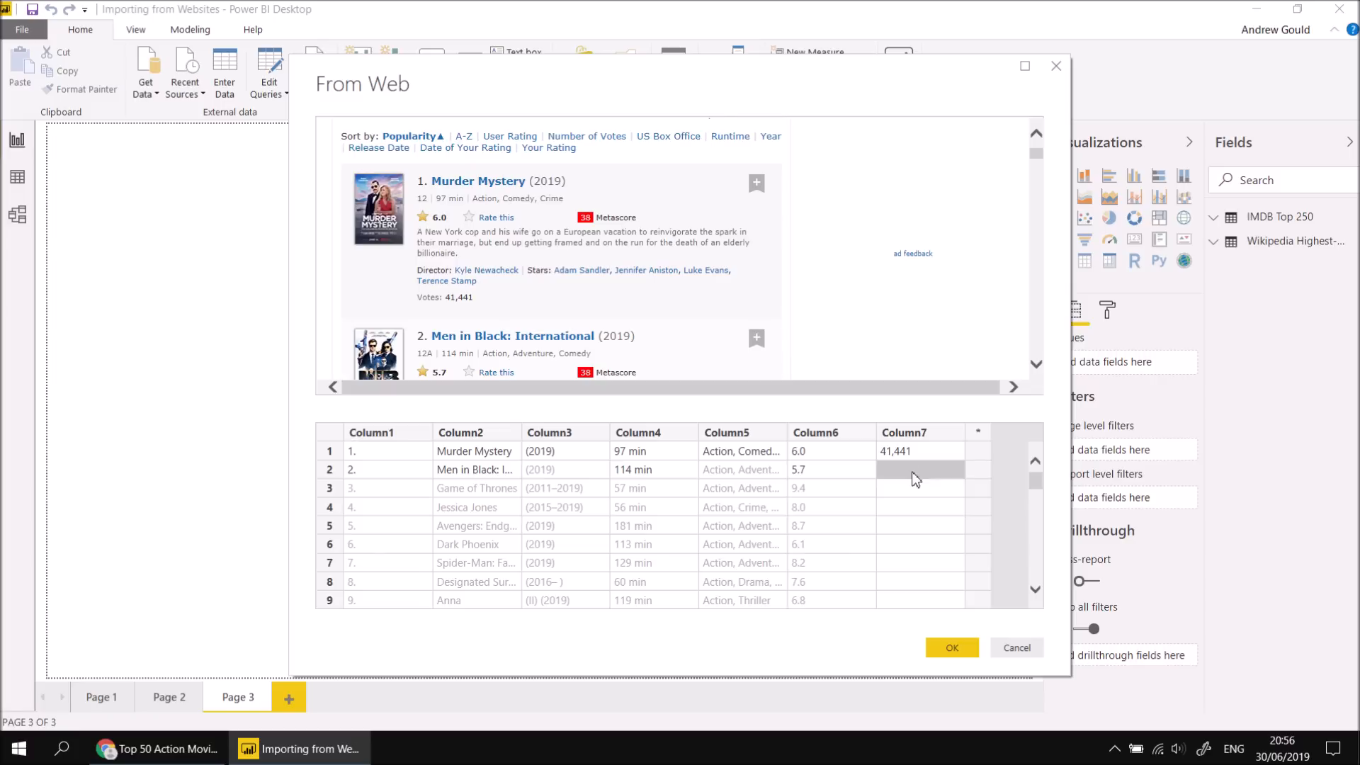
scroll(677, 340, down, 3)
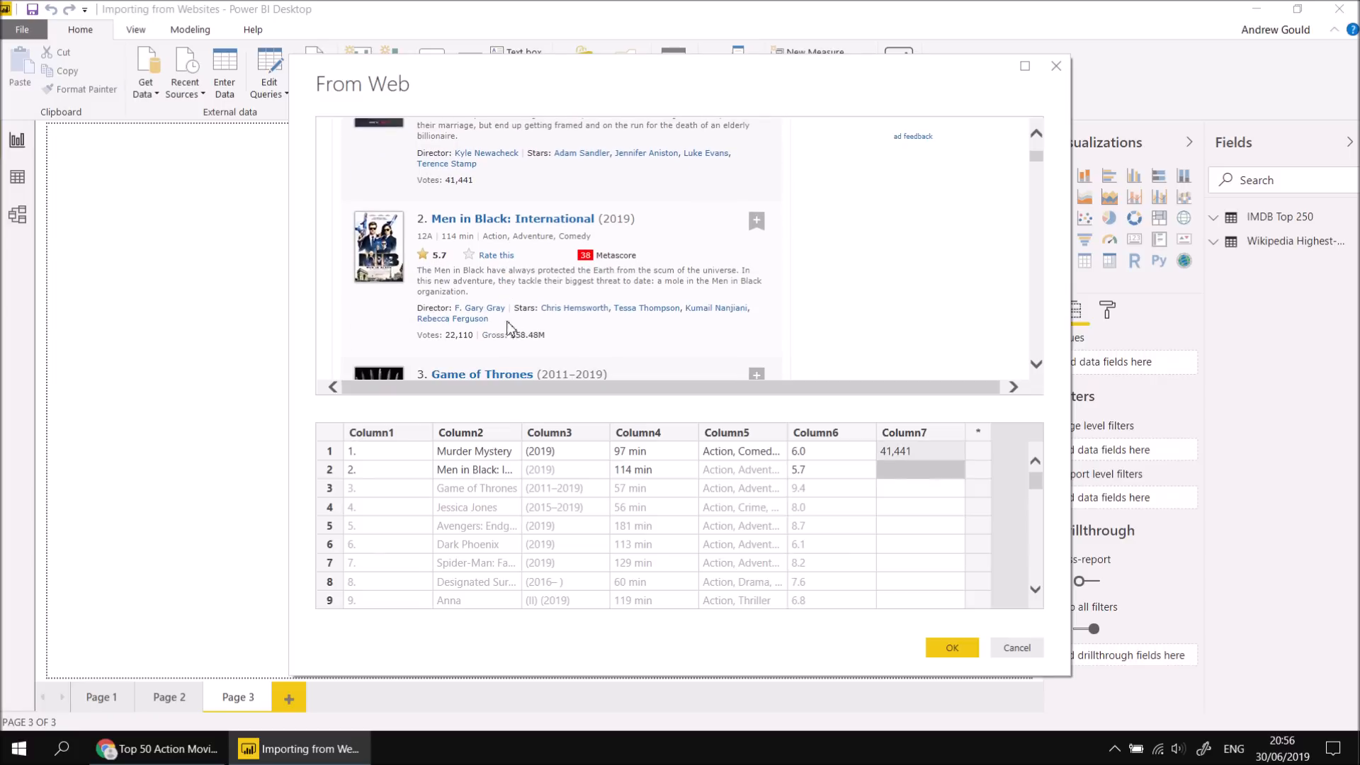
double_click(916, 479)
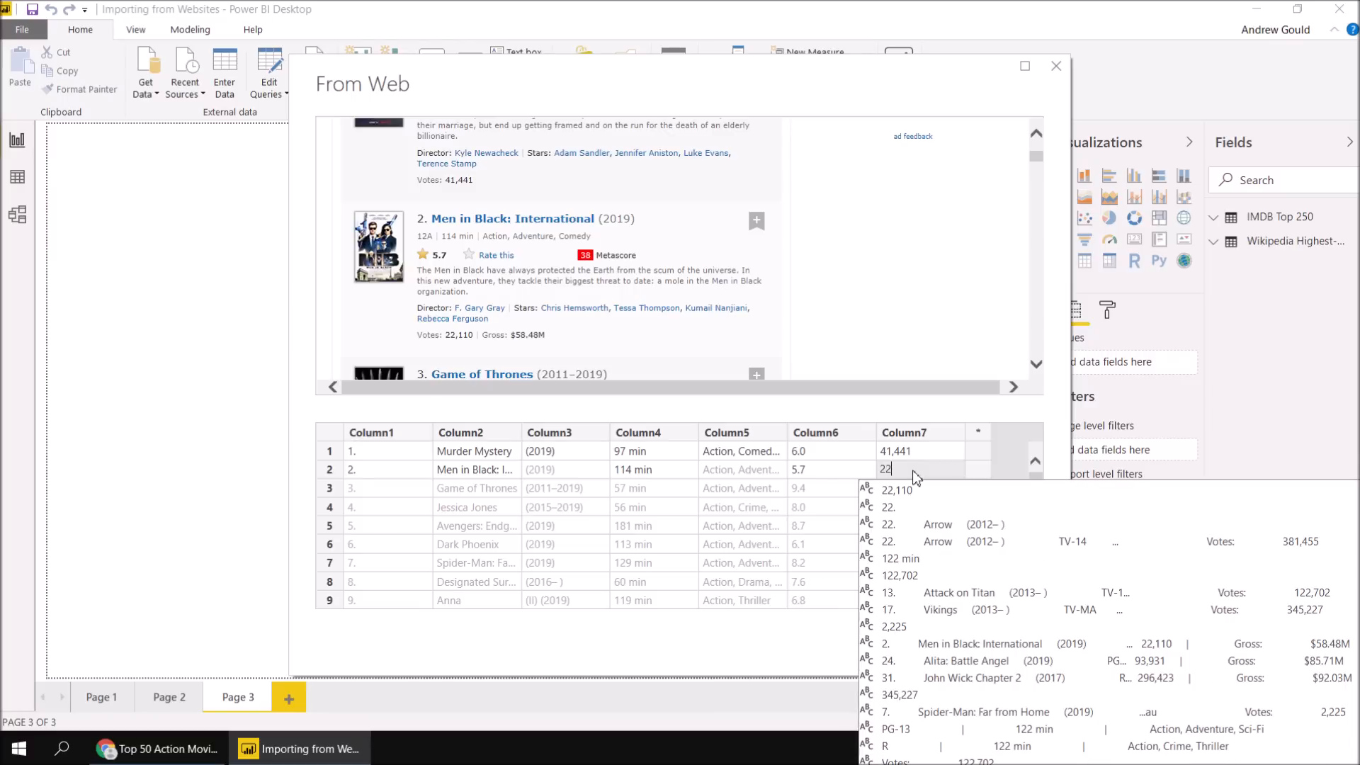
click(905, 488)
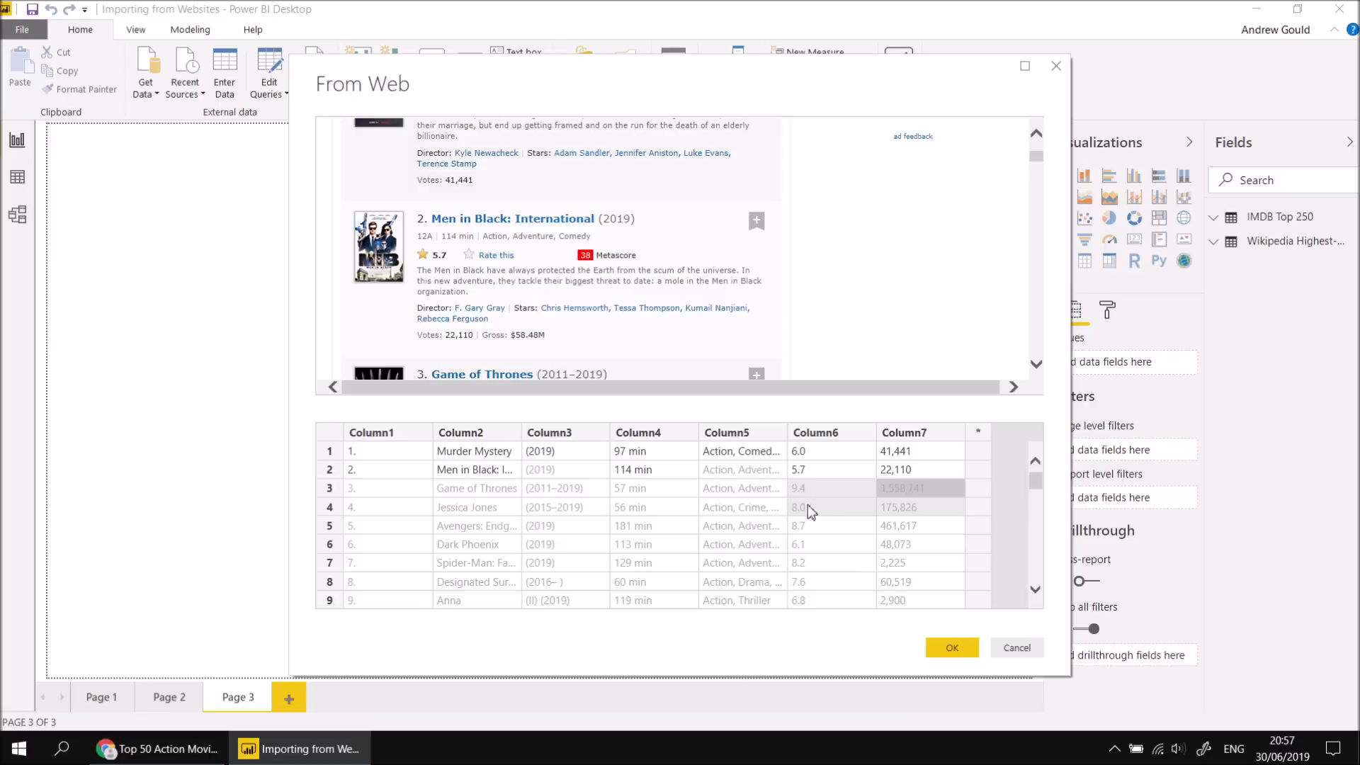
Rename the first two columns of the example table to Rank and Title.
double_click(375, 435)
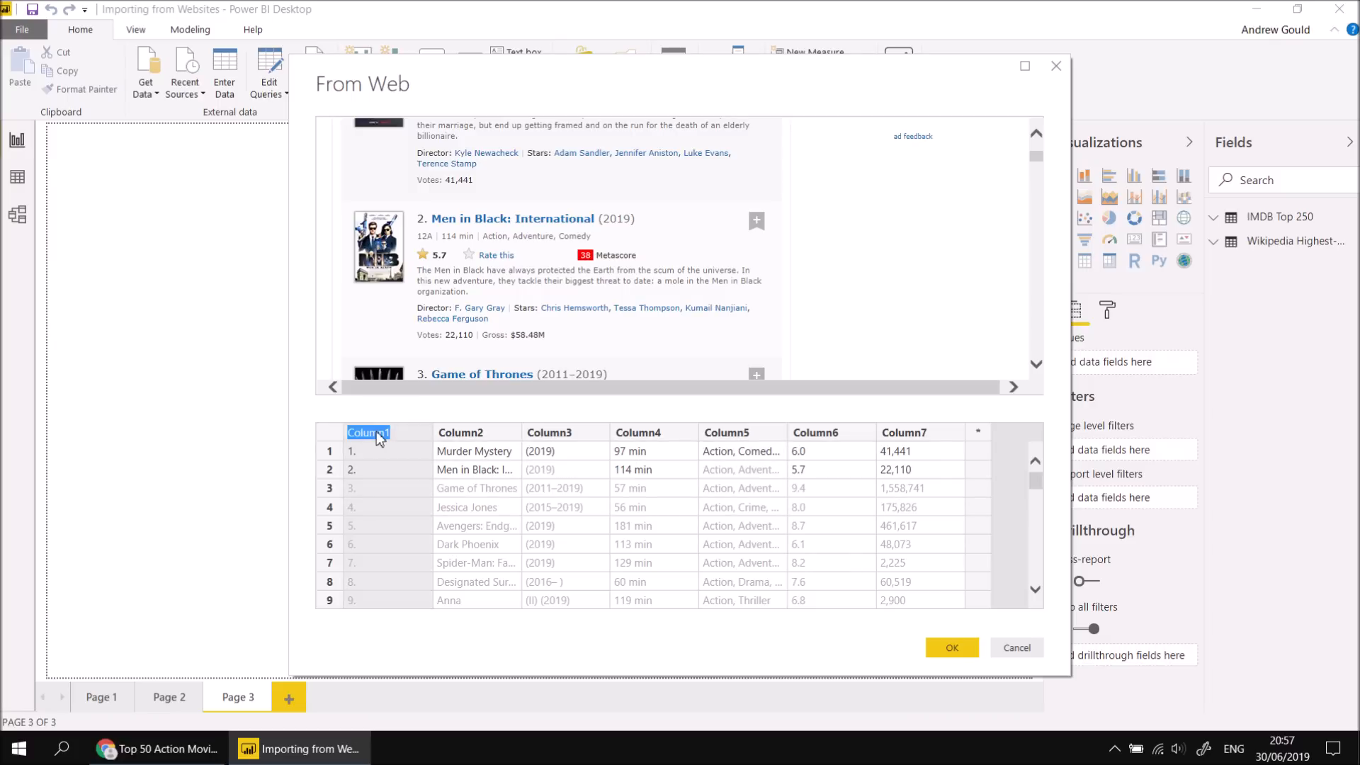
text(Rank)
double_click(479, 433)
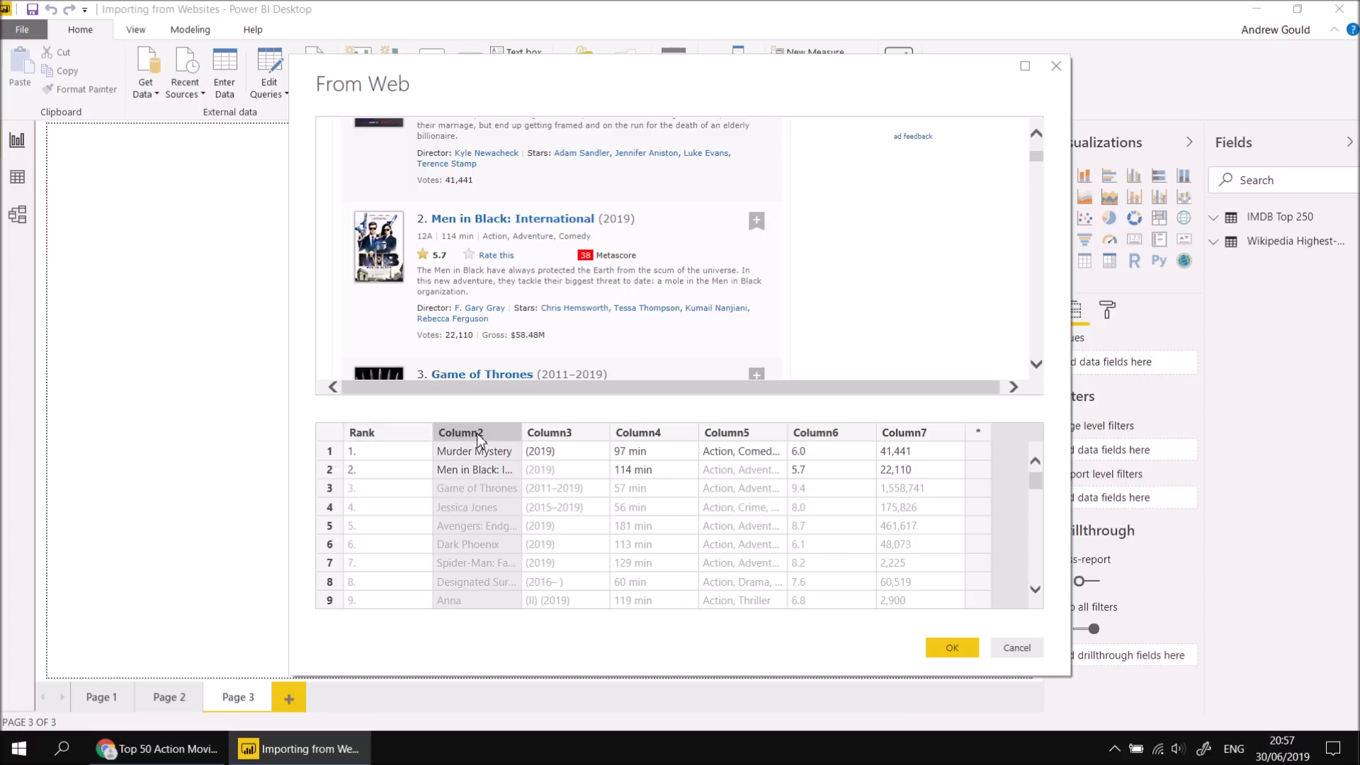
text(Title)
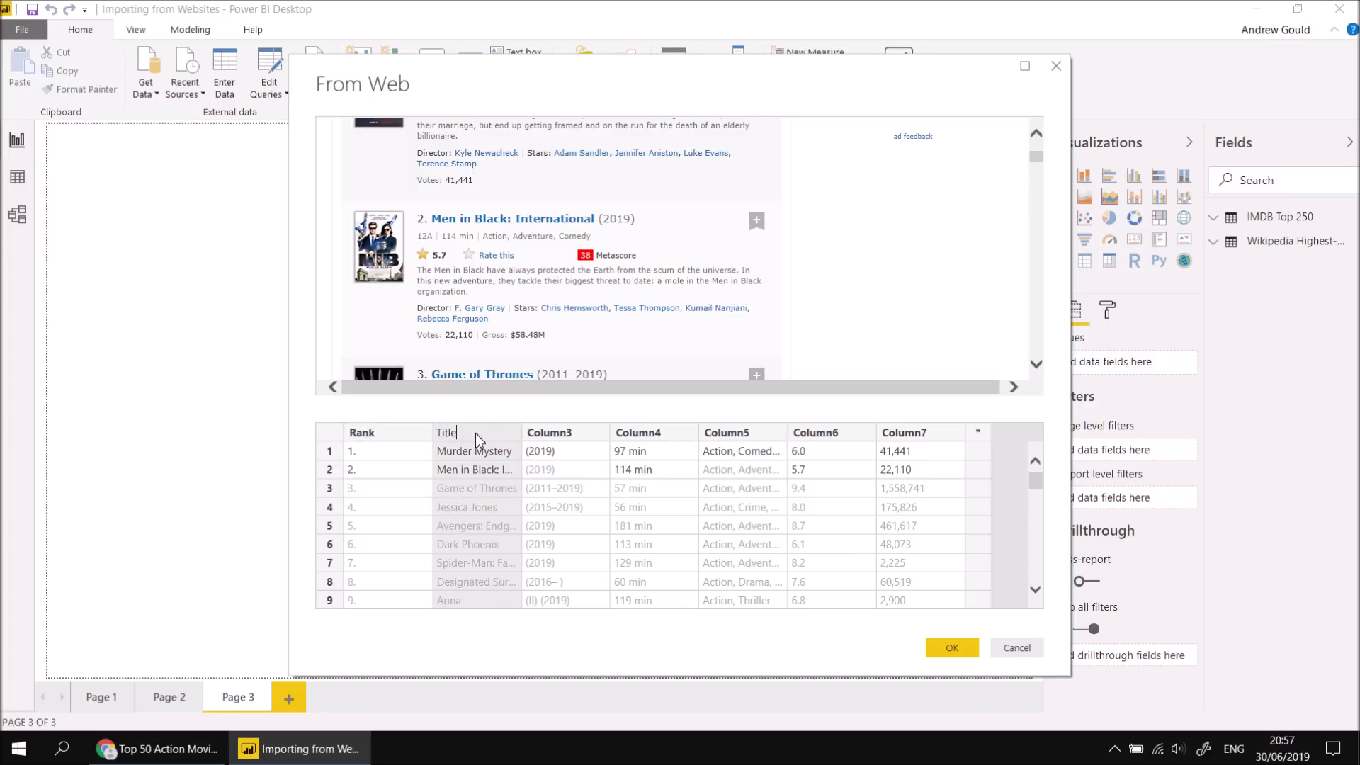
key(Return)
Rename Column3 of the example table to Year.
click(548, 434)
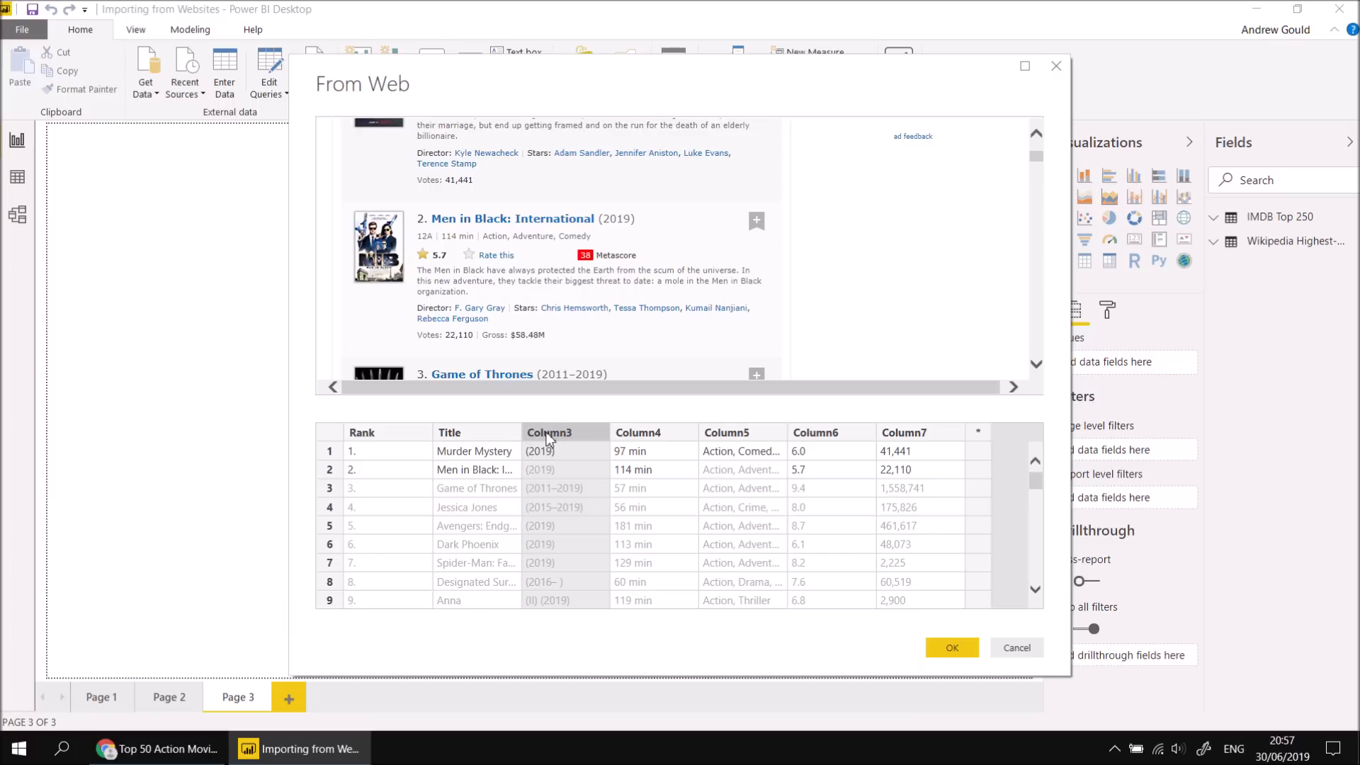
double_click(548, 434)
click(547, 434)
double_click(557, 434)
text(ar)
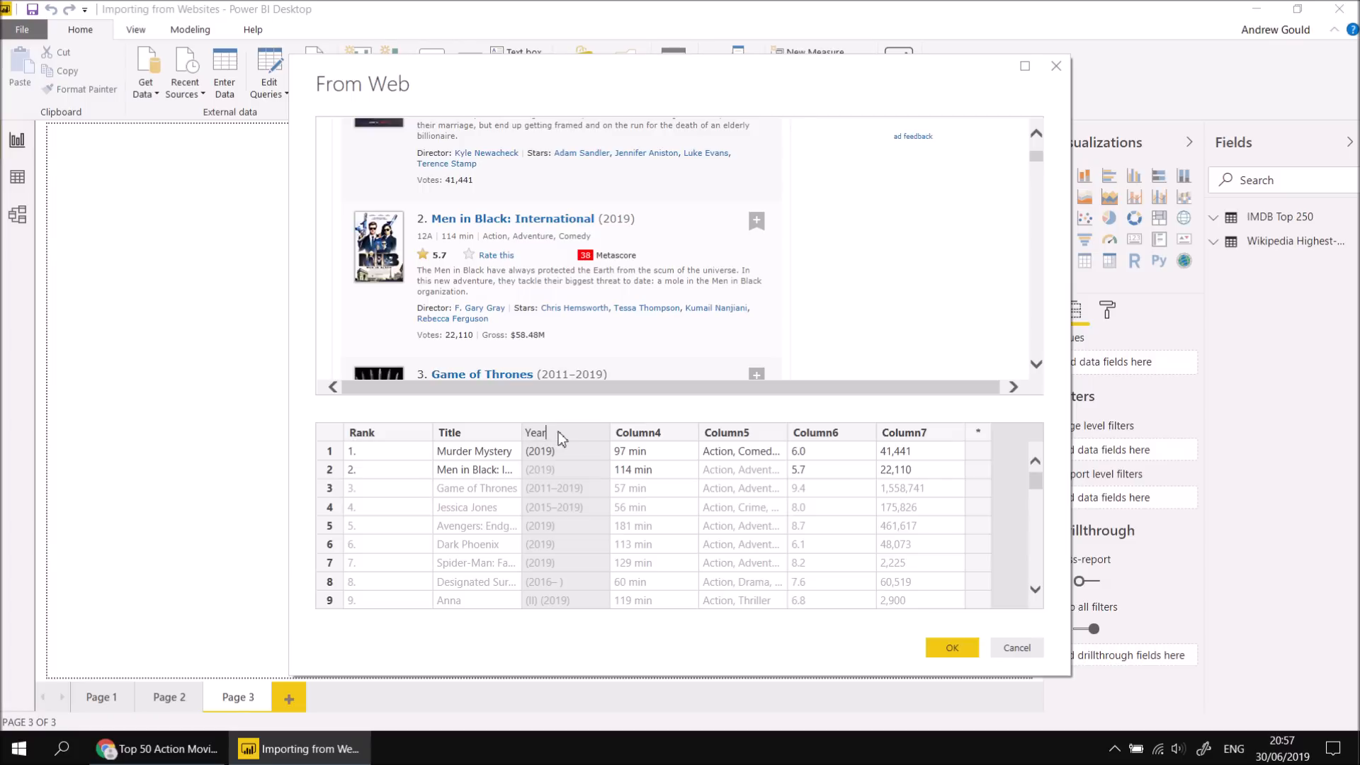
key(Return)
Rename Column4, which holds the film lengths in minutes, to RunTime.
double_click(646, 434)
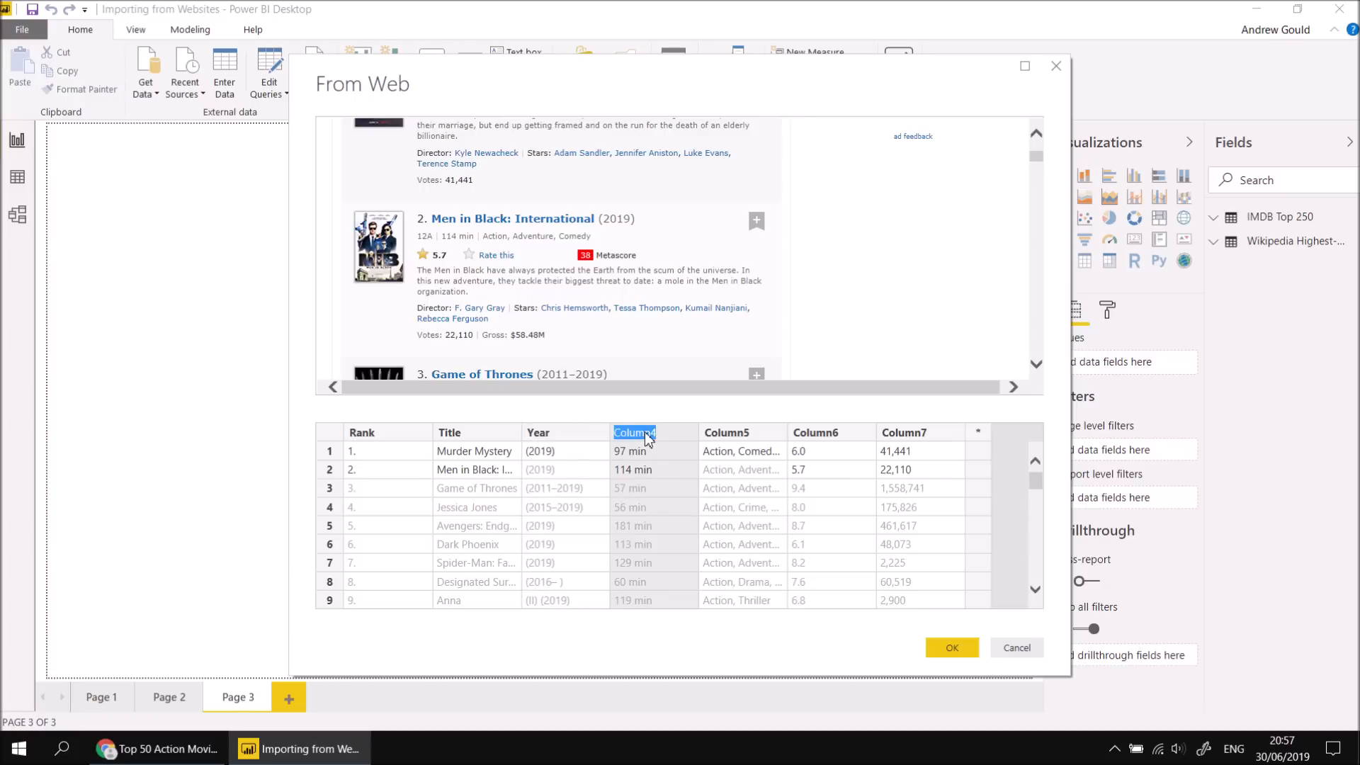
text(RunTim)
key(BackSpace)
key(BackSpace)
key(BackSpace)
key(BackSpace)
key(BackSpace)
key(BackSpace)
text(RunTime)
Rename Column5 of the example table to Genres.
click(734, 434)
double_click(734, 433)
text(Genres)
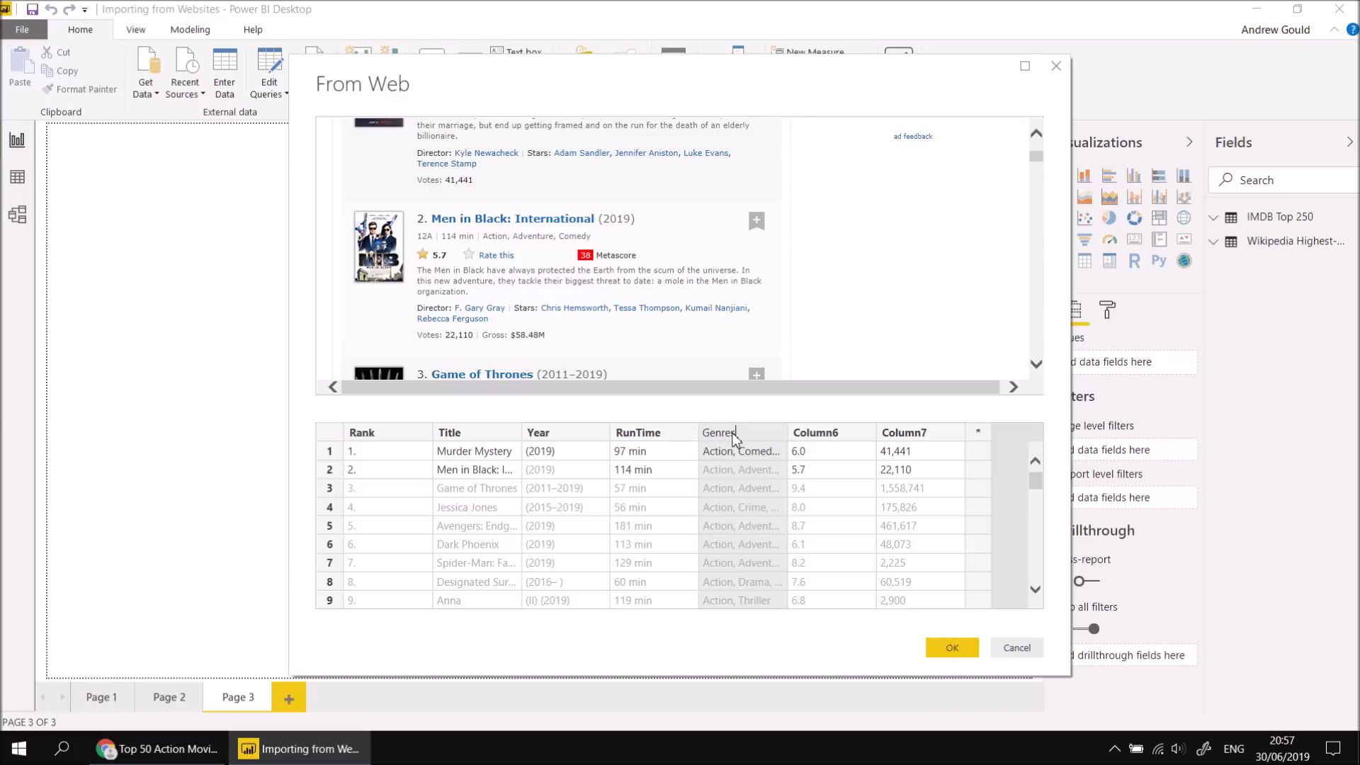
key(Return)
Rename Column6 to Rating and Column7 to Votes in the example table.
click(829, 434)
double_click(829, 434)
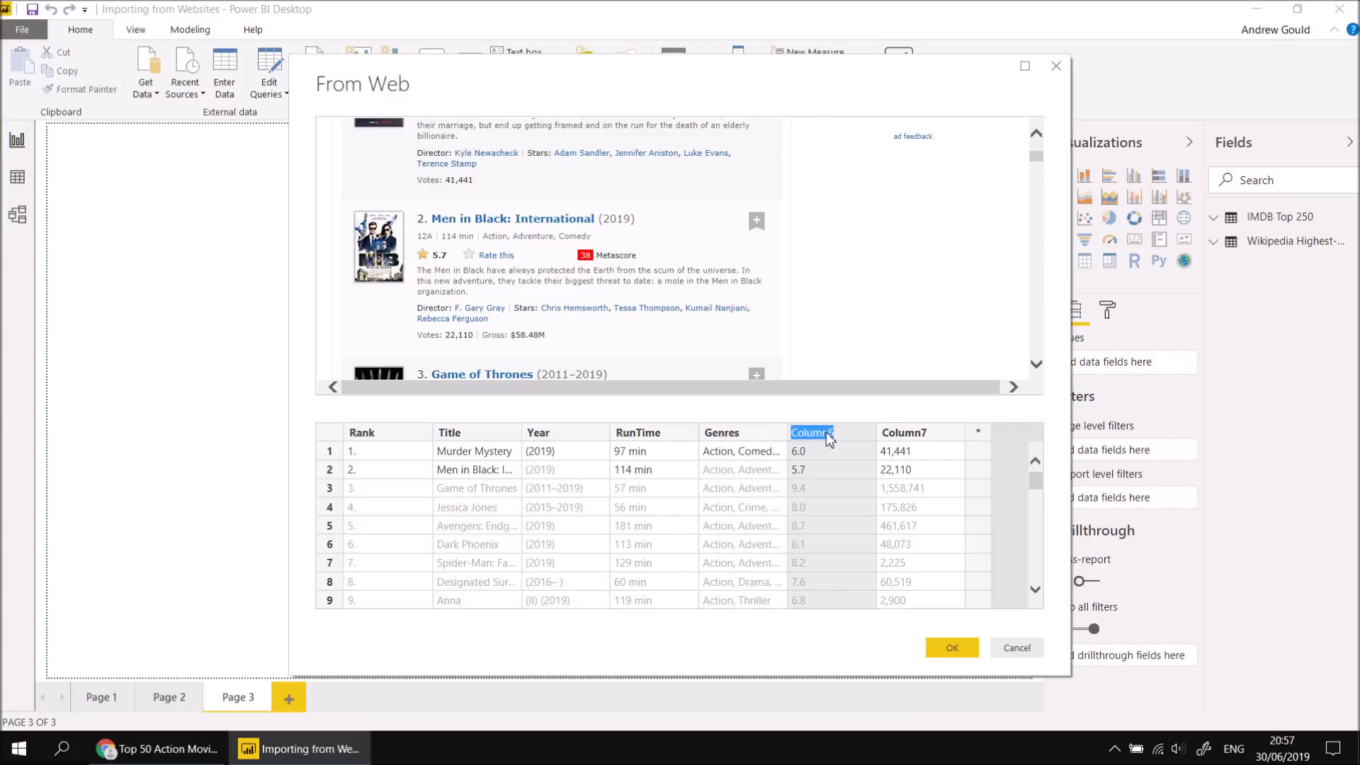
text(Rating)
key(Return)
click(907, 433)
double_click(907, 434)
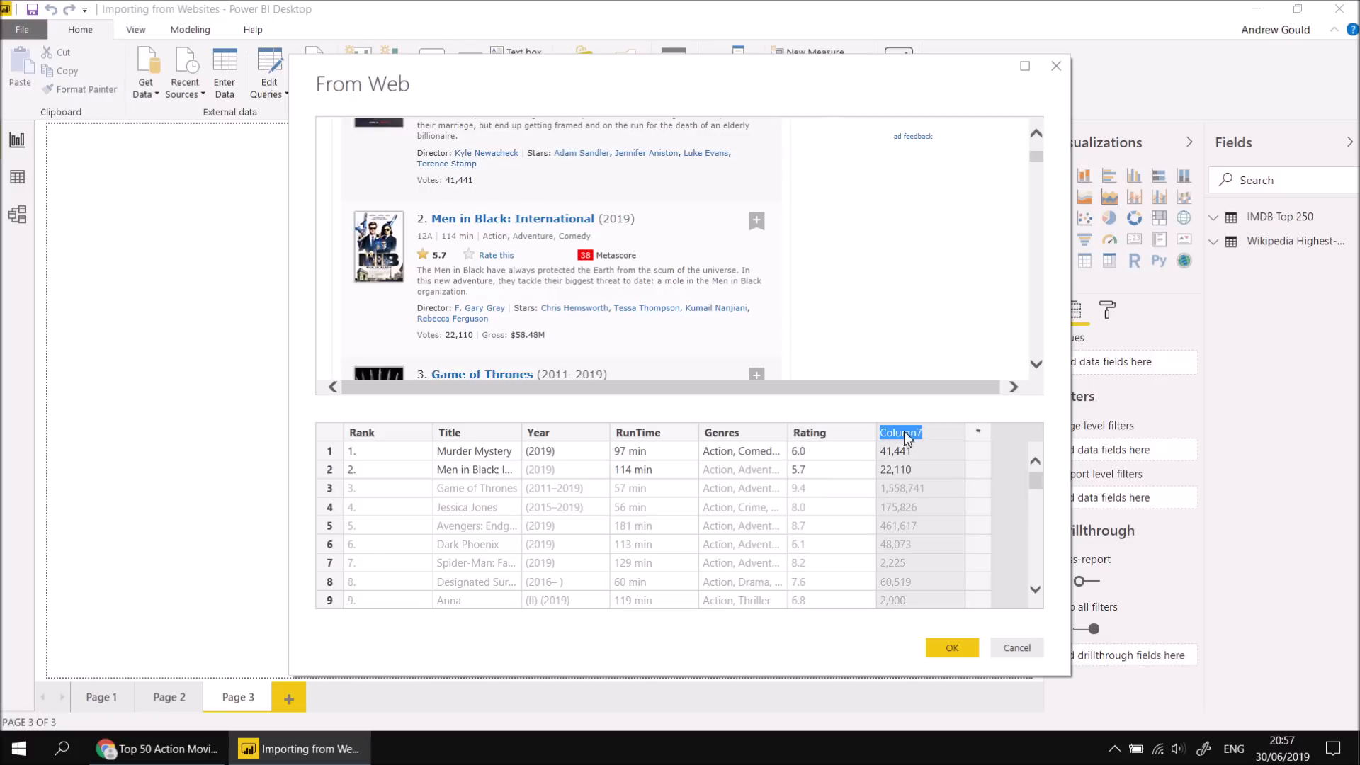
text(Votes)
key(Return)
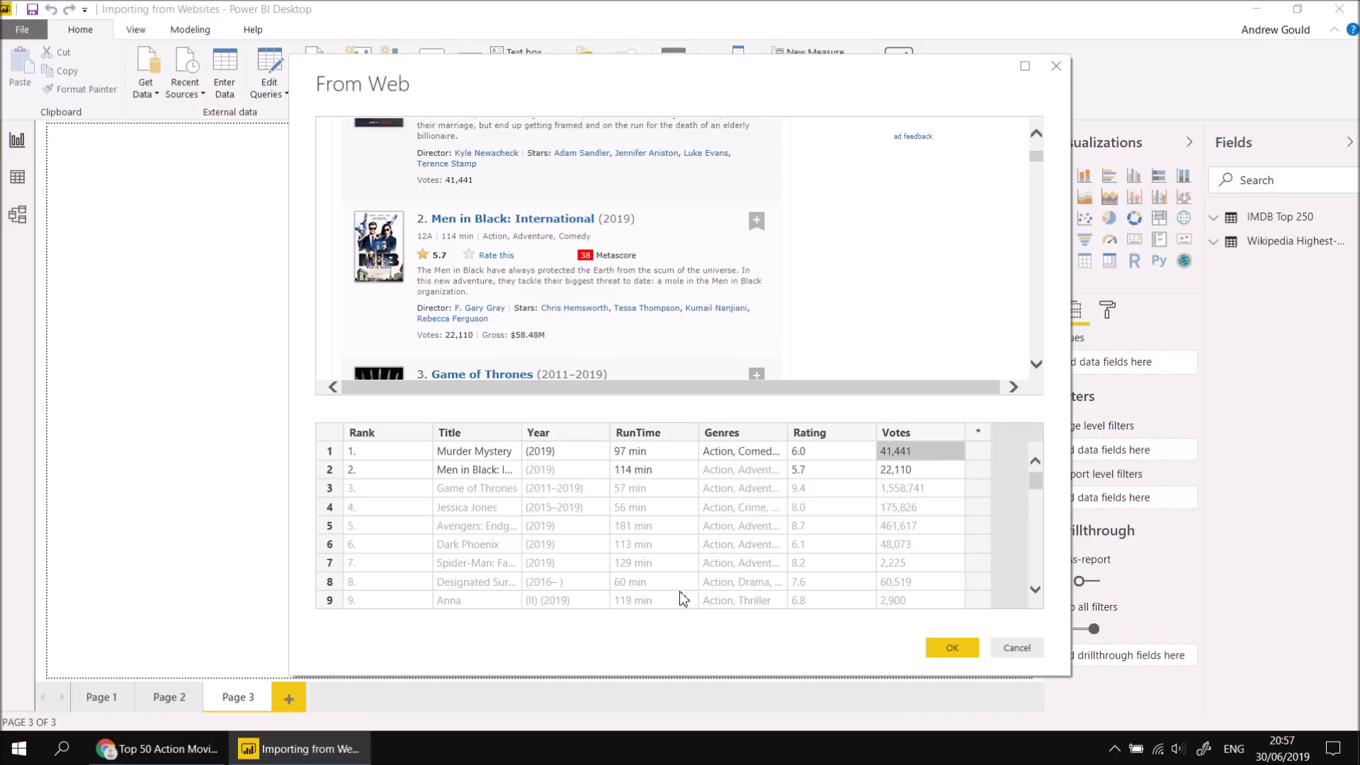
Accept the example-based custom table and open it for editing in the Power Query Editor.
click(950, 648)
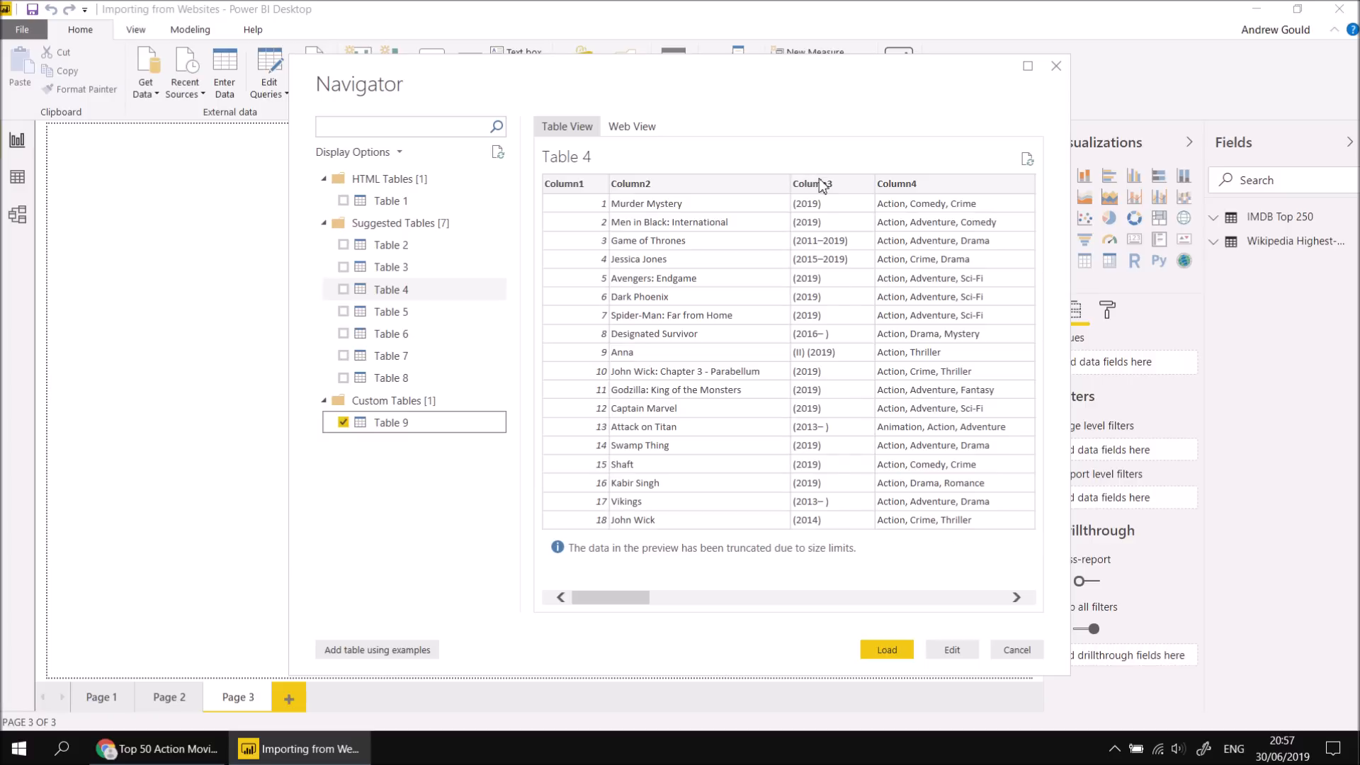
click(951, 649)
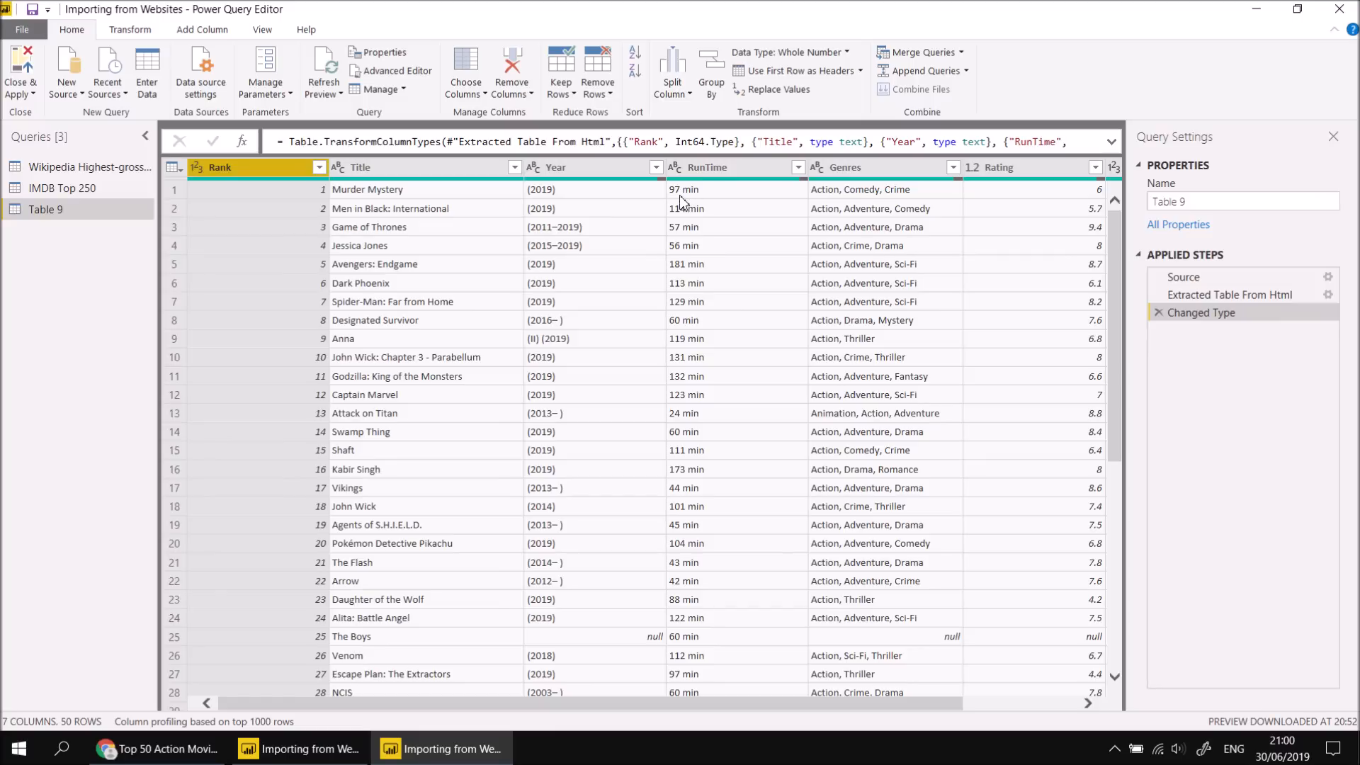
Extract the text before the space delimiter in the RunTime column and change its data type to Whole Number.
click(698, 174)
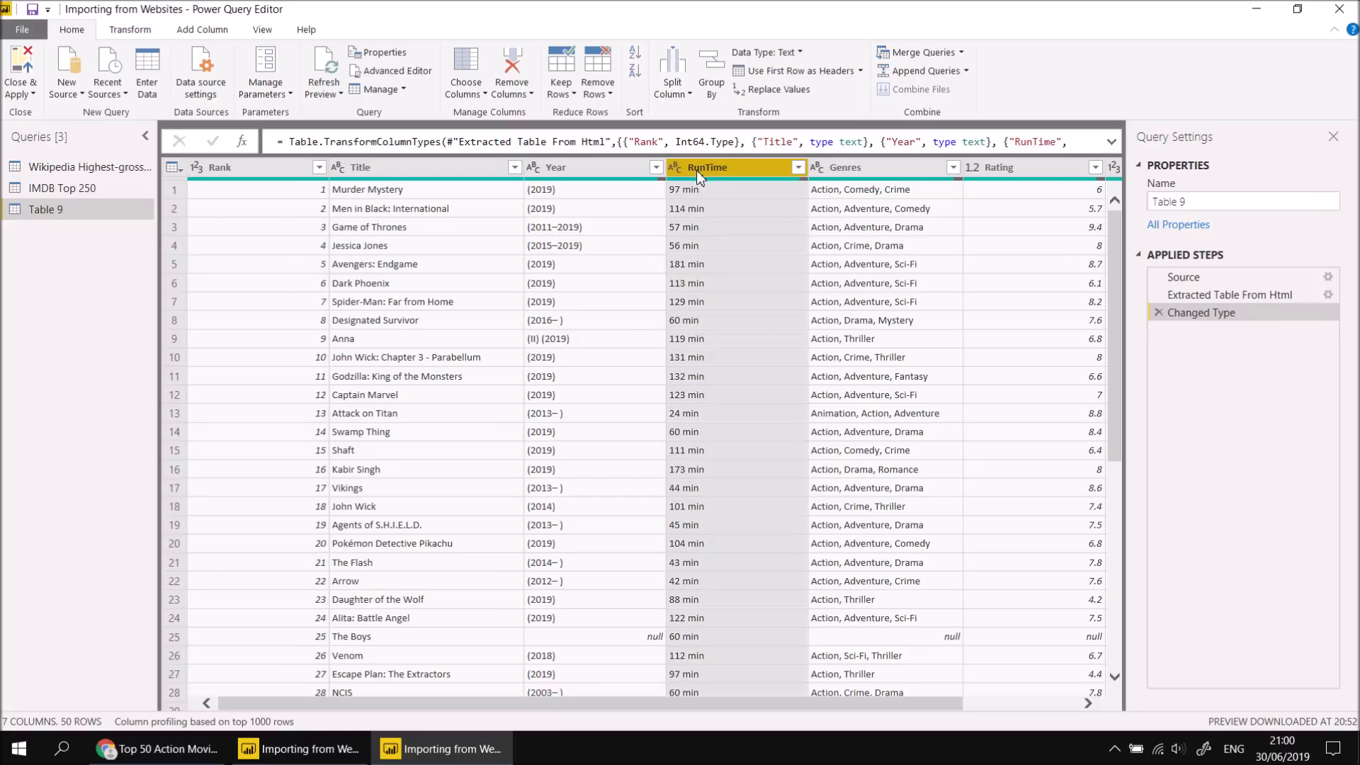
click(142, 32)
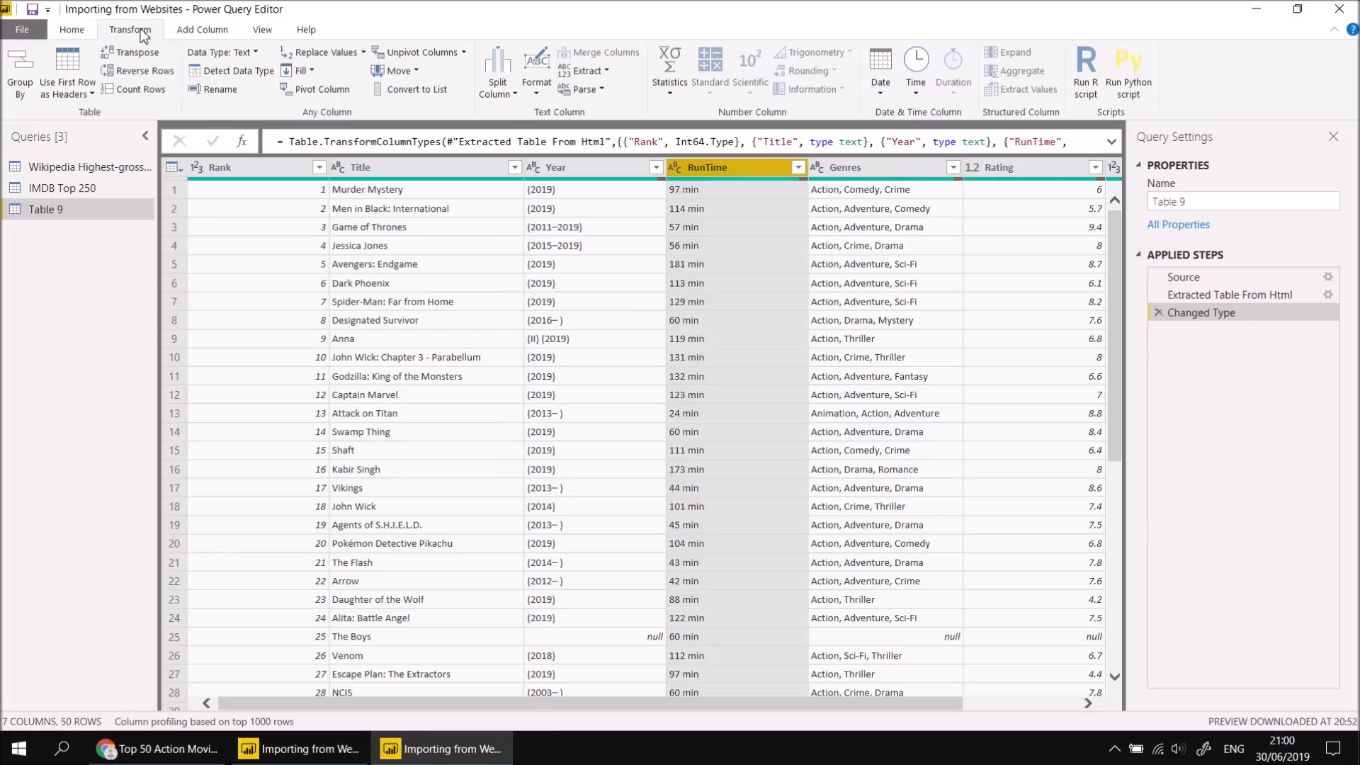
click(605, 71)
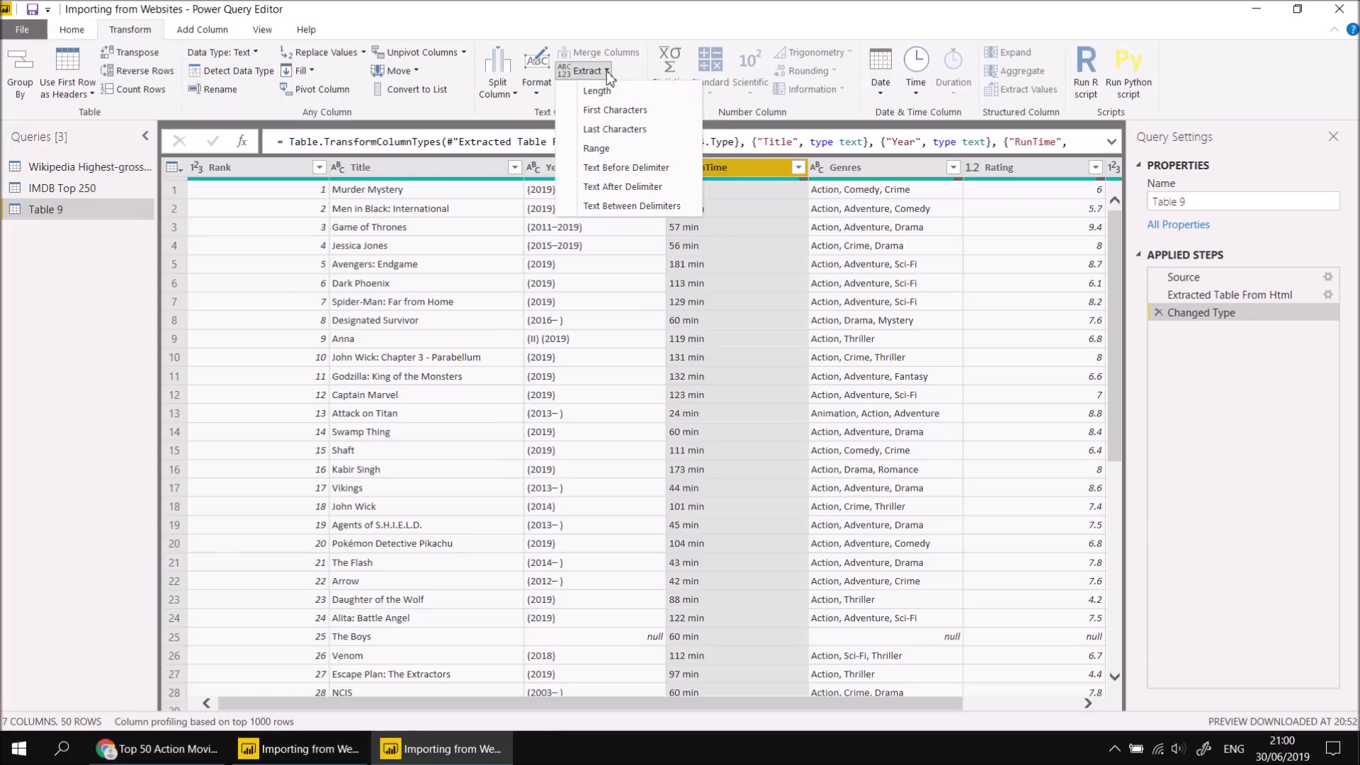
click(618, 168)
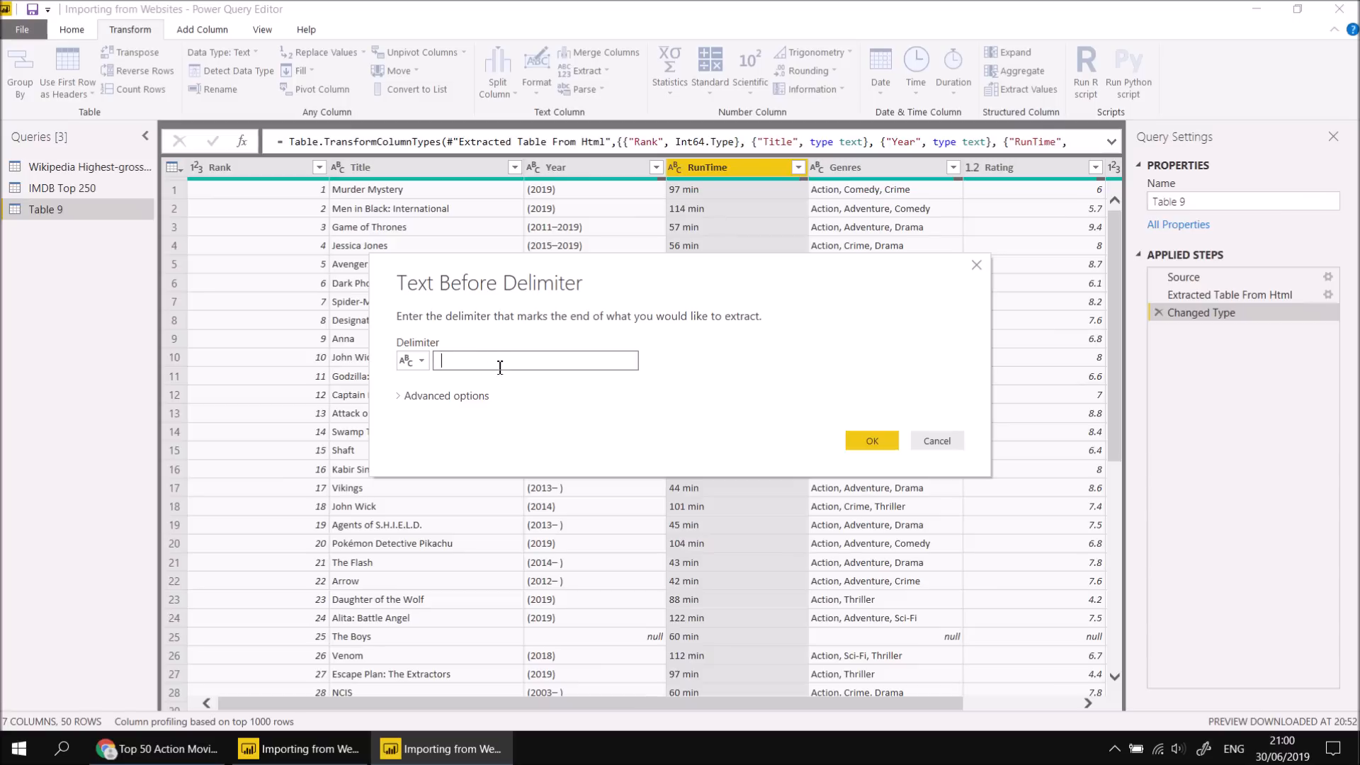
click(872, 440)
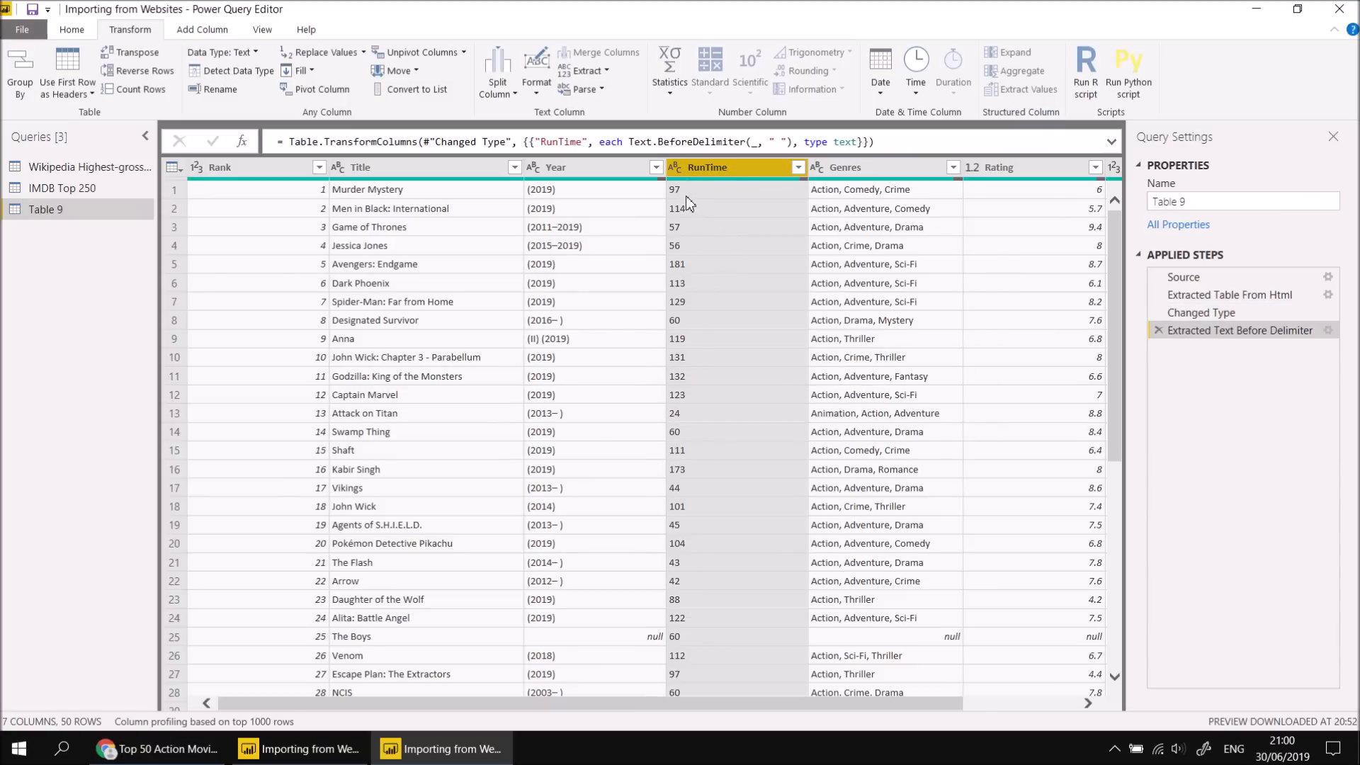
click(676, 168)
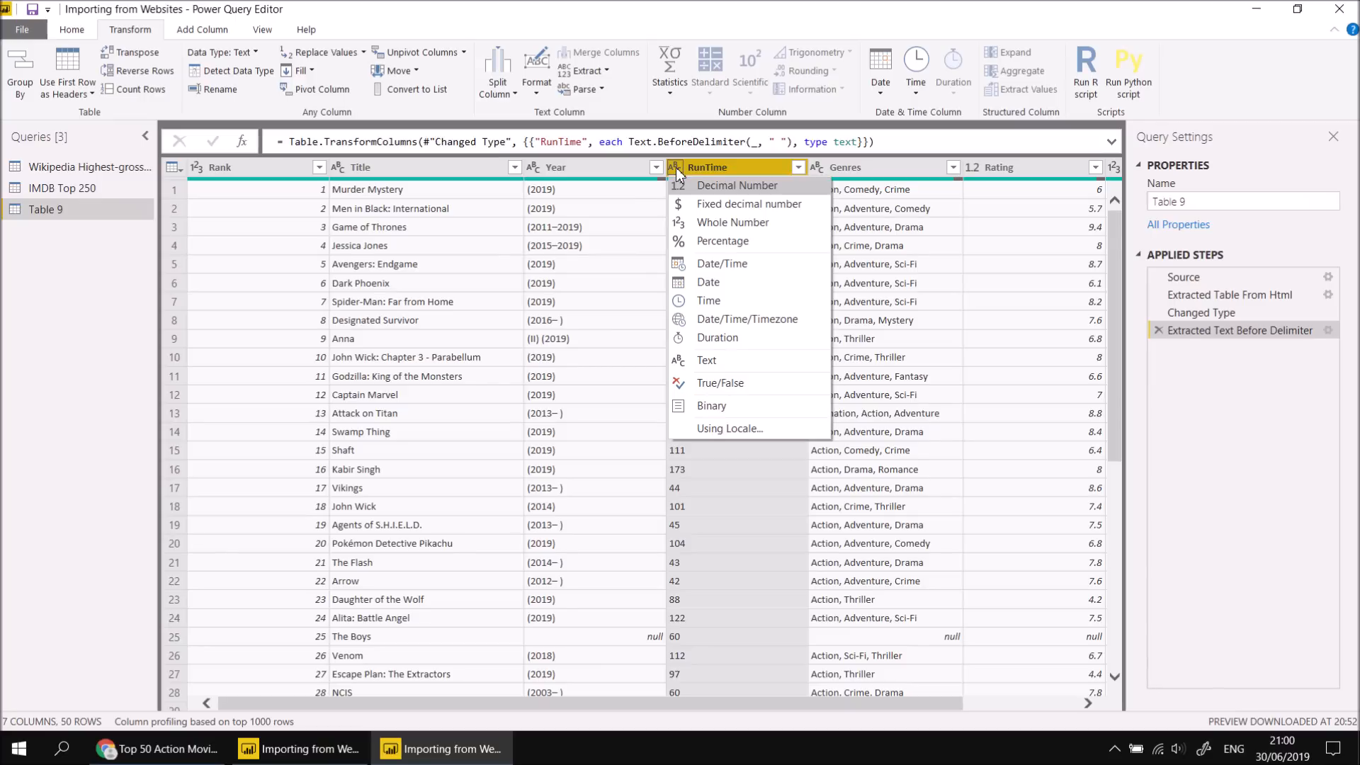
click(692, 224)
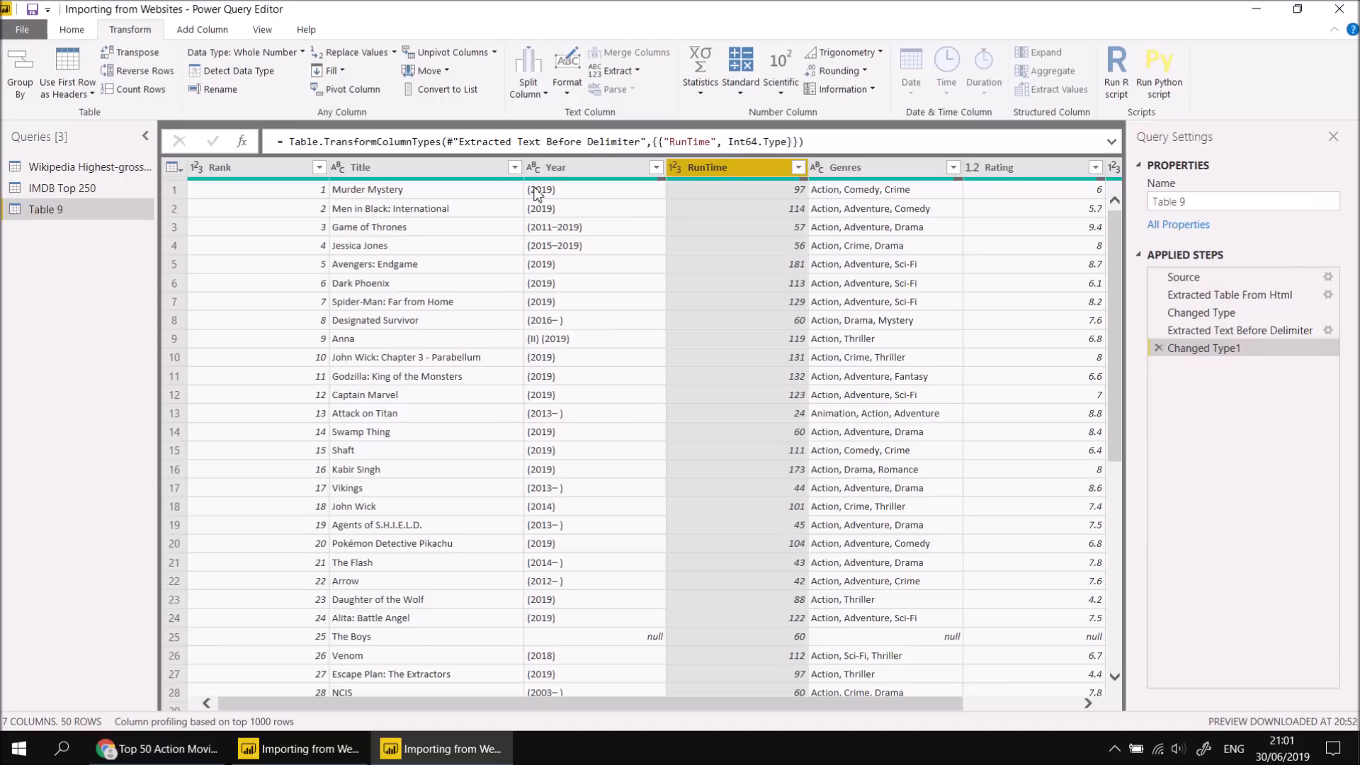
Split the Year column by non-digit to digit and remove the resulting Year.1 column.
right_click(567, 171)
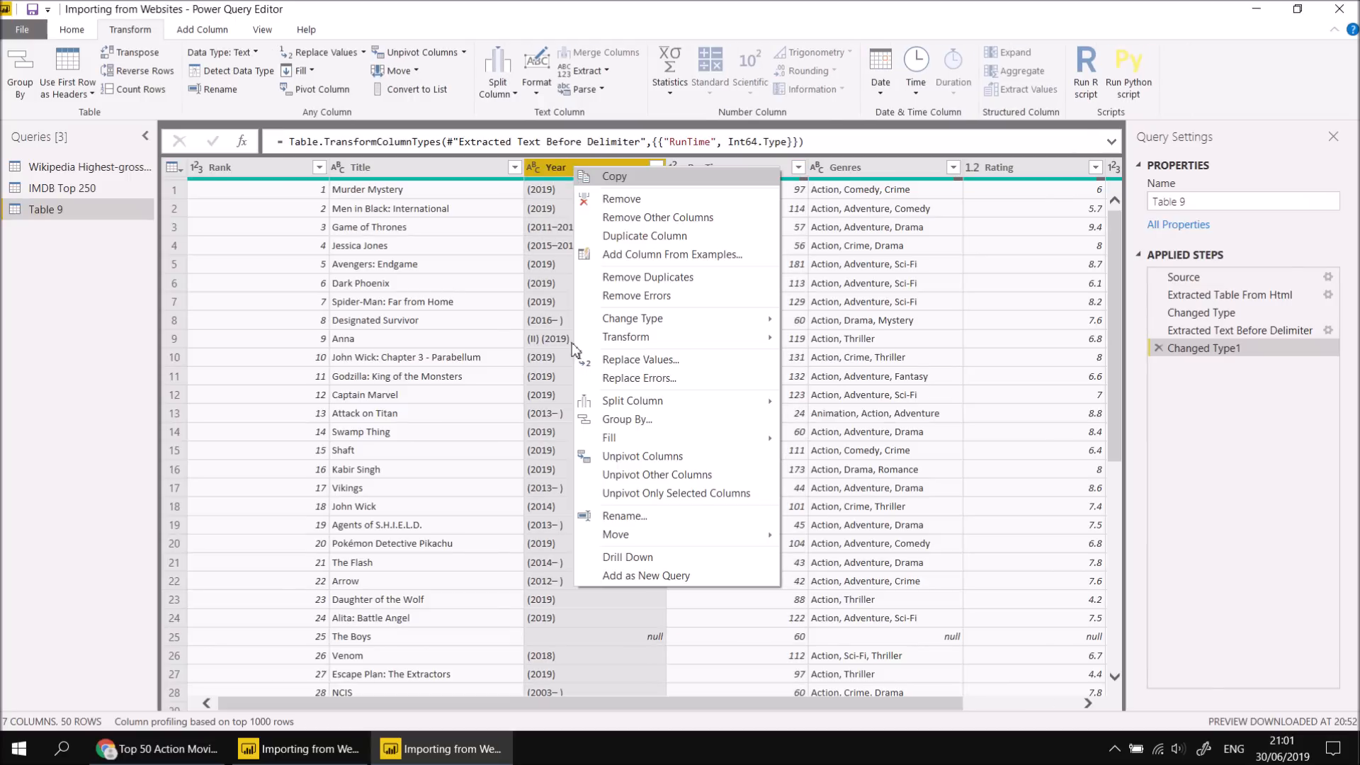
mouse_move(669, 399)
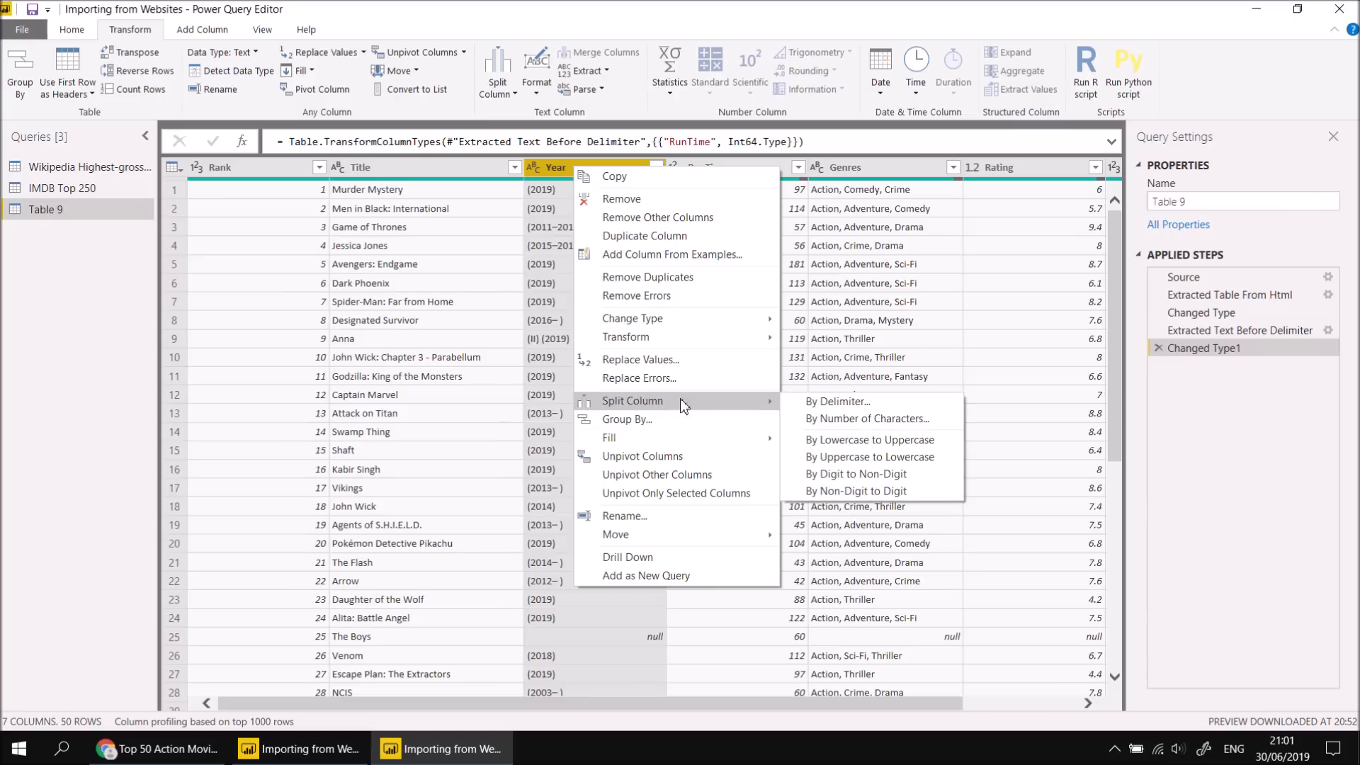
click(831, 493)
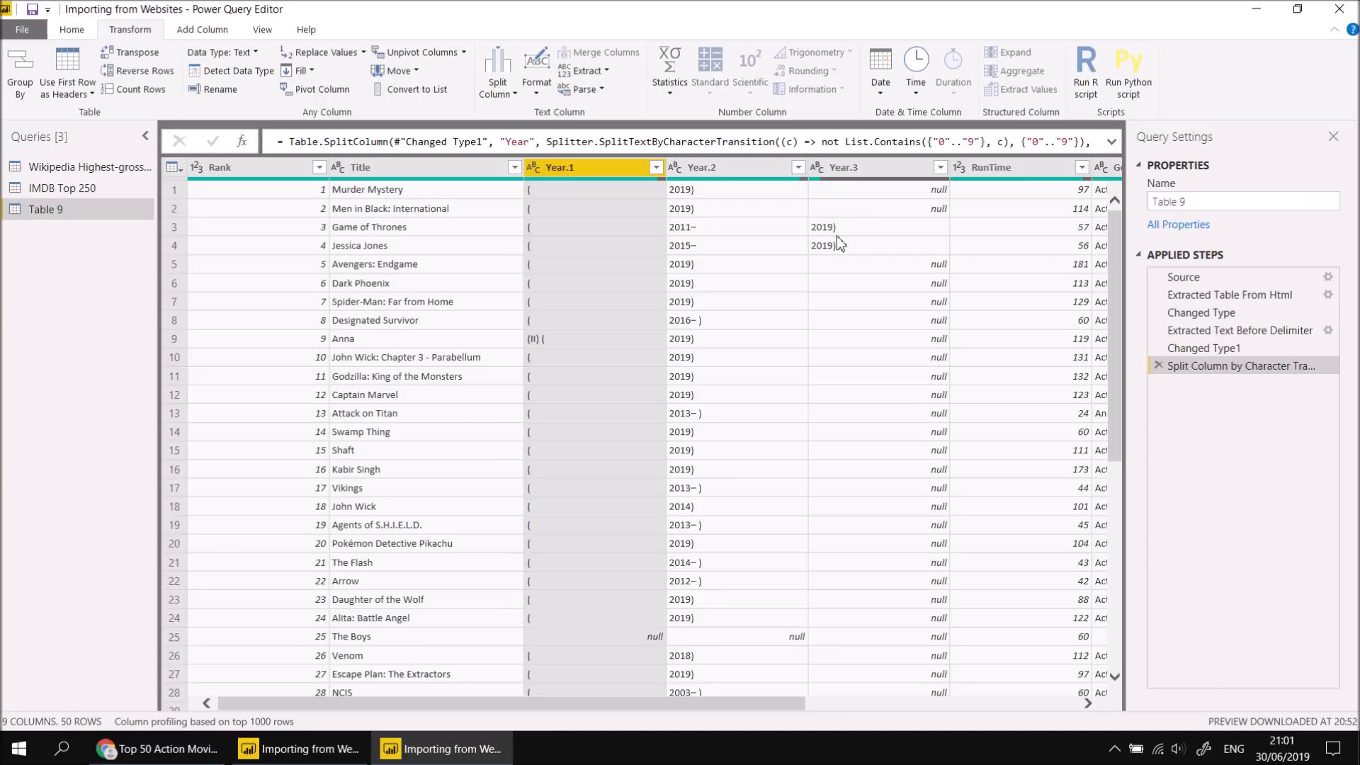
right_click(571, 168)
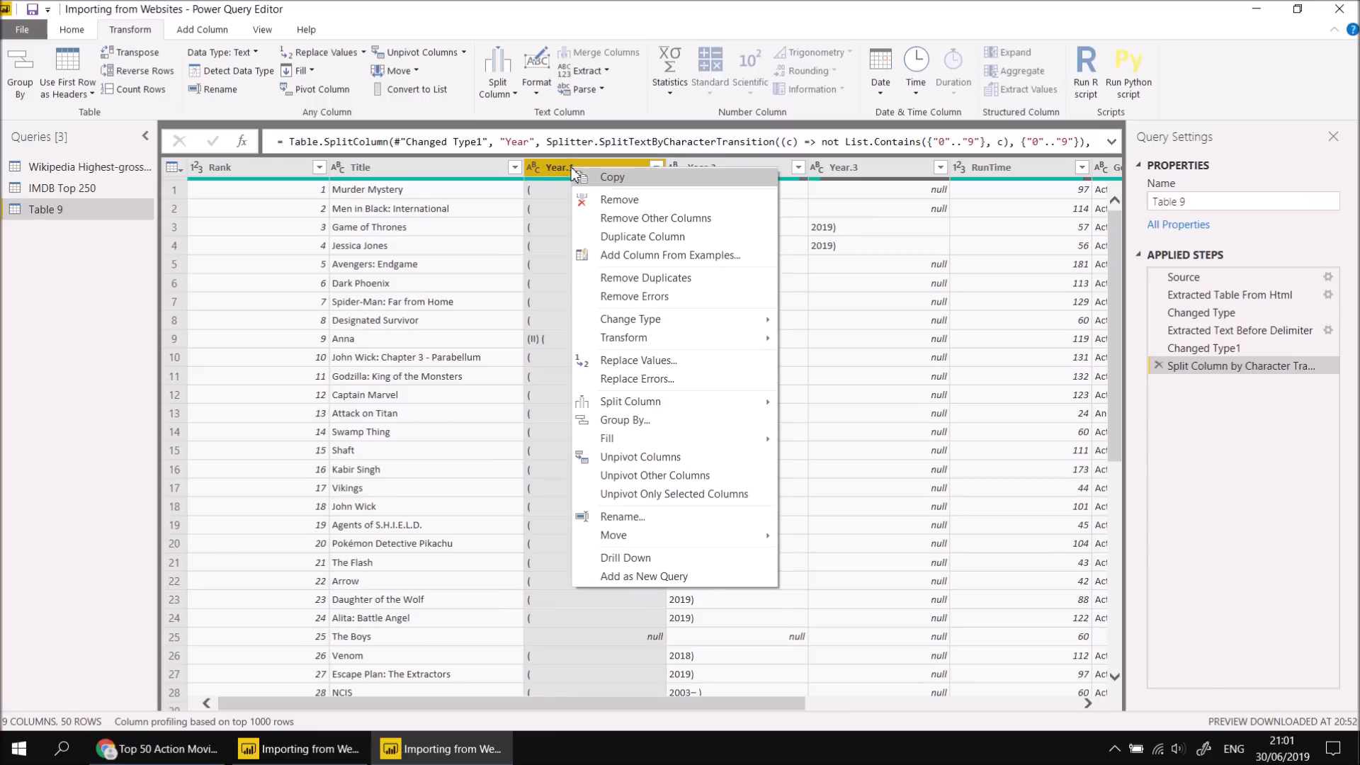
click(599, 202)
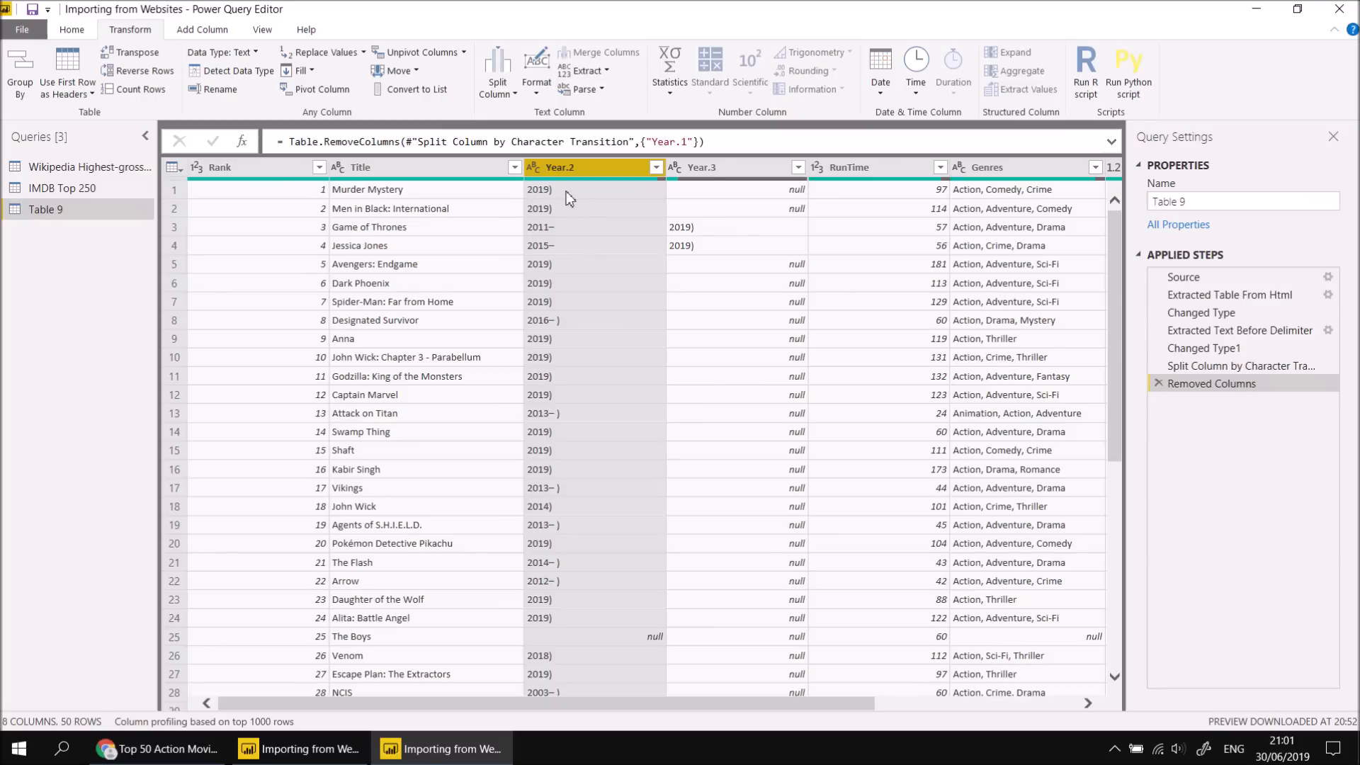
Extract the first 4 characters of the Year.2 column and change its data type to Whole Number.
scroll(567, 204, down, 4)
scroll(567, 209, up, 4)
click(604, 72)
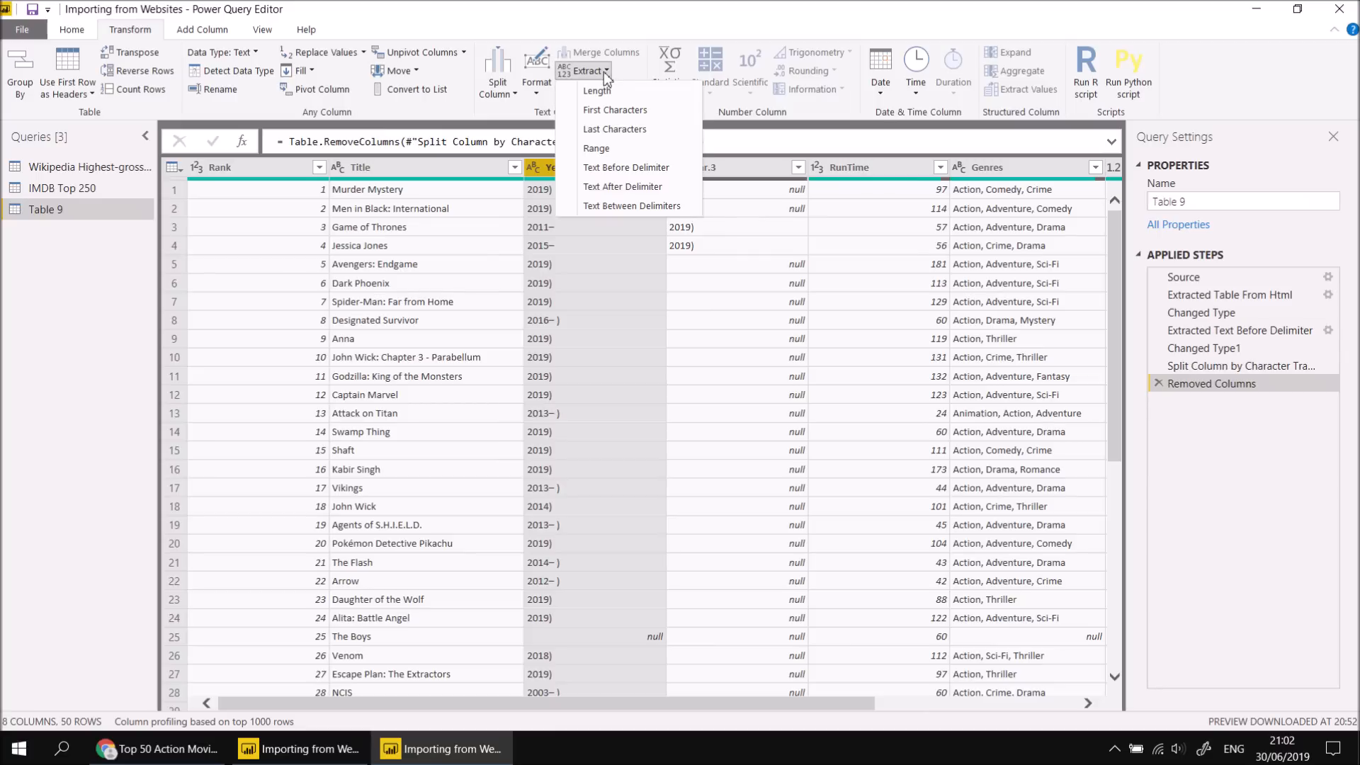
click(610, 112)
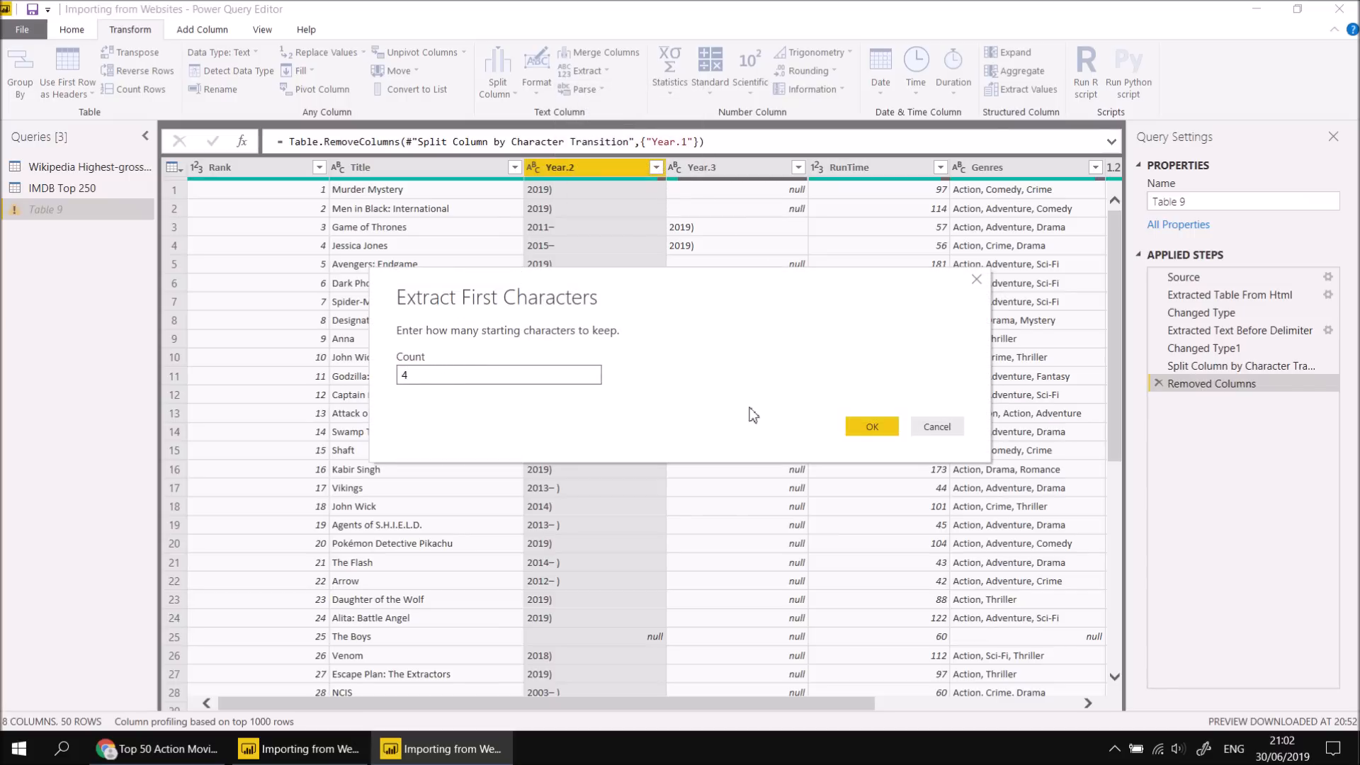
click(872, 426)
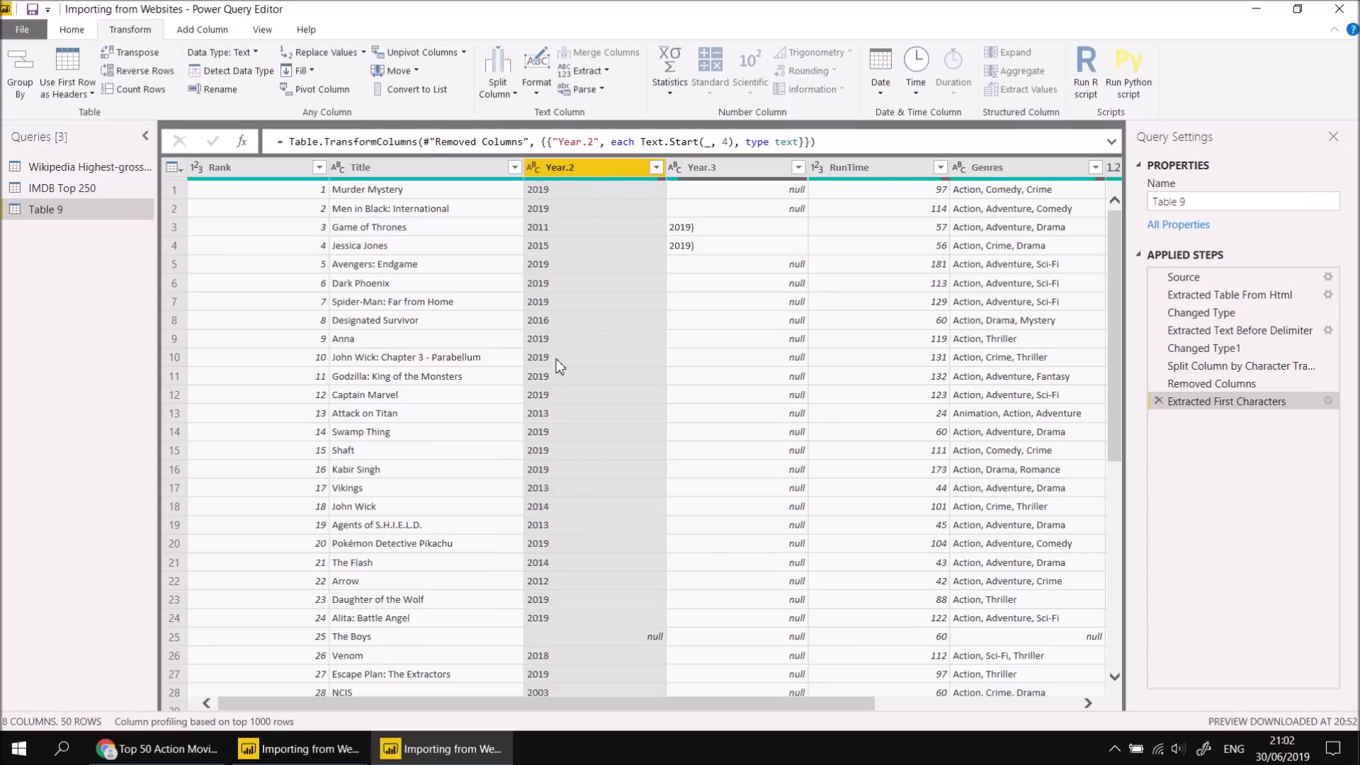
click(534, 168)
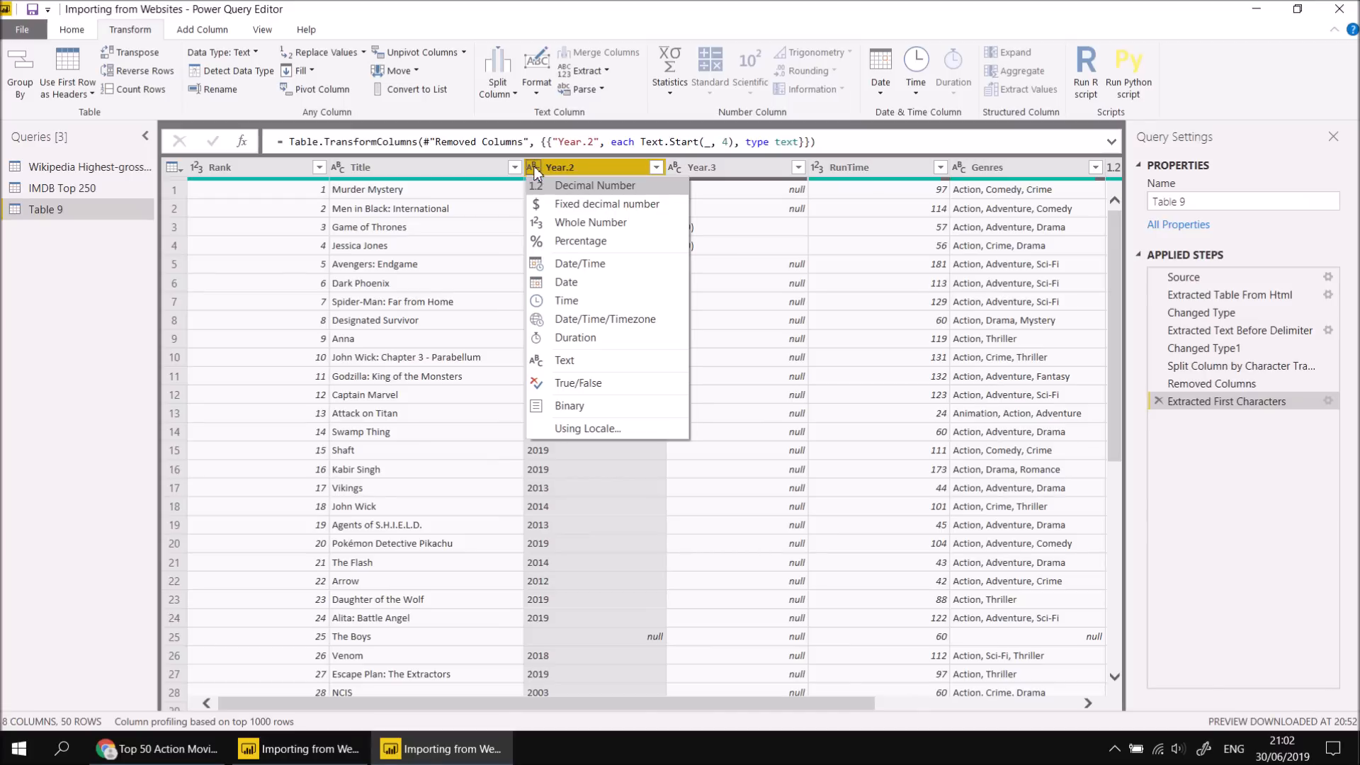
click(577, 222)
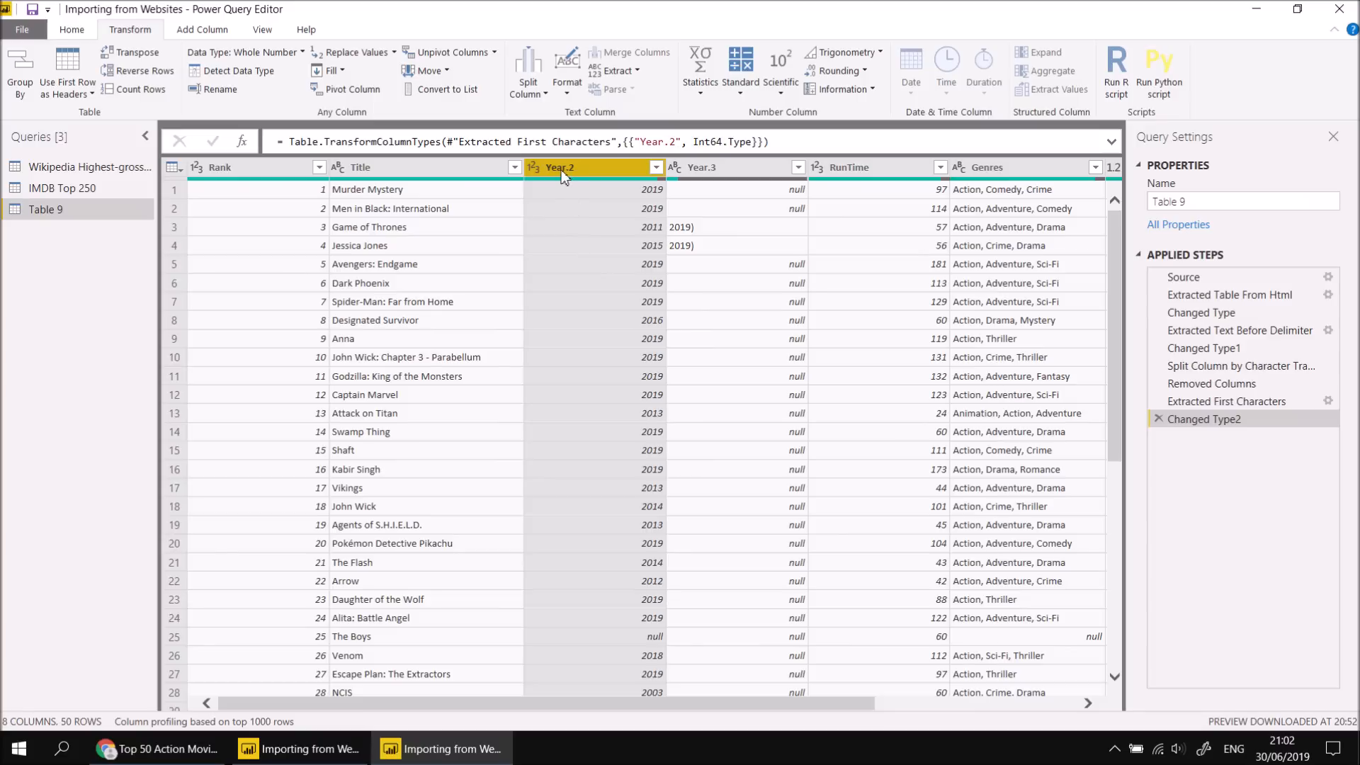
Rename the Year.2 column to Start Year.
double_click(561, 170)
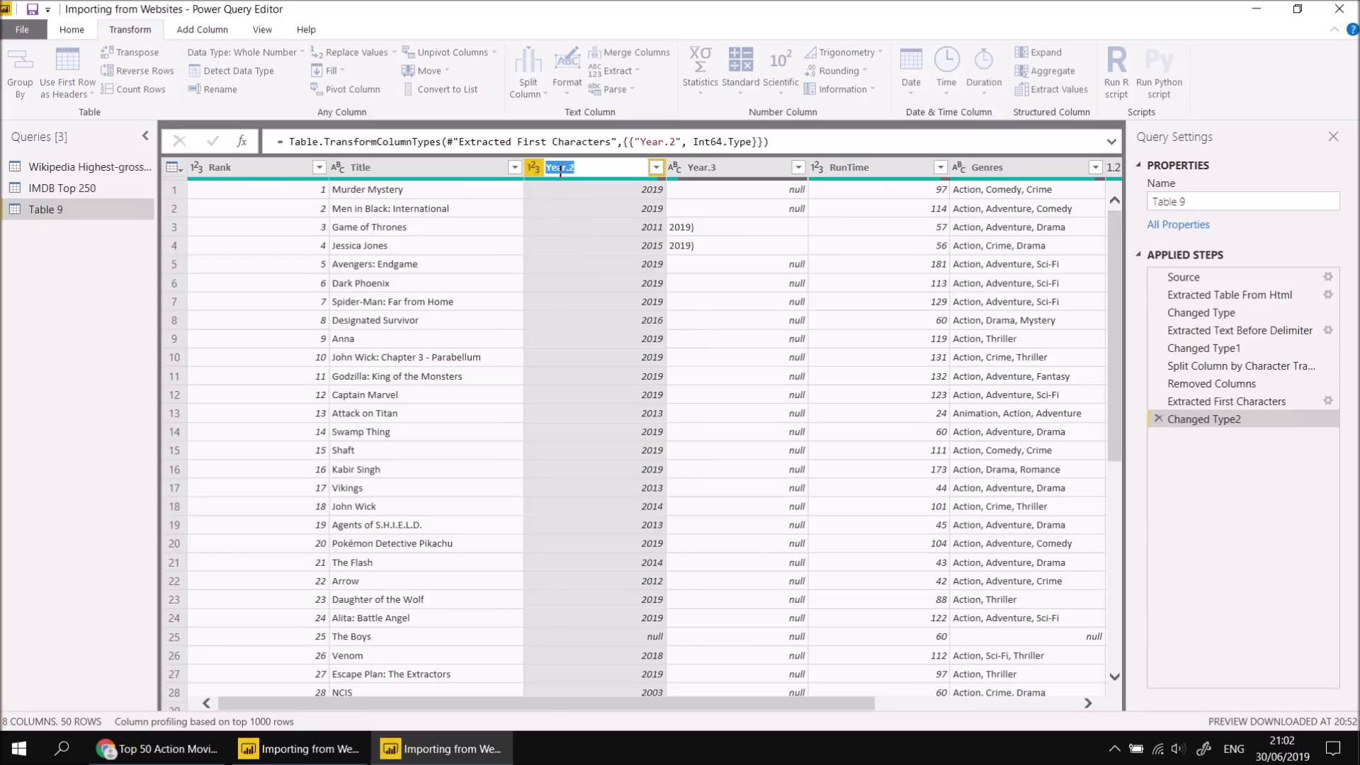
text(Start Year)
key(Return)
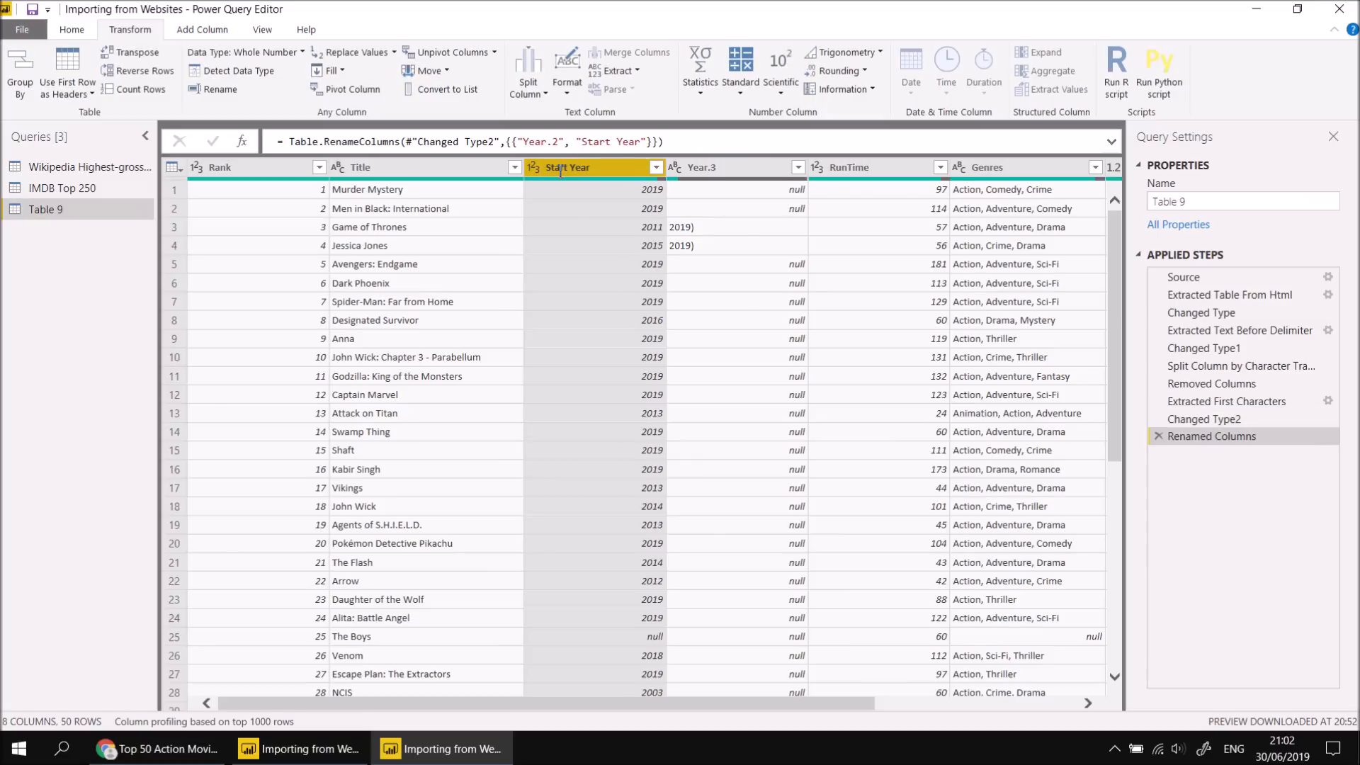
Extract the first 4 characters of the Year.3 column and change its data type to Whole Number.
click(705, 174)
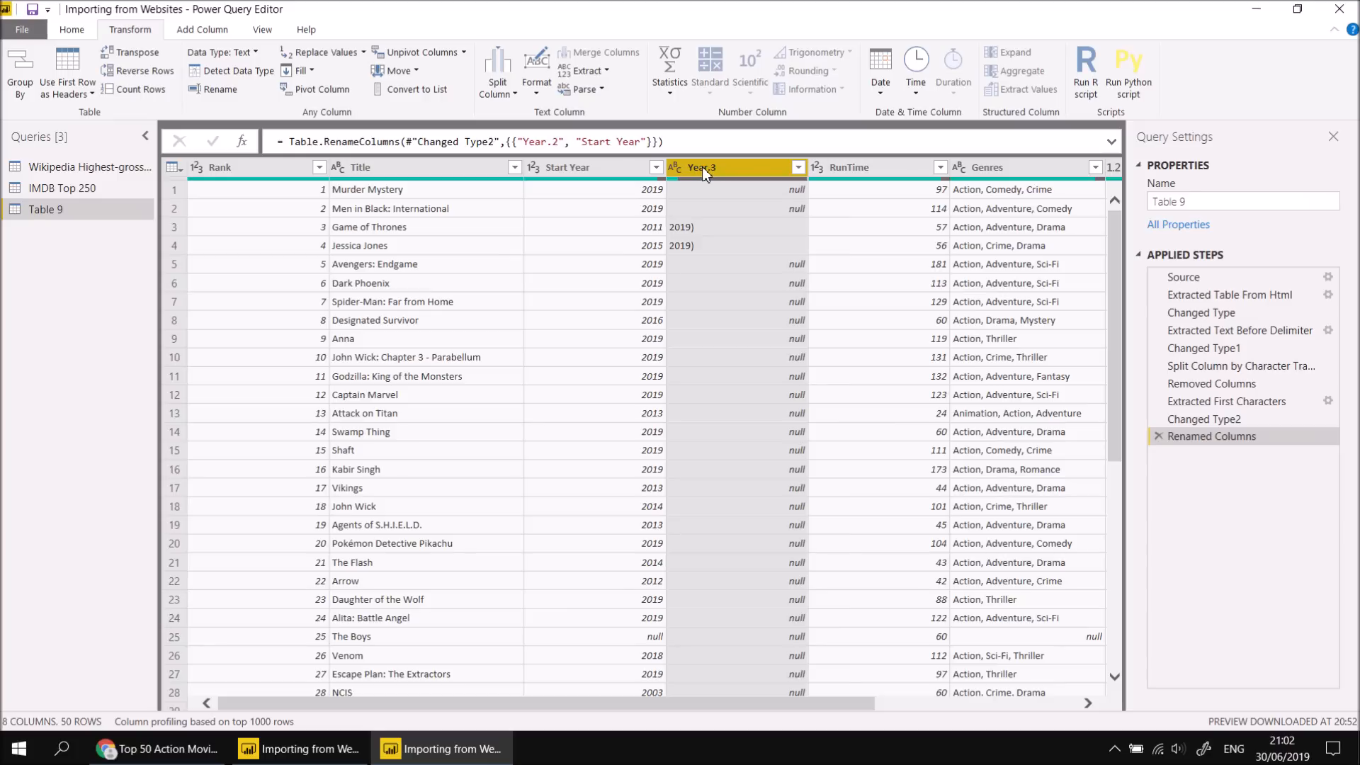
click(599, 71)
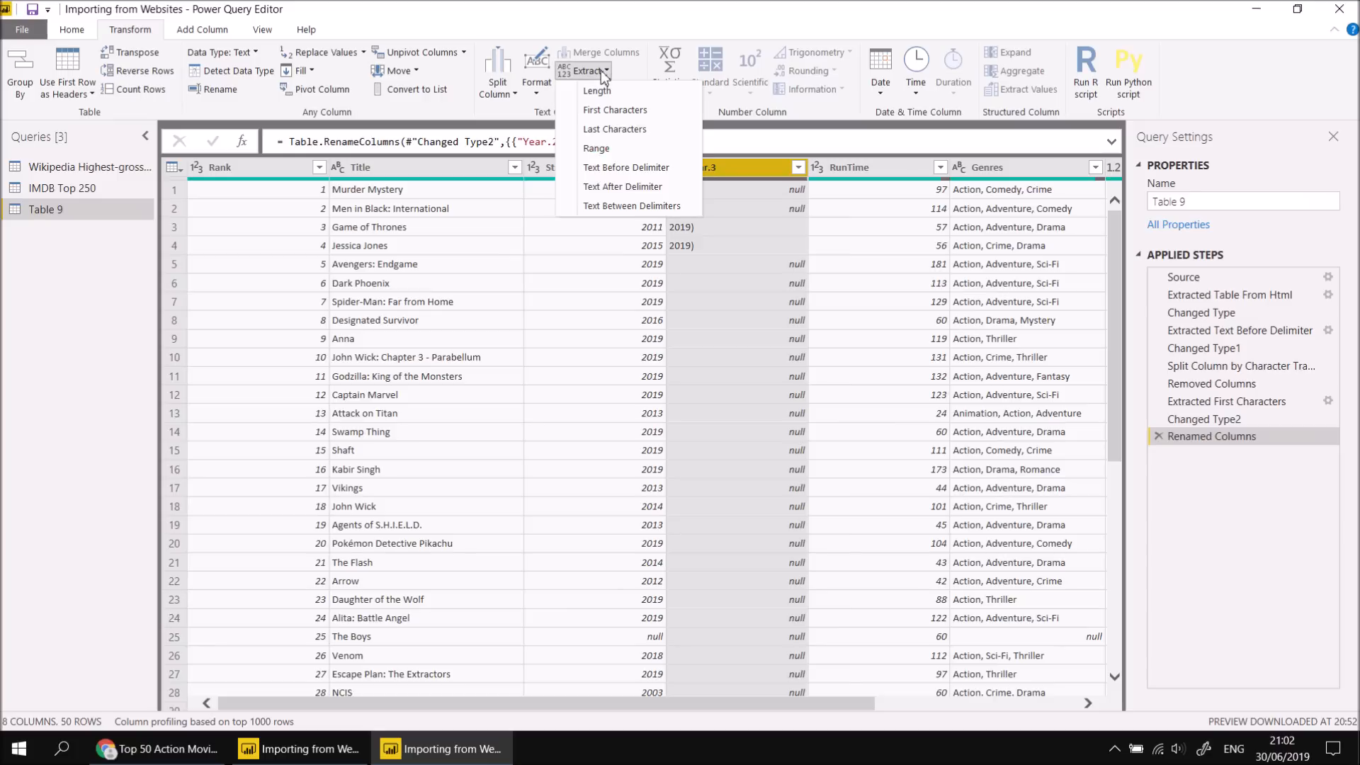
click(607, 109)
text(4)
click(850, 429)
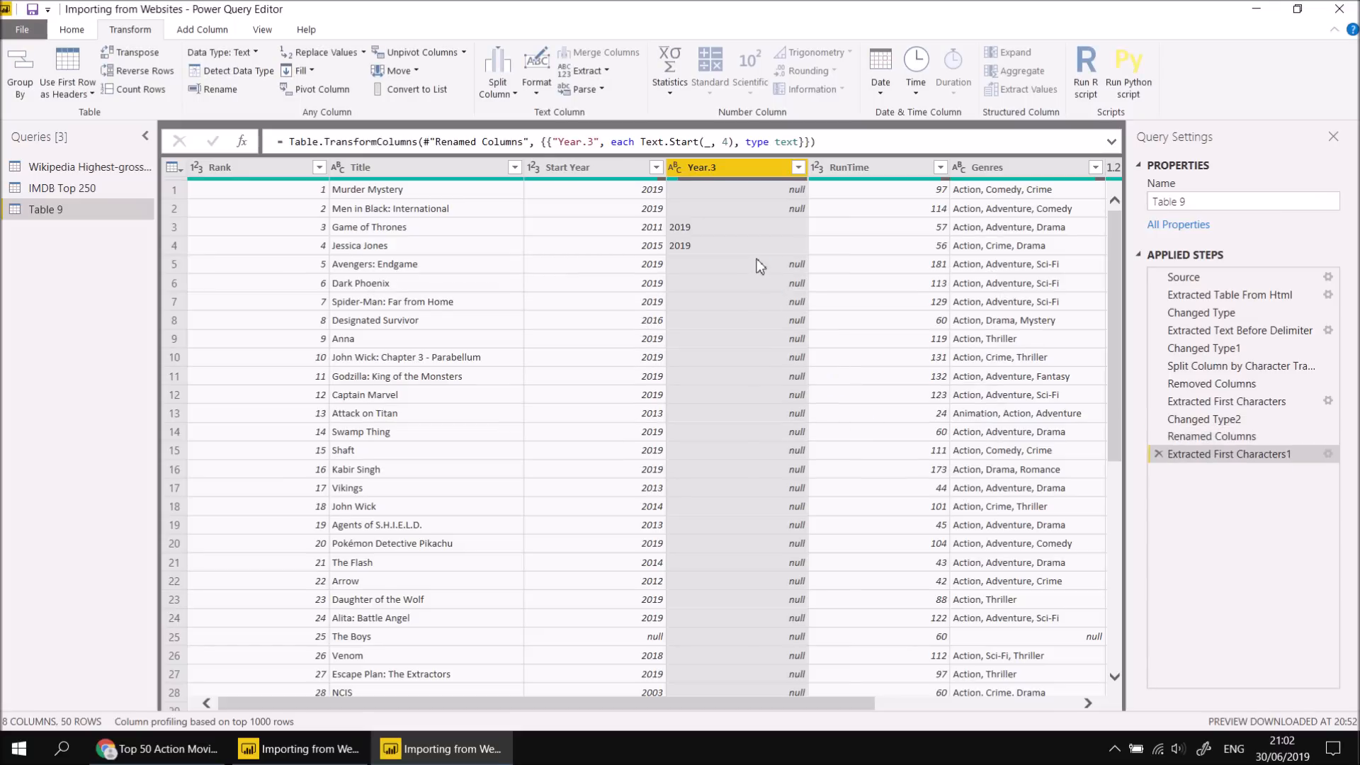
click(676, 168)
click(714, 222)
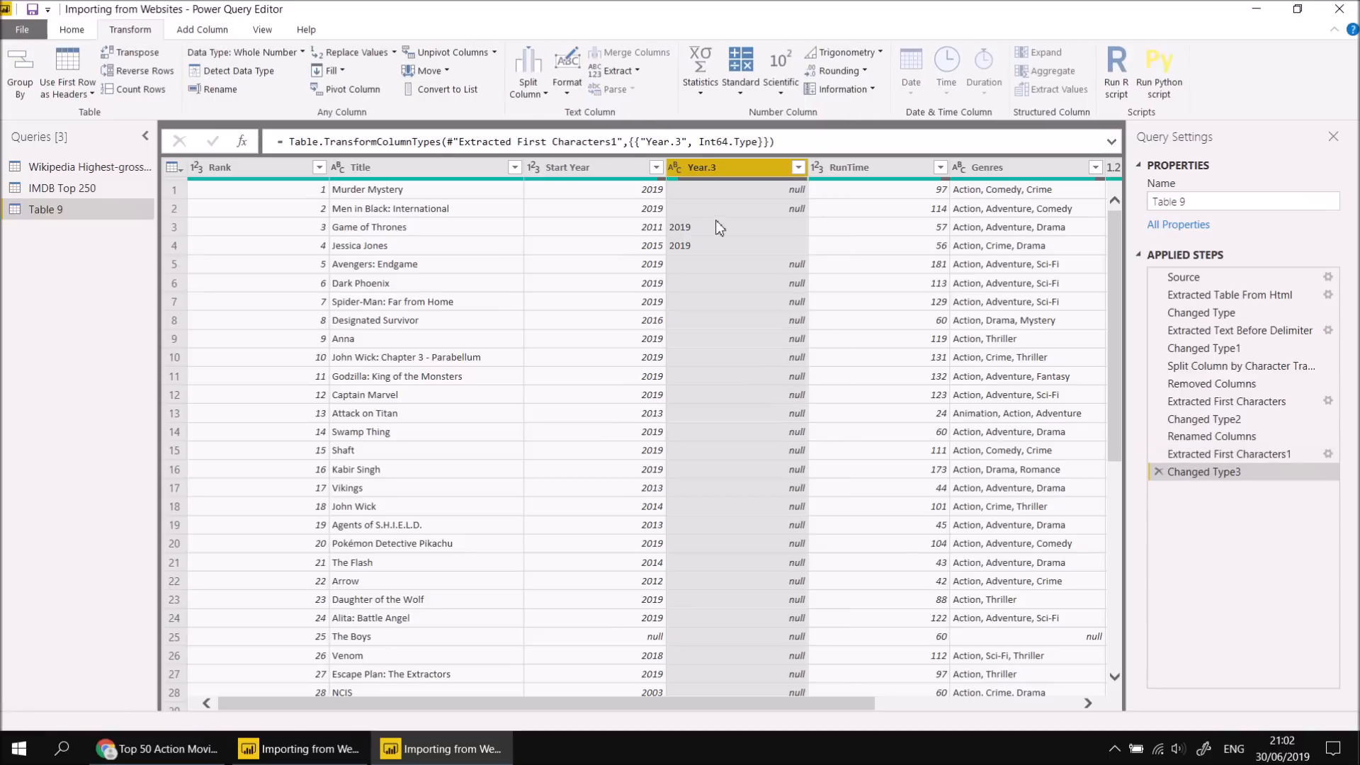
Rename the Year.3 column to End Year and review the remaining columns of the table.
double_click(709, 168)
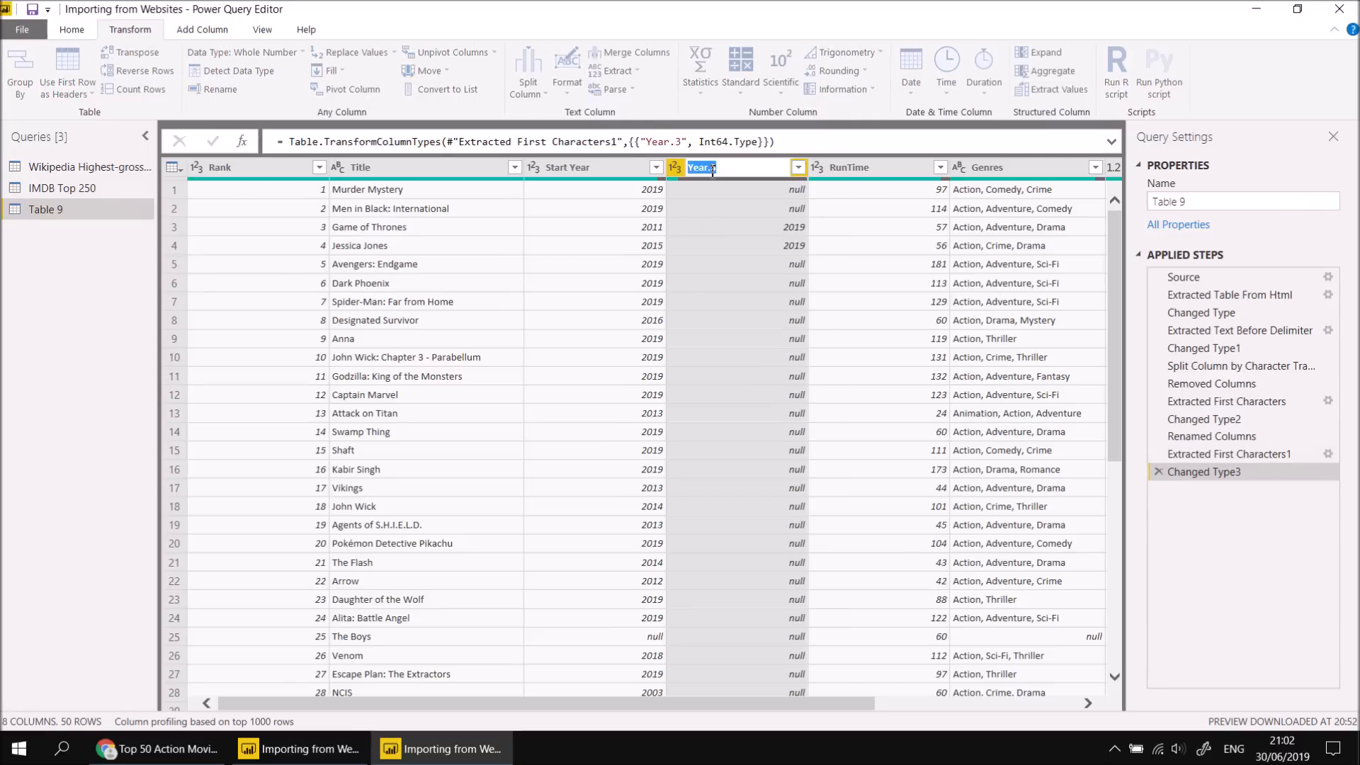
text(End Year)
key(Return)
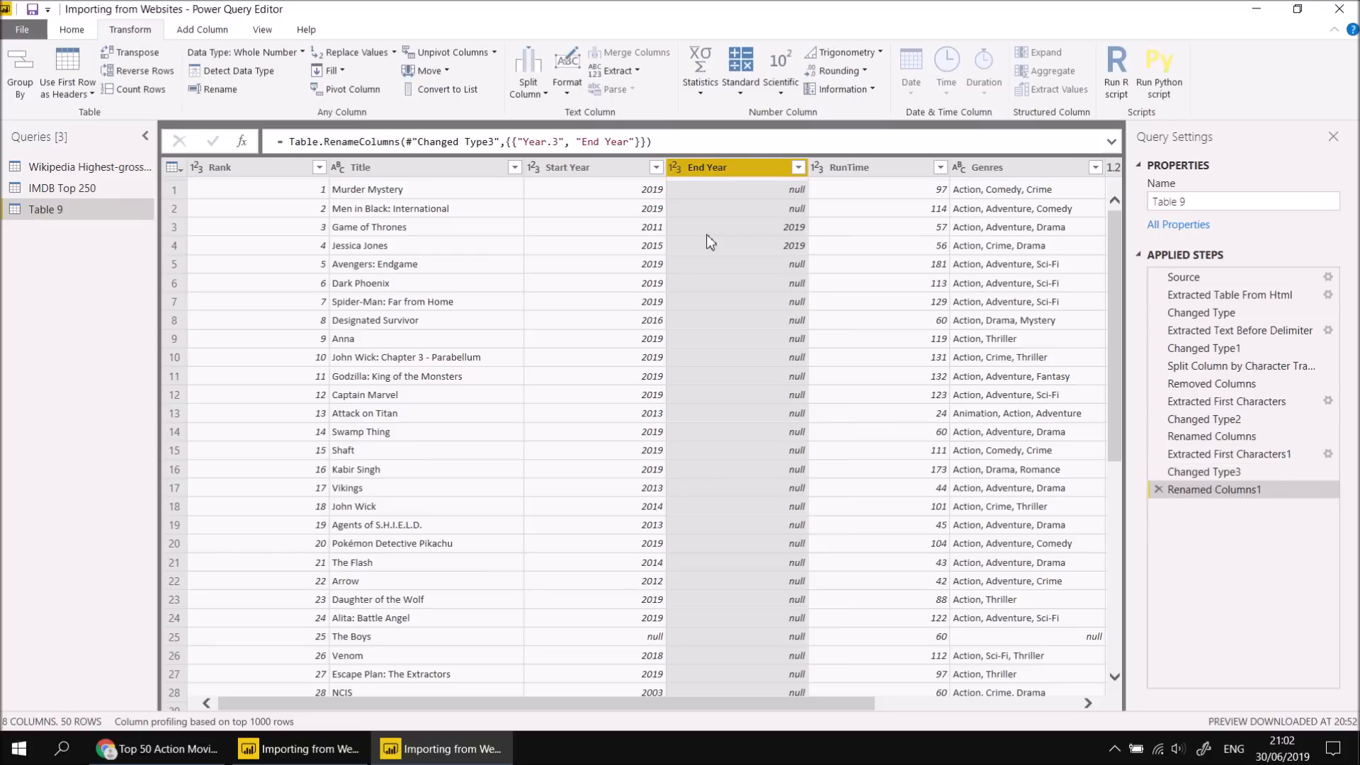
drag(715, 704, 914, 704)
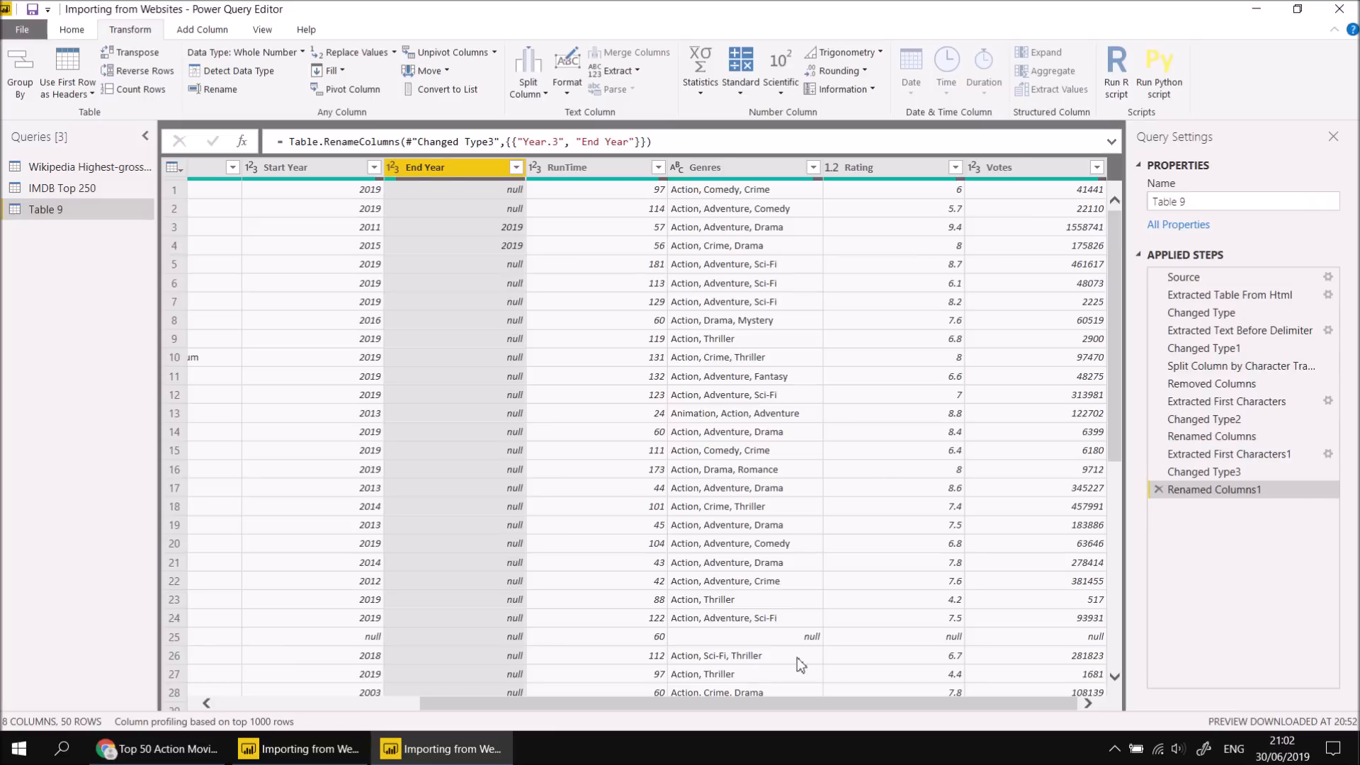
drag(734, 711, 354, 708)
Rename the Table 9 query as IMDB Popular 50, then close the query editor and apply the changes.
click(73, 30)
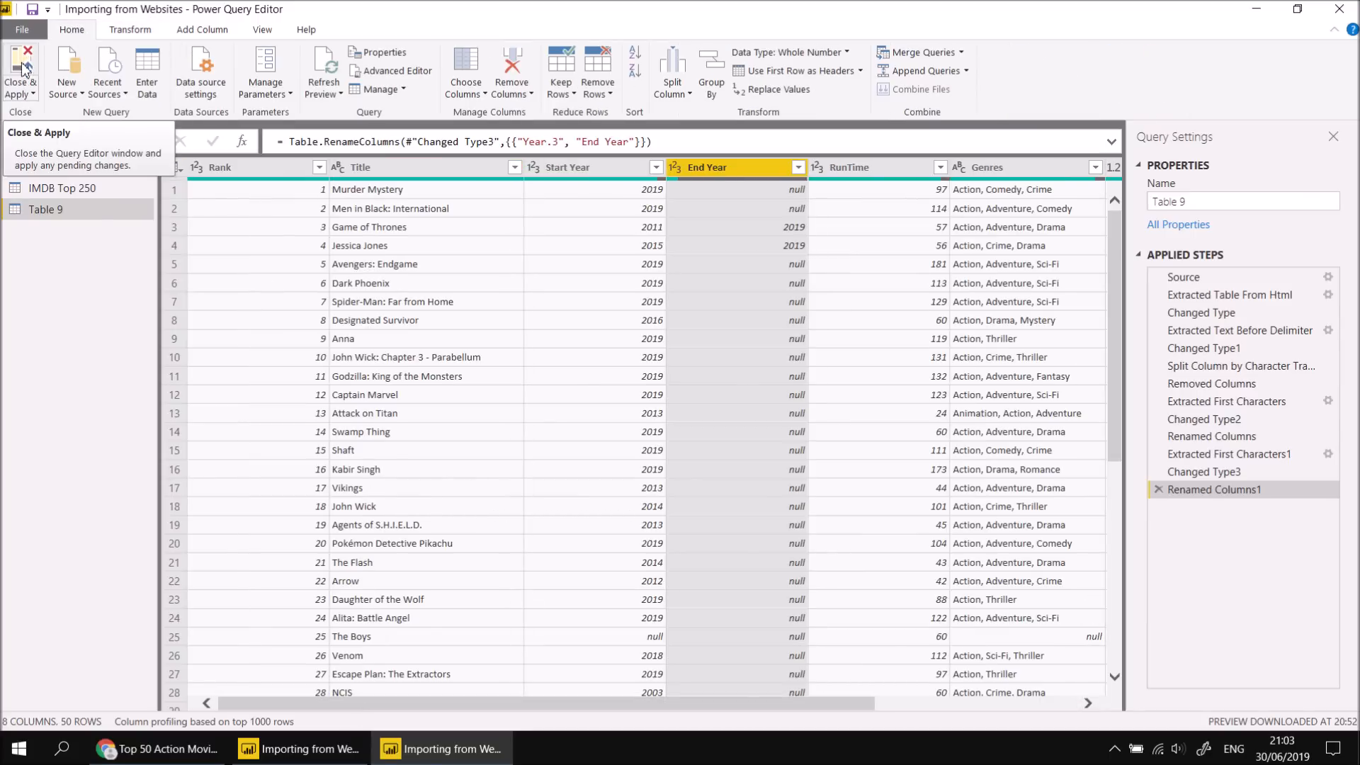
double_click(54, 213)
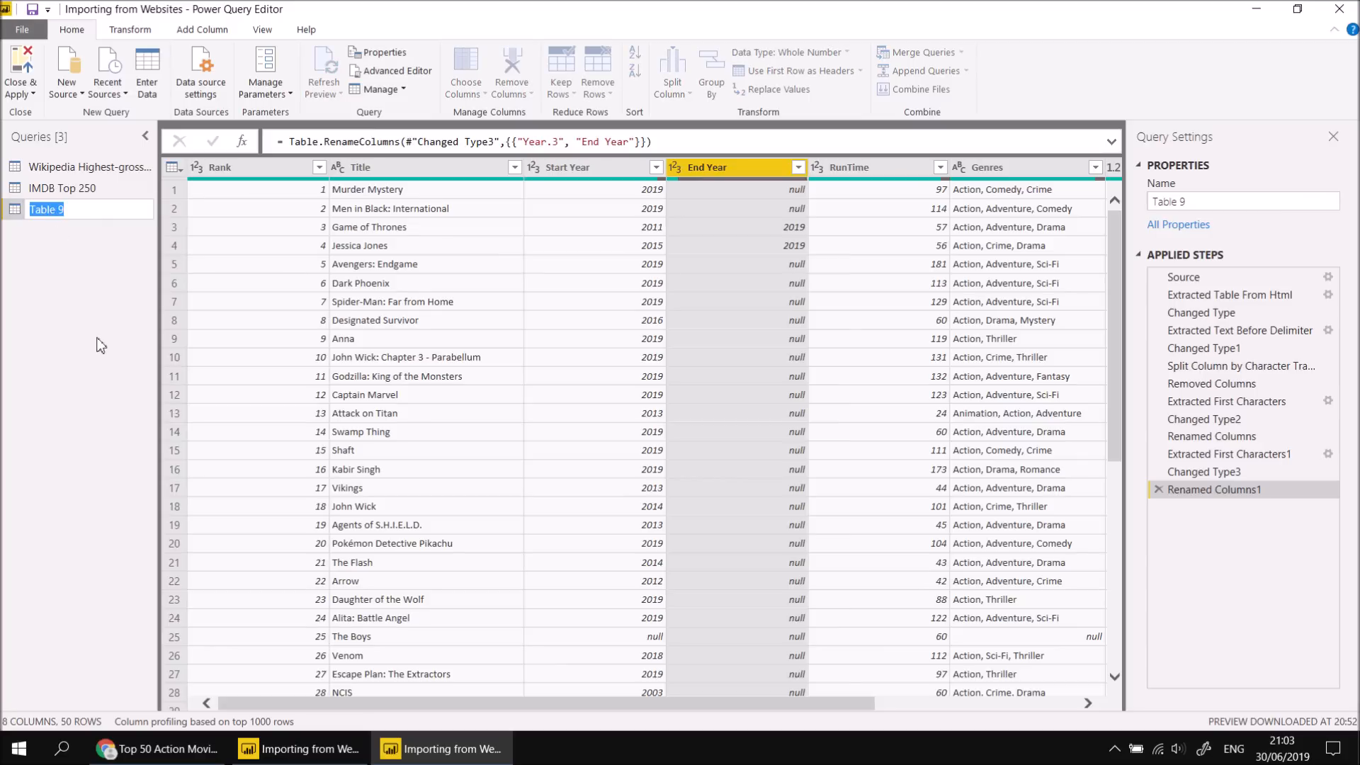
text(IMDB Pop)
key(Return)
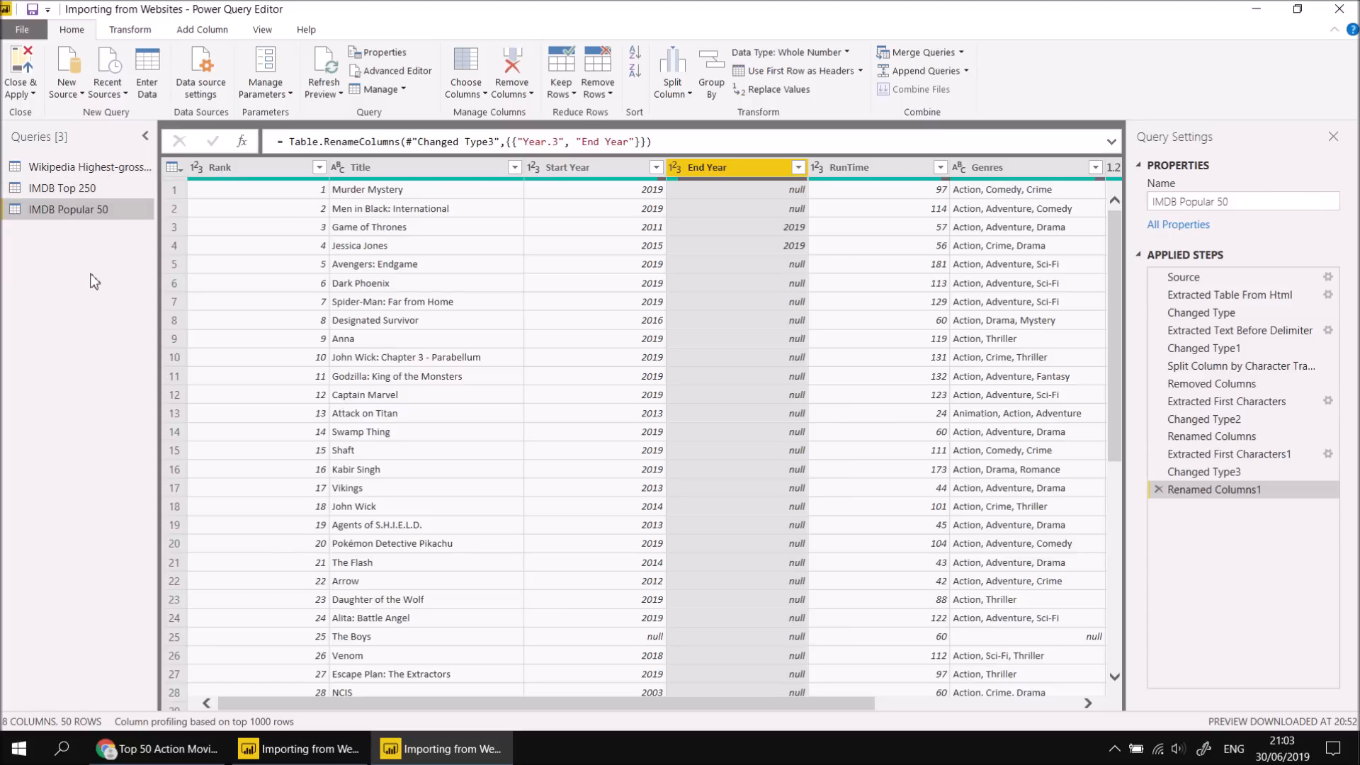
click(24, 68)
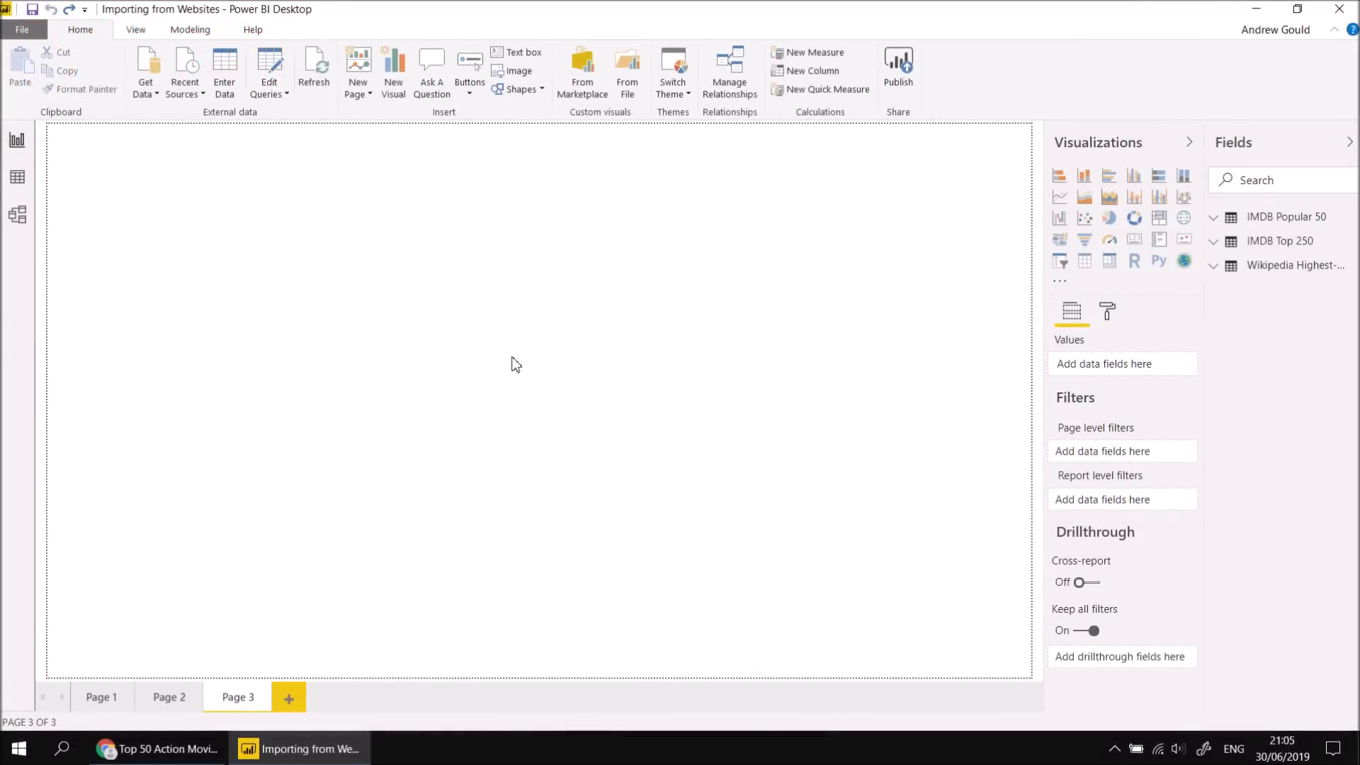
Set the default summarization of the End Year and Start Year fields in IMDB Popular 50 to Don't summarize.
click(1216, 220)
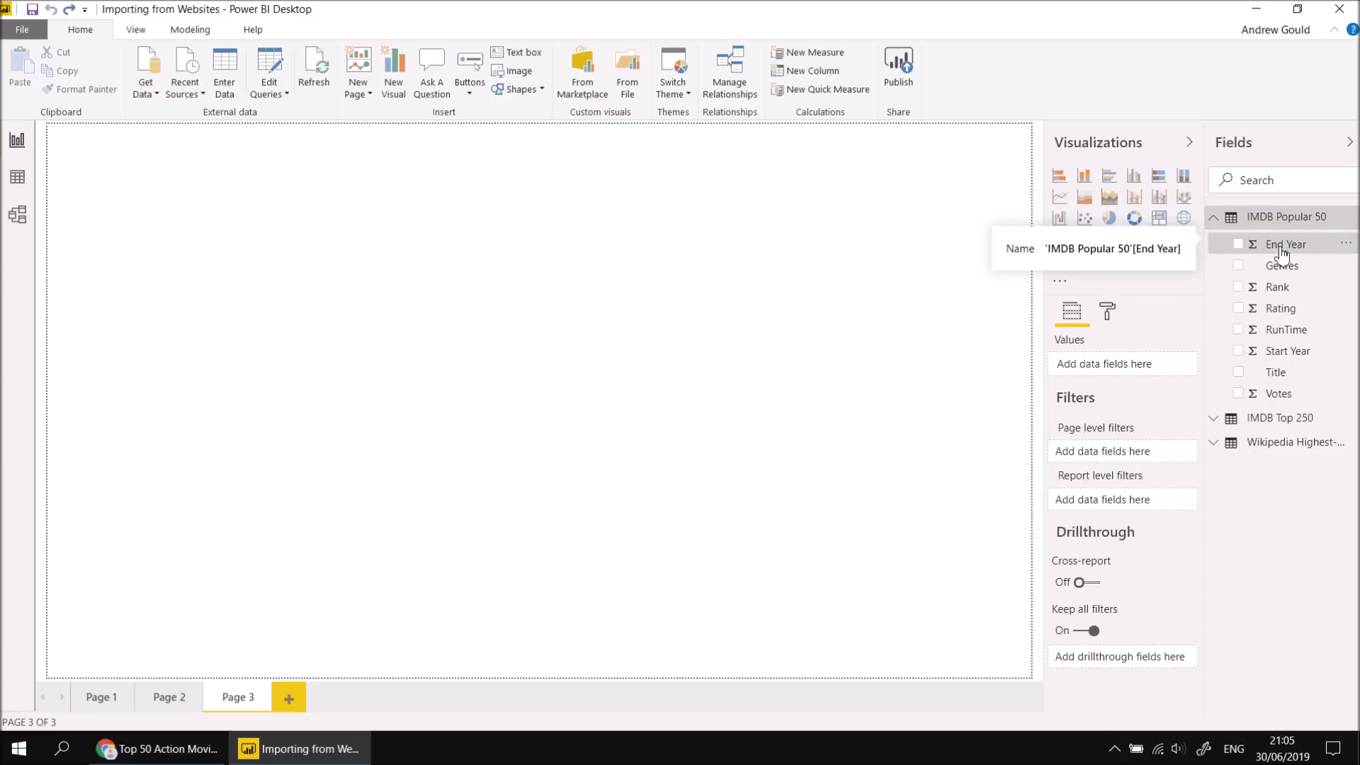
click(188, 29)
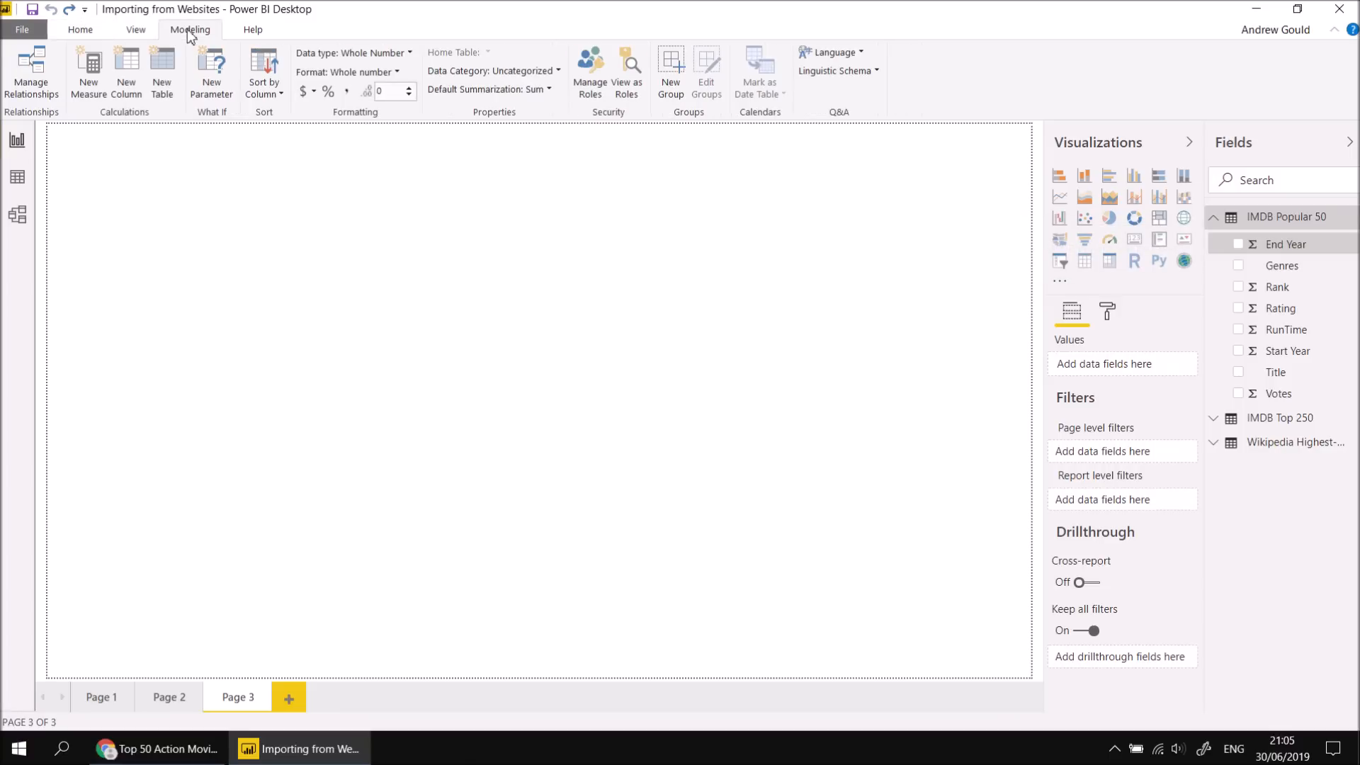
click(525, 90)
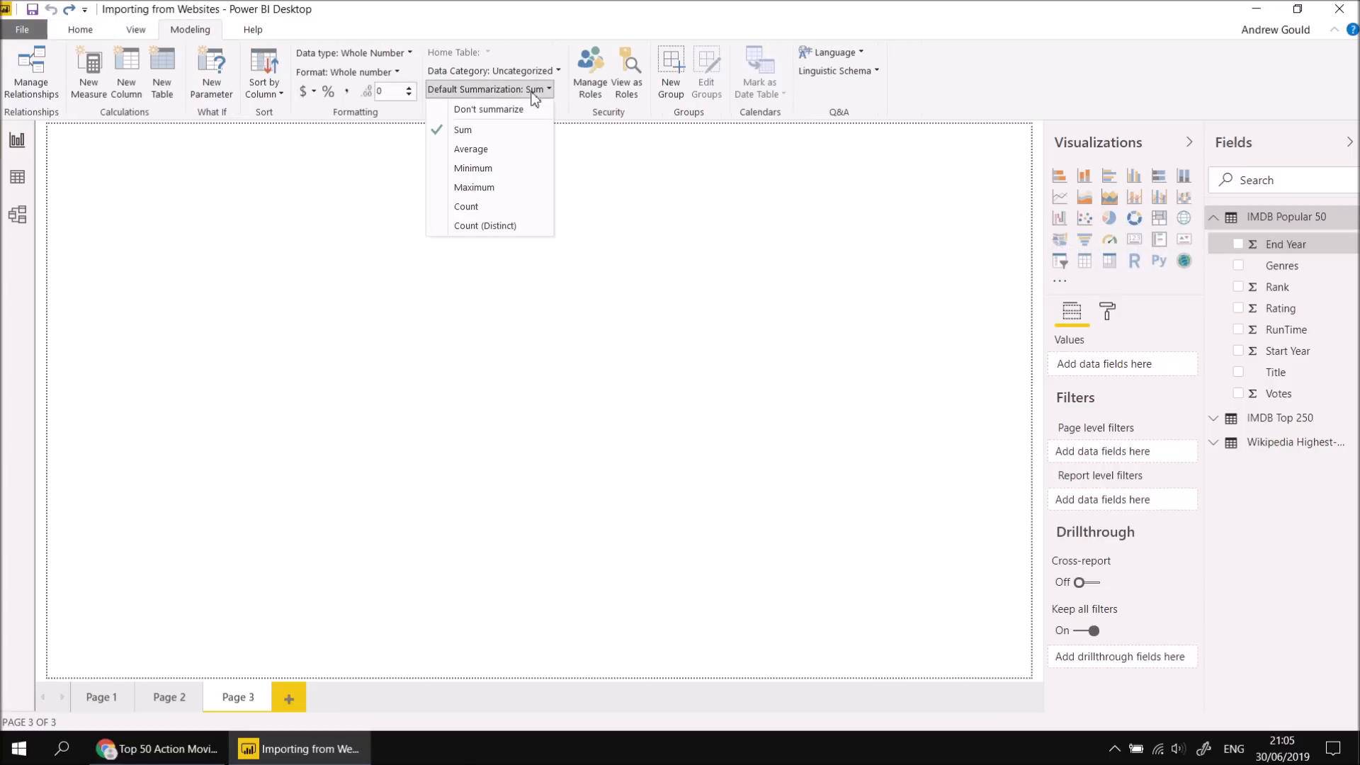
click(510, 122)
click(1286, 351)
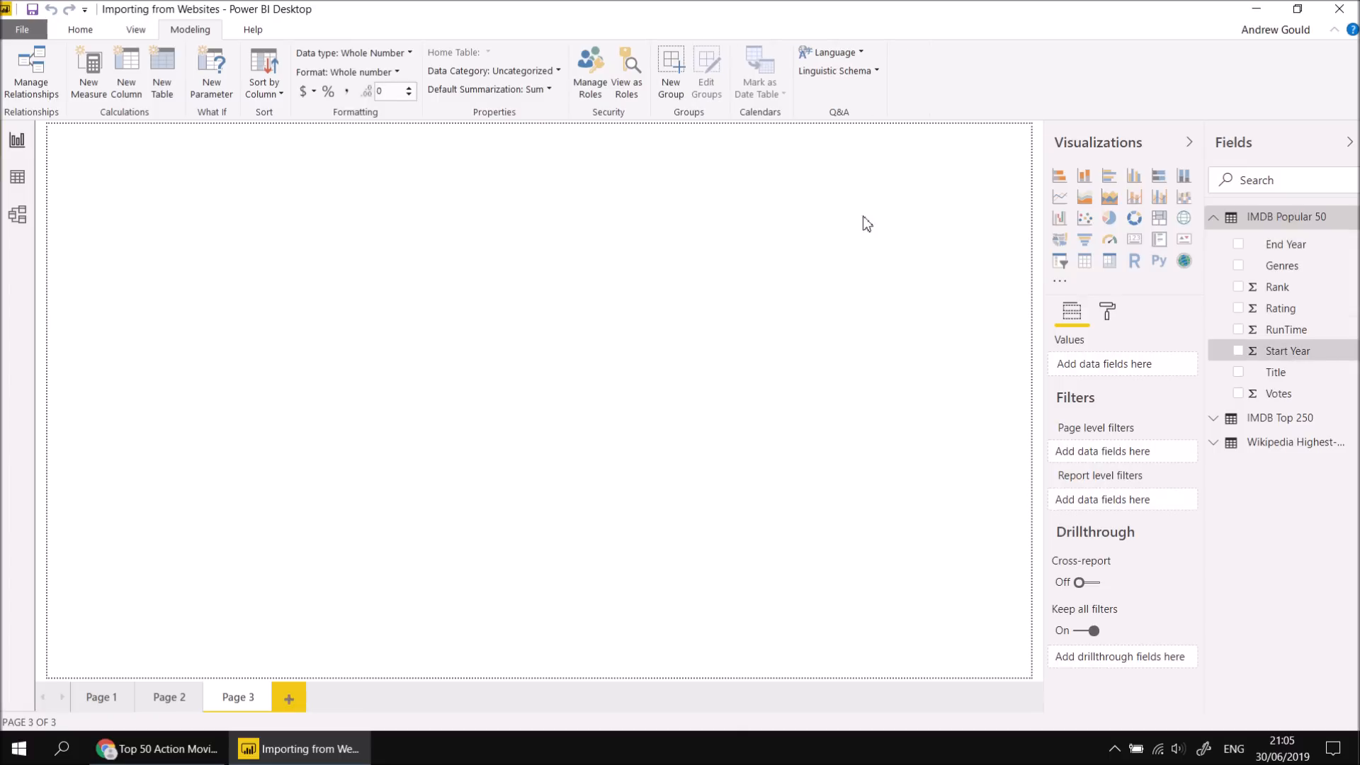
click(491, 92)
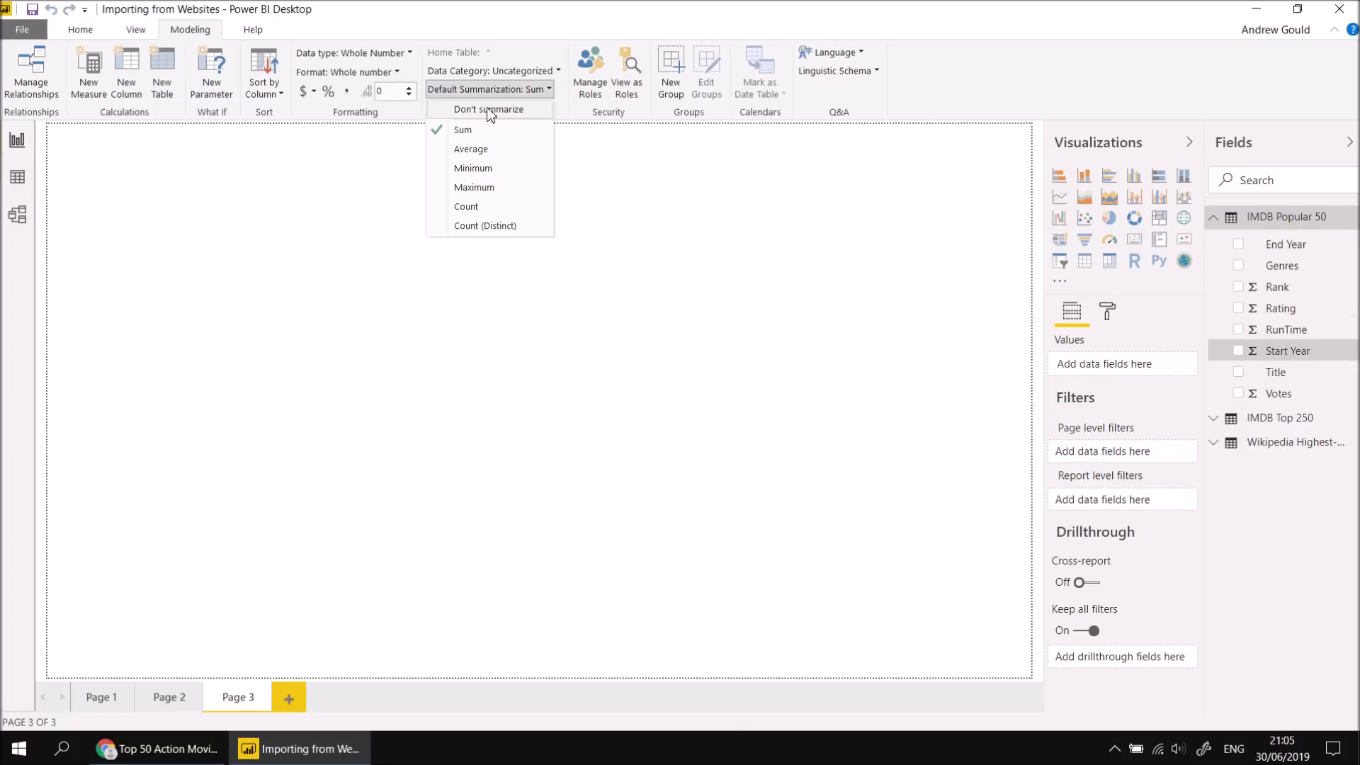
click(488, 112)
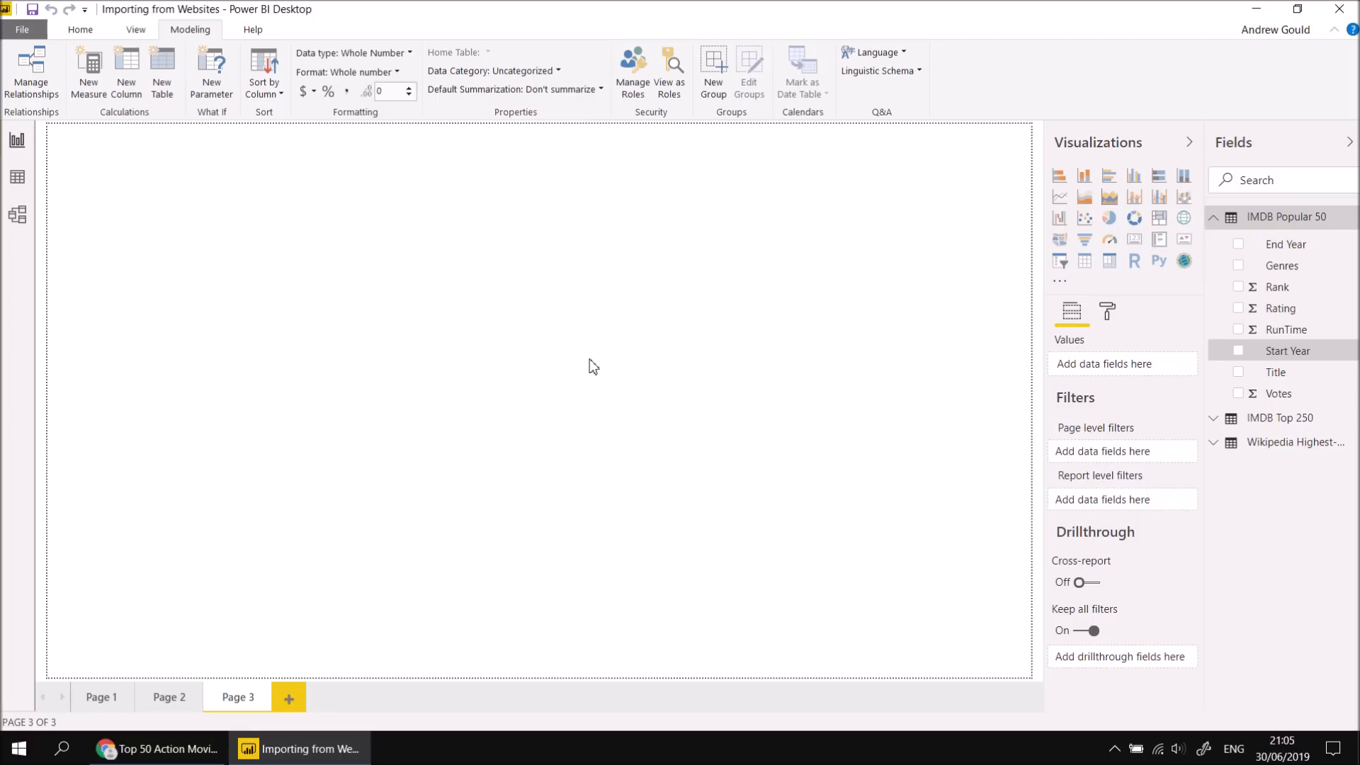
Create a line and clustered column chart with Start Year as shared axis and Votes as column values, enlarged to fill the page.
click(762, 372)
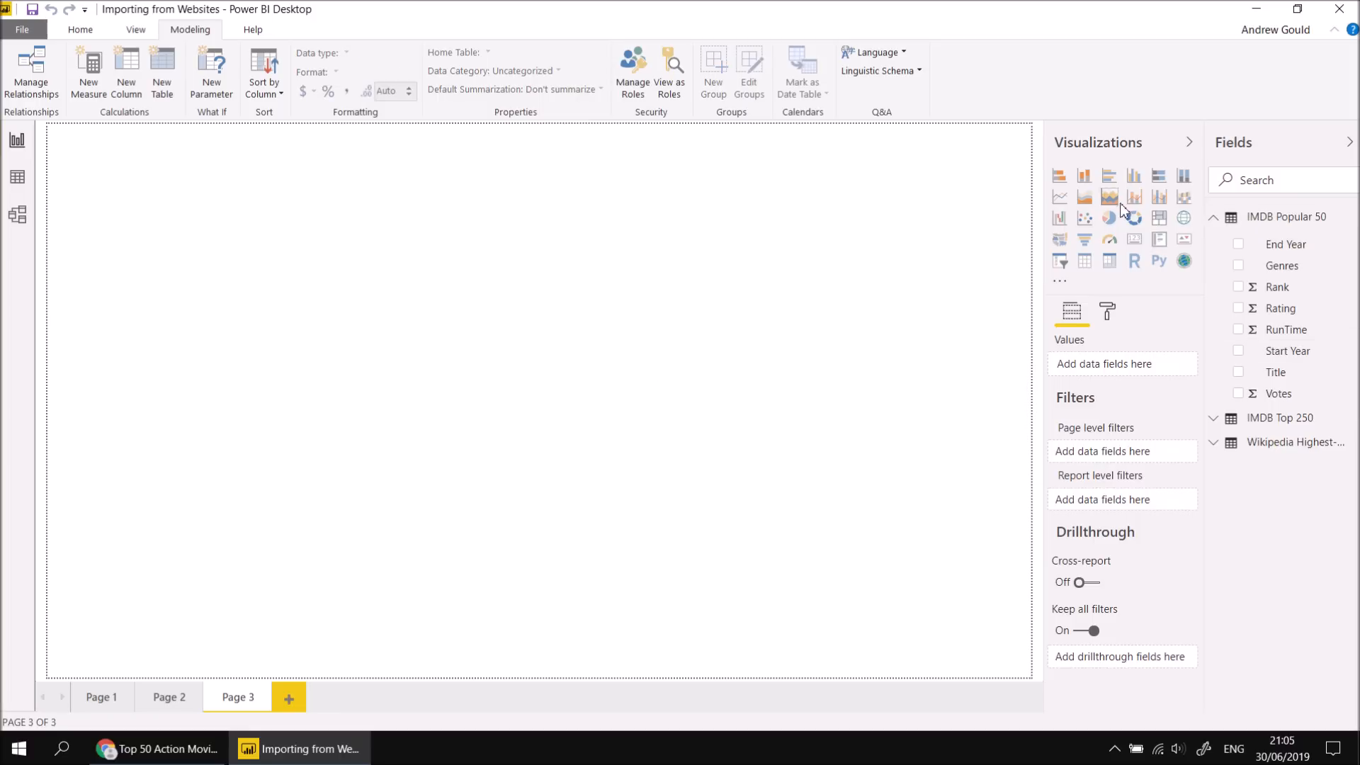
click(1160, 200)
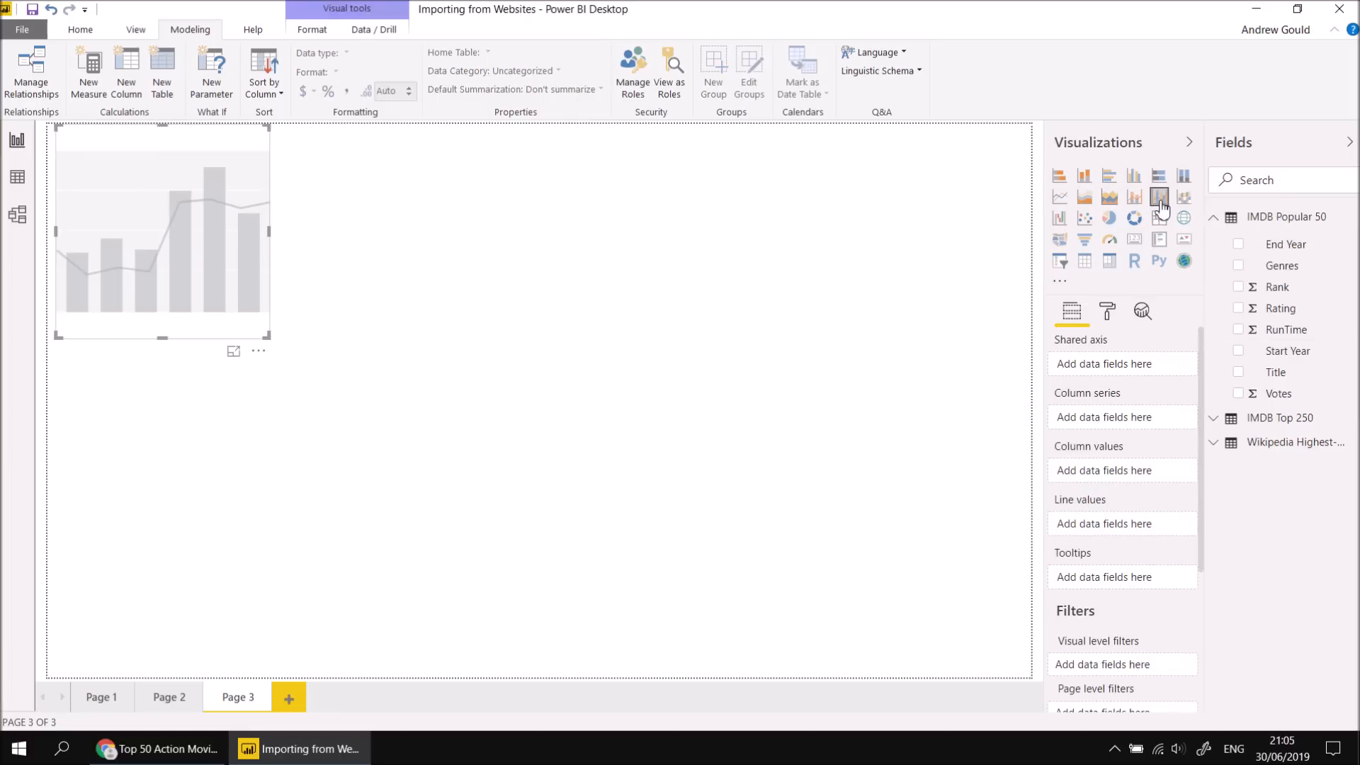
click(1239, 352)
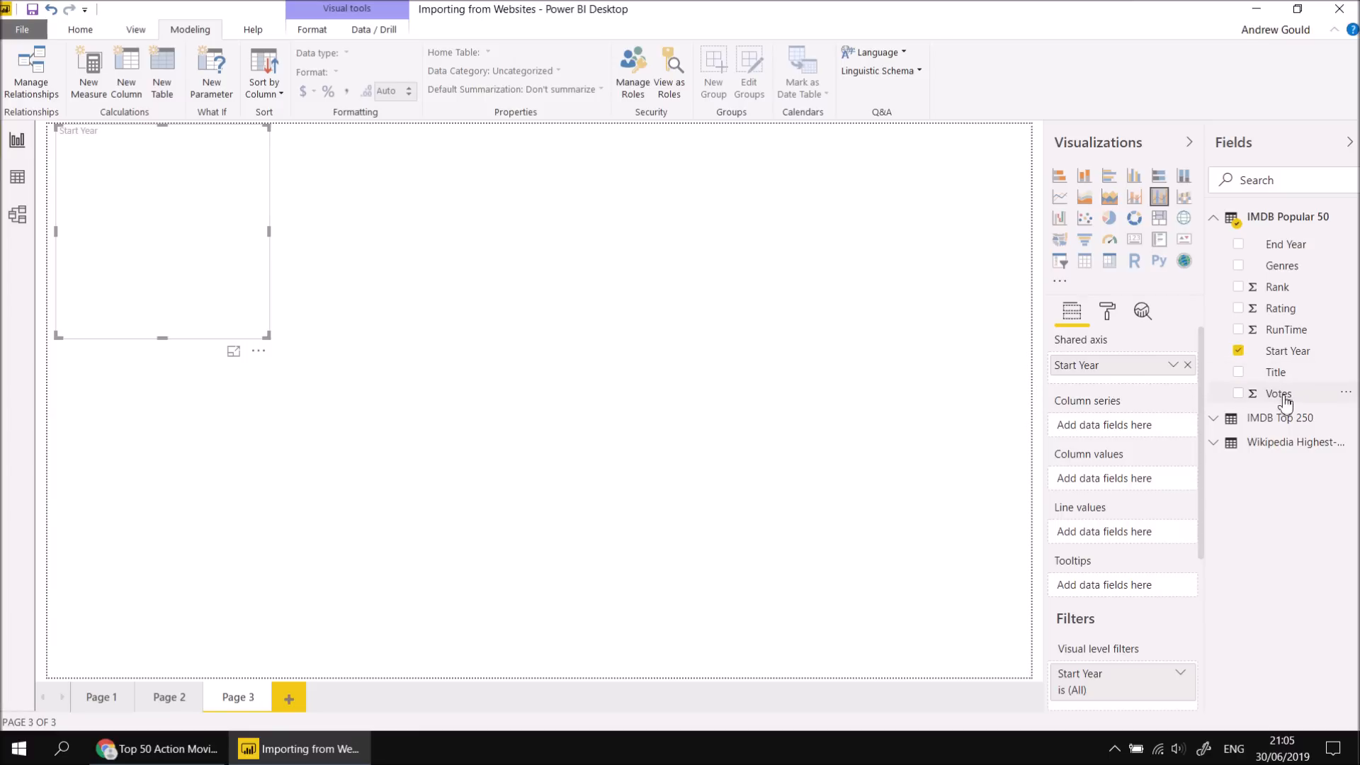
drag(1286, 402, 1137, 482)
drag(268, 339, 1029, 691)
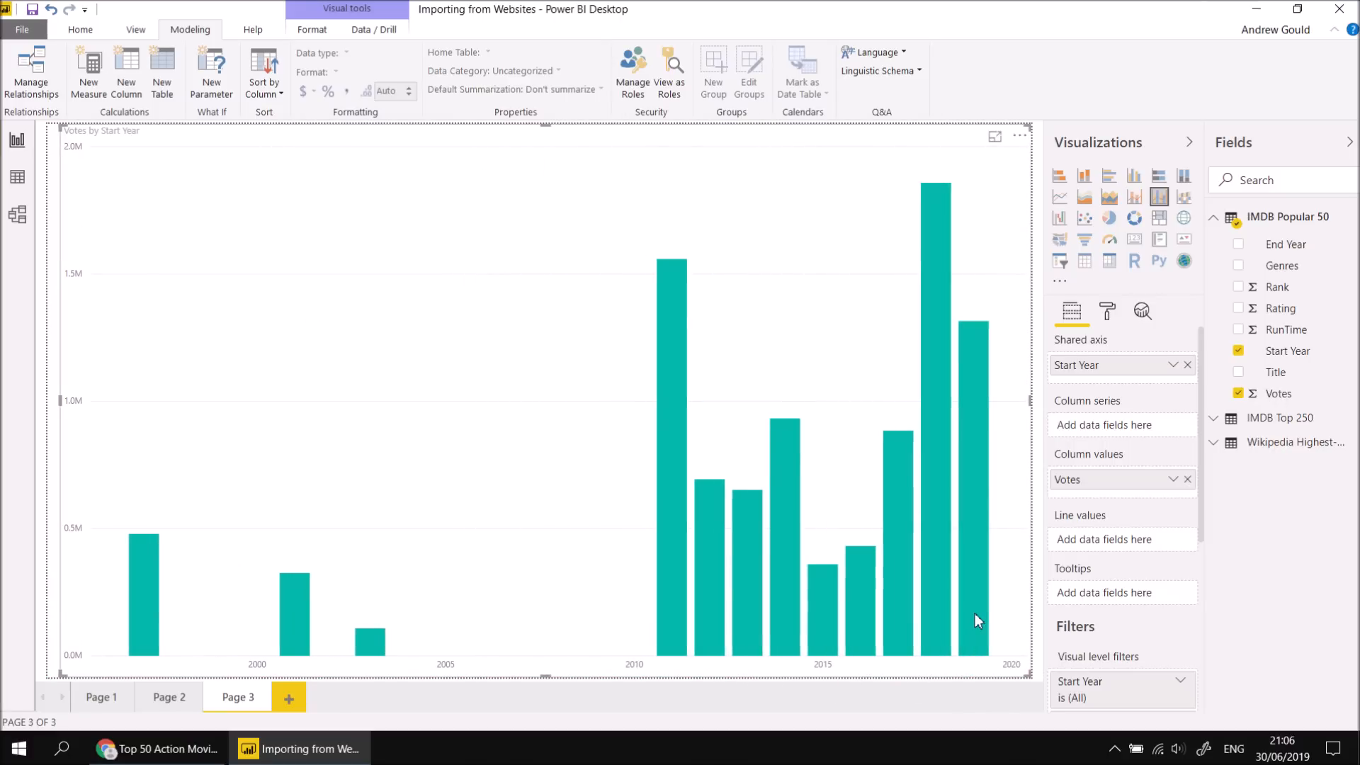
Add RunTime to the chart as line values and aggregate it by Average.
mouse_move(925, 578)
drag(1297, 336, 1167, 542)
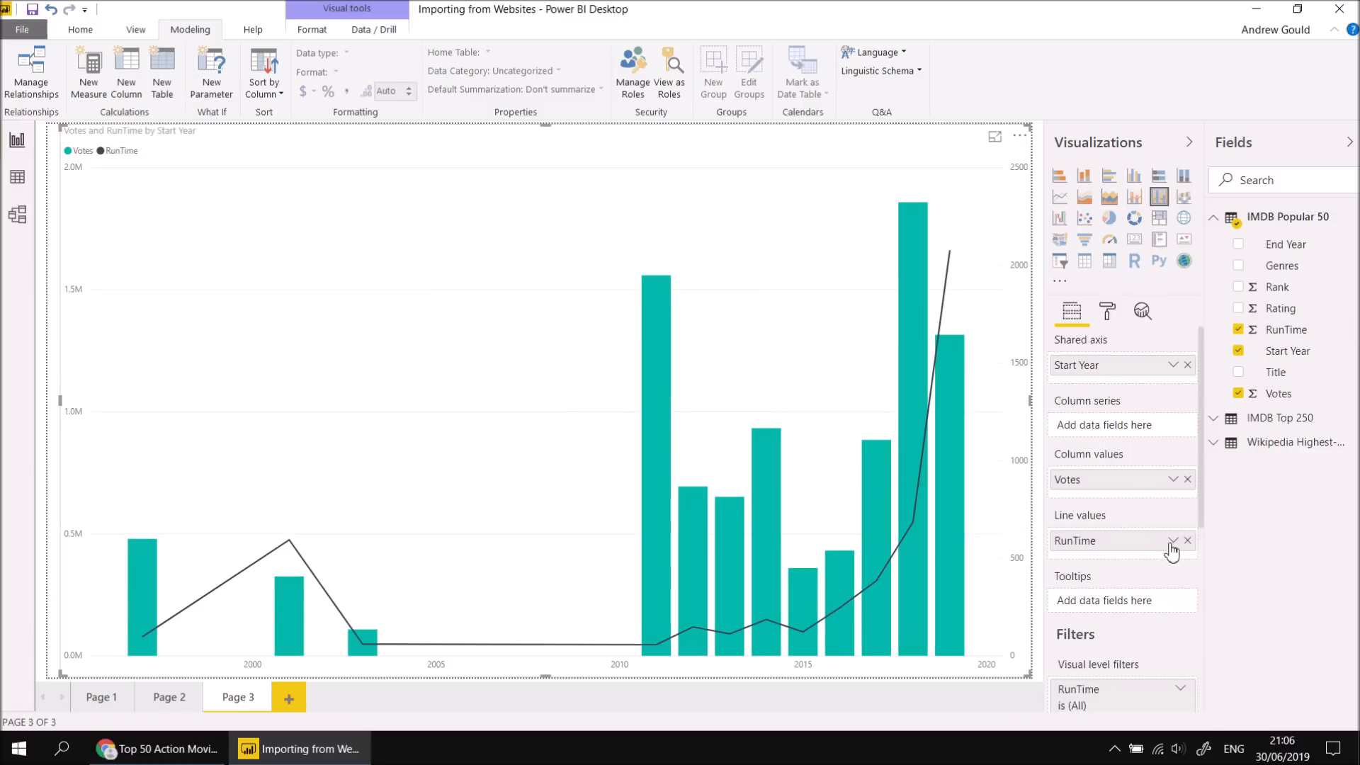
click(1174, 542)
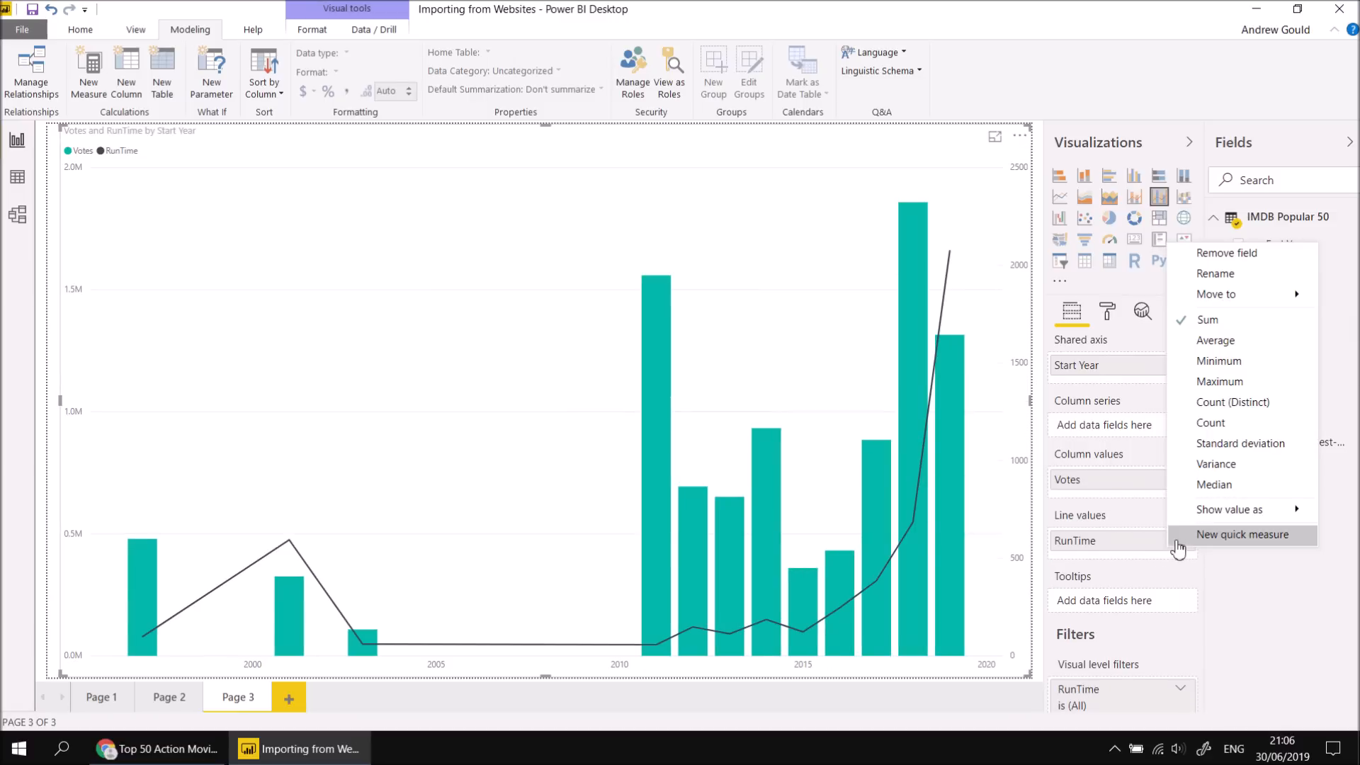
click(1213, 345)
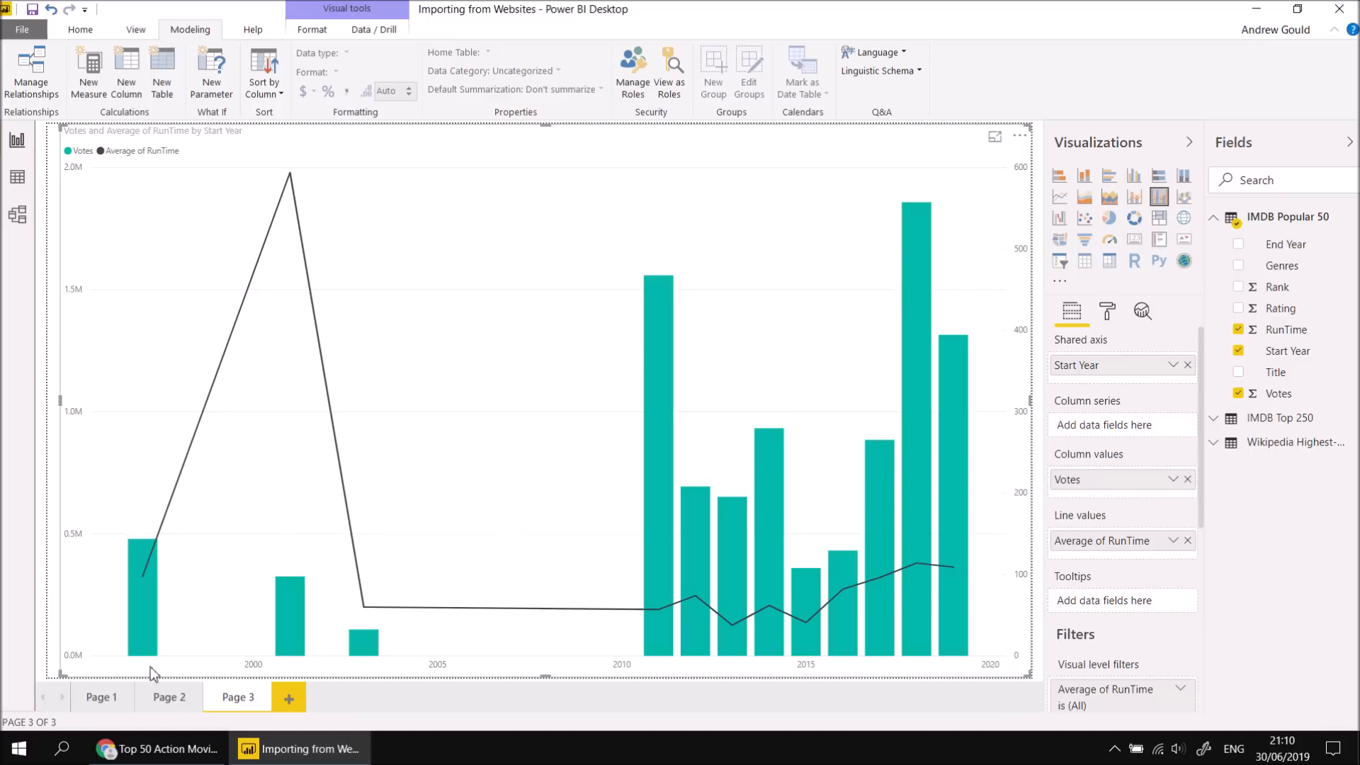
Switch to Chrome, close the developer tools and examine the genres=action query string in the IMDb page's URL.
click(152, 755)
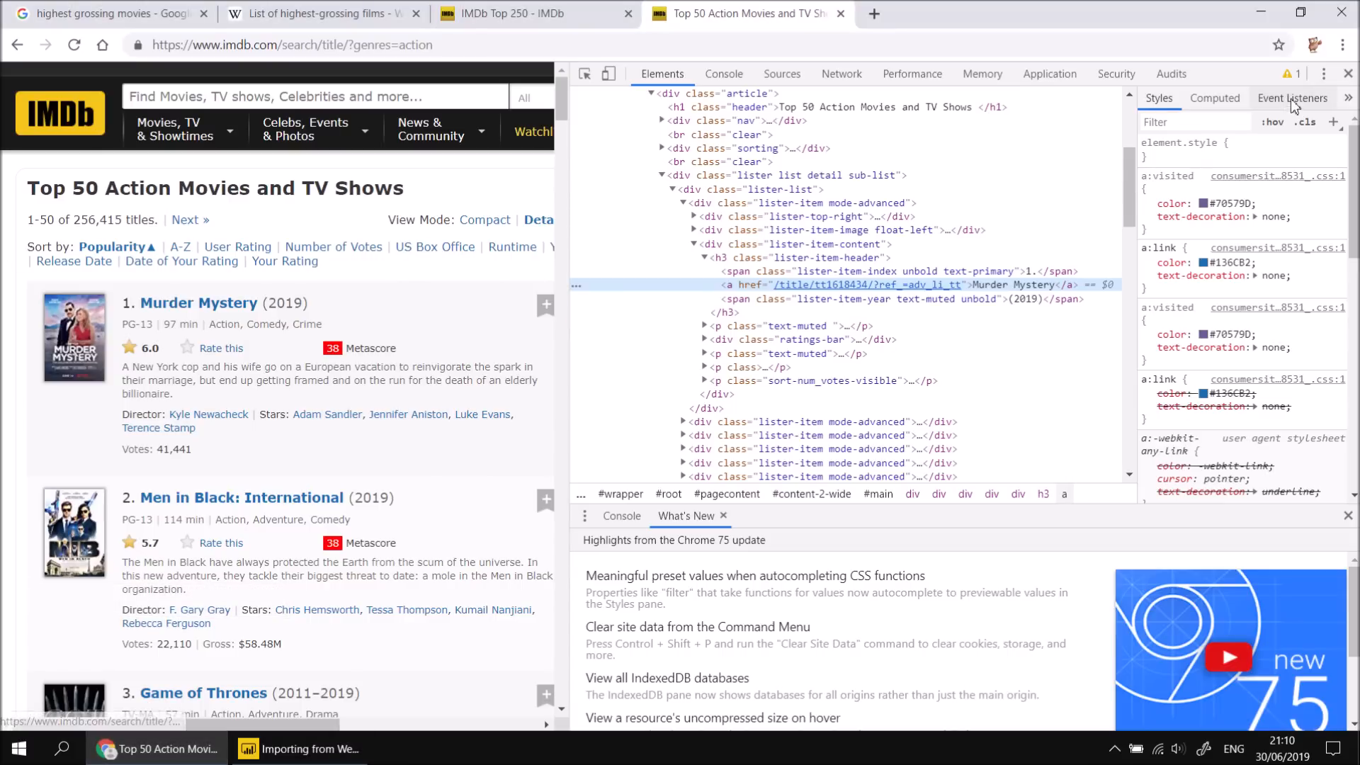
click(1349, 75)
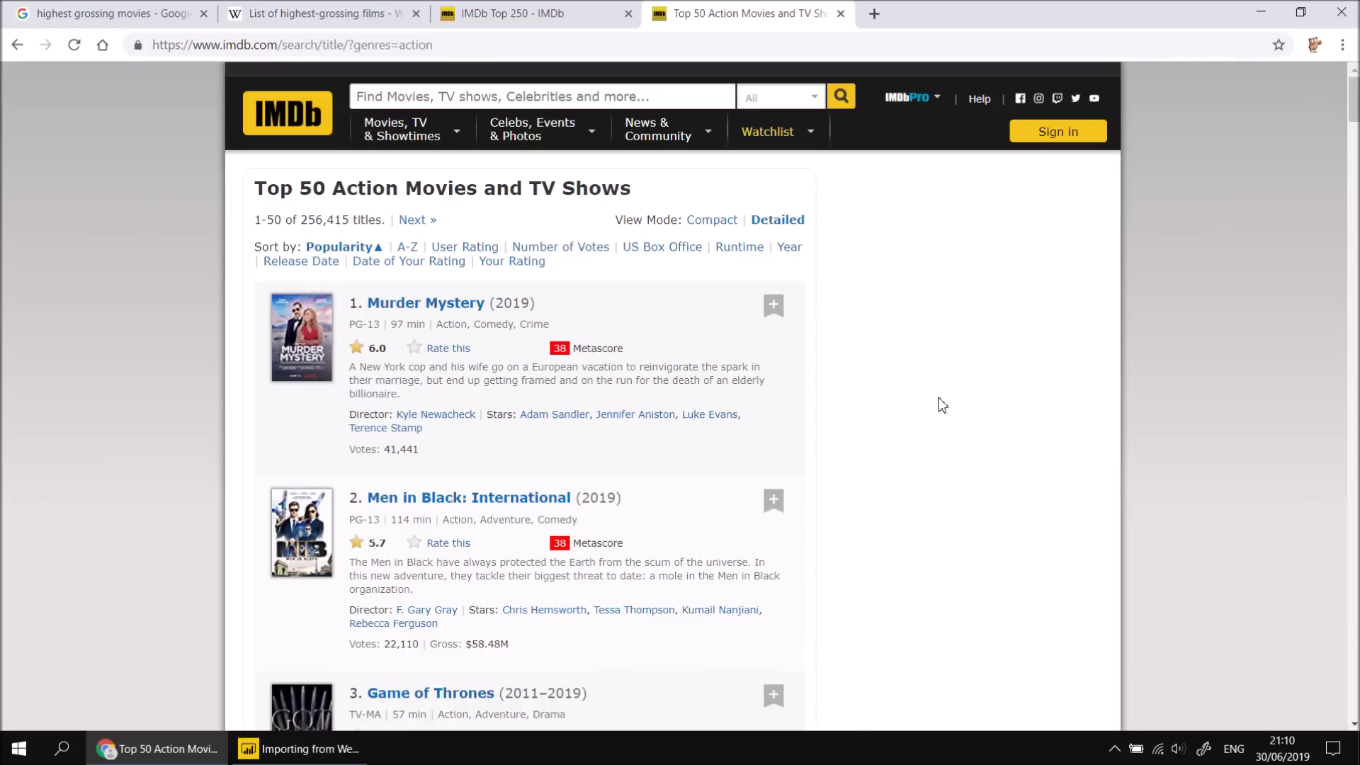
click(350, 47)
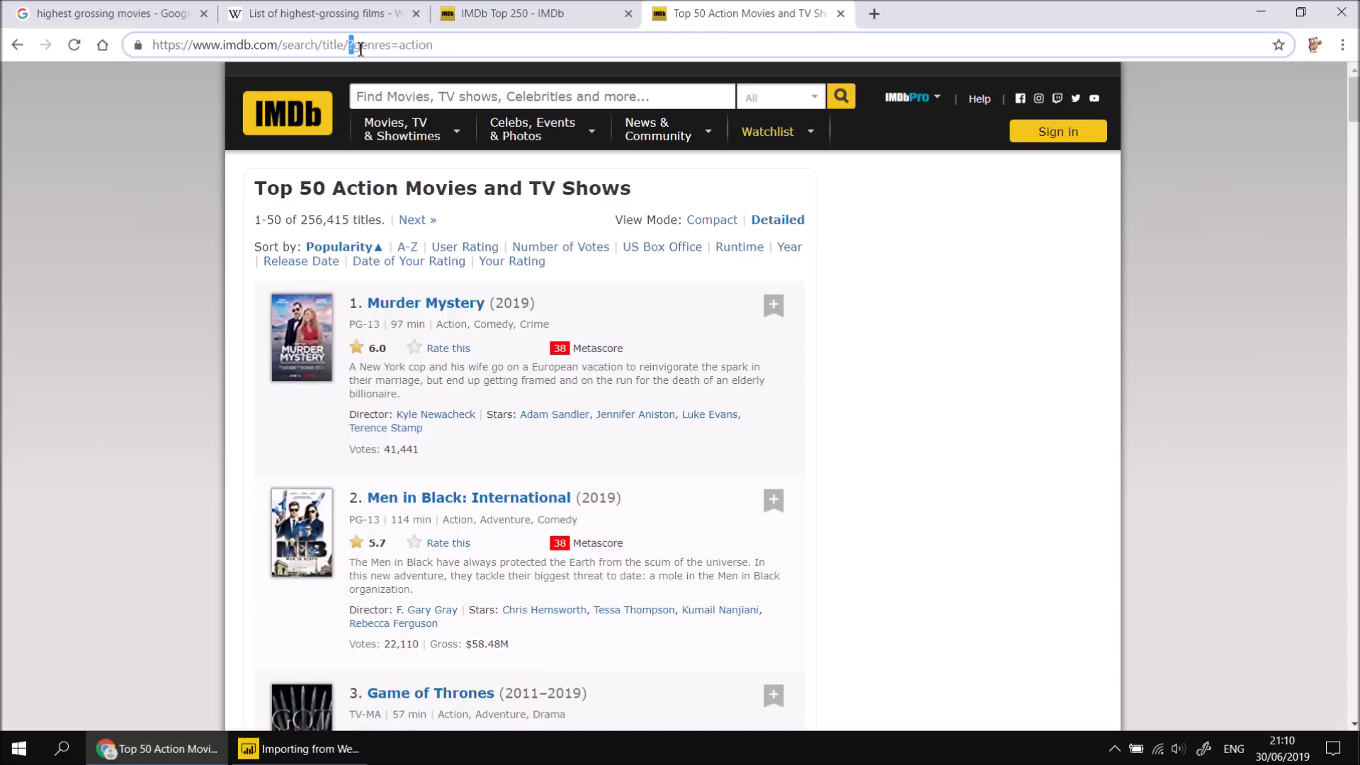
drag(359, 49, 443, 49)
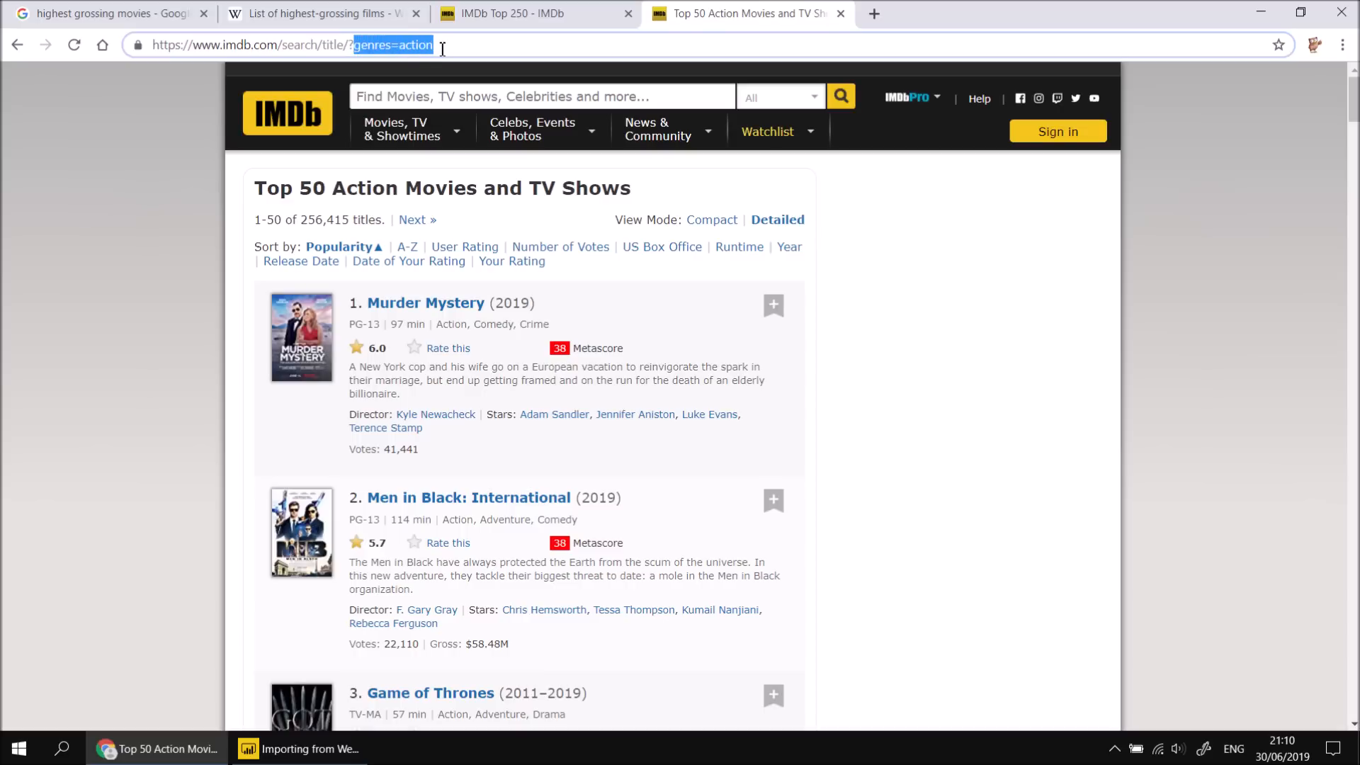
click(458, 48)
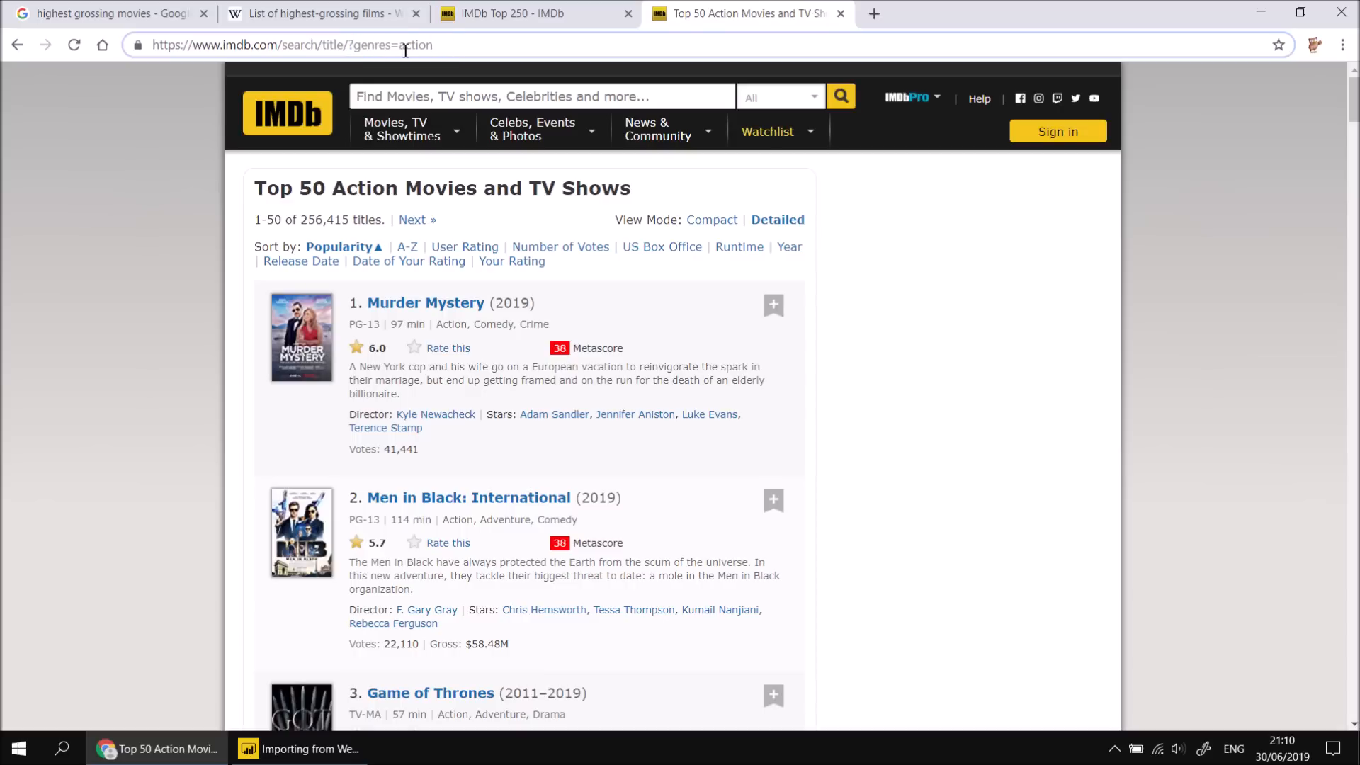
drag(403, 47, 436, 47)
Go back to IMDb's advanced title search and search for the Sci-Fi genre instead of Action.
click(16, 44)
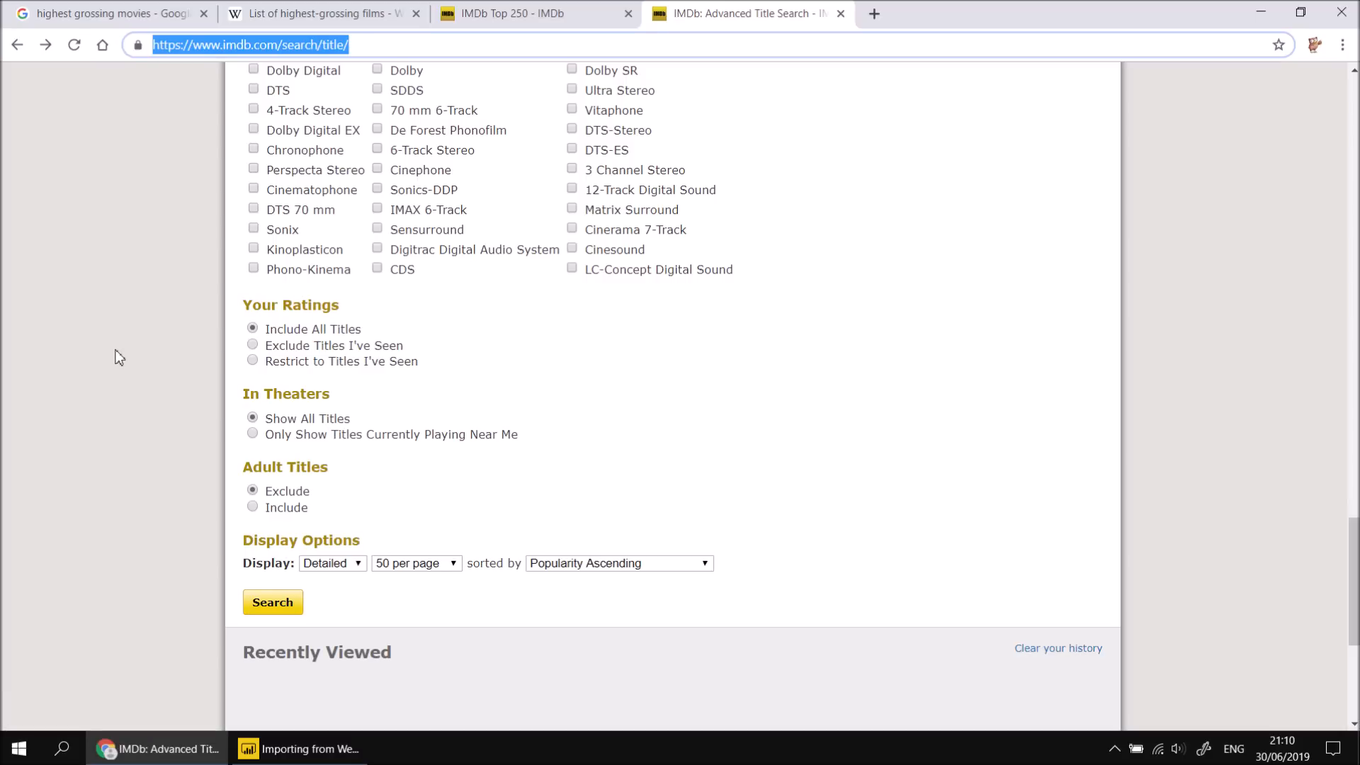
scroll(124, 352, up, 12)
scroll(132, 352, up, 17)
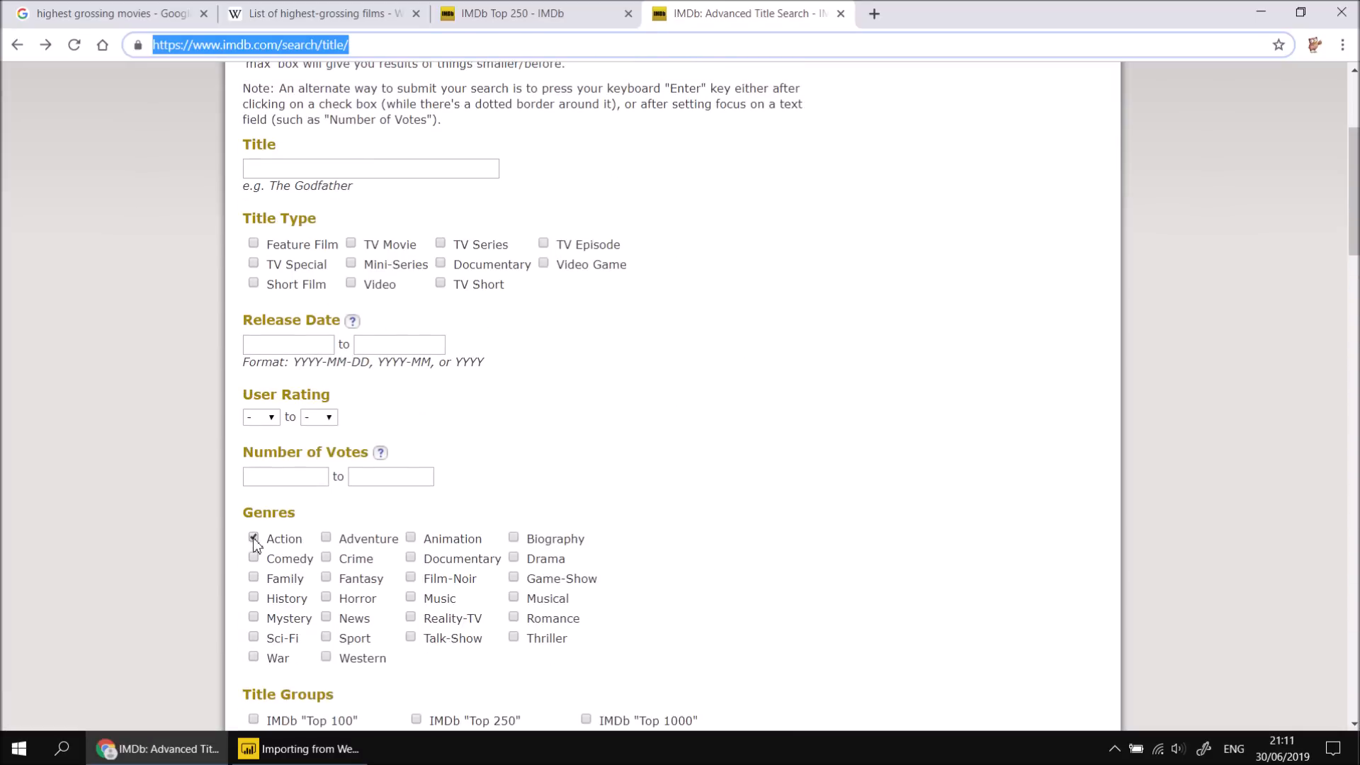
click(254, 540)
click(254, 637)
scroll(199, 609, down, 6)
scroll(198, 608, down, 20)
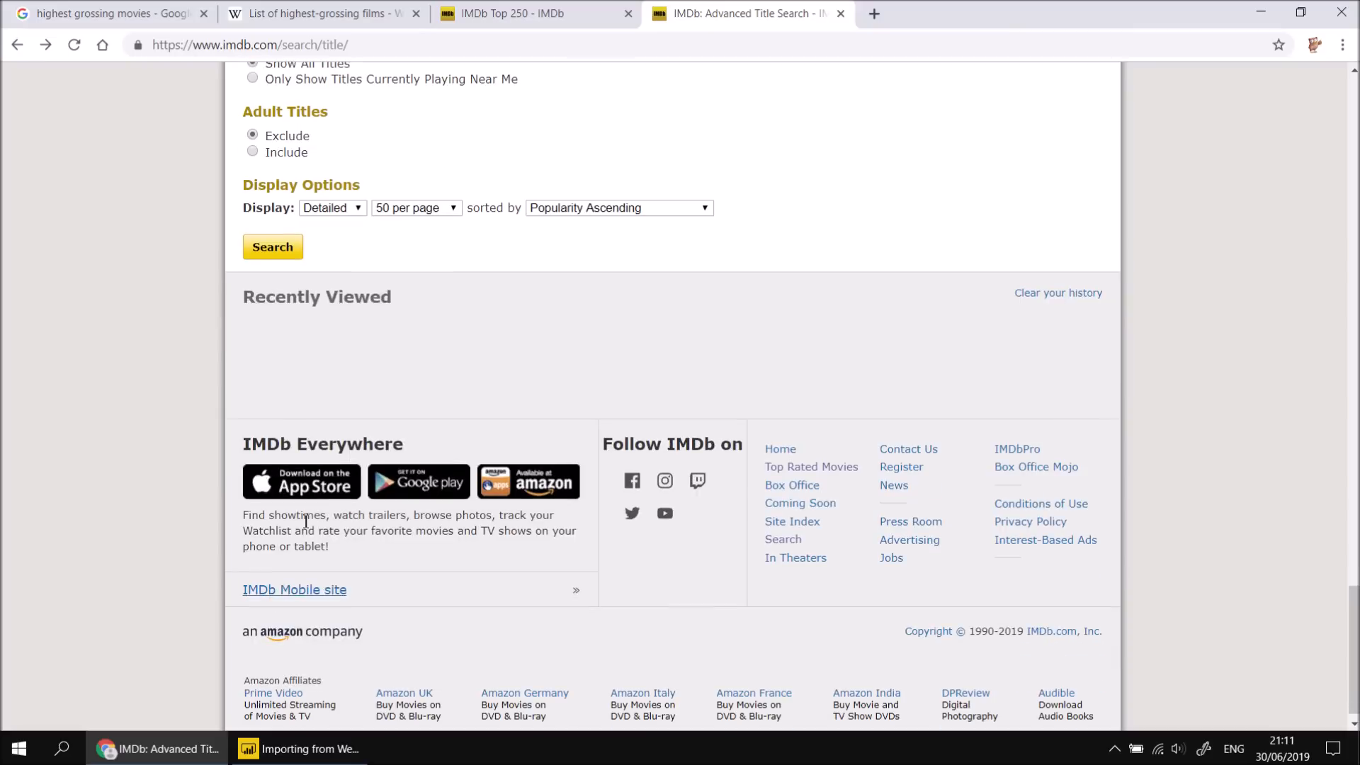
click(283, 255)
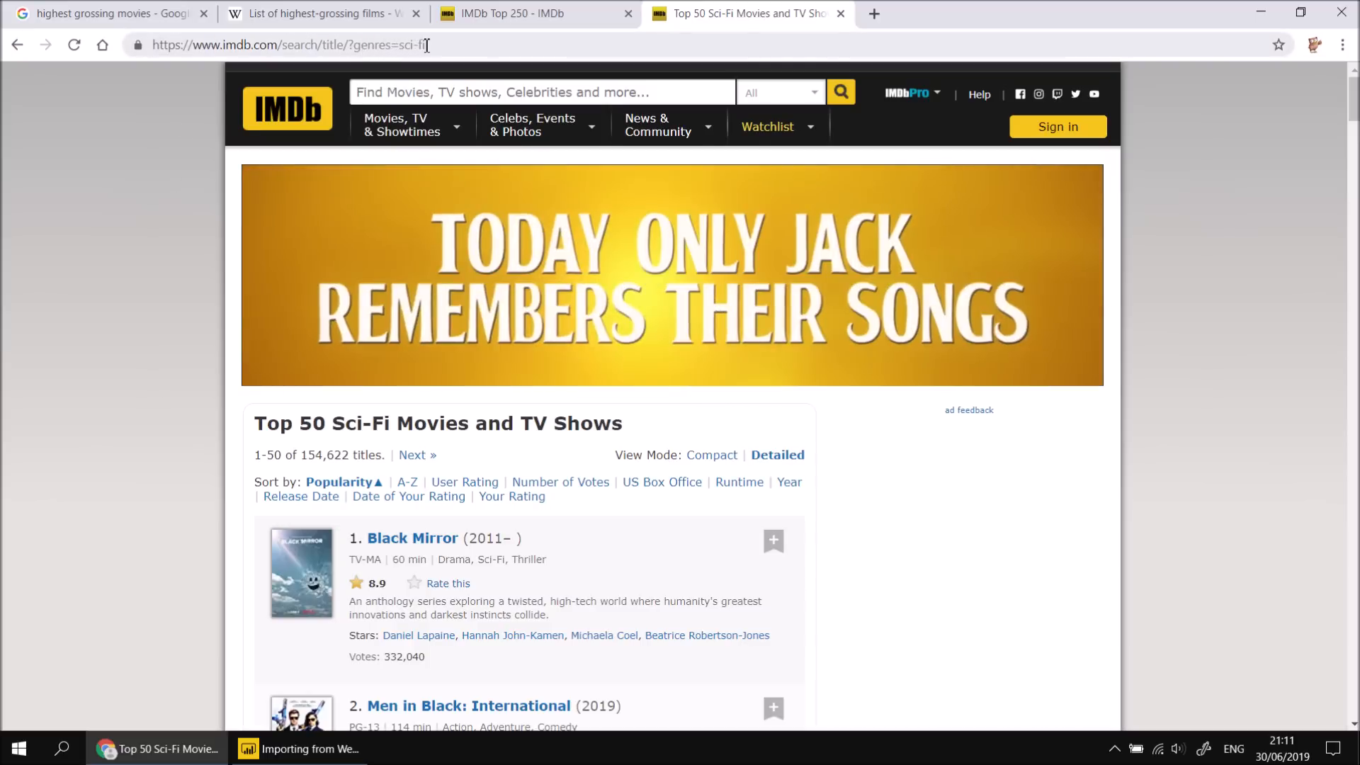
Look through the Sci-Fi results, then replace sci-fi with adventure in the URL's genres parameter and load the page.
scroll(168, 330, down, 9)
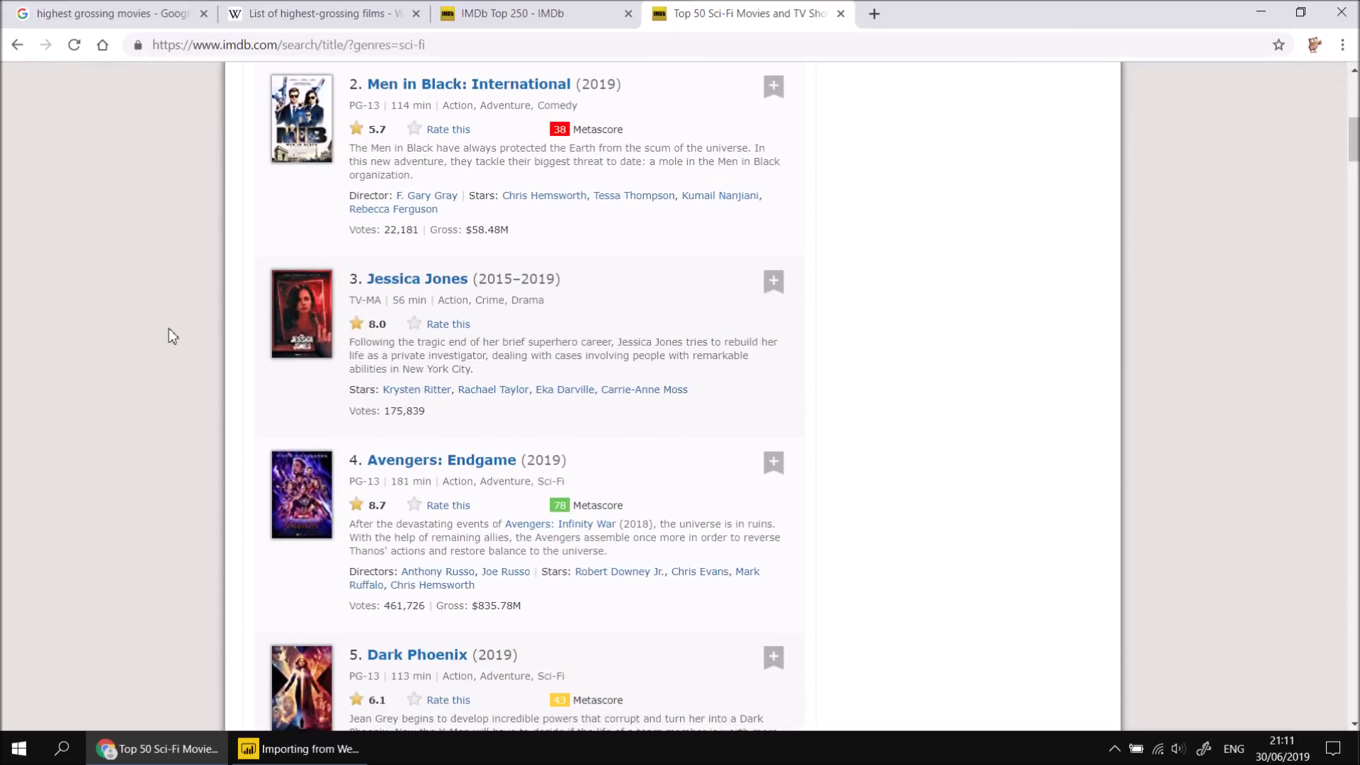
scroll(168, 329, up, 7)
click(411, 45)
click(404, 46)
drag(399, 46, 431, 46)
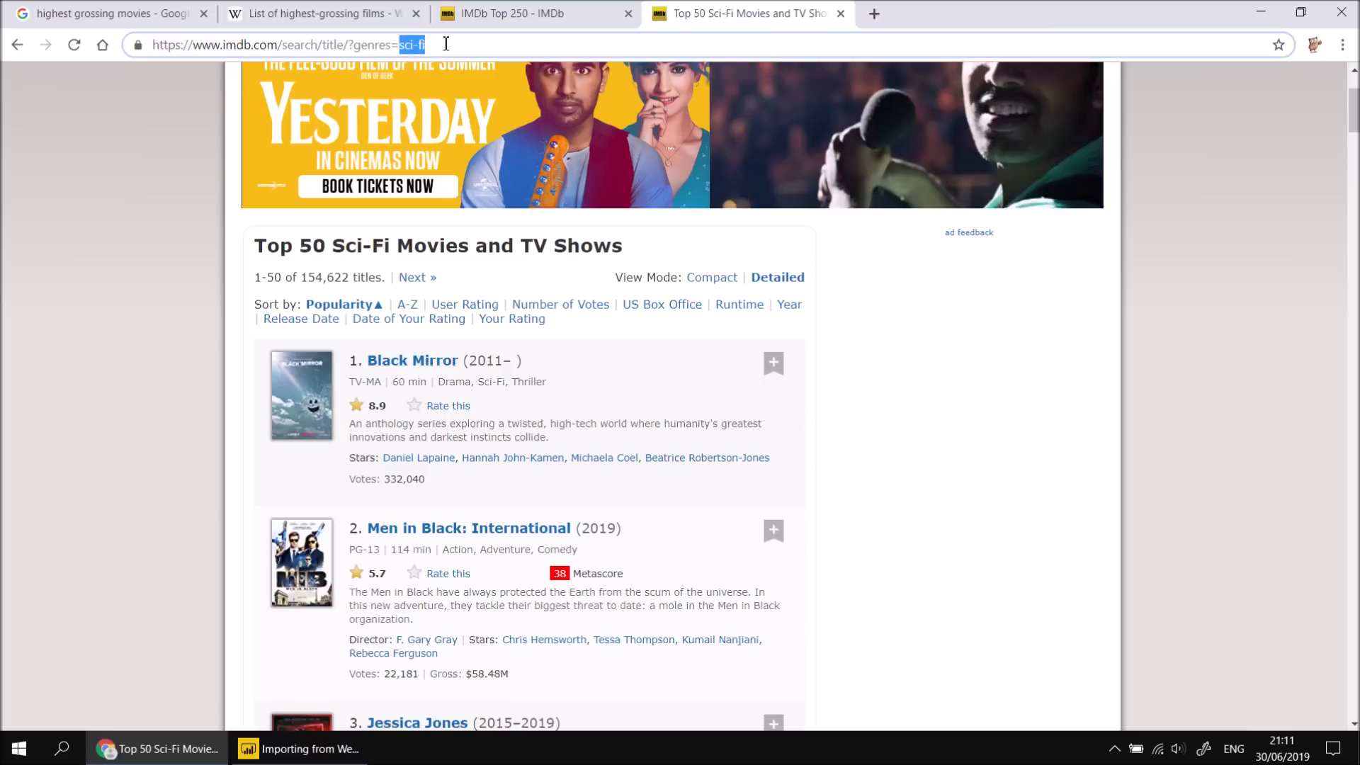
text(adventure)
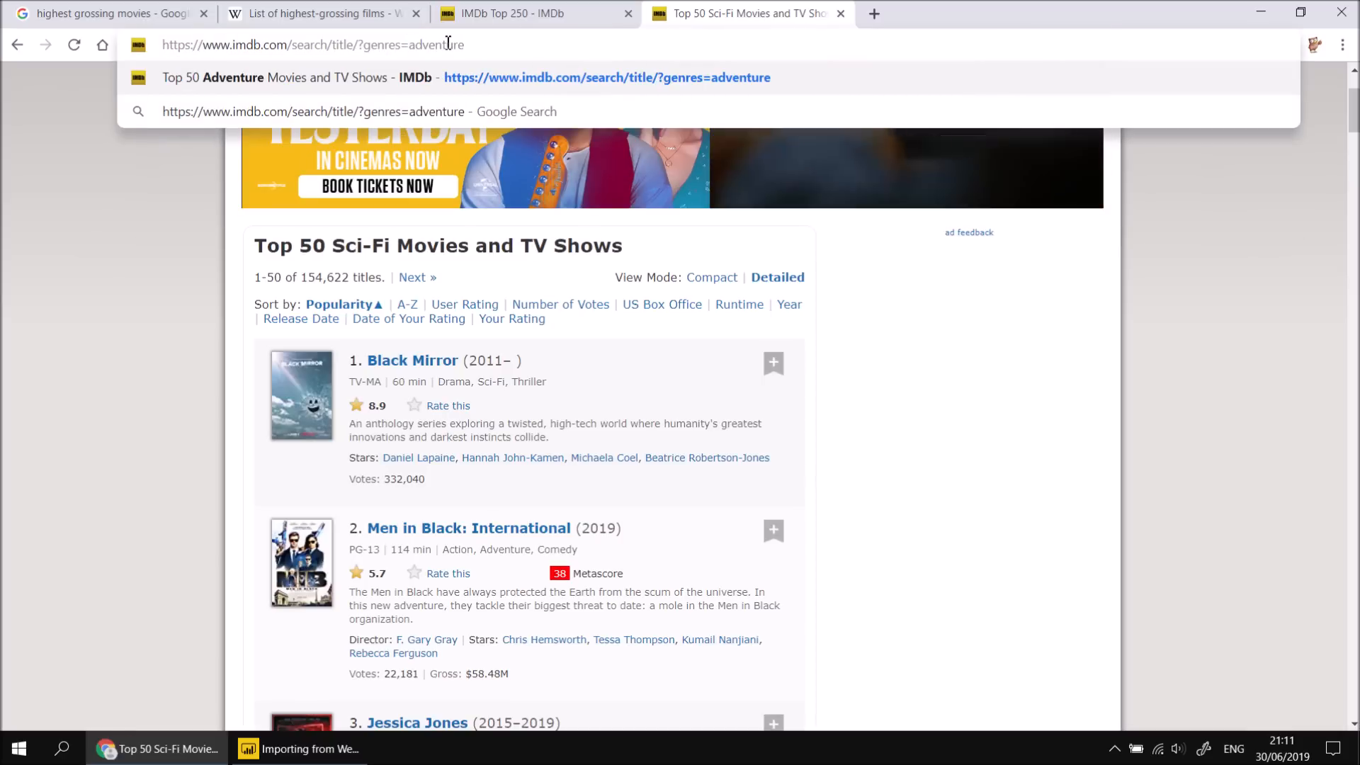
key(Return)
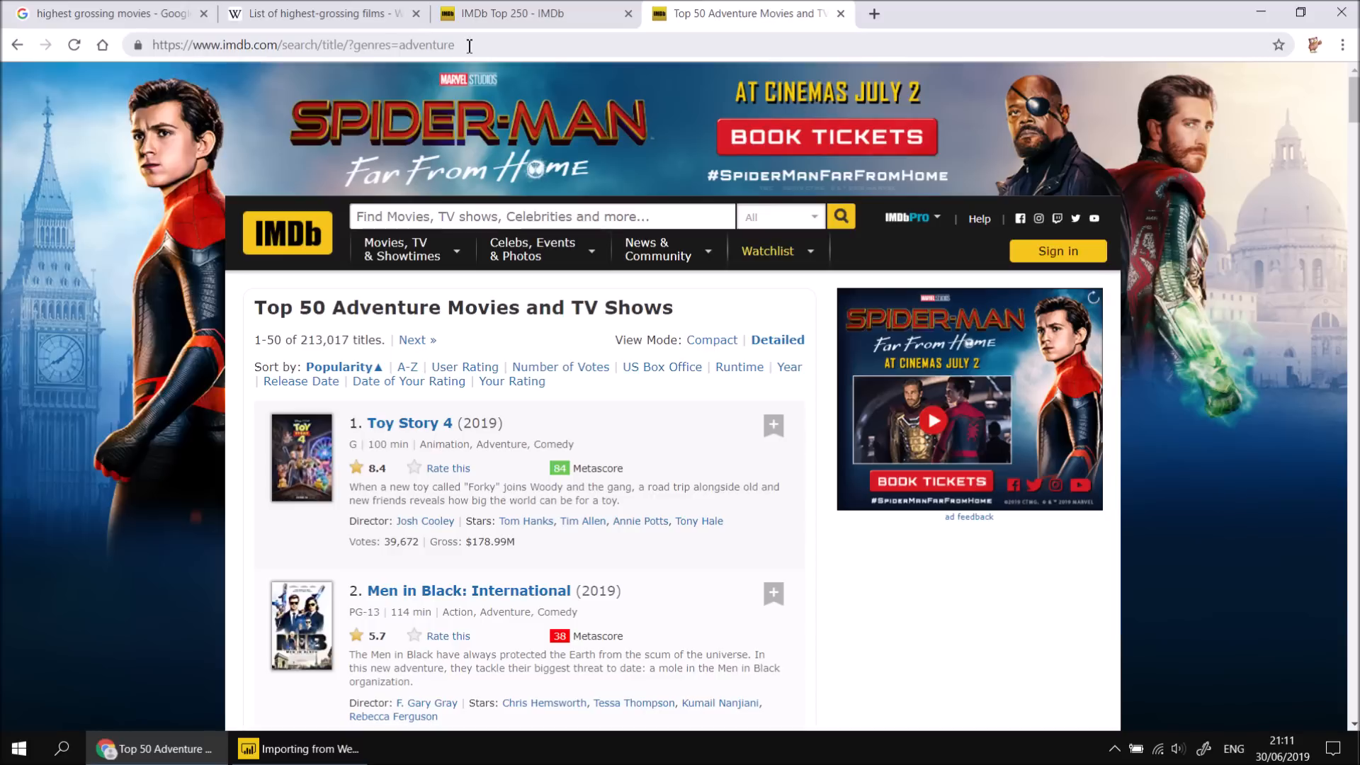
Go back to IMDb's advanced title search form and examine the list of available genres.
click(17, 47)
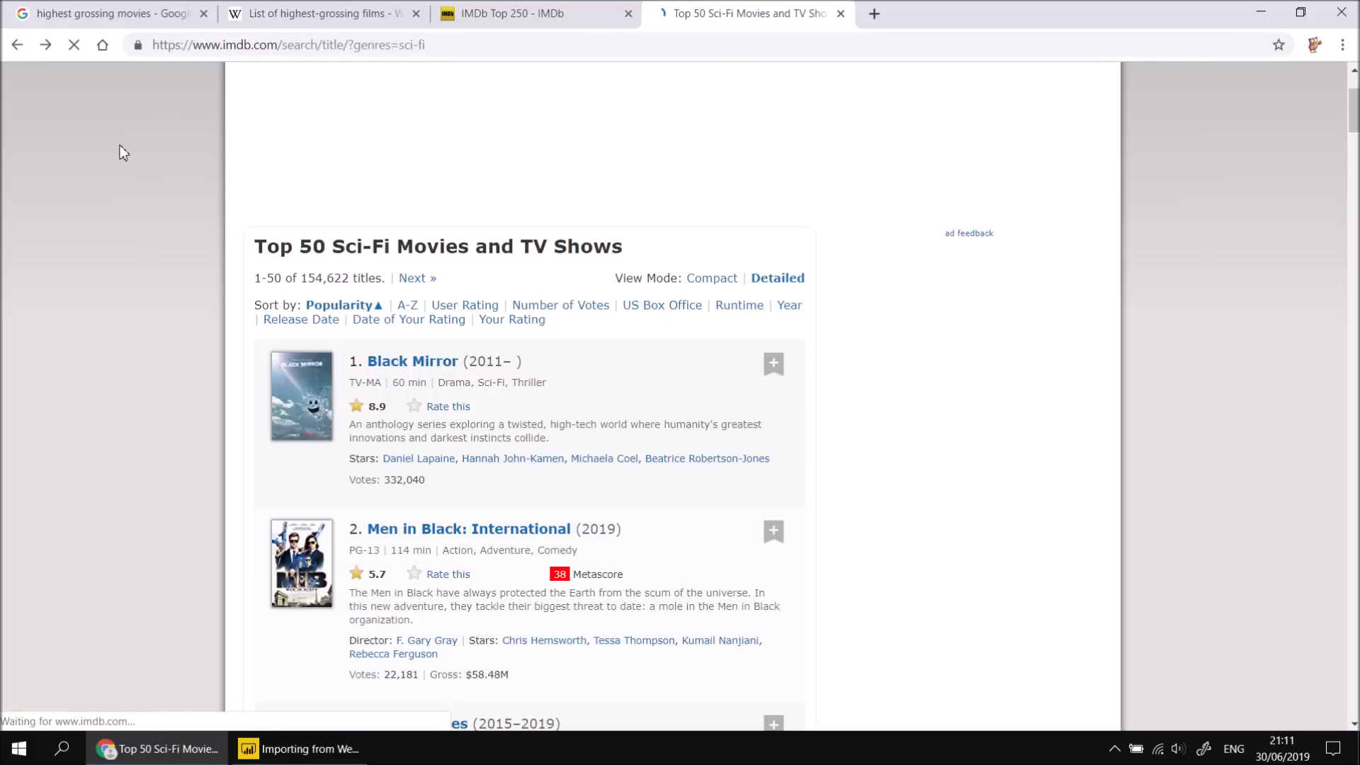
click(17, 47)
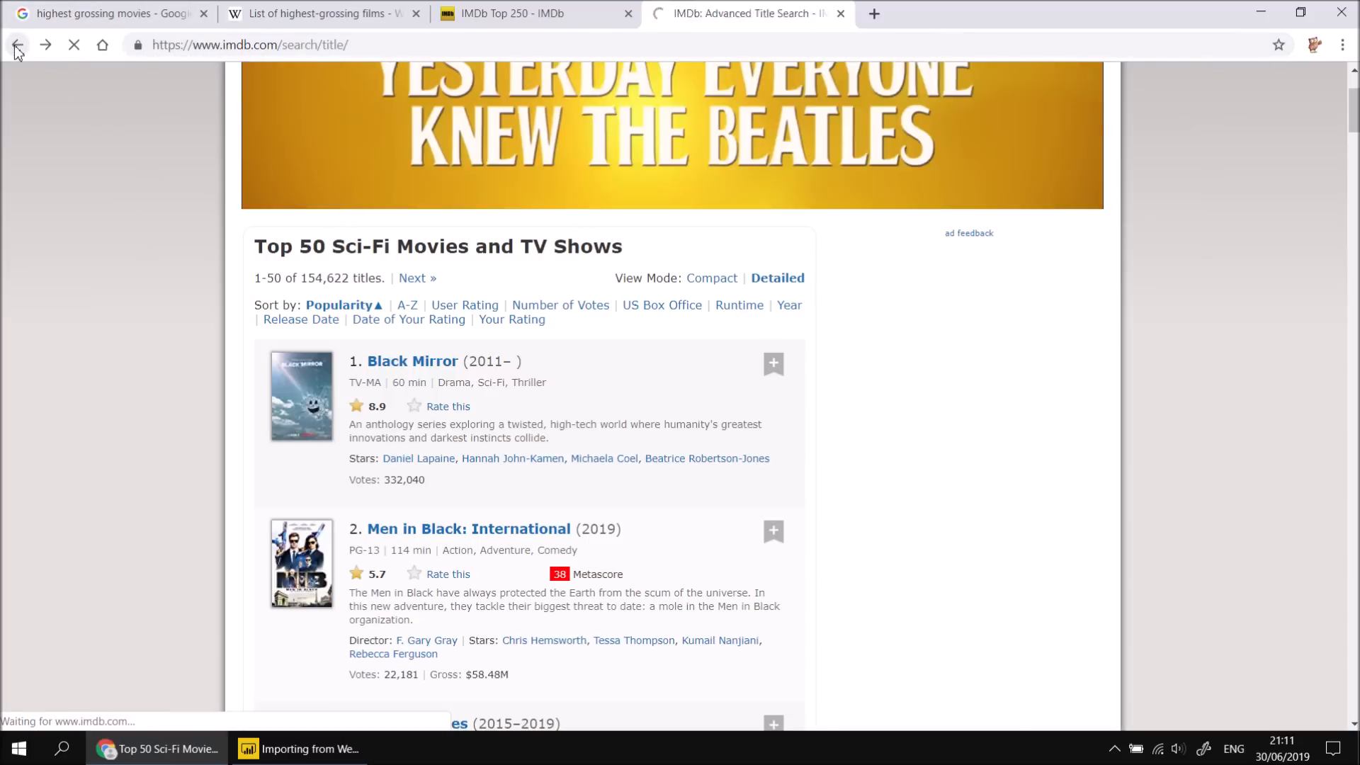
scroll(210, 270, up, 20)
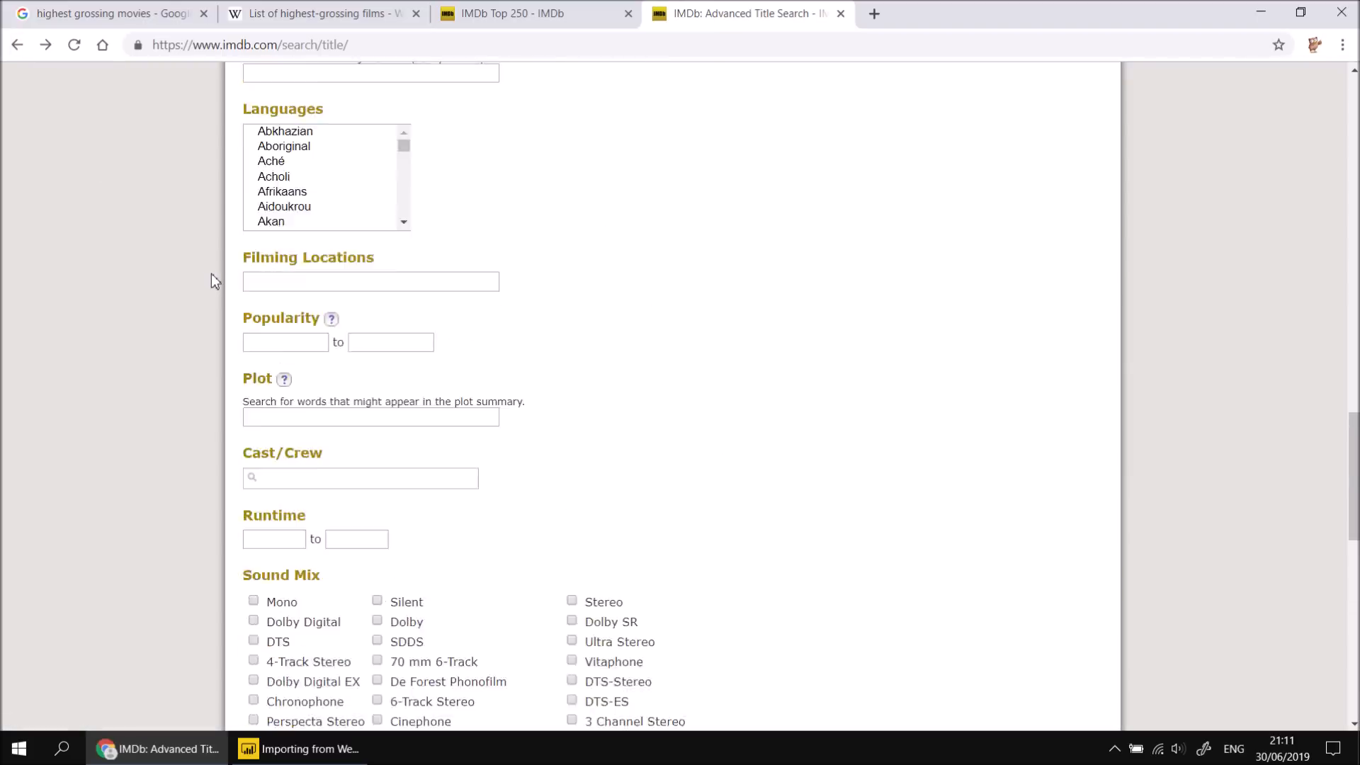
scroll(207, 277, up, 10)
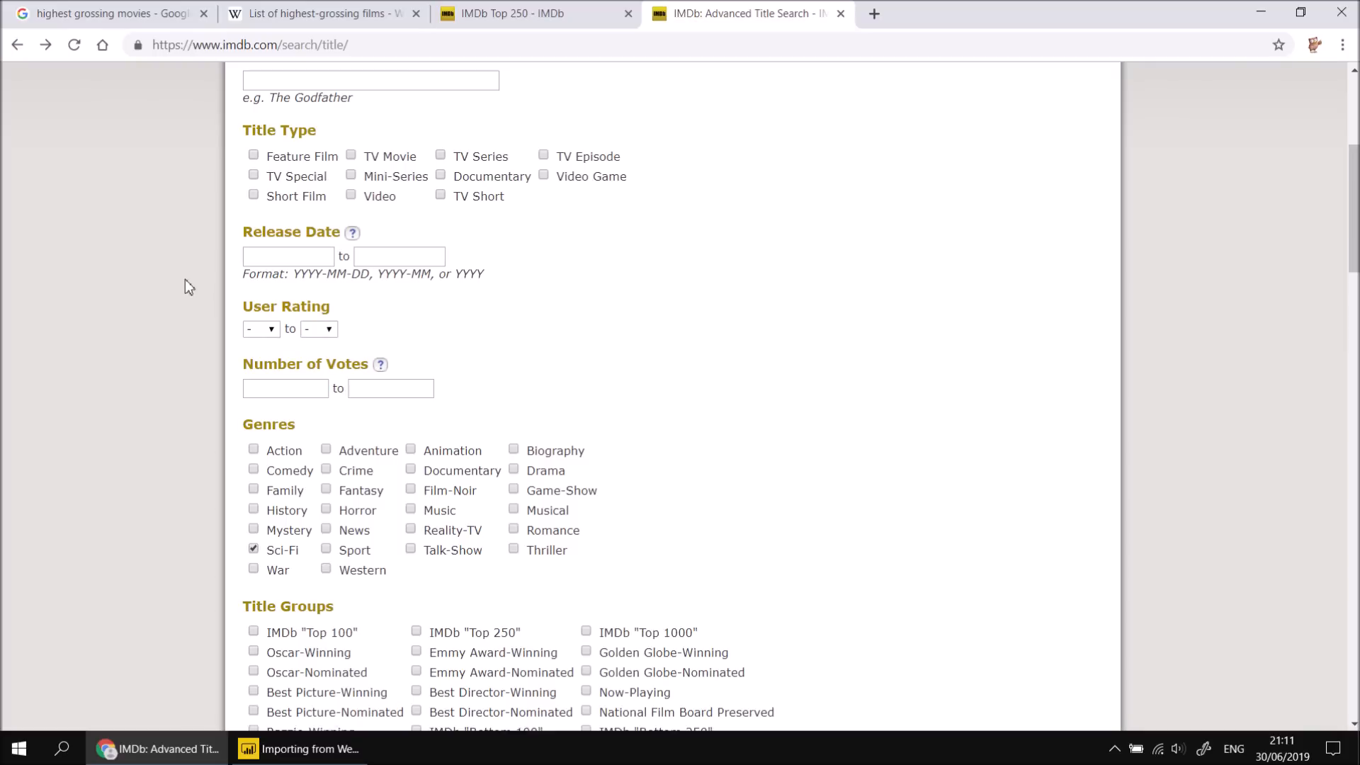
scroll(205, 395, down, 1)
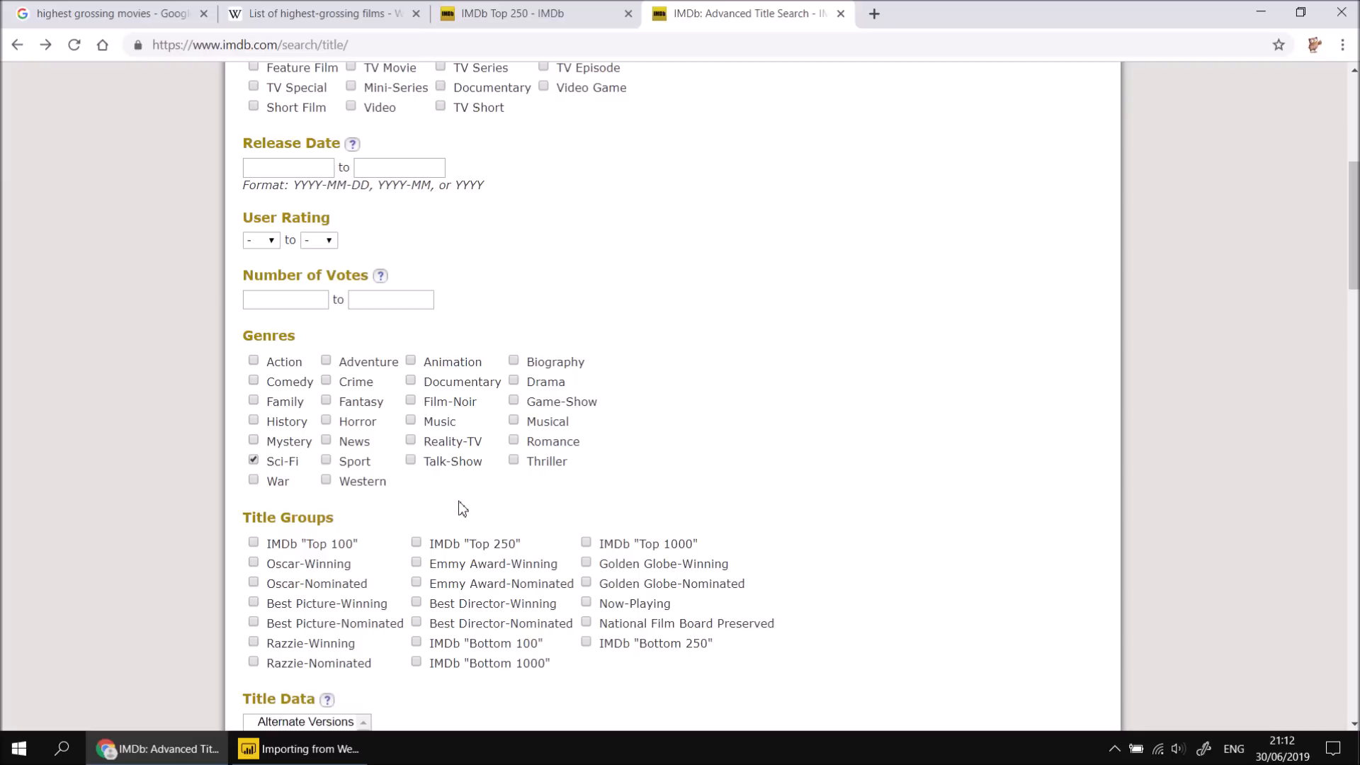
Switch to Power BI Desktop and open the report's queries in the Power Query Editor.
click(286, 752)
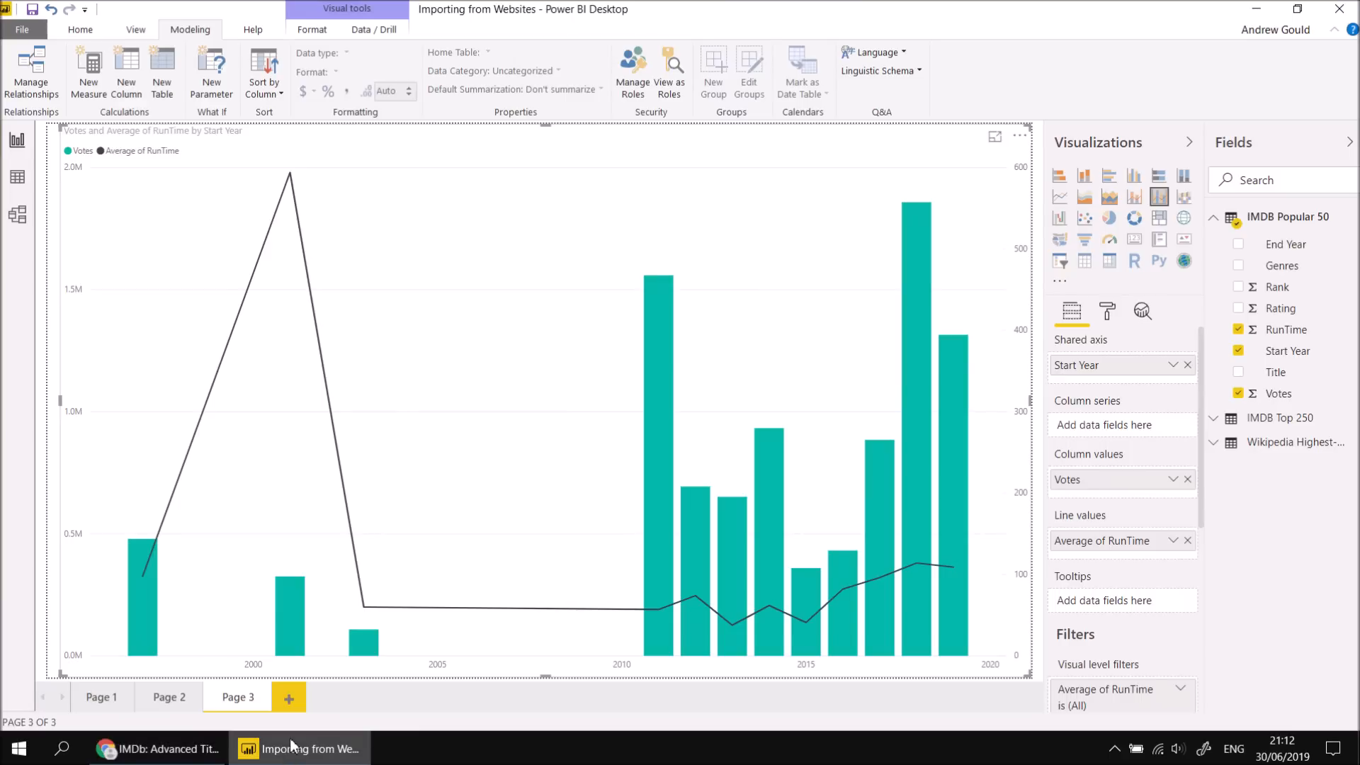
click(86, 30)
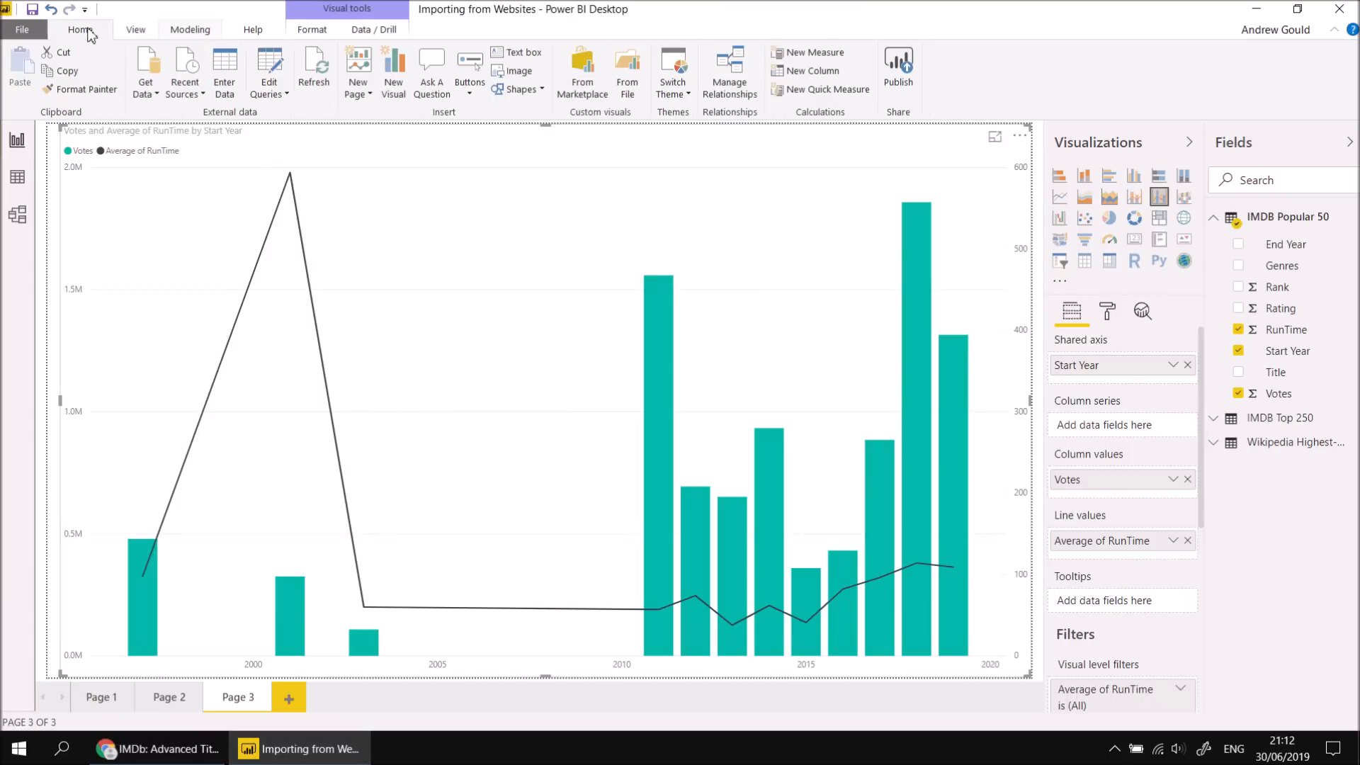
click(287, 96)
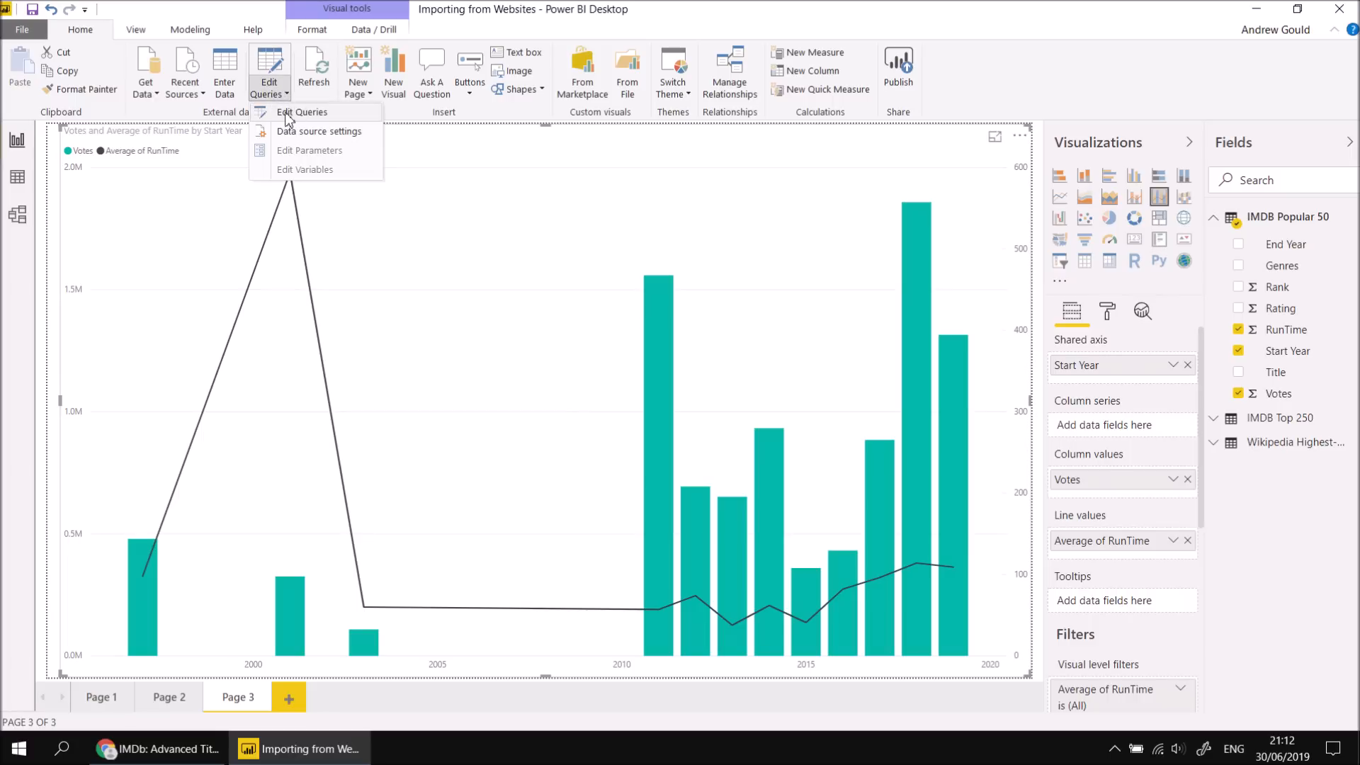
click(291, 113)
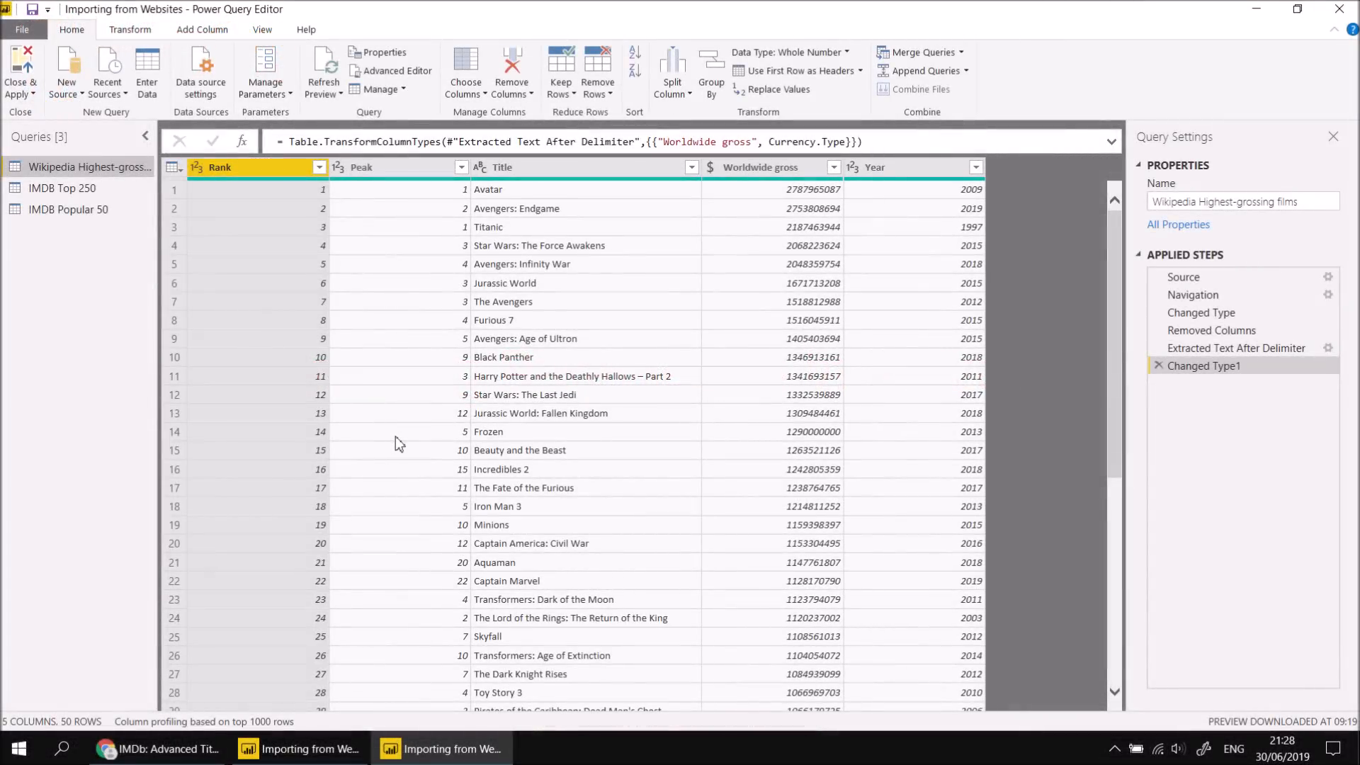
Return to the report window and check the global Power Query Editor option for always allowing parameterization, leaving the options unchanged.
mouse_move(284, 762)
click(275, 680)
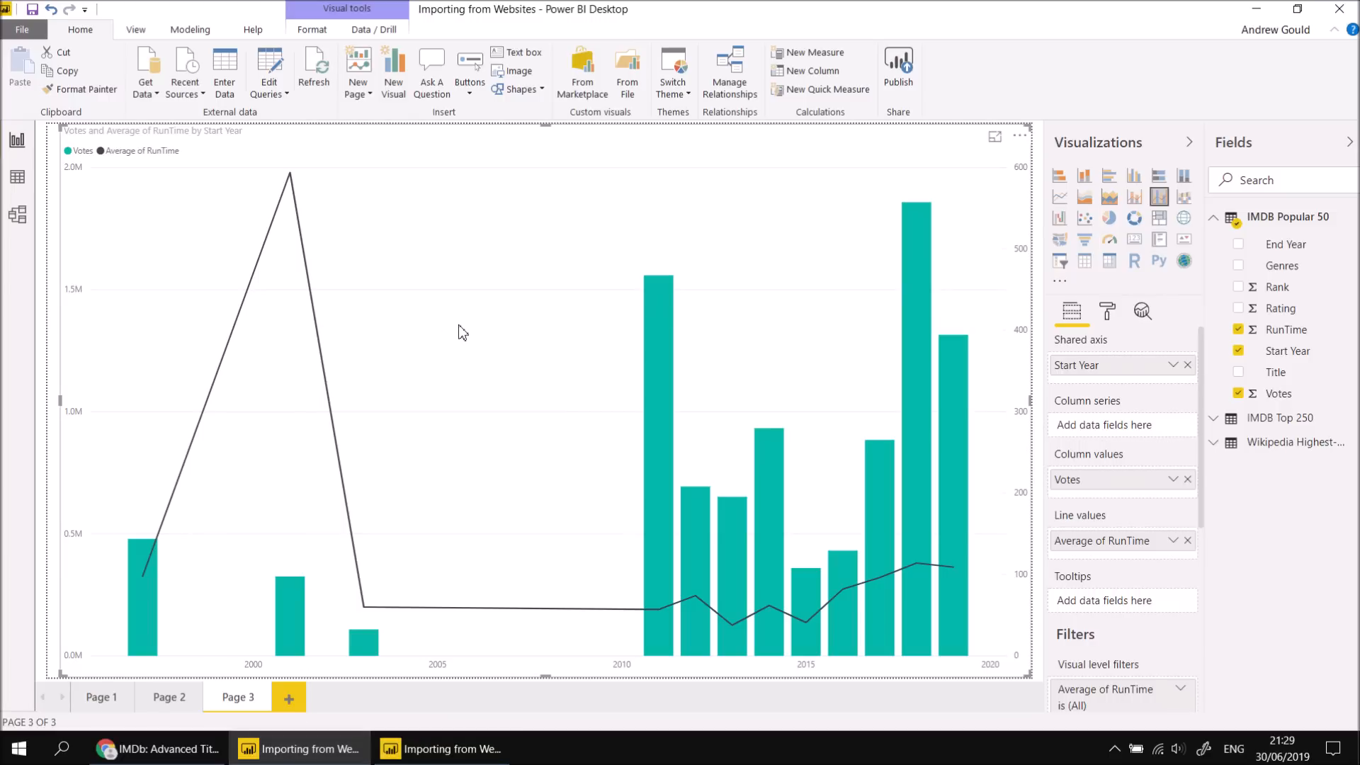
click(17, 31)
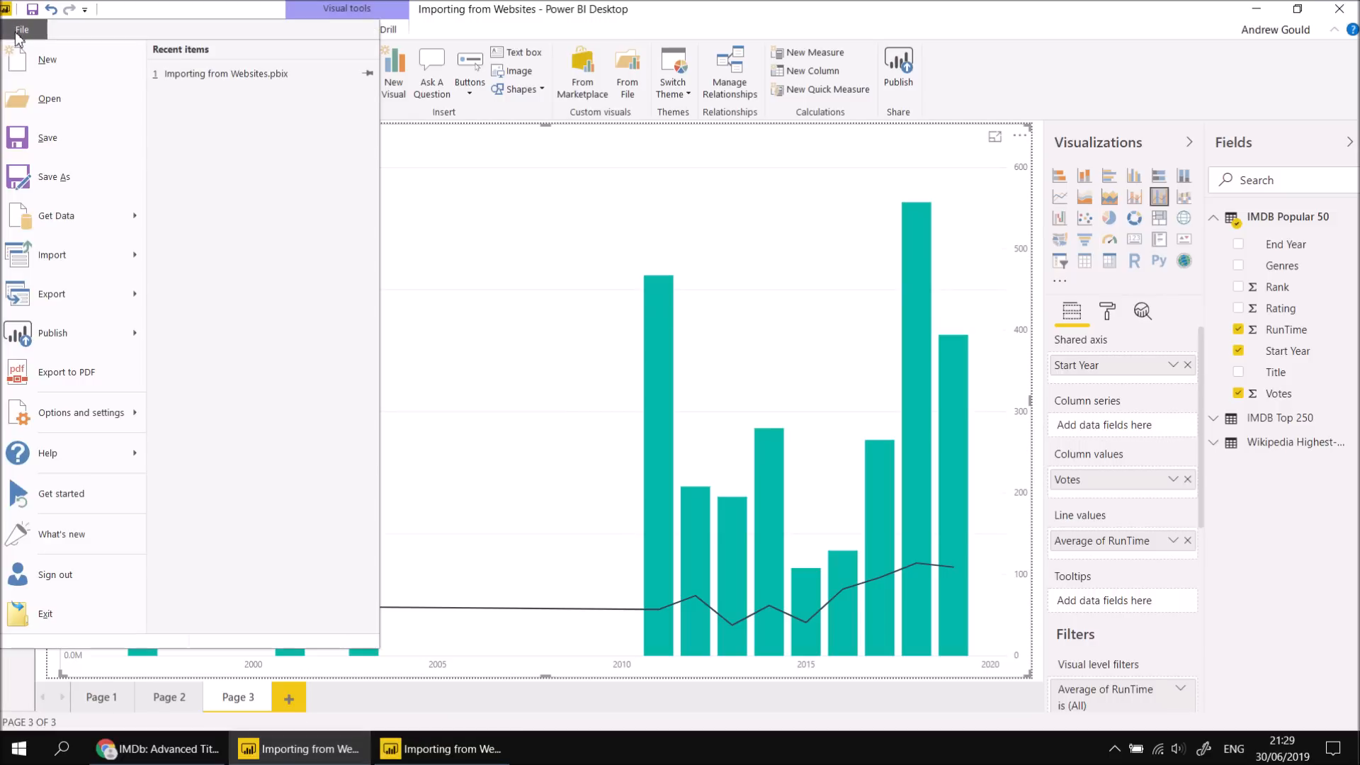
mouse_move(60, 417)
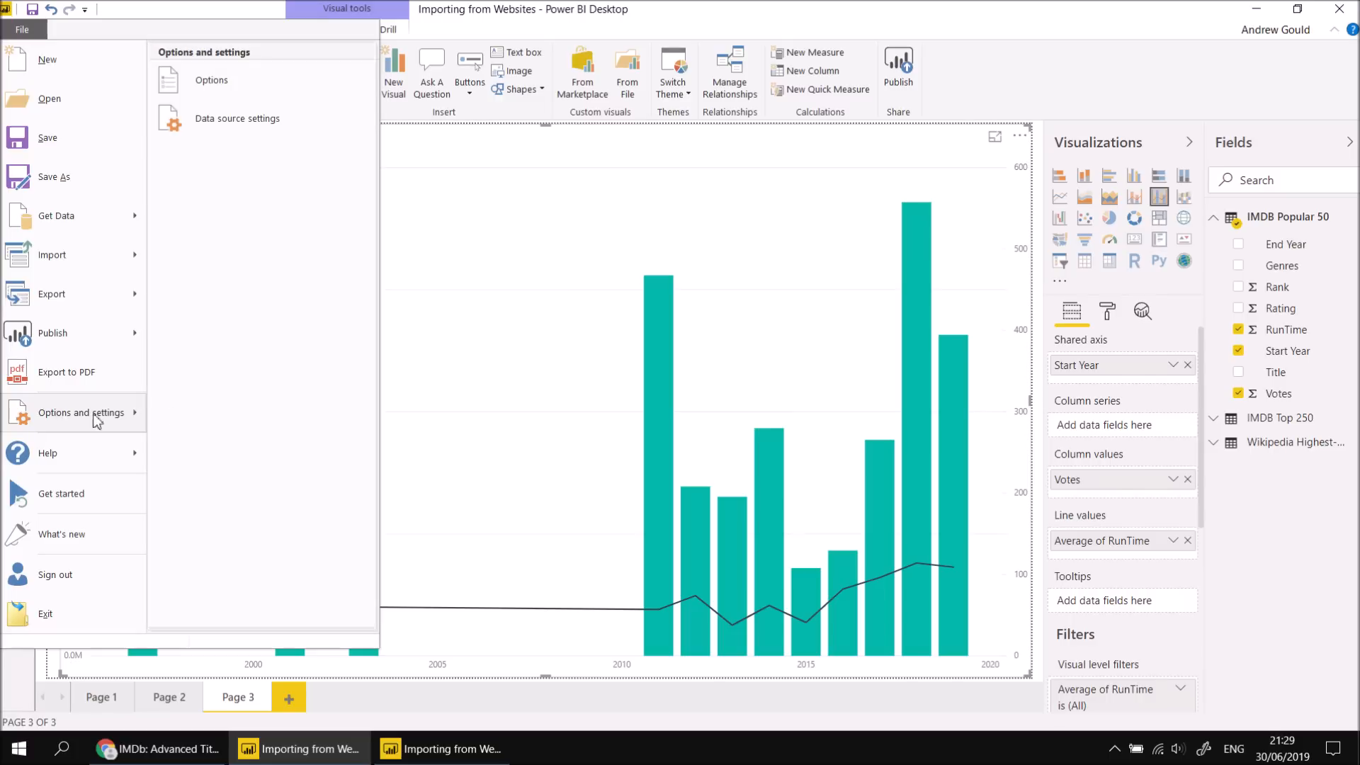
click(212, 84)
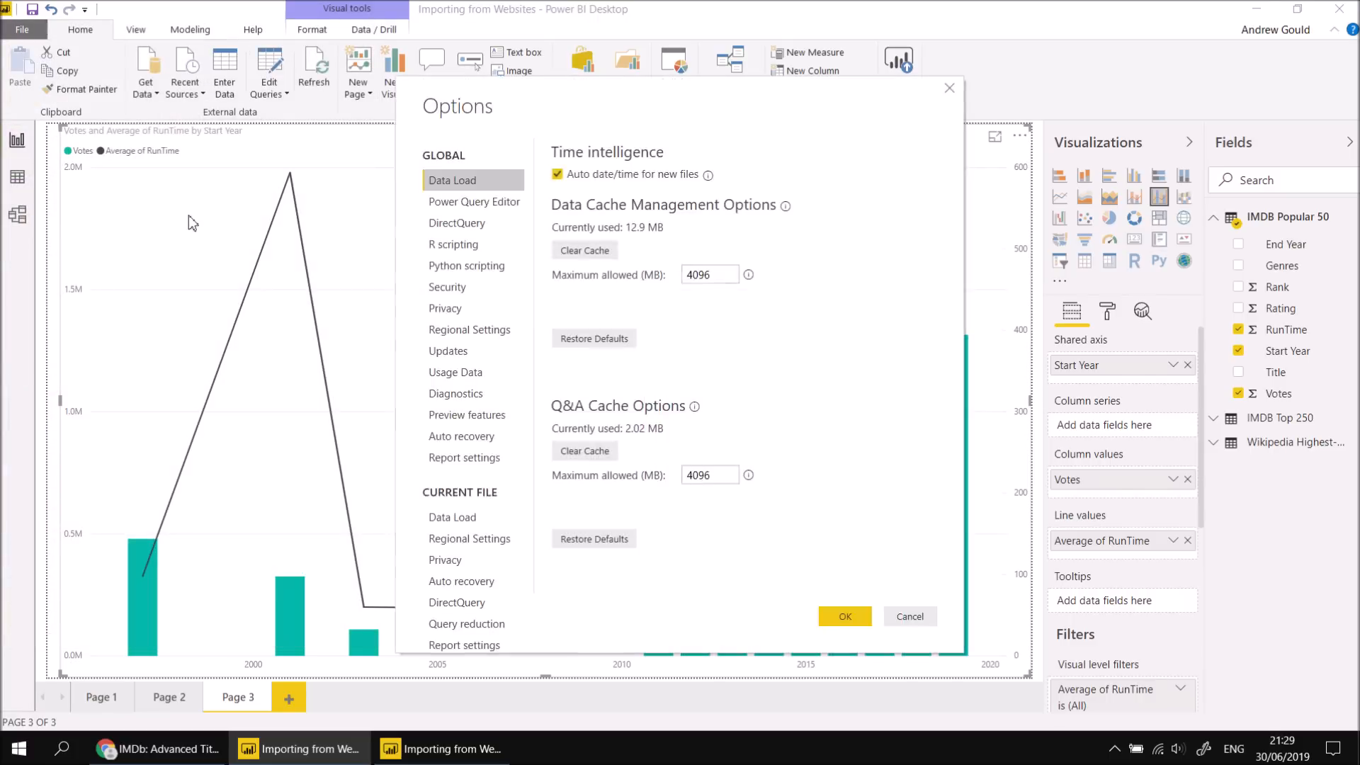
click(490, 203)
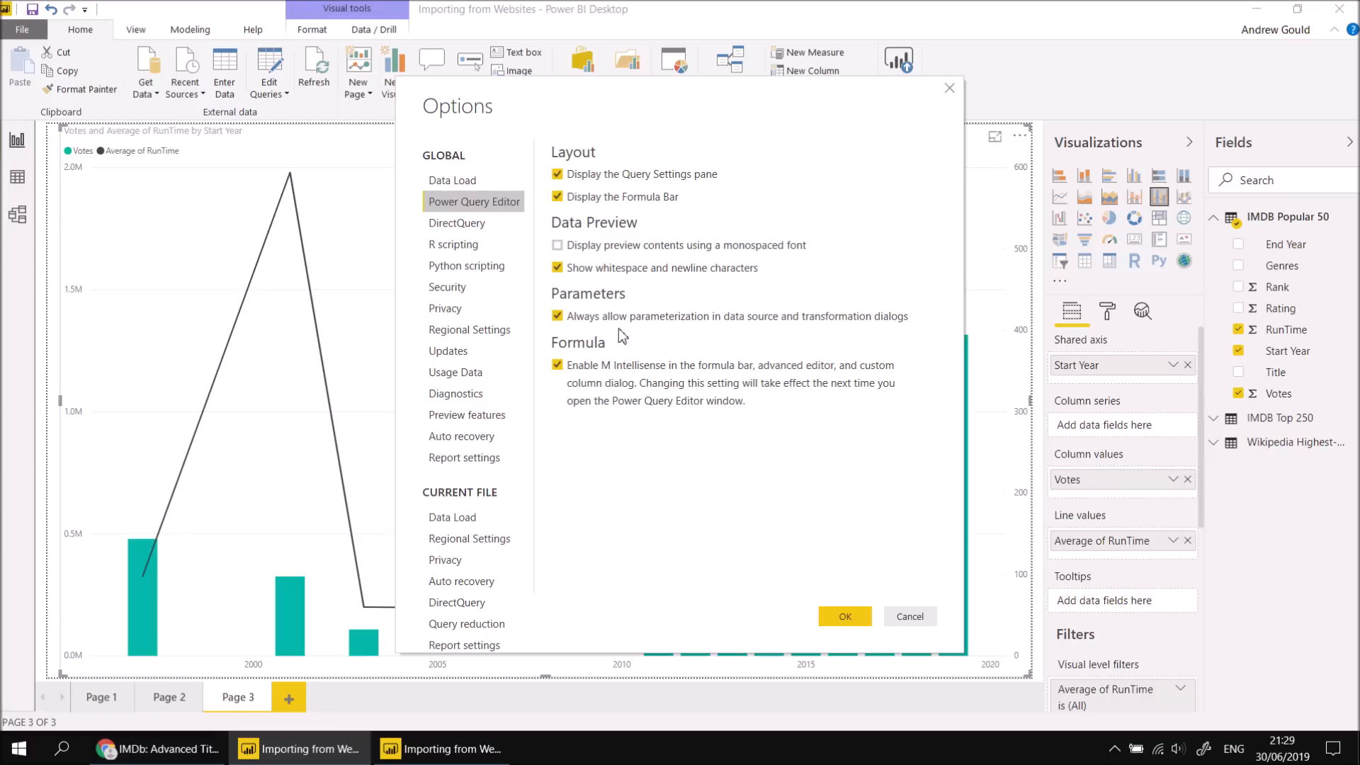
click(897, 622)
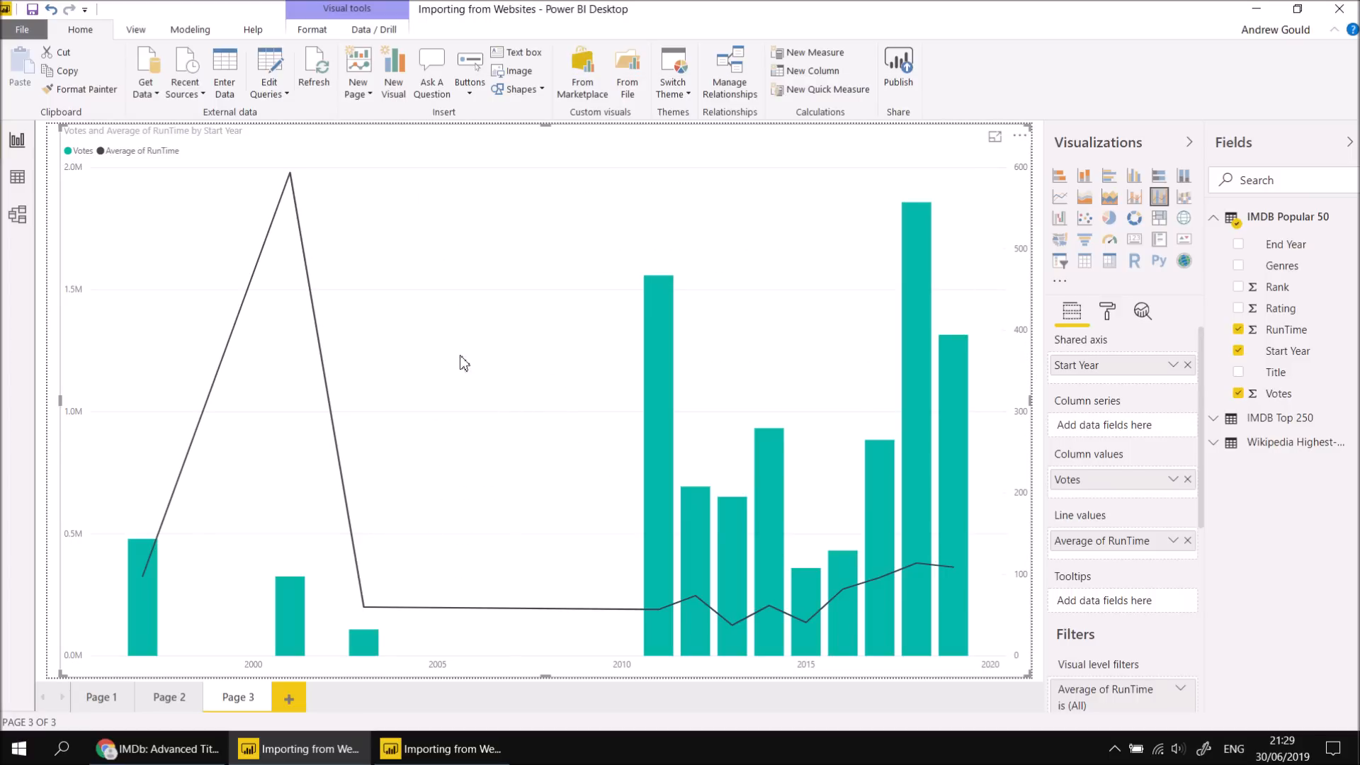
Back in the Power Query Editor, open the Source step settings of the IMDB Popular 50 query and switch them to Advanced.
click(444, 749)
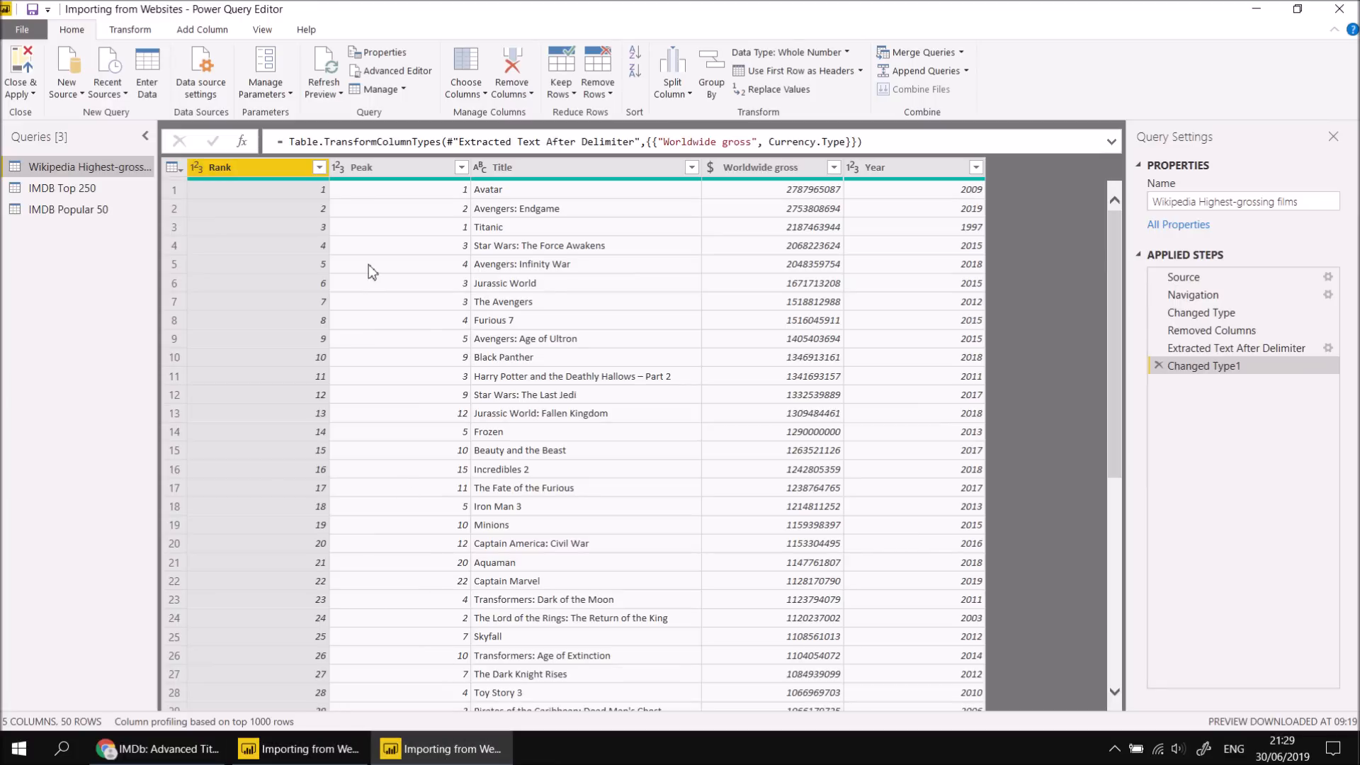
click(59, 207)
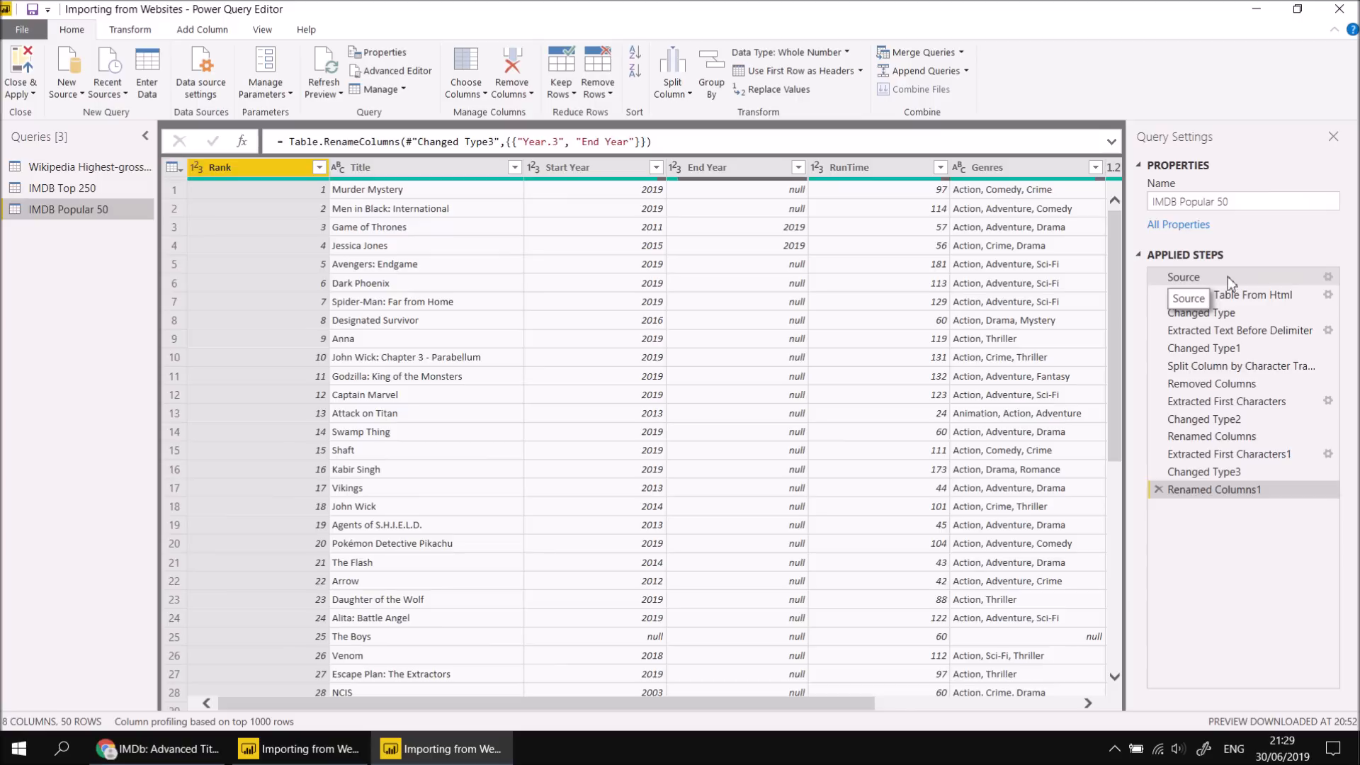
click(1329, 278)
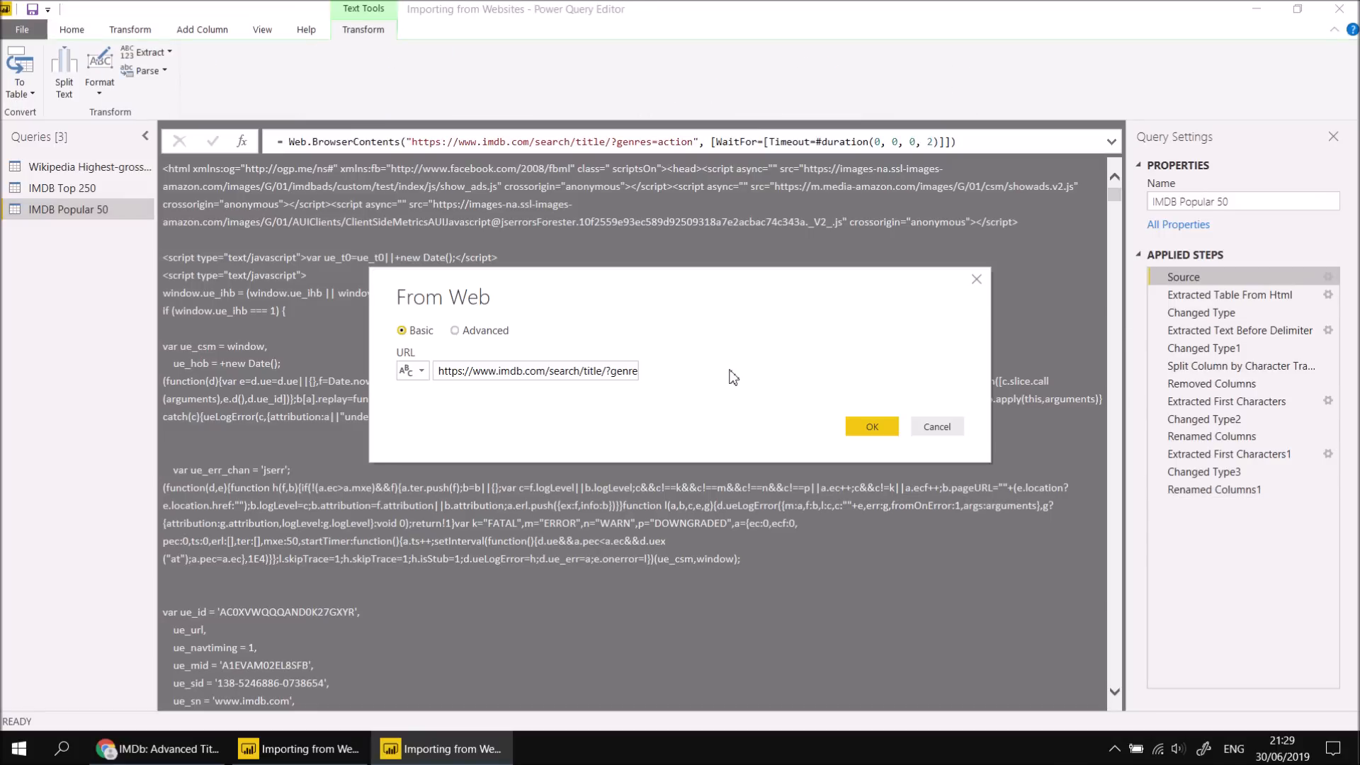
click(629, 374)
click(456, 333)
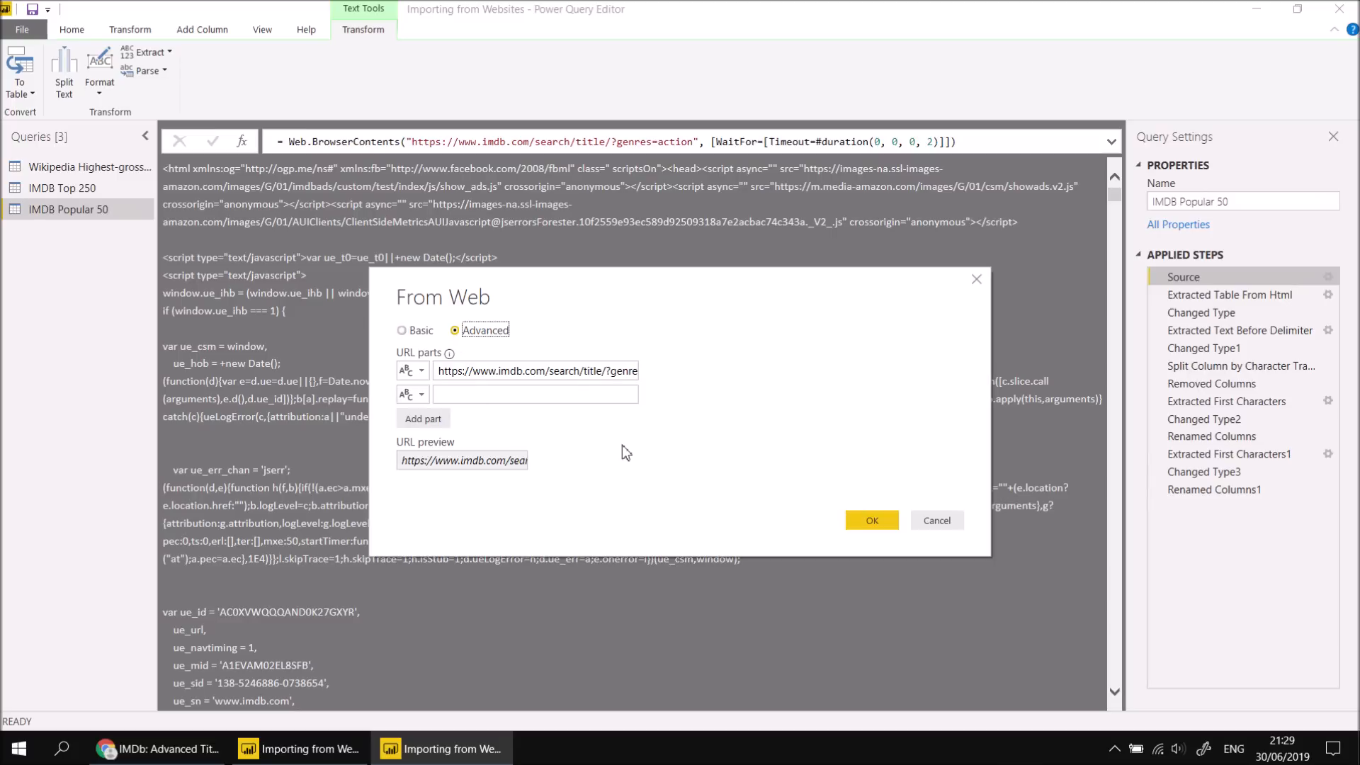
Remove the word action from the first URL part so that it ends with ?genres=.
click(634, 371)
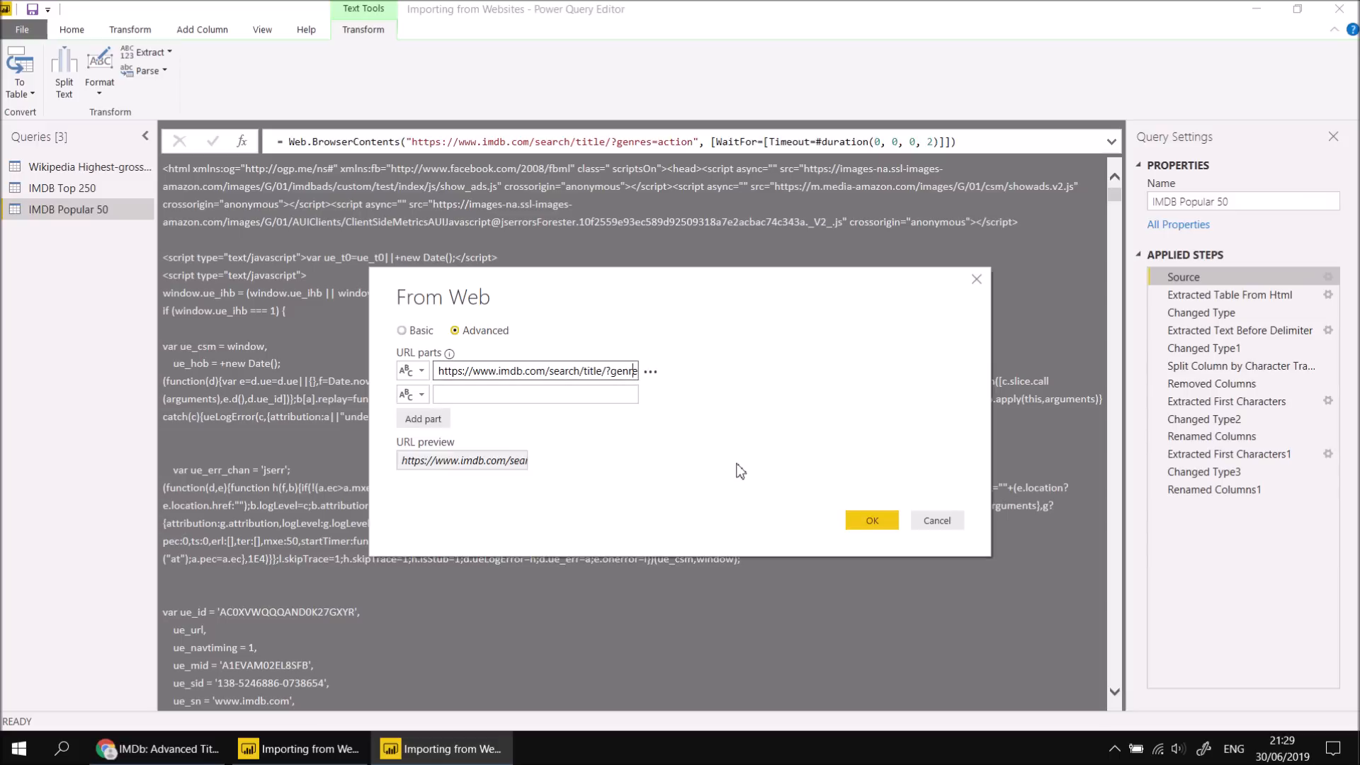
key(Right)
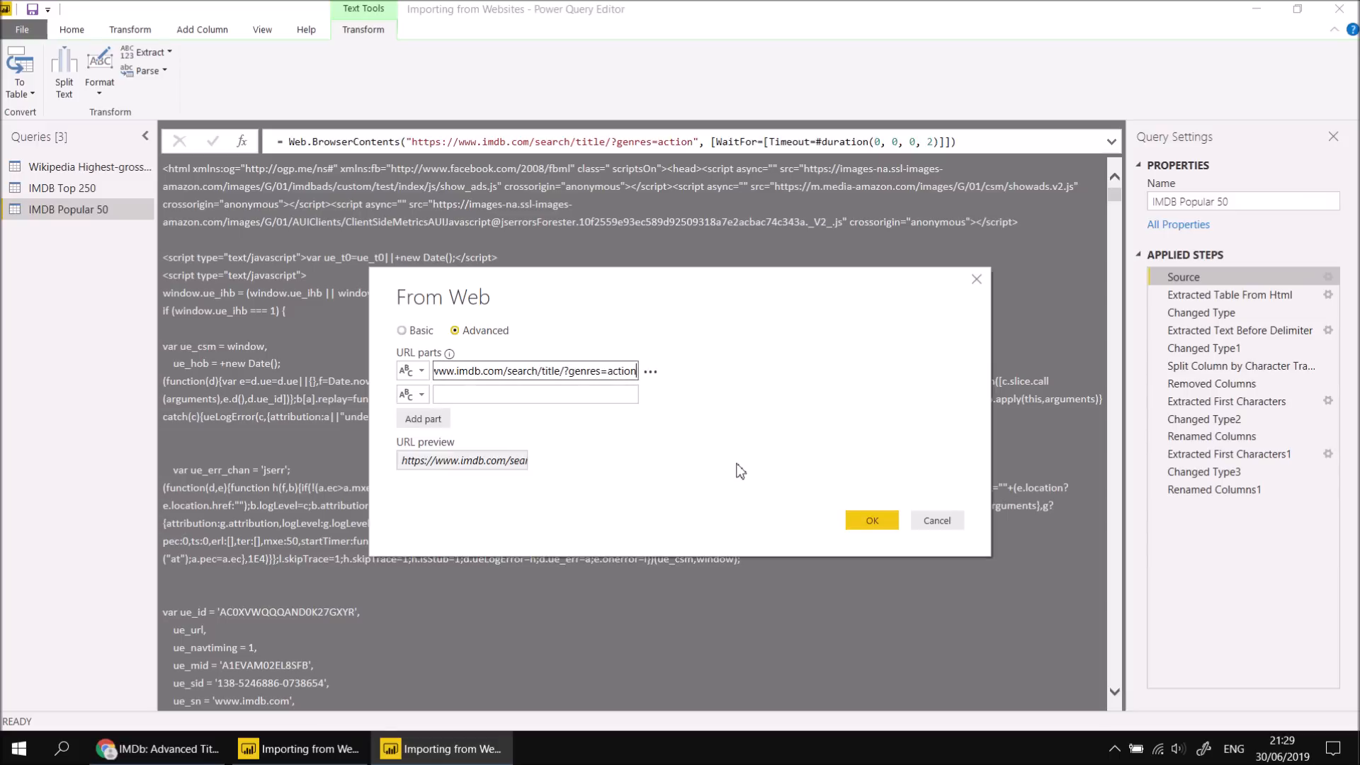
key(Left)
key(Left)
key(Left)
key(Left)
key(Left)
key(Left)
key(Left)
key(Left)
key(Left)
key(Left)
key(Left)
key(Left)
key(Left)
key(Left)
key(Left)
key(Left)
key(Left)
key(Left)
key(Left)
key(Left)
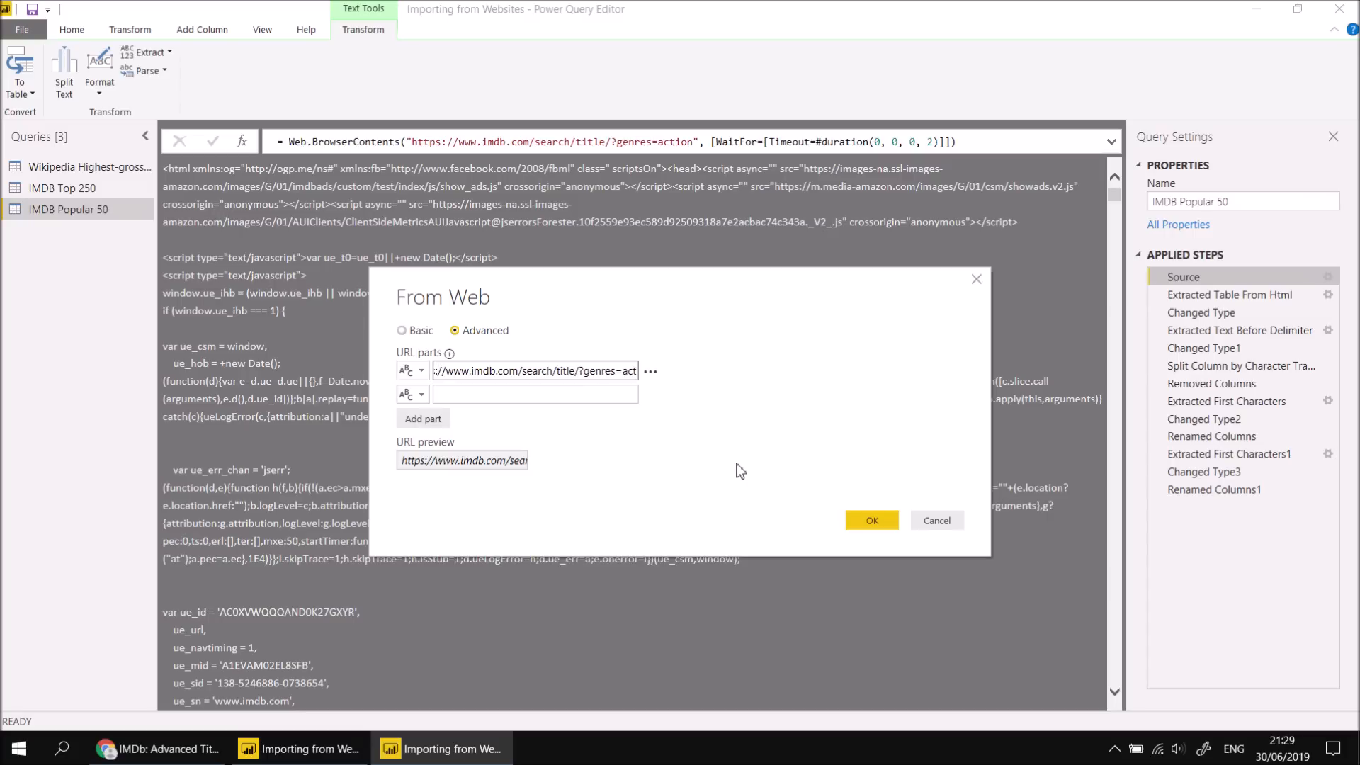
key(BackSpace)
Create a new parameter named ChosenGenre with type Text for the second URL part.
click(484, 394)
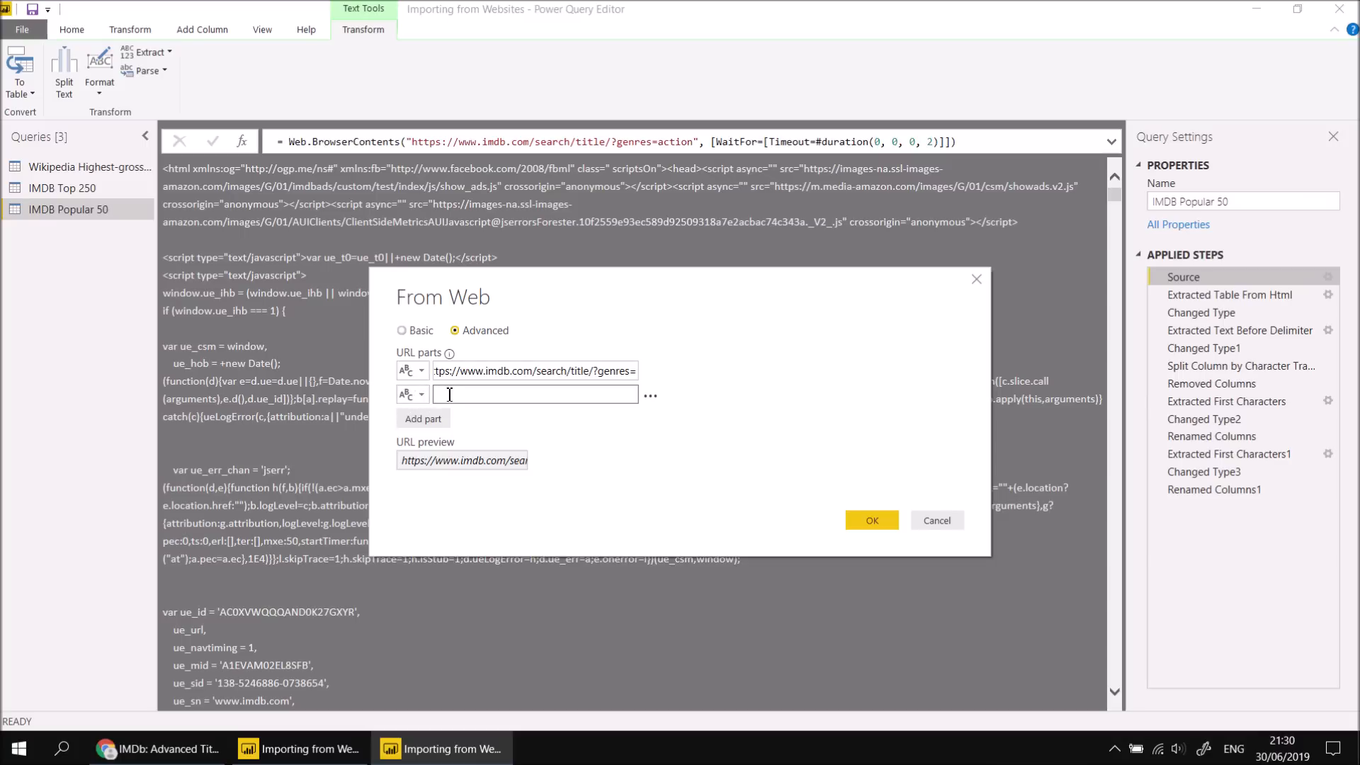
click(421, 394)
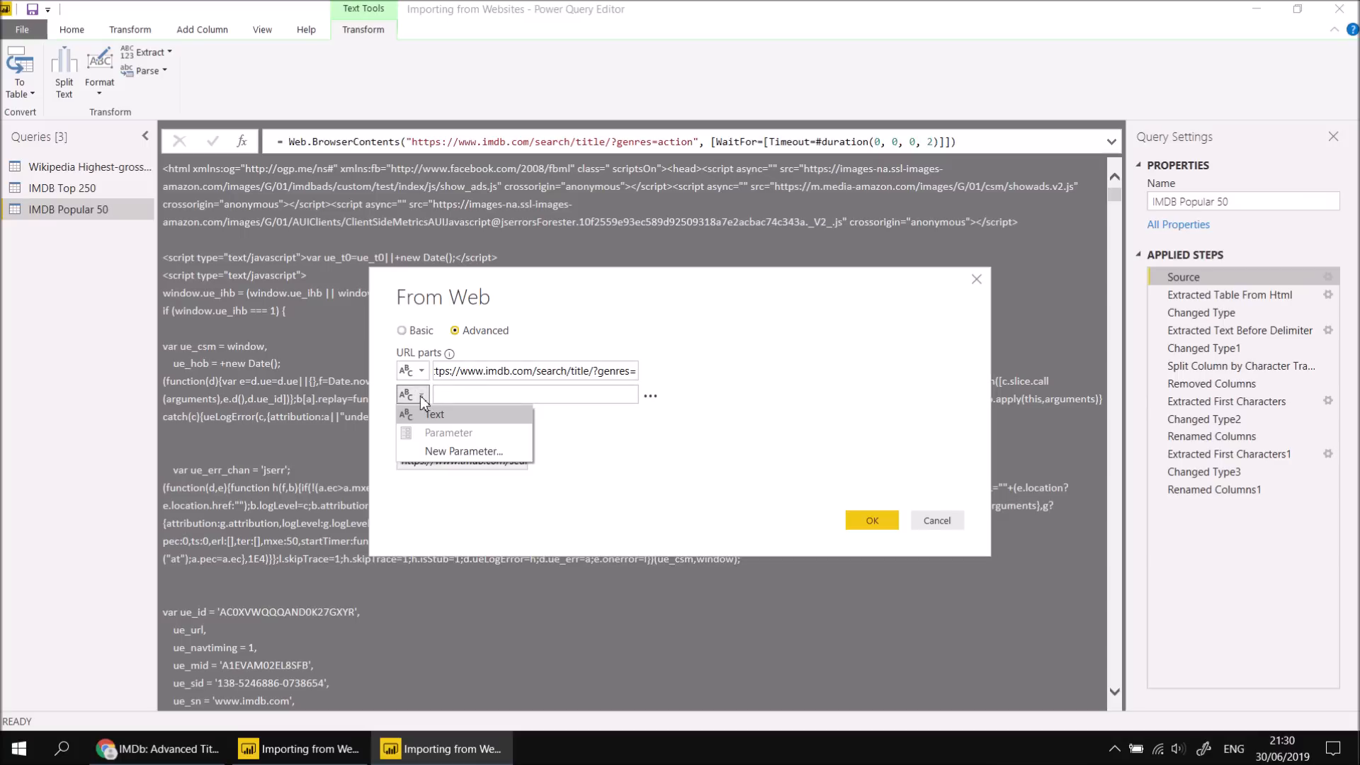
click(431, 452)
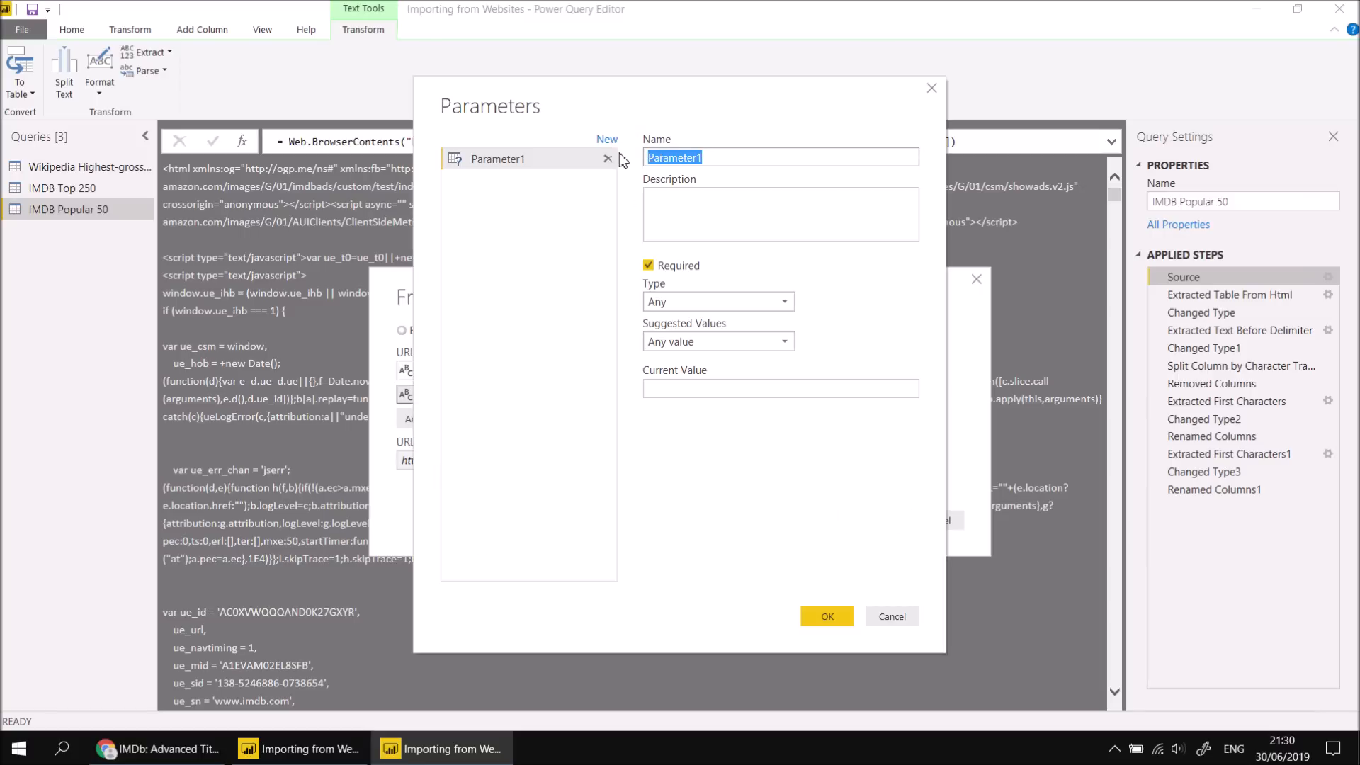
text(ChosenGenre)
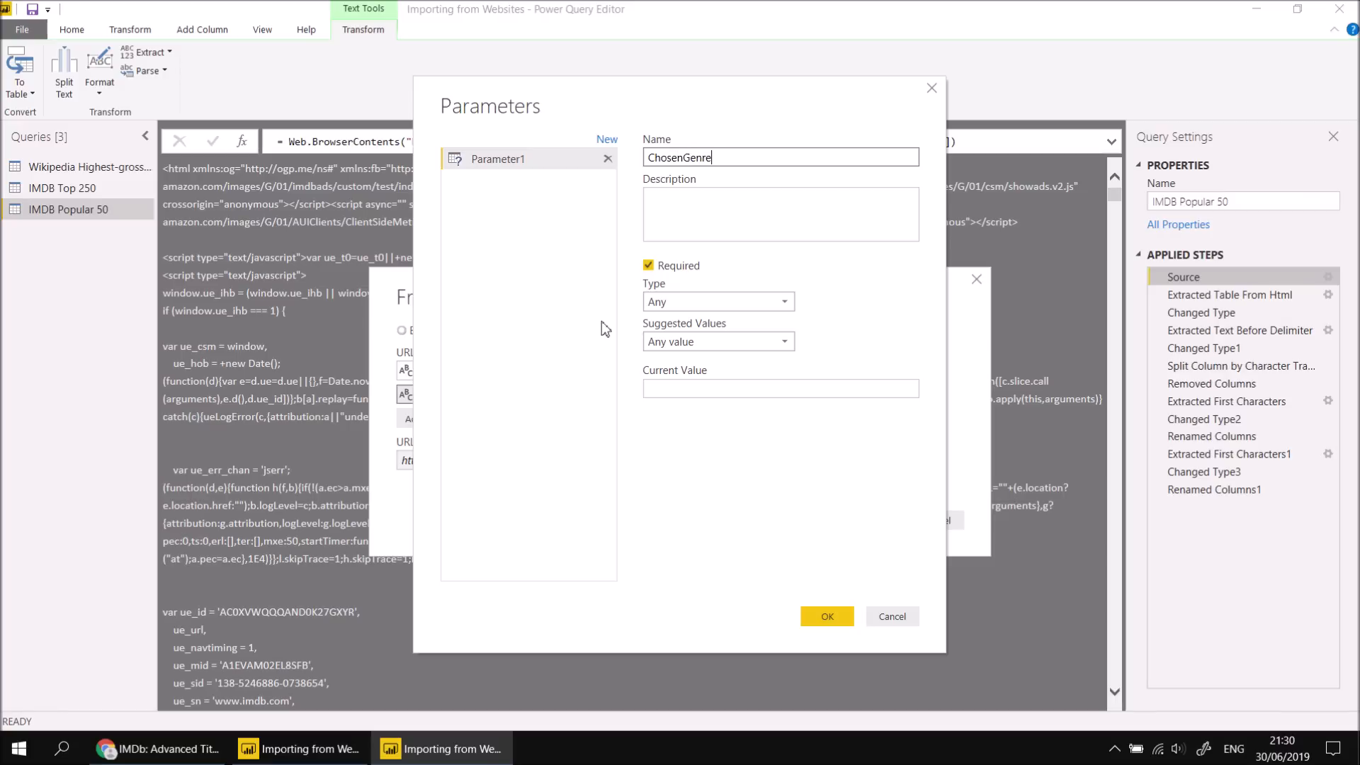
click(734, 303)
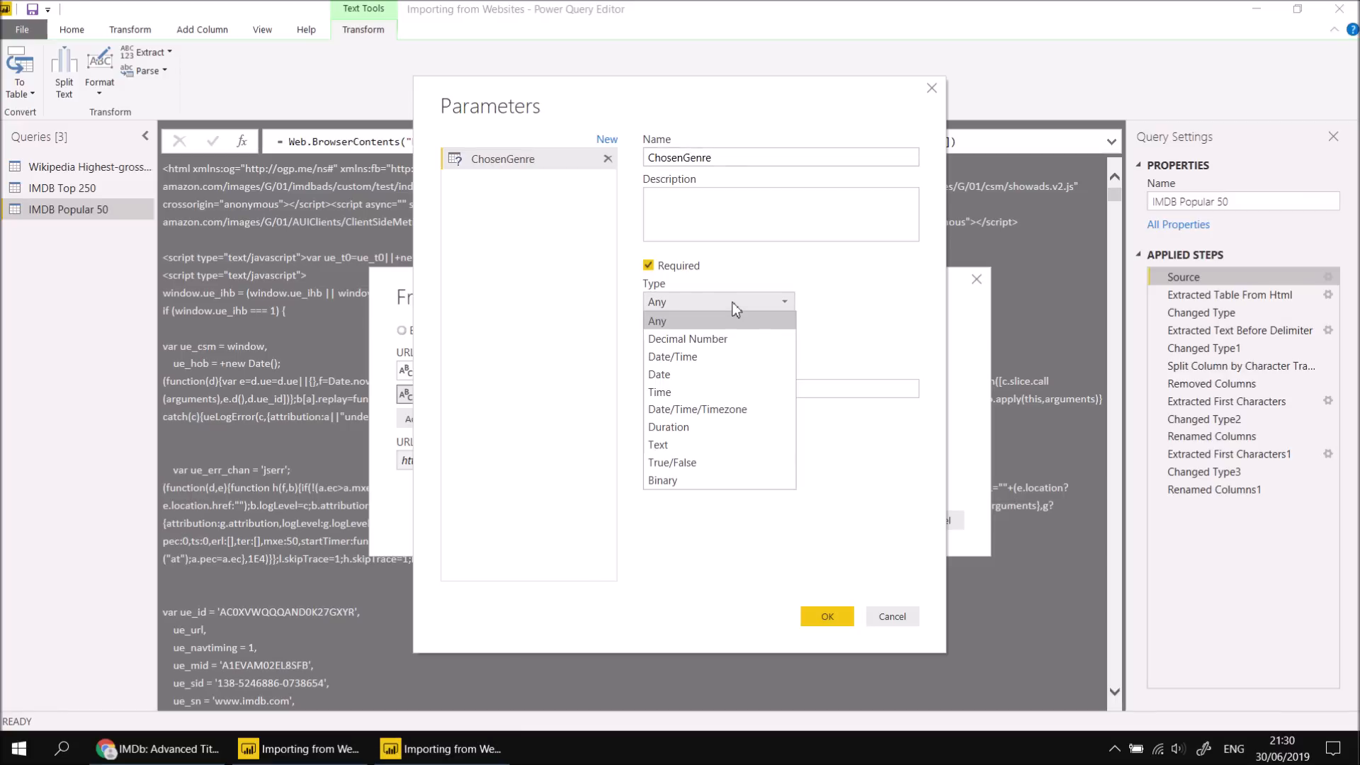
click(671, 445)
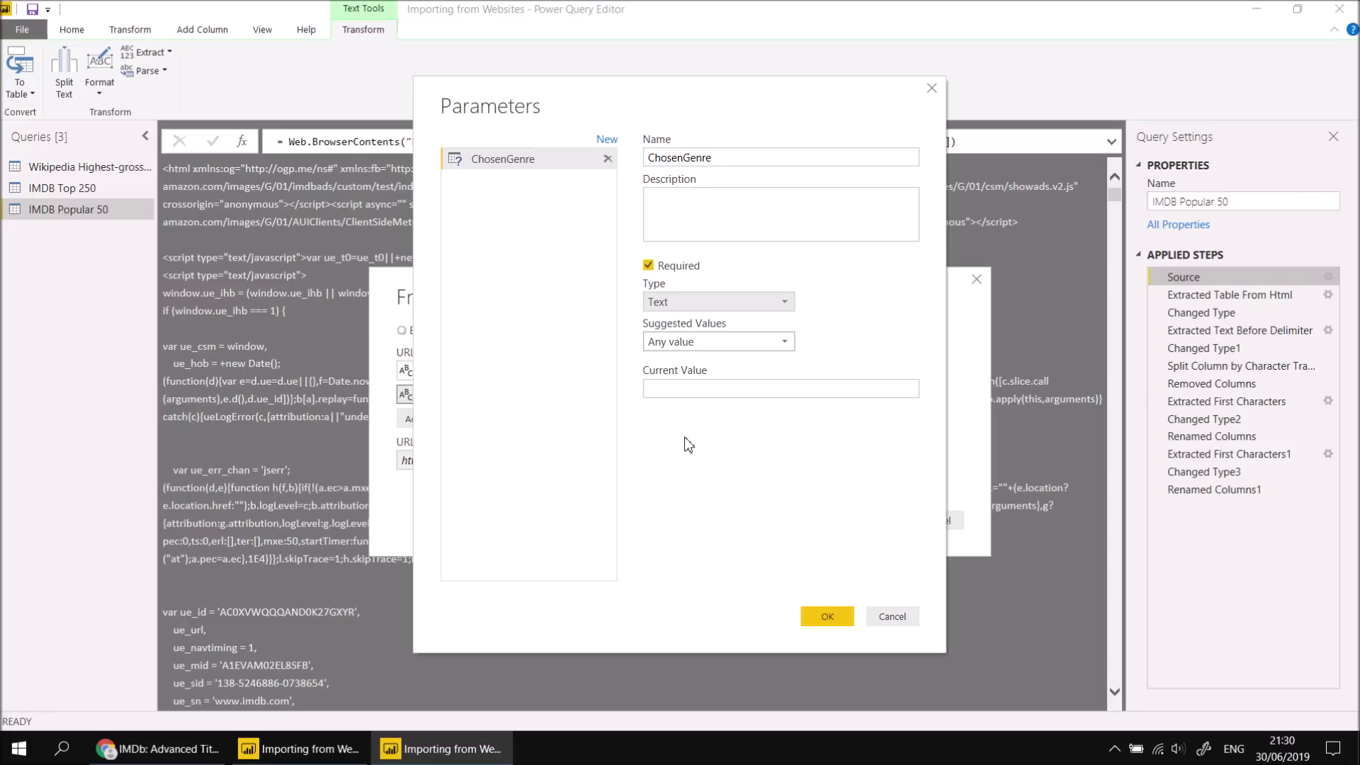
Set the ChosenGenre parameter's suggested values to List of values and enter action, adventure, crime and drama.
click(785, 342)
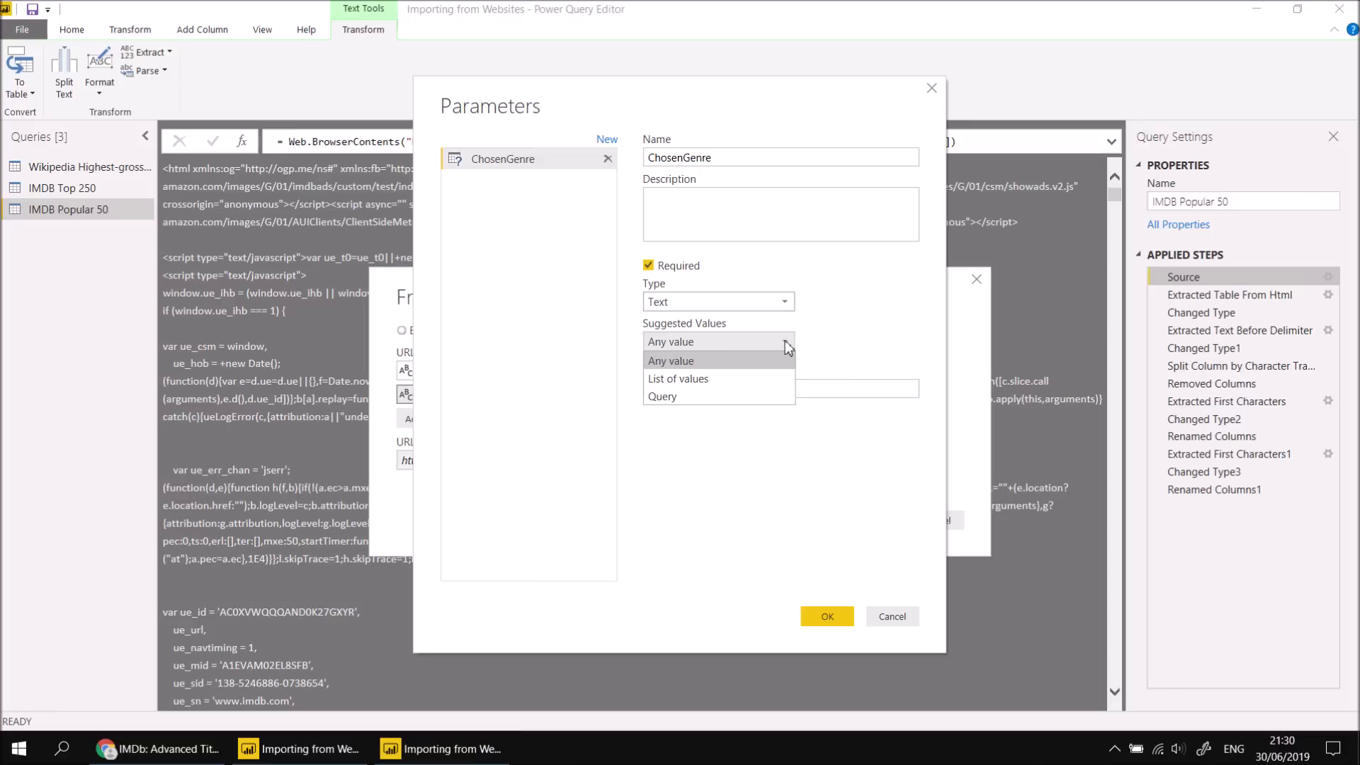
click(695, 385)
click(698, 390)
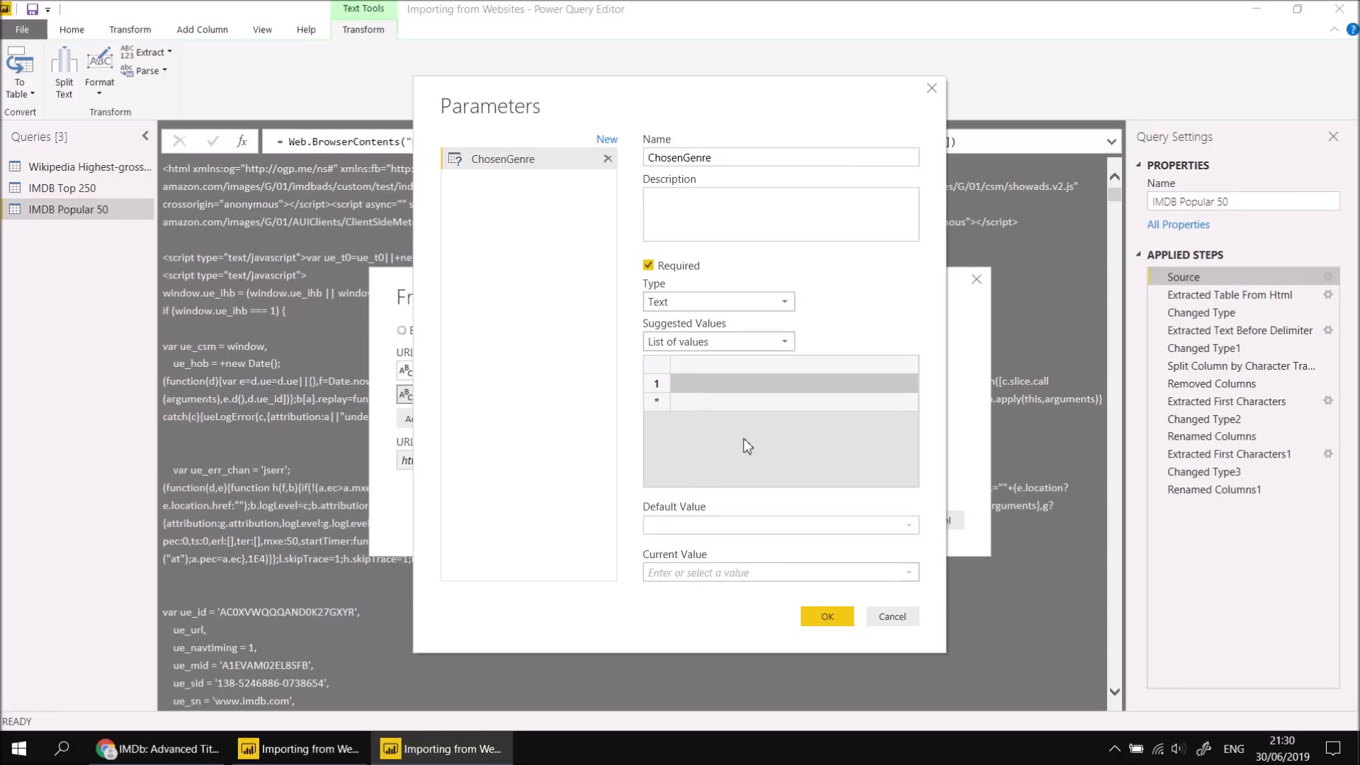
text(action)
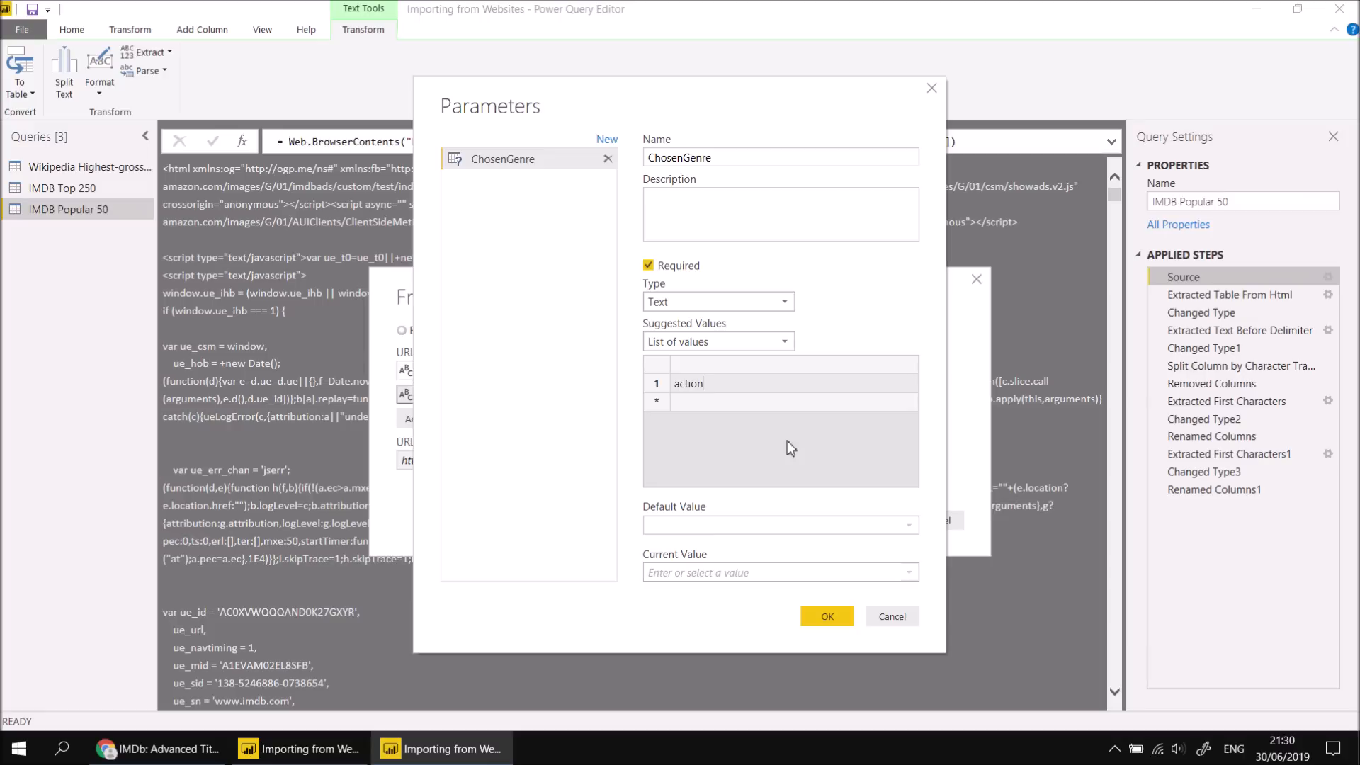
key(Return)
text(adventure)
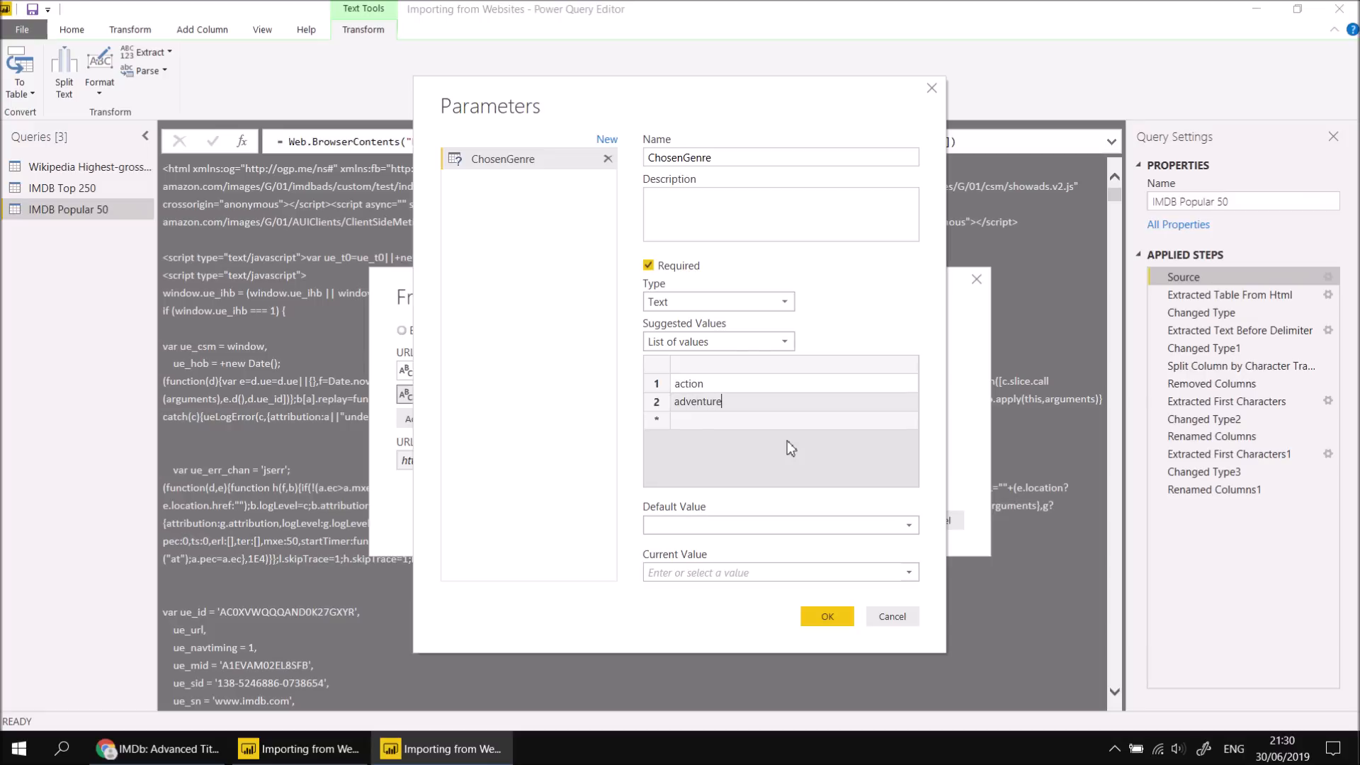
key(Return)
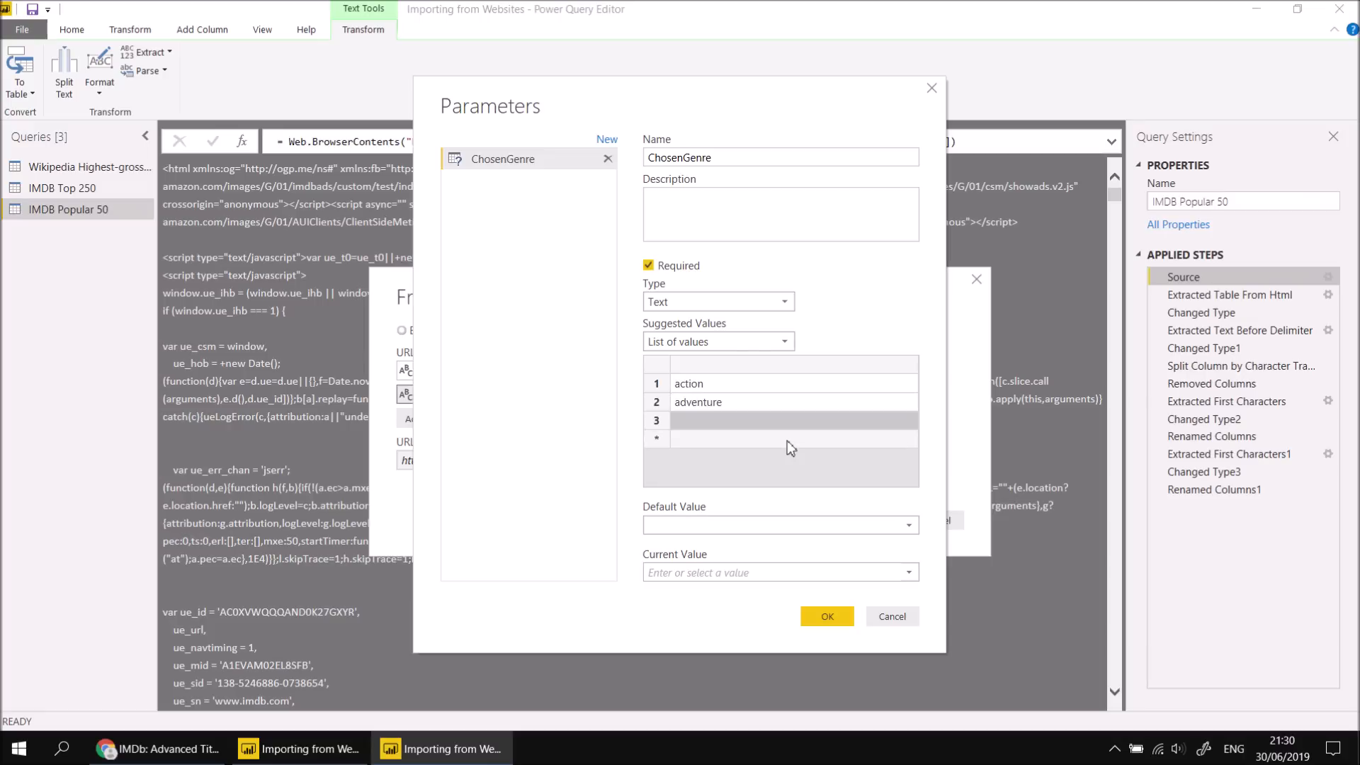
text(crime)
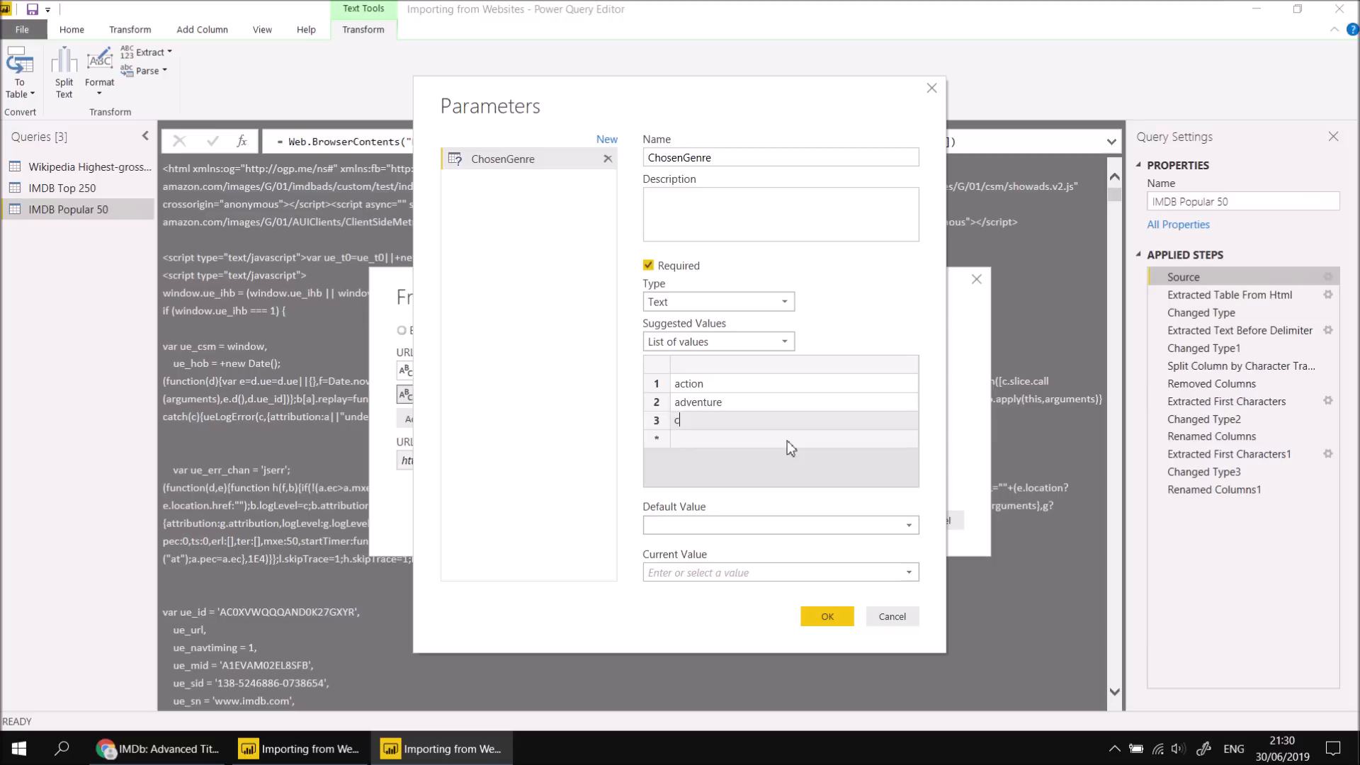
key(Return)
text(drama)
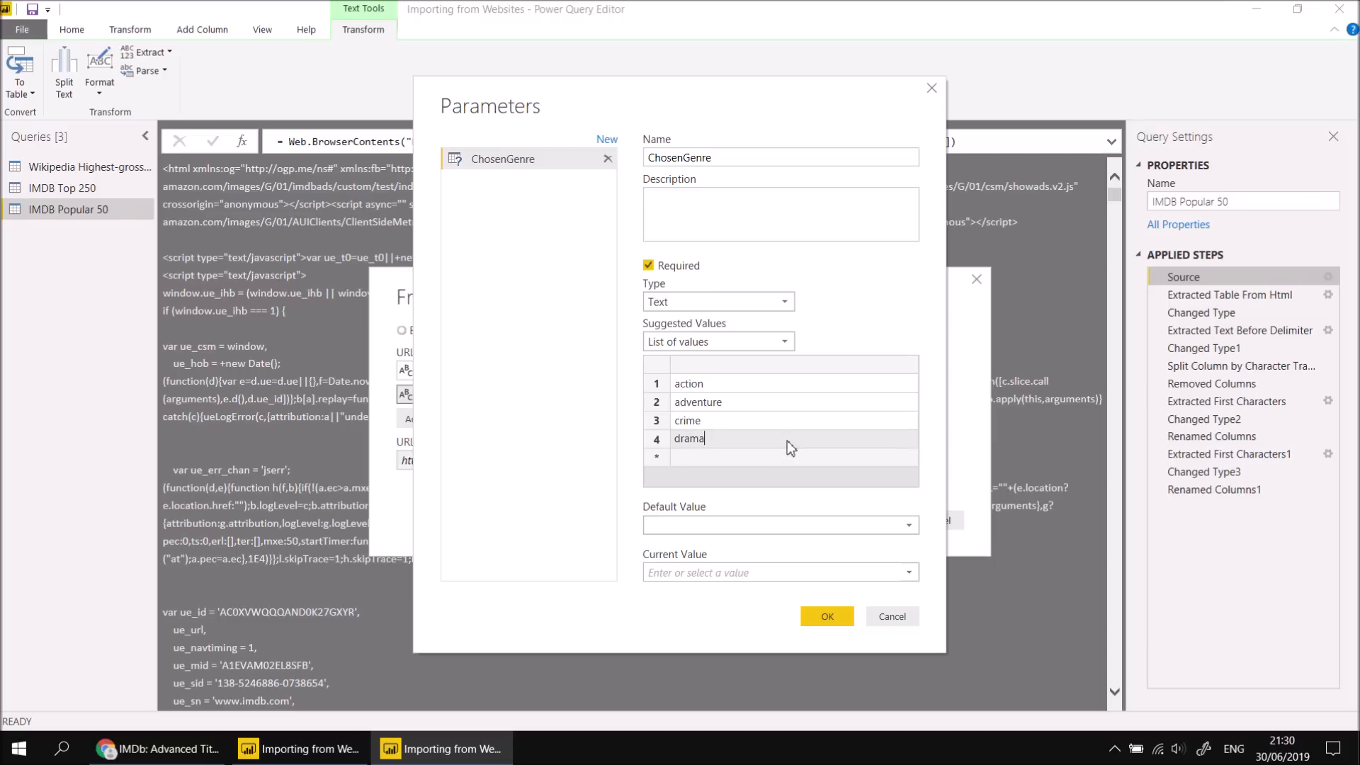
key(Return)
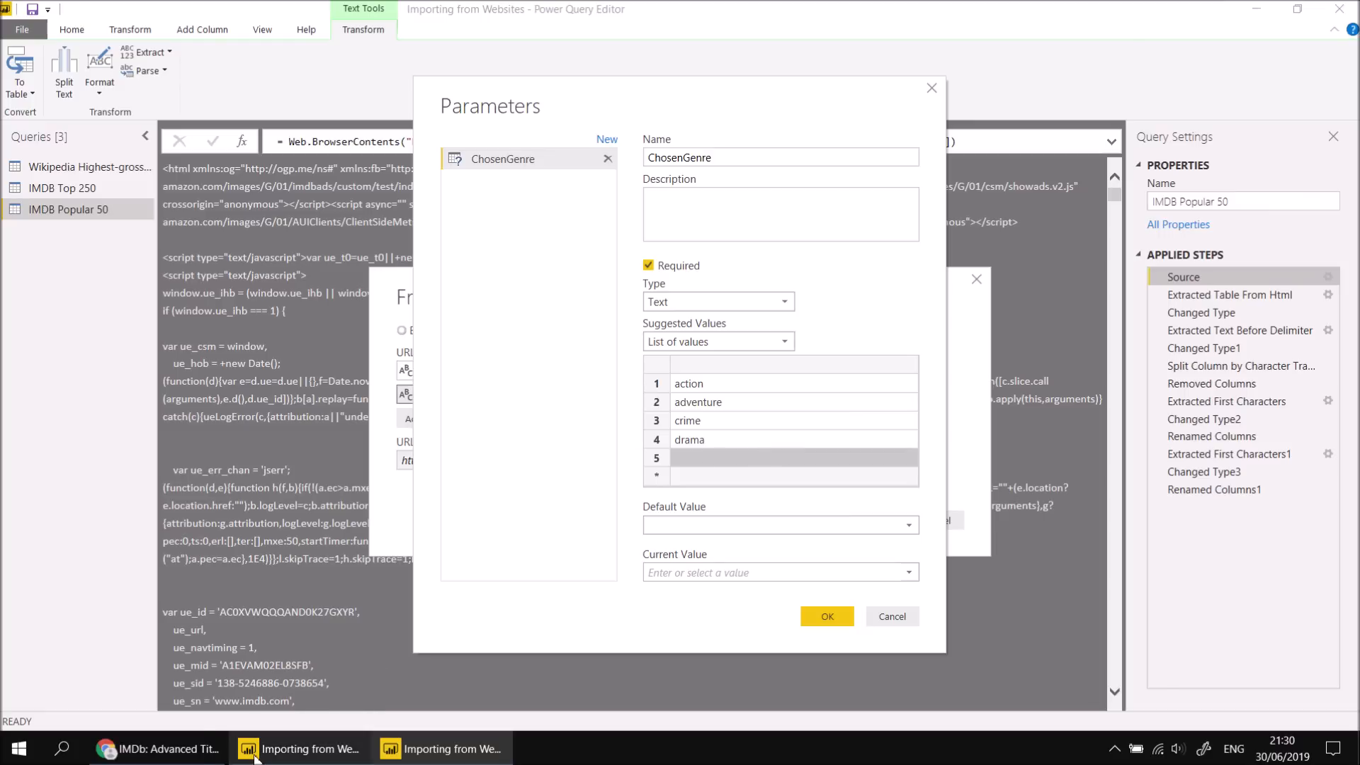
Switch to the browser, run the IMDb advanced title search for Sci-Fi and copy sci-fi from the end of the results URL.
click(160, 761)
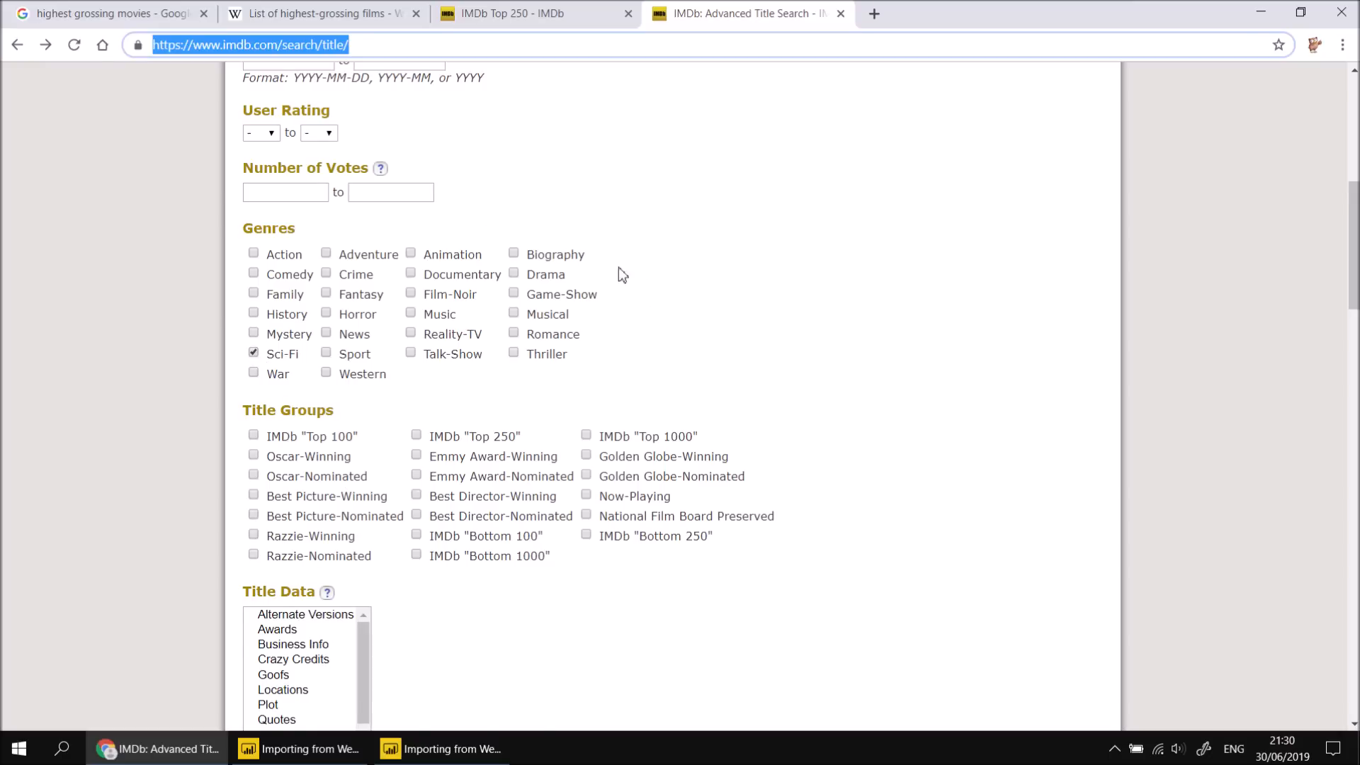
scroll(581, 347, down, 20)
click(287, 407)
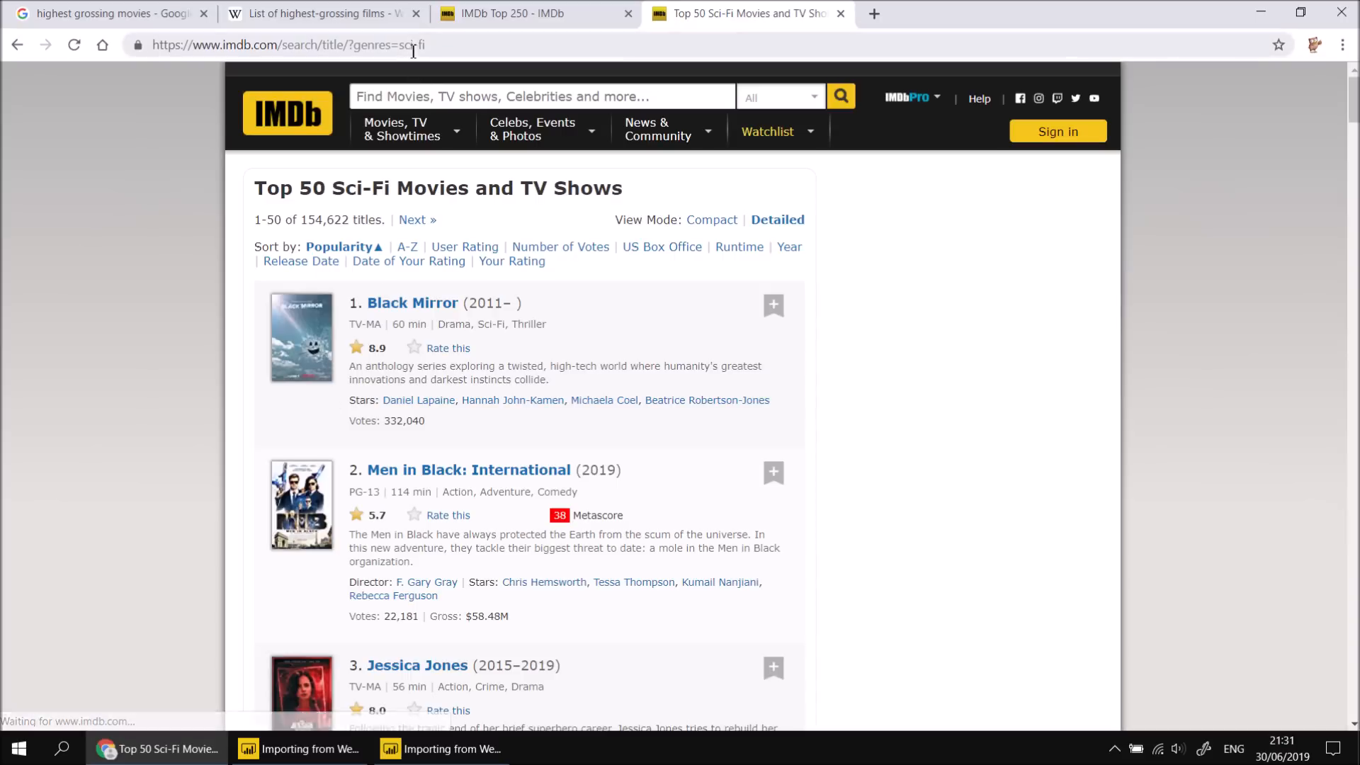
drag(399, 44, 457, 44)
key(ctrl+c)
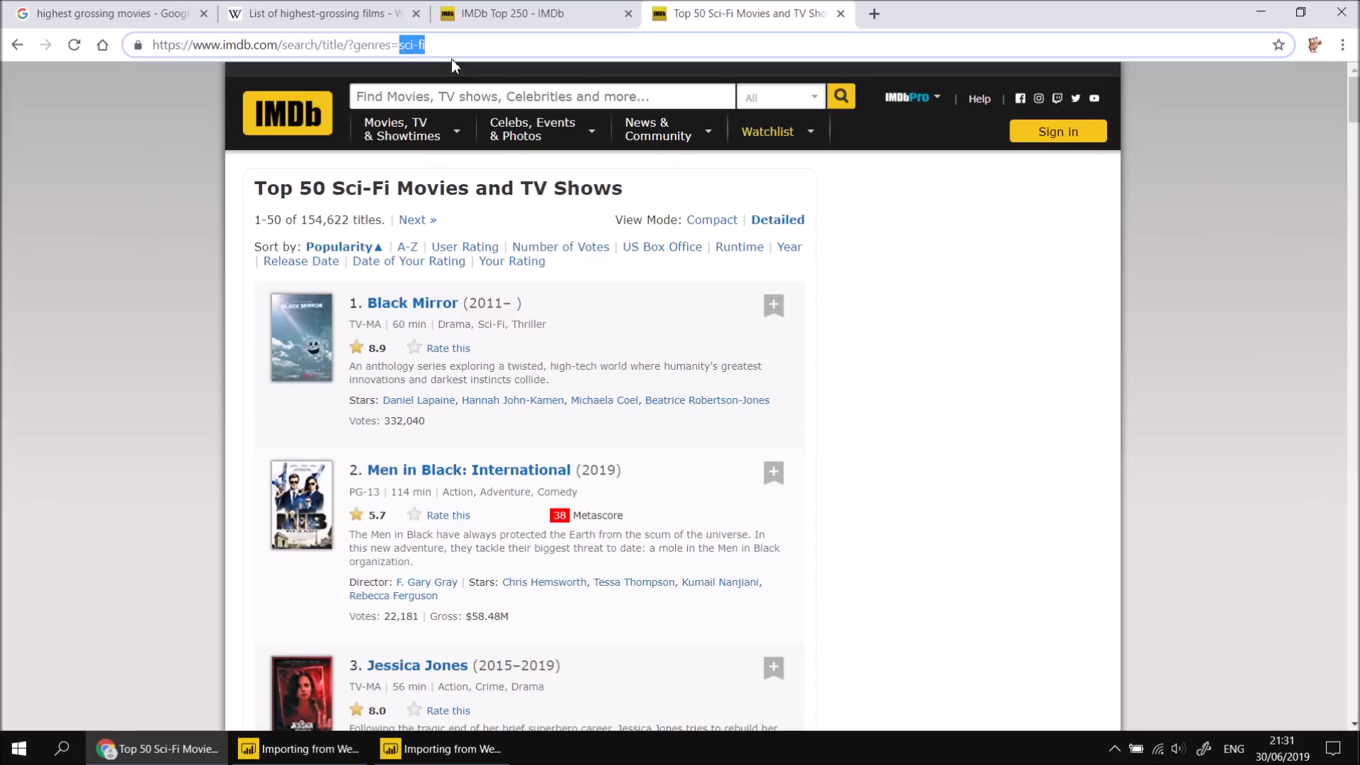
Back in the Power Query Editor, paste sci-fi as the fifth entry in the parameter's list of values.
click(440, 749)
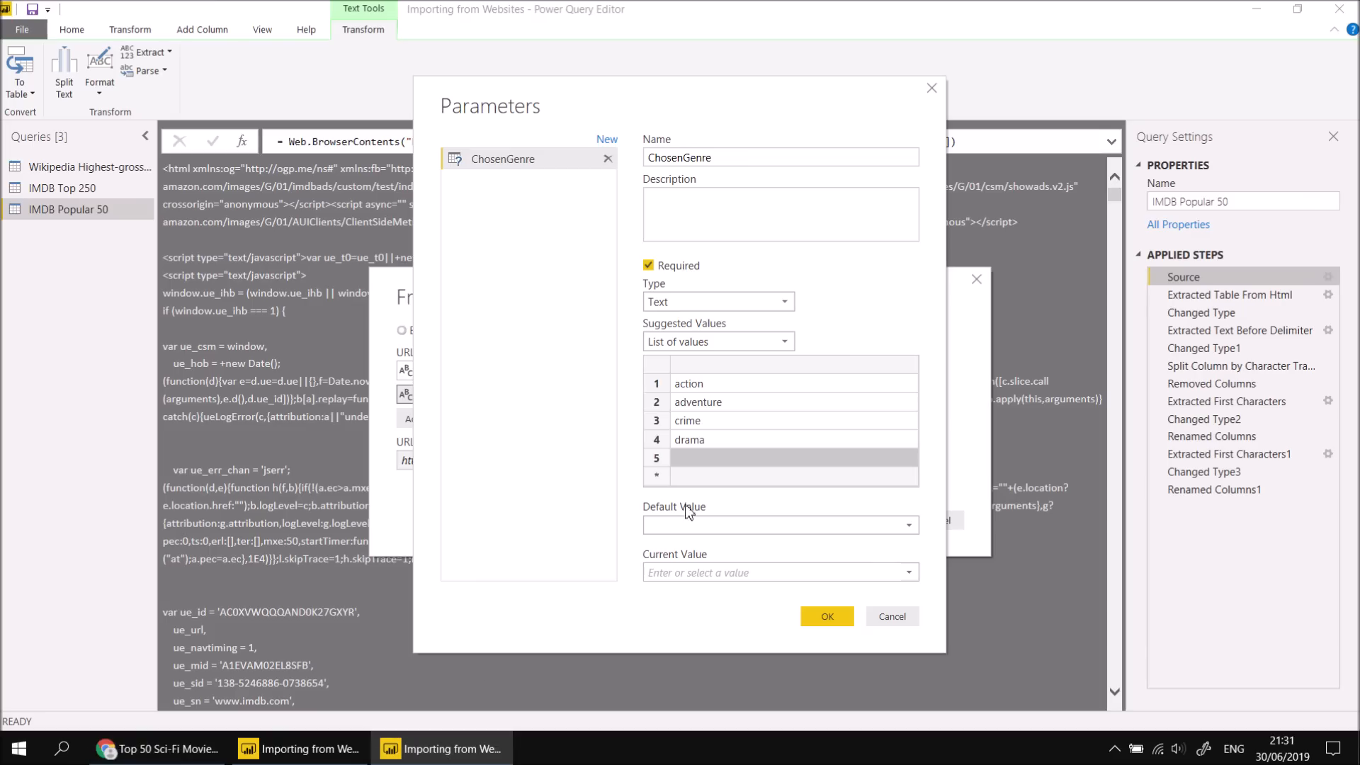
right_click(690, 459)
click(741, 498)
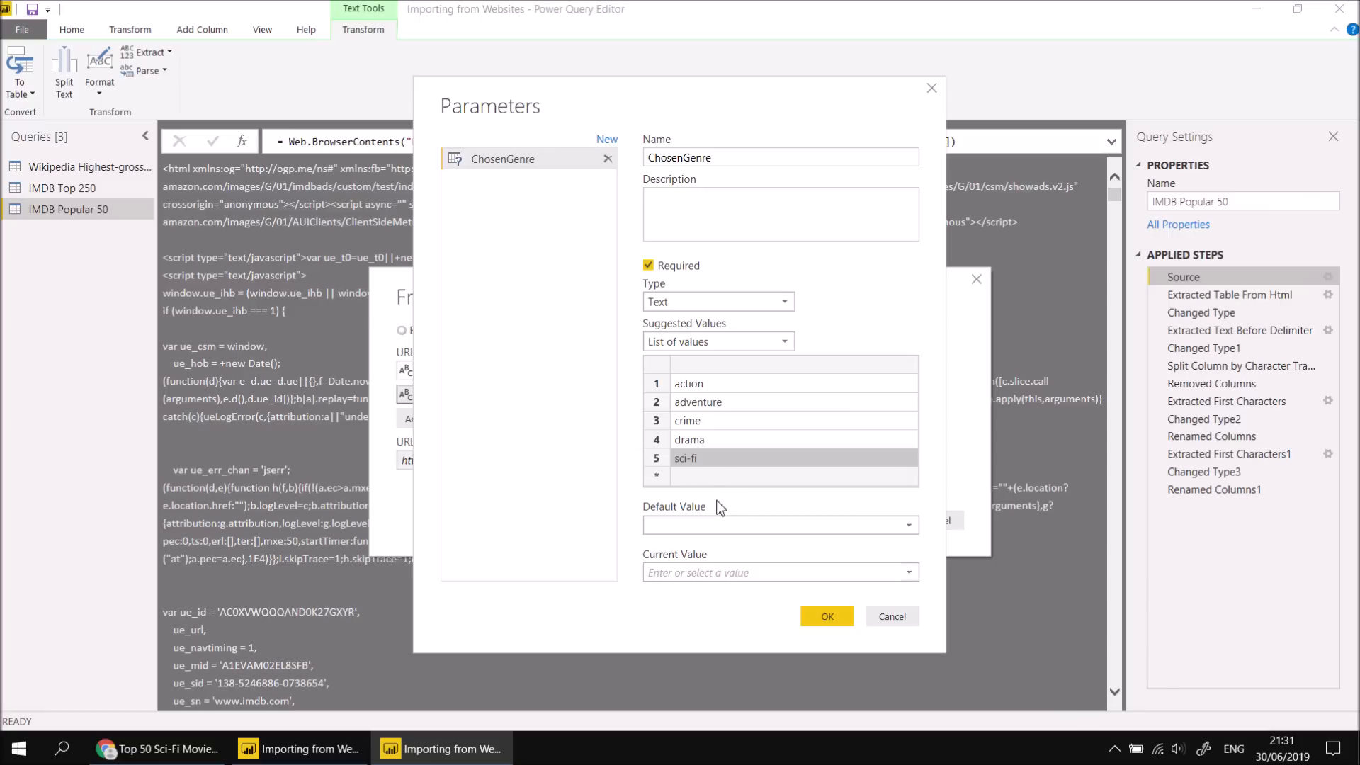
Set both the default value and the current value of ChosenGenre to action and confirm the parameter.
click(907, 528)
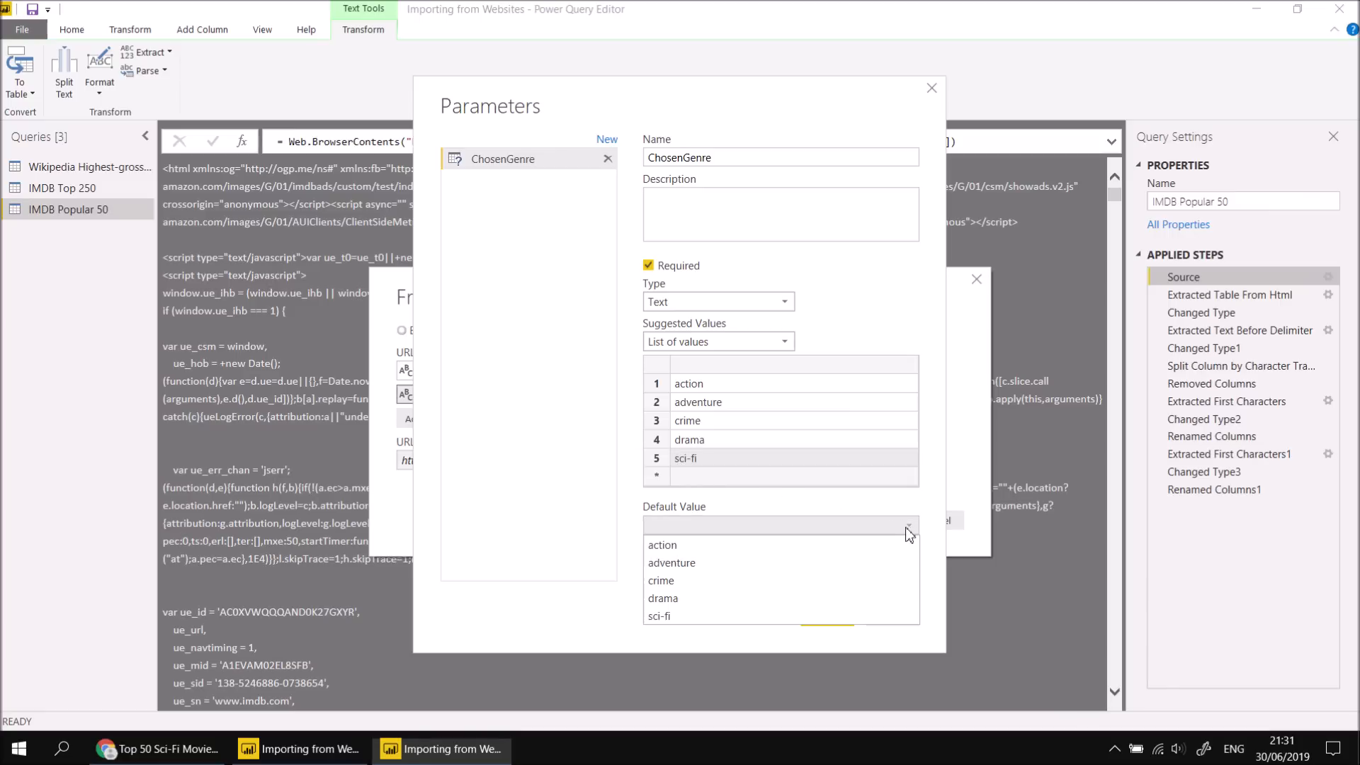
click(733, 546)
click(910, 575)
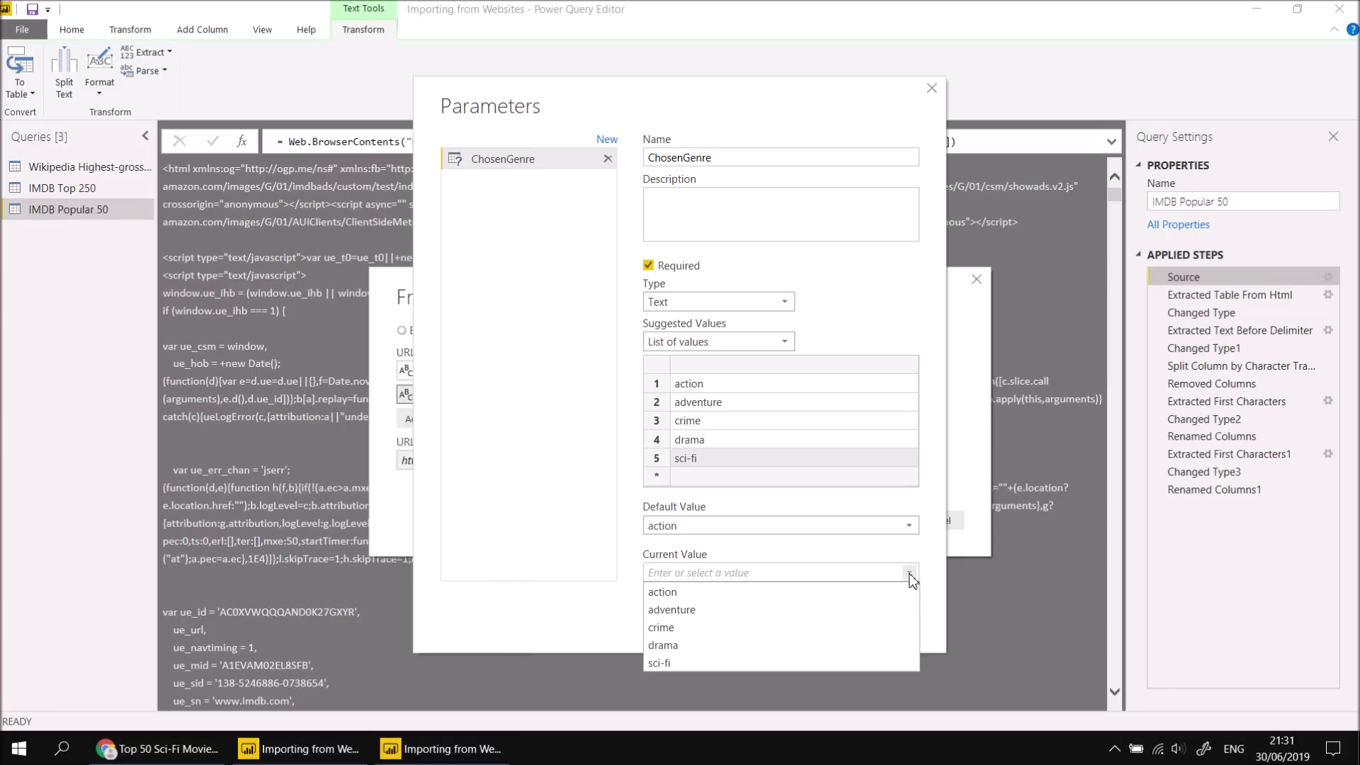
click(703, 595)
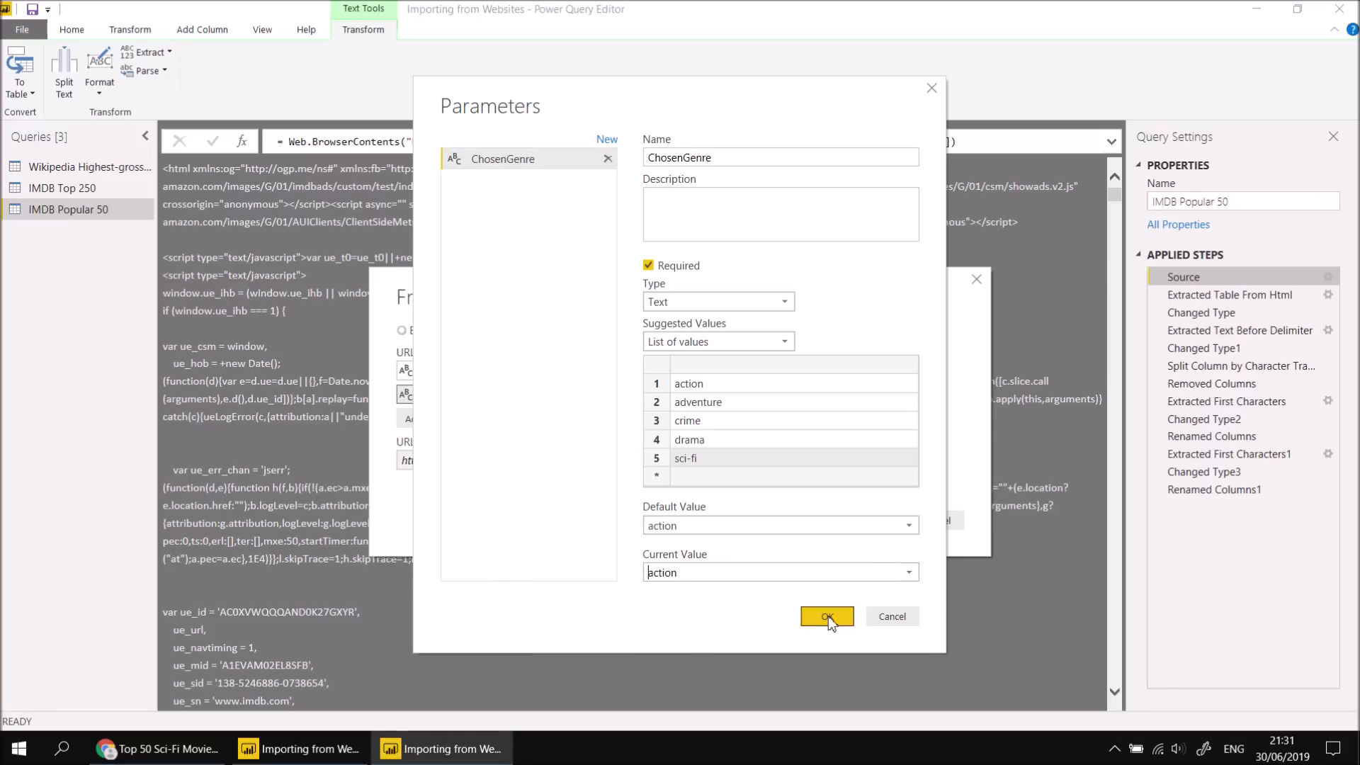
click(828, 616)
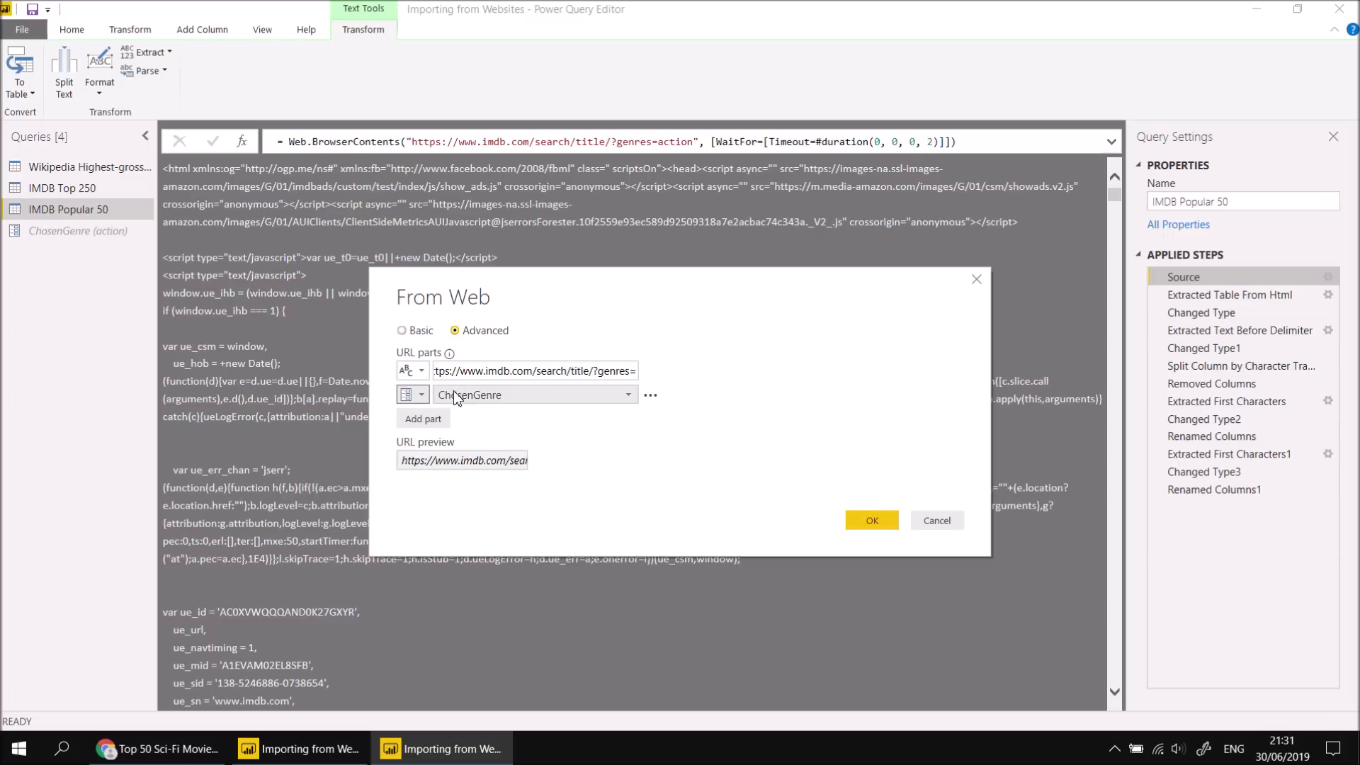
Examine the URL preview through to its end to check how the ChosenGenre parameter is appended.
click(496, 461)
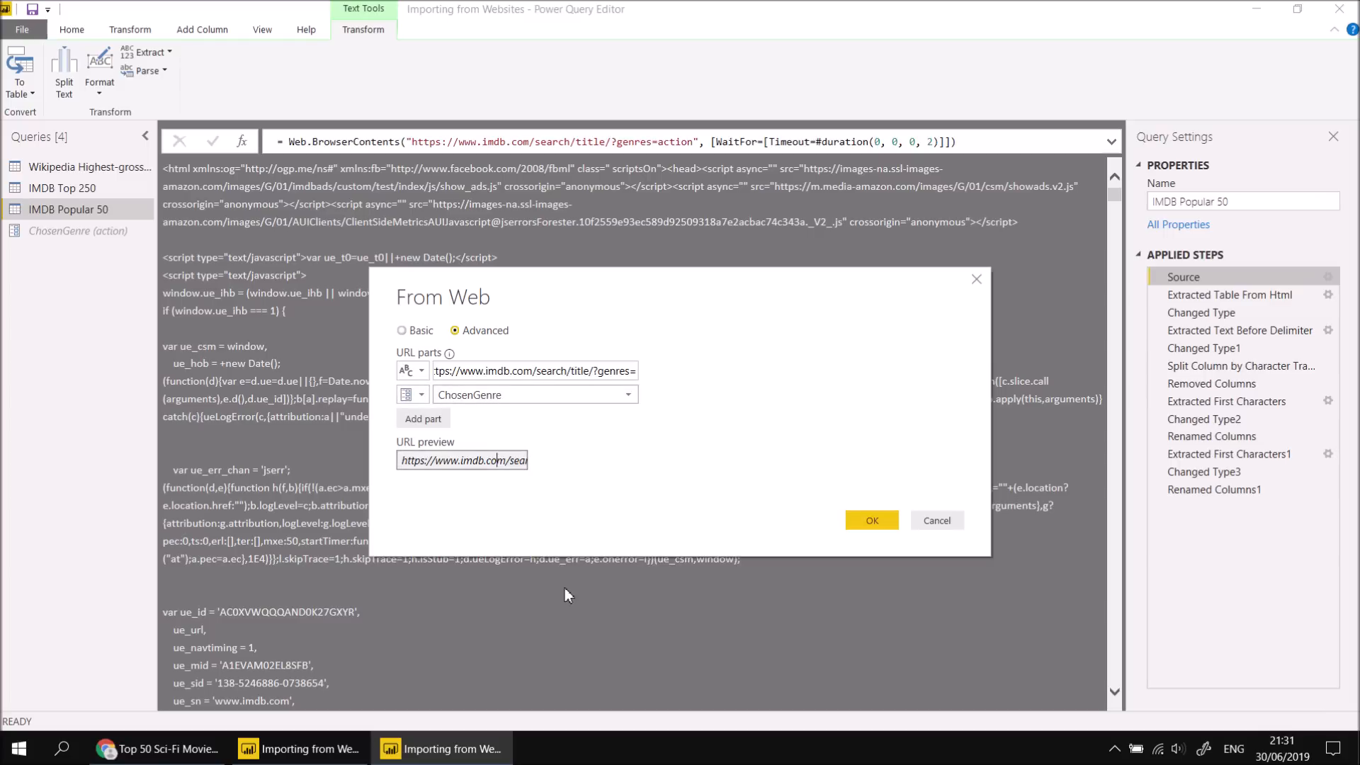
key(Right)
key(Right)
key(Right)
key(Right)
key(Right)
key(Right)
key(Right)
key(Right)
key(Right)
key(Right)
key(Right)
key(Right)
key(Right)
key(Right)
key(Right)
key(Right)
key(Right)
key(Right)
key(Right)
key(Right)
click(424, 418)
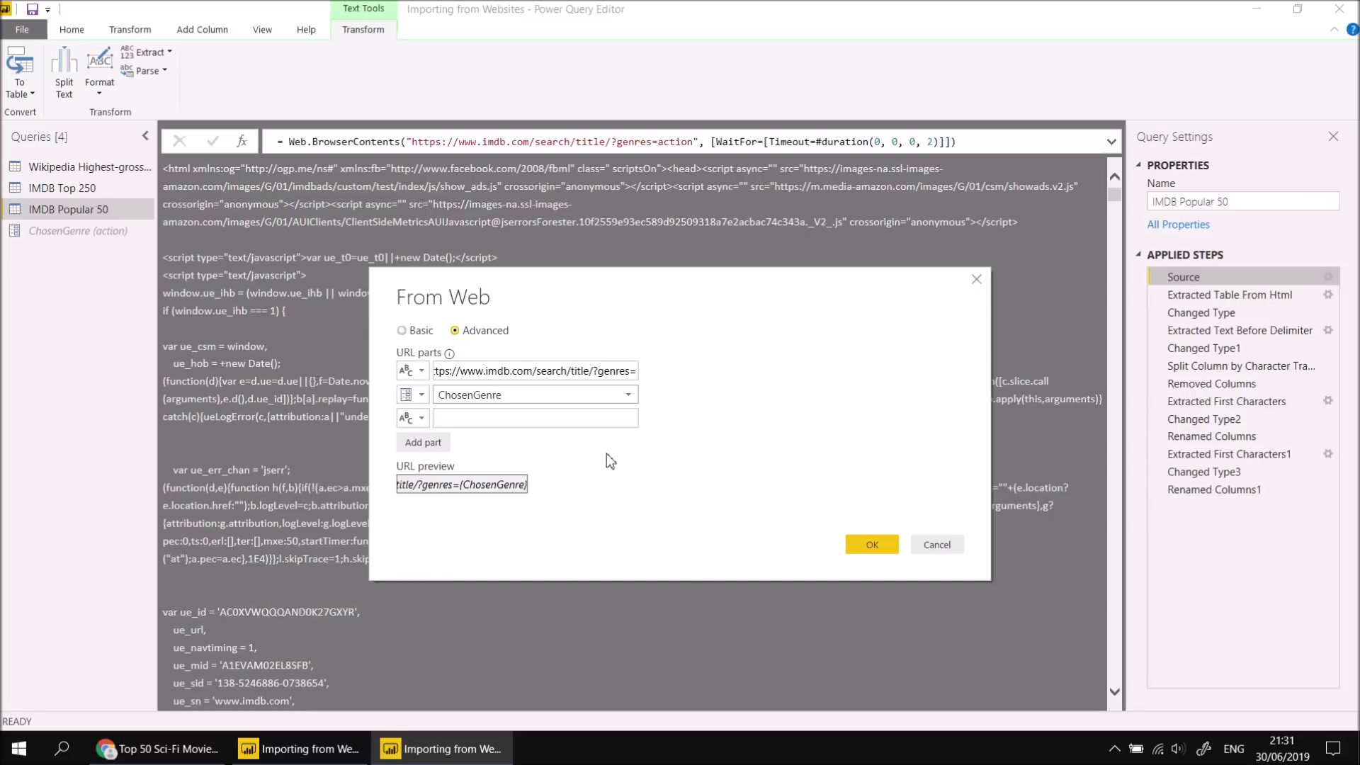
click(650, 421)
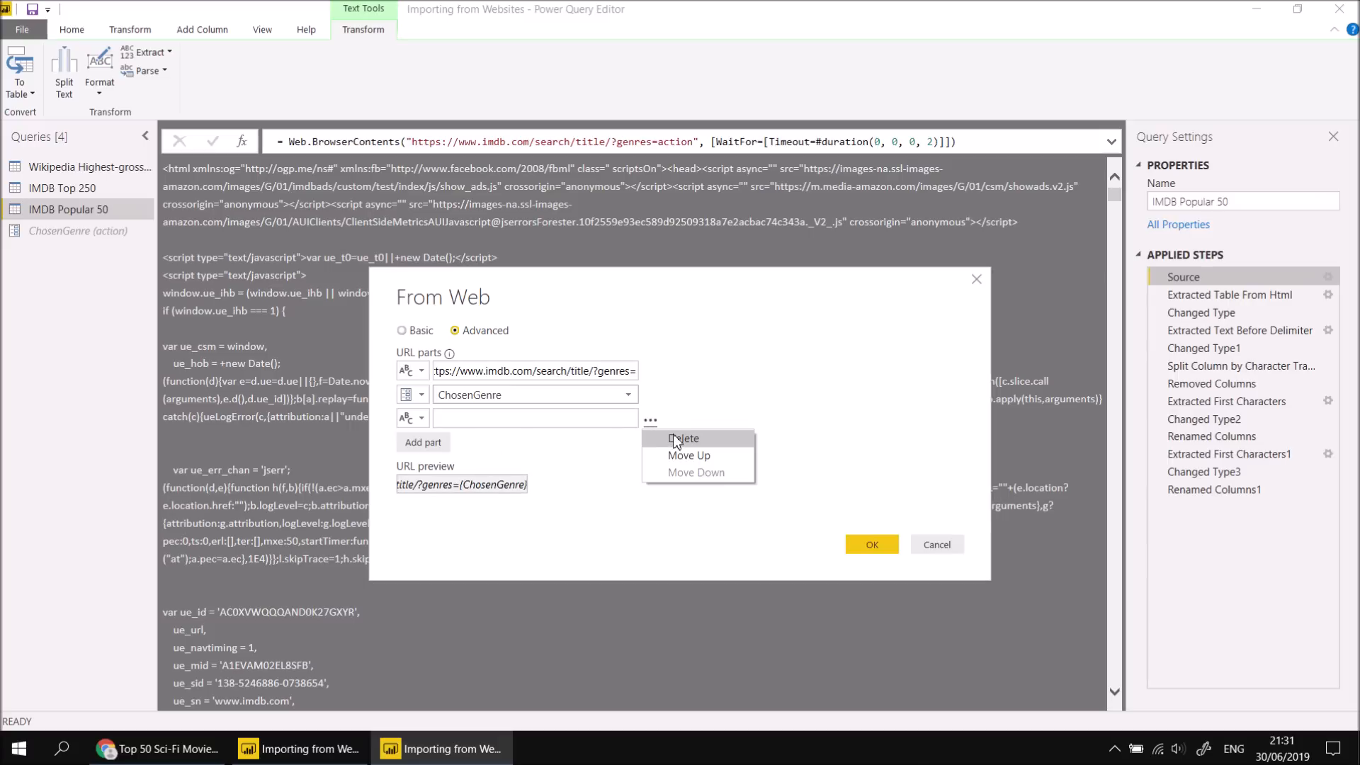
click(675, 438)
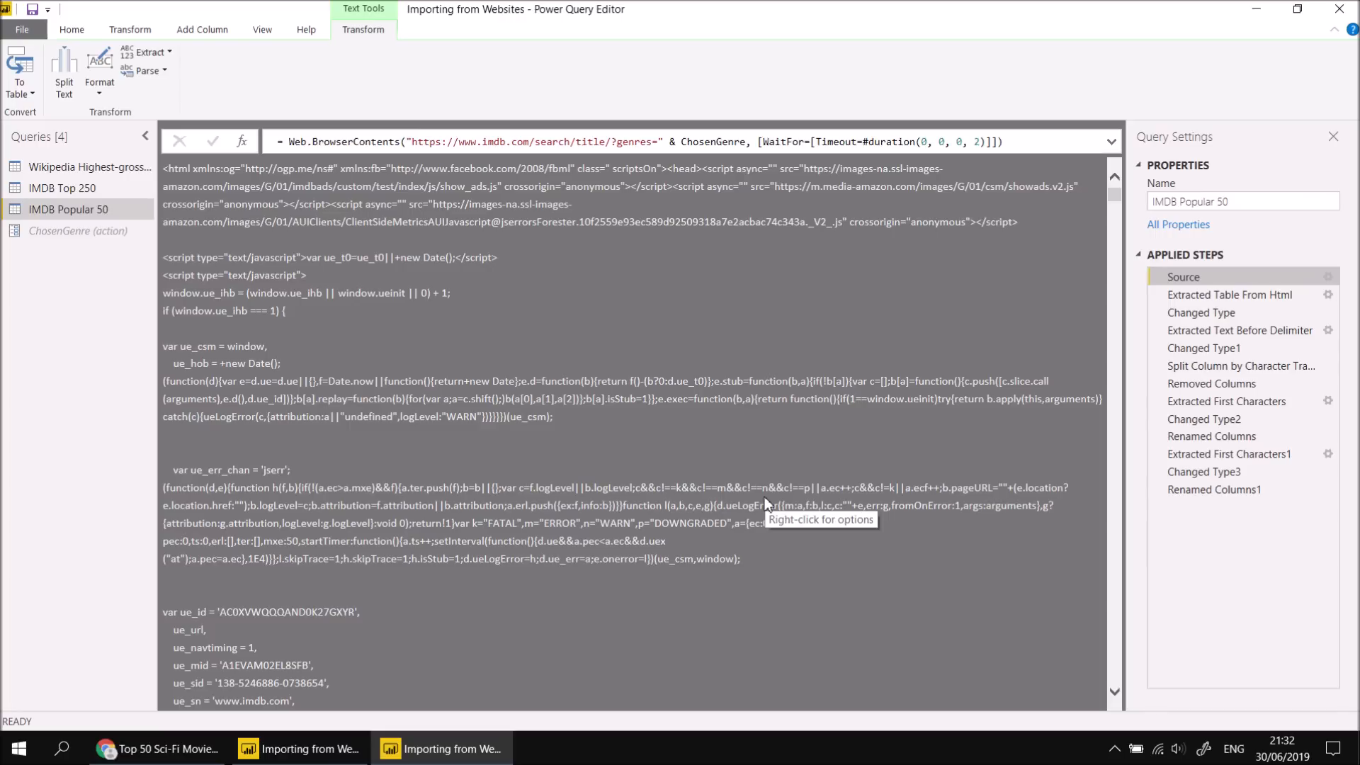
Show the query's final Renamed Columns1 step, then set ChosenGenre to crime and display the IMDB Popular 50 results.
click(1204, 491)
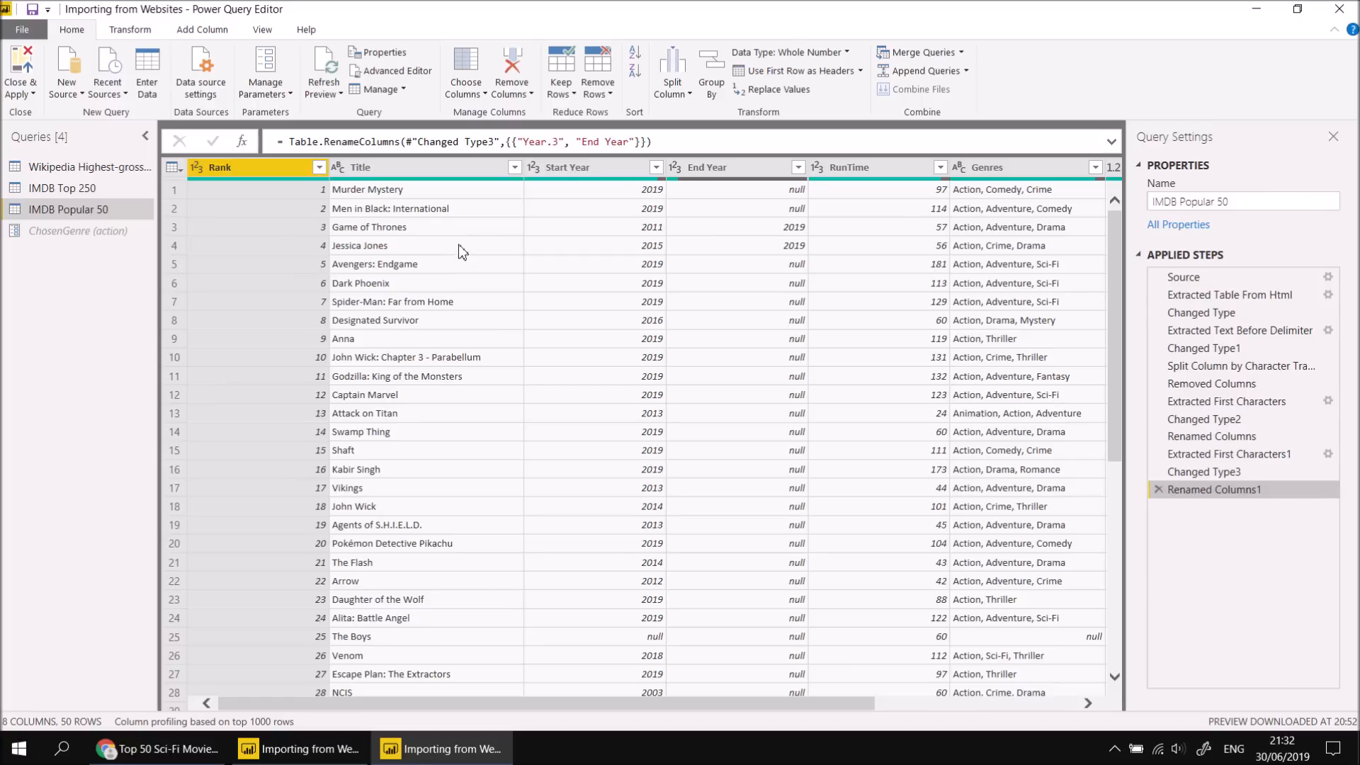
click(89, 237)
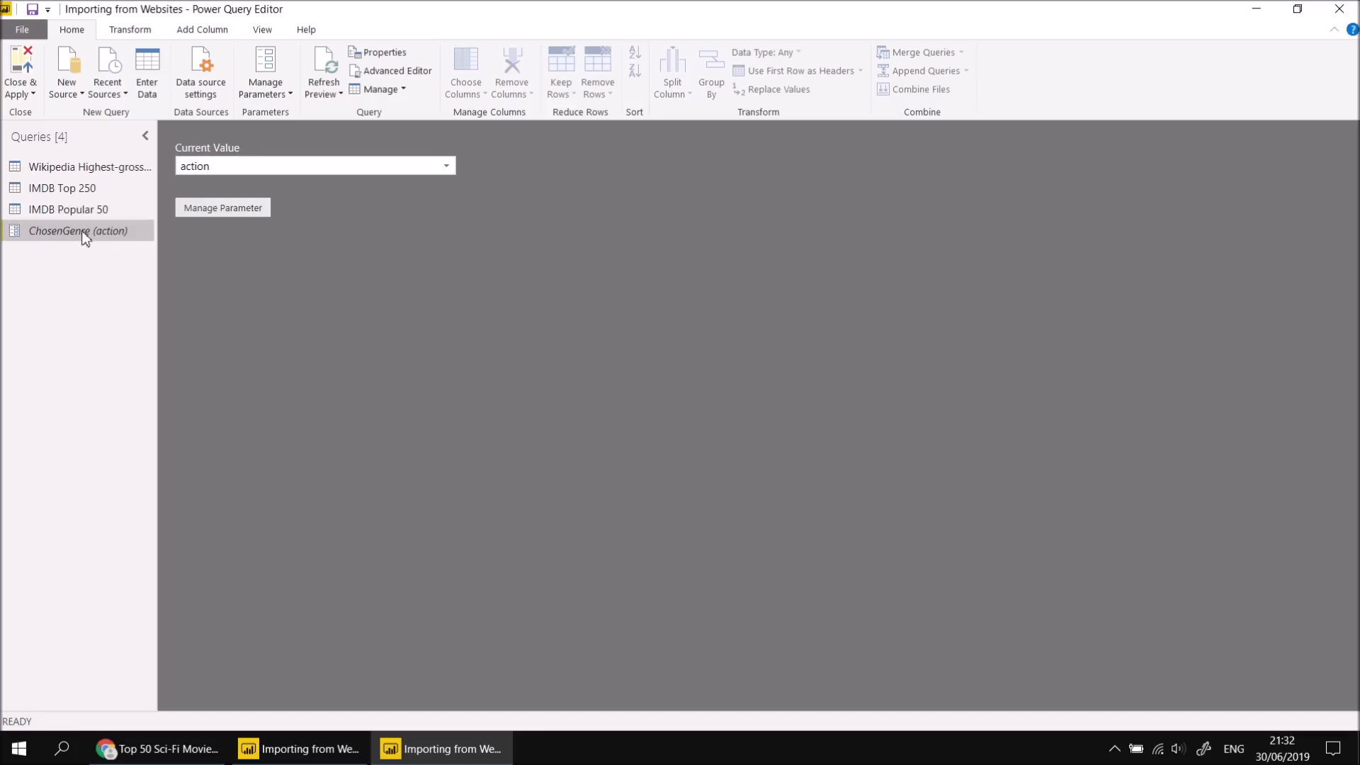
click(447, 166)
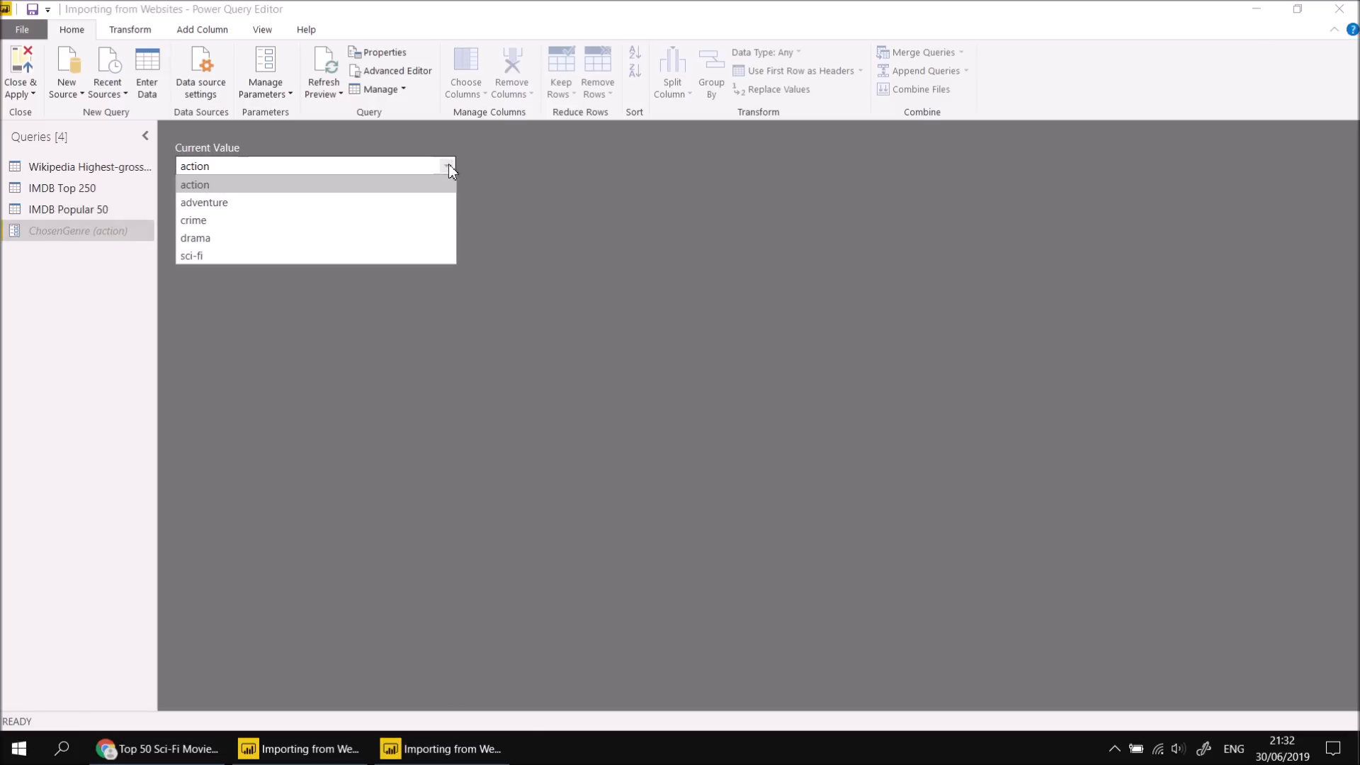
click(201, 223)
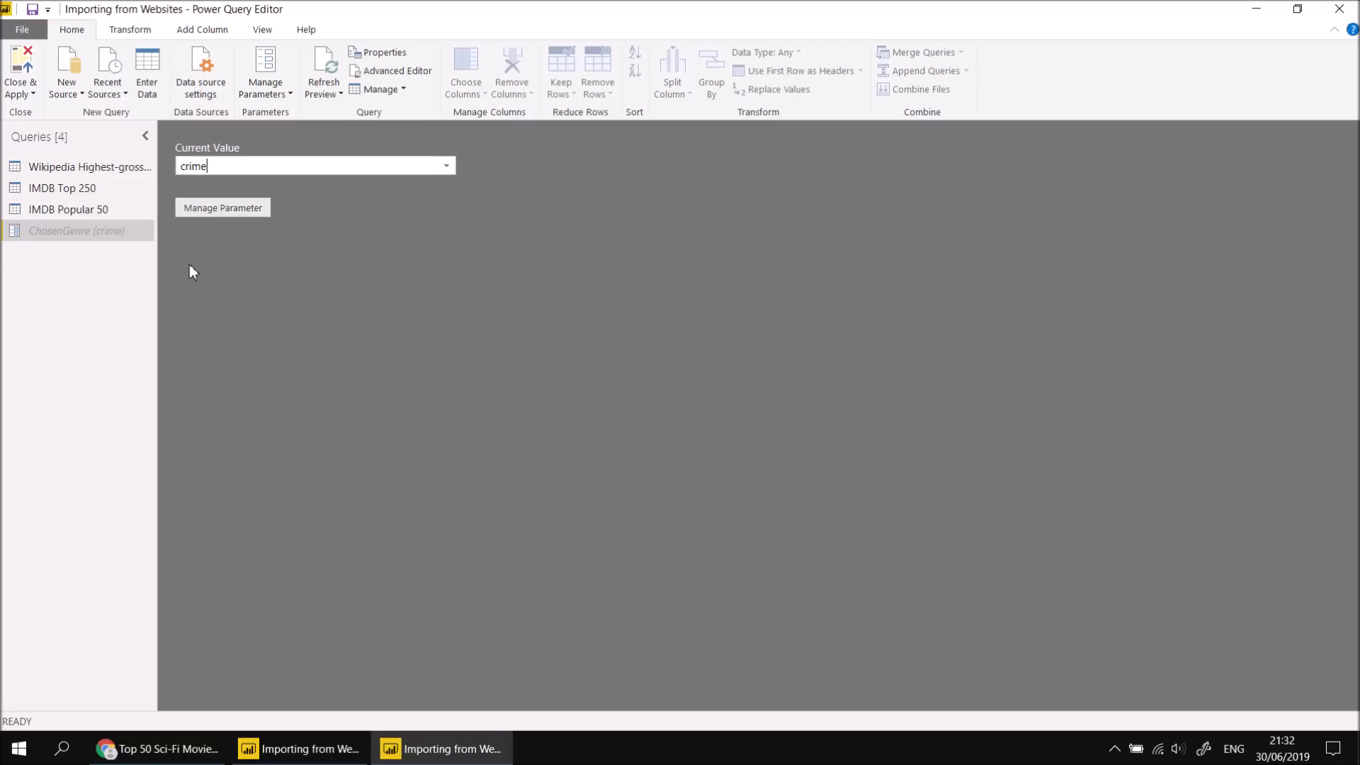
click(71, 208)
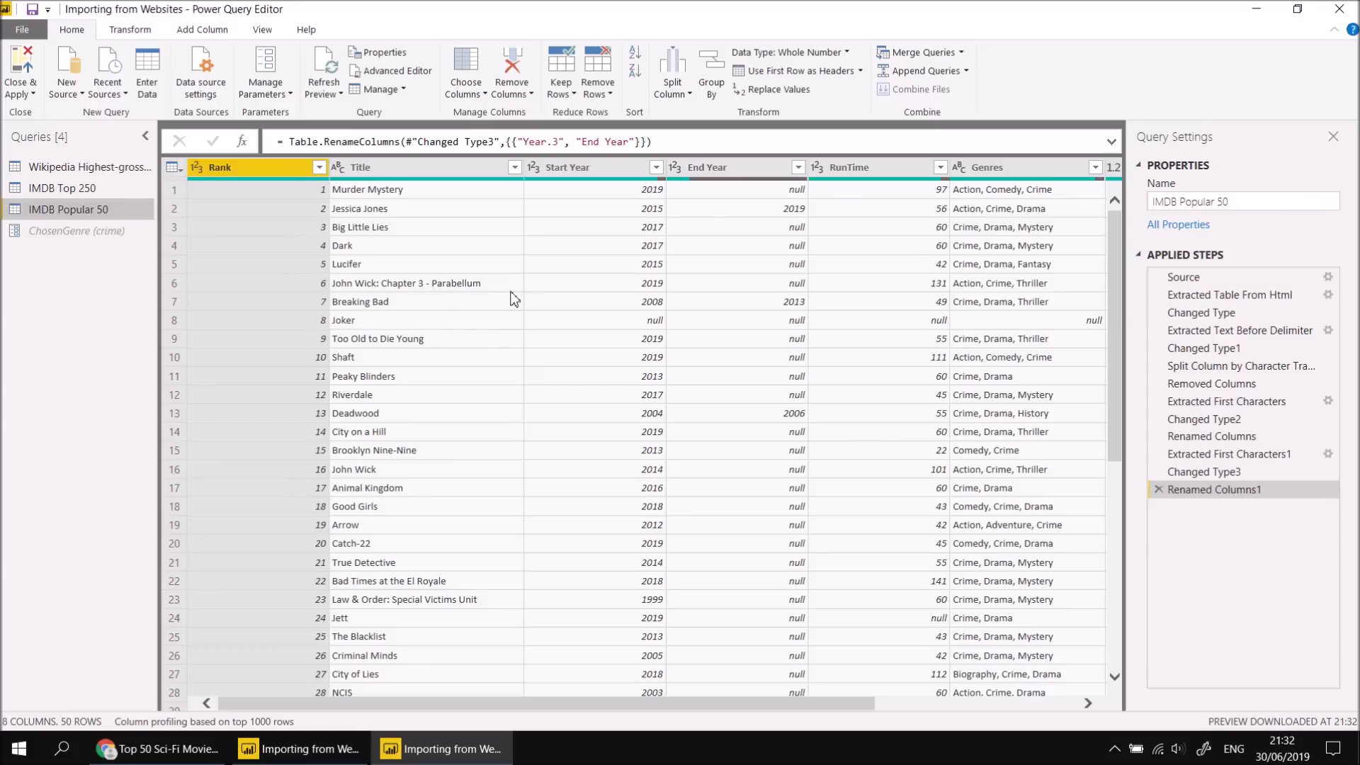
Change the ChosenGenre parameter to sci-fi and return to the IMDB Popular 50 query.
click(87, 231)
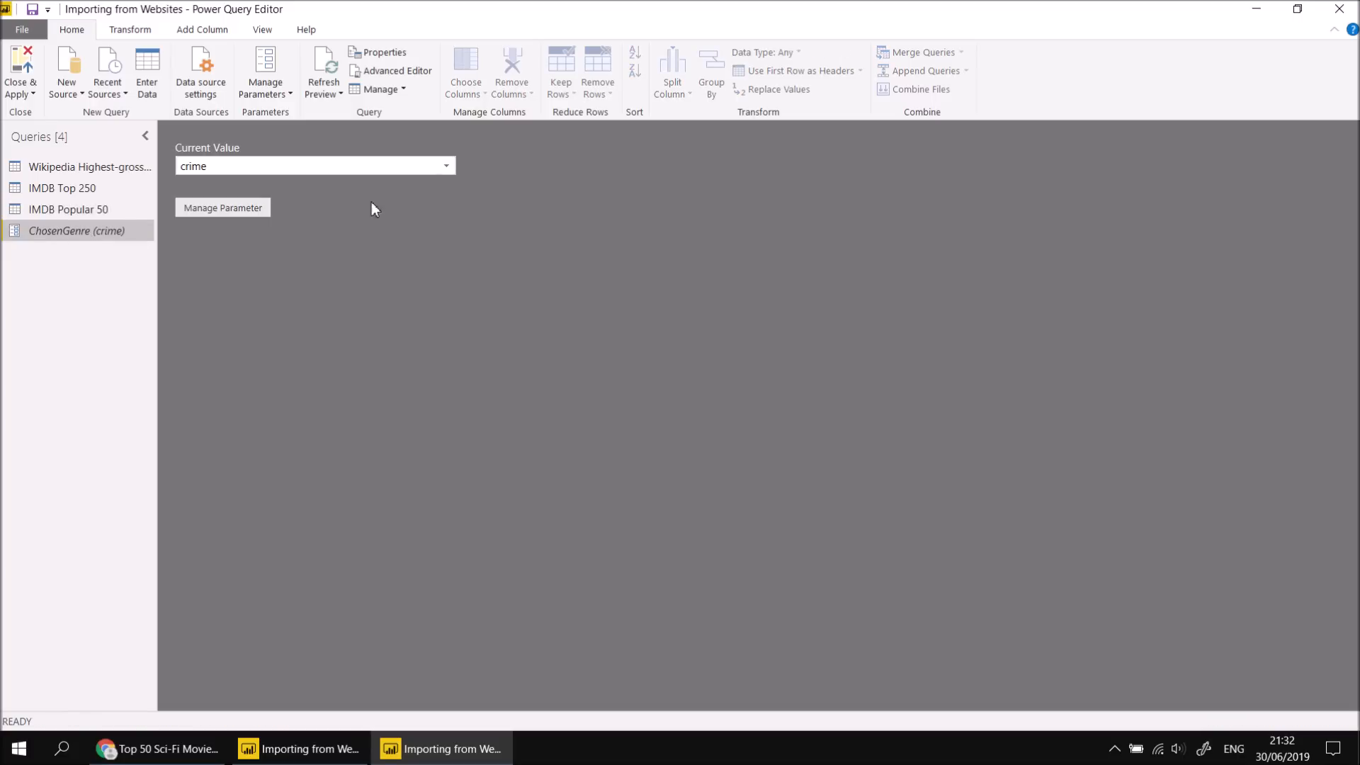
click(449, 166)
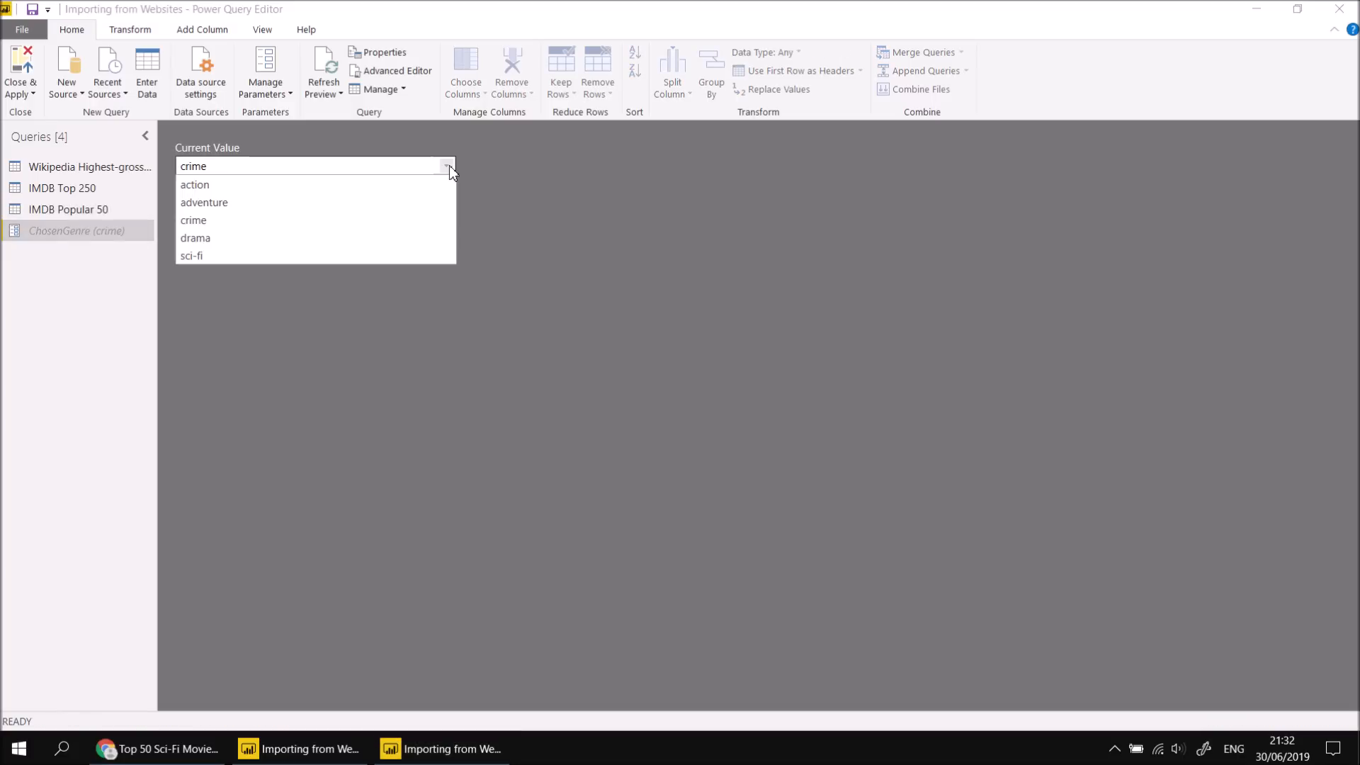
click(206, 256)
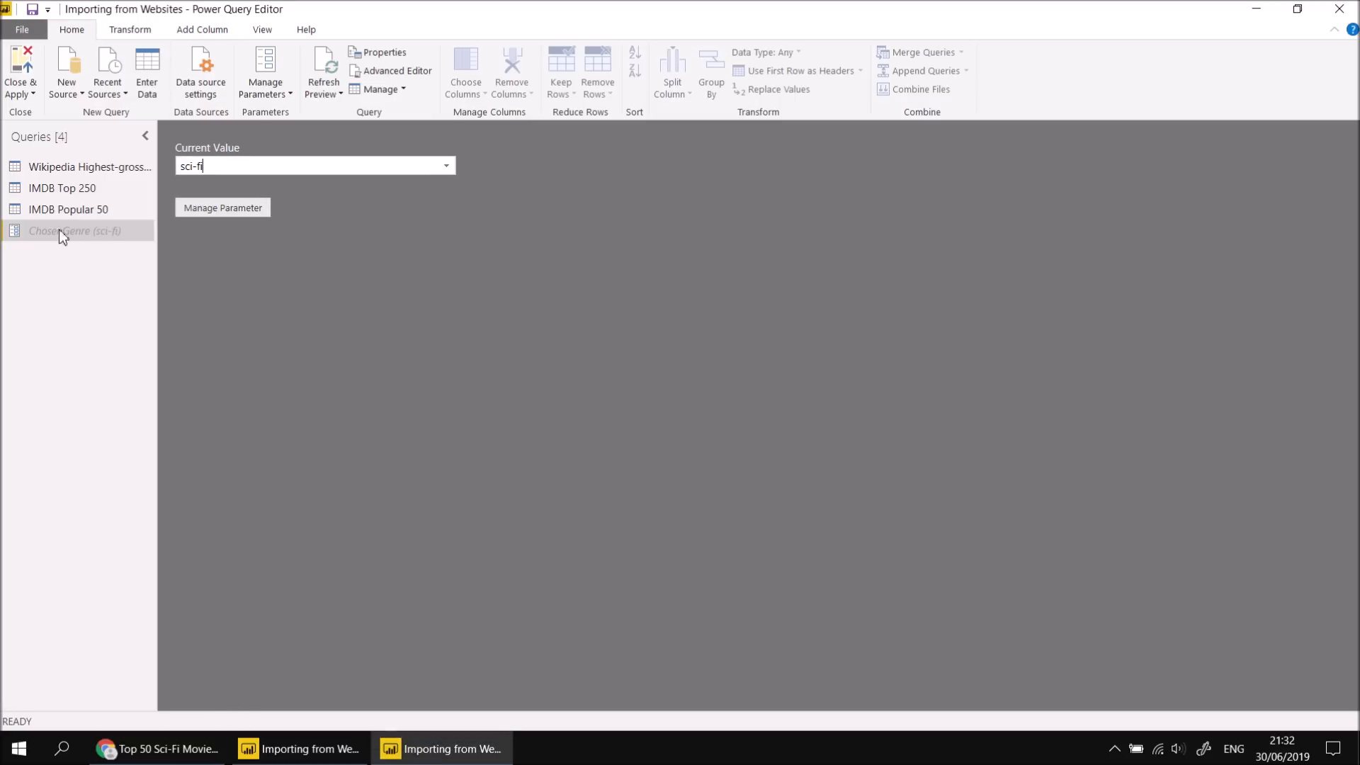
click(71, 210)
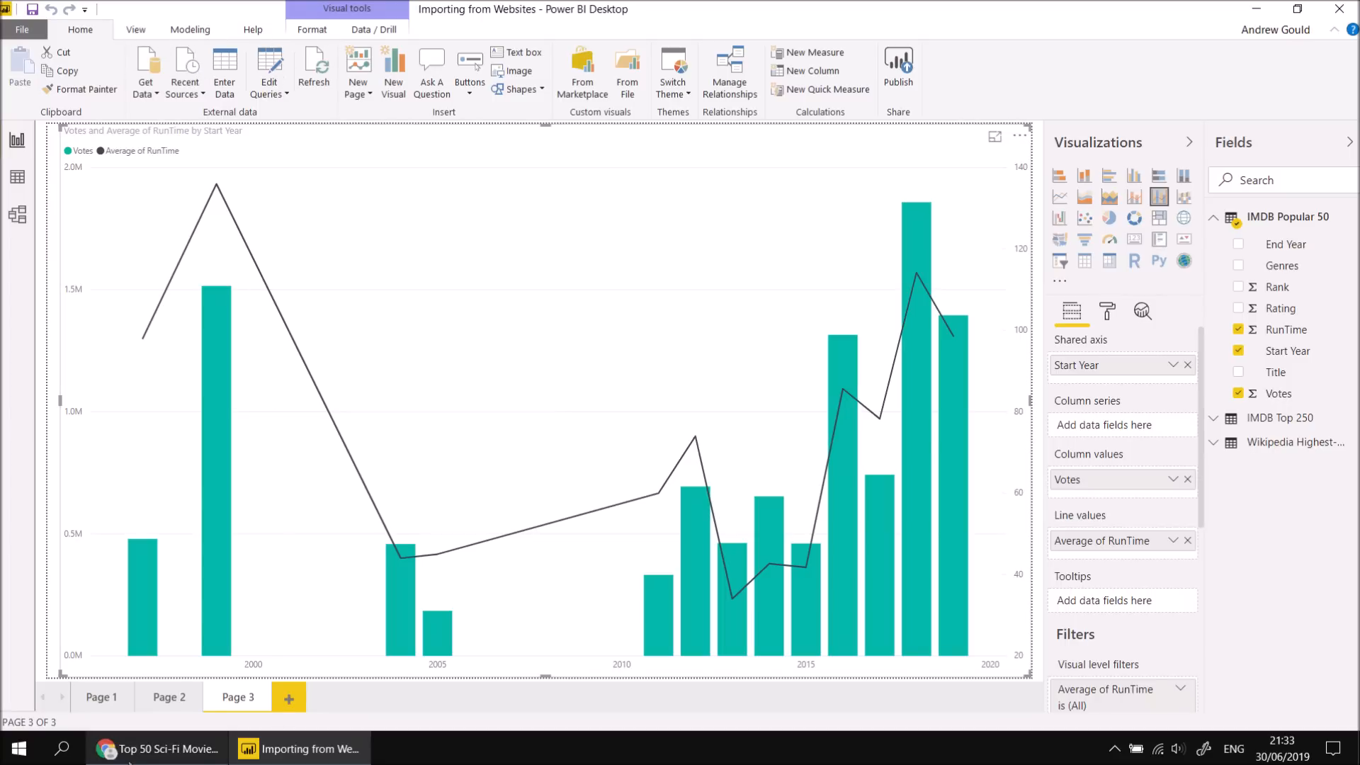
click(151, 758)
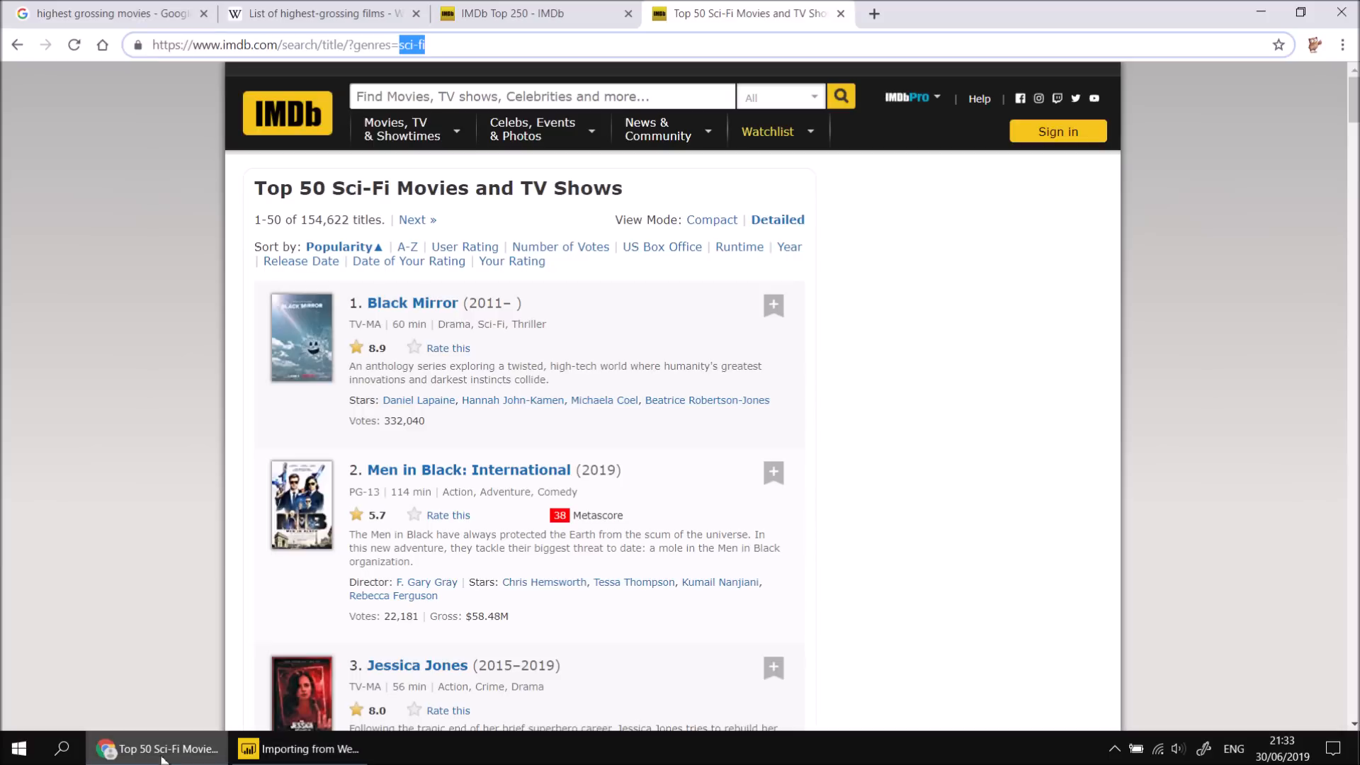
click(299, 758)
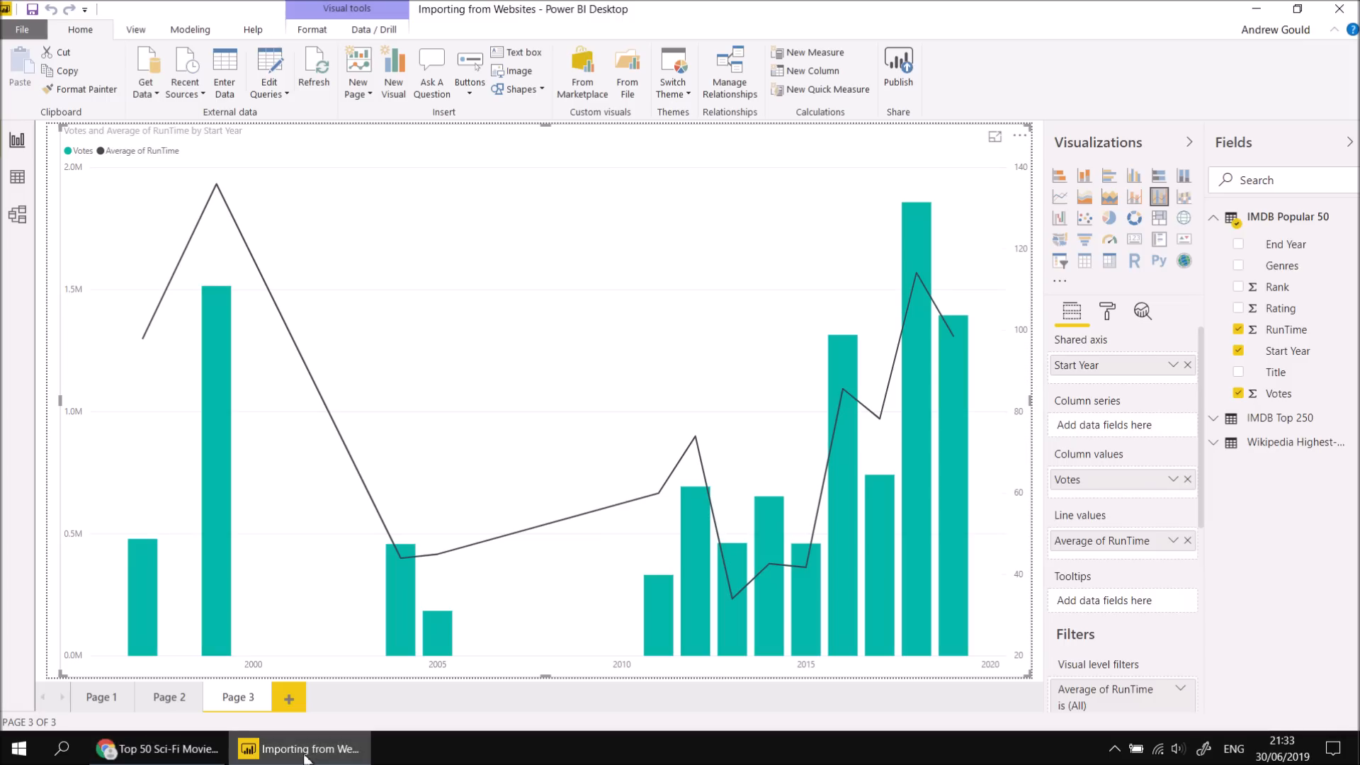
From the report window, set the ChosenGenre parameter to adventure and apply the pending query changes to the chart.
click(287, 95)
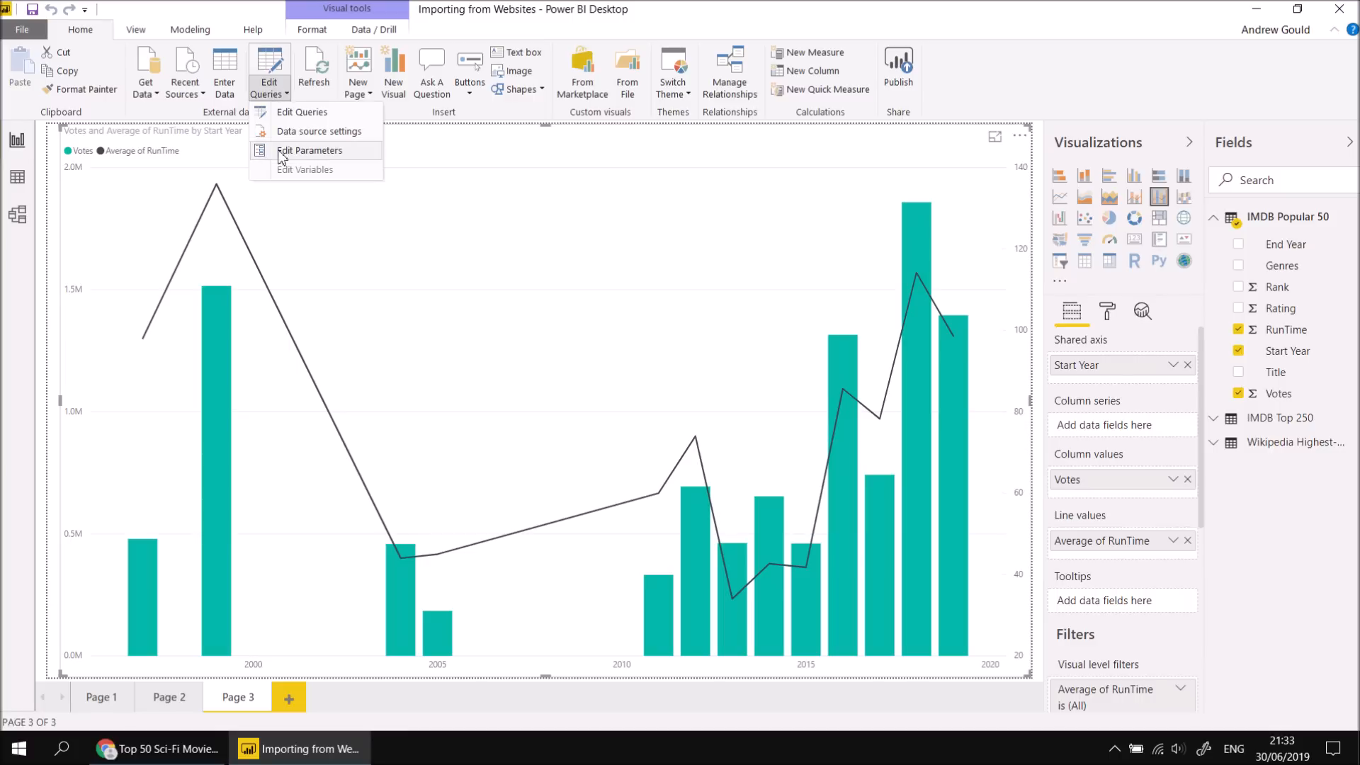
click(334, 157)
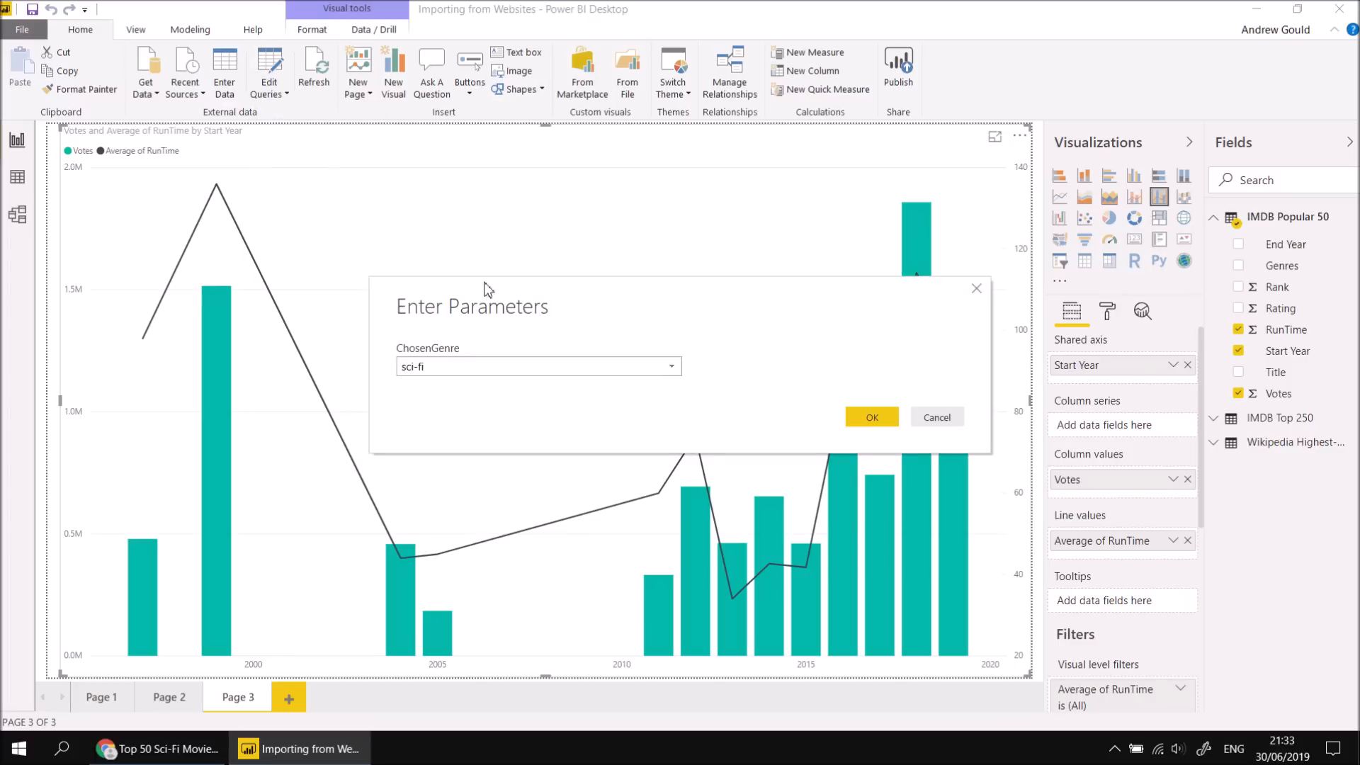
click(671, 367)
click(481, 404)
click(875, 418)
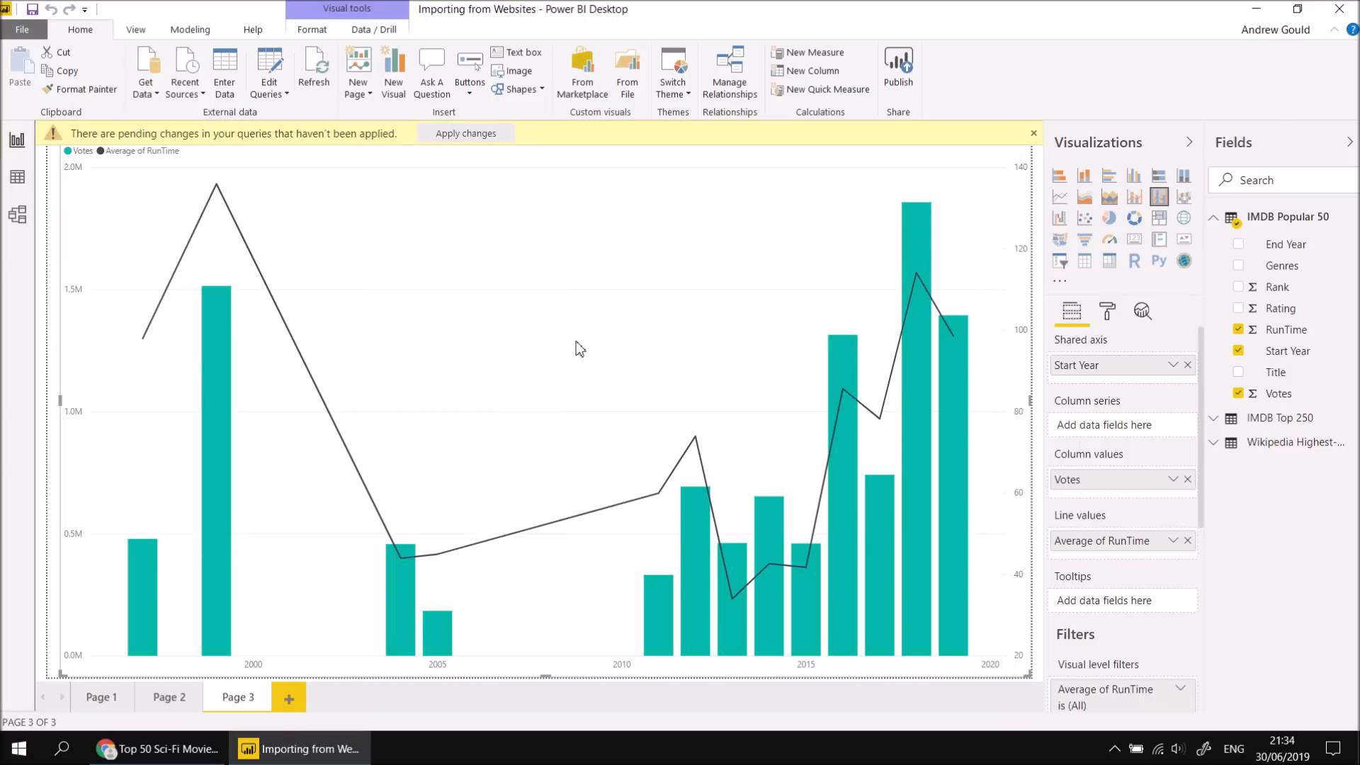
click(480, 135)
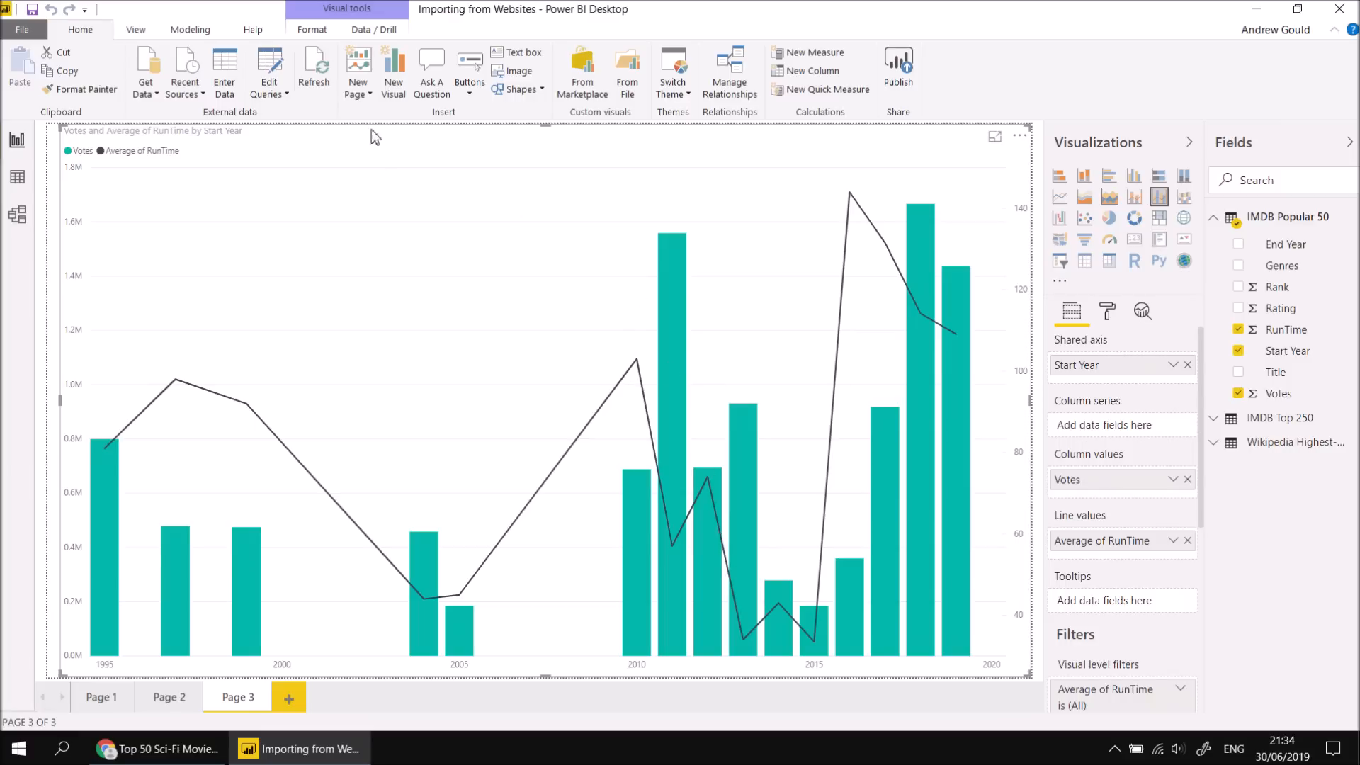
Edit the parameters again to set ChosenGenre to drama and apply the pending query changes.
click(278, 91)
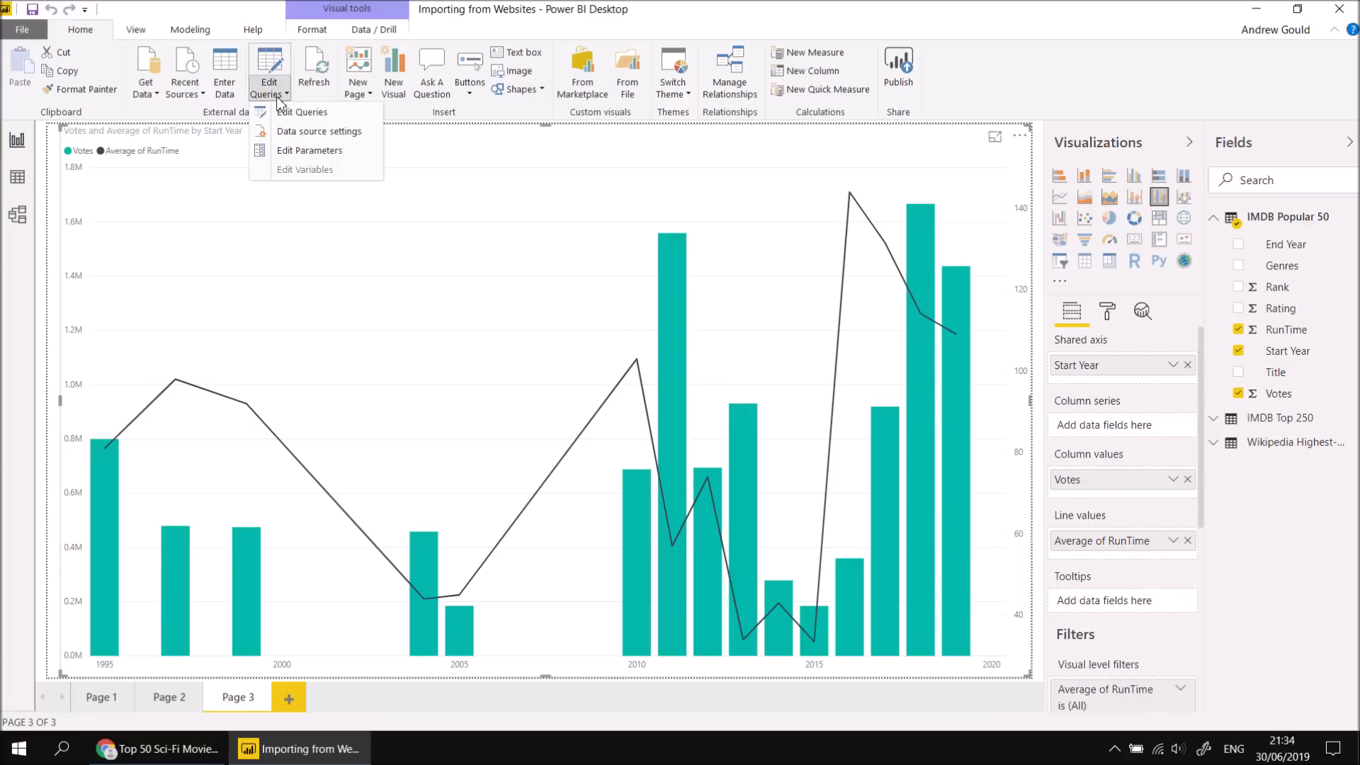
click(303, 150)
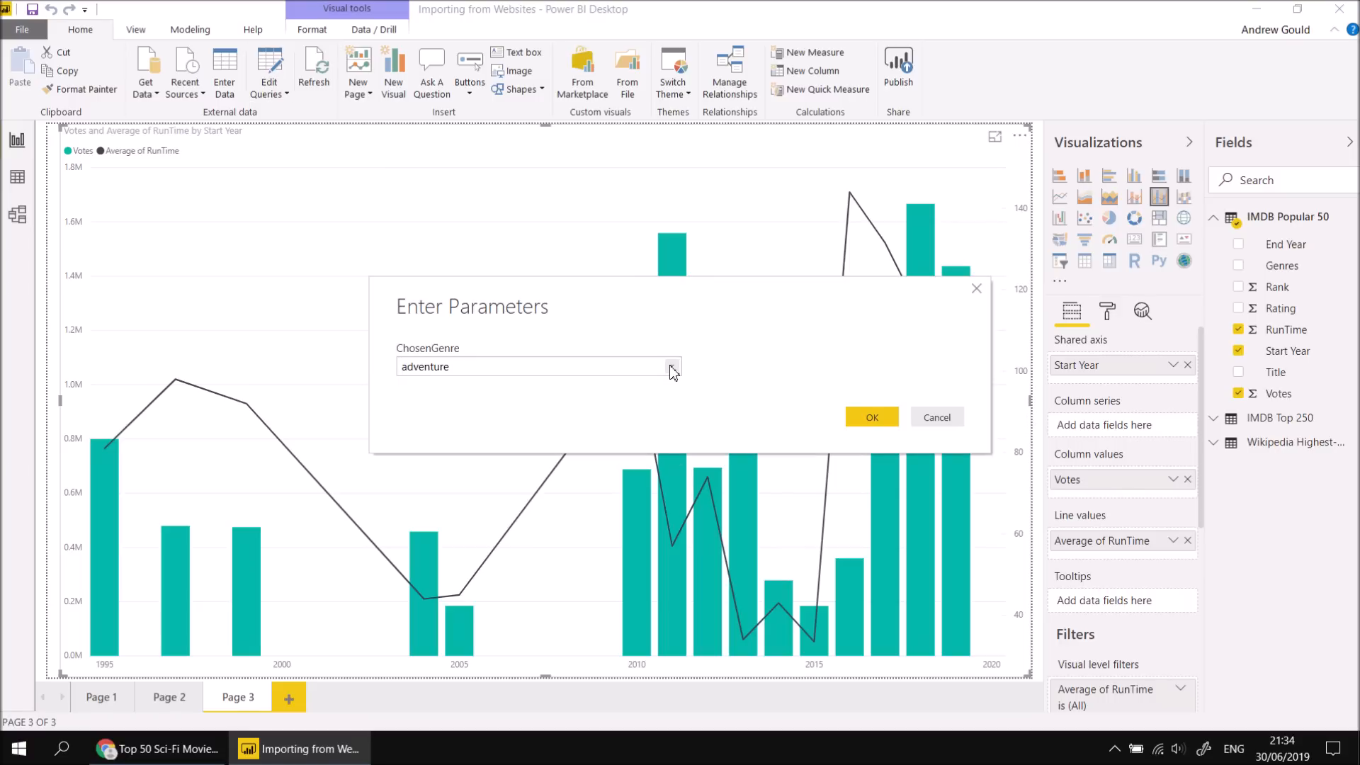
click(672, 367)
click(489, 438)
click(870, 419)
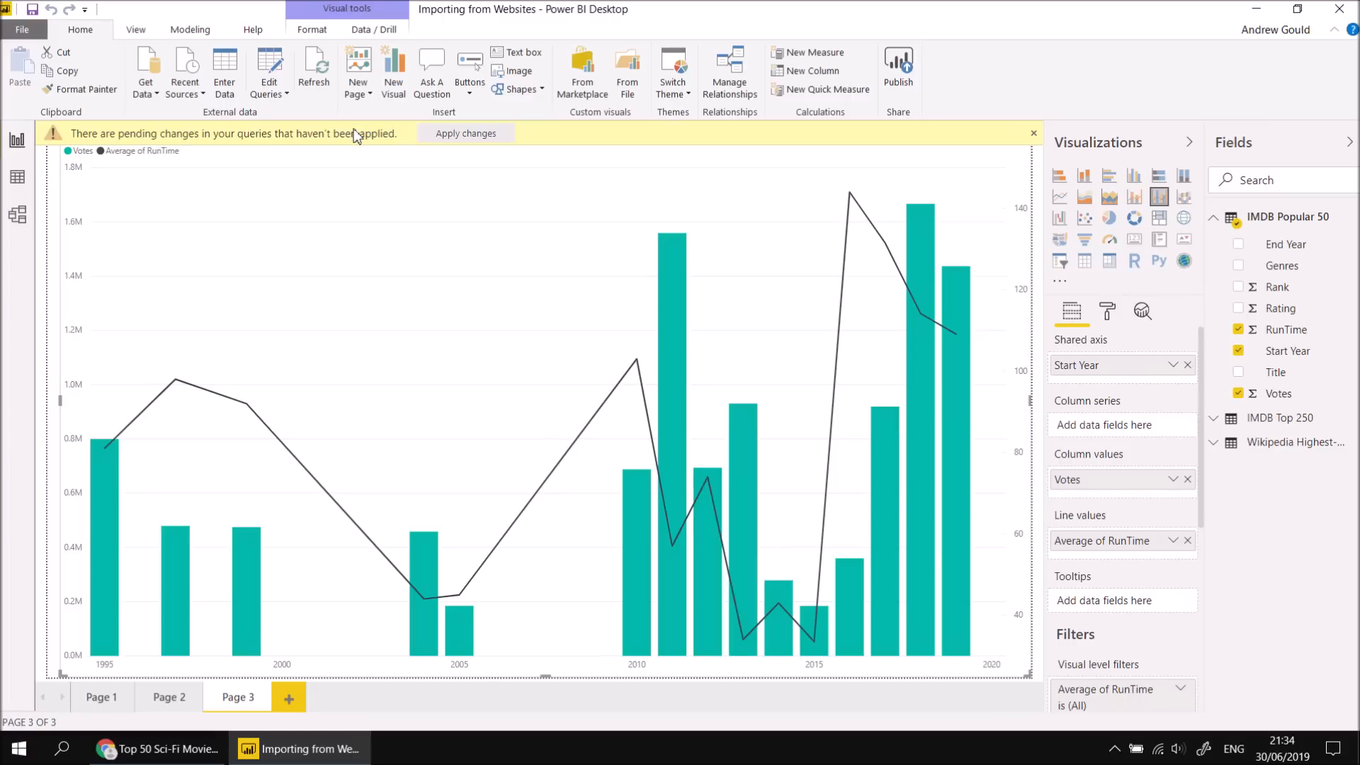
click(450, 133)
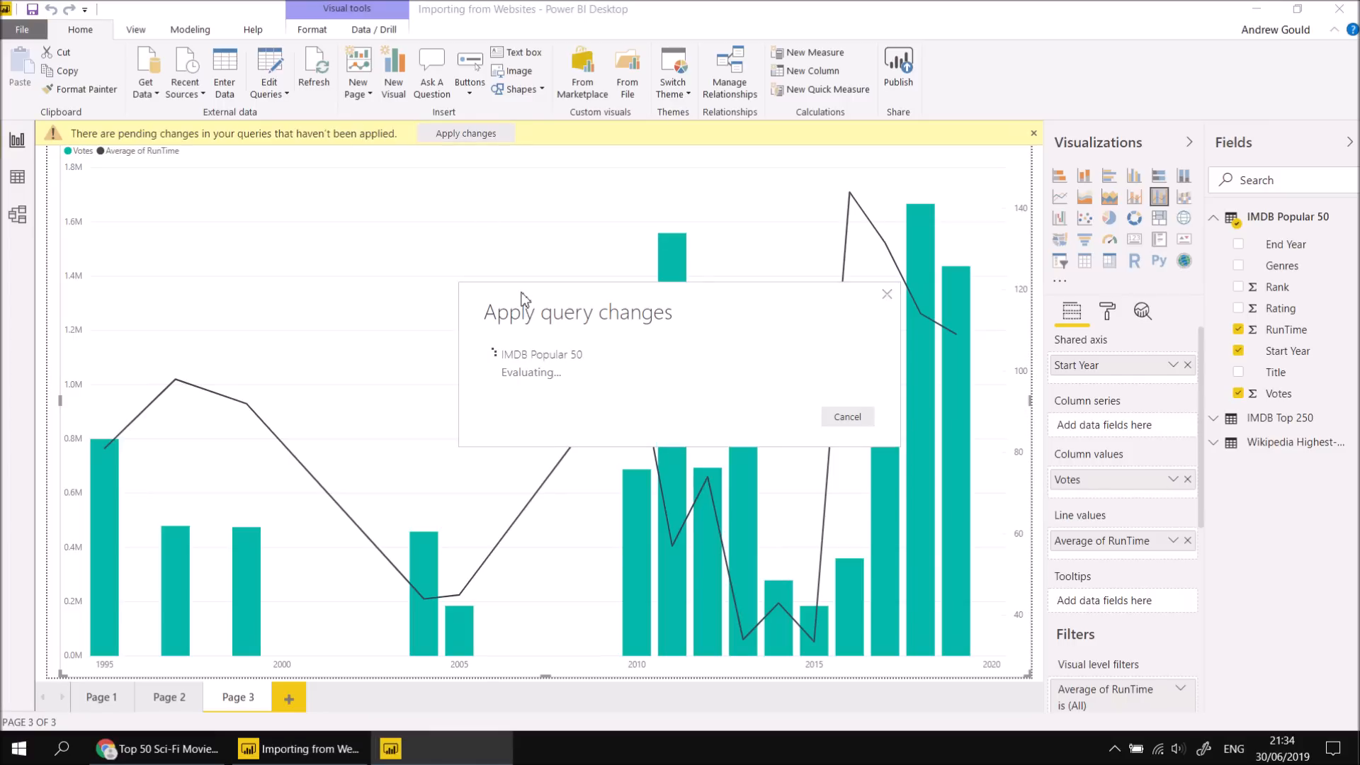